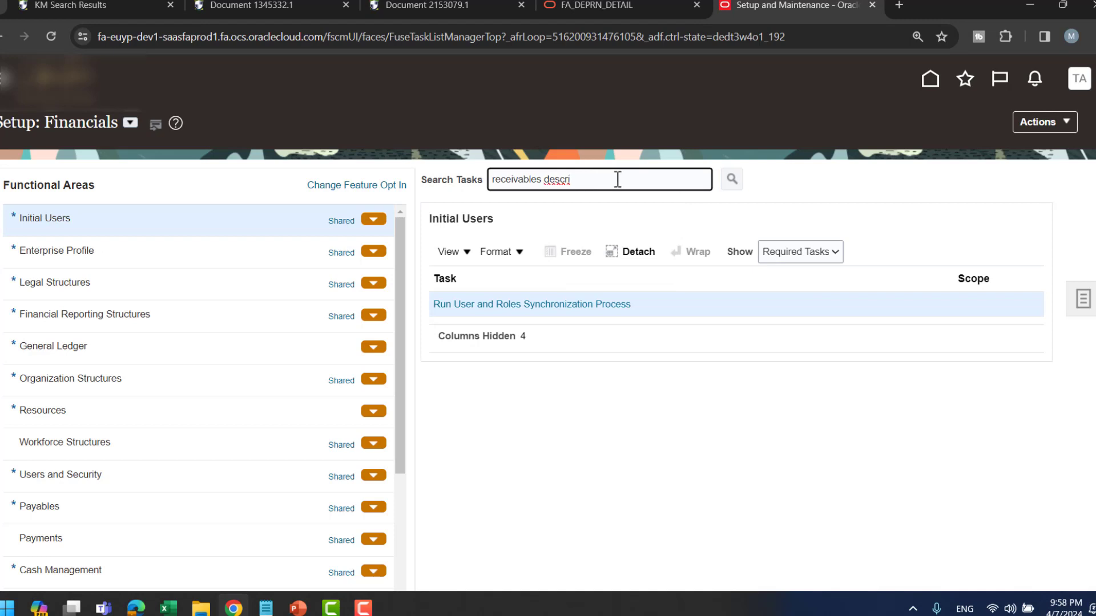
- Find and open Manage Receivables Descriptive Flexfields, leaving the Module filter empty
key("Return")
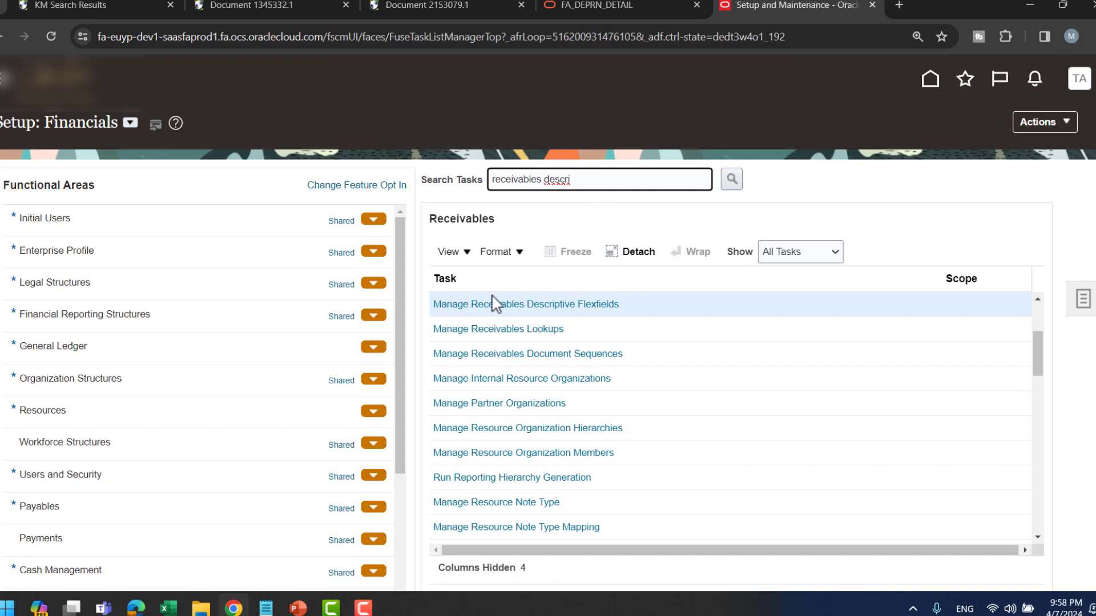
left_click(528, 306)
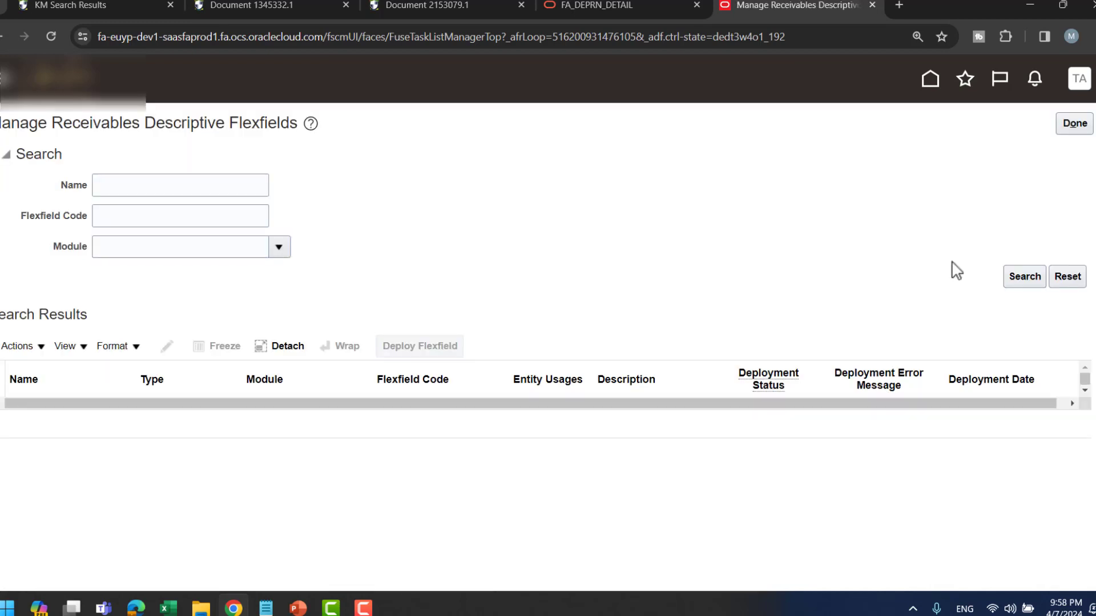
left_click(279, 246)
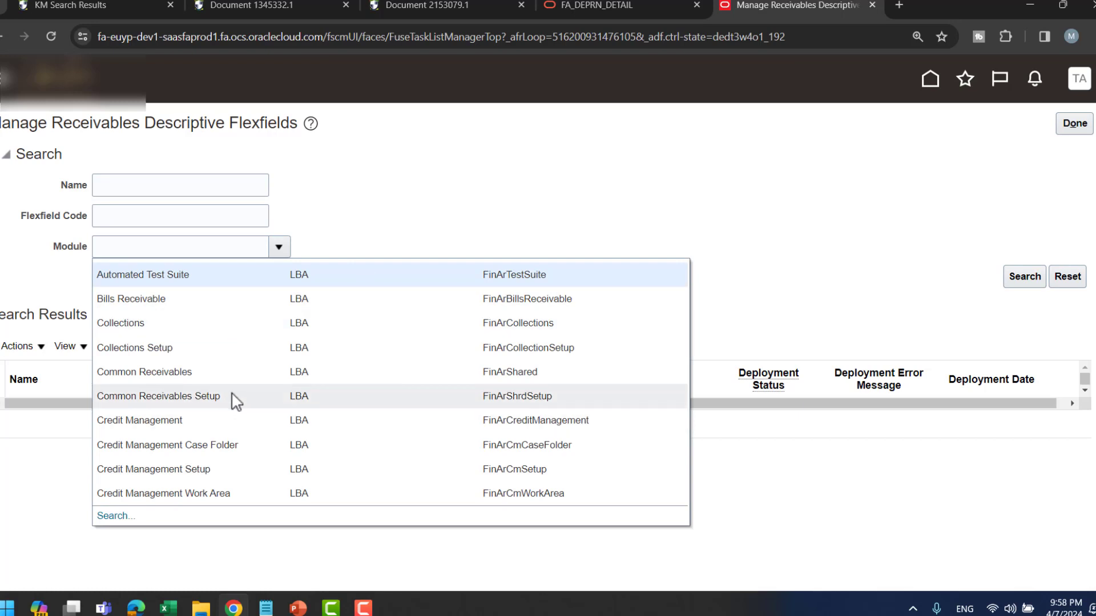
scroll(257, 354, "down", 1)
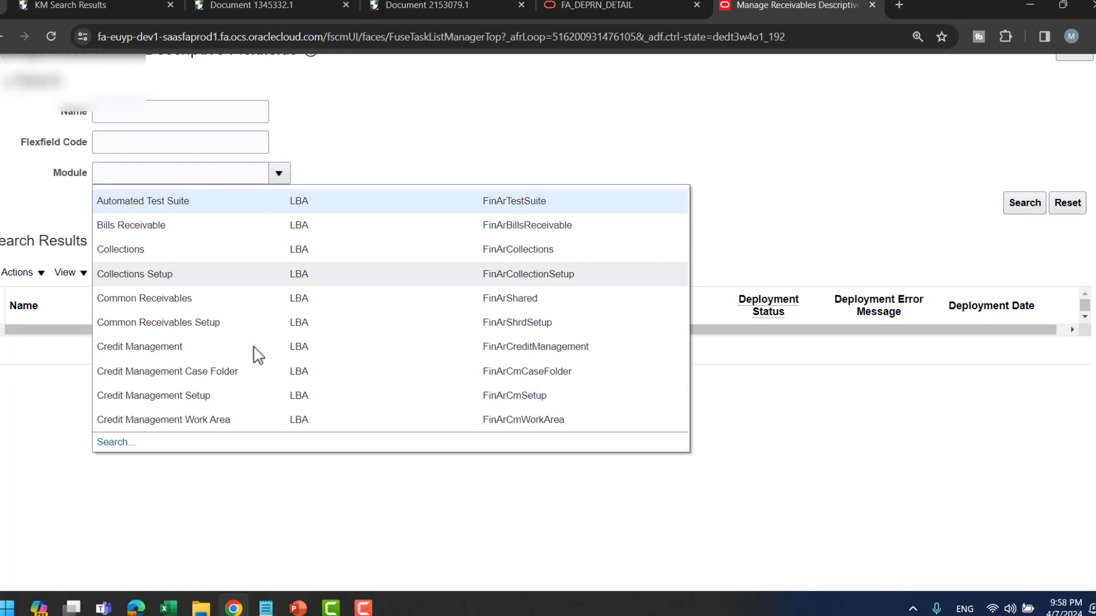
left_click(349, 168)
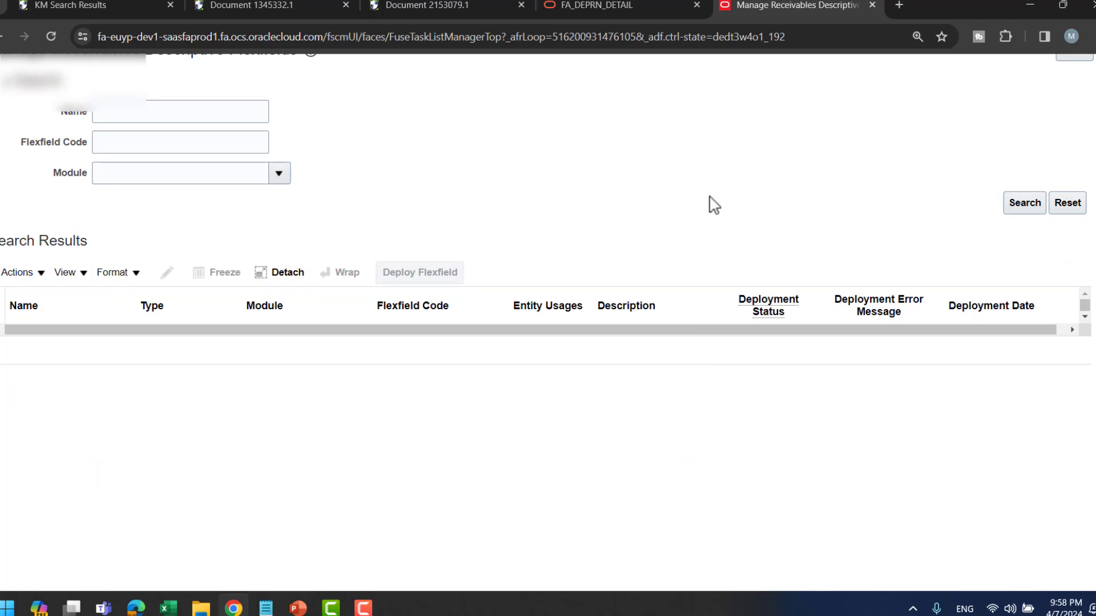
- Scroll through the Receivables flexfield results, including Line Ordering Rules, Line Transactions and Payment Terms
scroll(282, 221, "down", 2)
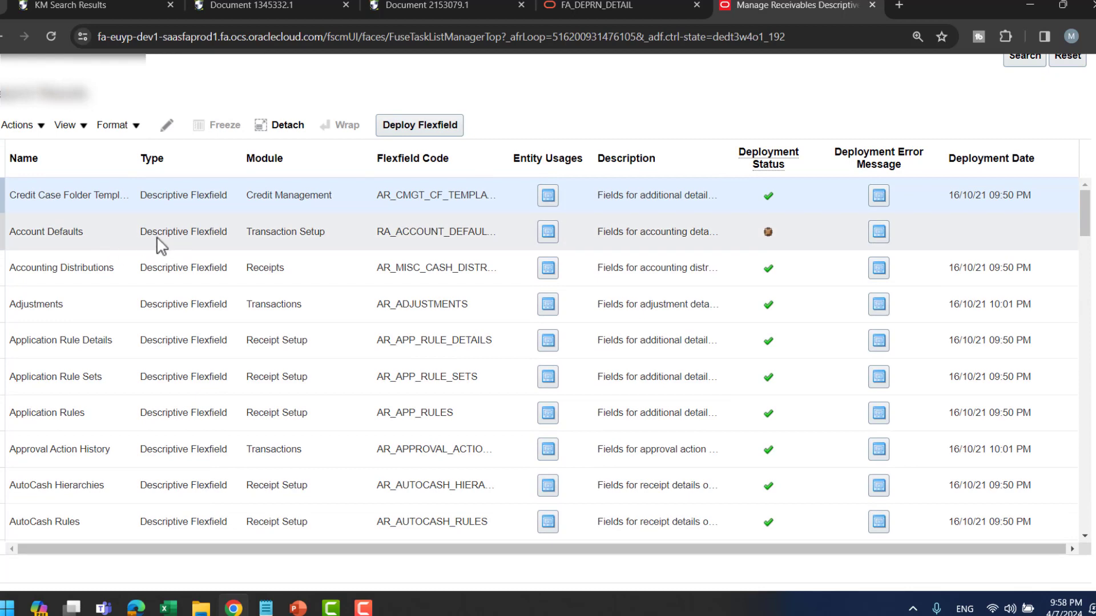
scroll(120, 254, "down", 5)
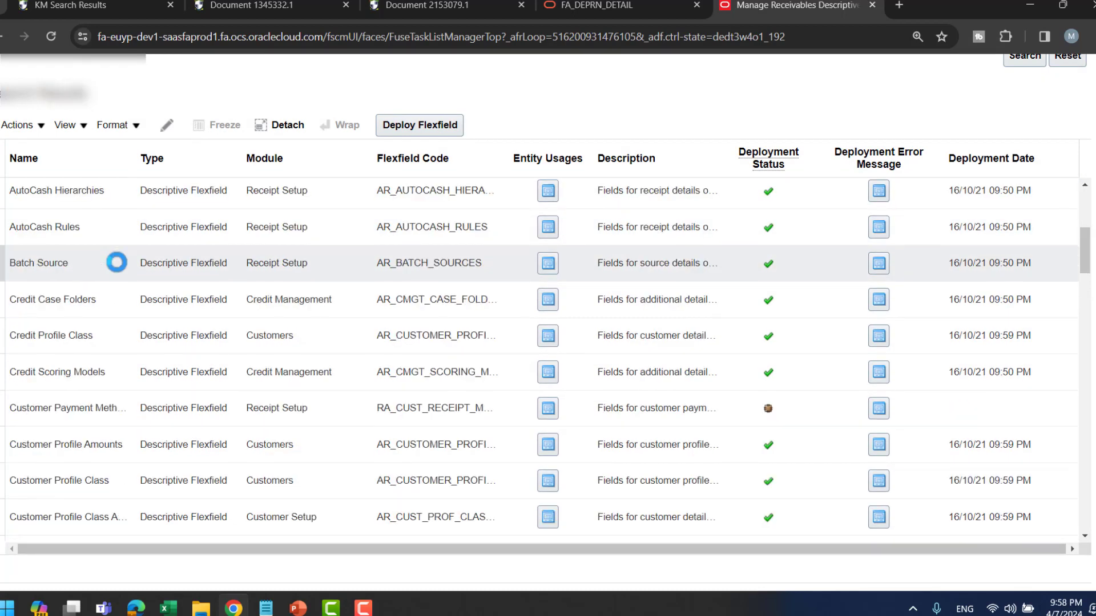
scroll(119, 268, "down", 5)
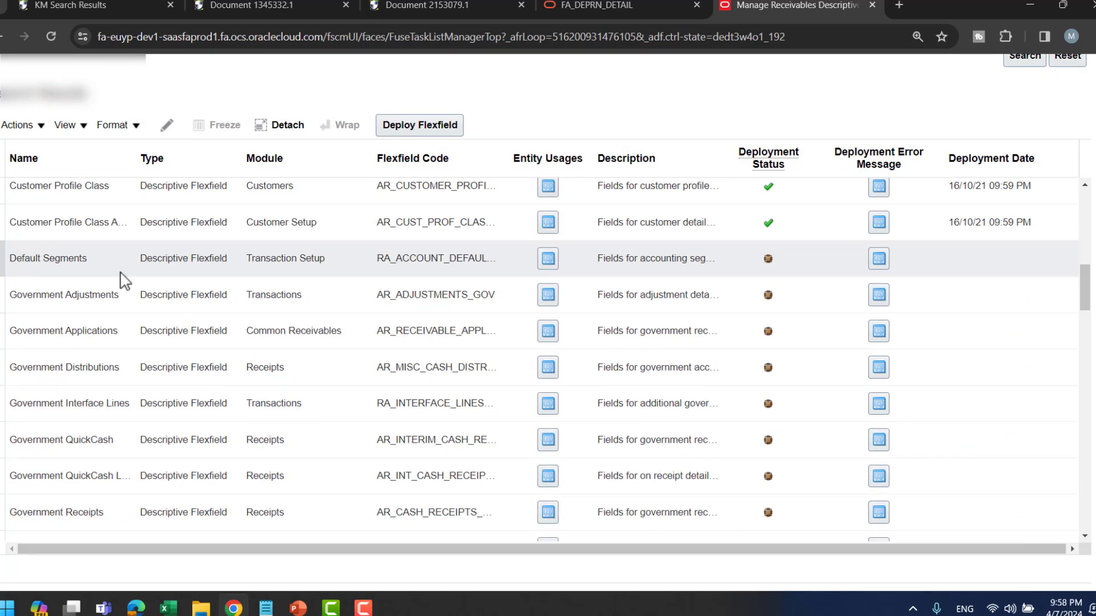
scroll(124, 281, "down", 8)
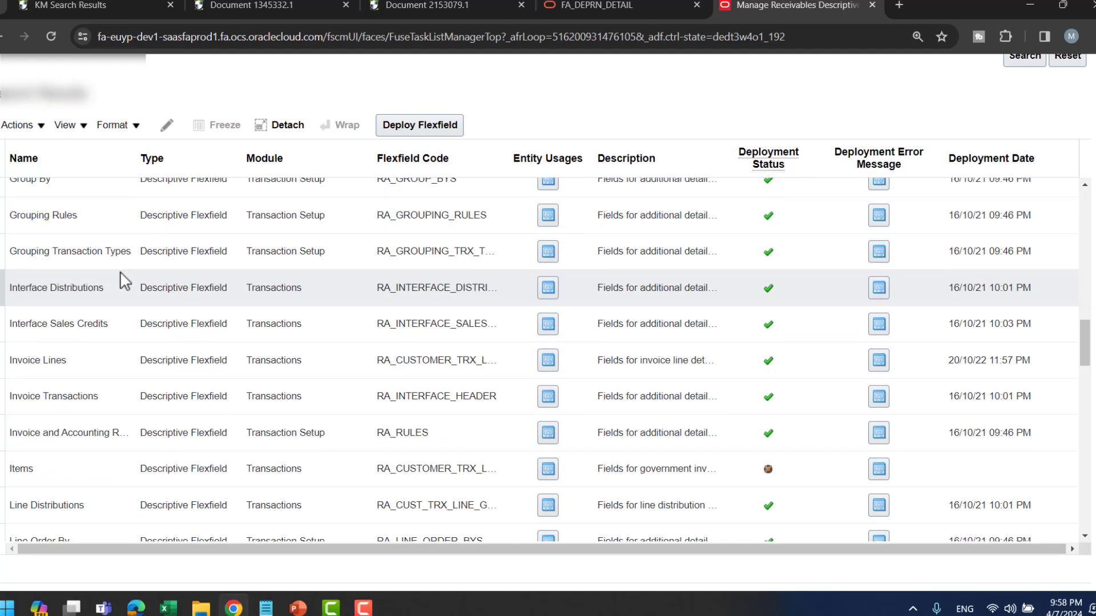
scroll(125, 281, "down", 1)
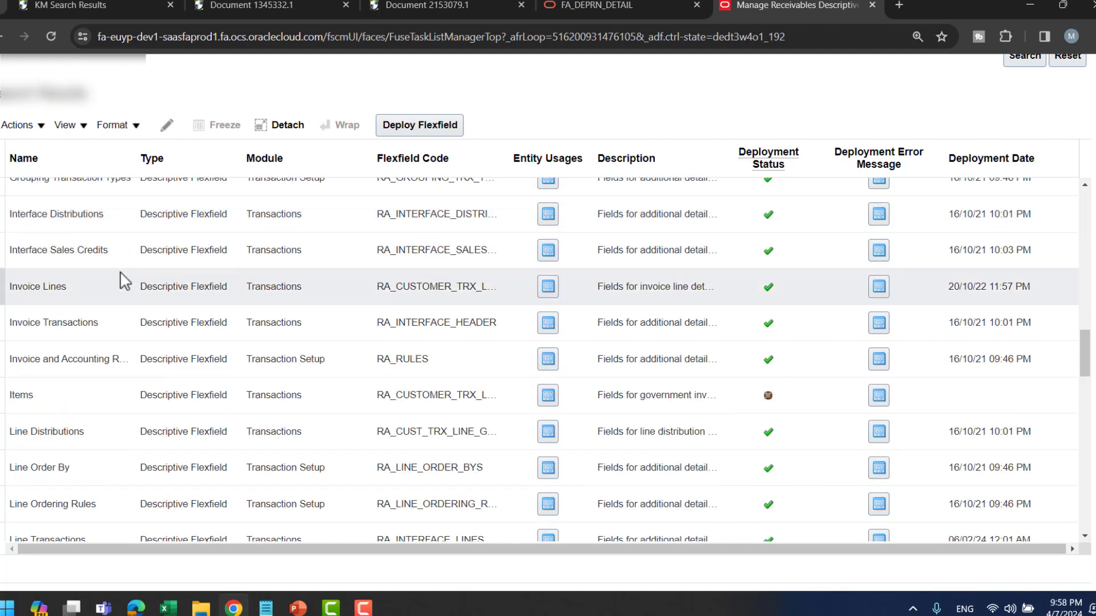
scroll(124, 281, "down", 1)
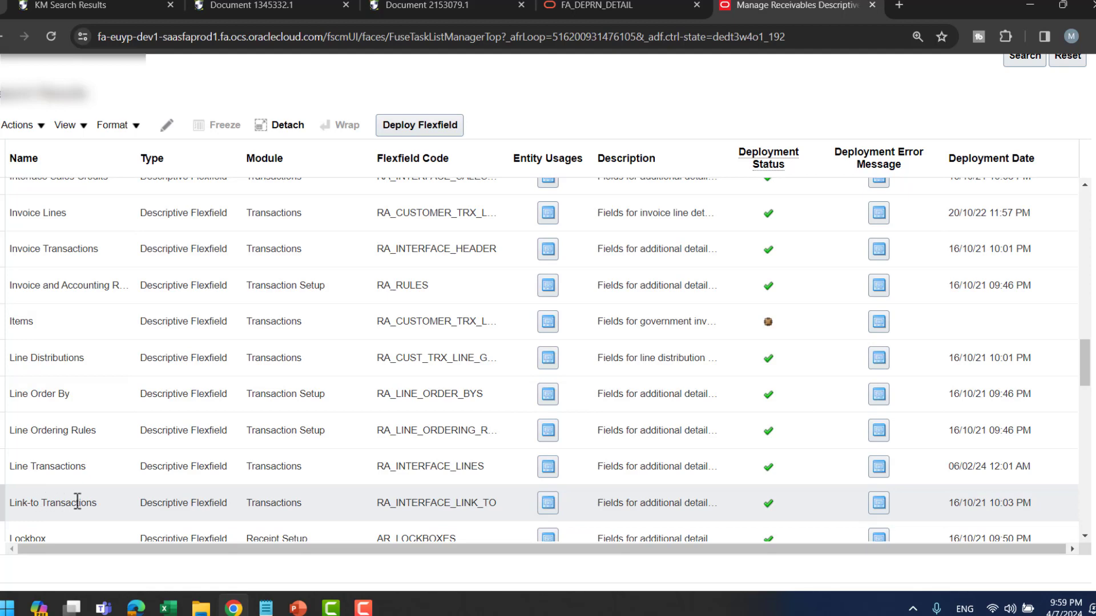
scroll(121, 412, "down", 4)
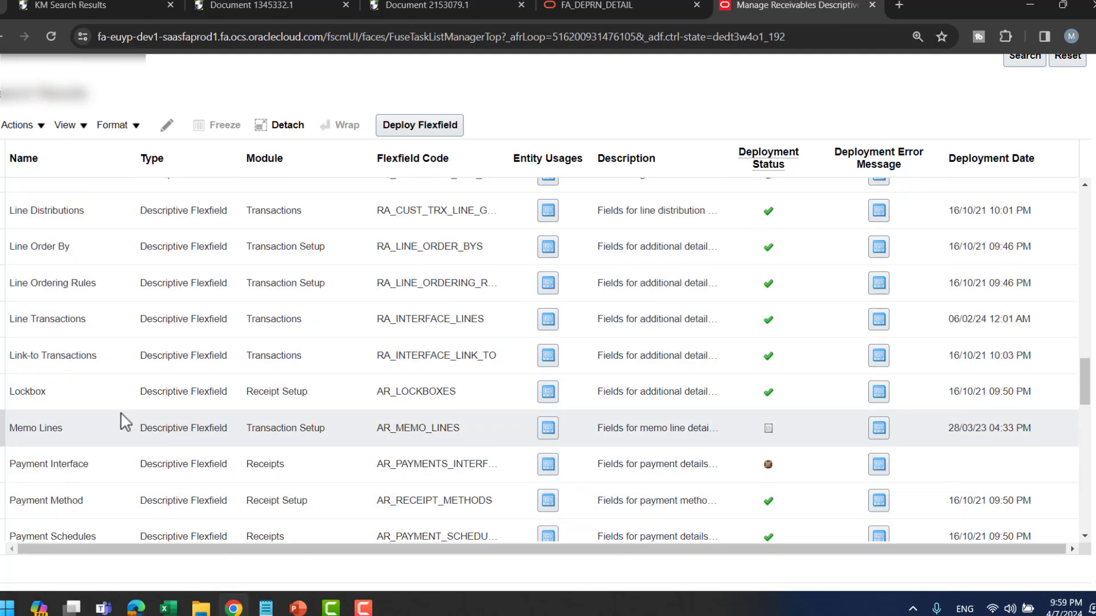
scroll(121, 413, "down", 1)
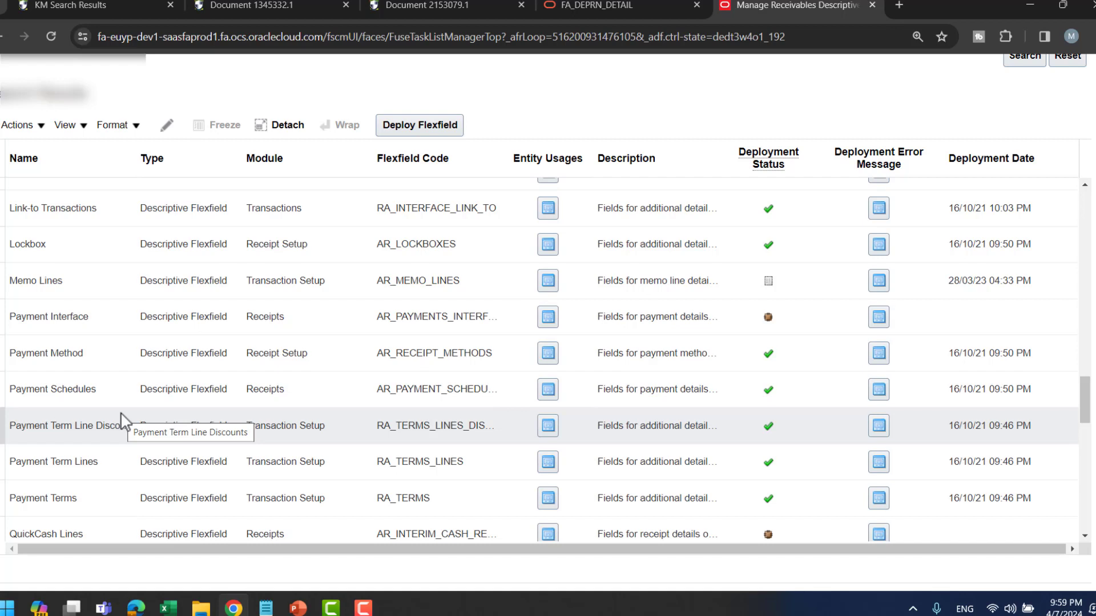
scroll(121, 413, "down", 3)
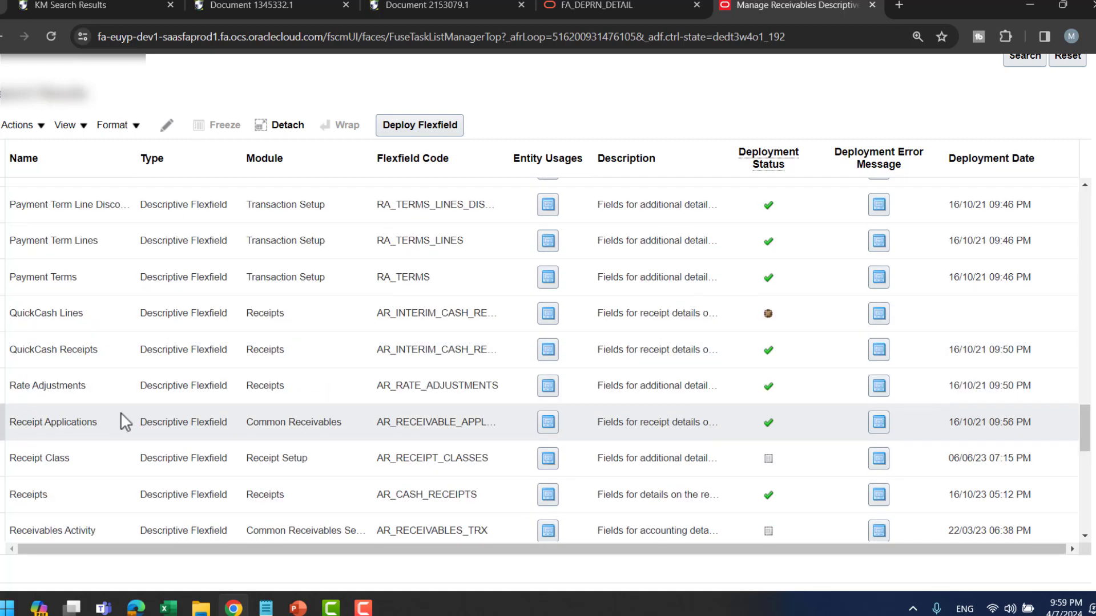
scroll(121, 414, "down", 1)
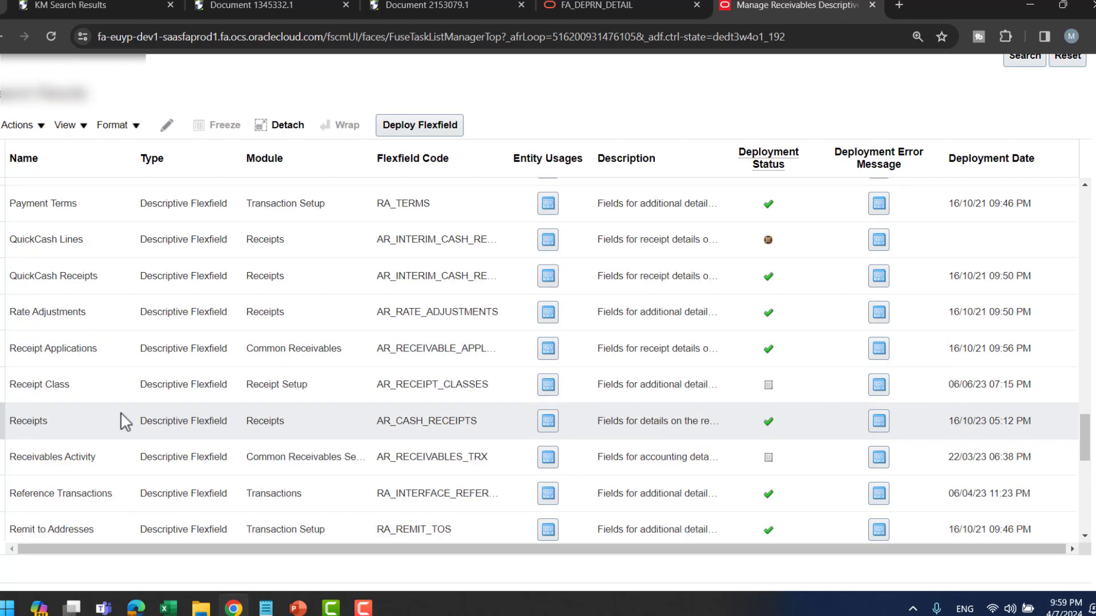
scroll(105, 378, "up", 4)
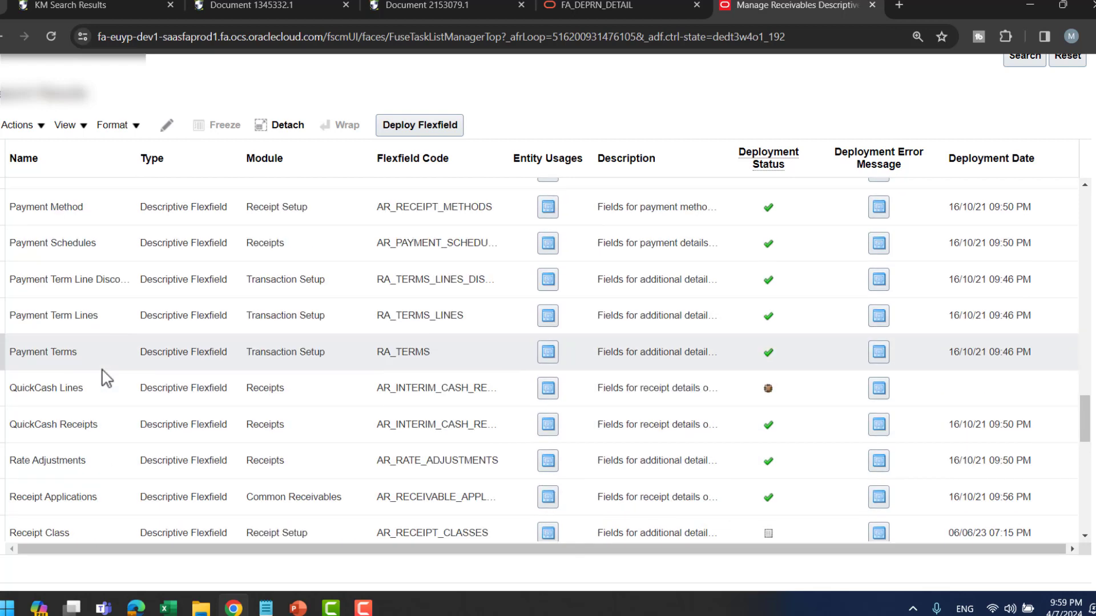
scroll(106, 378, "up", 5)
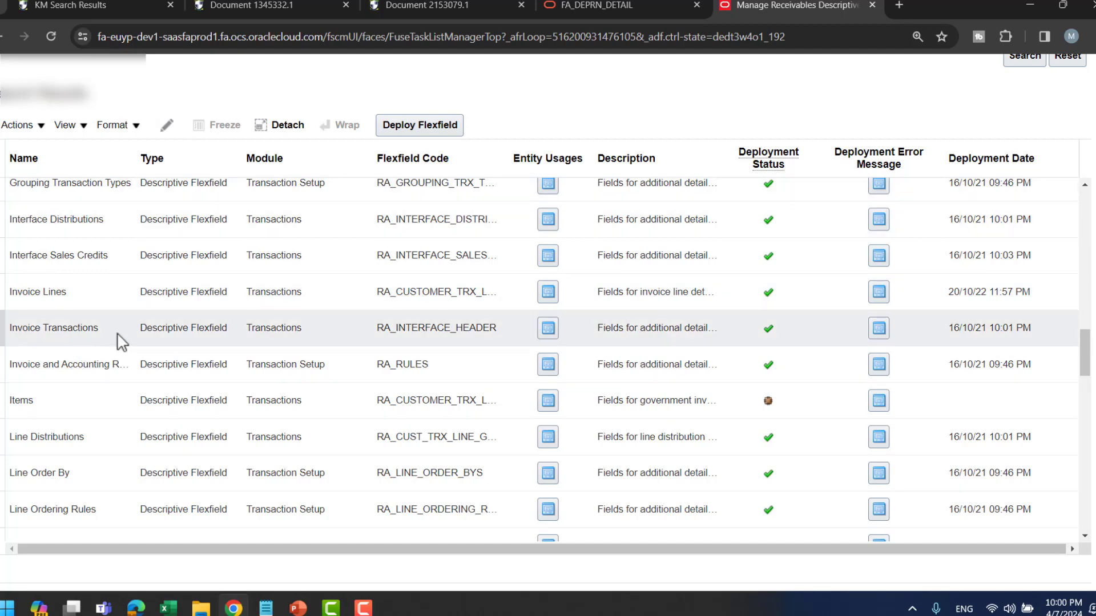
scroll(127, 350, "down", 1)
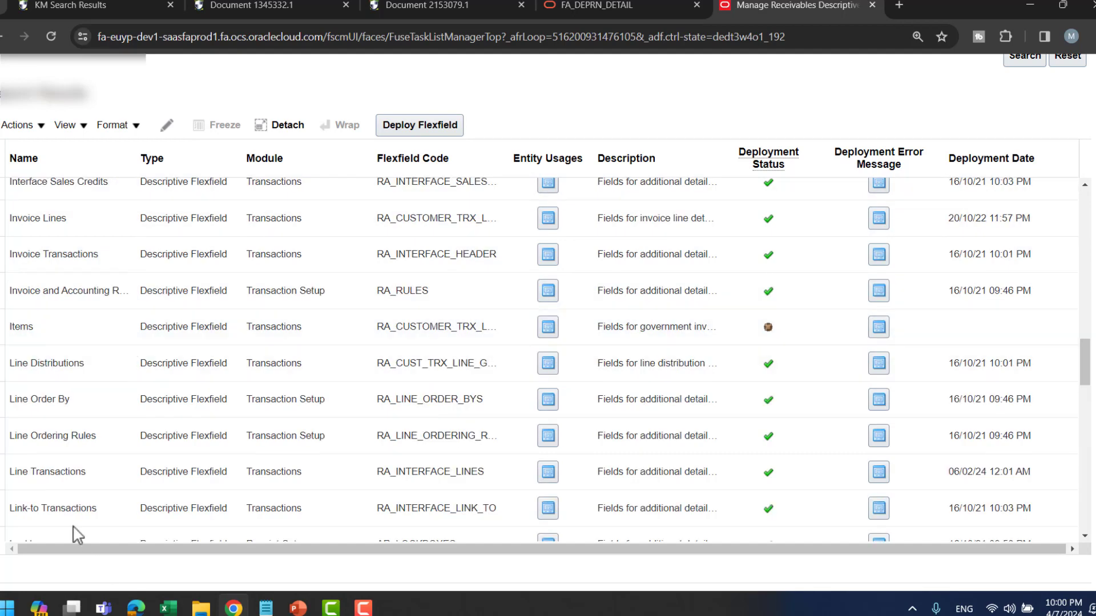
- Edit the Line Transactions (RA_INTERFACE_LINES) flexfield and view its Academic Period Fee segments
left_click(74, 478)
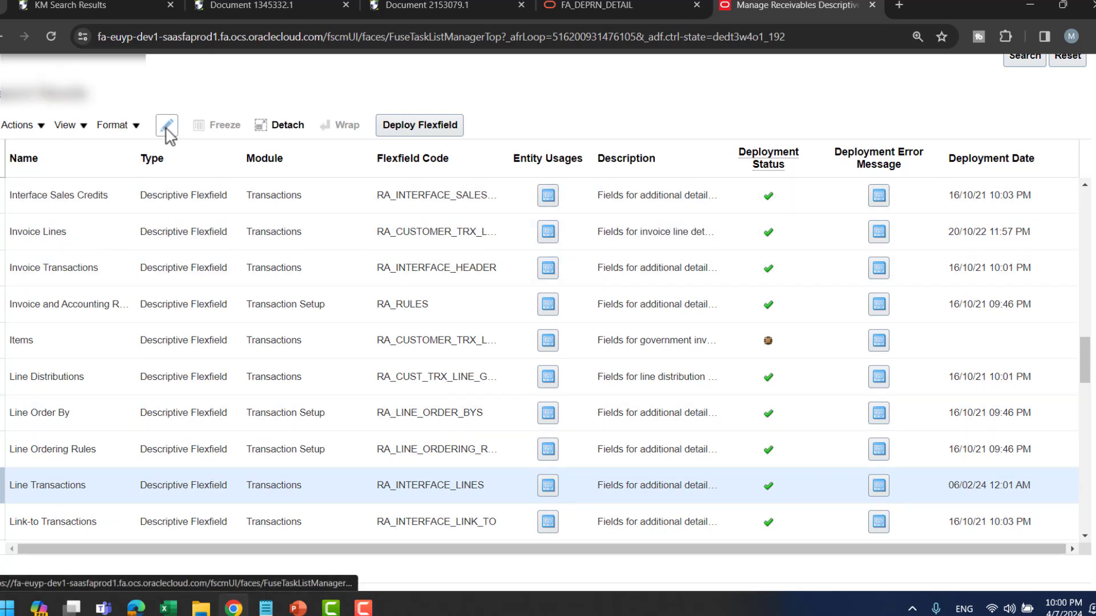
left_click(412, 131)
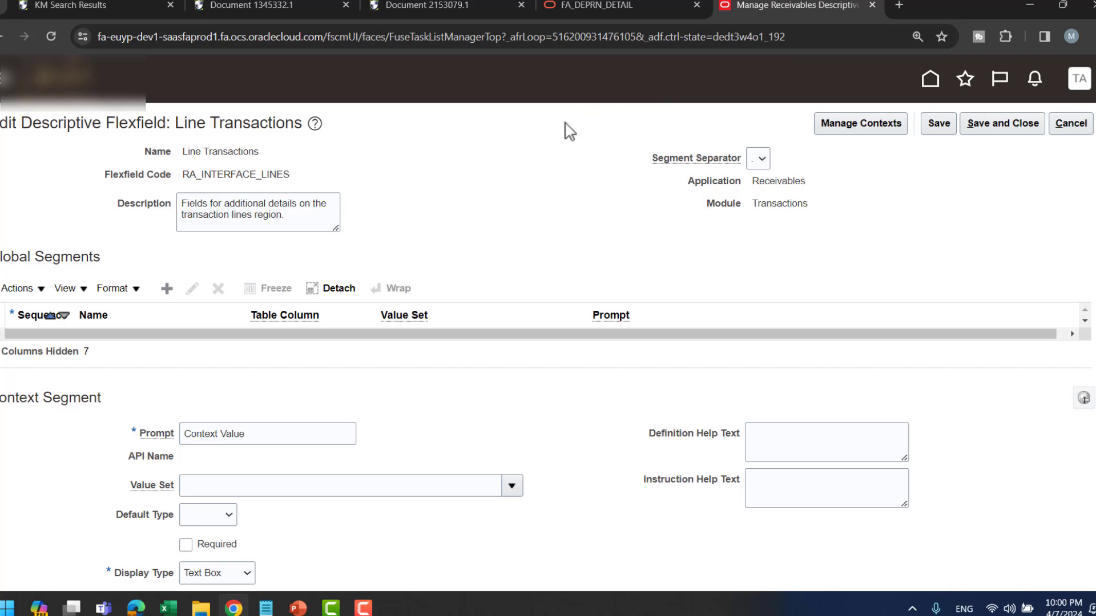
scroll(194, 383, "down", 3)
scroll(415, 332, "down", 3)
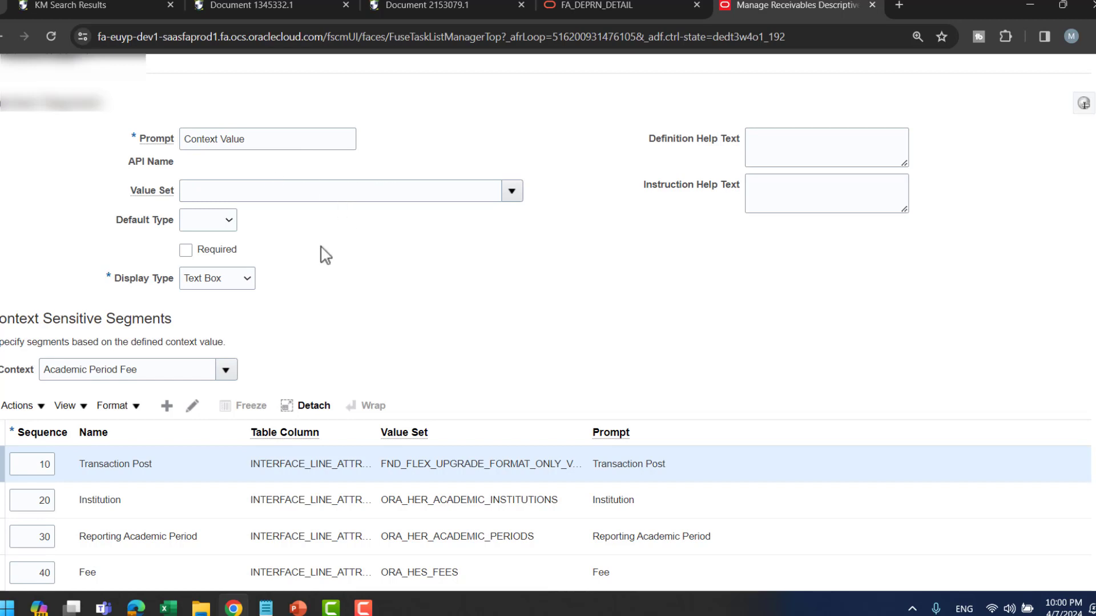
- Change the context from Academic Period Fee to External Invoices by searching for 'External'
left_click(165, 407)
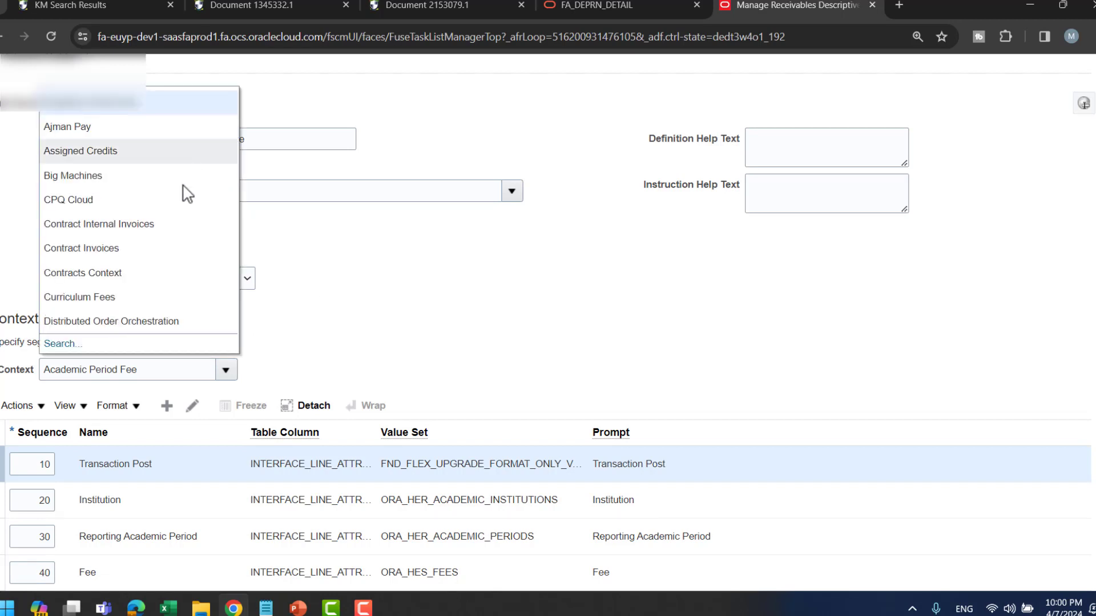
left_click(212, 318)
left_click(161, 368)
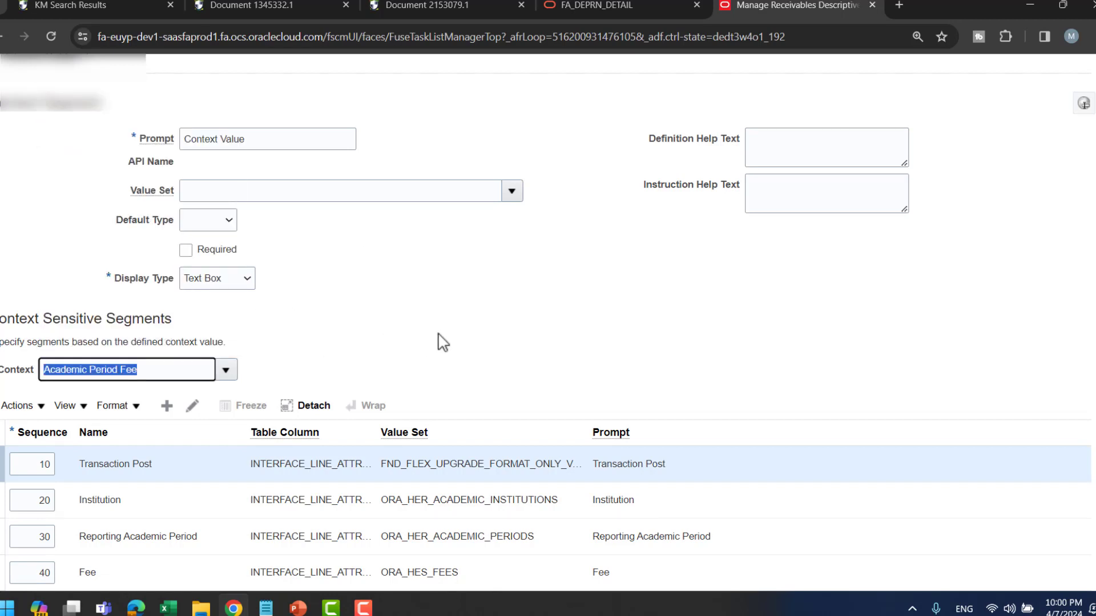
left_click(226, 370)
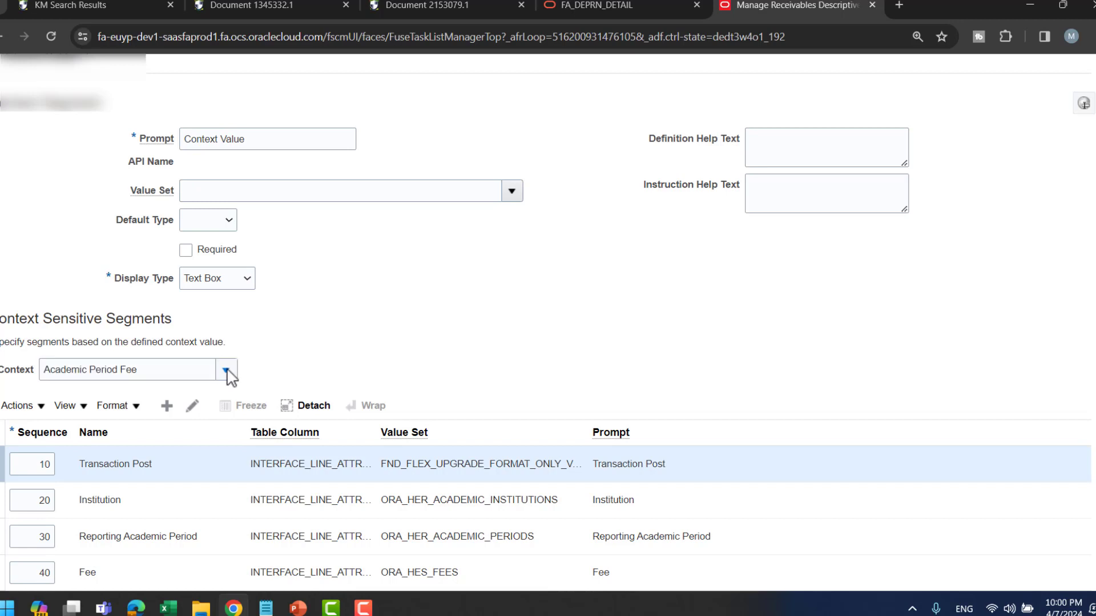
left_click(58, 345)
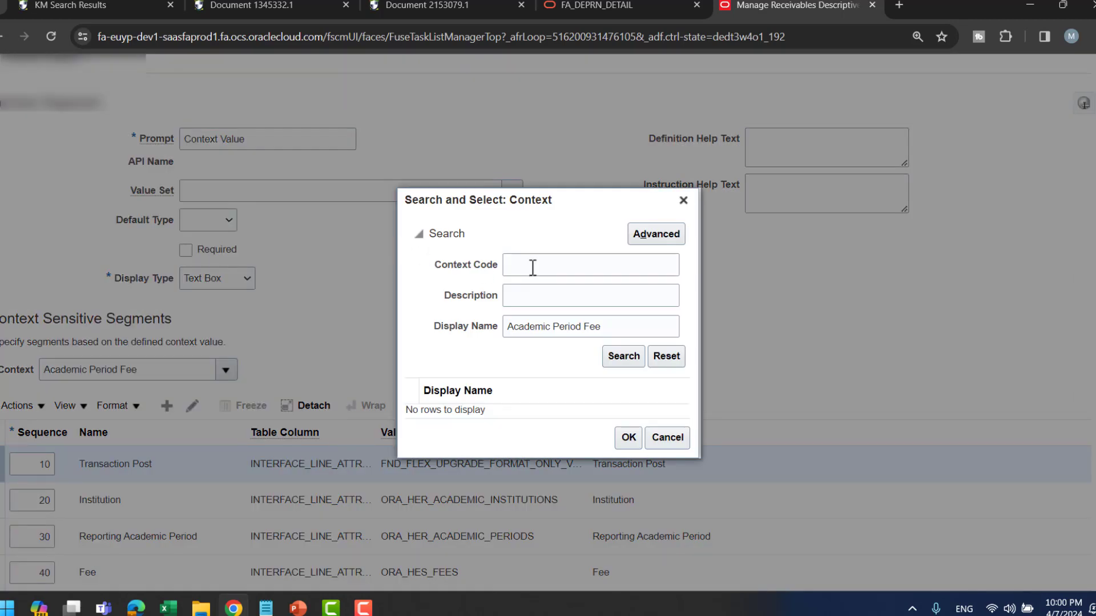
left_click(554, 317)
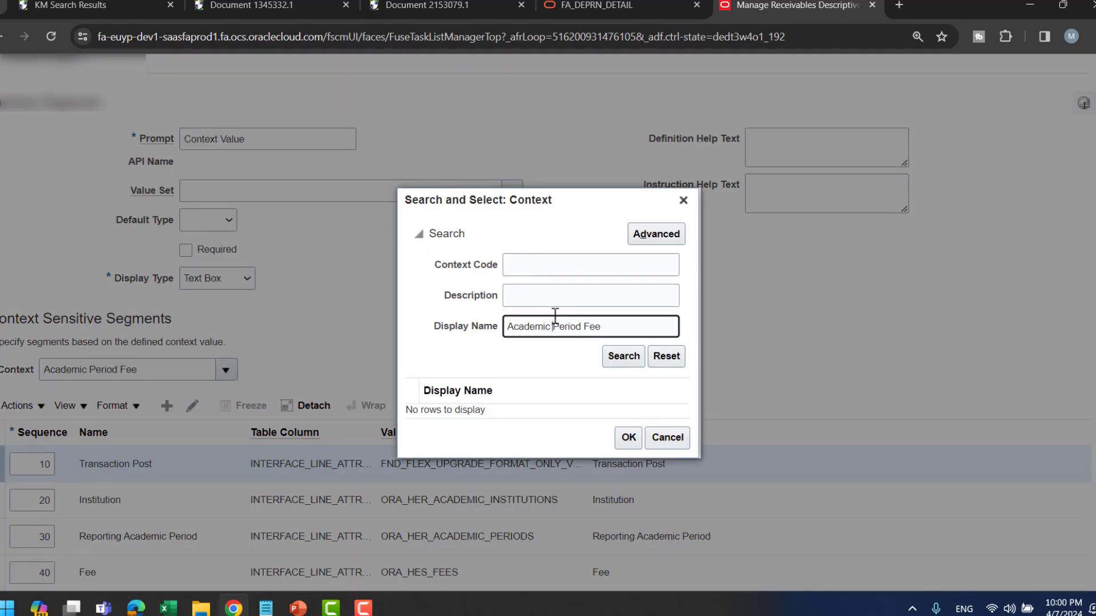
key("BackSpace")
left_click(545, 268)
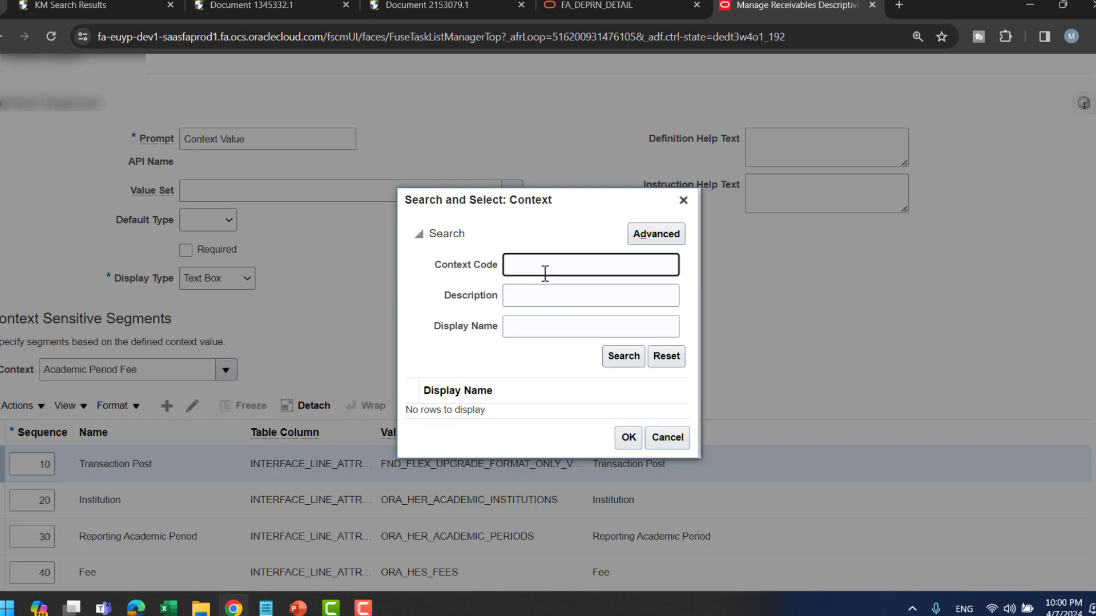
type("External")
key("Return")
left_click(539, 416)
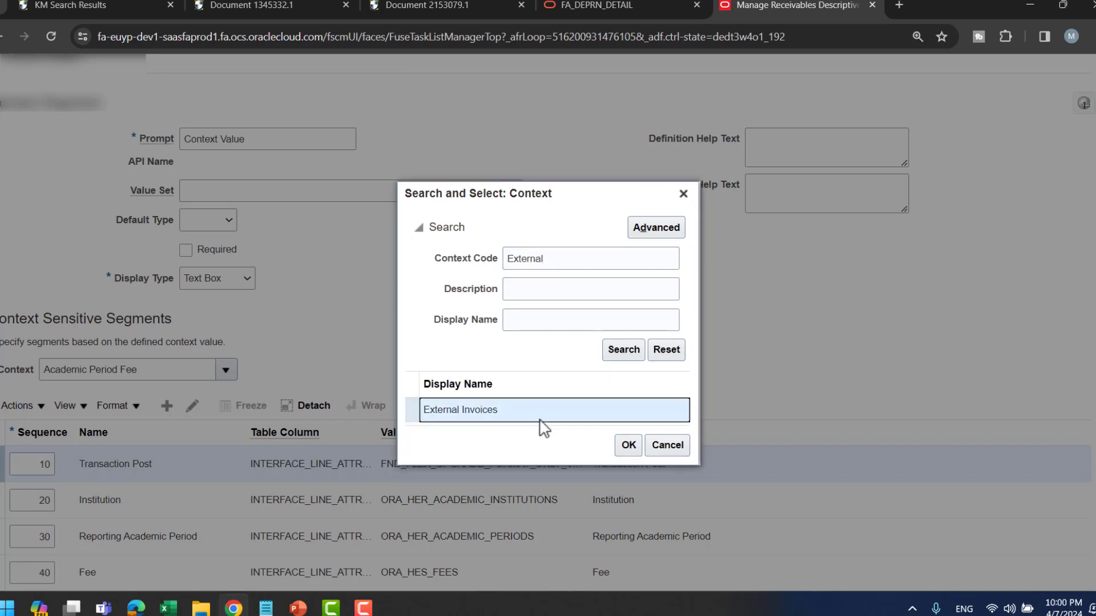
left_click(630, 445)
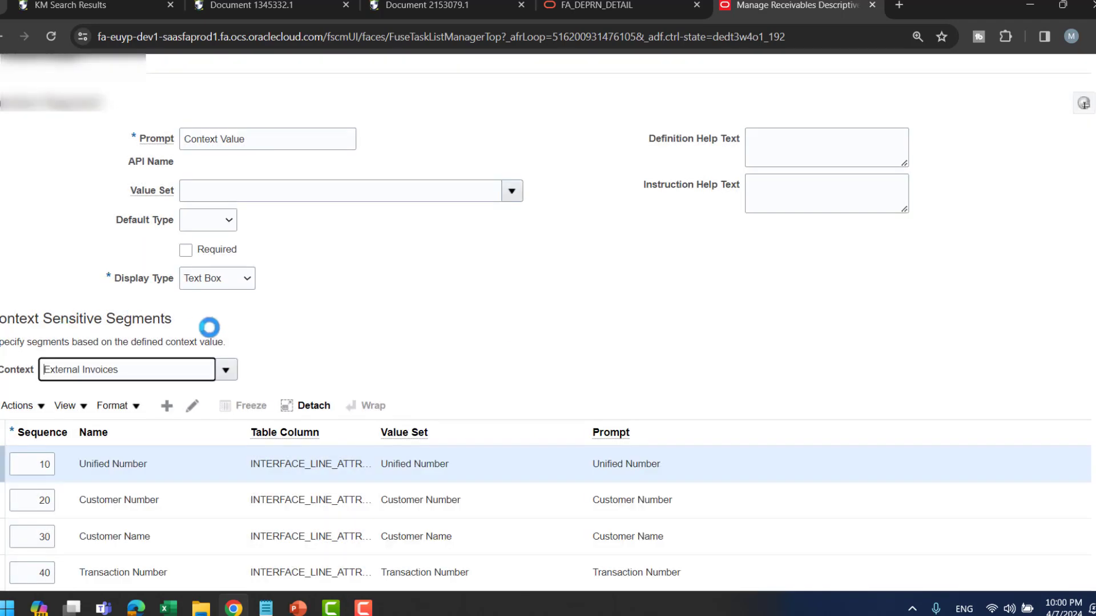
- Widen Table Column to show INTERFACE_LINE_ATTRIBUTE1–8 and open the Unified Number segment
scroll(551, 244, "down", 3)
scroll(553, 225, "down", 1)
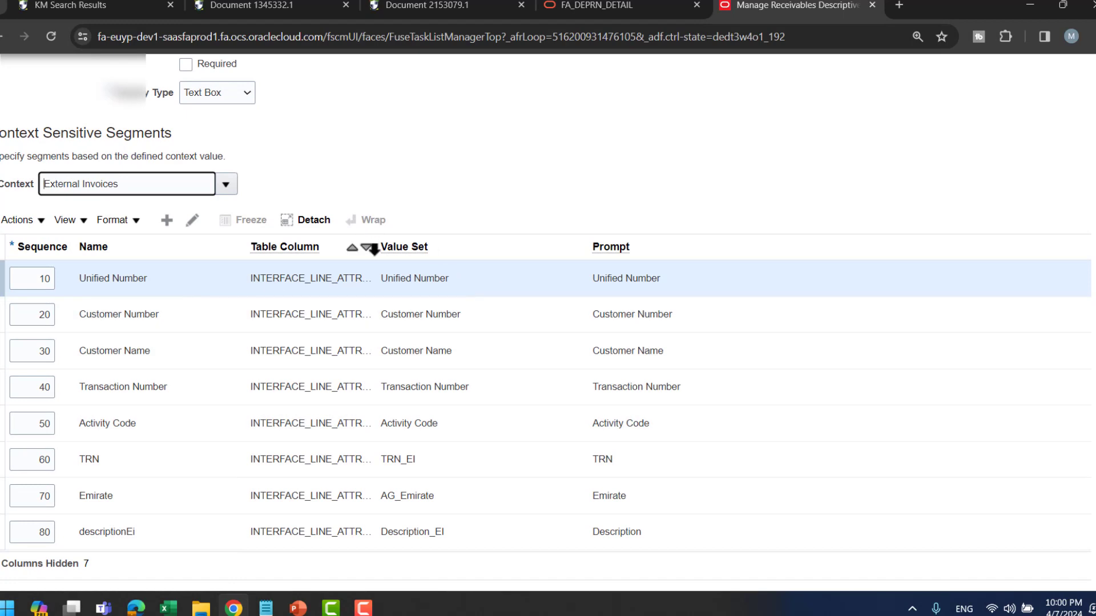
left_click_drag(376, 245, 578, 254)
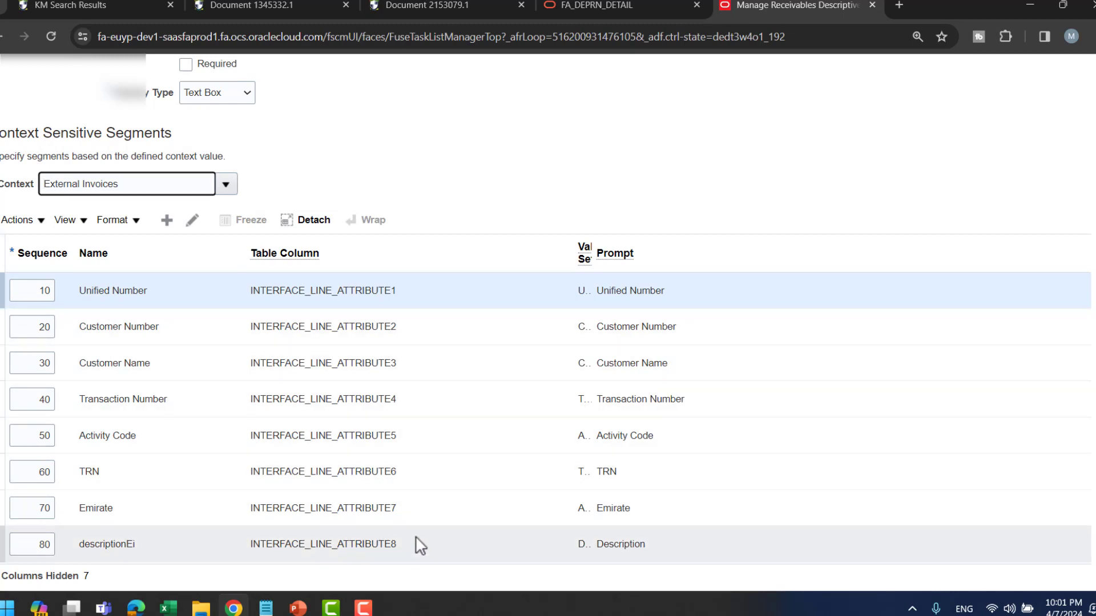
left_click(177, 286)
left_click(195, 224)
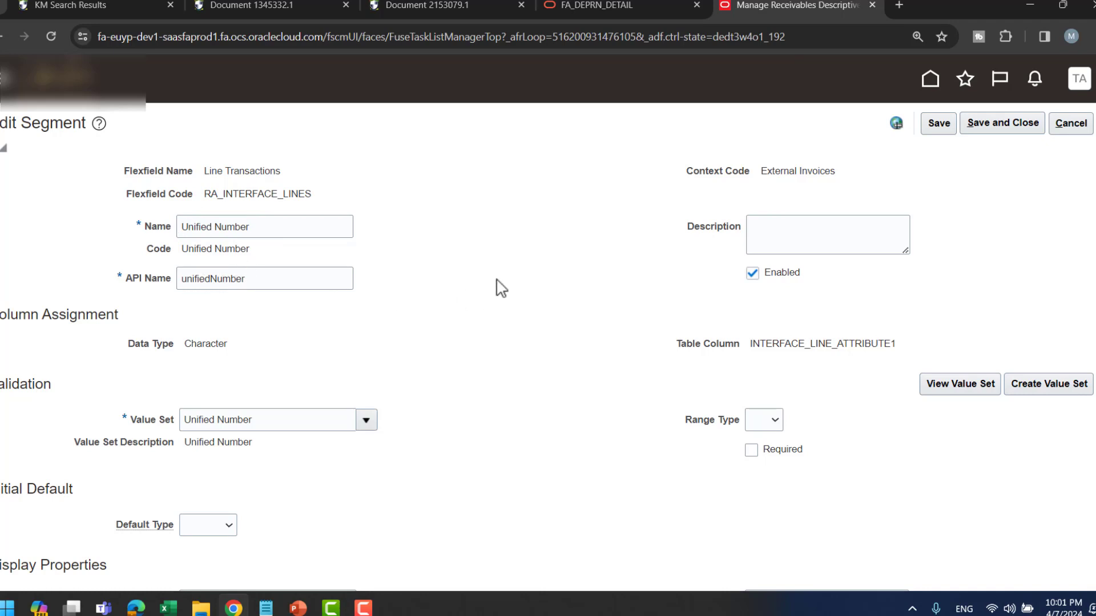
- Review the Unified Number segment, keep its Text Box display type, and save unchanged
scroll(680, 289, "down", 1)
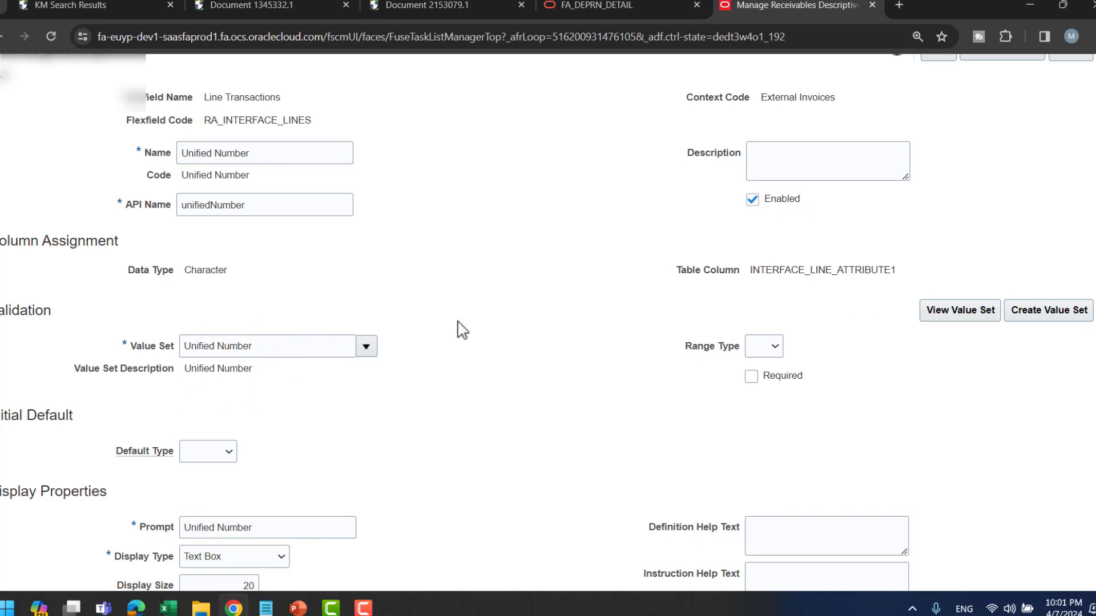
scroll(472, 326, "down", 1)
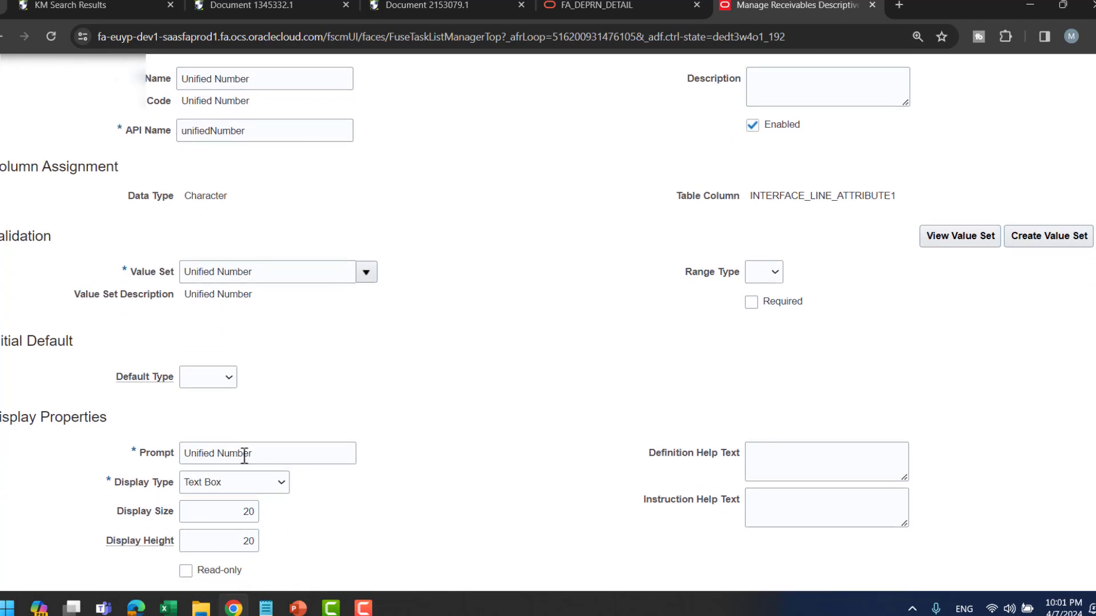
left_click(251, 487)
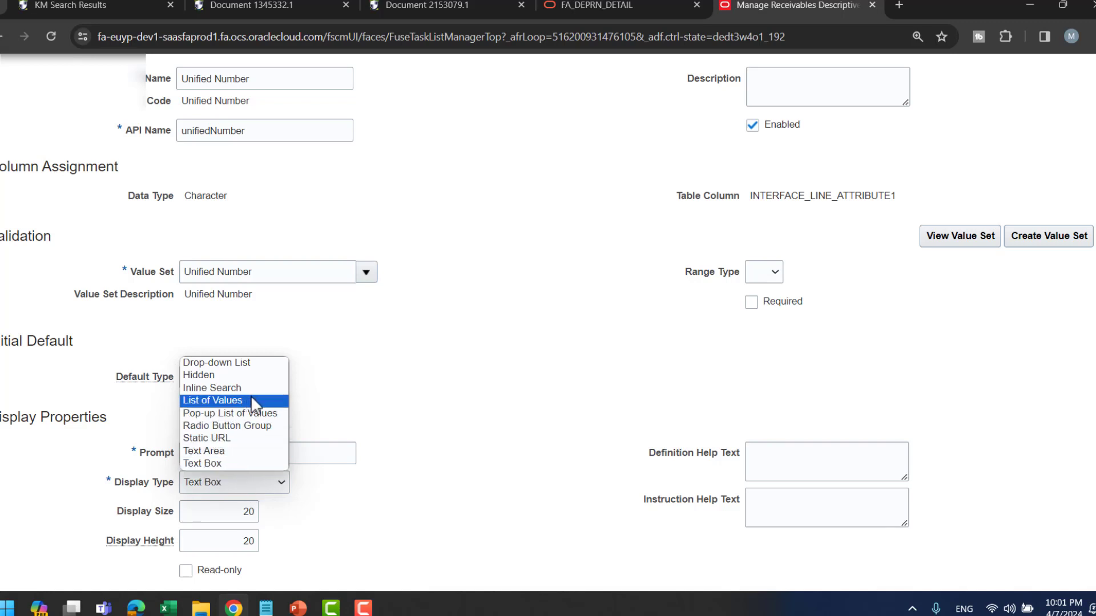
left_click(408, 384)
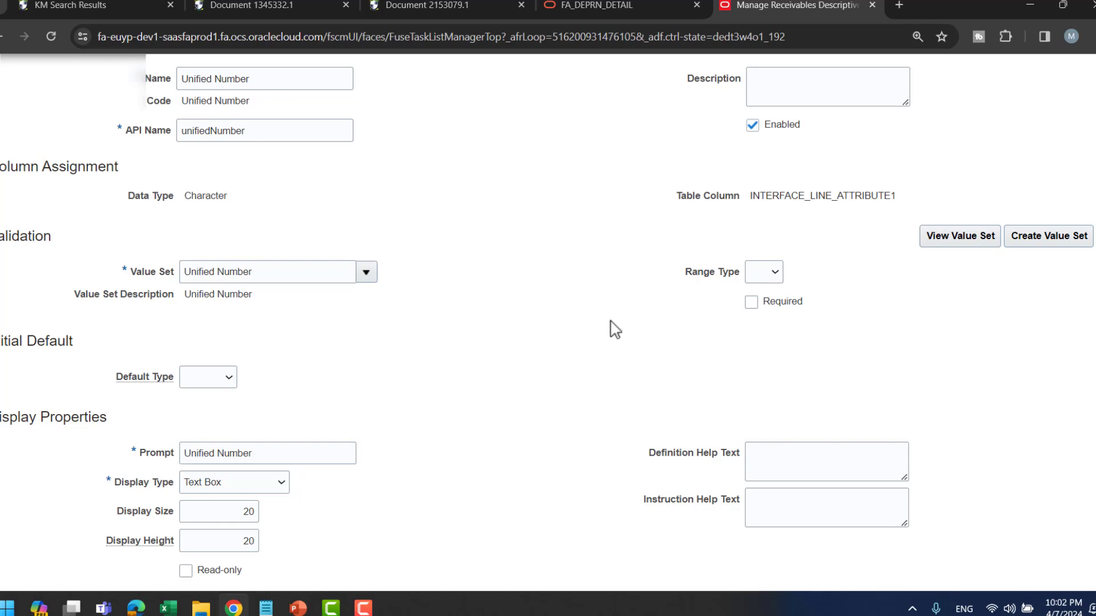
scroll(615, 330, "up", 1)
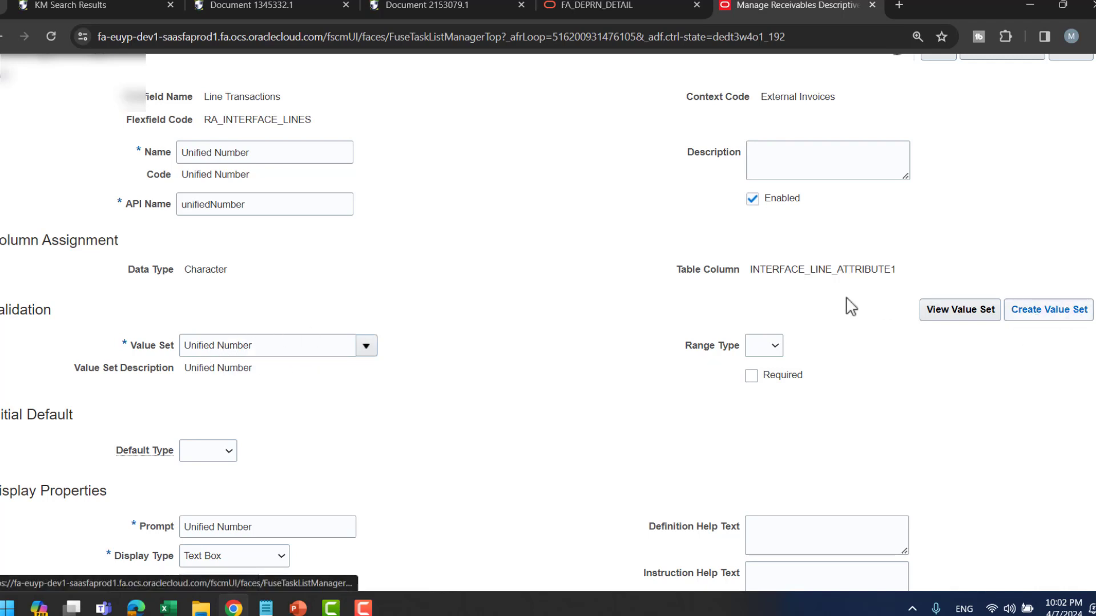
scroll(285, 367, "down", 1)
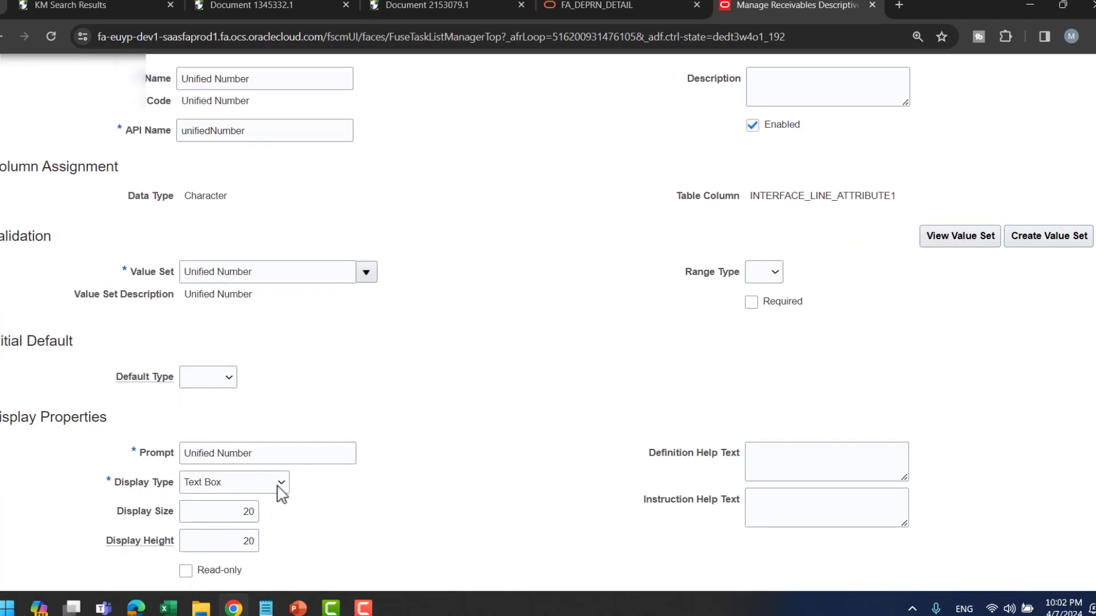
left_click(252, 490)
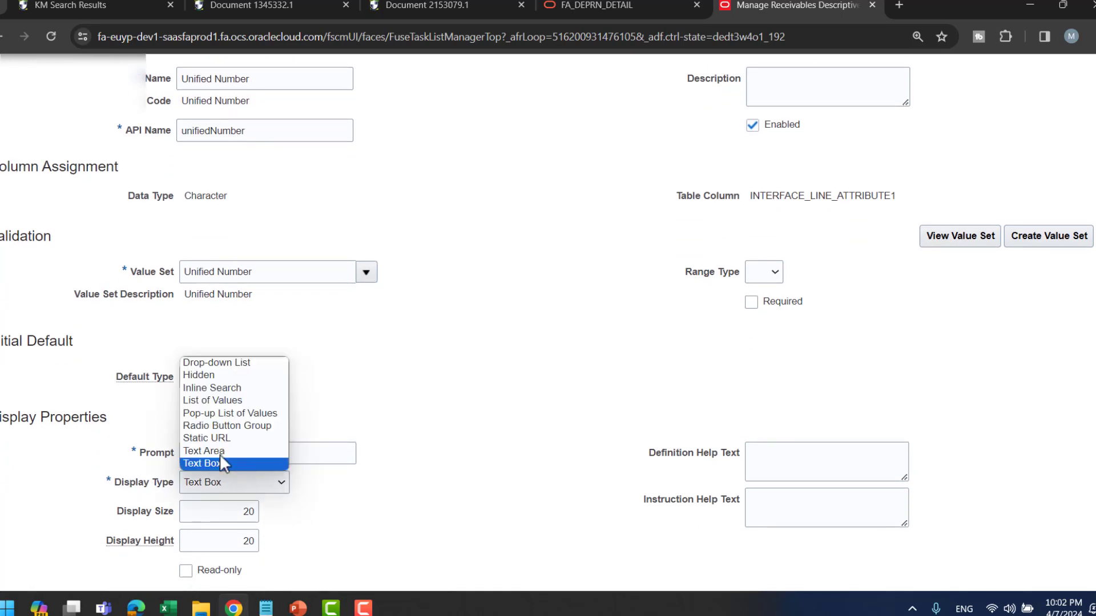
left_click(387, 378)
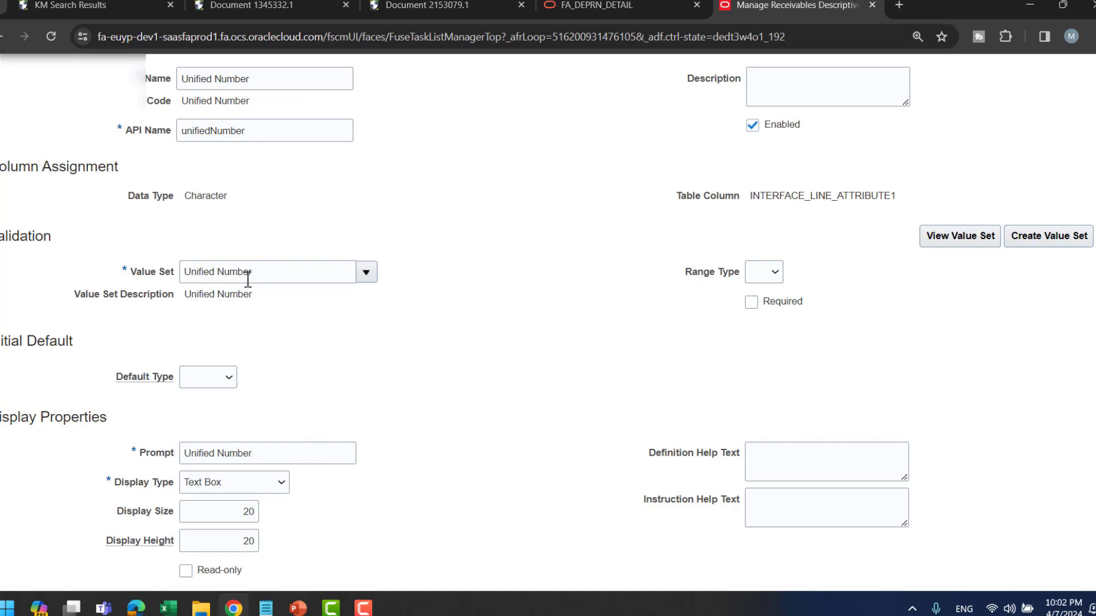
scroll(451, 264, "up", 1)
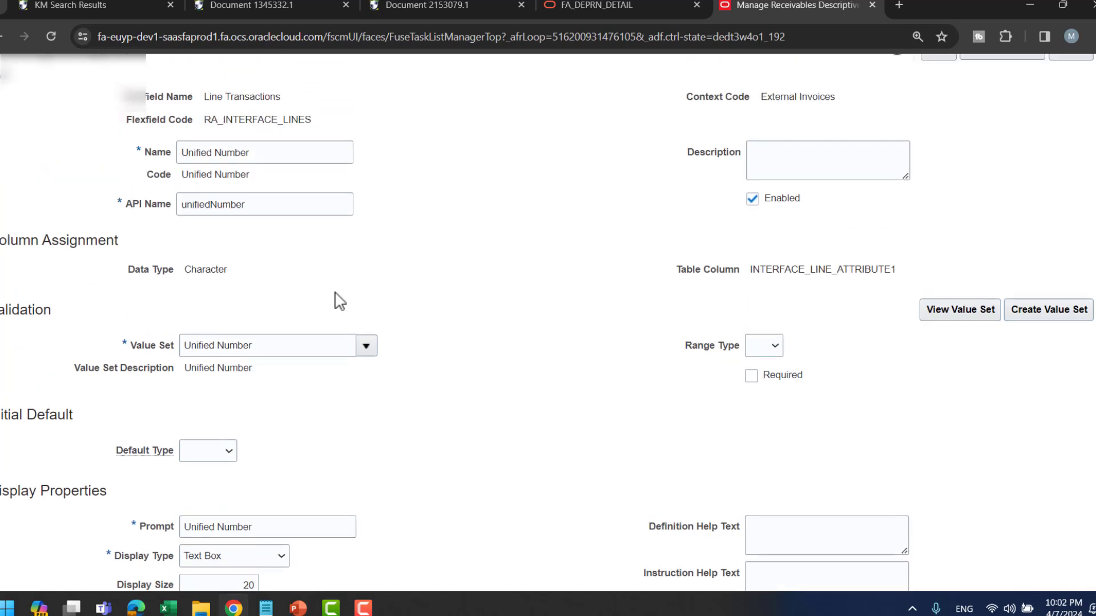
scroll(468, 281, "up", 1)
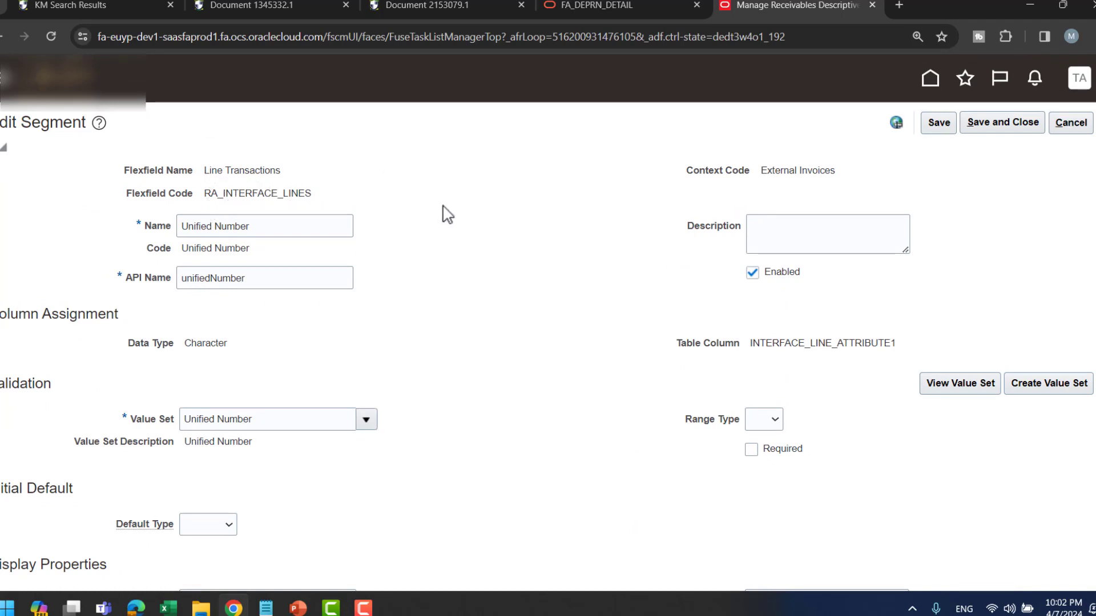
left_click(1019, 130)
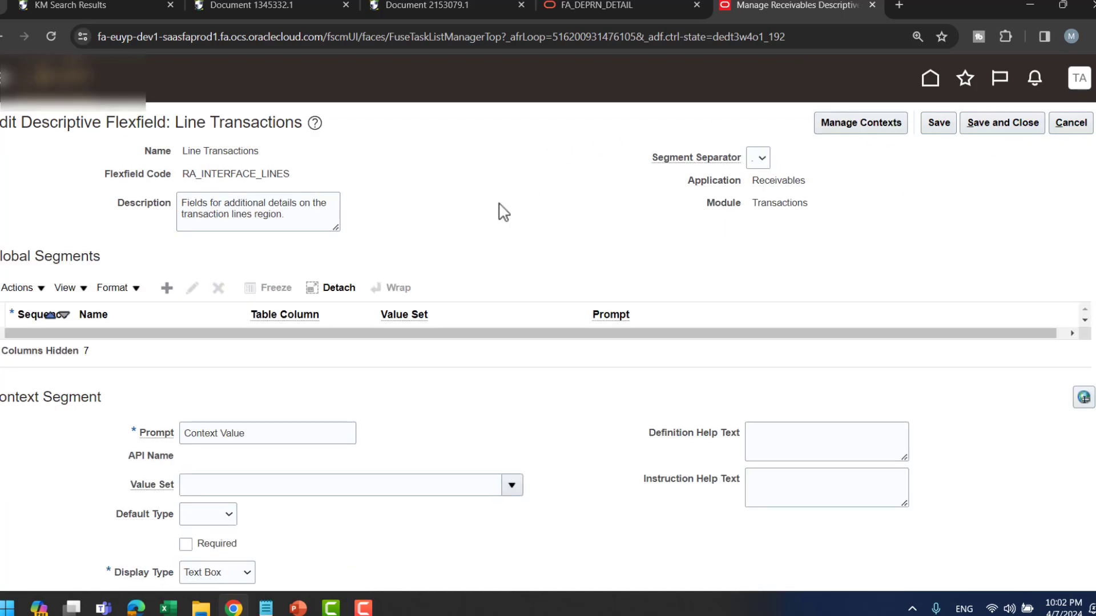
- Select the Customer Number segment (sequence 20, INTERFACE_LINE_ATTRIBUTE2) among External Invoices segments
scroll(538, 203, "down", 8)
left_click(188, 367)
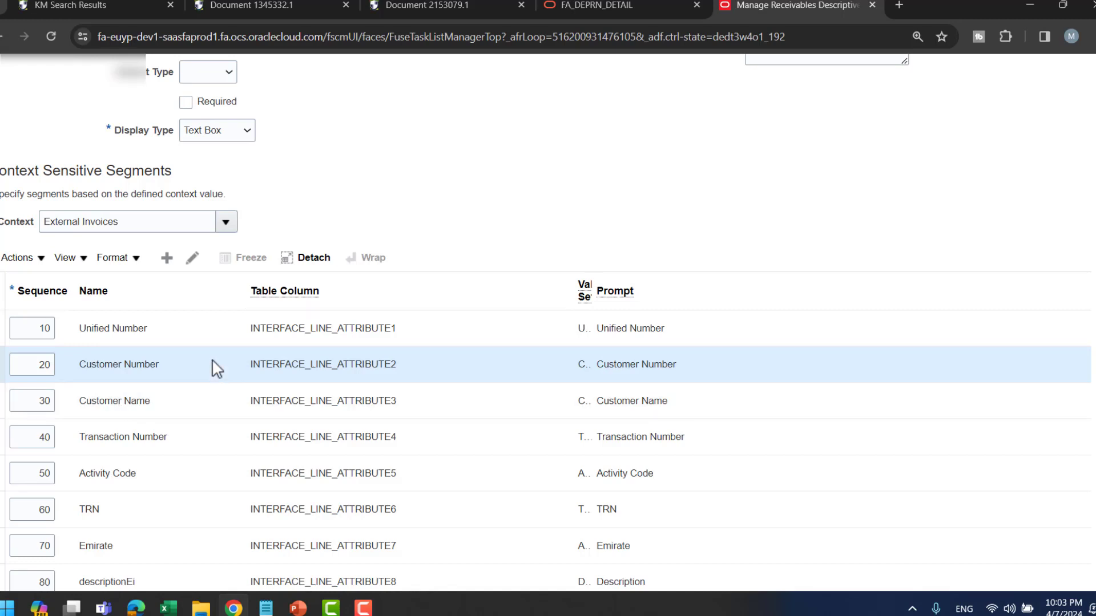
scroll(174, 300, "down", 1)
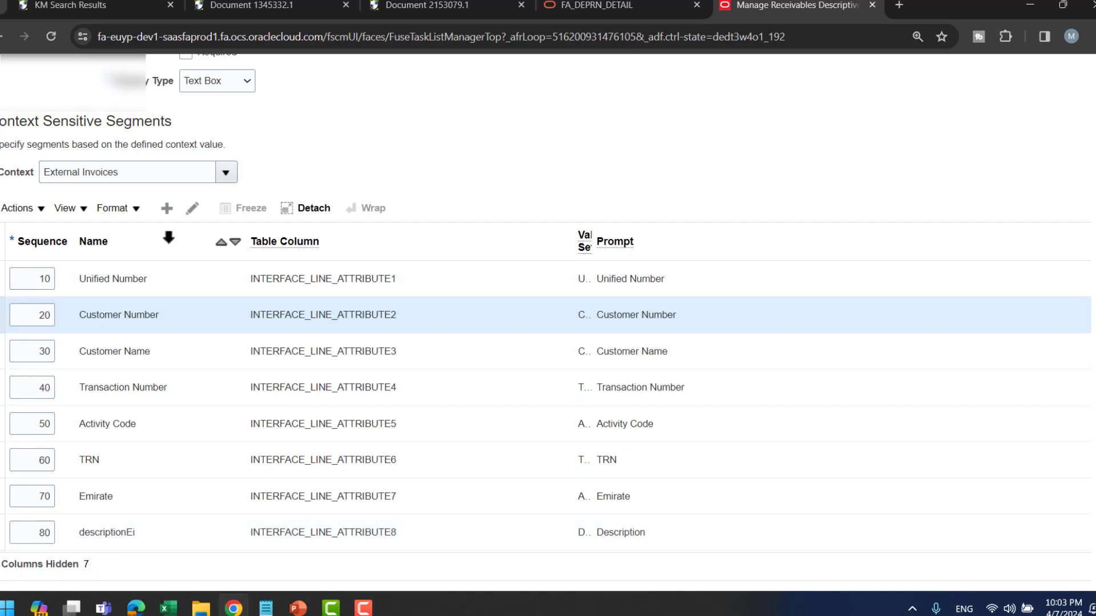
left_click(192, 209)
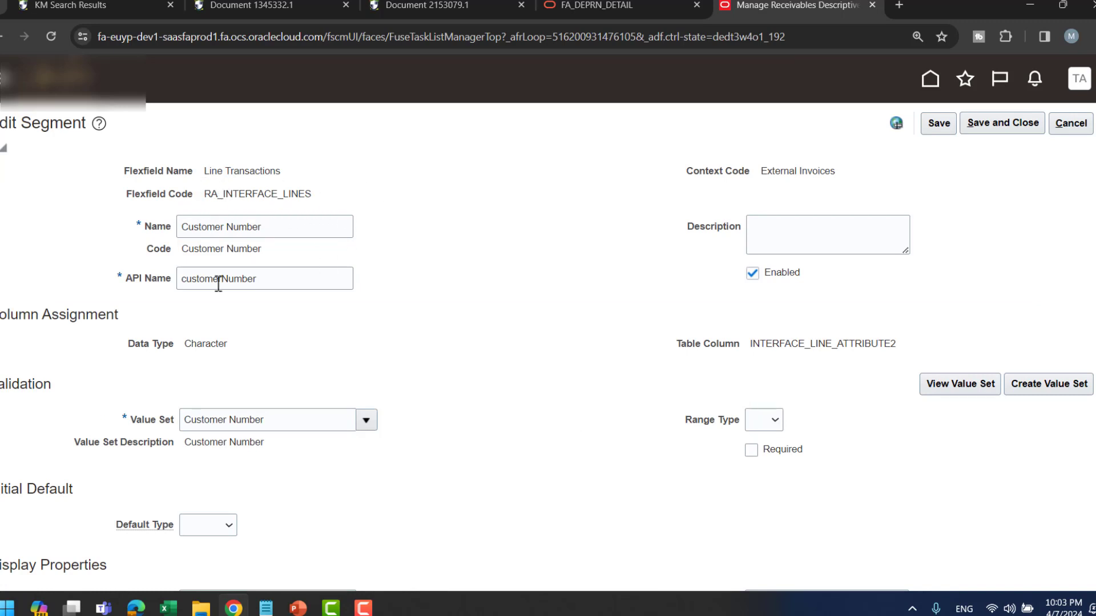
scroll(588, 273, "down", 1)
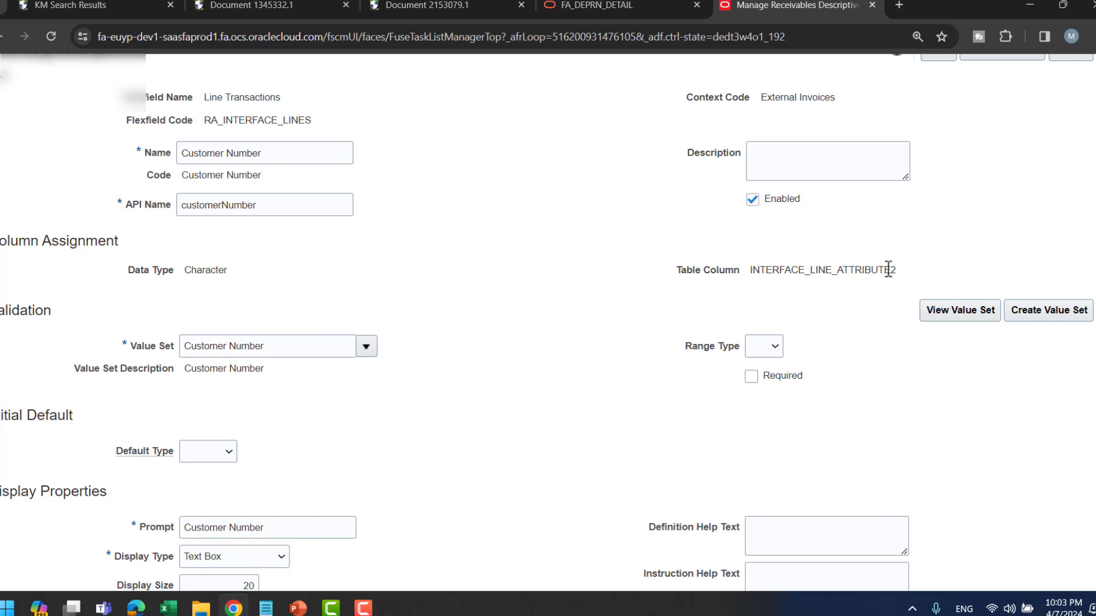
scroll(567, 227, "down", 1)
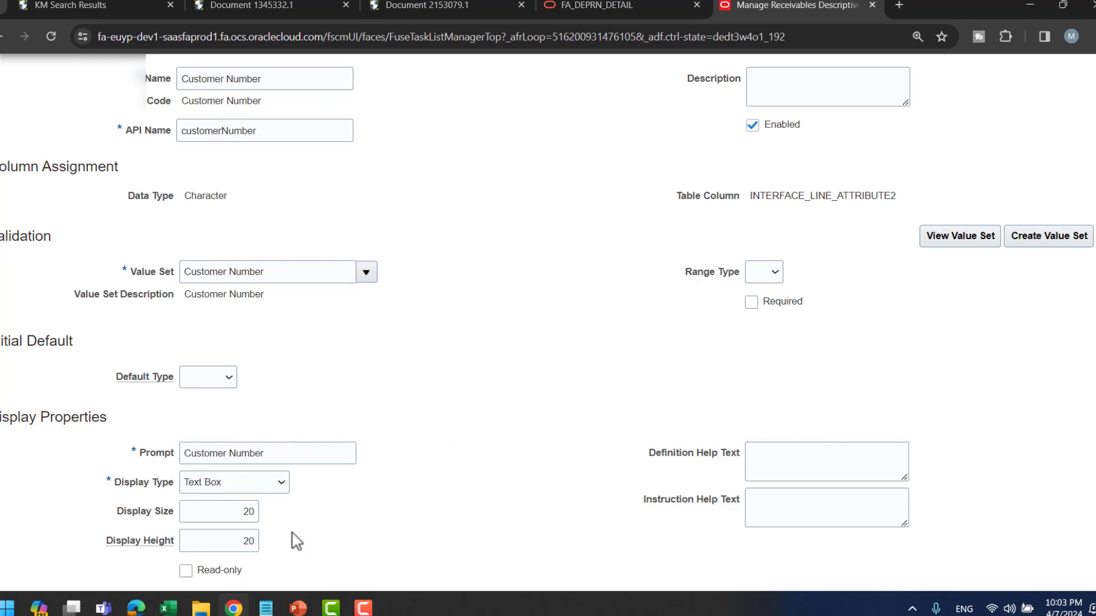
scroll(841, 310, "up", 3)
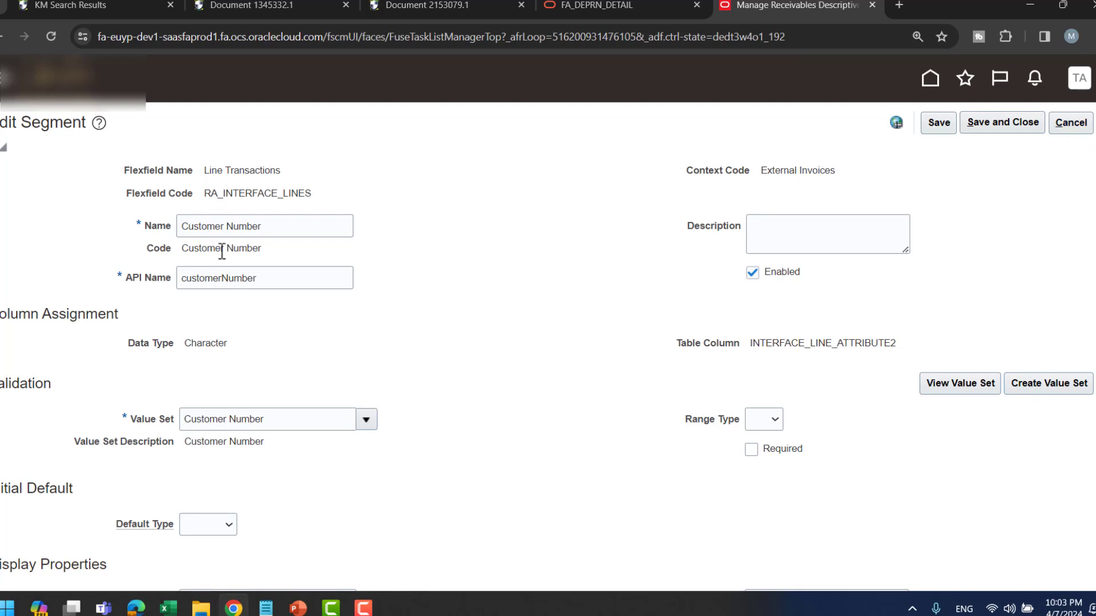
scroll(717, 311, "down", 3)
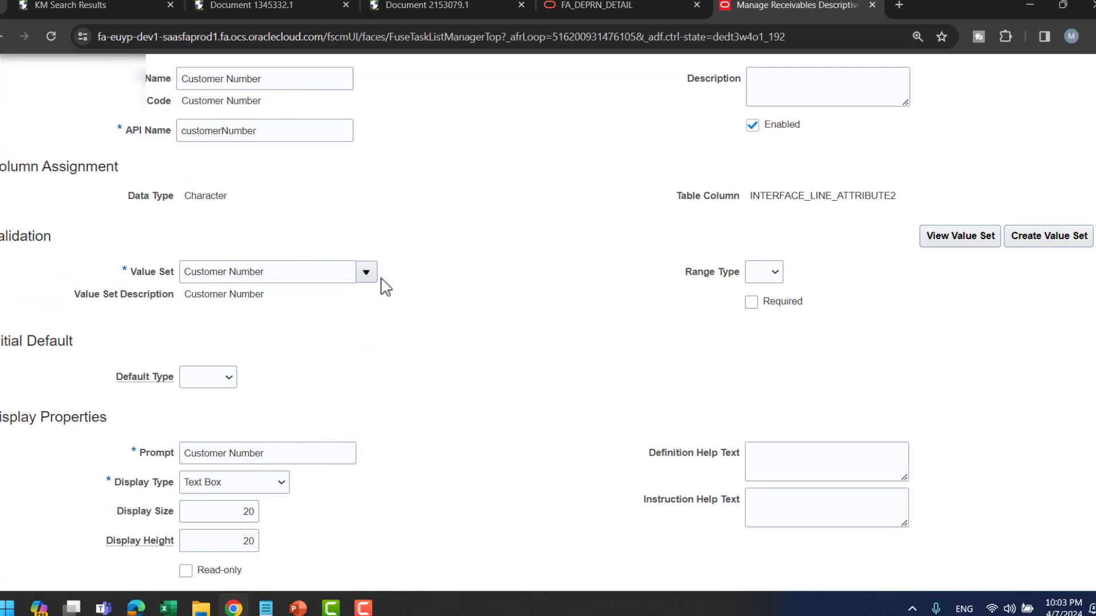
scroll(957, 269, "up", 3)
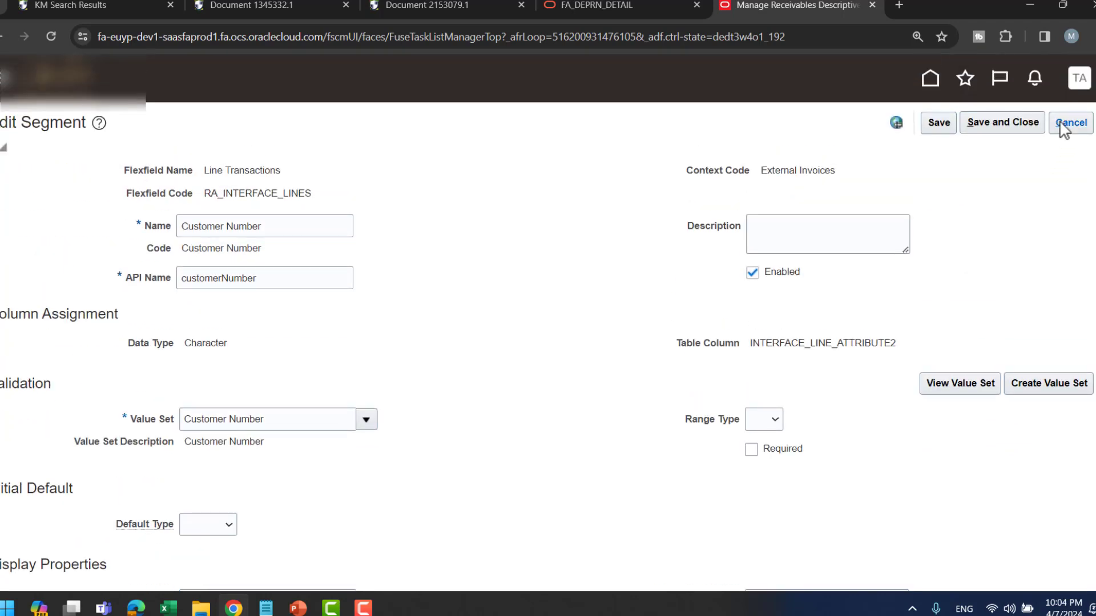
left_click(1071, 122)
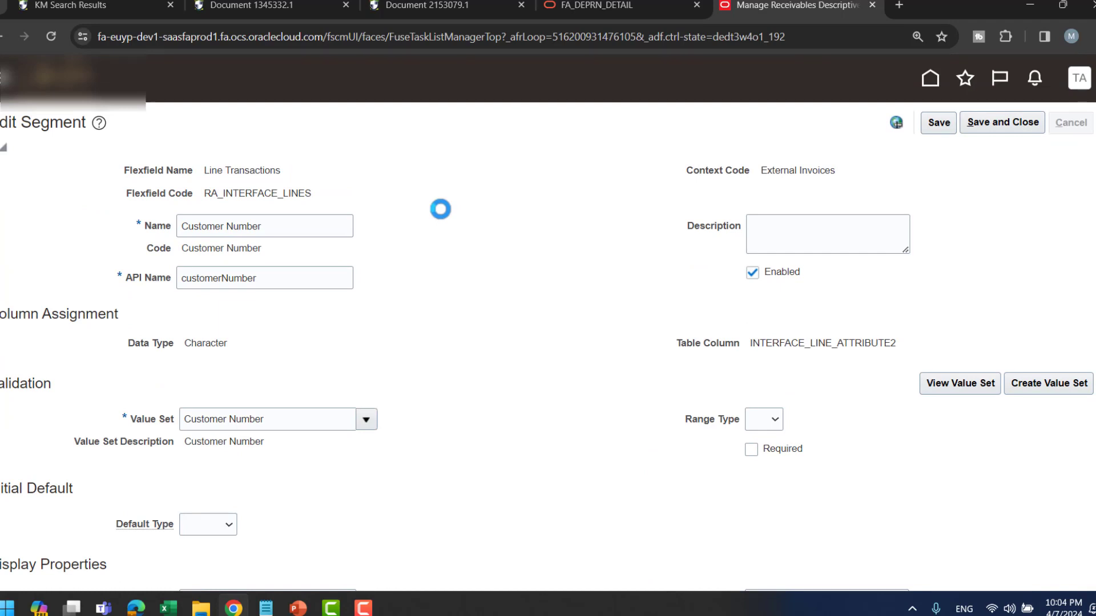
scroll(539, 245, "down", 9)
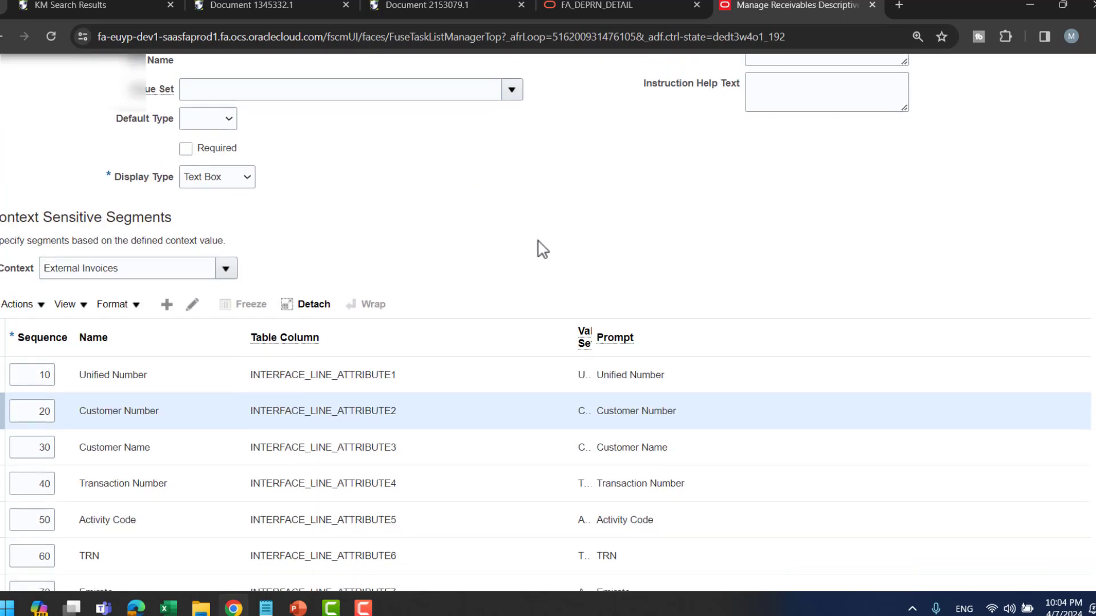
- Review the Customer Name segment (INTERFACE_LINE_ATTRIBUTE3, Customer Name value set) and cancel without changes
left_click(120, 351)
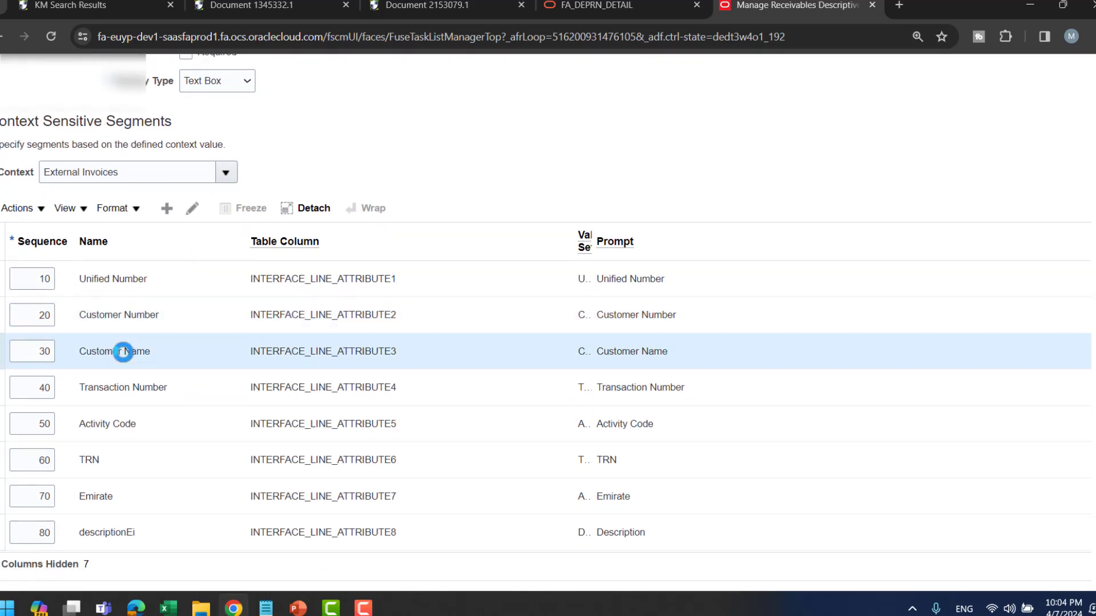
left_click(193, 209)
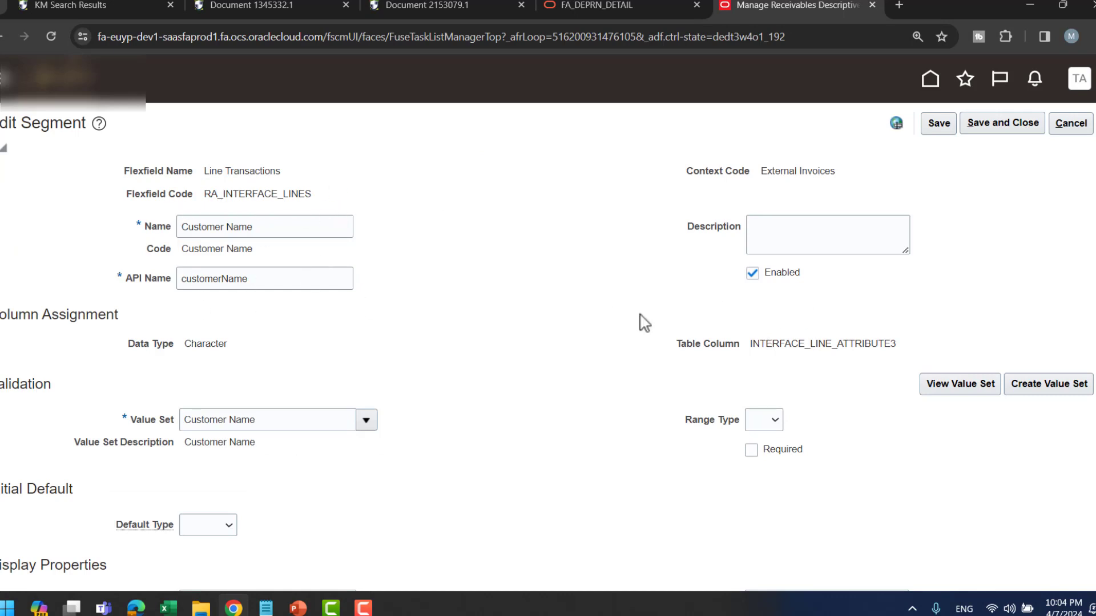
scroll(641, 321, "down", 1)
left_click_drag(844, 271, 934, 281)
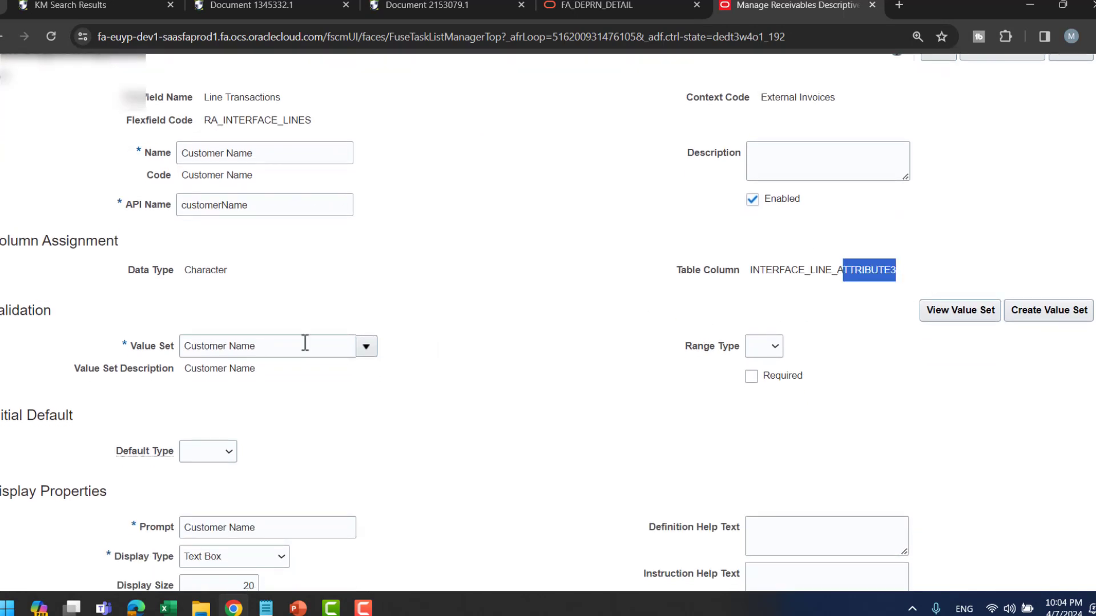
scroll(224, 340, "down", 1)
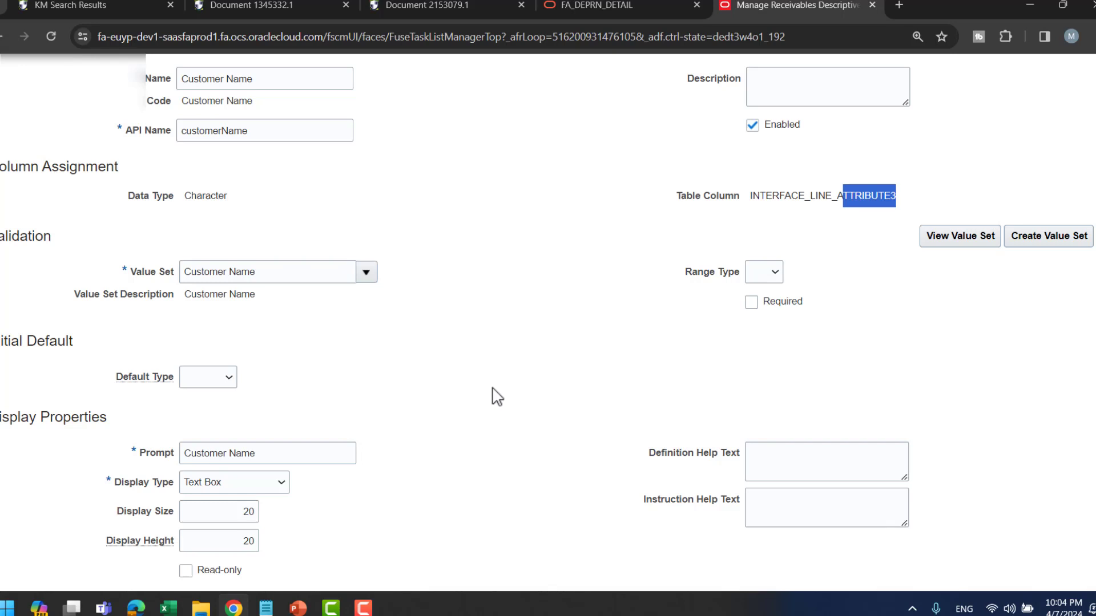
scroll(558, 371, "up", 3)
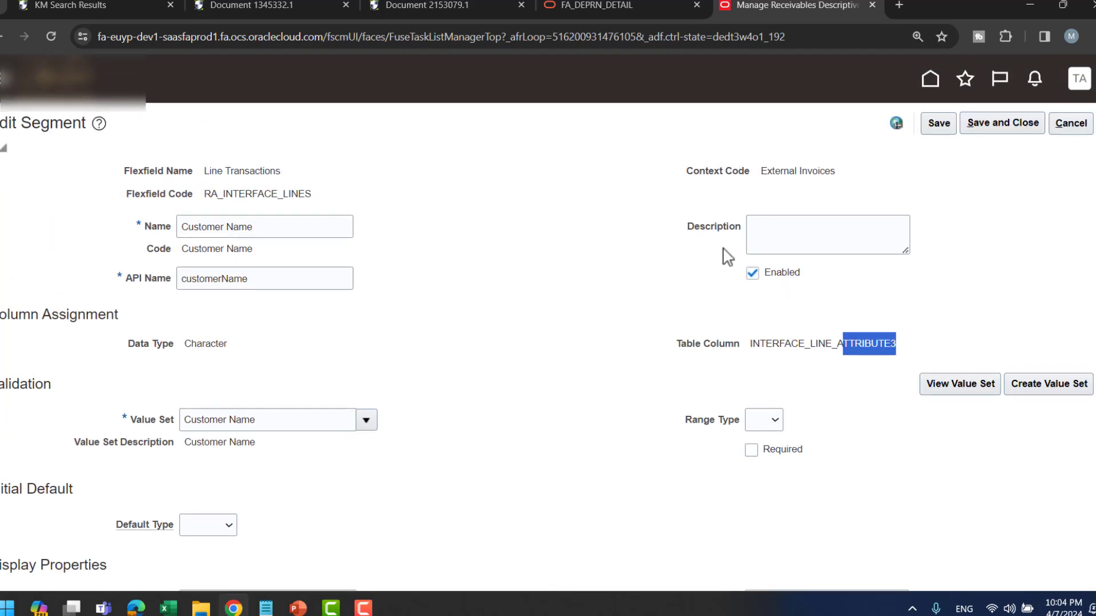
left_click(1075, 133)
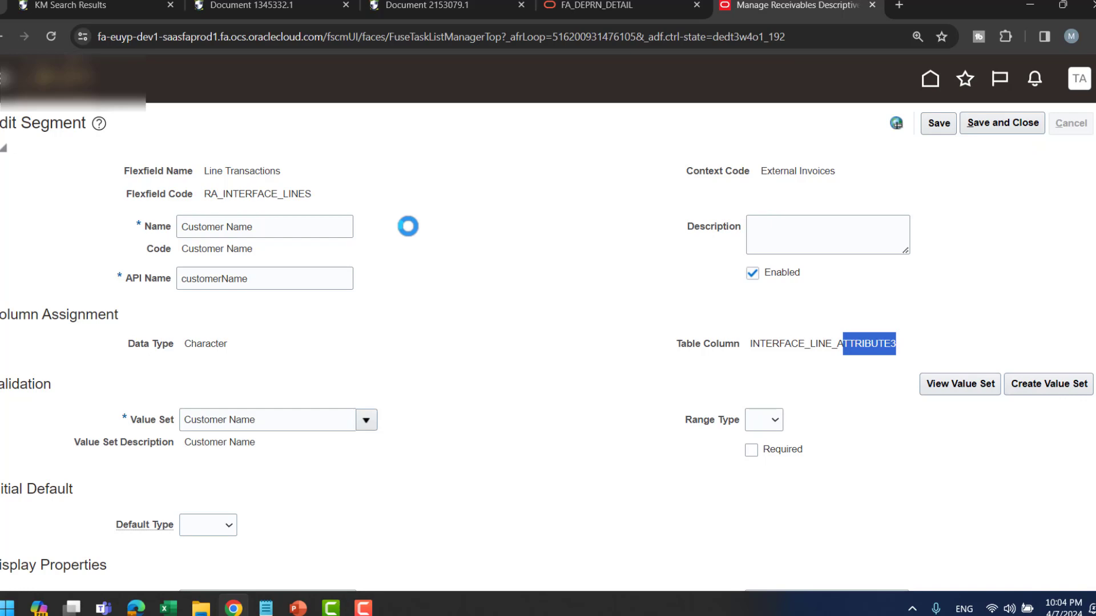
scroll(408, 238, "down", 8)
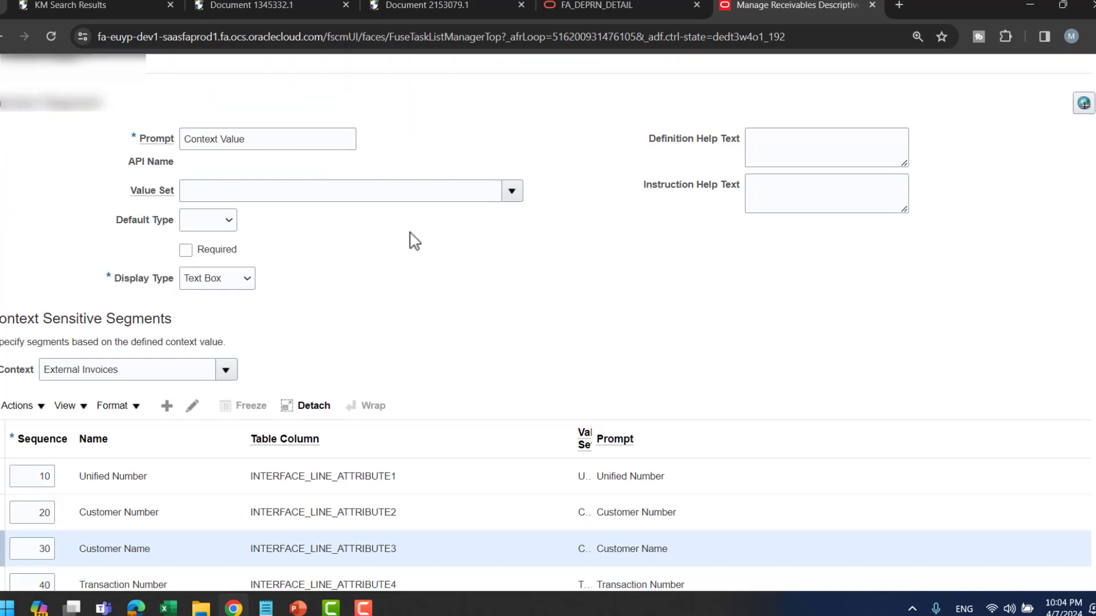
scroll(48, 424, "up", 1)
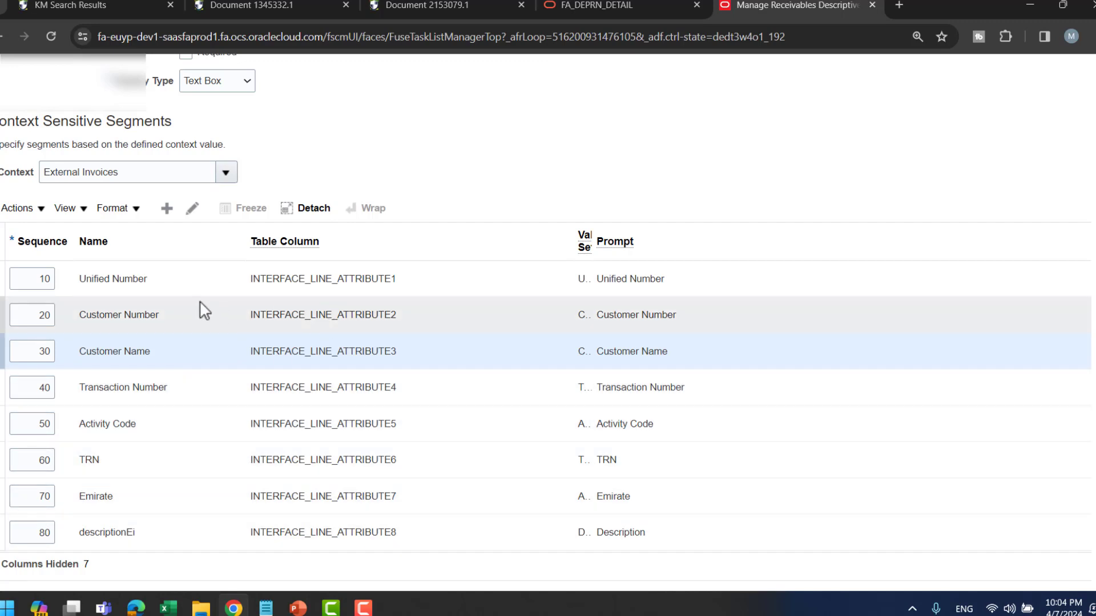
left_click(166, 213)
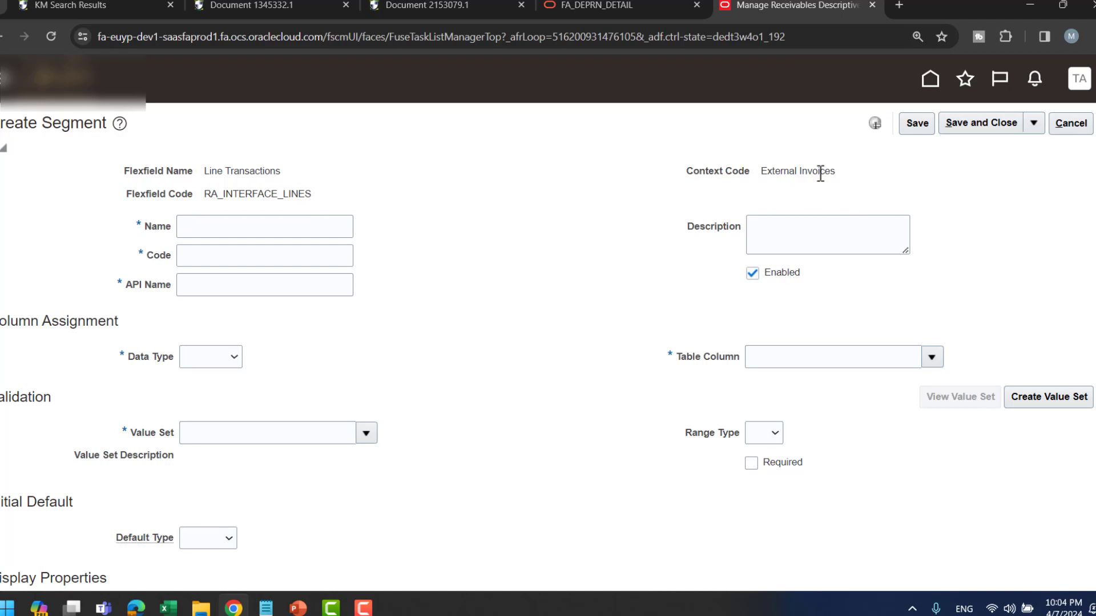
left_click(283, 226)
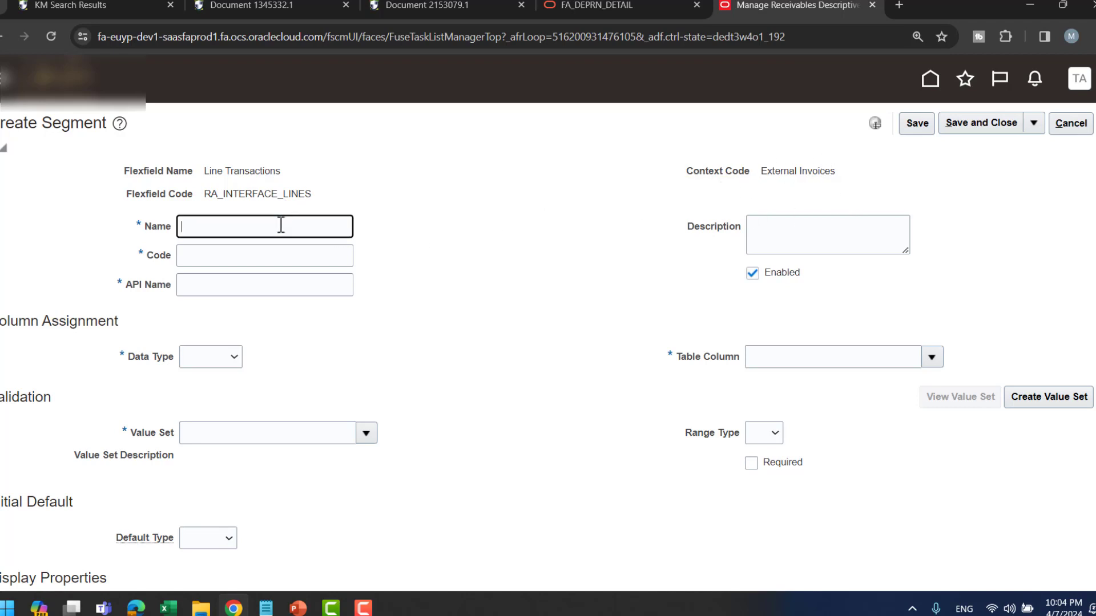
left_click(251, 256)
left_click(244, 285)
scroll(516, 295, "down", 3)
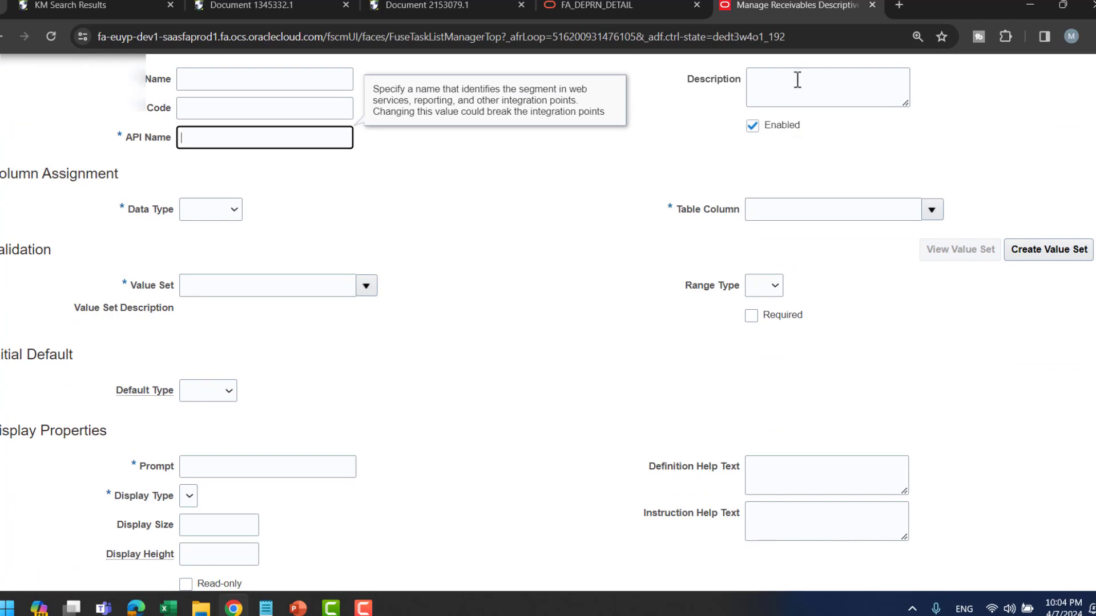
left_click(235, 216)
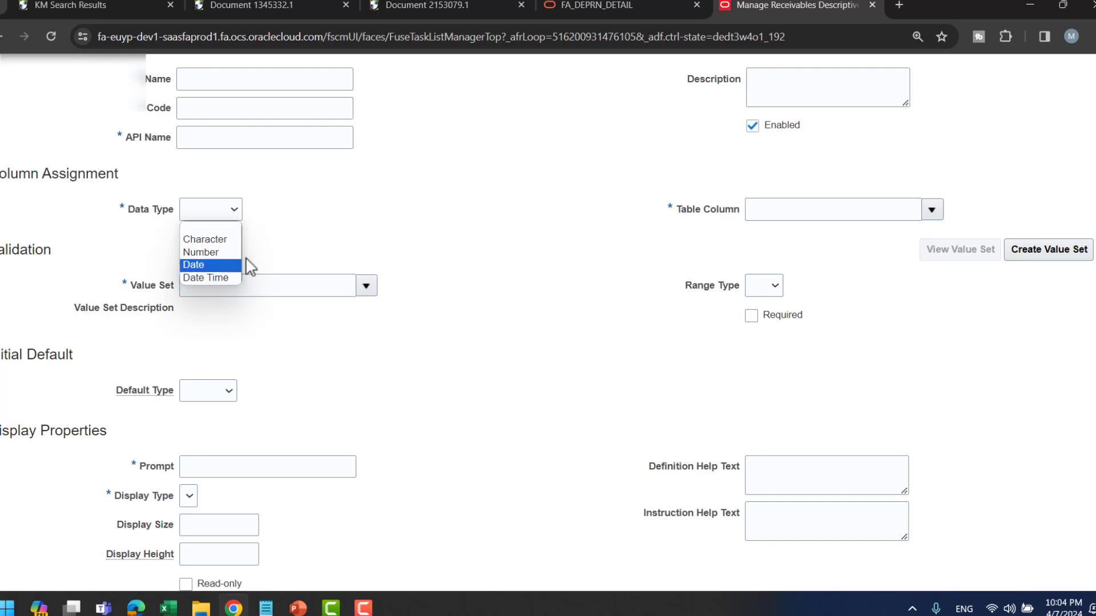
left_click(400, 251)
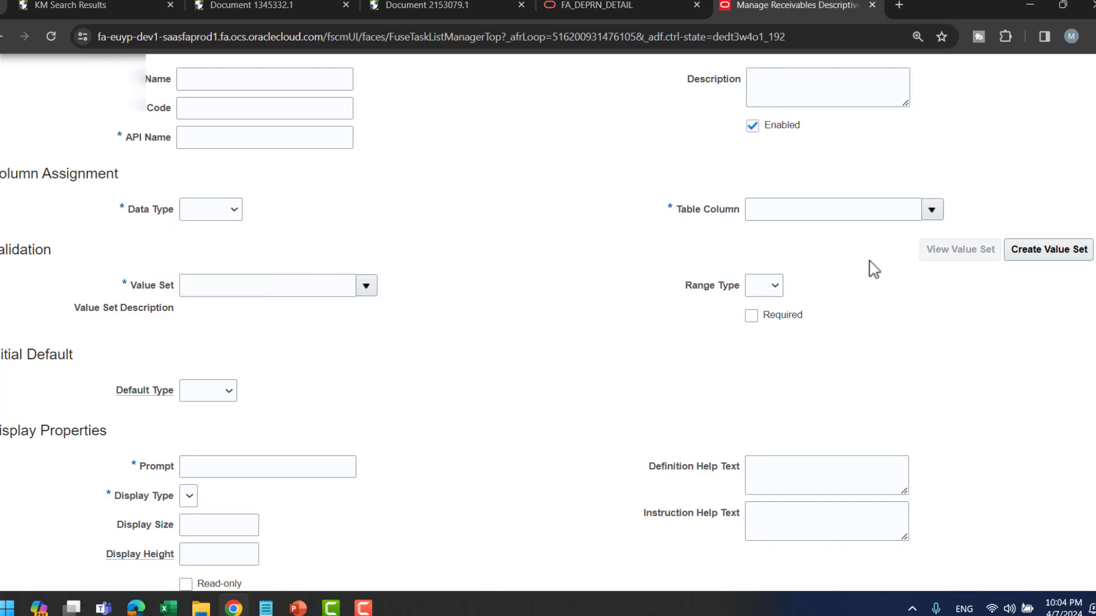
left_click(938, 213)
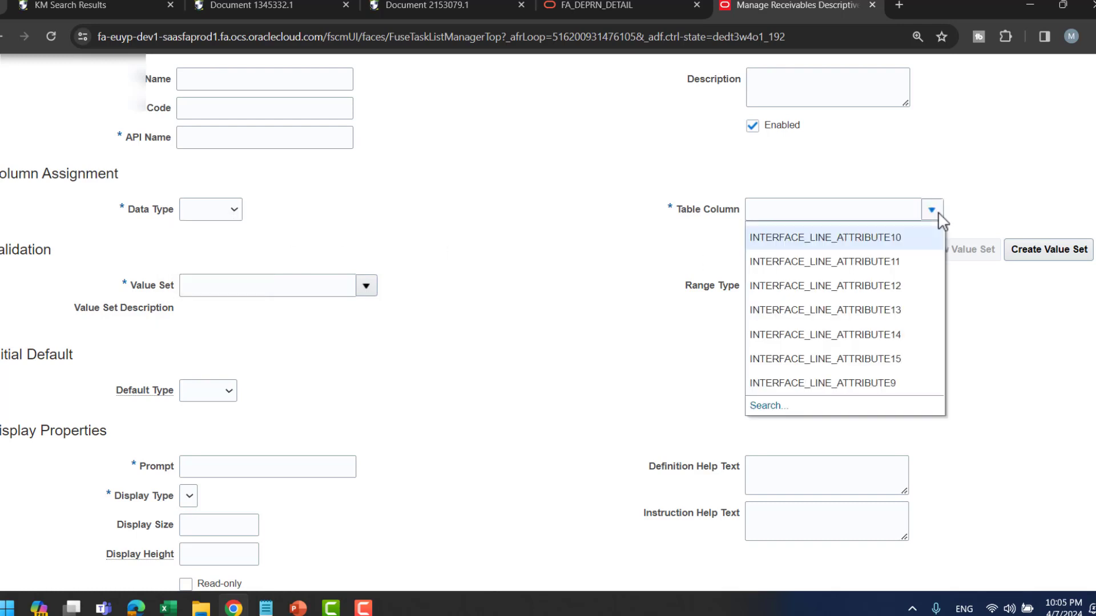
scroll(530, 207, "down", 1)
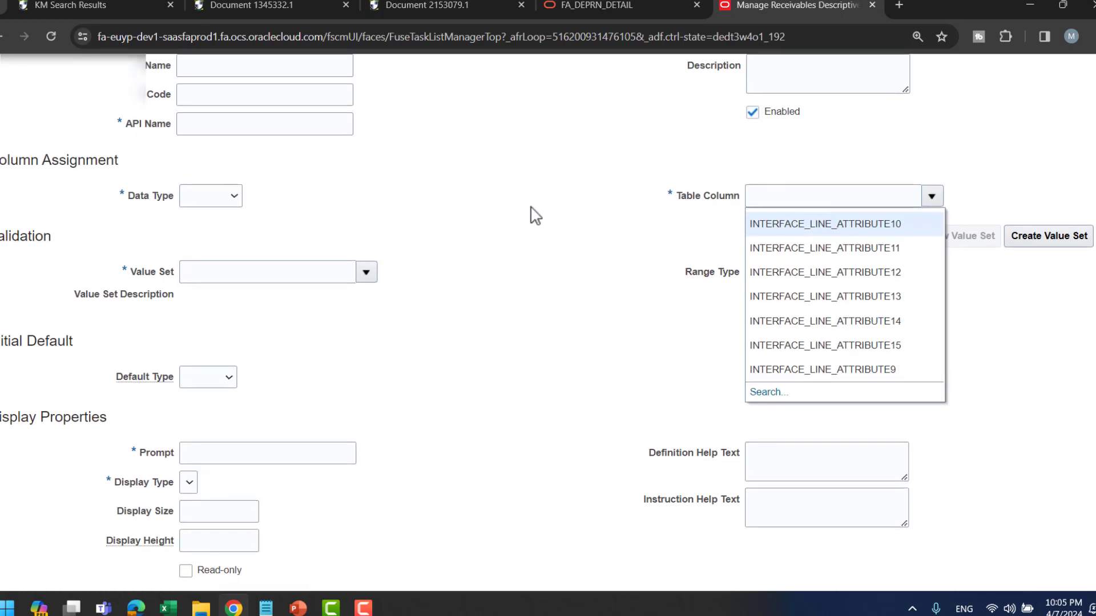
left_click(445, 285)
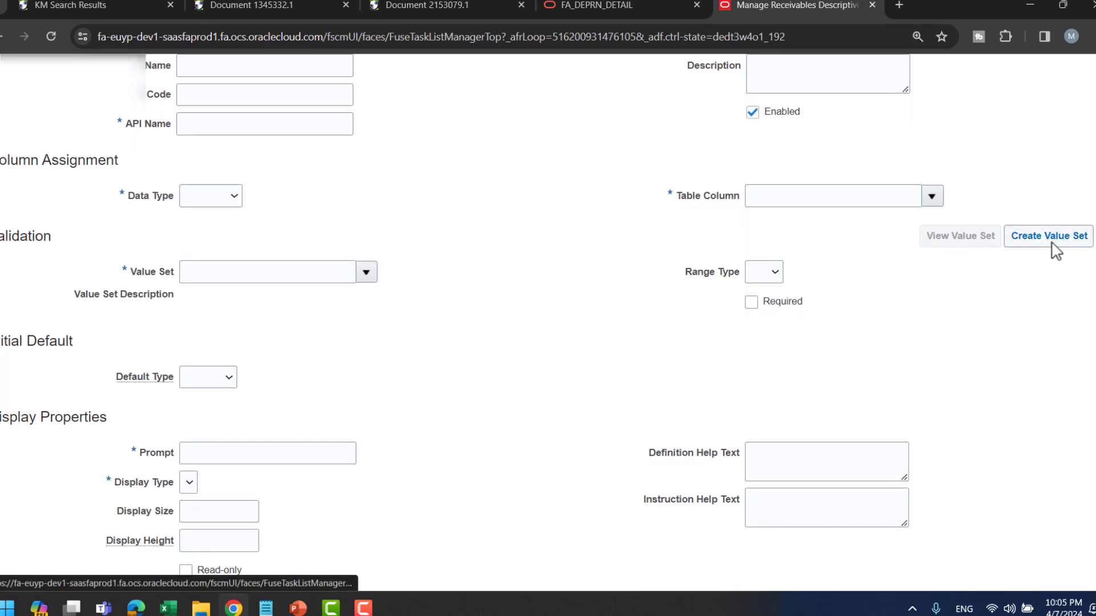
left_click(230, 377)
left_click(512, 379)
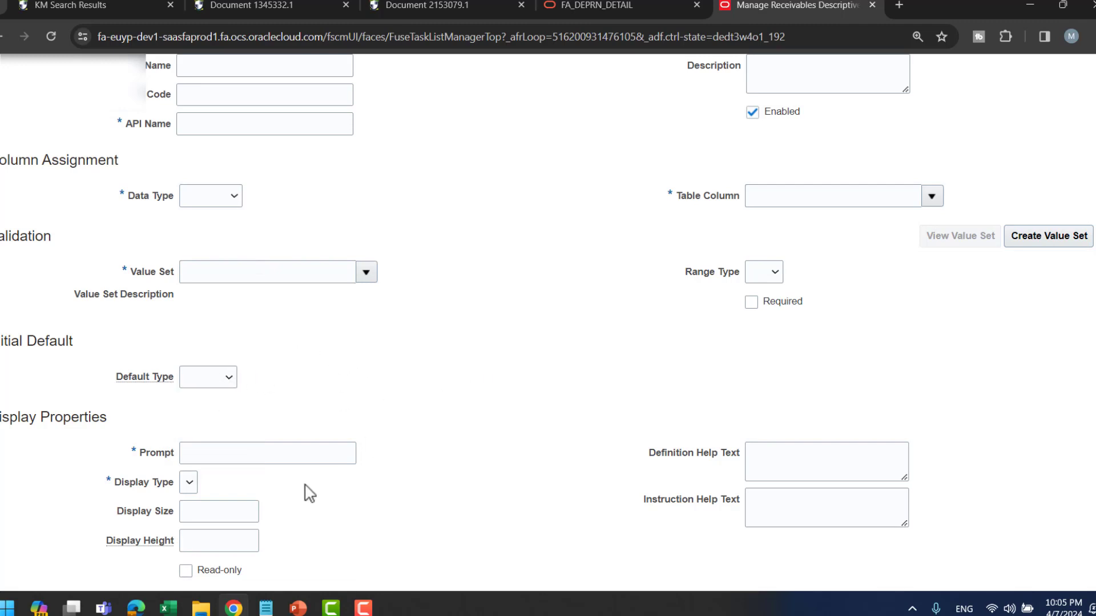
left_click(285, 461)
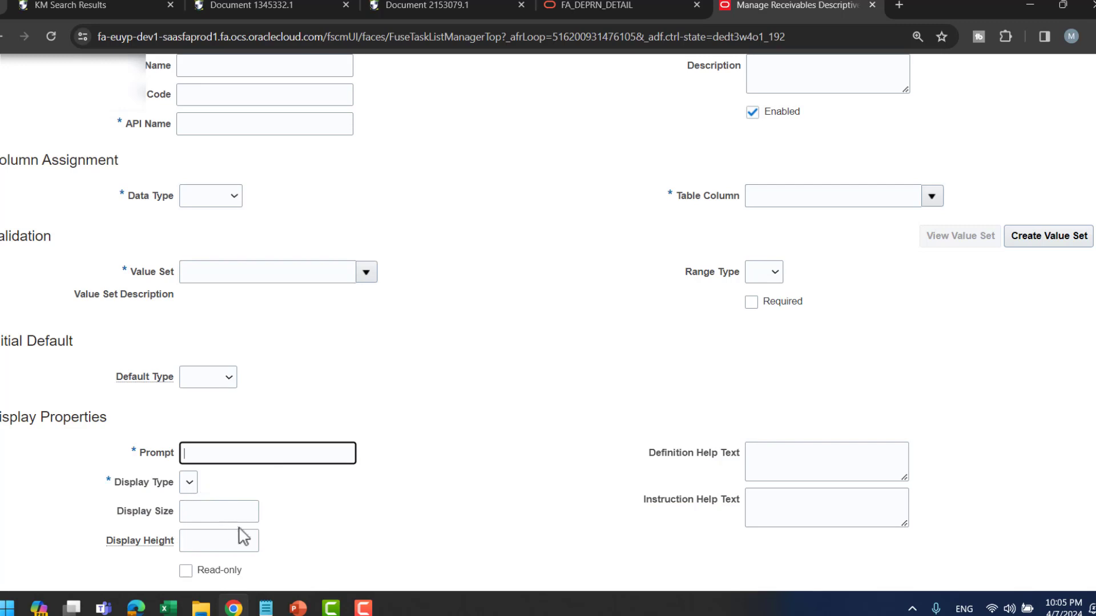
scroll(617, 311, "up", 3)
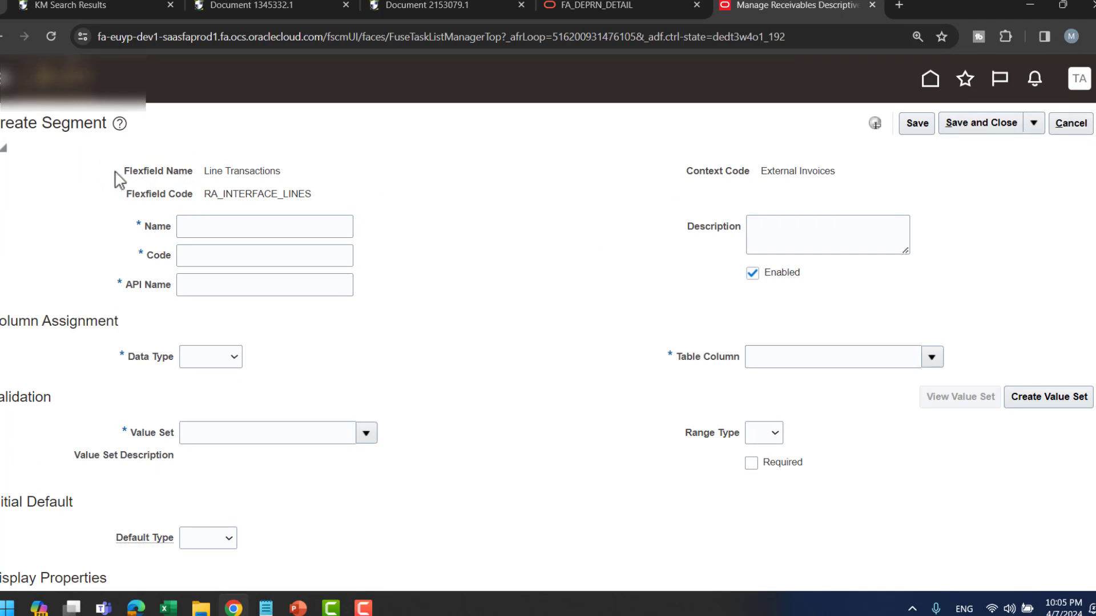
left_click(1078, 132)
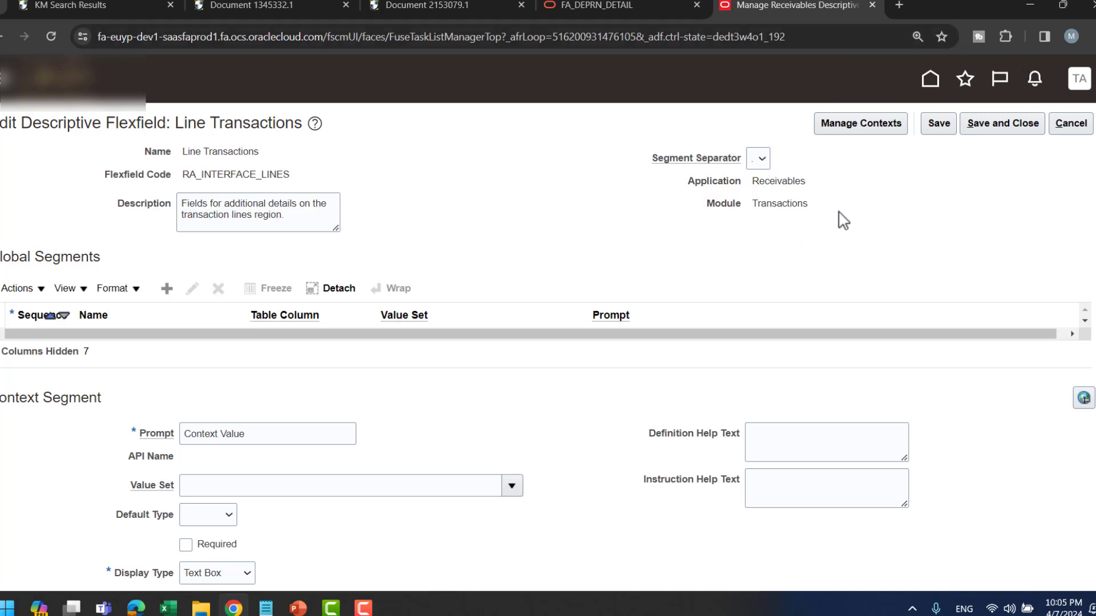
- Exit Line Transactions unsaved, review the flexfield list, and switch to the AutoInvoice Setup slide
left_click(1071, 124)
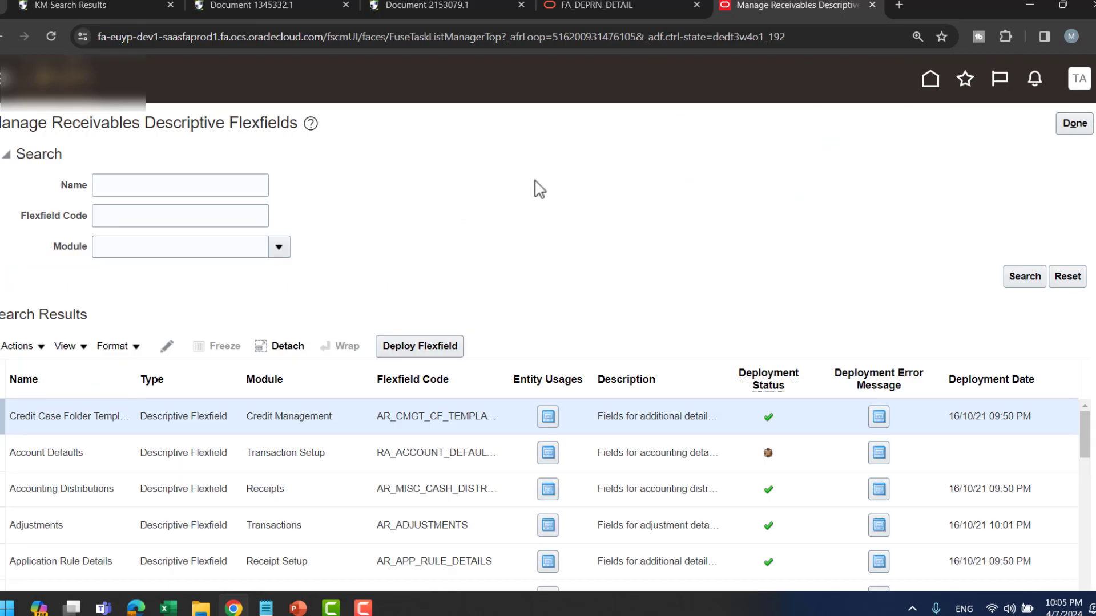
scroll(539, 189, "down", 1)
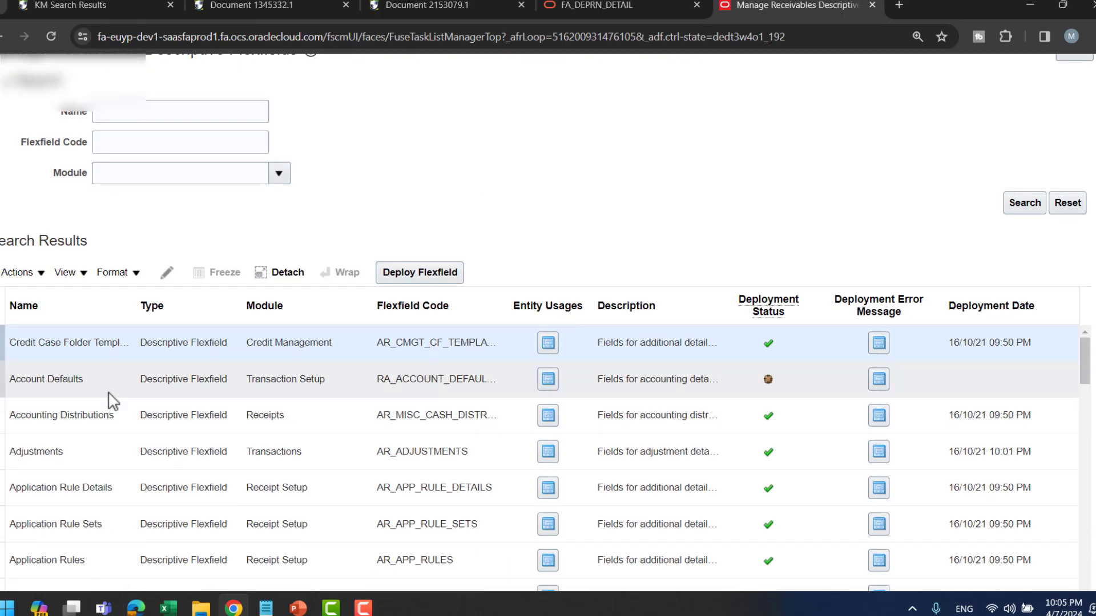
scroll(114, 400, "down", 1)
scroll(114, 399, "down", 1)
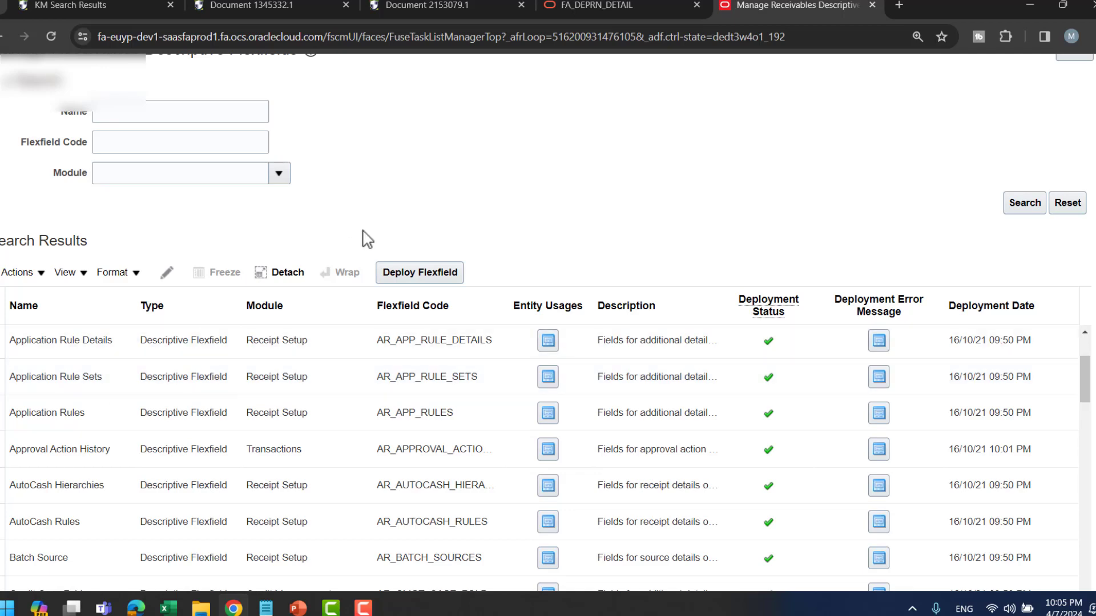
scroll(105, 467, "down", 4)
scroll(106, 467, "down", 5)
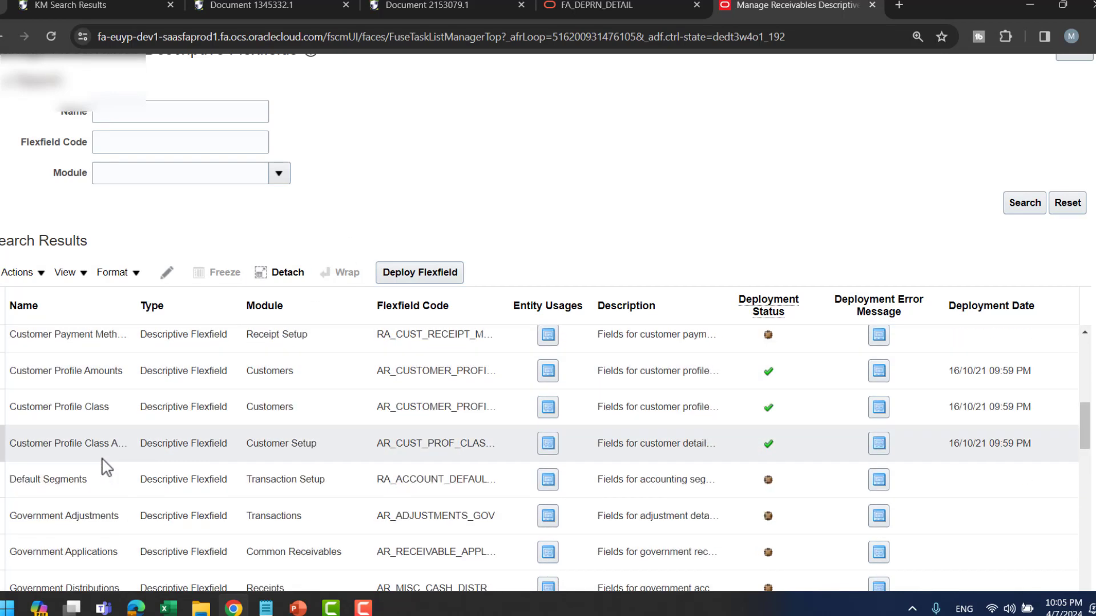
scroll(105, 467, "down", 5)
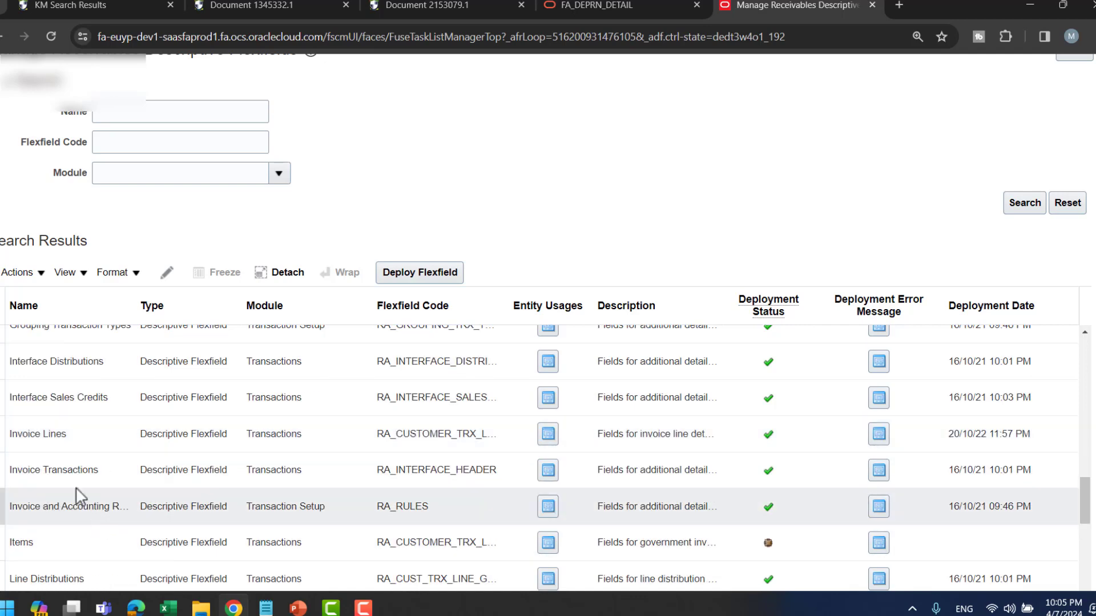
scroll(117, 468, "down", 1)
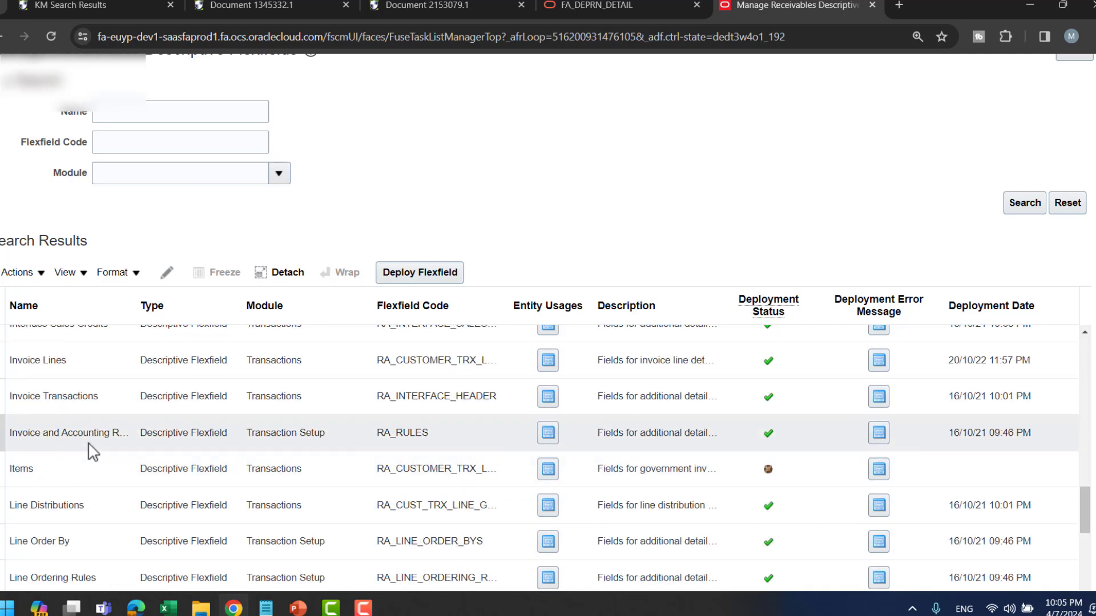
scroll(108, 392, "up", 1)
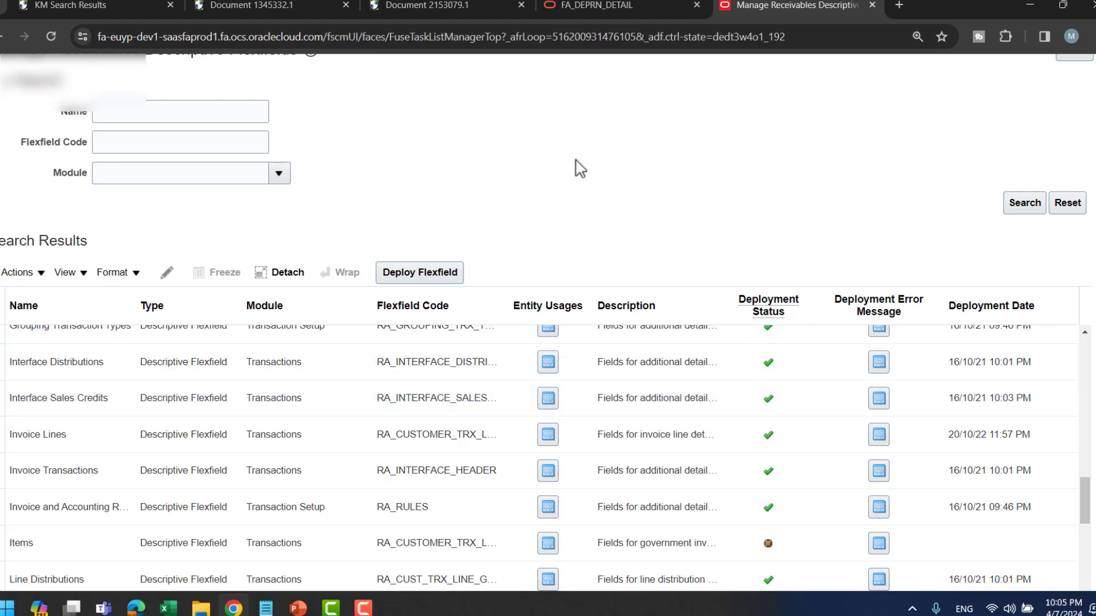
key("alt+Tab")
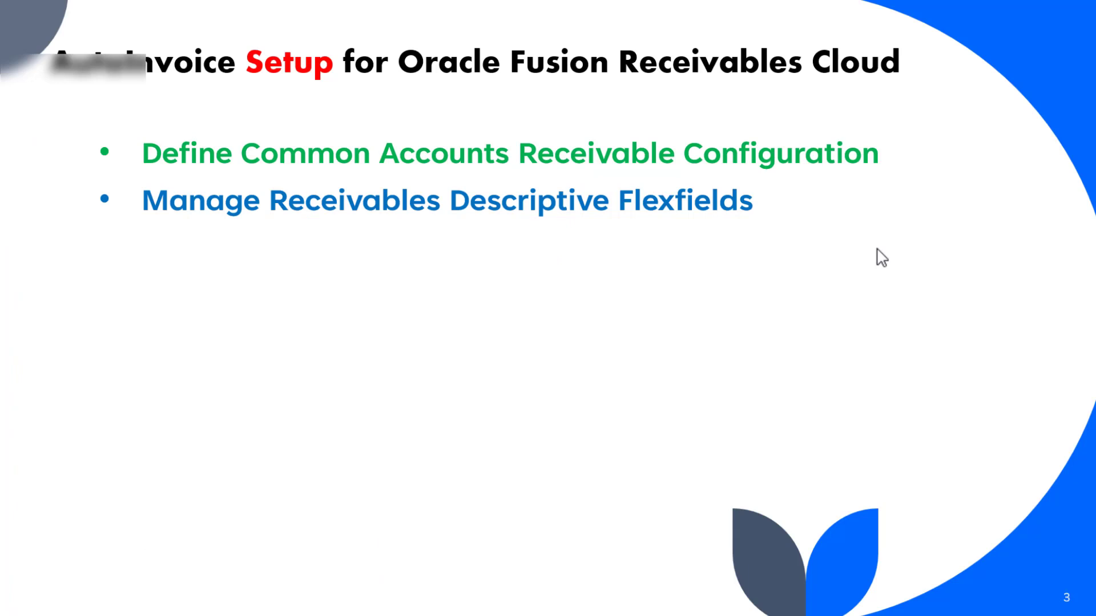
- Advance the slide to Manage Transaction Types, then return to the Oracle flexfields list
left_click(877, 248)
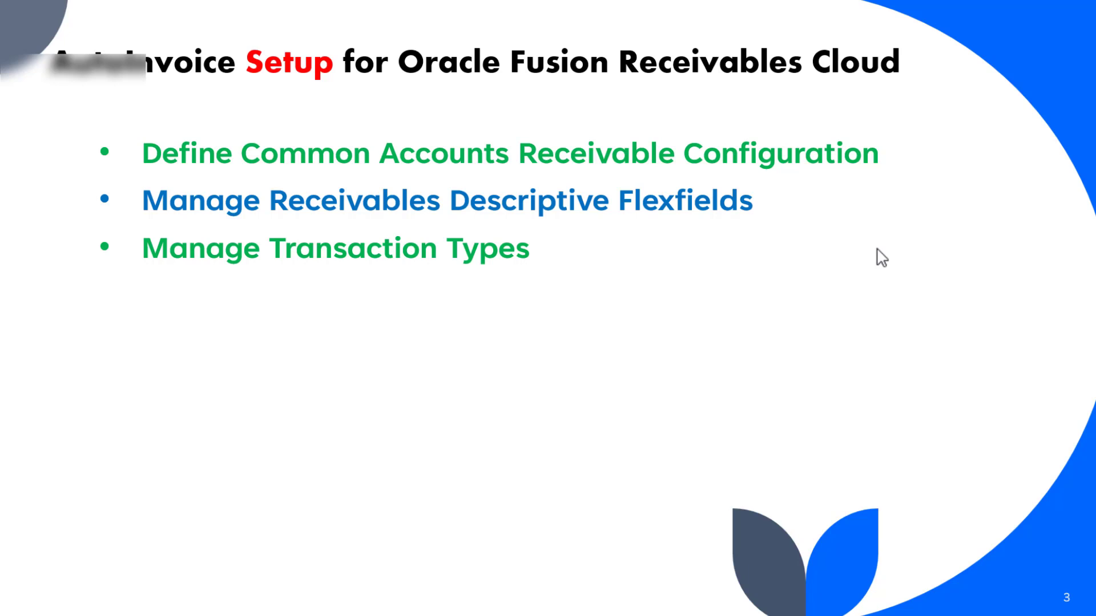
key("alt+Tab")
- Finish the descriptive flexfields task and search tasks for 'transaction type', fixing the typo
scroll(694, 179, "up", 2)
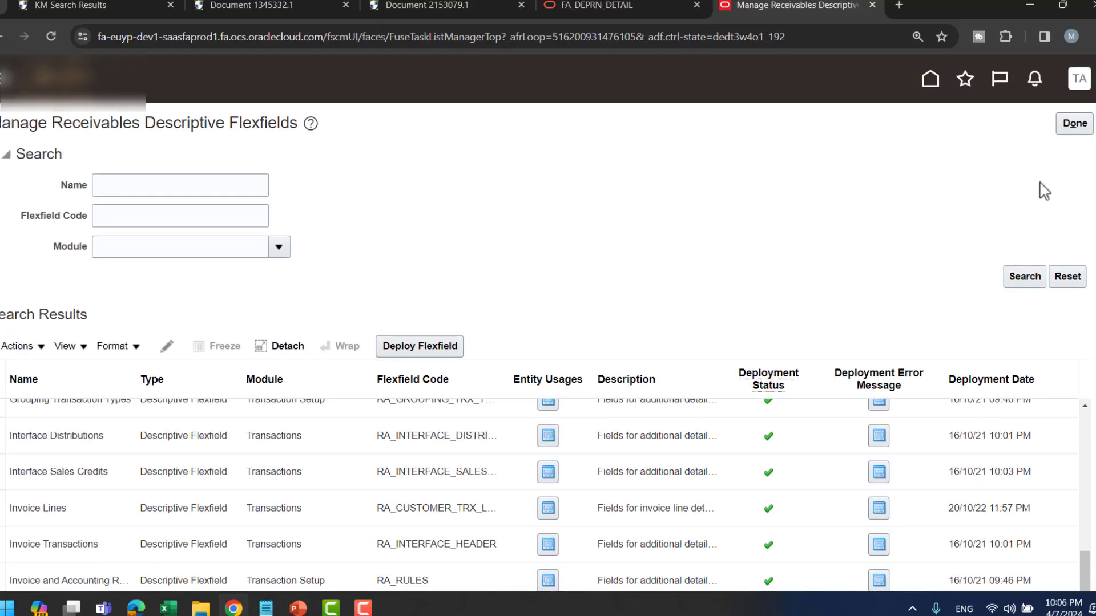
left_click(1075, 123)
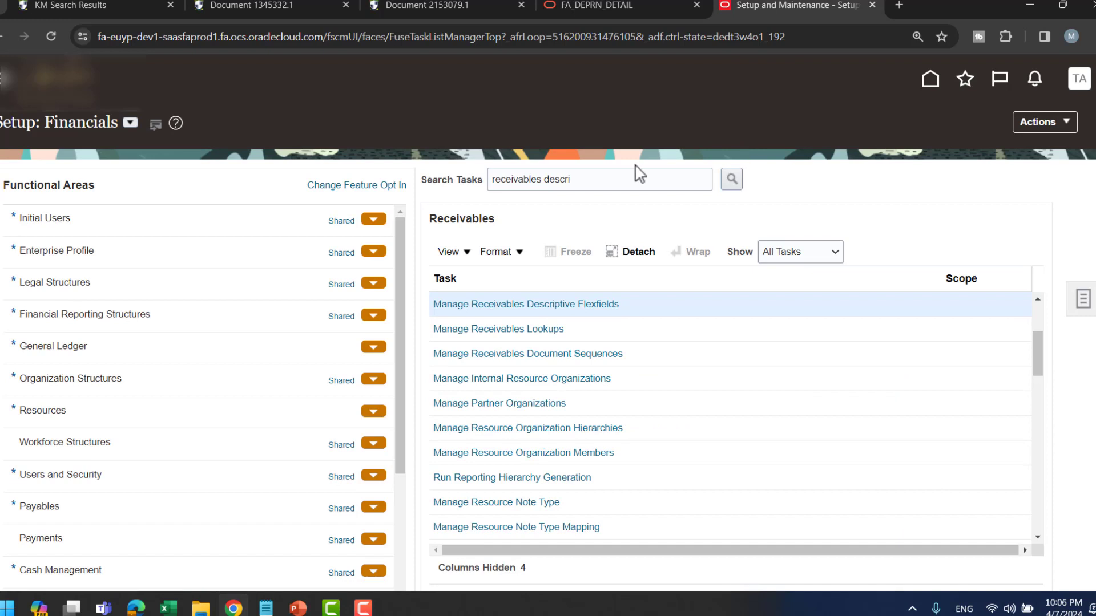
triple_click(615, 180)
type("tr")
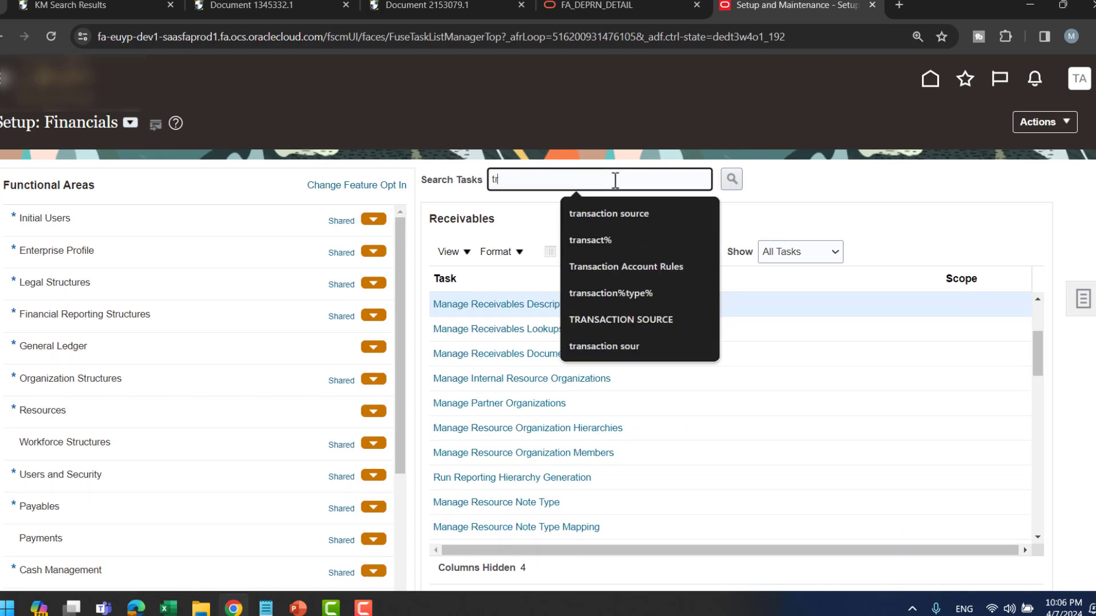
type("ansact5ion type")
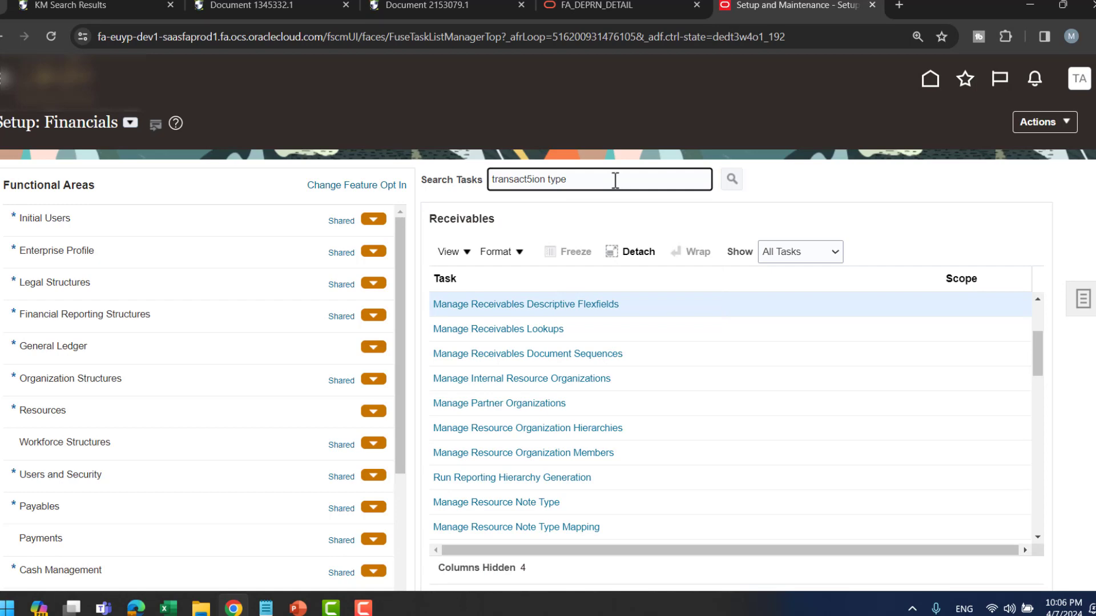
key("Return")
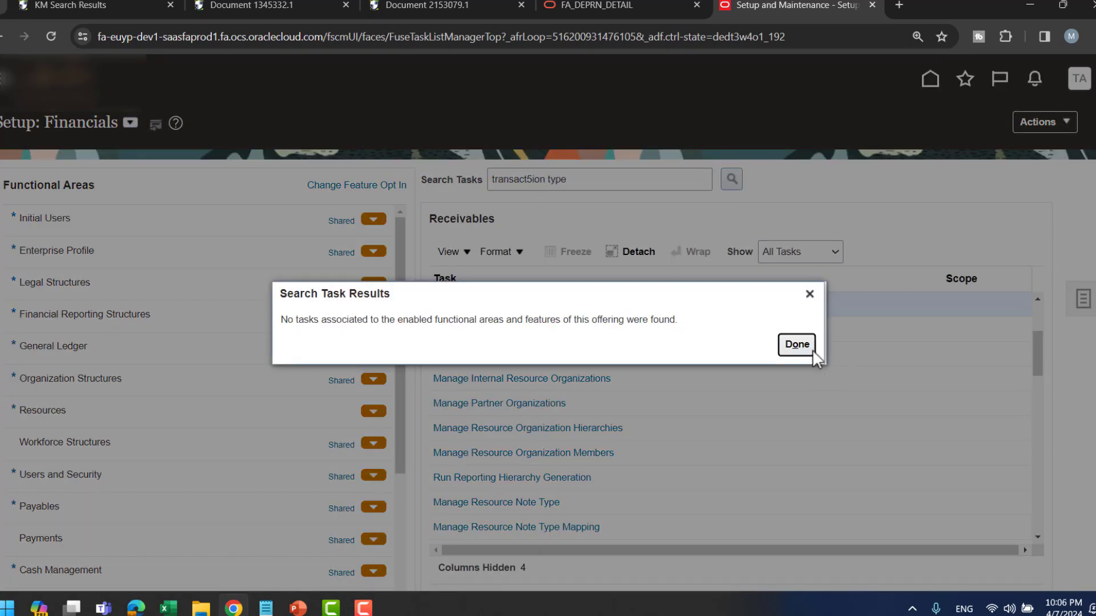
left_click(797, 345)
left_click(534, 177)
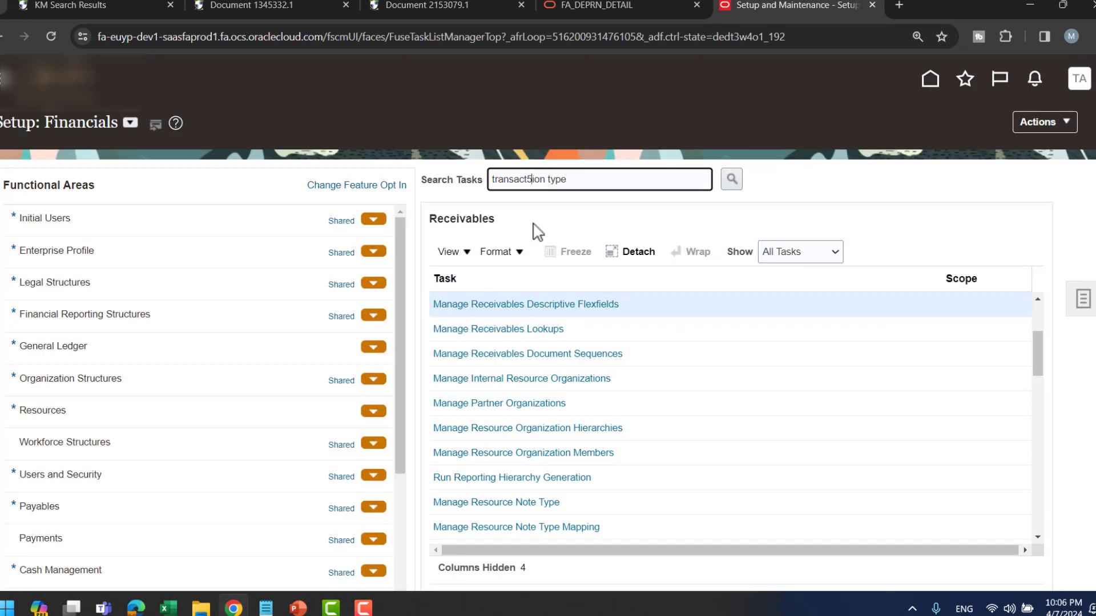
key("BackSpace")
key("Return")
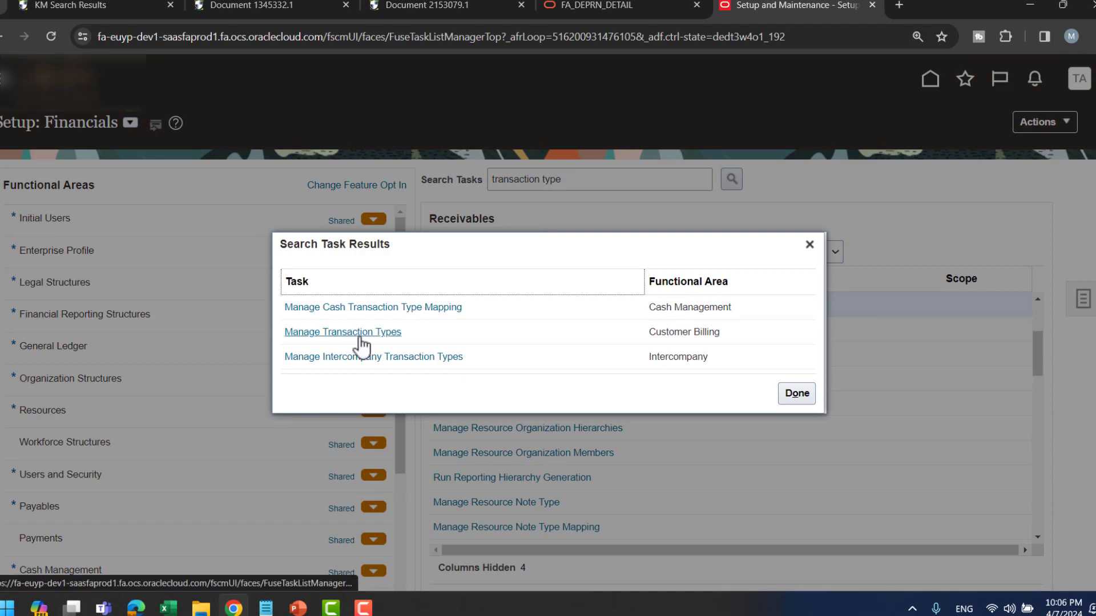
- Open Manage Transaction Types and edit the Invoice type (Regular Invoice, IMMEDIATE payment terms)
left_click(297, 336)
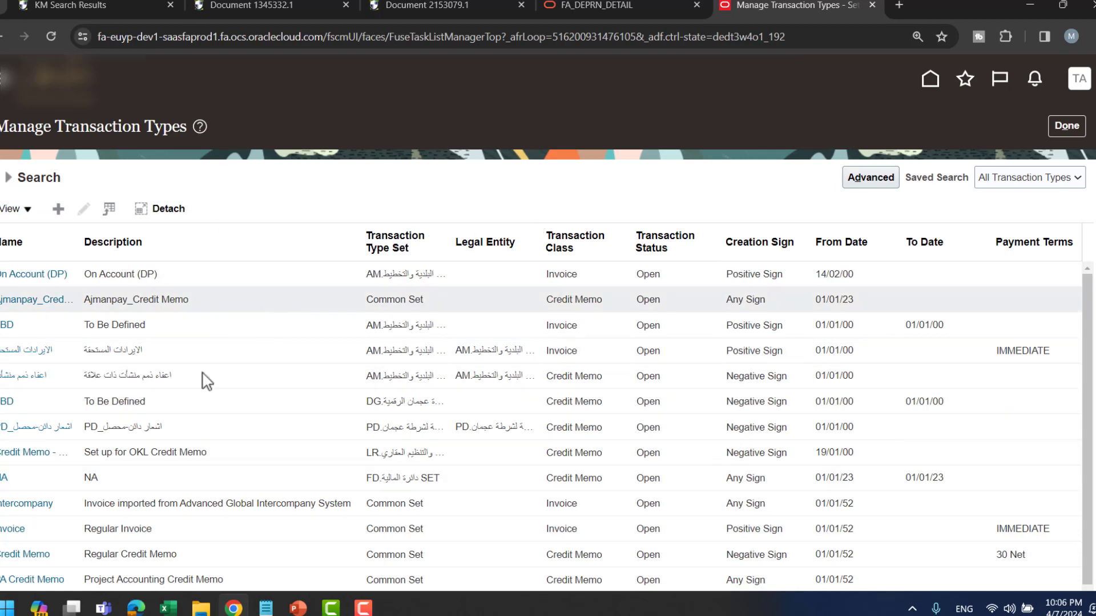
scroll(199, 381, "down", 2)
scroll(199, 382, "down", 2)
scroll(34, 443, "down", 1)
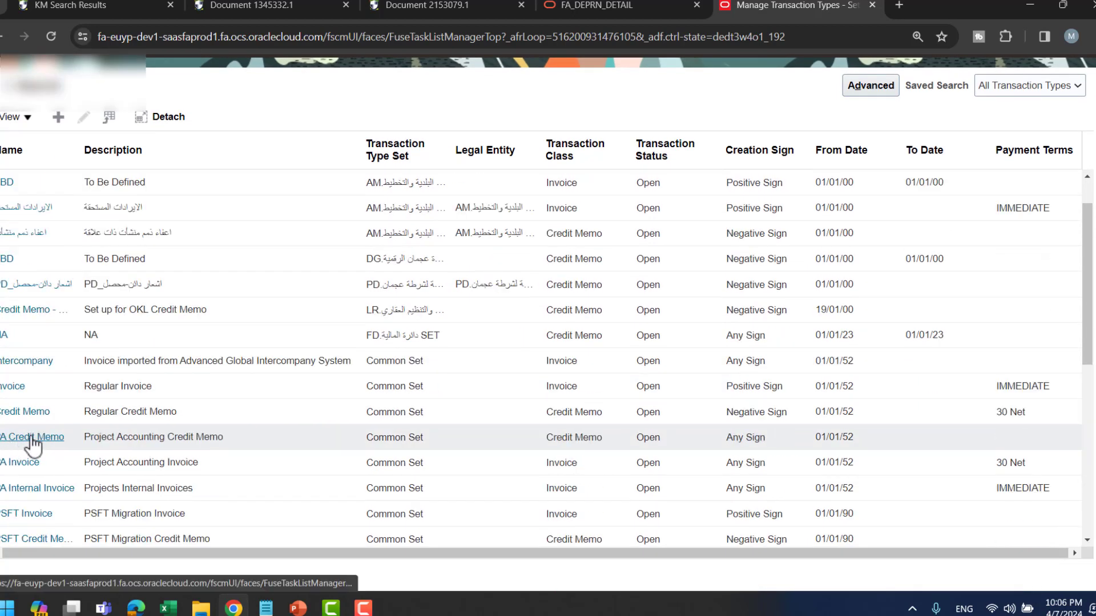
left_click(35, 386)
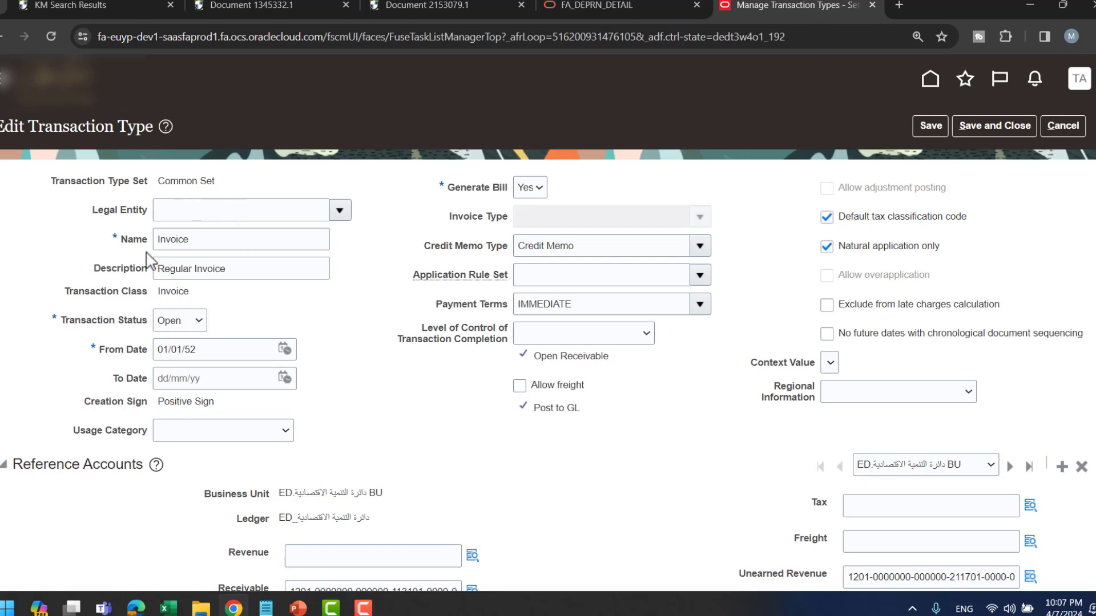
scroll(303, 292, "down", 1)
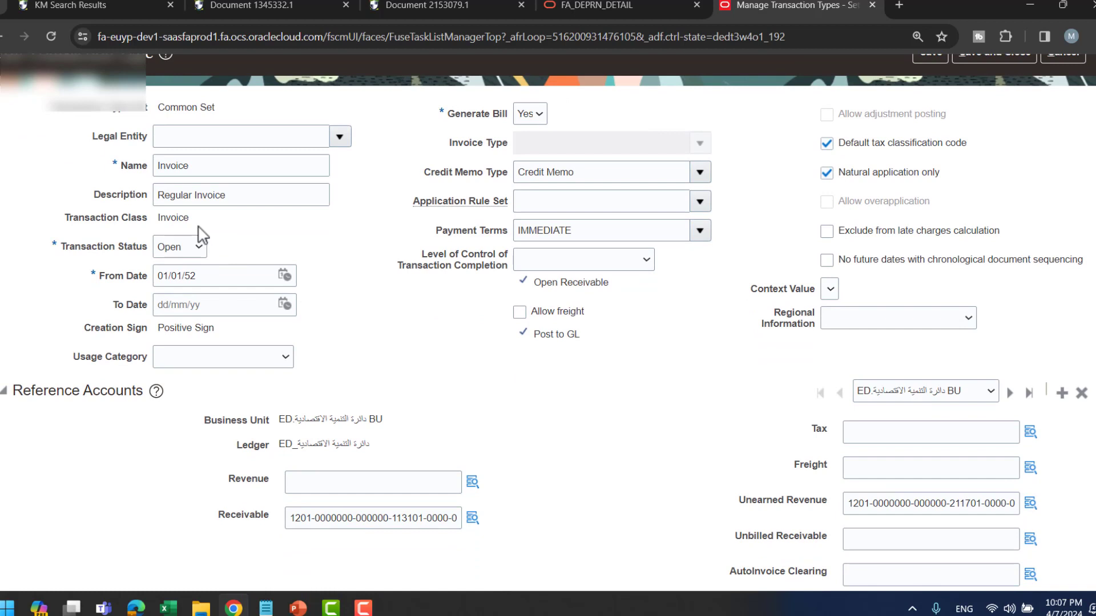
left_click(185, 253)
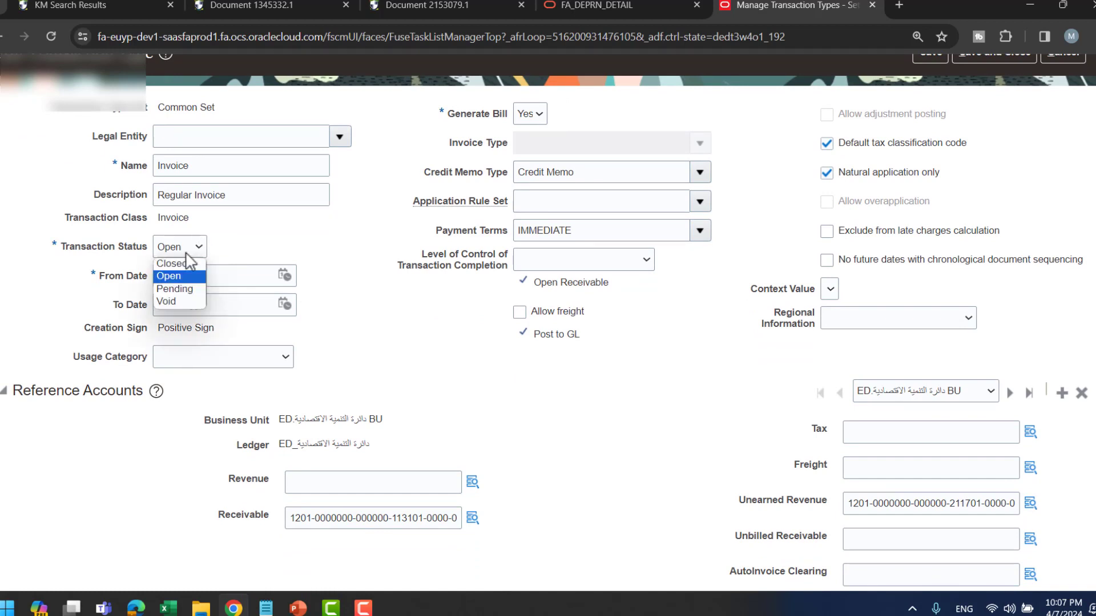
left_click(298, 242)
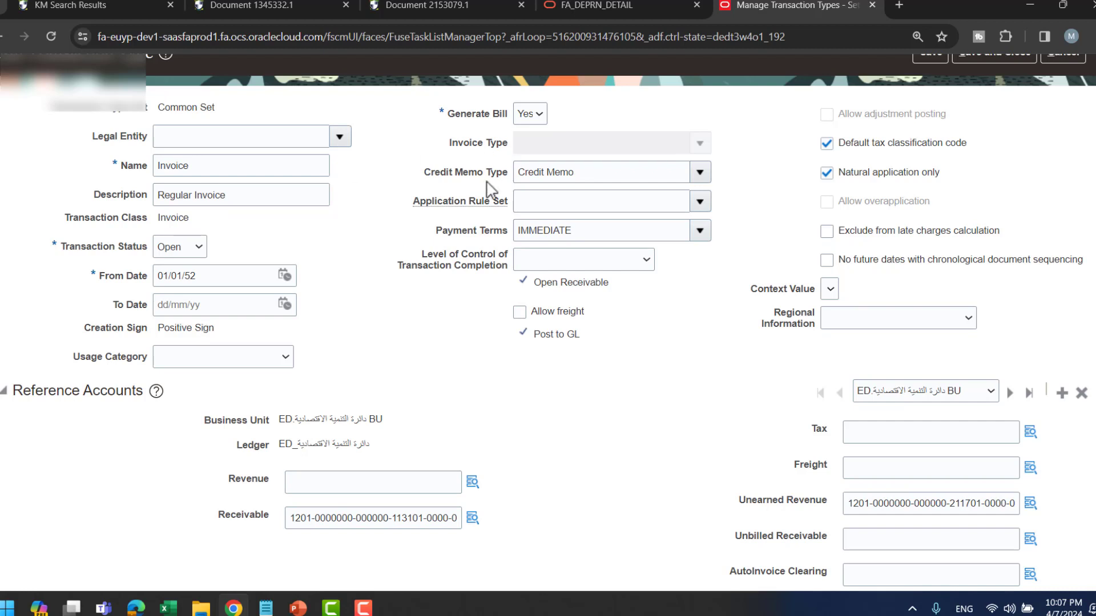
left_click(525, 118)
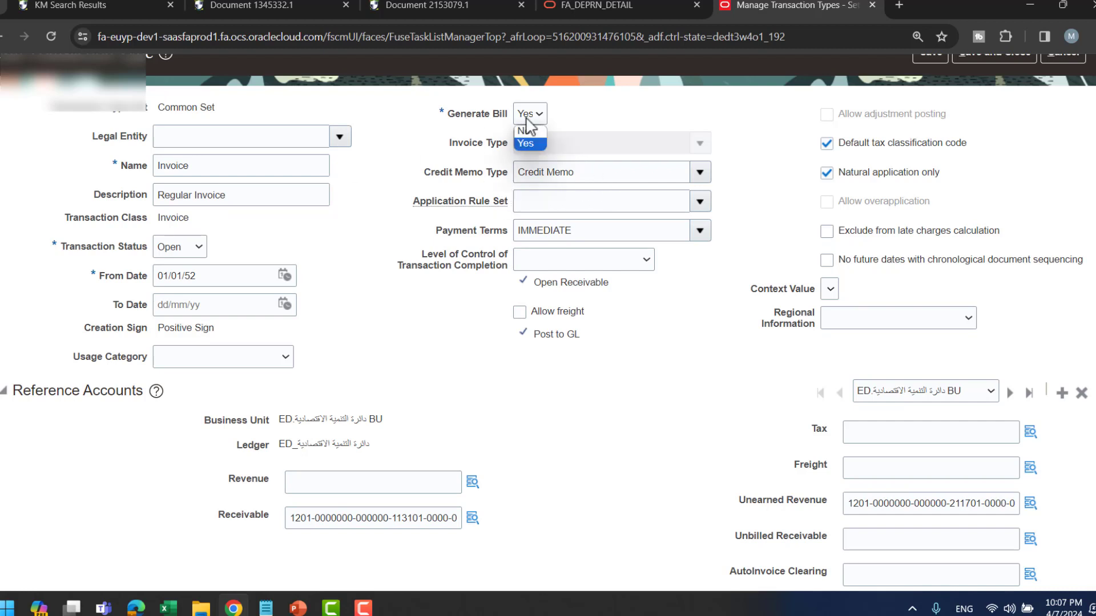
left_click(583, 108)
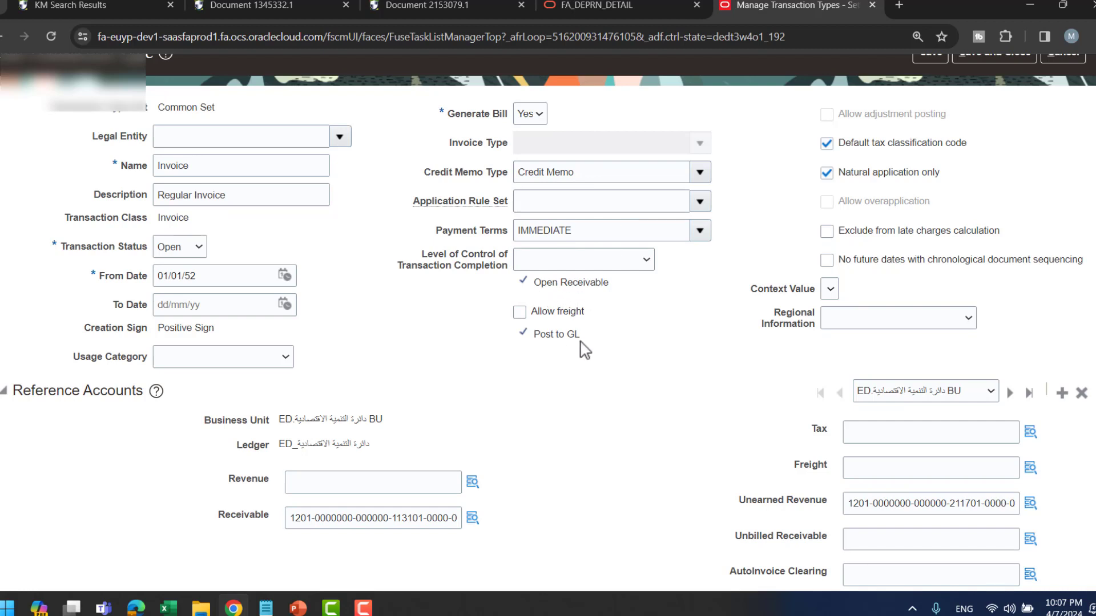
scroll(565, 354, "down", 1)
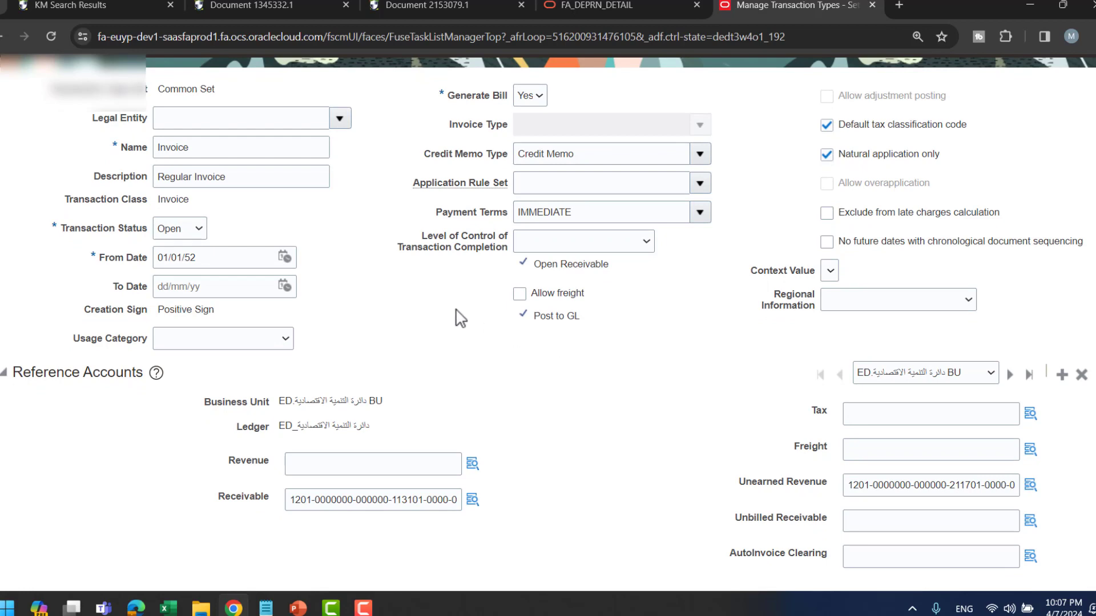
scroll(459, 315, "up", 1)
scroll(453, 315, "down", 1)
left_click(983, 377)
left_click(706, 394)
scroll(708, 318, "up", 2)
scroll(709, 320, "down", 2)
scroll(501, 254, "up", 2)
- Reveal the Manage AutoAccounting Rules bullet in the slideshow, then return to Chrome
key("alt+Tab")
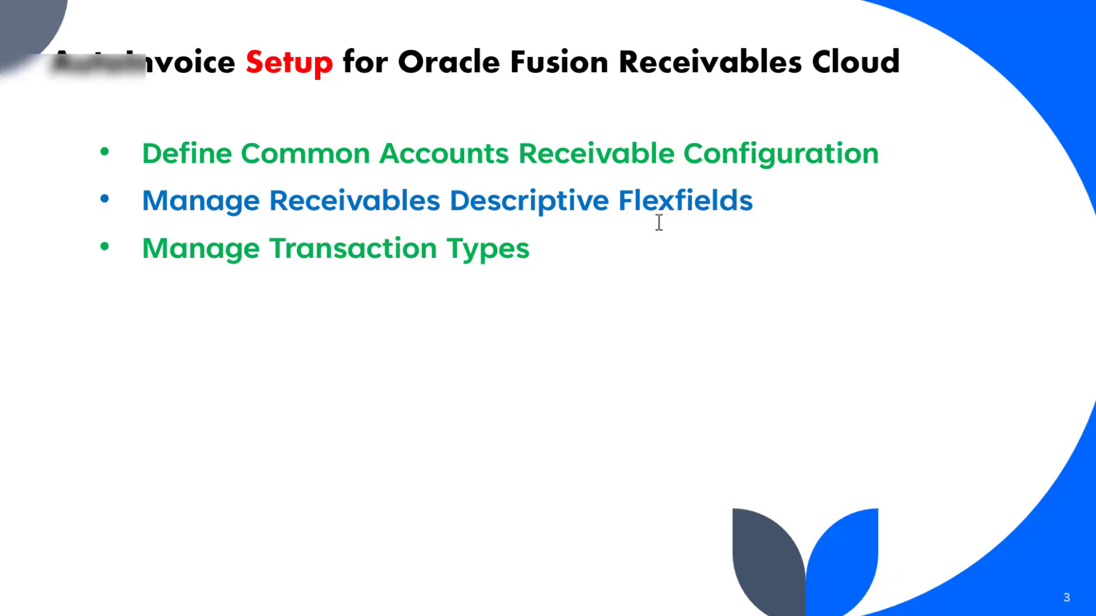
key("Right")
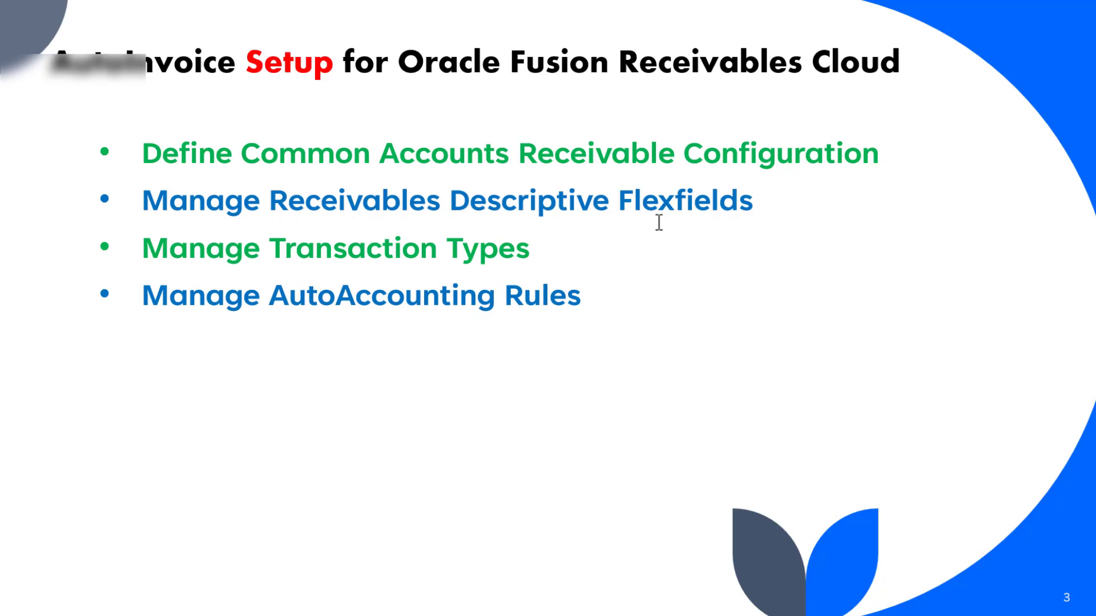
key("alt+Tab")
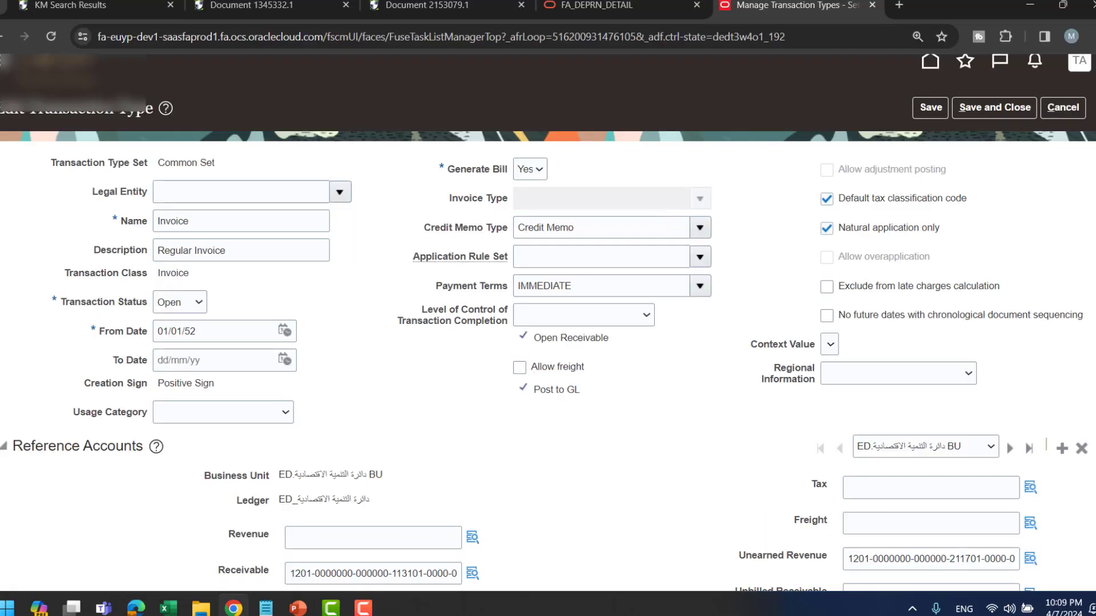
- Cancel the Invoice edit and open Manage AutoAccounting Rules via a task search for 'autoaccounting'
left_click(1063, 108)
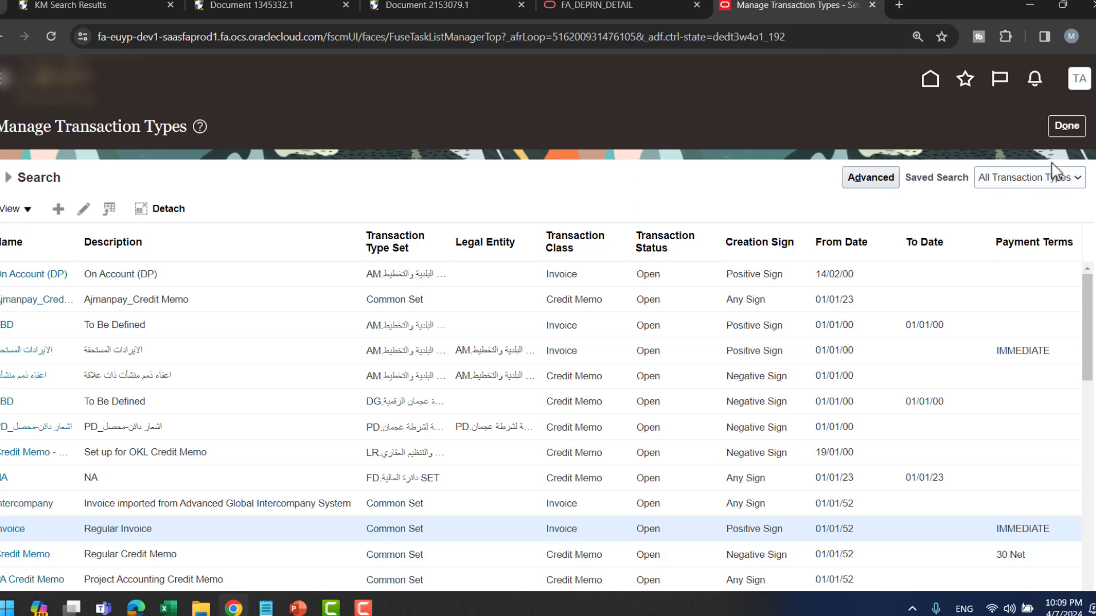
left_click(1065, 126)
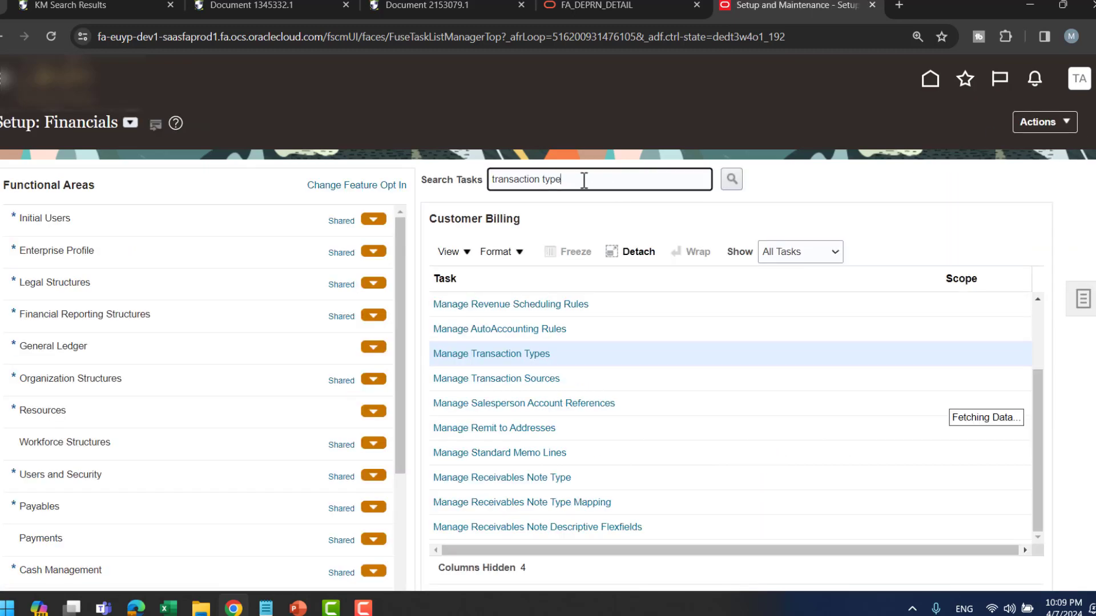
triple_click(583, 180)
type("autoaccounting")
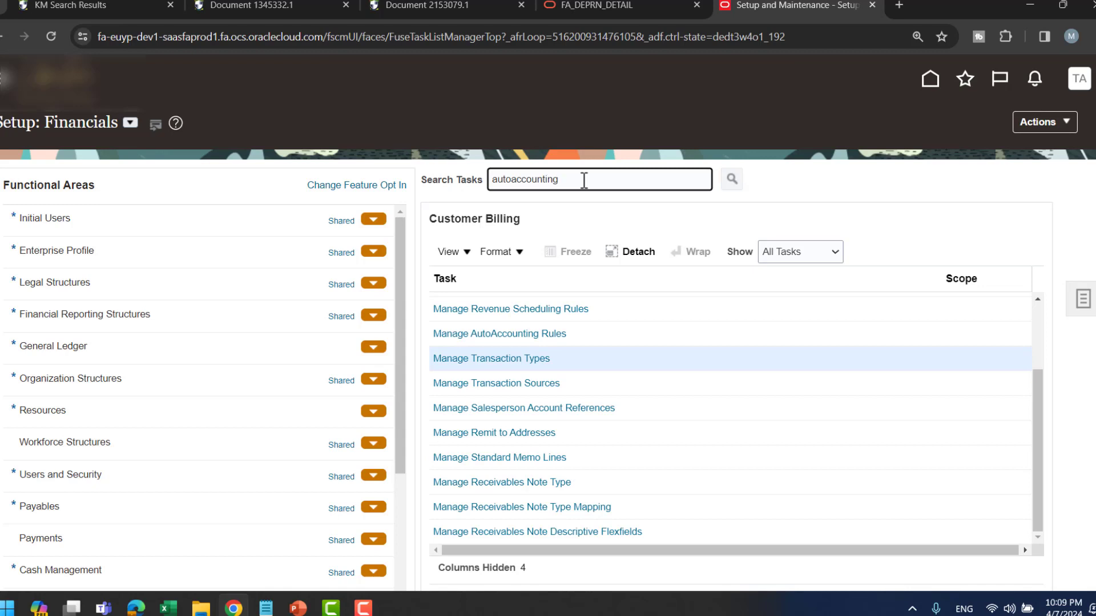
key("Return")
left_click(524, 334)
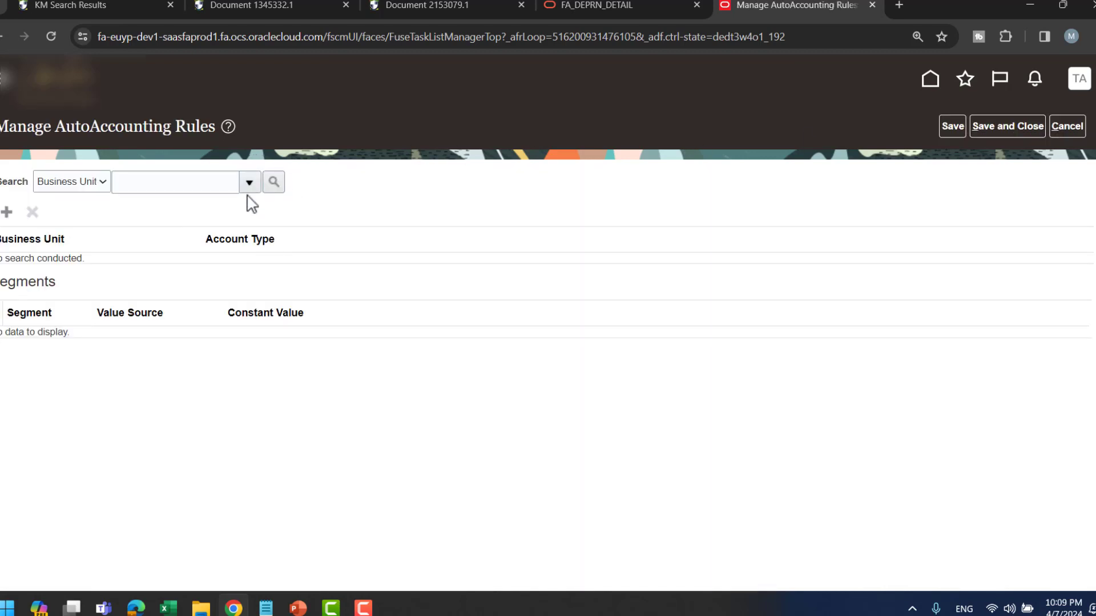
- Select the TD business unit and view AutoInvoice Clearing, Bills Receivable, Deferred Tax and Receivable segment sources
left_click(255, 186)
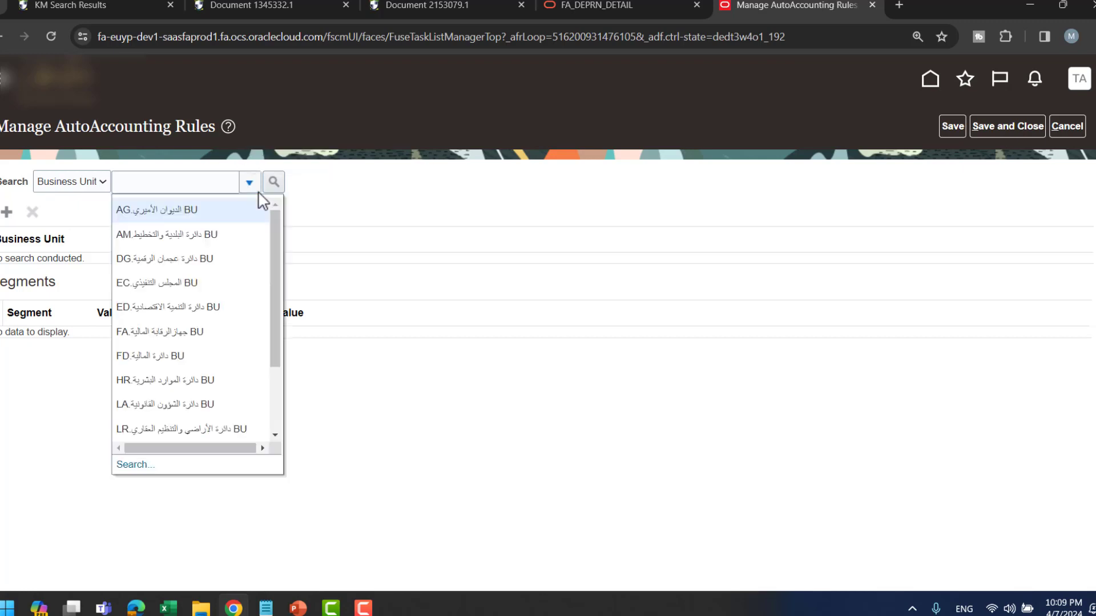
scroll(149, 380, "down", 4)
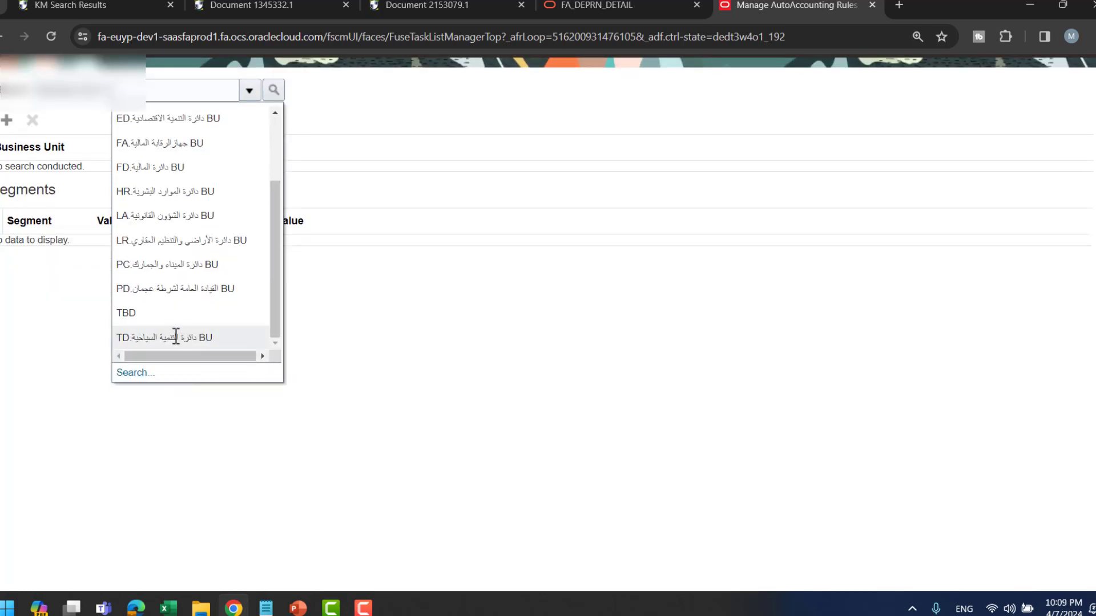
left_click(176, 338)
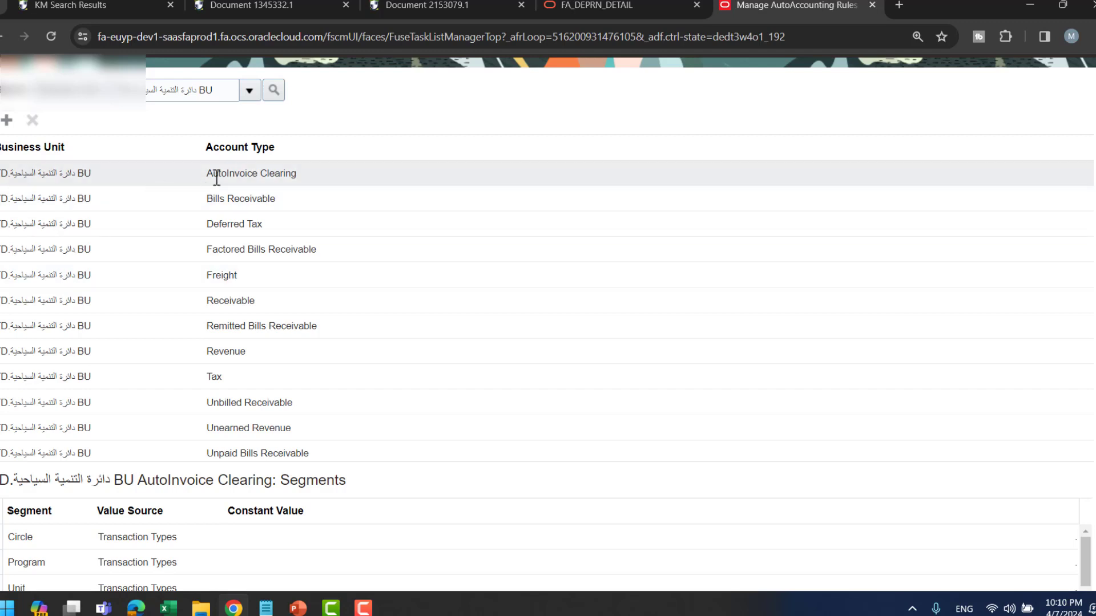
left_click(345, 171)
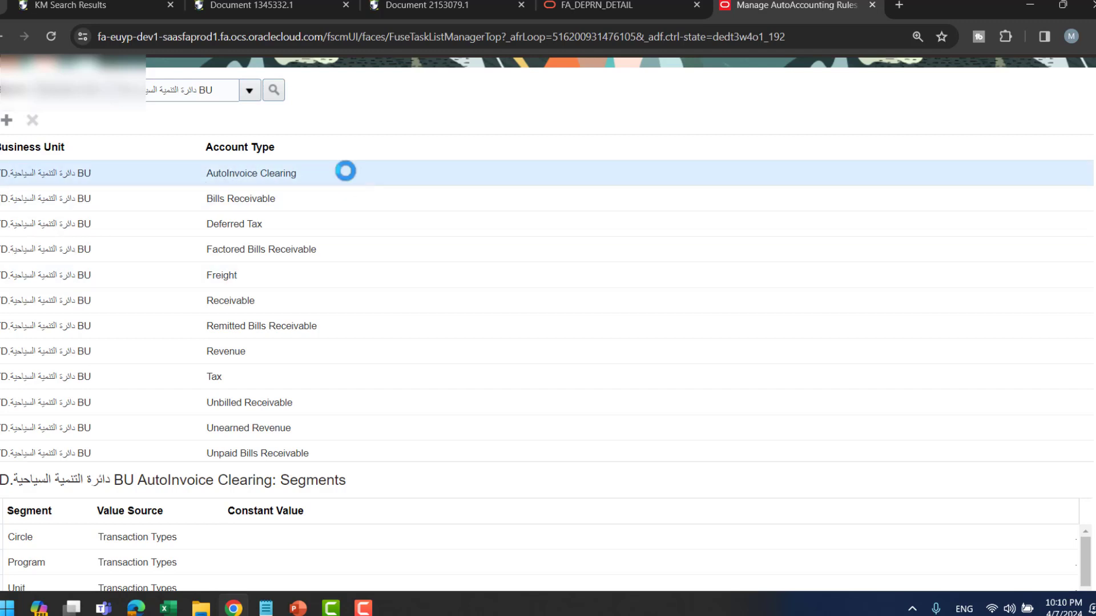
left_click(281, 200)
left_click(295, 226)
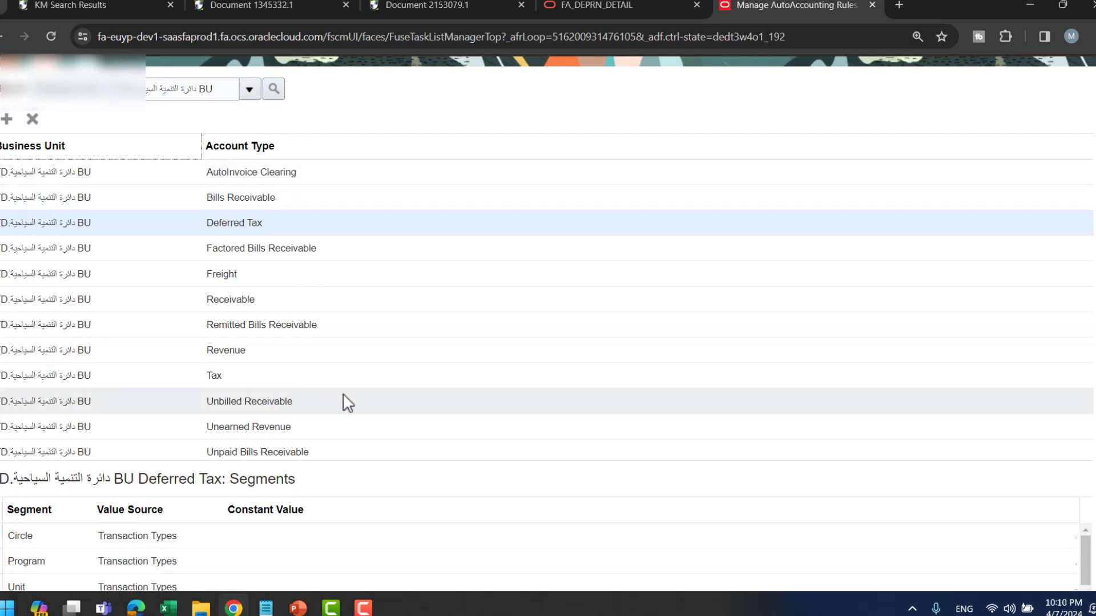
scroll(345, 401, "down", 1)
left_click(299, 227)
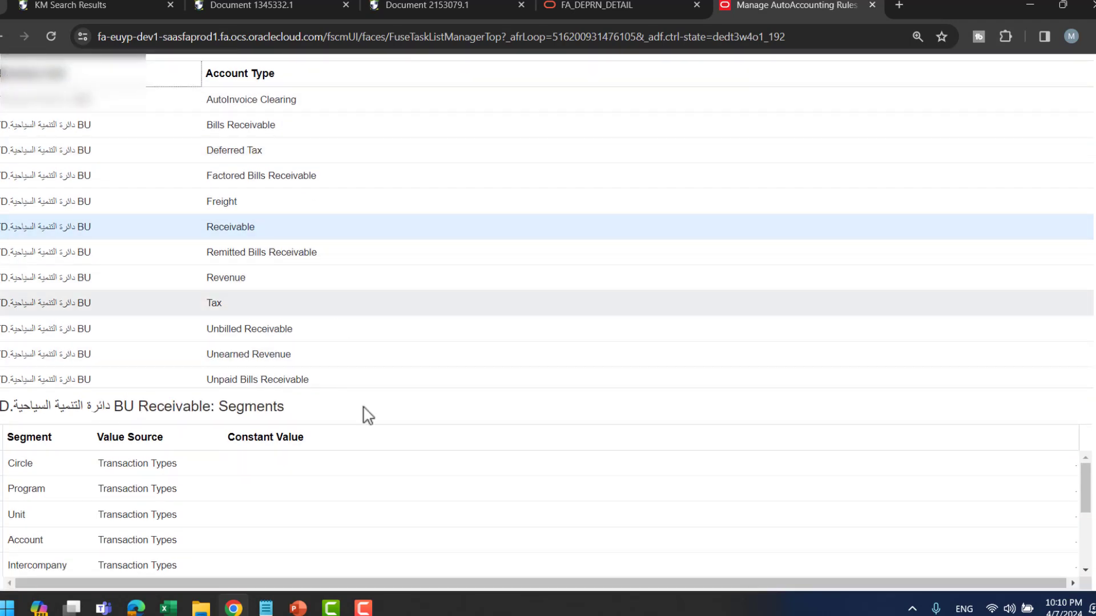
scroll(391, 457, "down", 2)
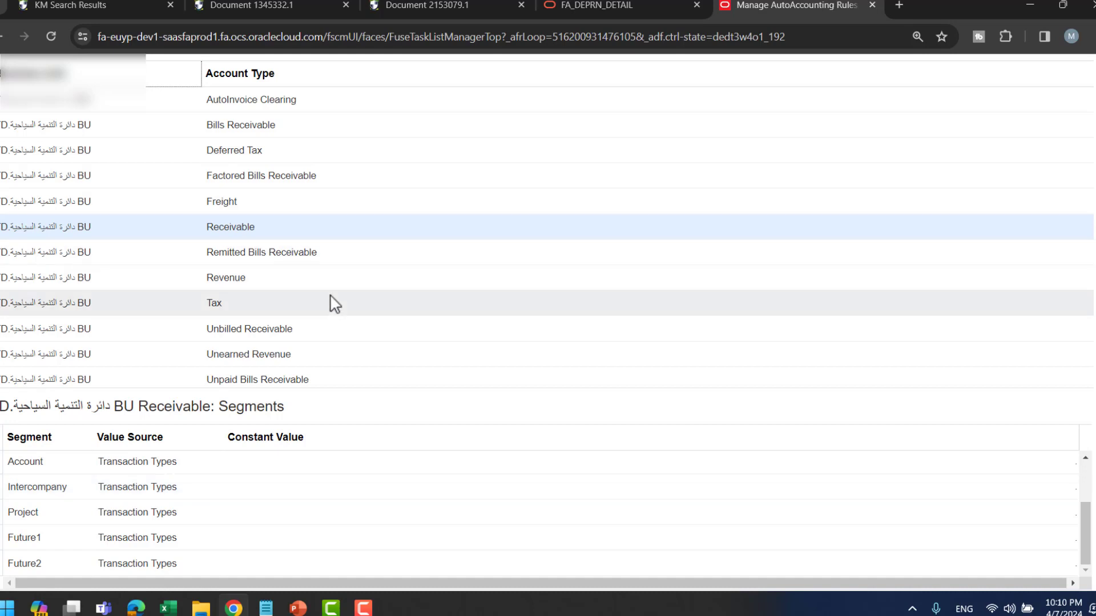
- View segment sources for Revenue, Tax, Unbilled Receivable and Unearned Revenue, each from Transaction Types
left_click(310, 283)
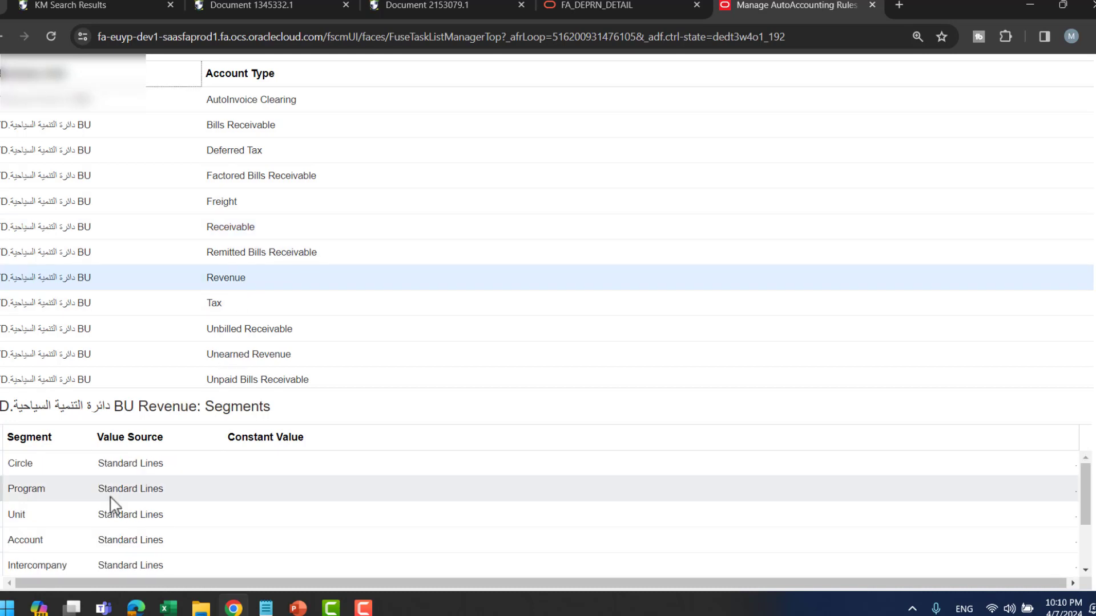
scroll(184, 485, "down", 2)
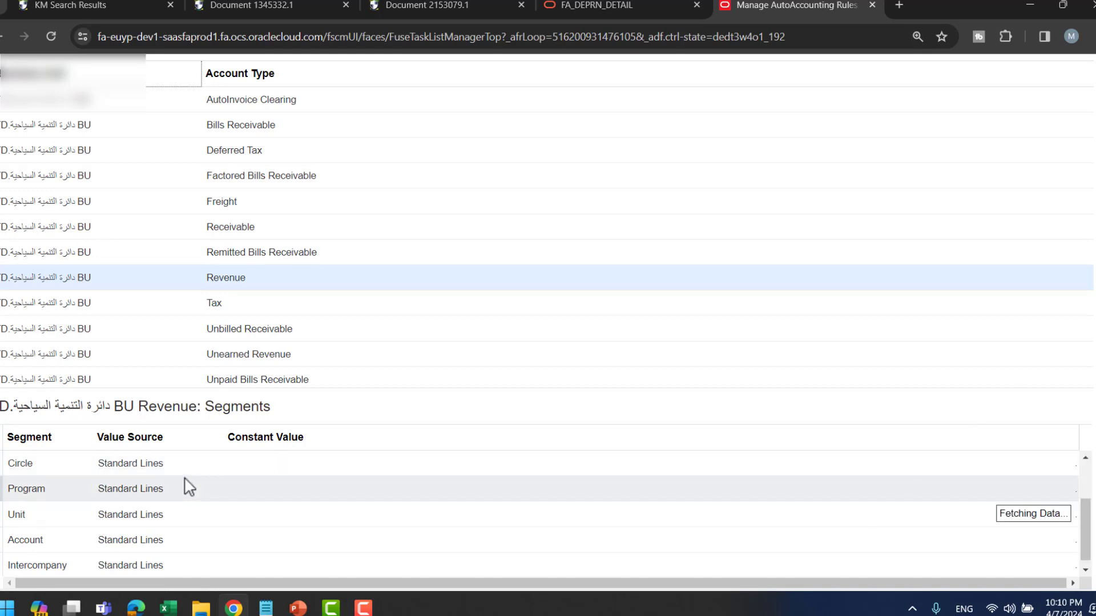
scroll(189, 487, "down", 1)
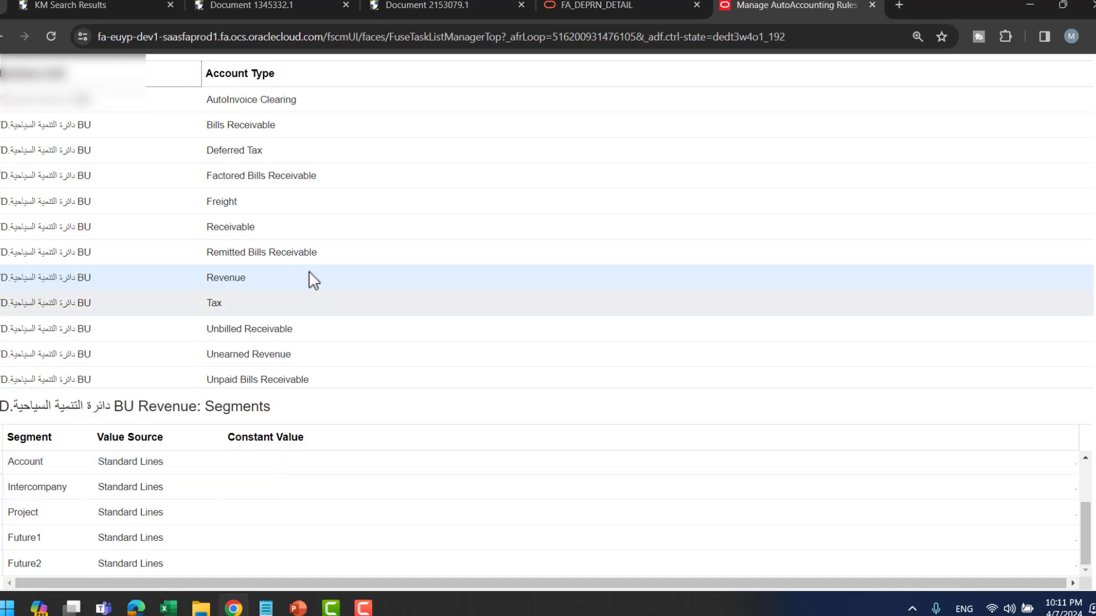
left_click(254, 308)
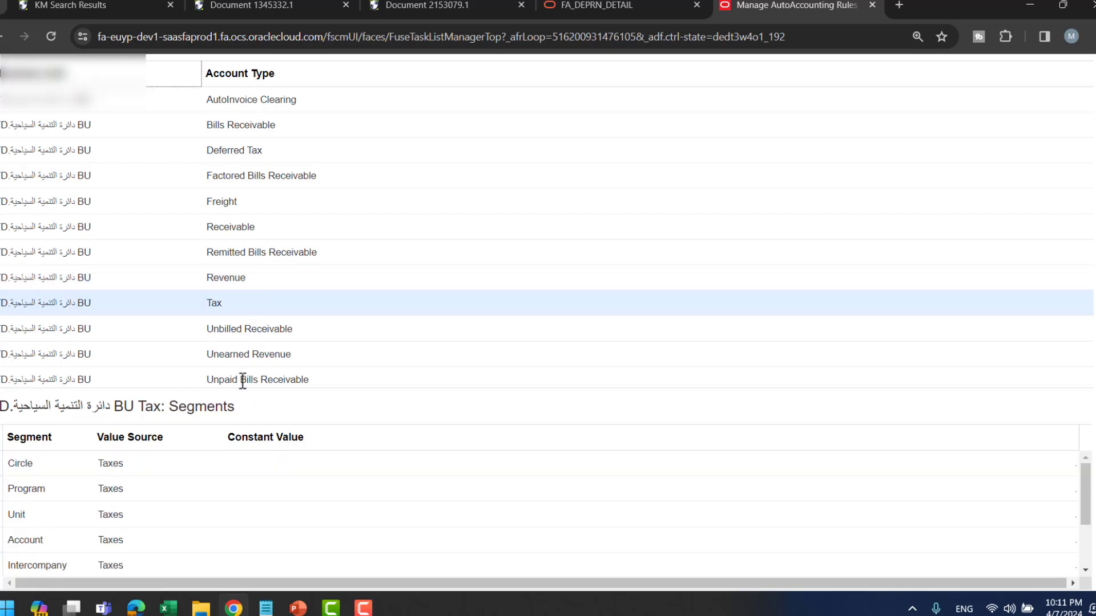
left_click(258, 330)
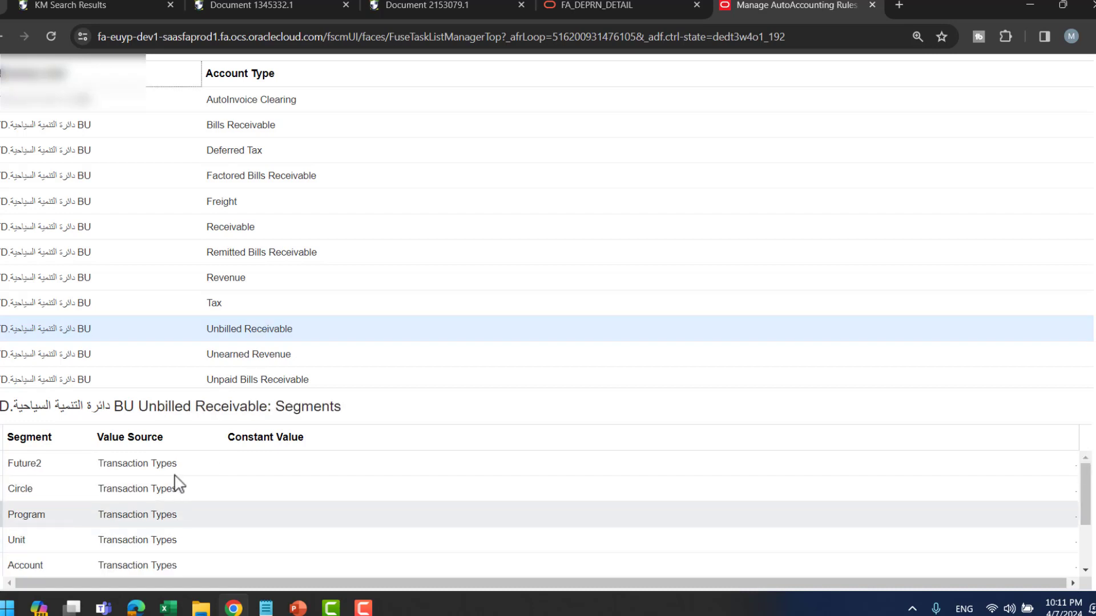
left_click(275, 355)
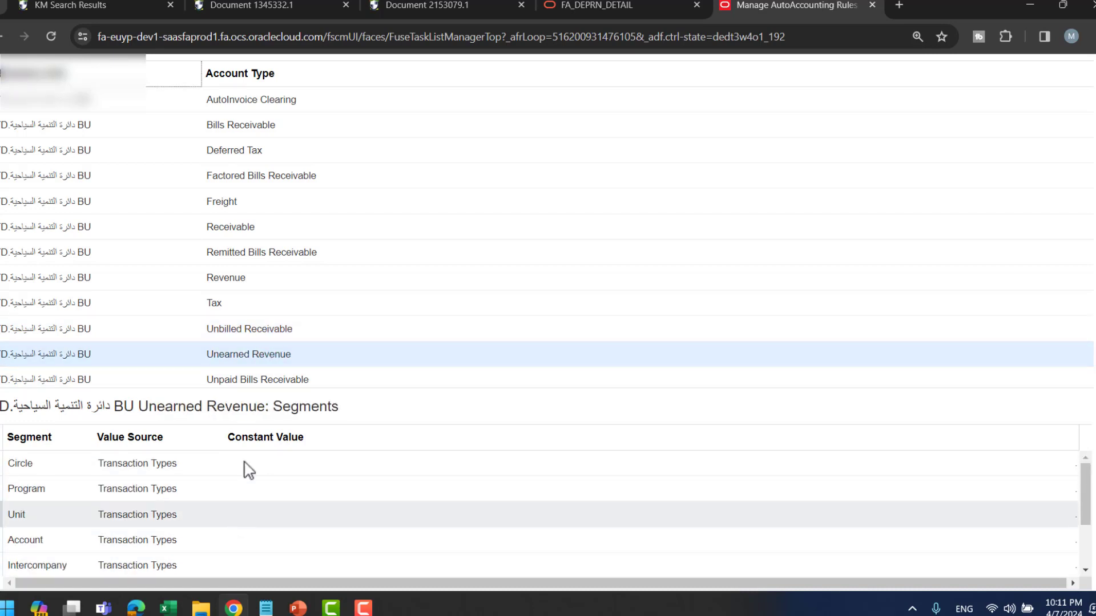
scroll(365, 301, "up", 1)
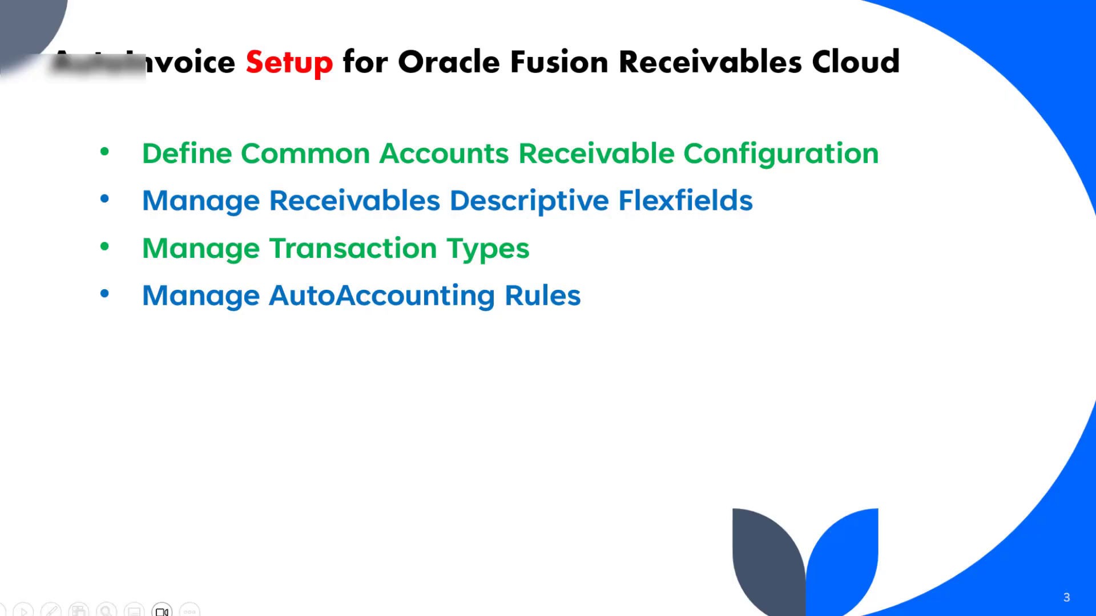
- Reveal the Manage AutoInvoice Line Ordering Rules bullet on the agenda slide
key("Right")
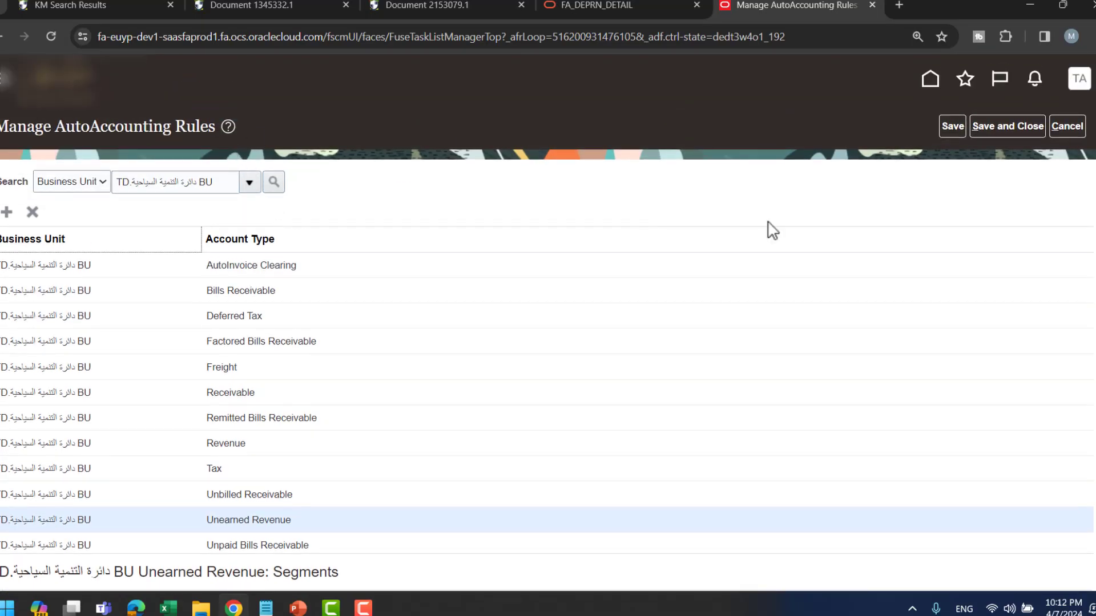
- Leave AutoAccounting rules and open Manage AutoInvoice Line Ordering Rules via a task search for 'autoinvoice line orde'
left_click(1068, 127)
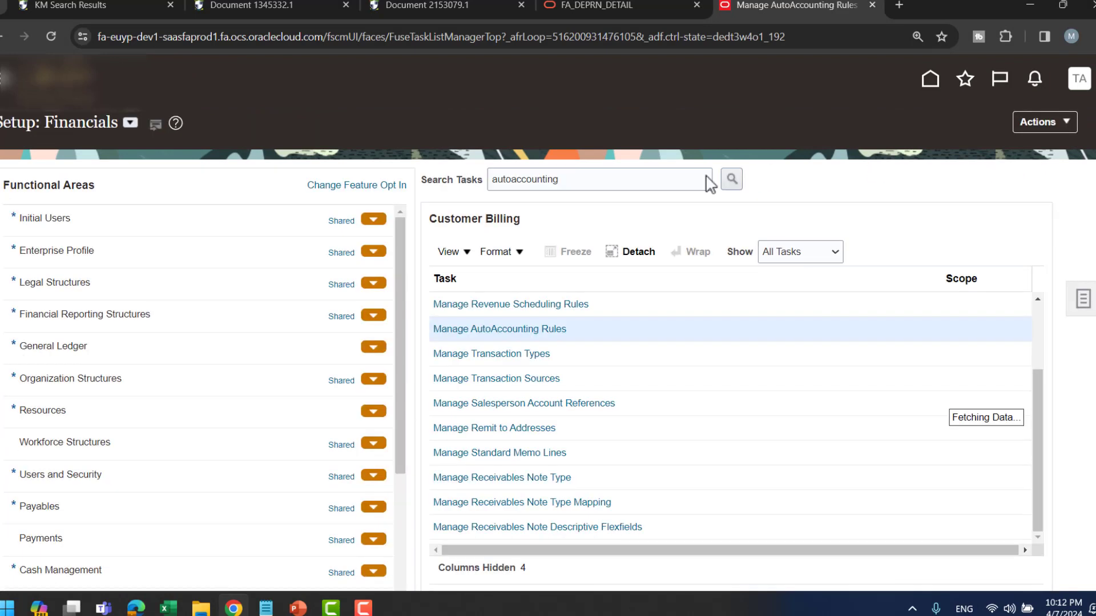
double_click(606, 179)
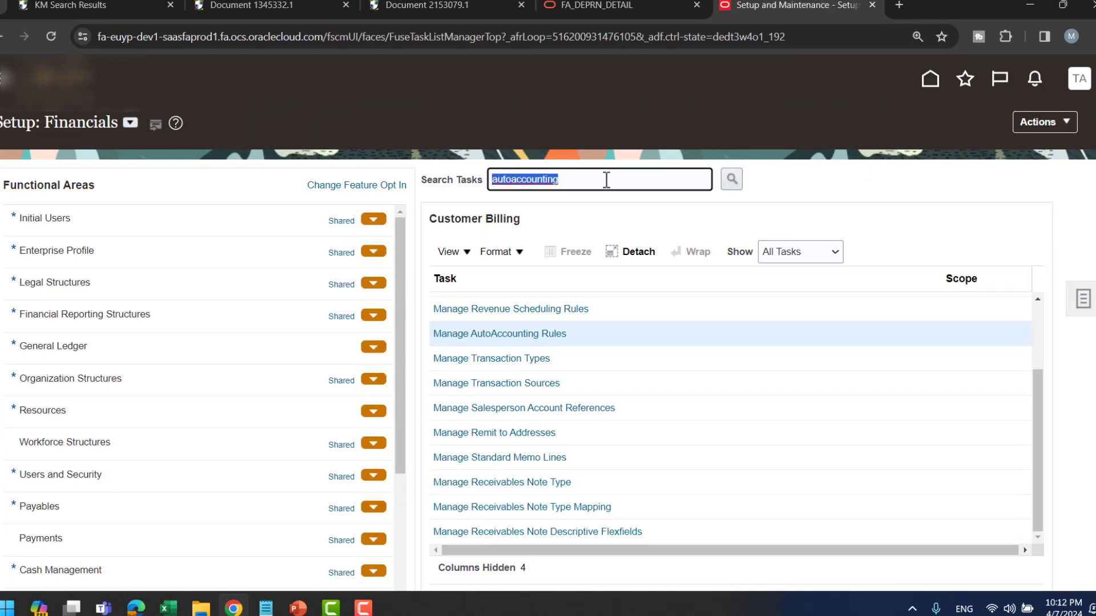
type("auton")
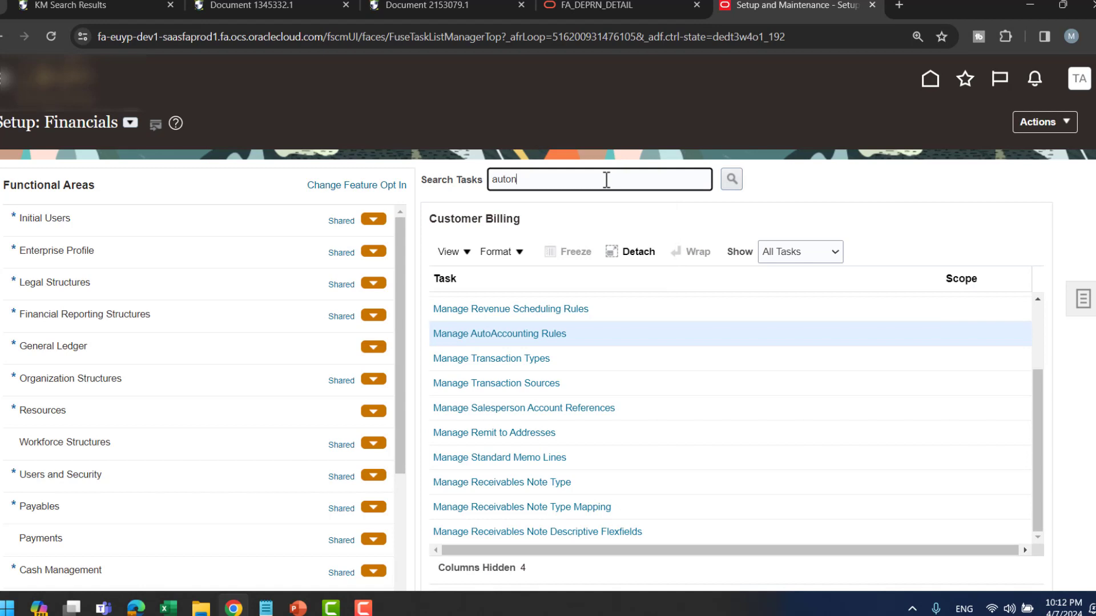
key("BackSpace")
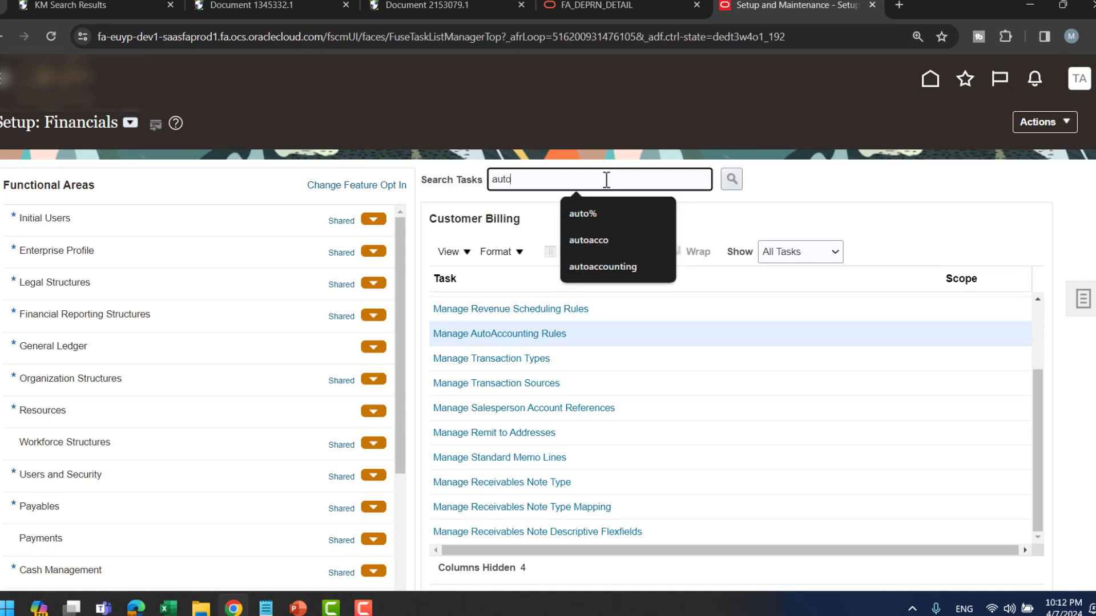
type("invoice")
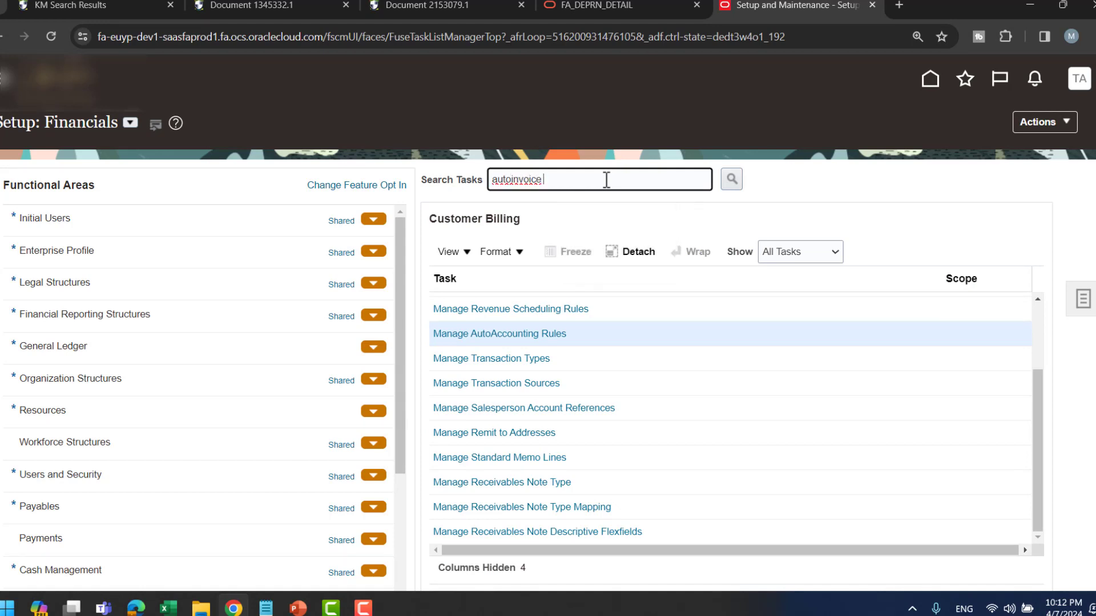
type(" line orde")
key("Return")
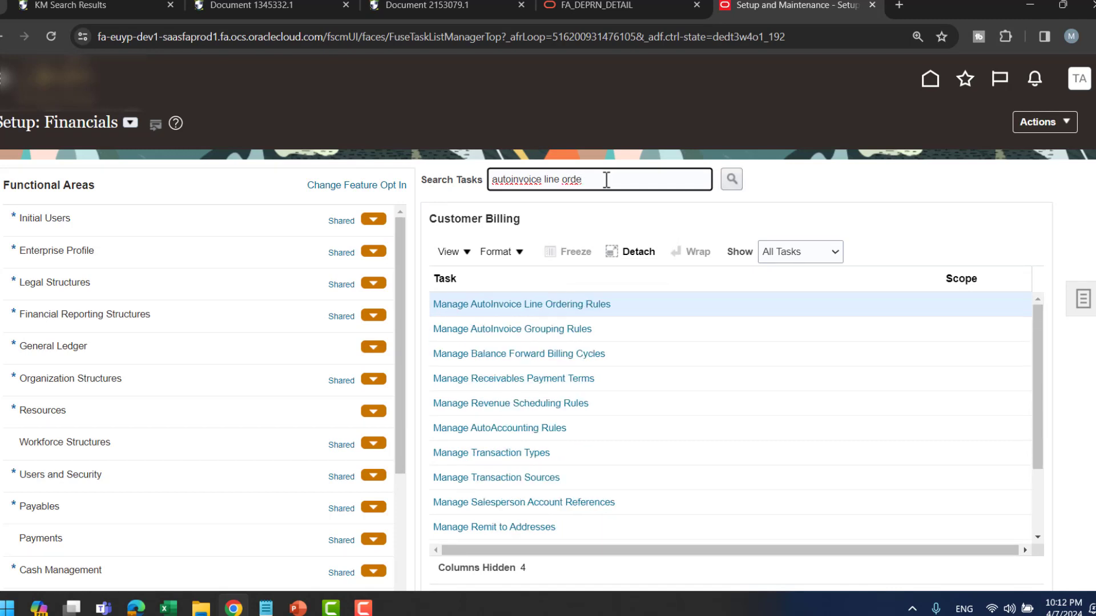
left_click(534, 313)
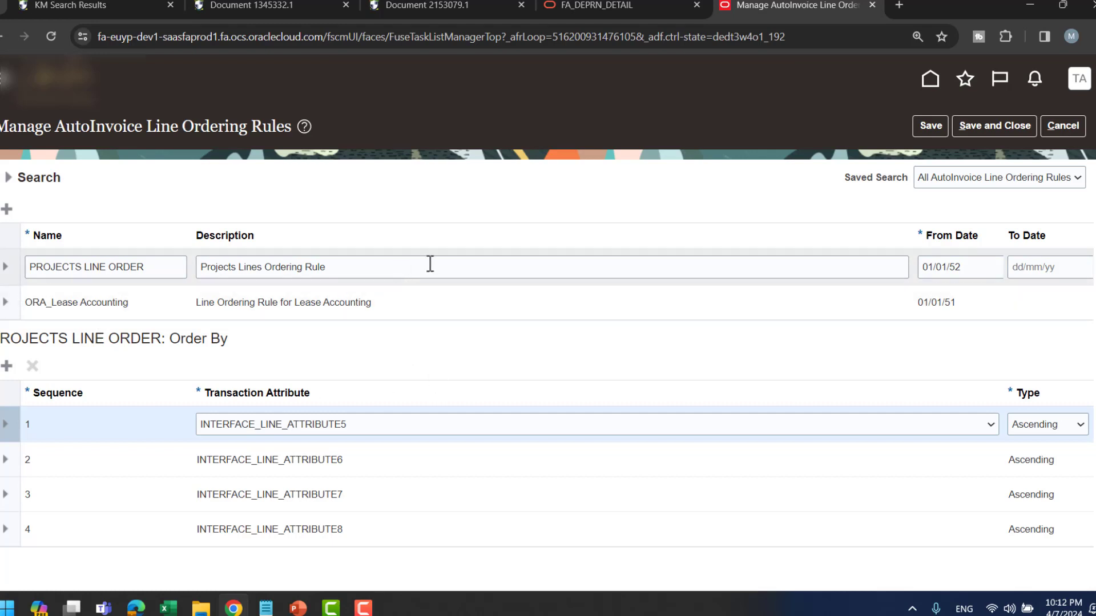
- Show ORA_Lease Accounting's order-by attributes, INTERFACE_LINE_ATTRIBUTE1 to 3 ascending
left_click(551, 310)
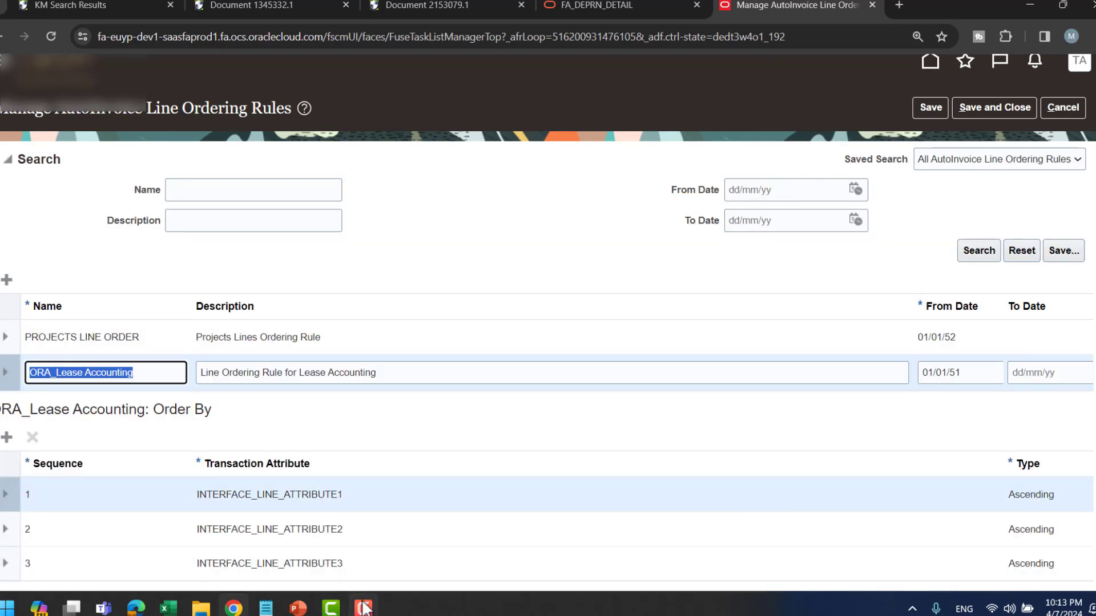
left_click(364, 608)
left_click(492, 246)
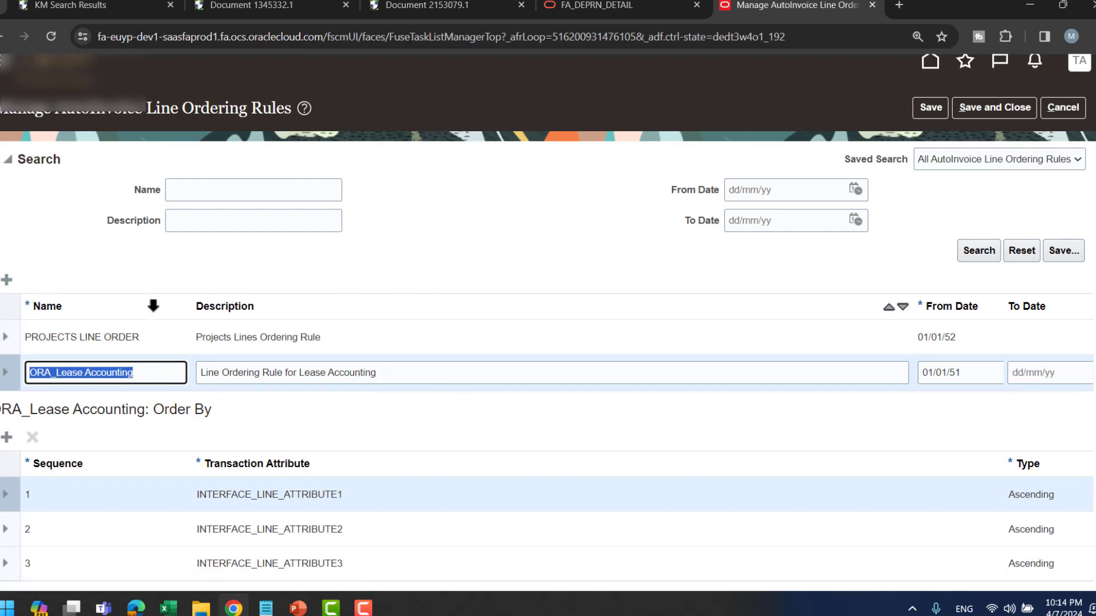
- Scroll down the line ordering rules page, then switch to the PowerPoint slideshow
scroll(422, 285, "down", 1)
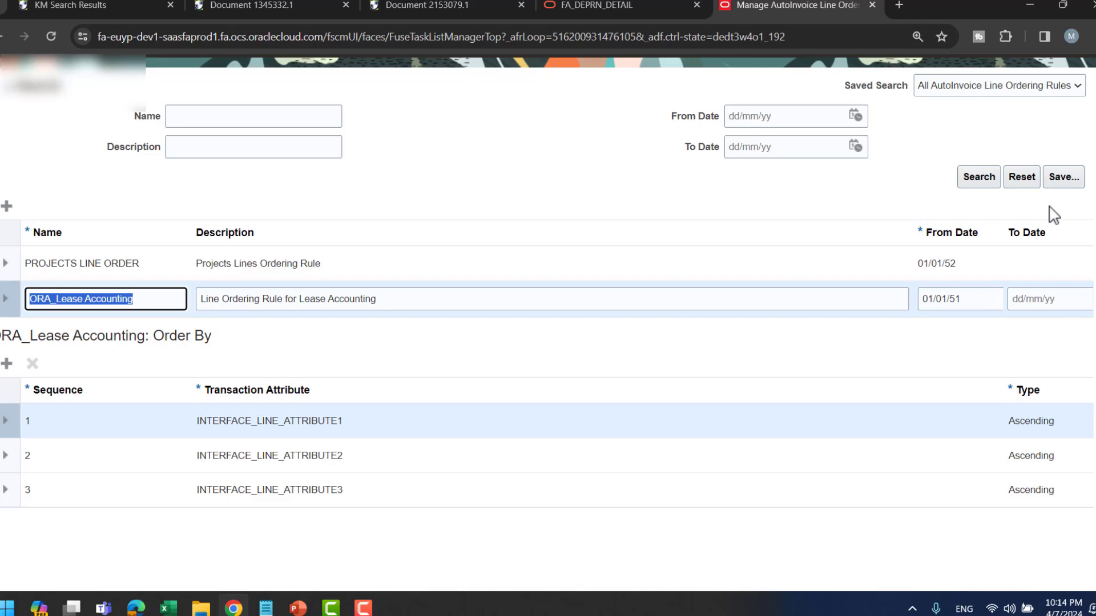
key("alt+Tab")
key("alt+Tab")
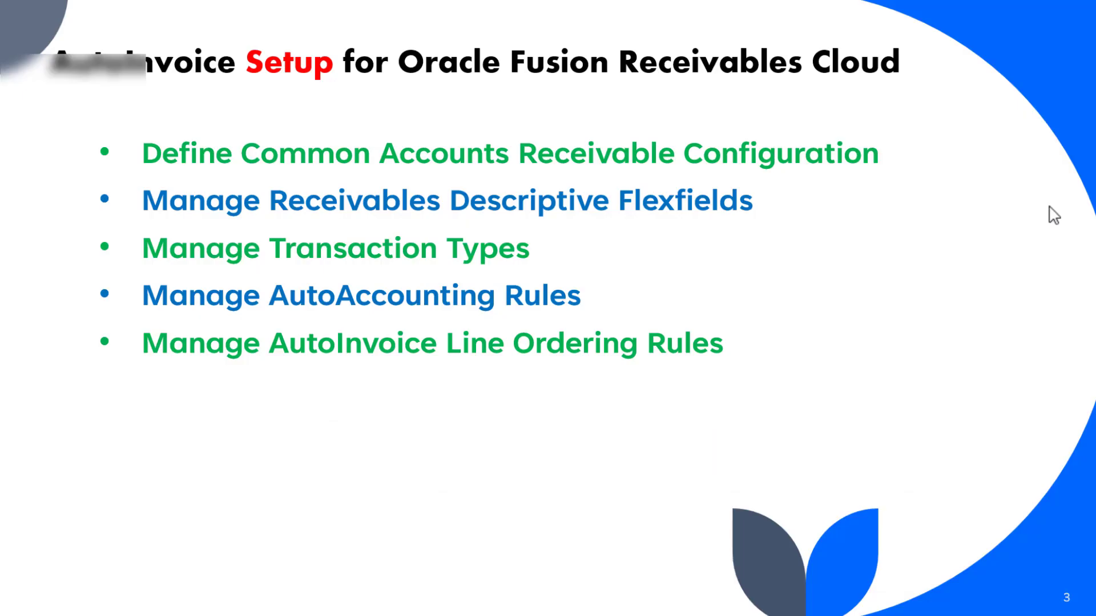
- Reveal the Manage AutoInvoice Grouping Rules bullet, then return to the Fusion line ordering page
left_click(1049, 206)
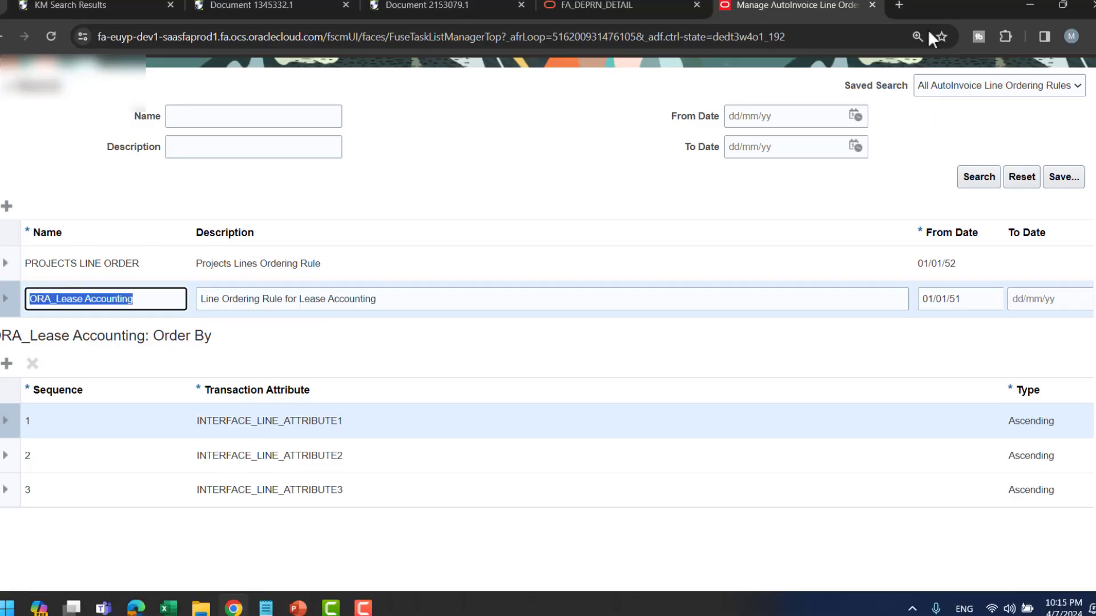
scroll(970, 85, "up", 2)
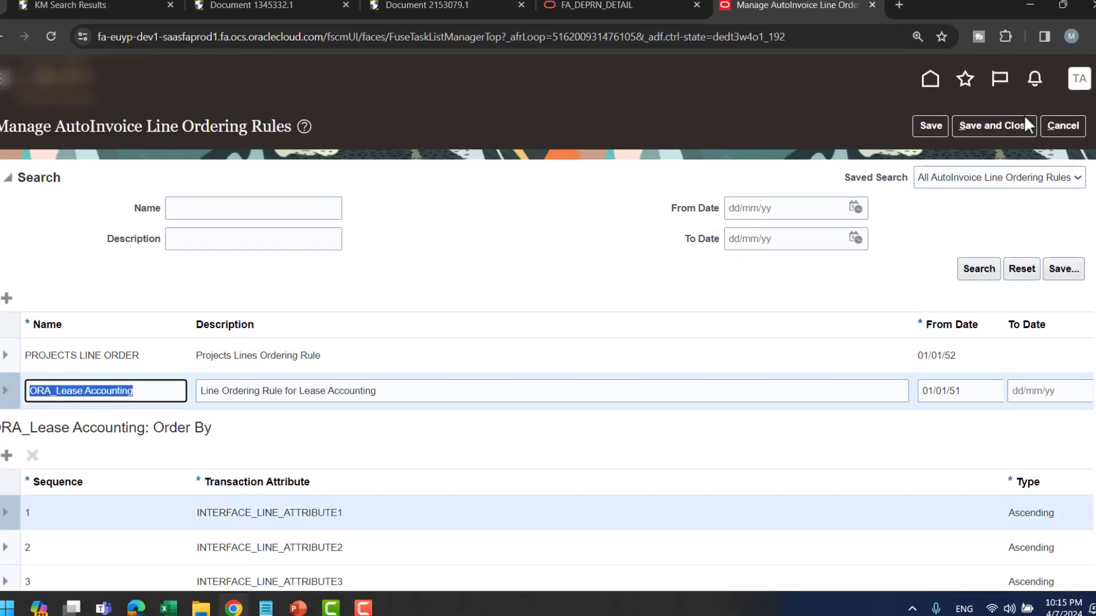
- Cancel line ordering rules and open Manage AutoInvoice Grouping Rules via an 'autoinvoice grouping' task search
left_click(1057, 129)
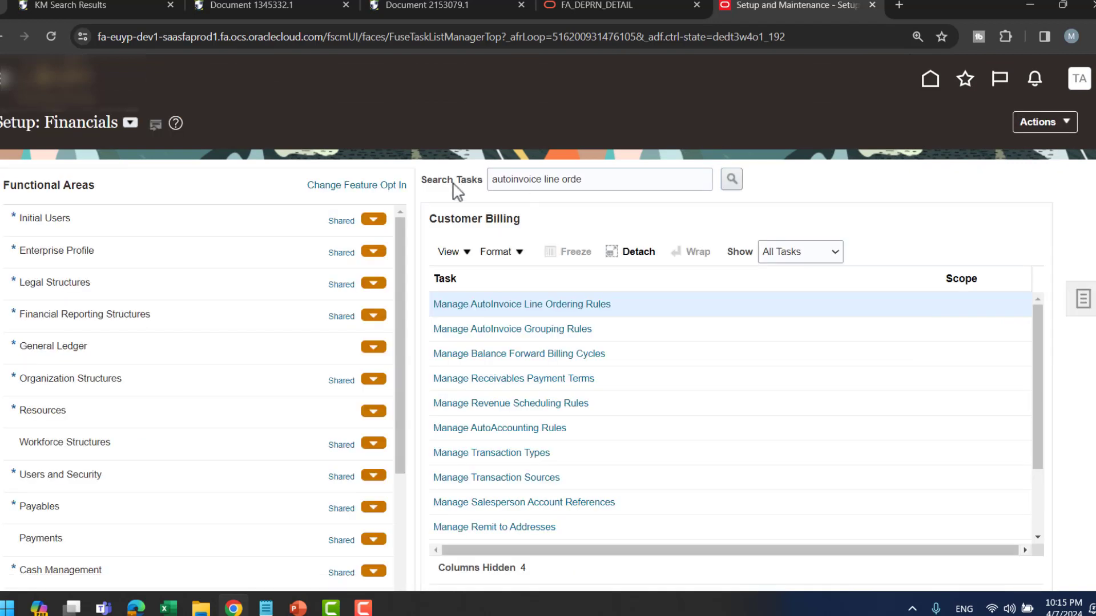
triple_click(609, 181)
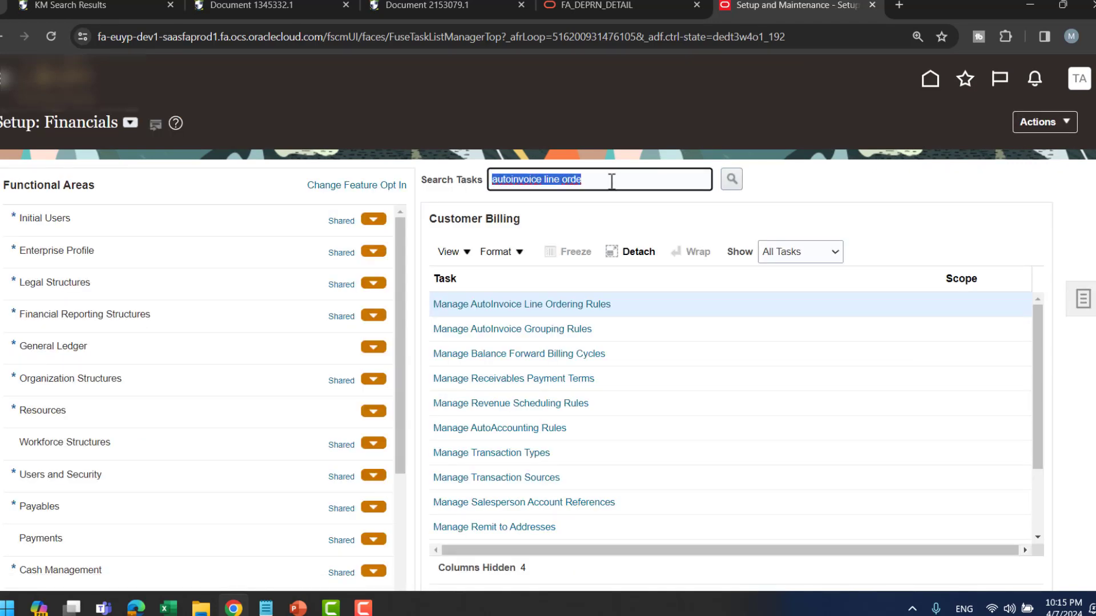
left_click(611, 181)
key("BackSpace")
key("BackSpace")
key("BackSpace")
key("BackSpace")
key("BackSpace")
key("BackSpace")
key("BackSpace")
key("BackSpace")
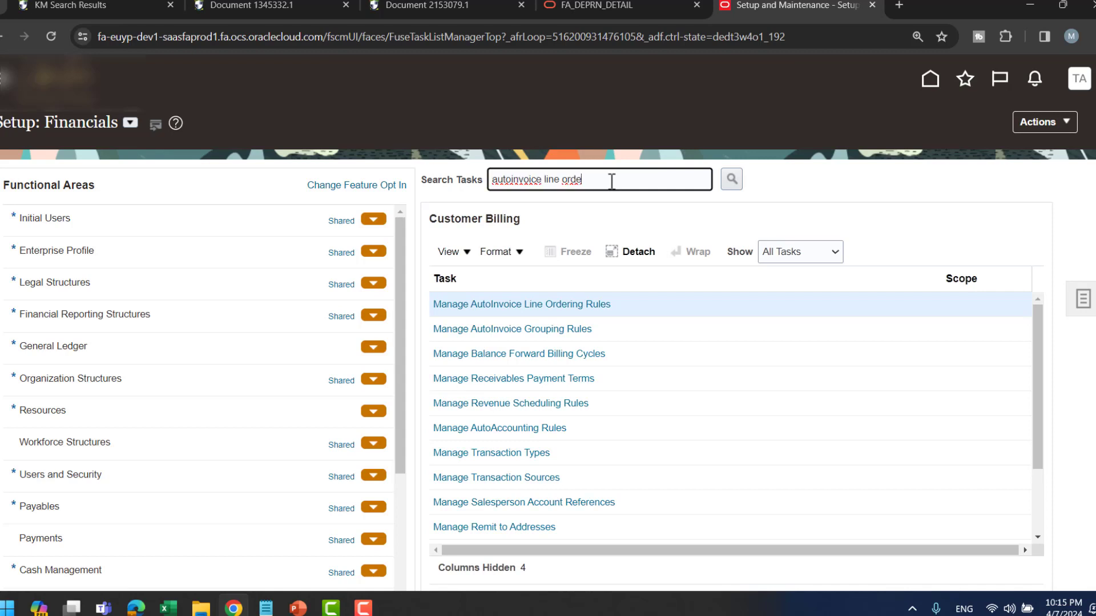
type("grouping")
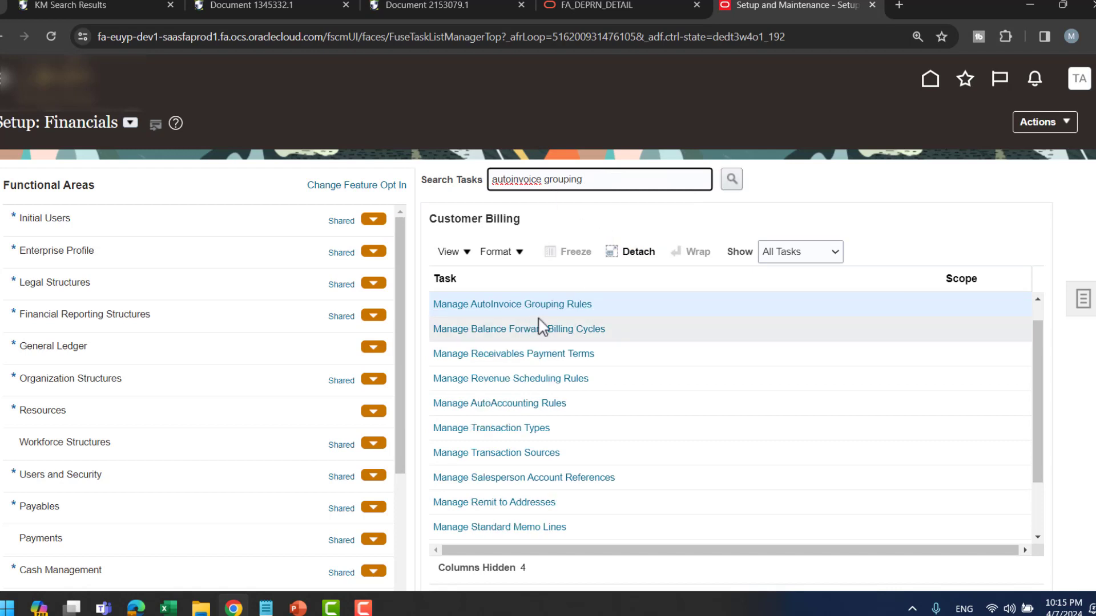
left_click(519, 306)
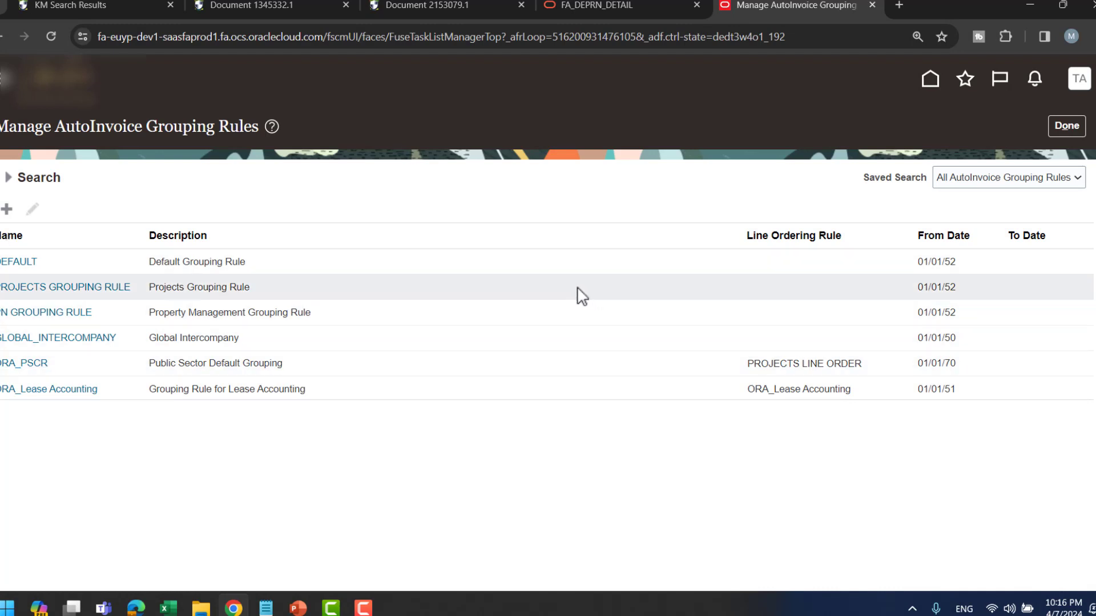
- Open the DEFAULT grouping rule and keep Invoice as its transaction class, grouped by INTERFACE_LINE_ATTRIBUTE1
left_click(26, 262)
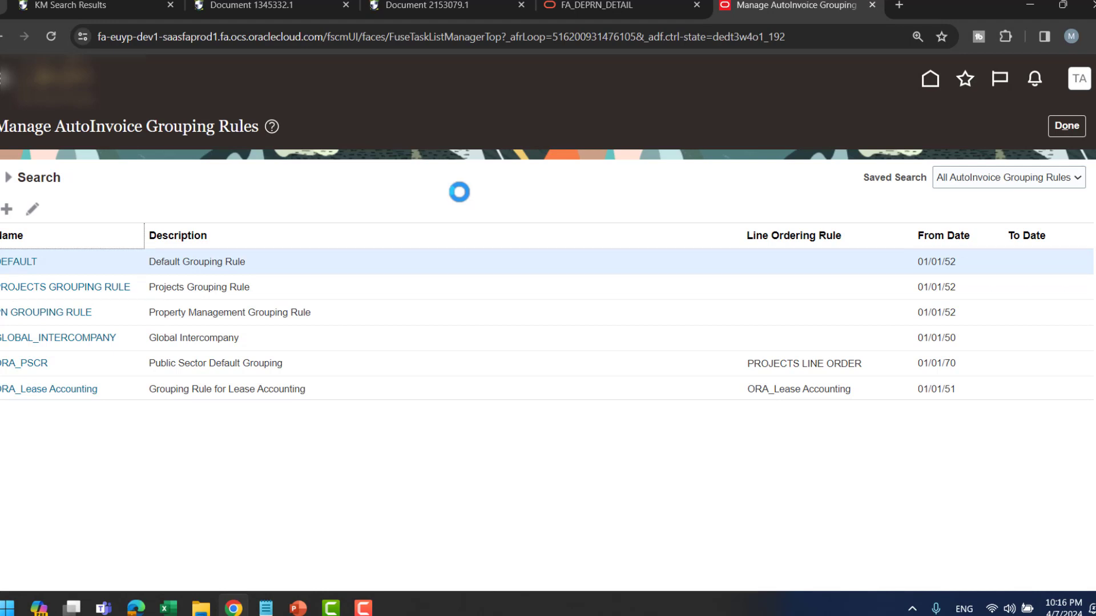
scroll(587, 246, "down", 1)
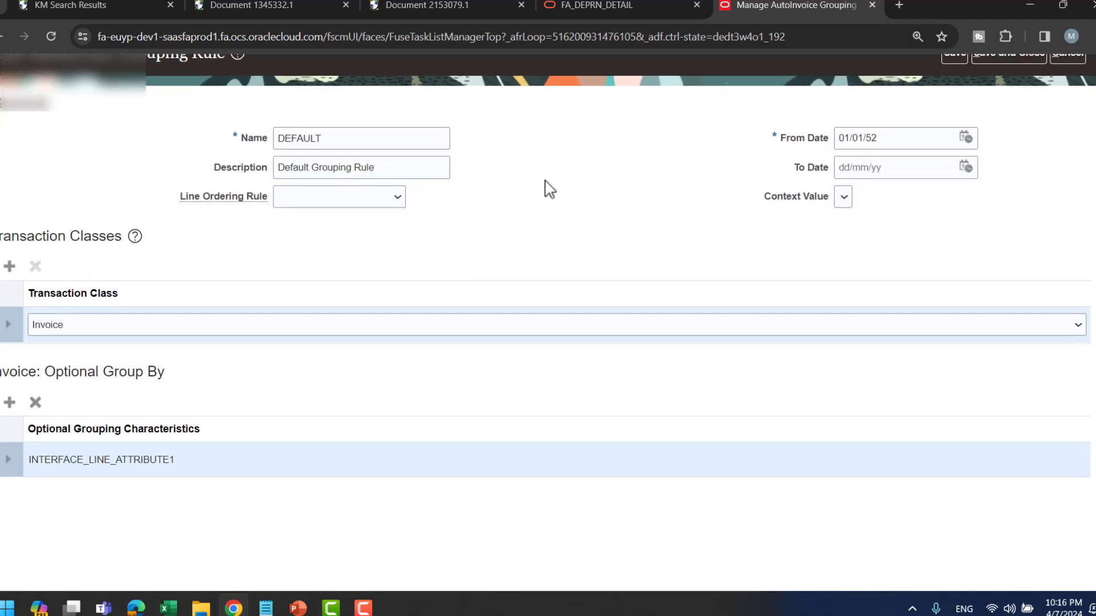
left_click(159, 331)
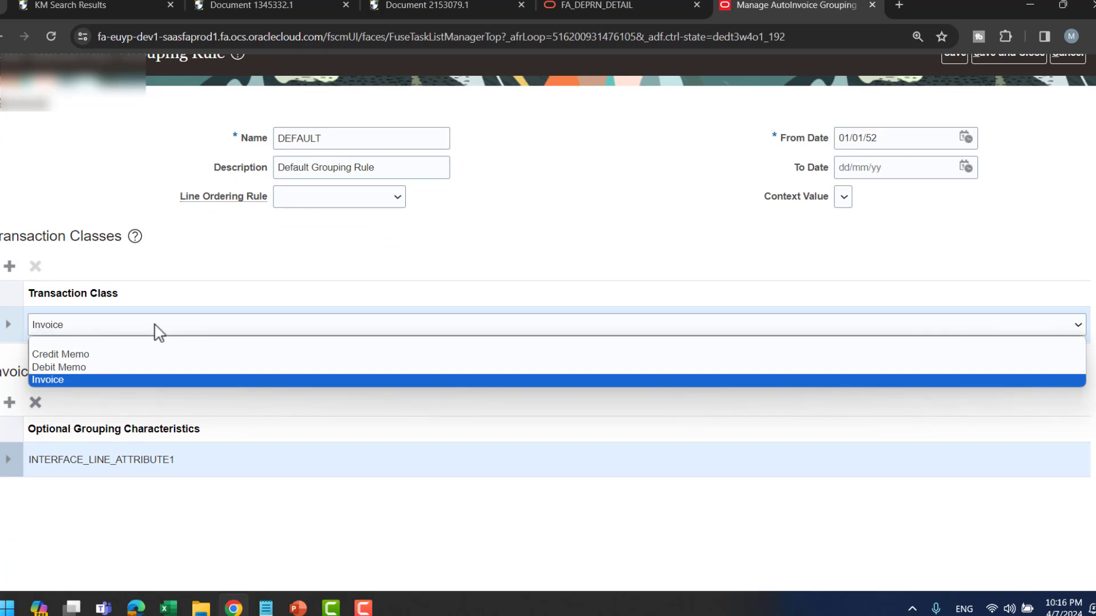
left_click(229, 265)
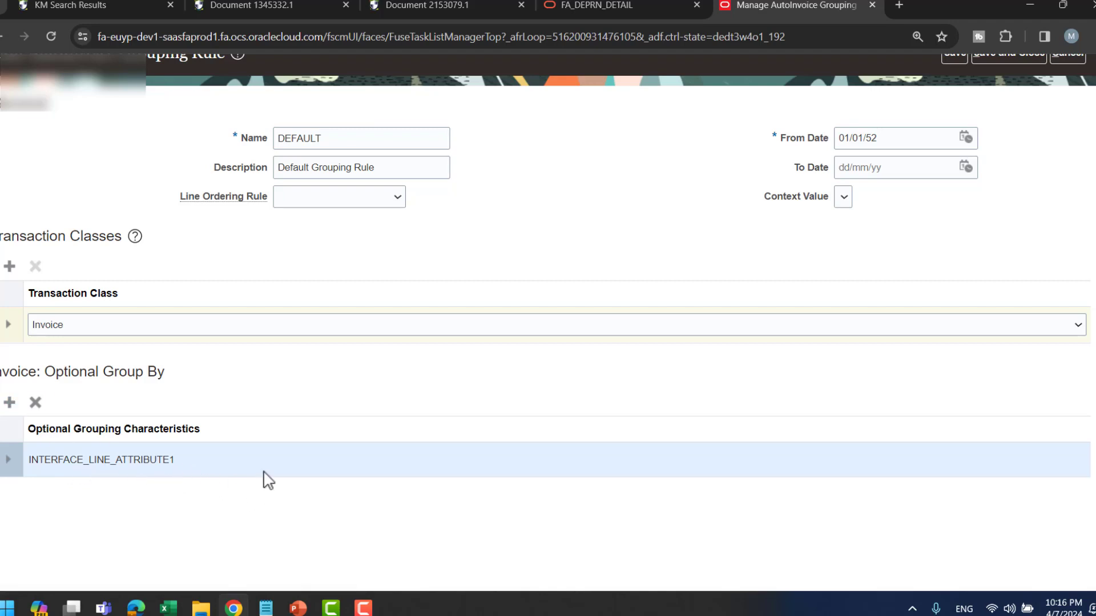
scroll(599, 228, "up", 1)
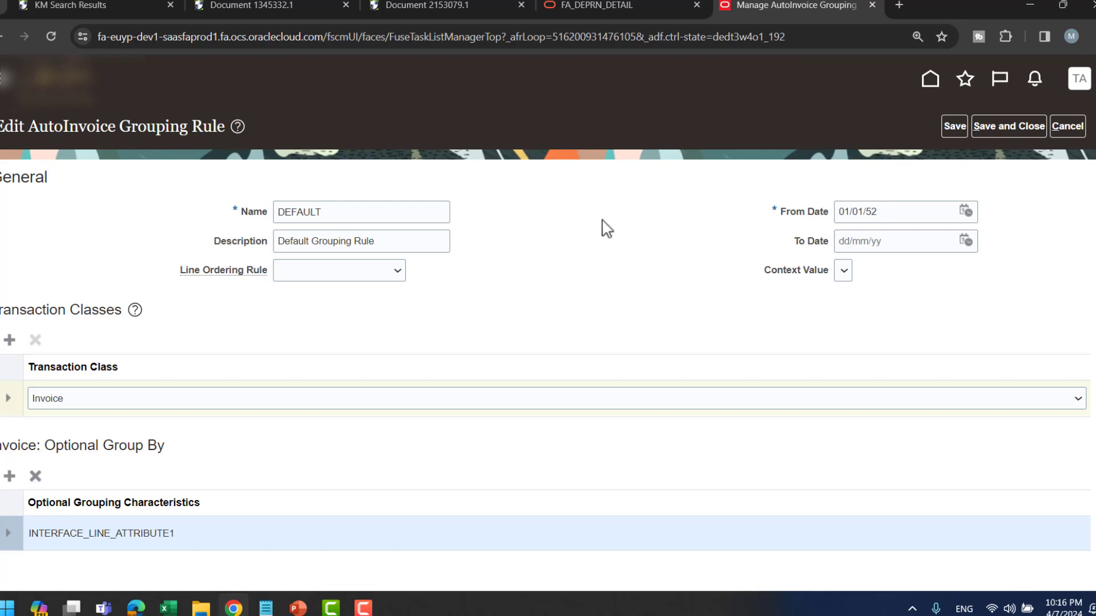
- Reveal the seventh agenda bullet, Manage Receivables Payment Terms, in the slideshow
key("alt+Tab")
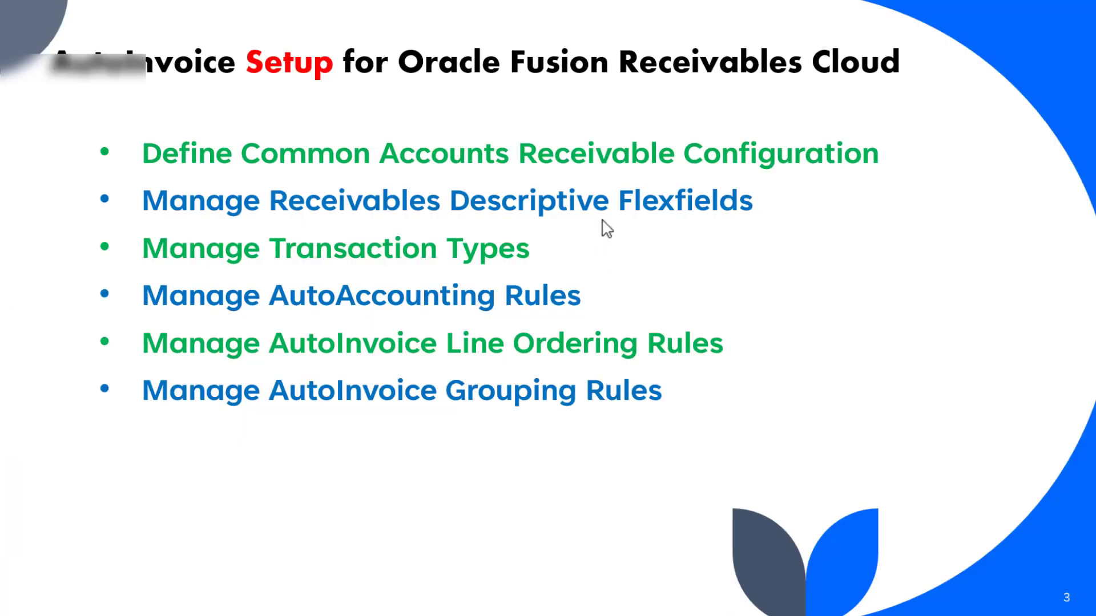
left_click(837, 235)
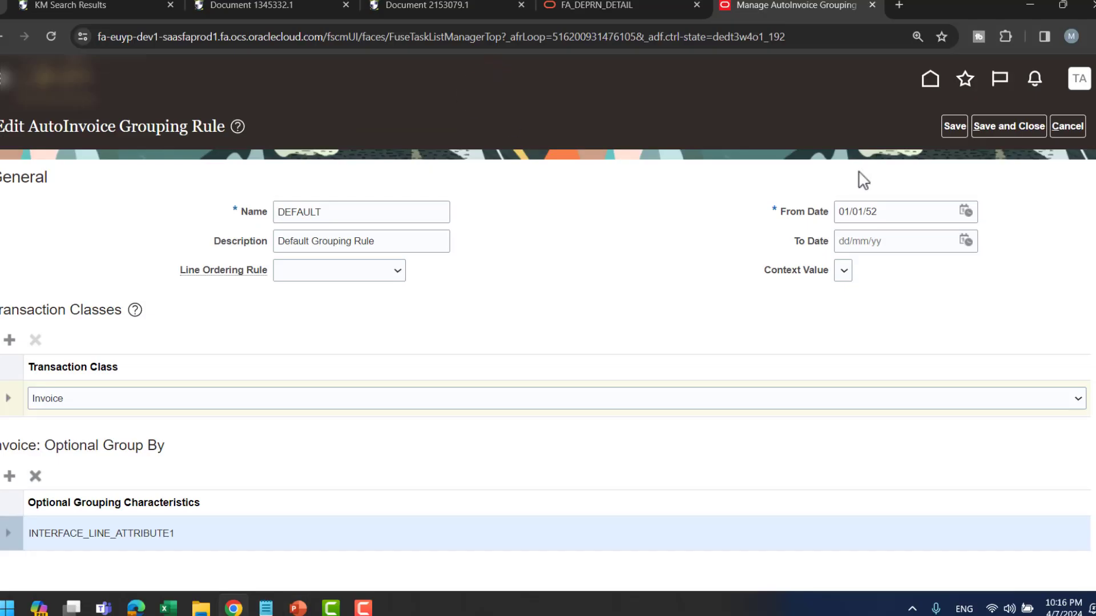
- Finish the grouping rule, search tasks for 'manage payment', and open Customer Payments' Manage Payment Systems
left_click(1052, 126)
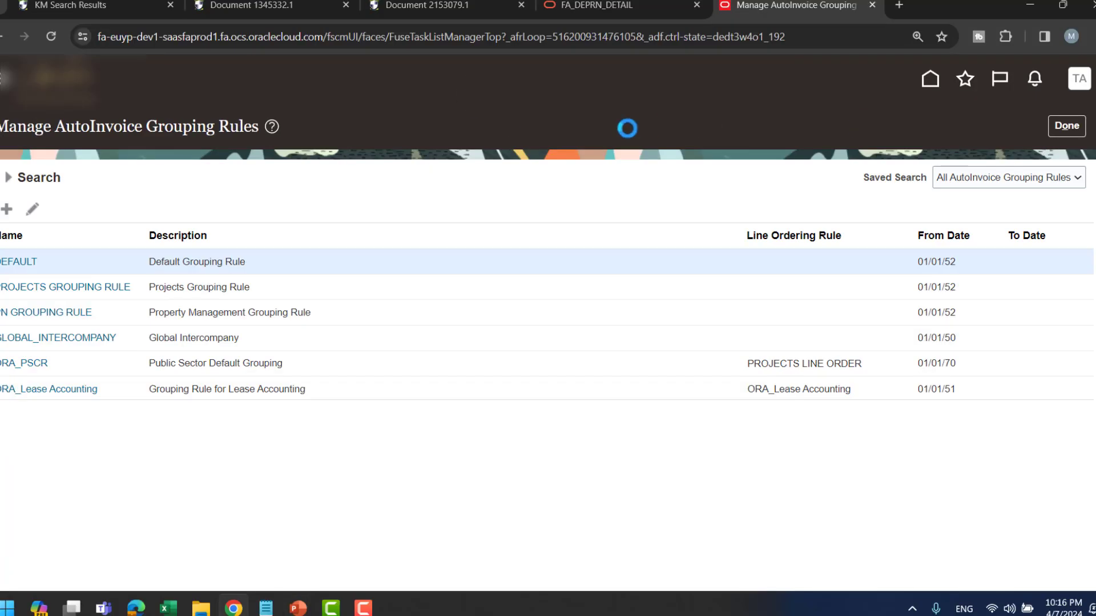
left_click(1080, 132)
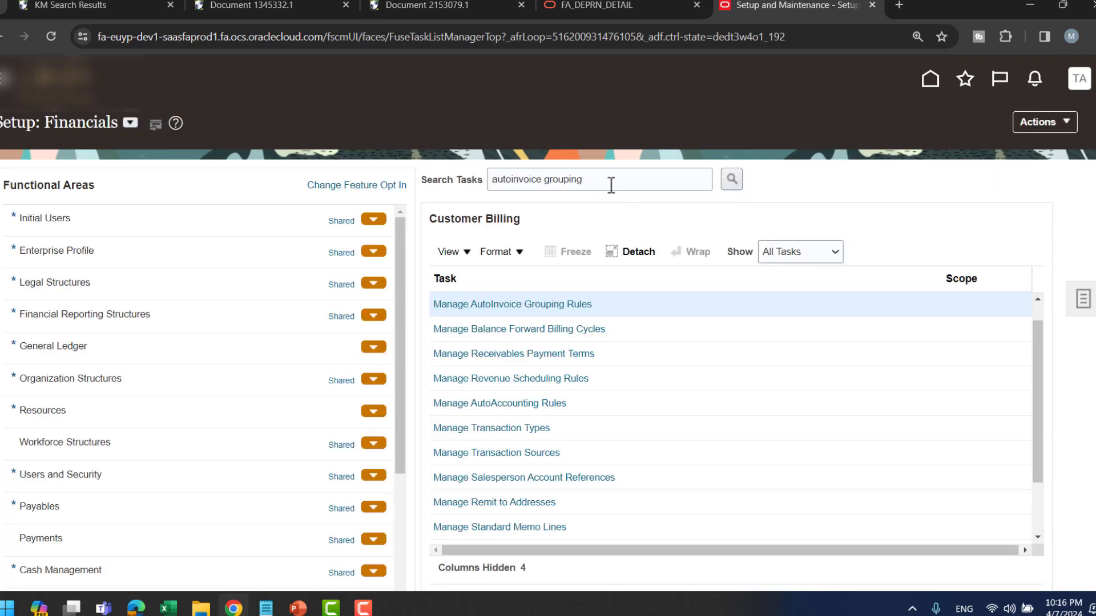
left_click(611, 186)
key("ctrl+a")
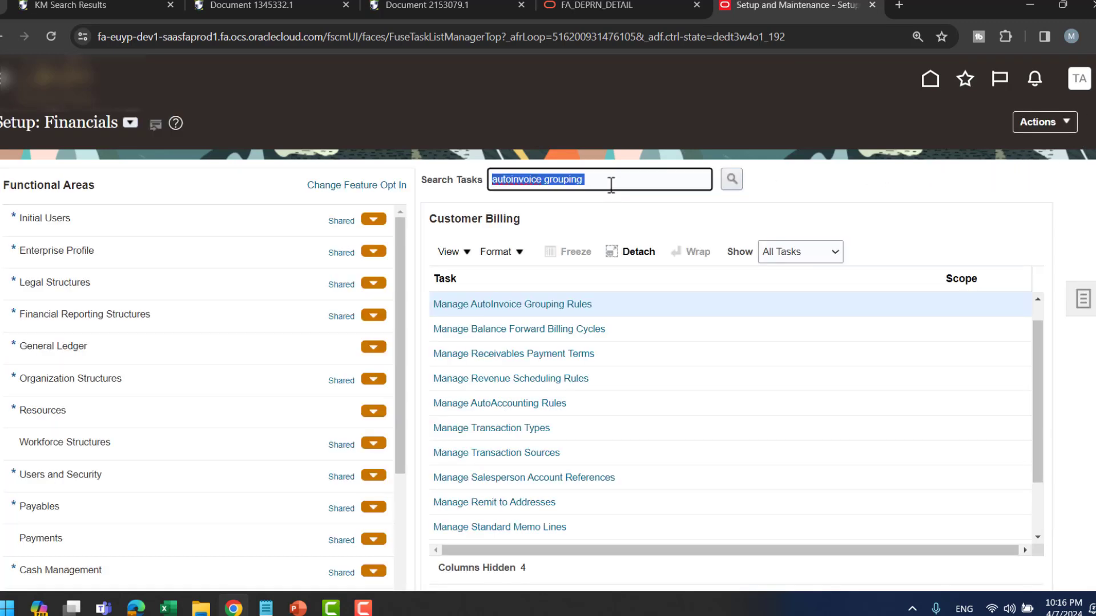
type("mange")
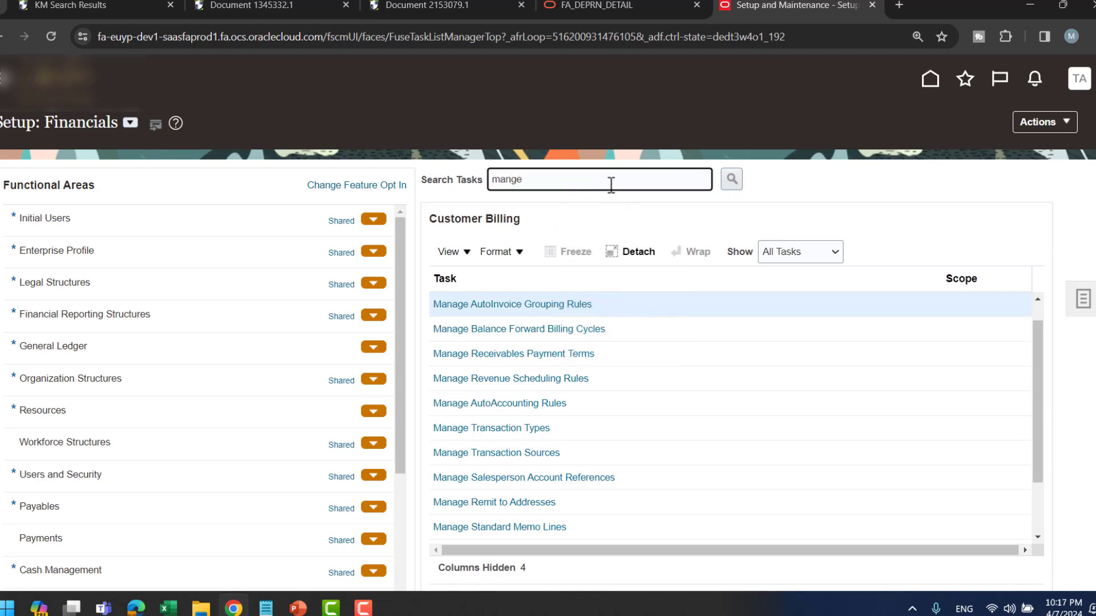
key("BackSpace")
type("age payment")
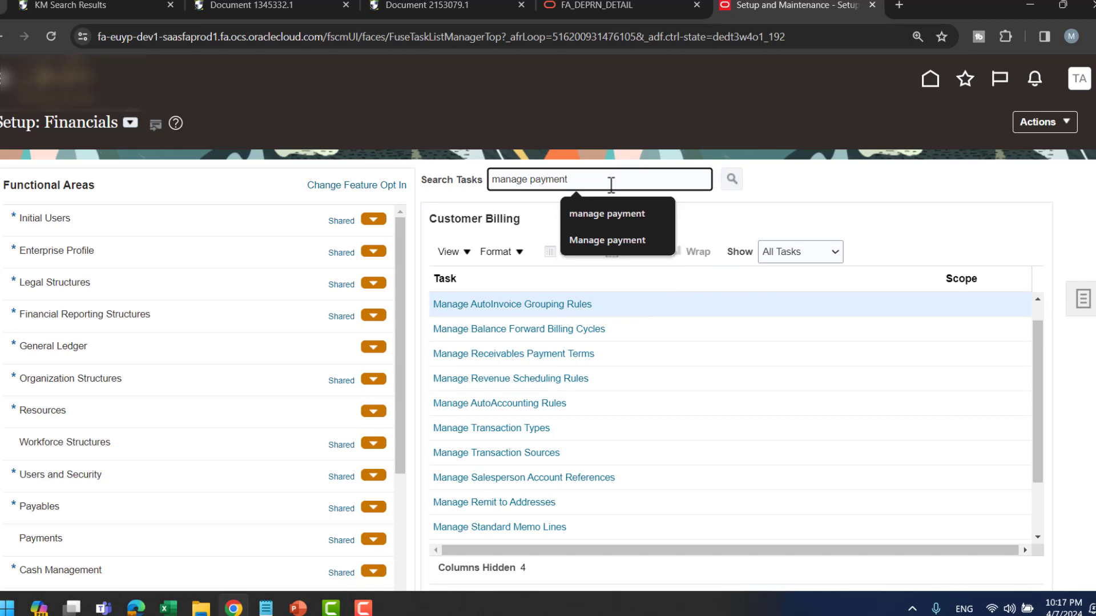
key("Return")
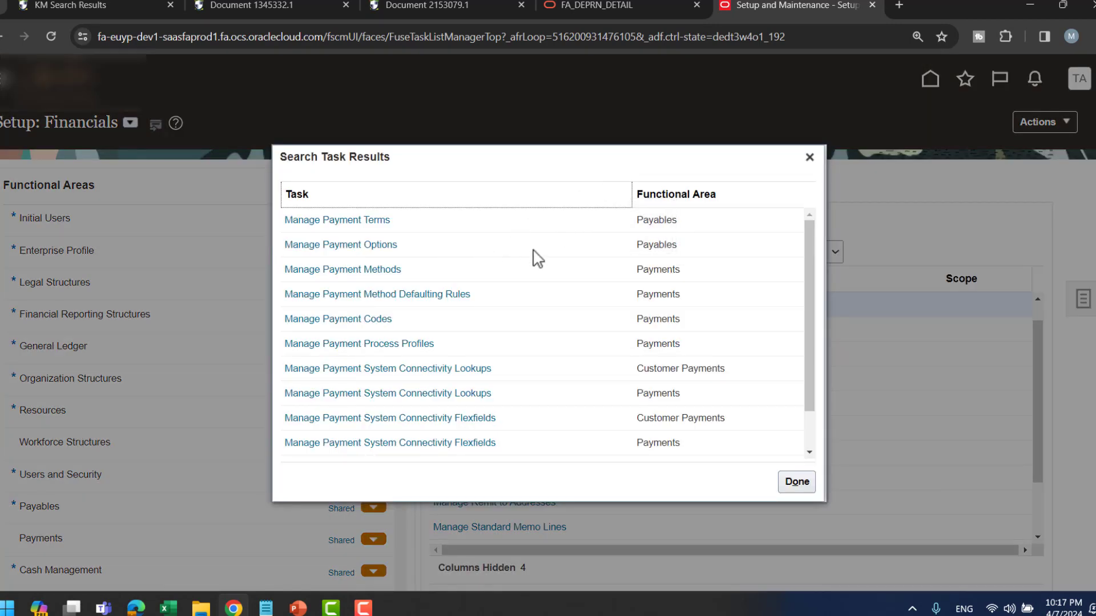
scroll(538, 258, "down", 3)
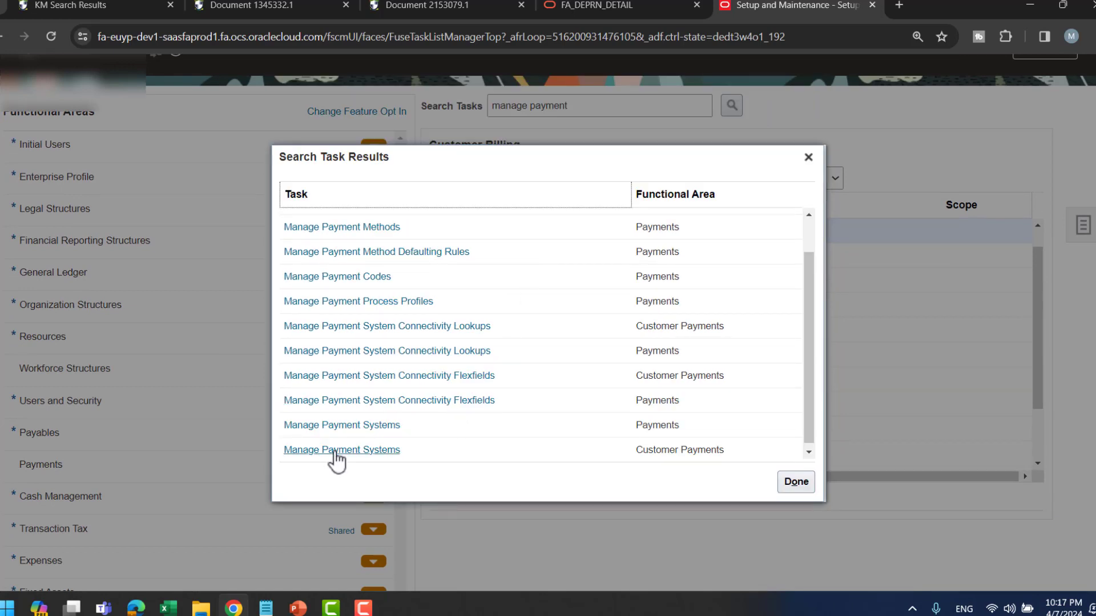
left_click(337, 454)
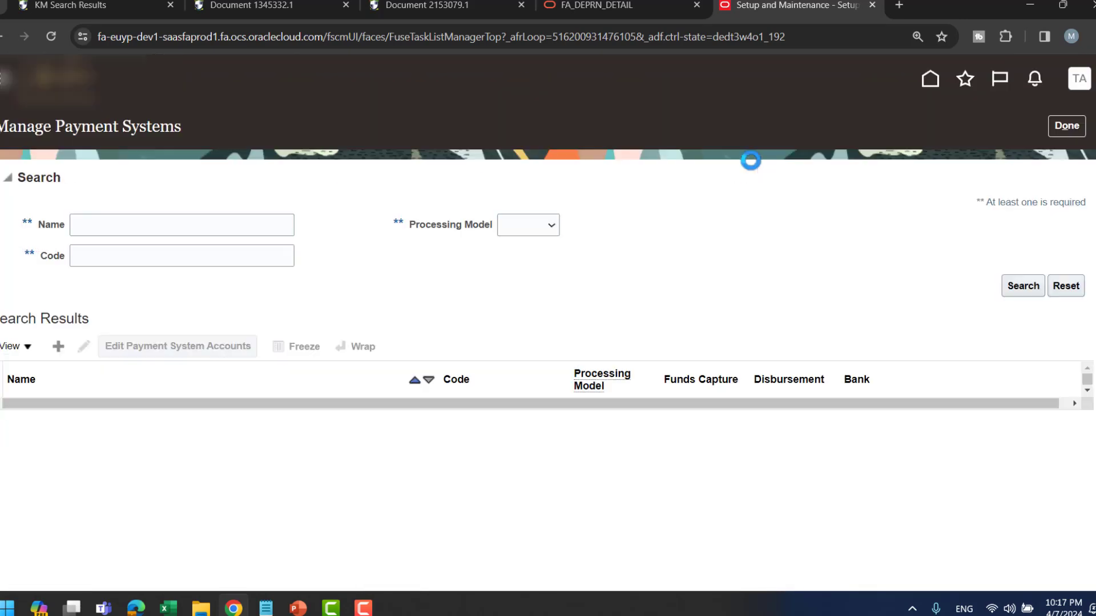
- Search the payment systems by name for IMMEDIATE, then move that value out of the name criterion
left_click(1010, 289)
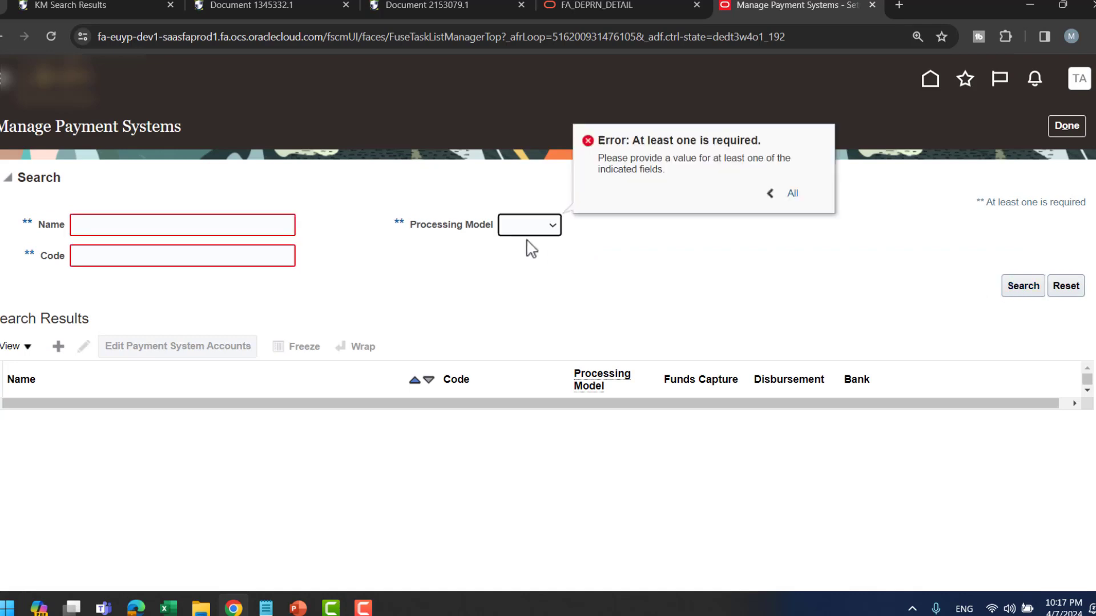
left_click(280, 224)
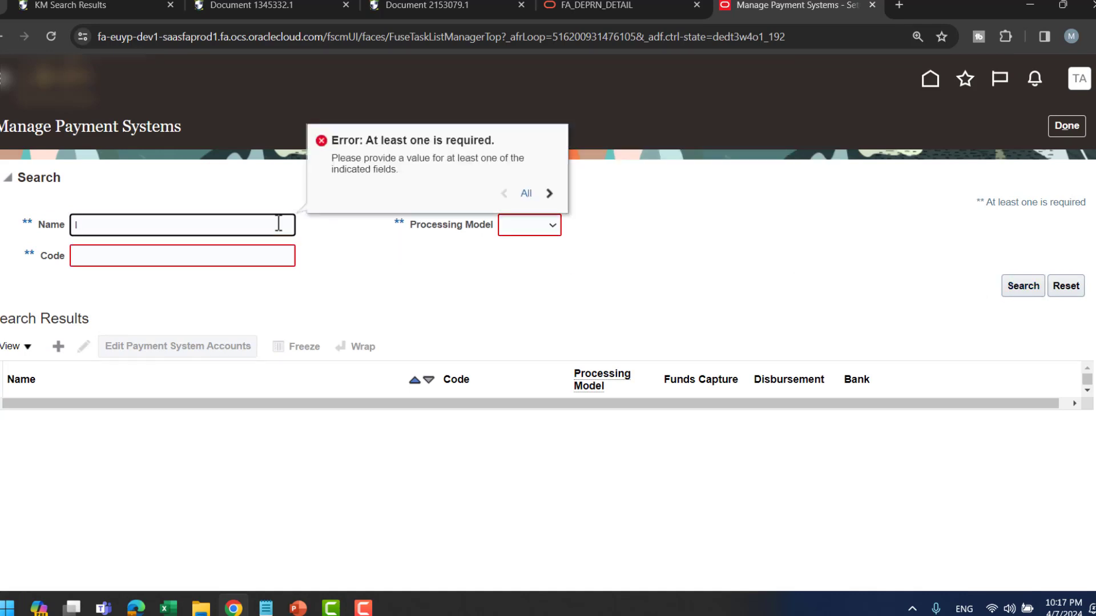
key("Return")
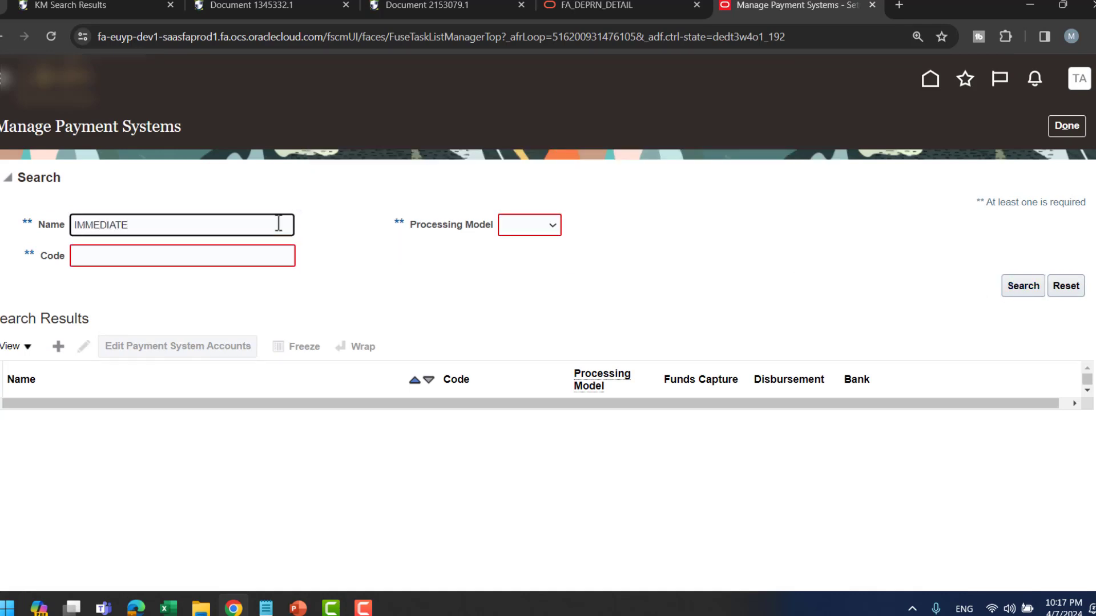
left_click(1027, 294)
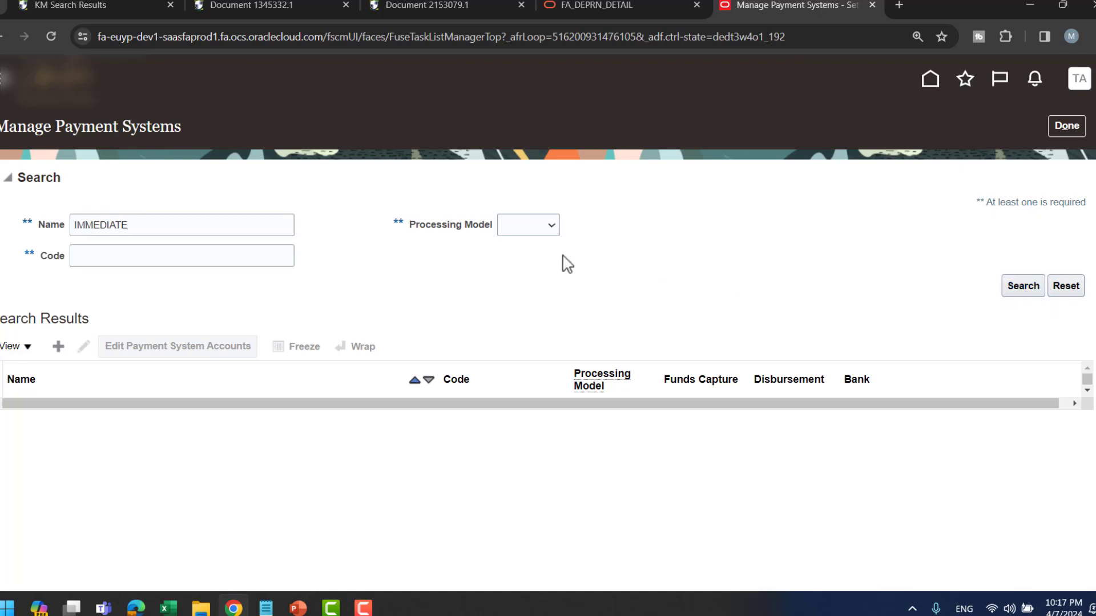
double_click(165, 226)
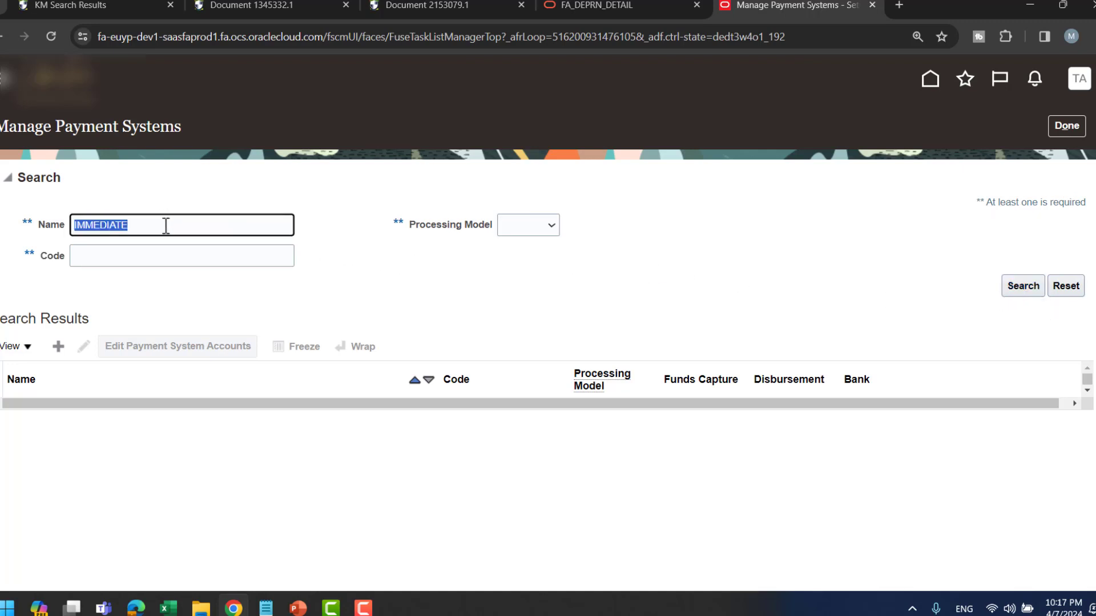
key("ctrl+x")
left_click(171, 257)
key("ctrl+v")
left_click(1025, 294)
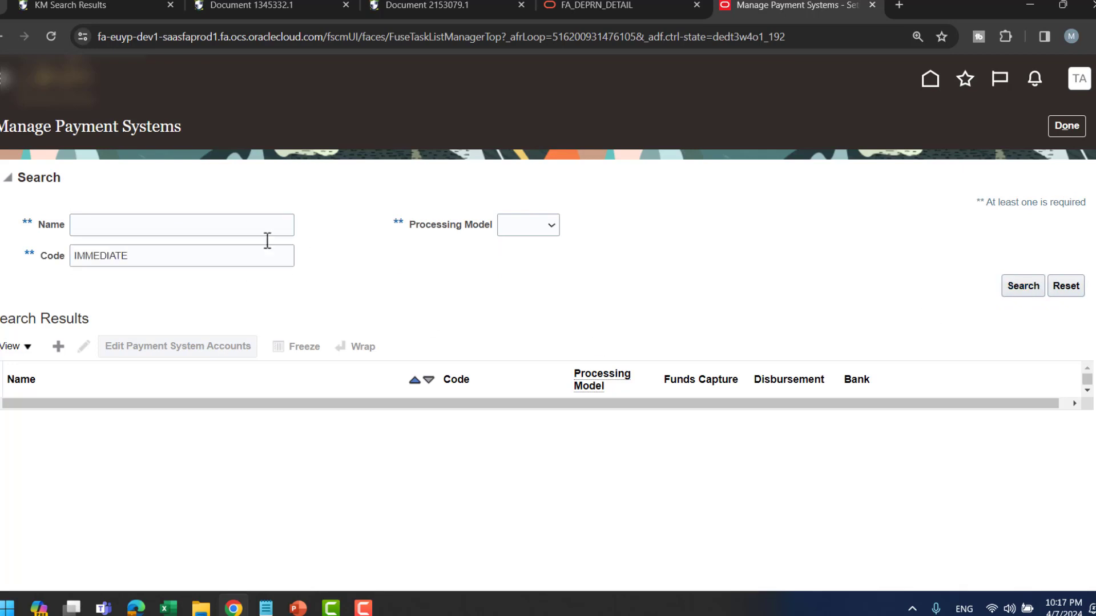
- Enter 'Imm' as the code criterion, check the Processing Model choices, and close payment systems
double_click(190, 253)
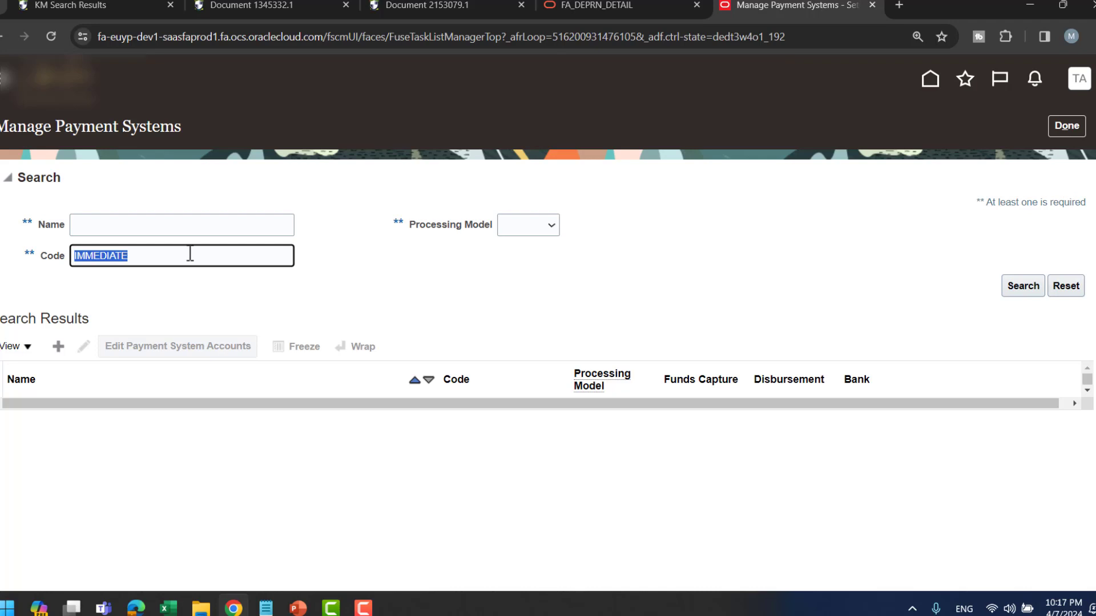
key("BackSpace")
type("Imm")
left_click(546, 226)
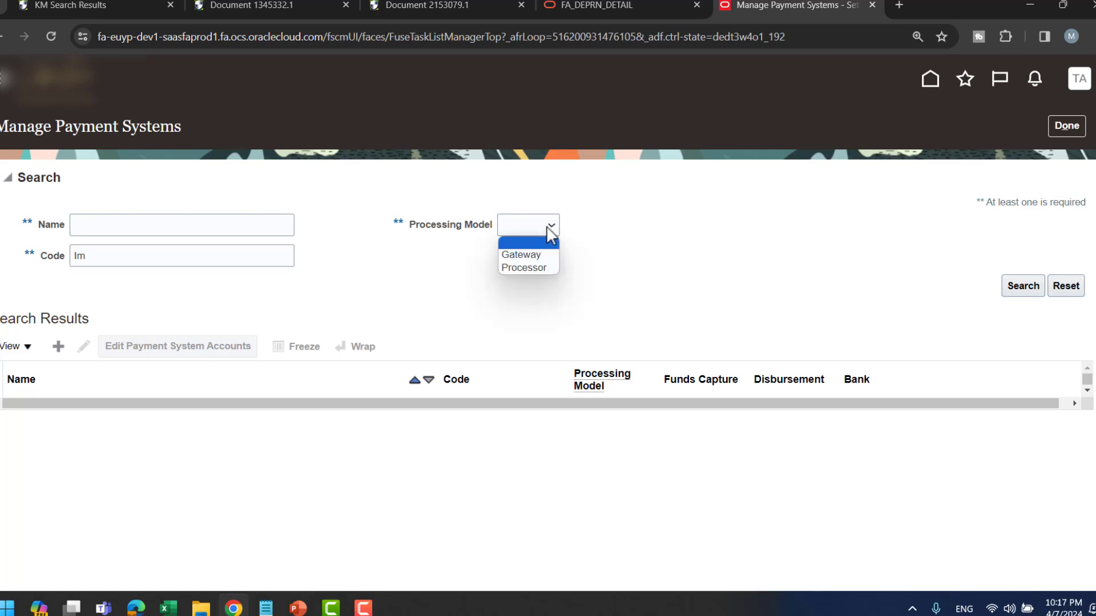
left_click(546, 226)
left_click(106, 254)
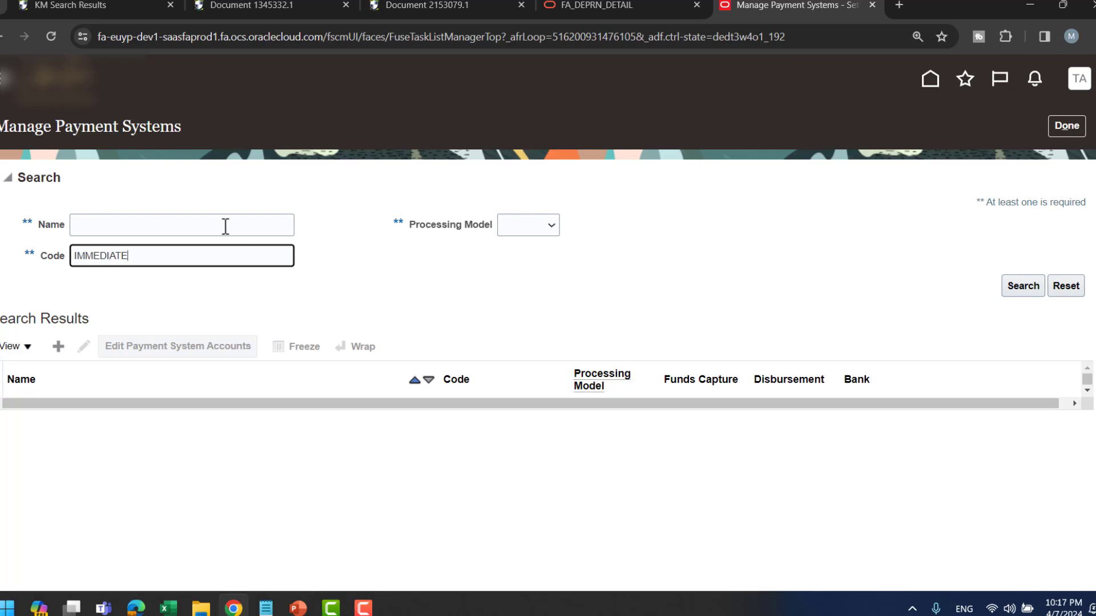
left_click(1068, 128)
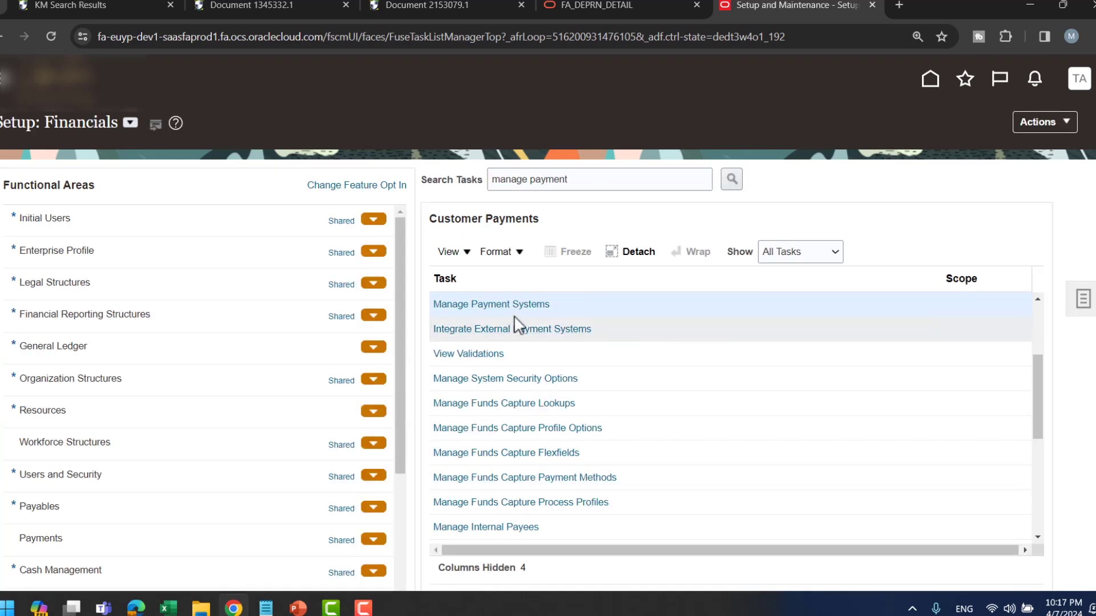
- Rerun the task search and open Manage Payment Terms under Payables
left_click(594, 177)
key("Return")
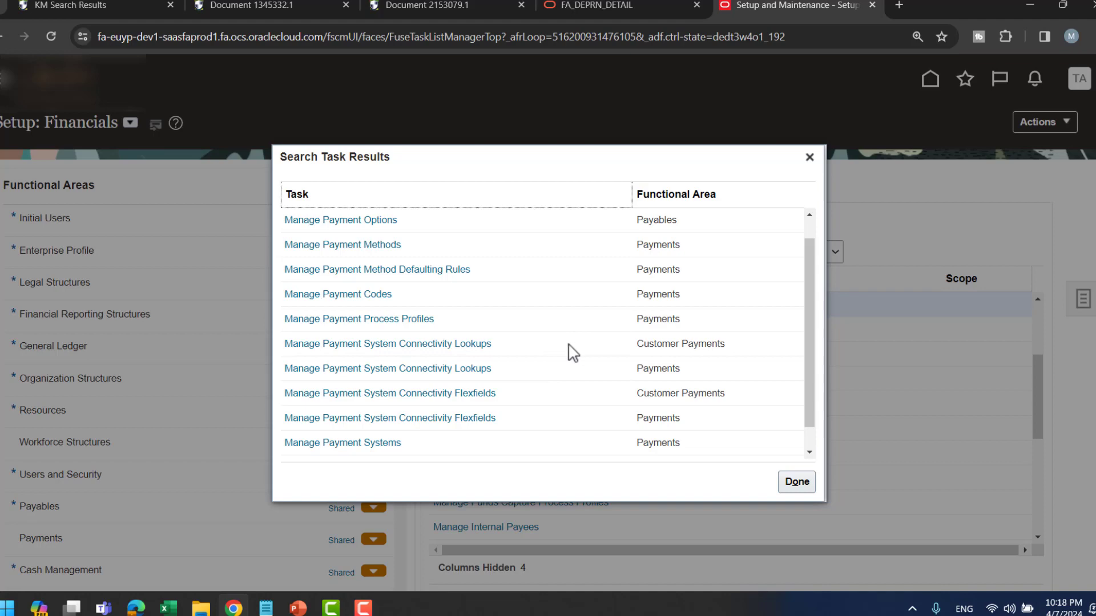
scroll(568, 350, "down", 2)
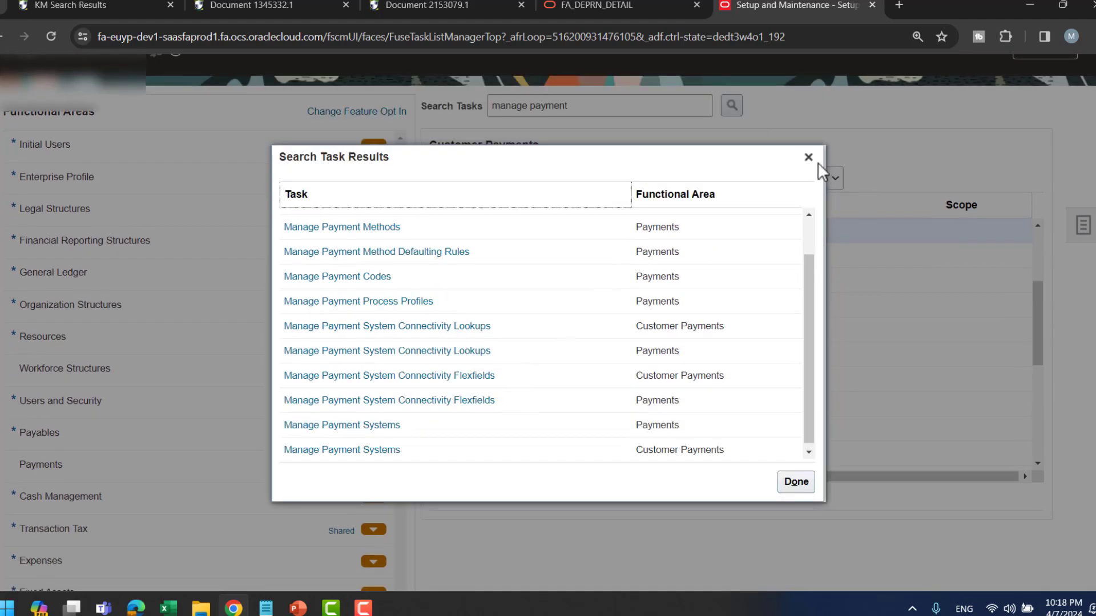
left_click(808, 157)
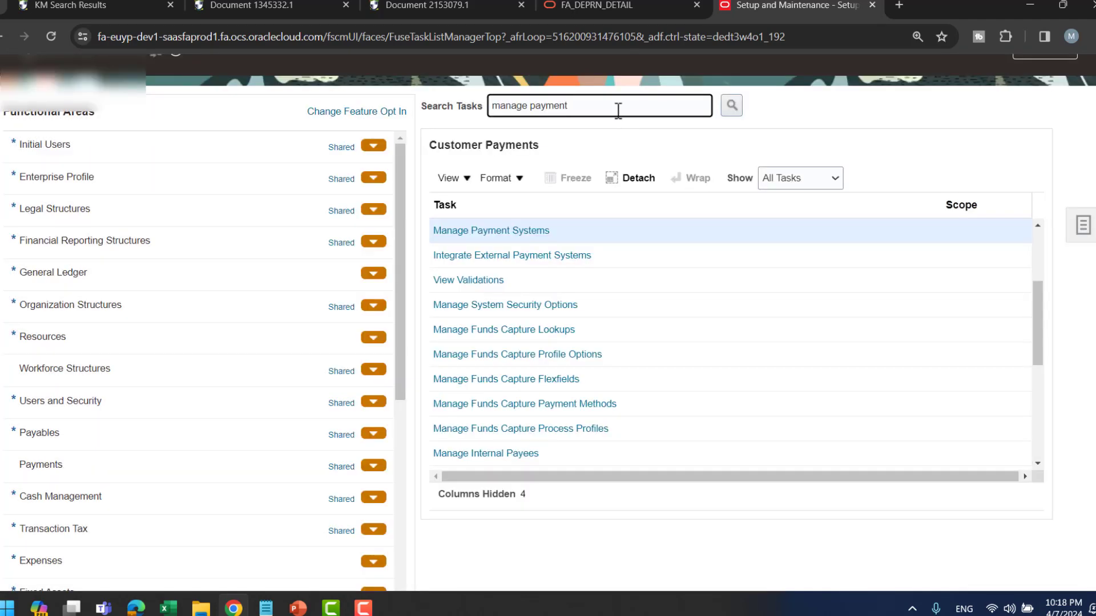
type("M")
key("Return")
left_click(533, 240)
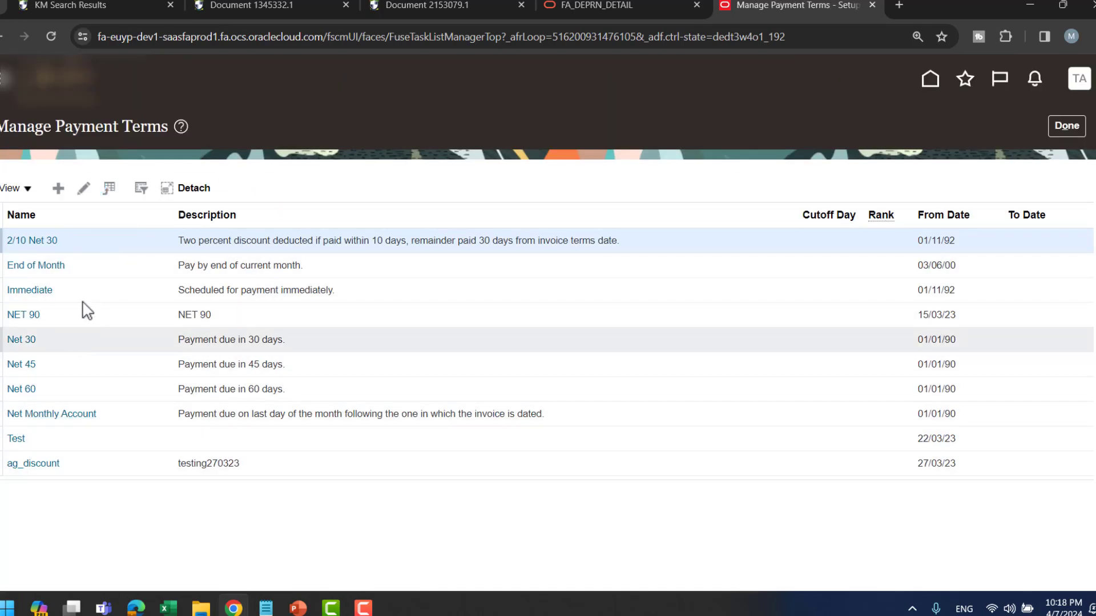
- Review the Immediate payment term, cancel it unchanged, and reveal the Manage Transaction Sources slide bullet
left_click(36, 290)
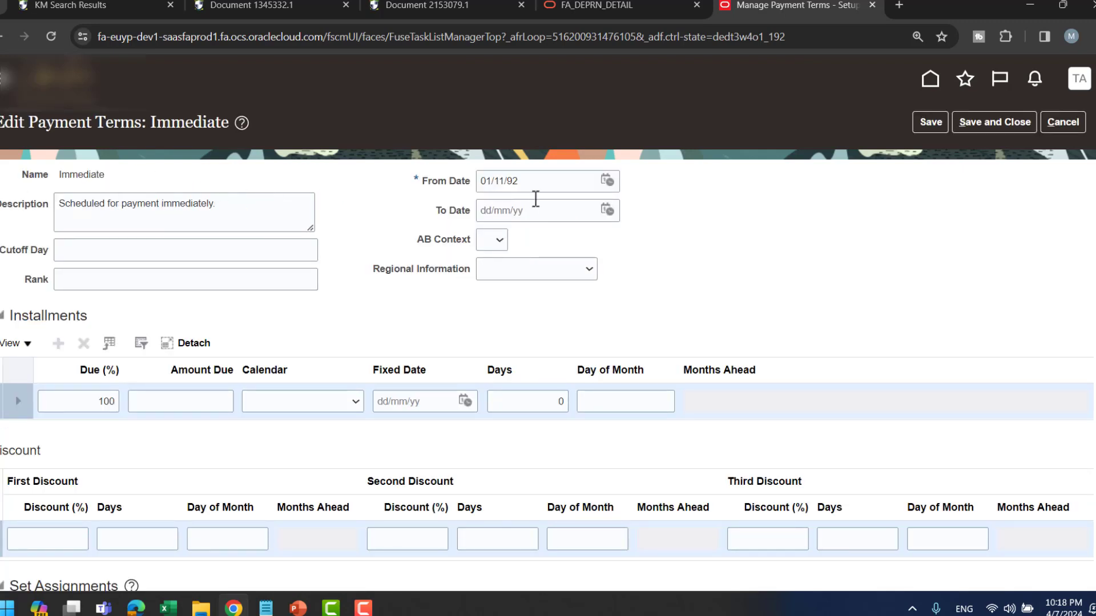
scroll(543, 211, "down", 5)
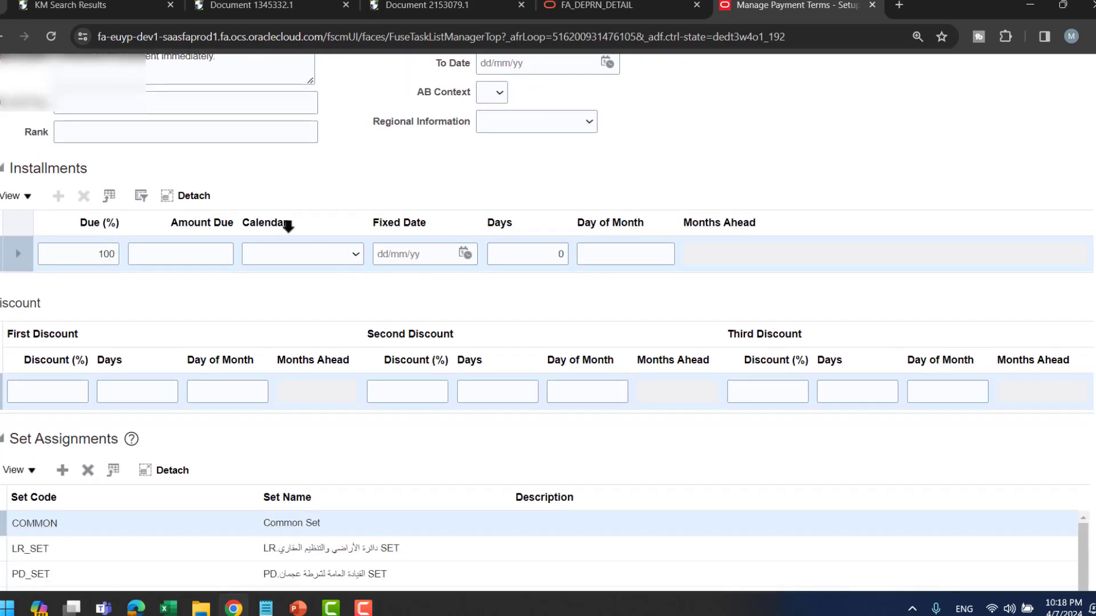
scroll(288, 227, "up", 2)
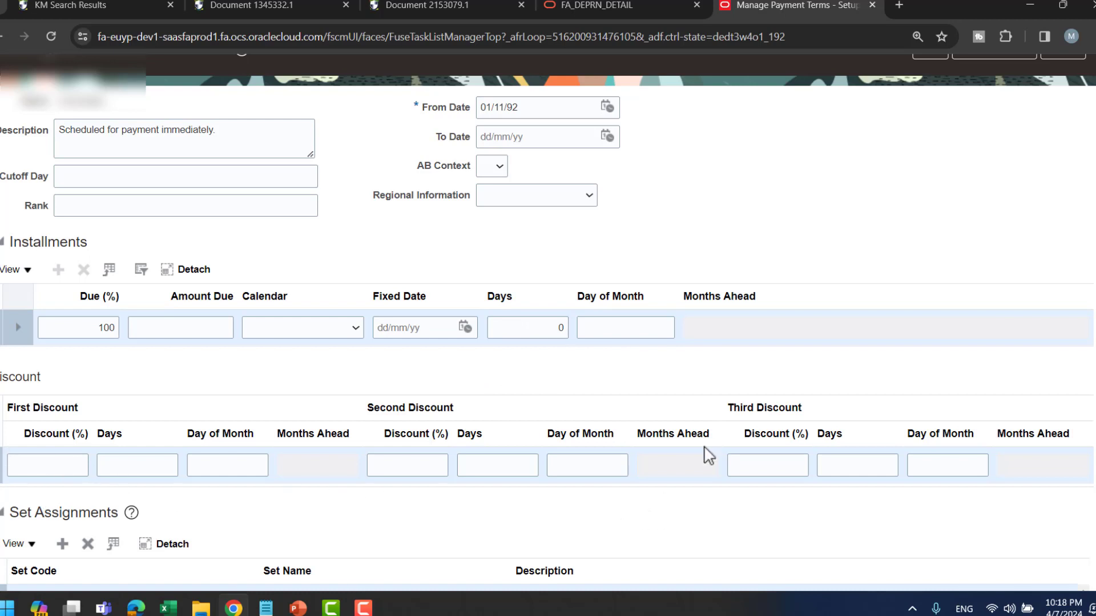
scroll(190, 218, "up", 2)
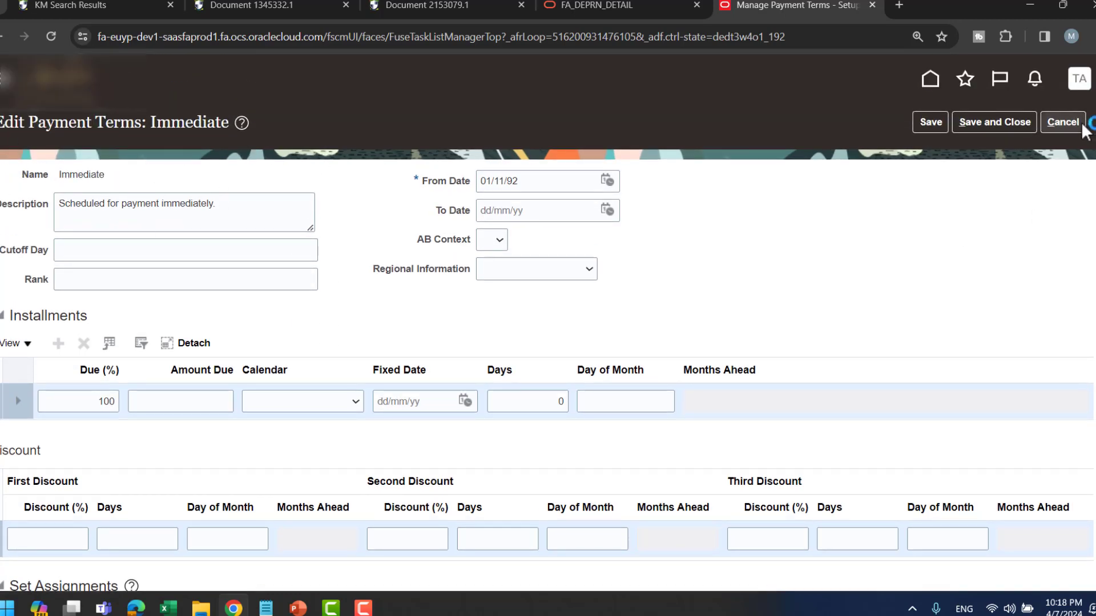
left_click(1062, 123)
key("alt+Tab")
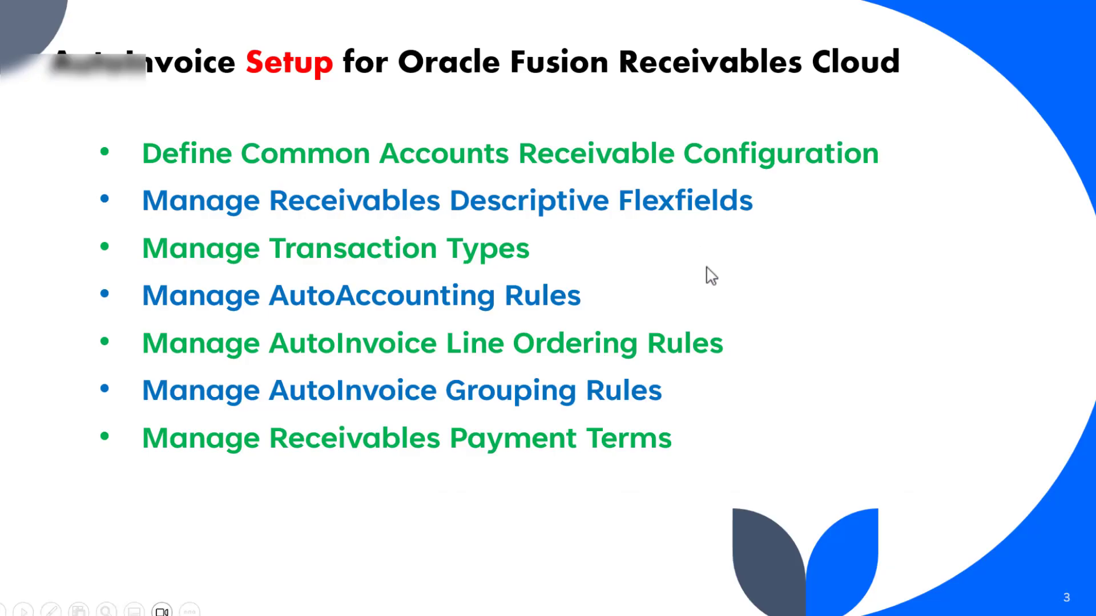
left_click(708, 267)
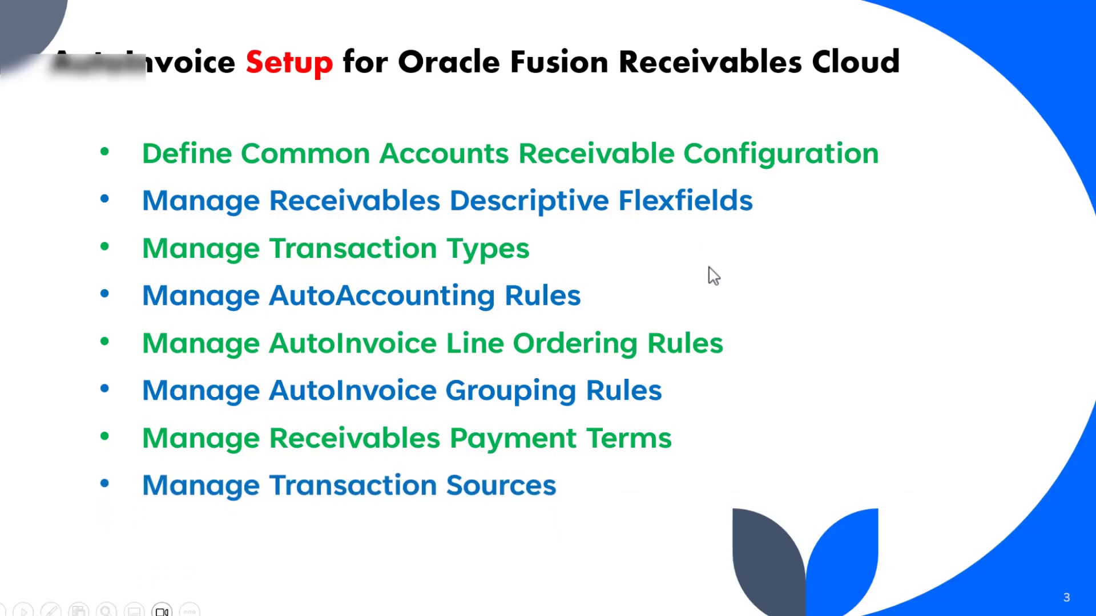
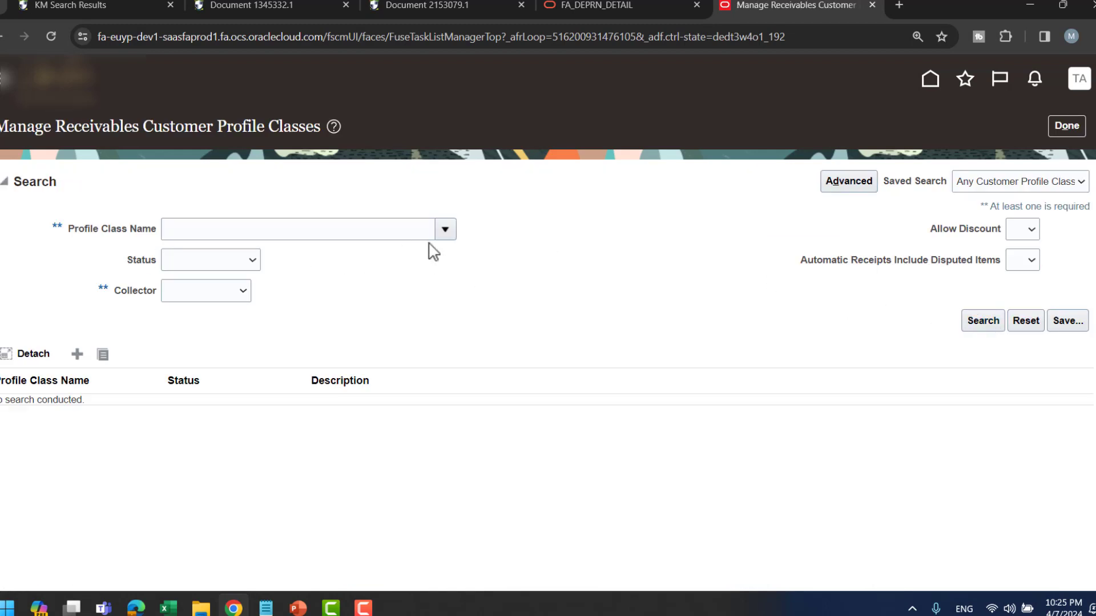
- Choose DEFAULT from the Profile Class Name list and open the DEFAULT profile class
left_click(445, 230)
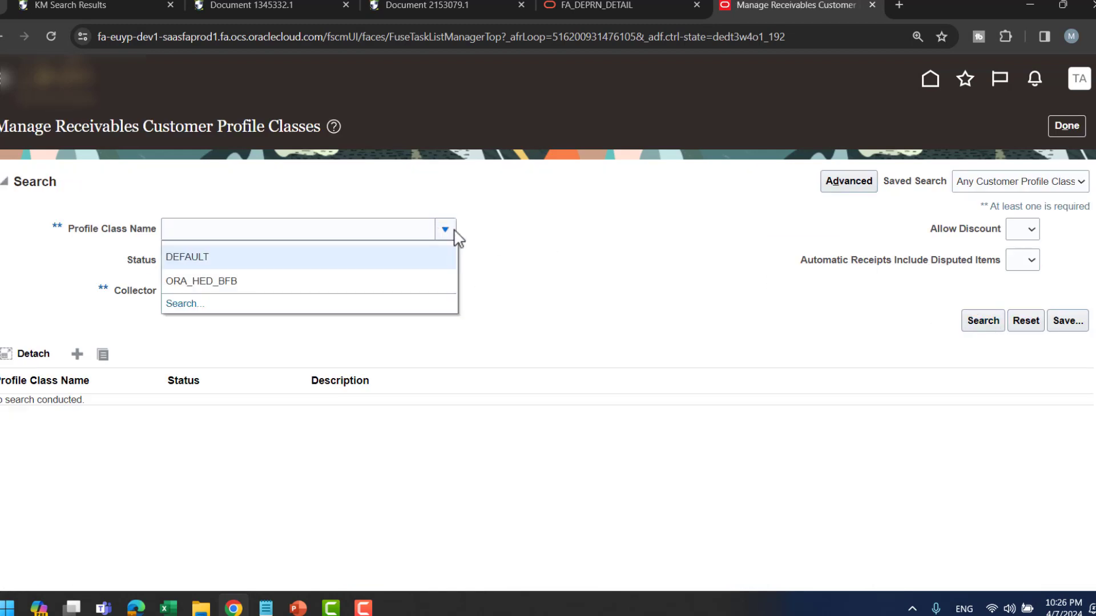
left_click(245, 256)
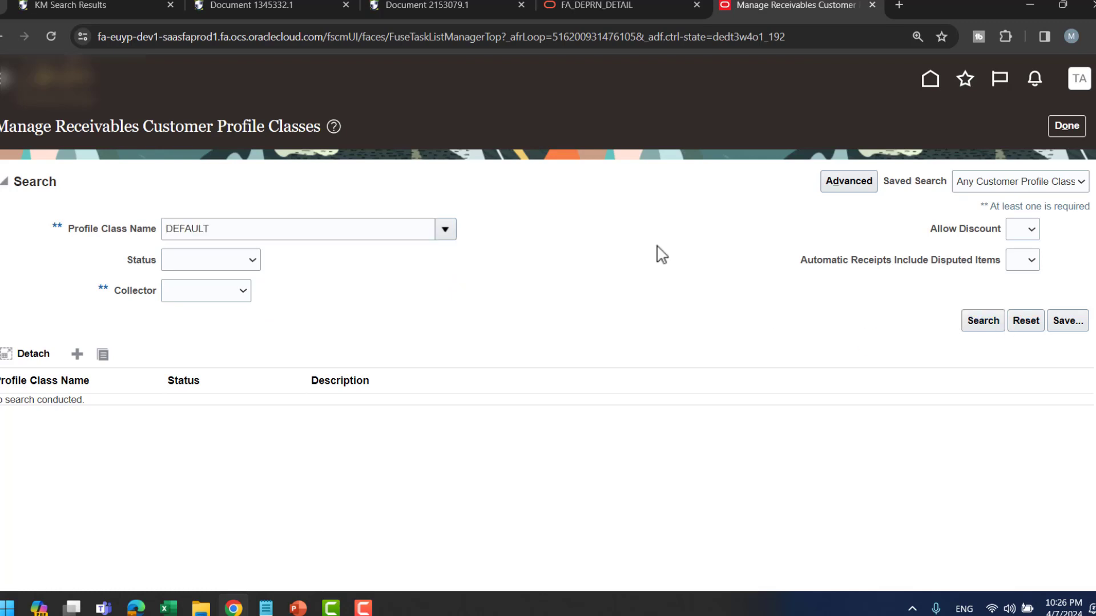
left_click(17, 270)
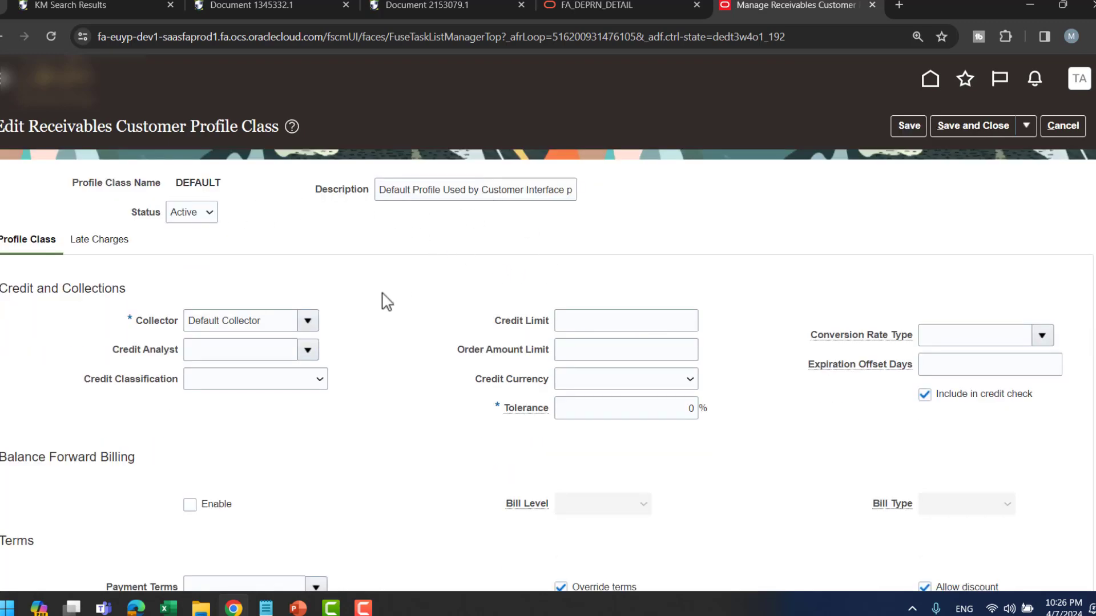
scroll(383, 299, "down", 1)
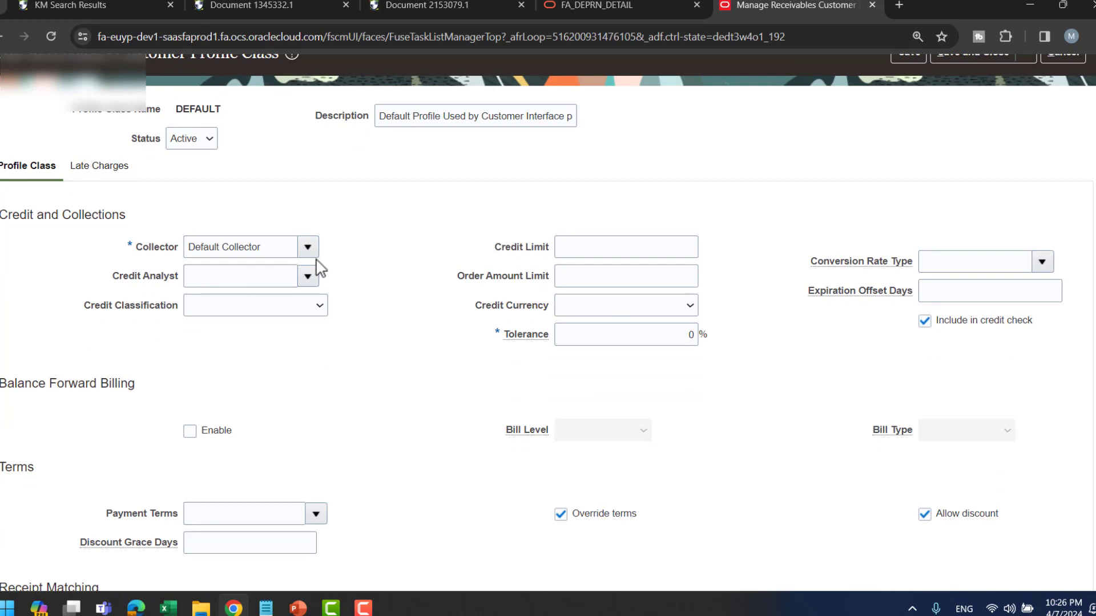
left_click(614, 249)
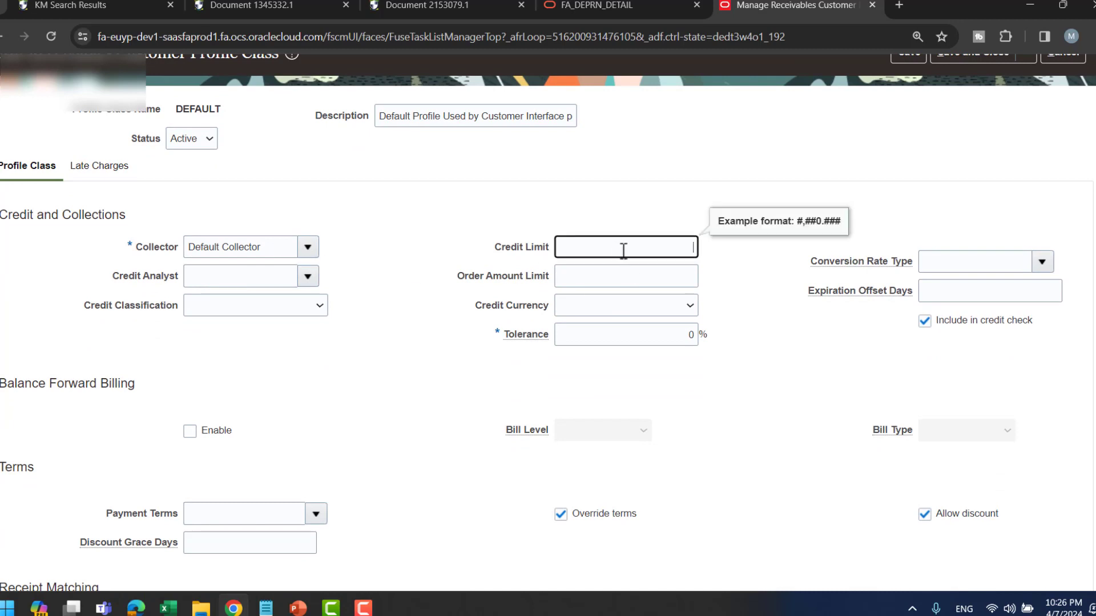
scroll(880, 348, "down", 3)
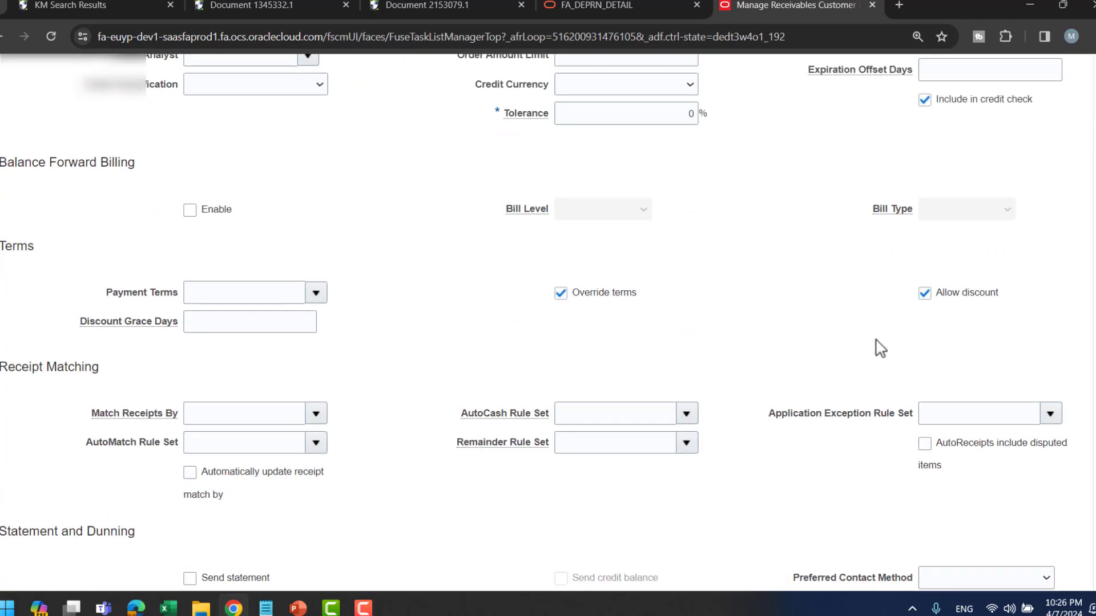
scroll(873, 343, "up", 2)
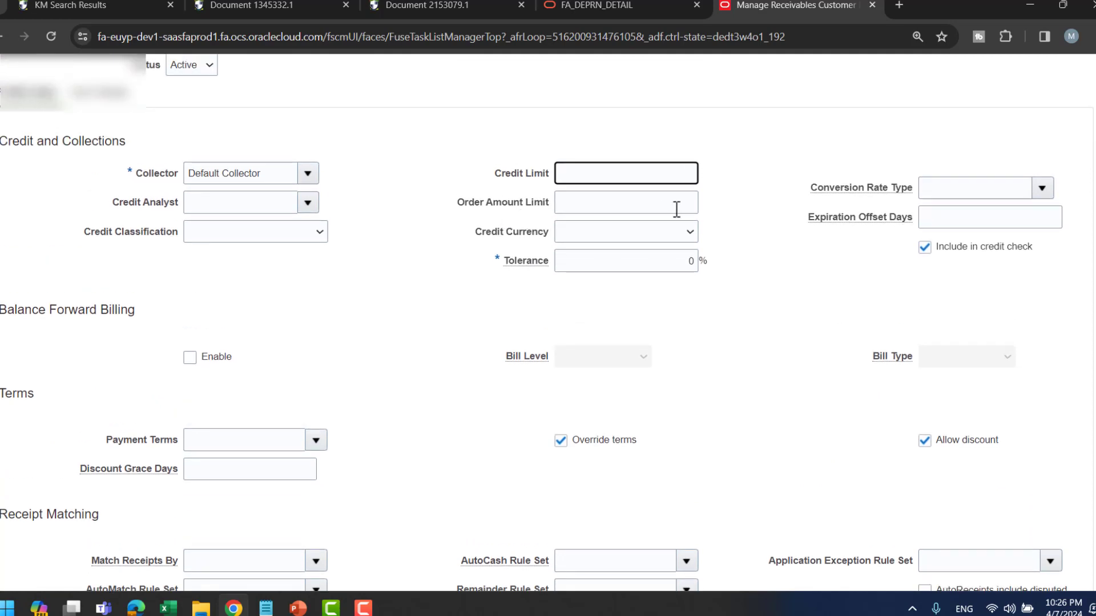
left_click(604, 232)
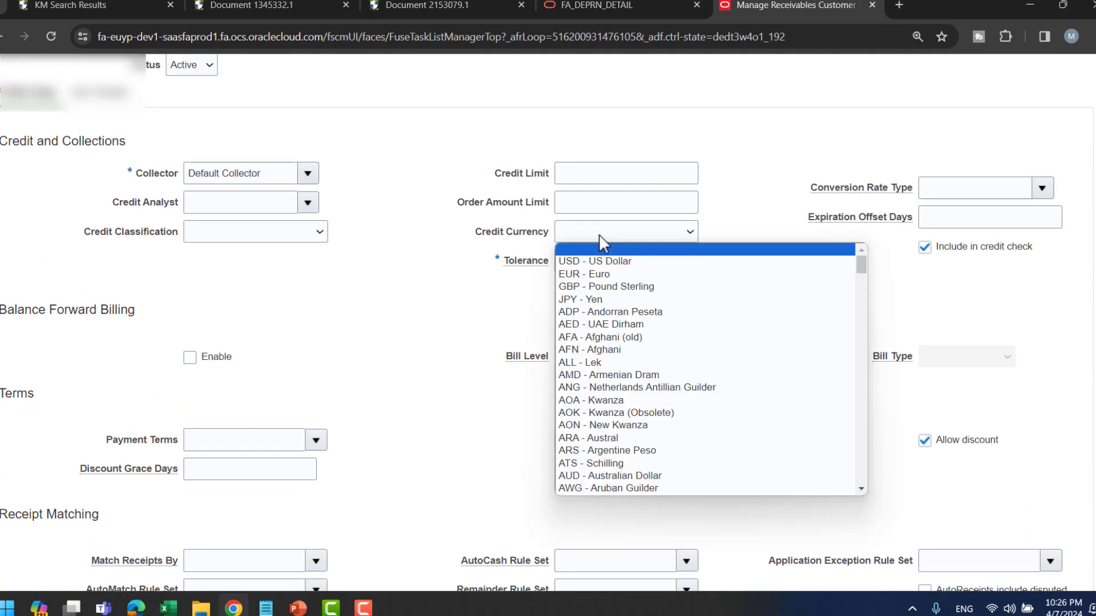
left_click(389, 304)
scroll(387, 303, "down", 3)
scroll(296, 235, "up", 2)
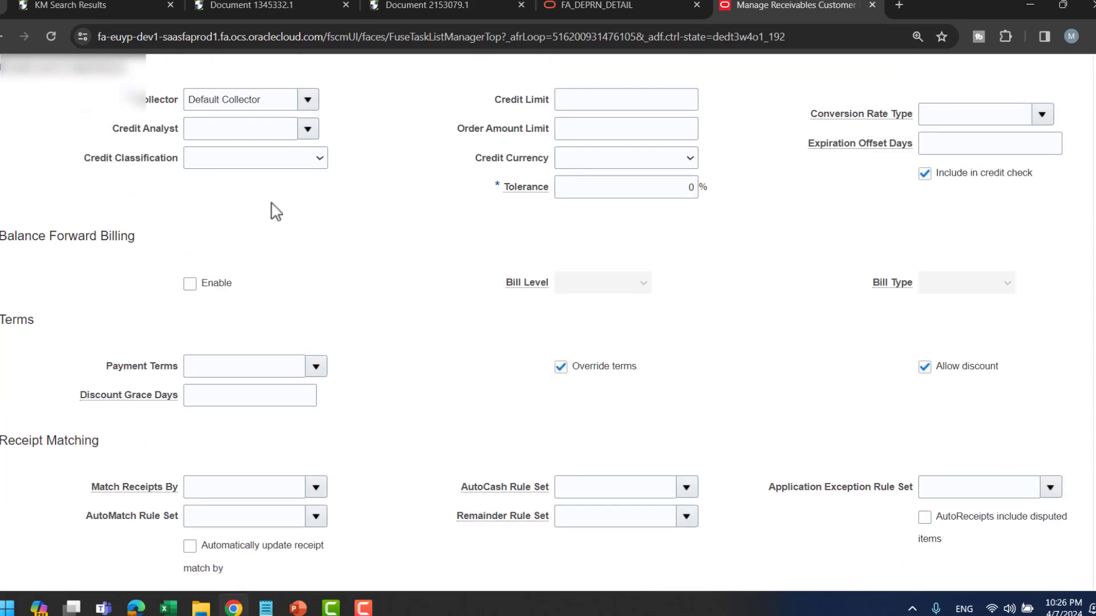
left_click(246, 160)
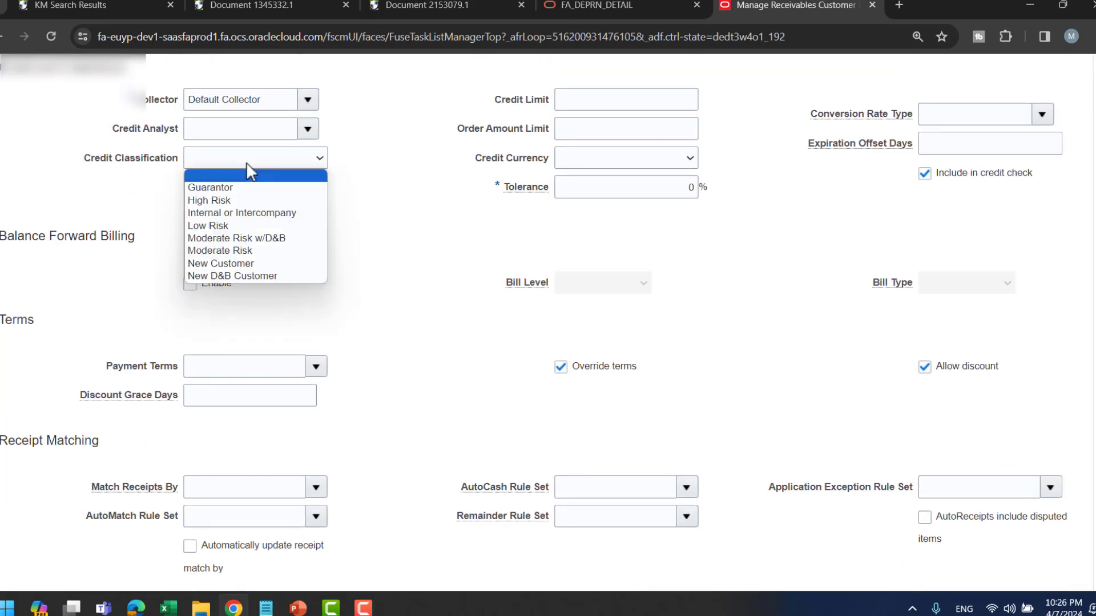
left_click(398, 272)
scroll(392, 270, "down", 3)
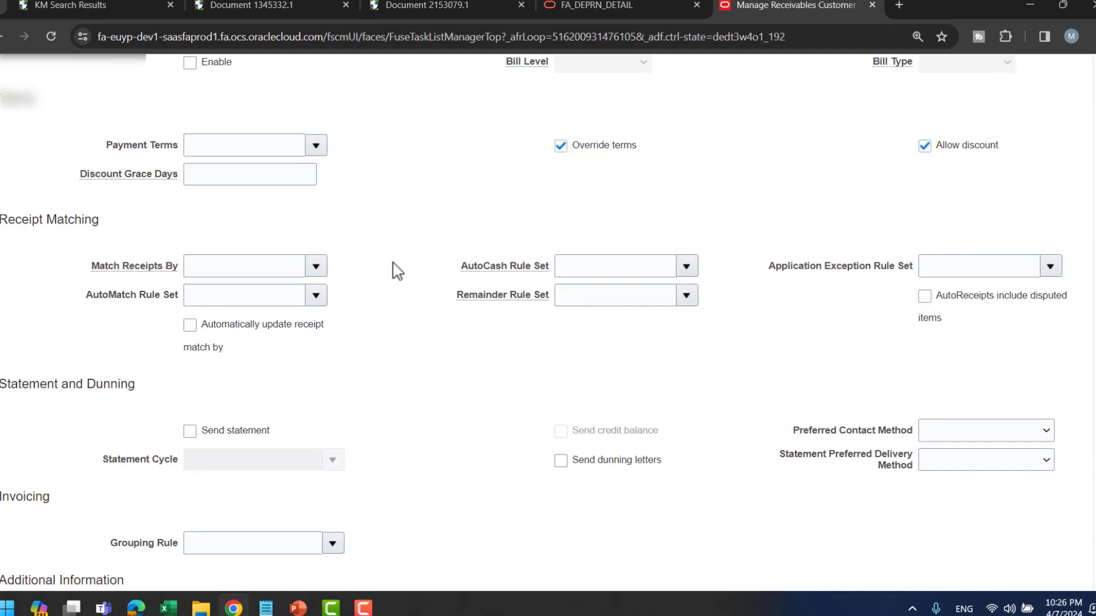
scroll(391, 269, "up", 1)
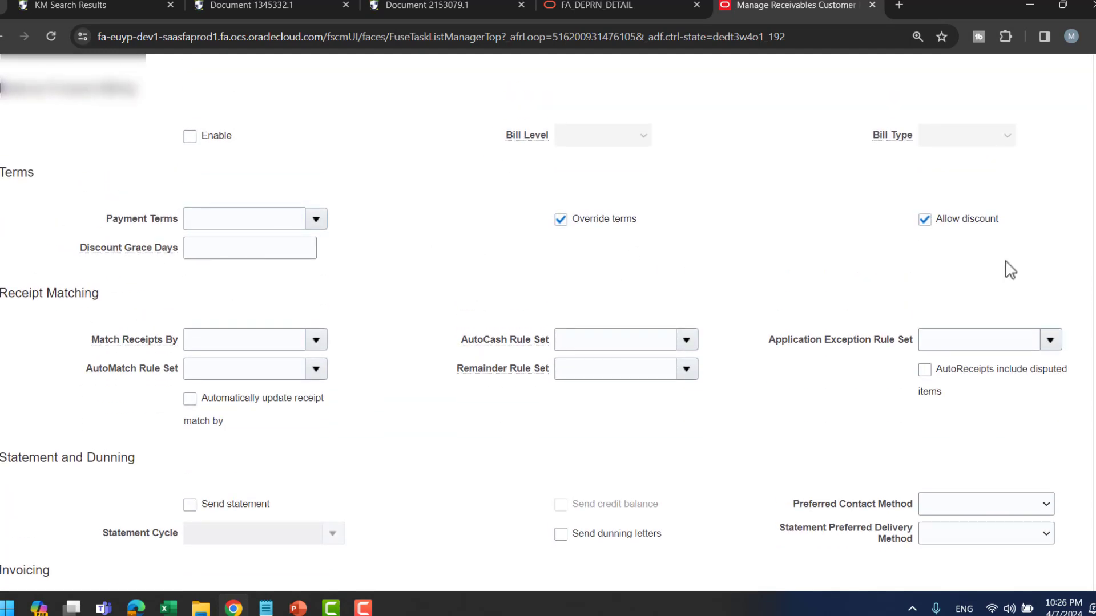
scroll(448, 310, "up", 5)
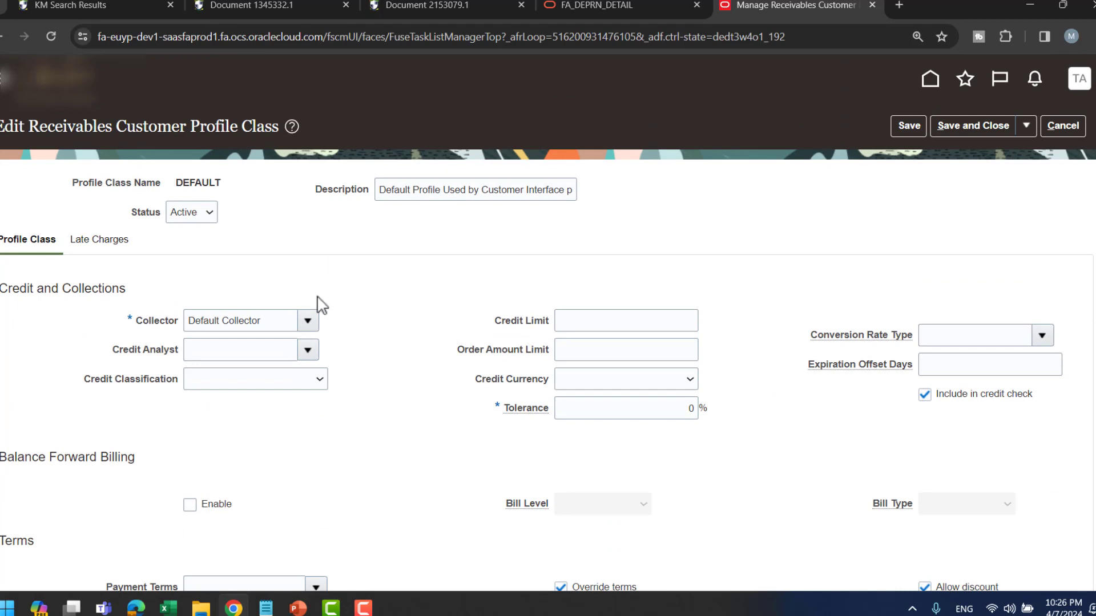
left_click(602, 319)
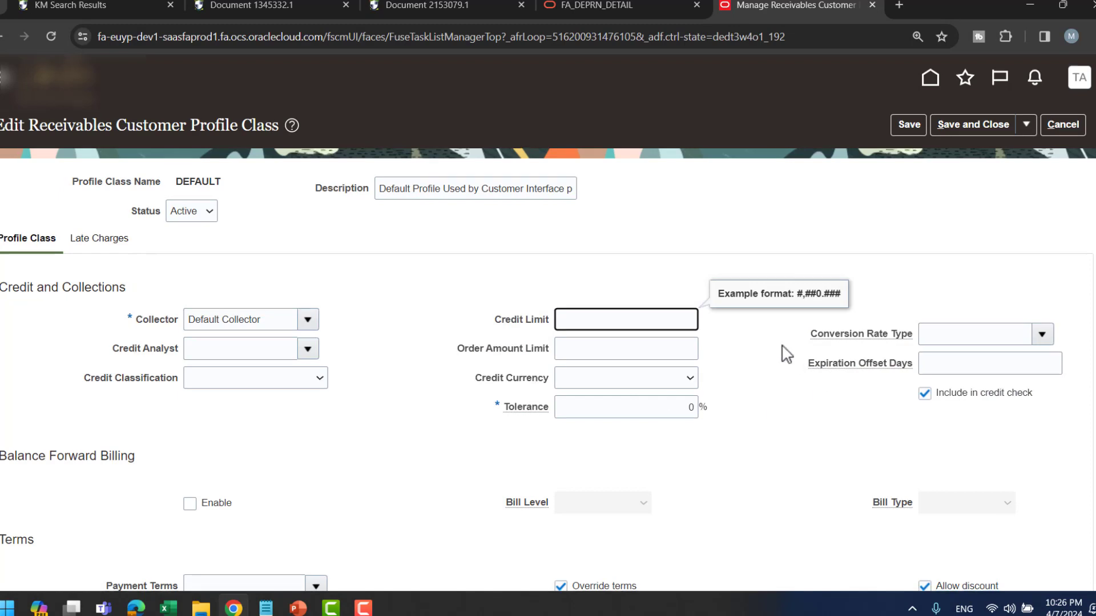
scroll(783, 355, "down", 1)
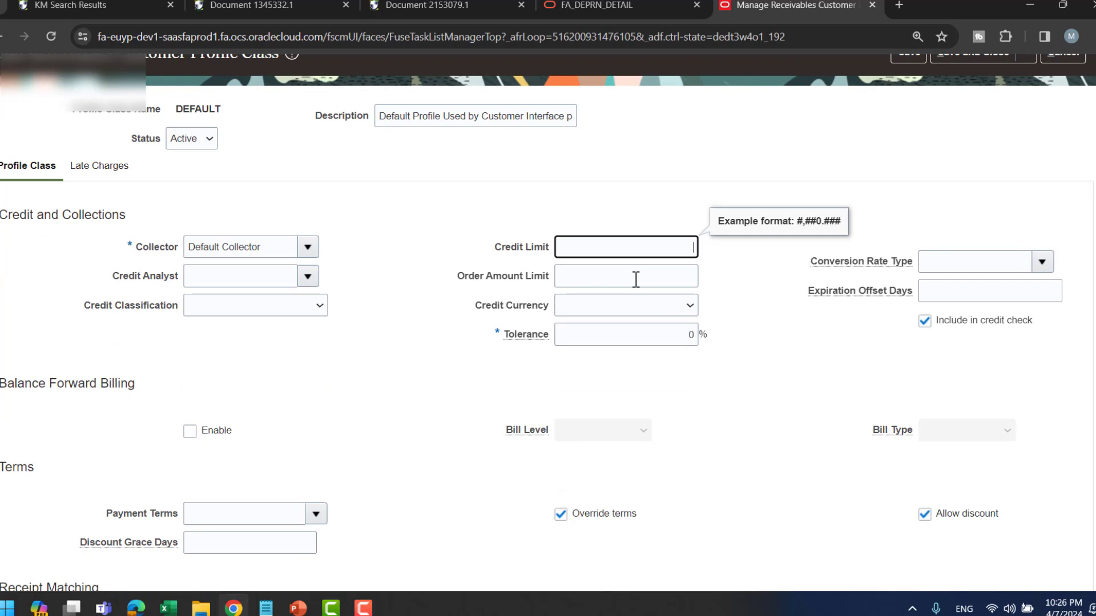
scroll(379, 333, "down", 2)
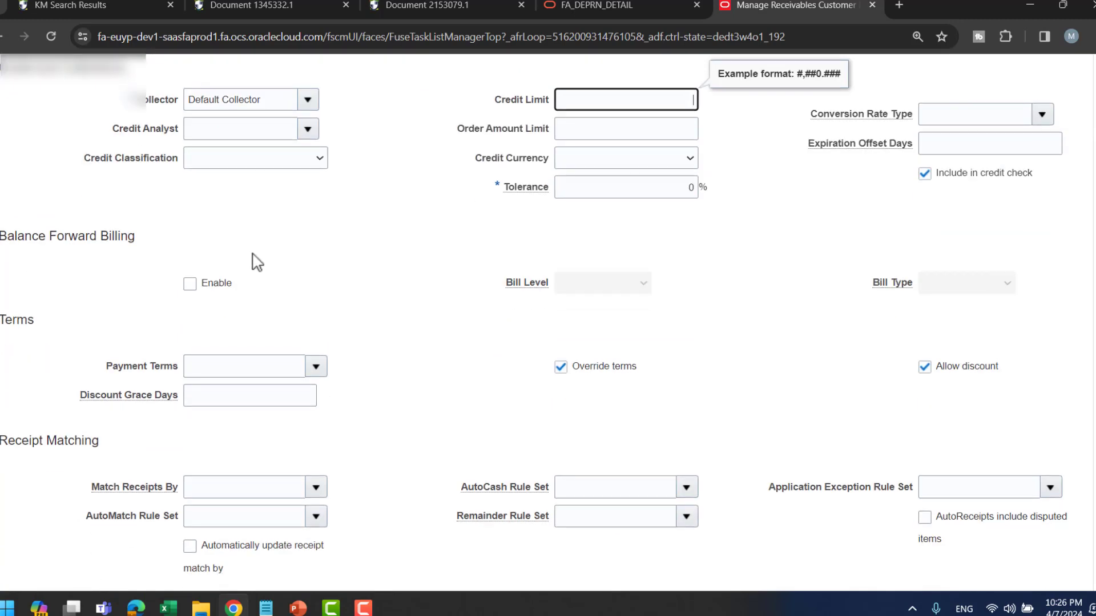
scroll(465, 269, "up", 3)
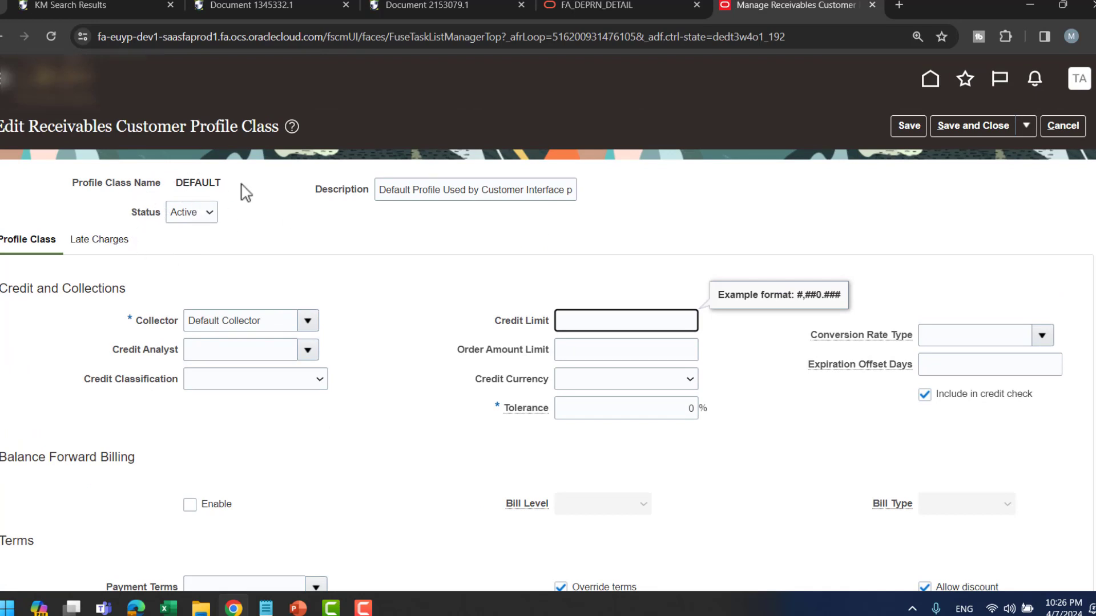
scroll(611, 299, "down", 3)
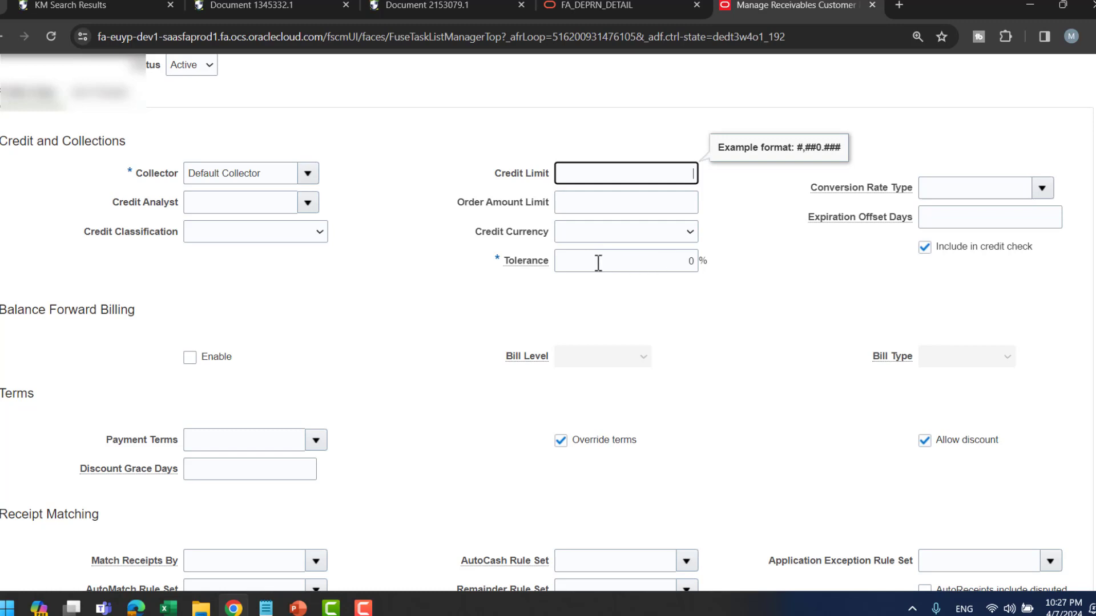
scroll(502, 262, "up", 3)
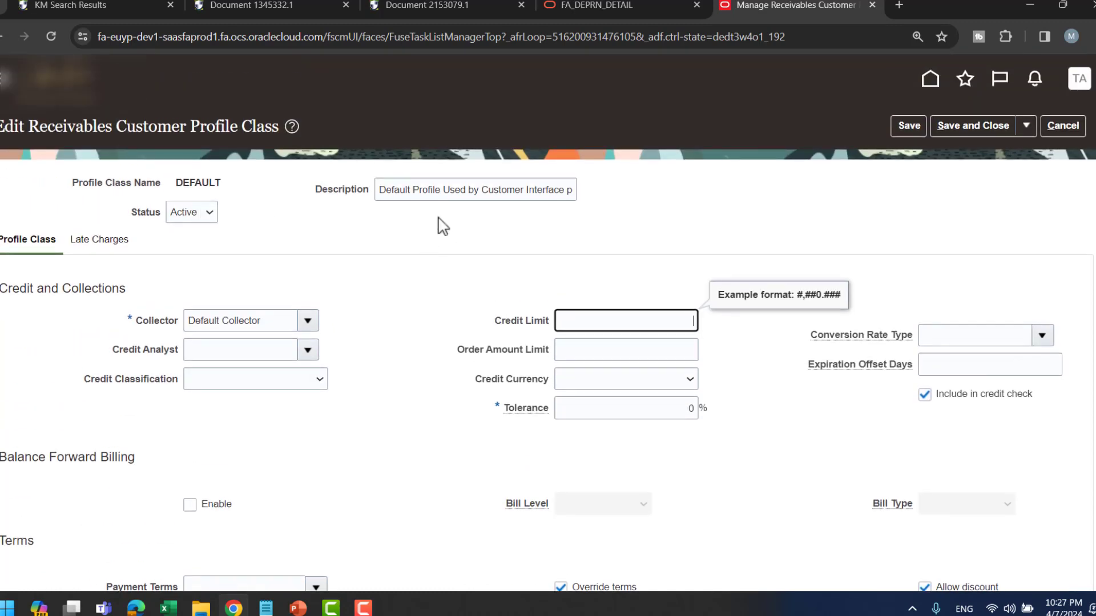
scroll(378, 334, "down", 3)
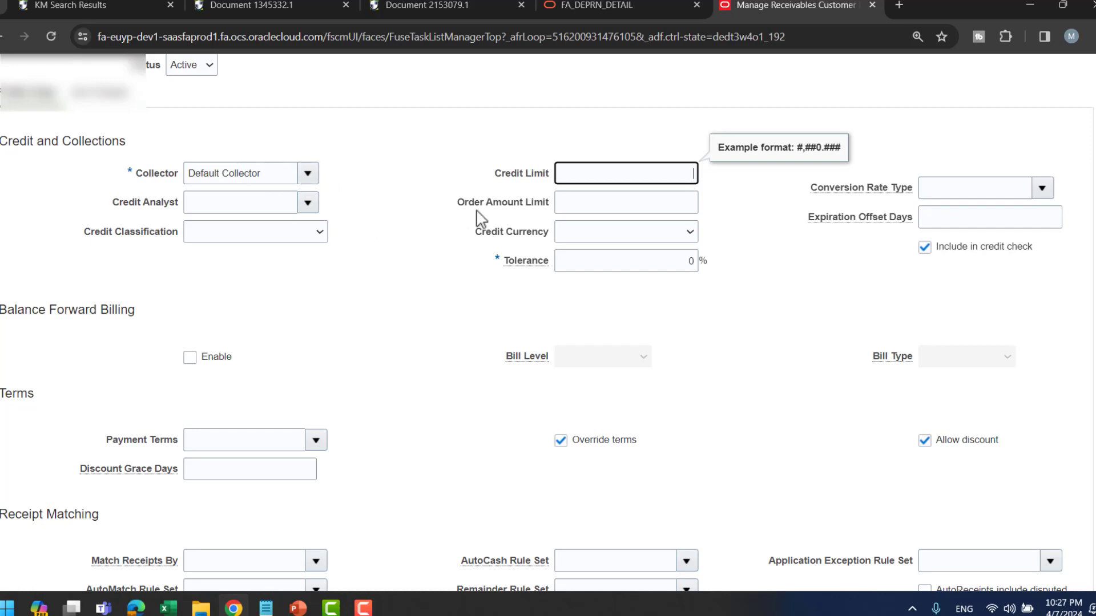
scroll(486, 267, "down", 1)
scroll(443, 279, "down", 6)
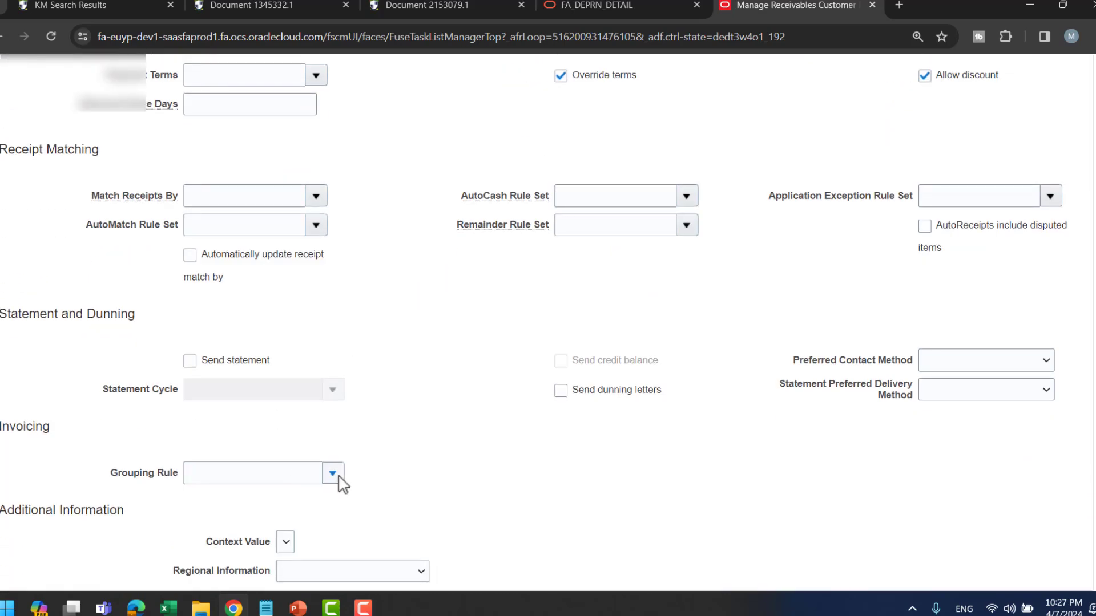
scroll(808, 404, "up", 6)
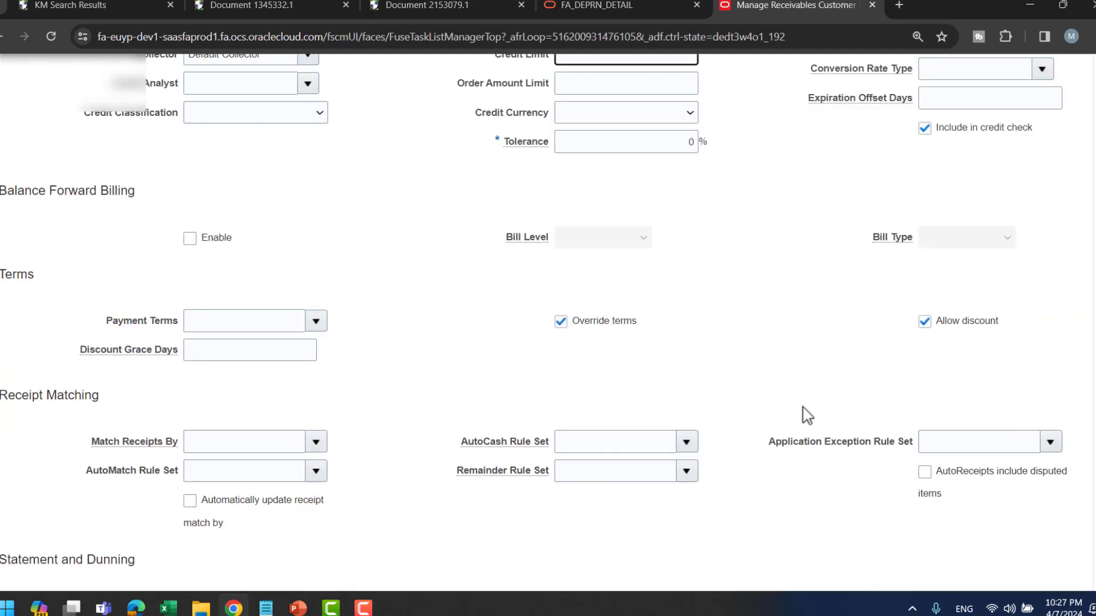
scroll(806, 415, "up", 4)
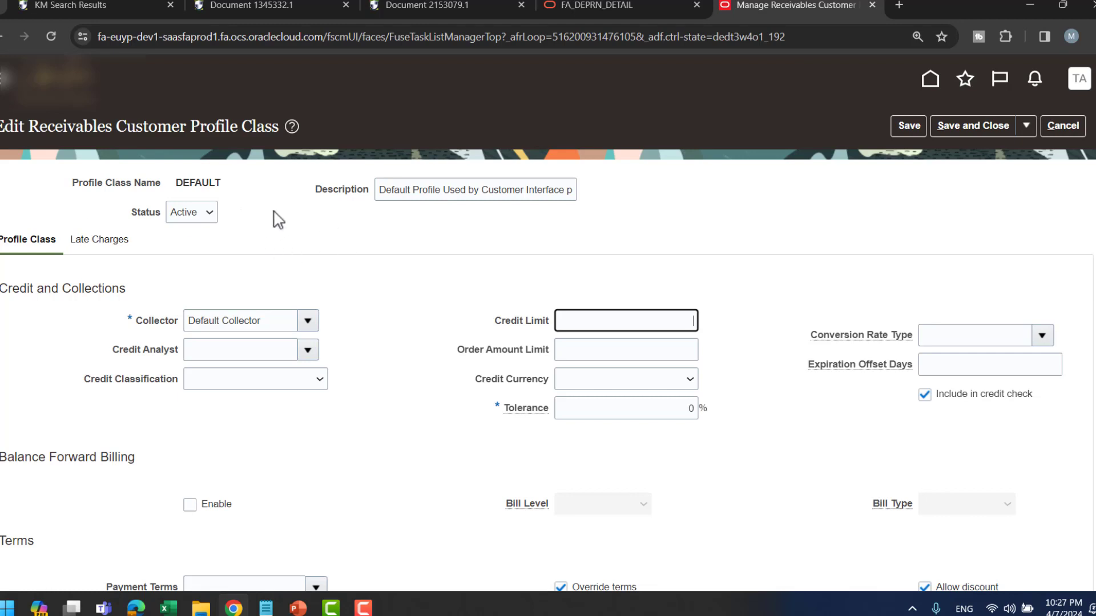
- Enable late charges, review the calculation method and charge reduction options, then disable them again
left_click(98, 245)
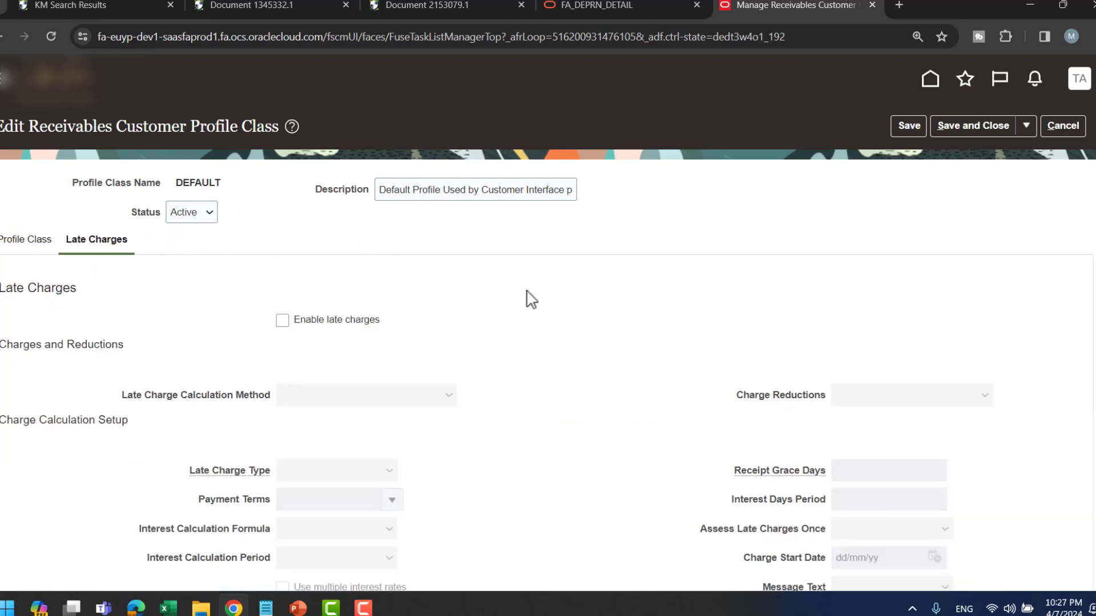
scroll(570, 309, "down", 3)
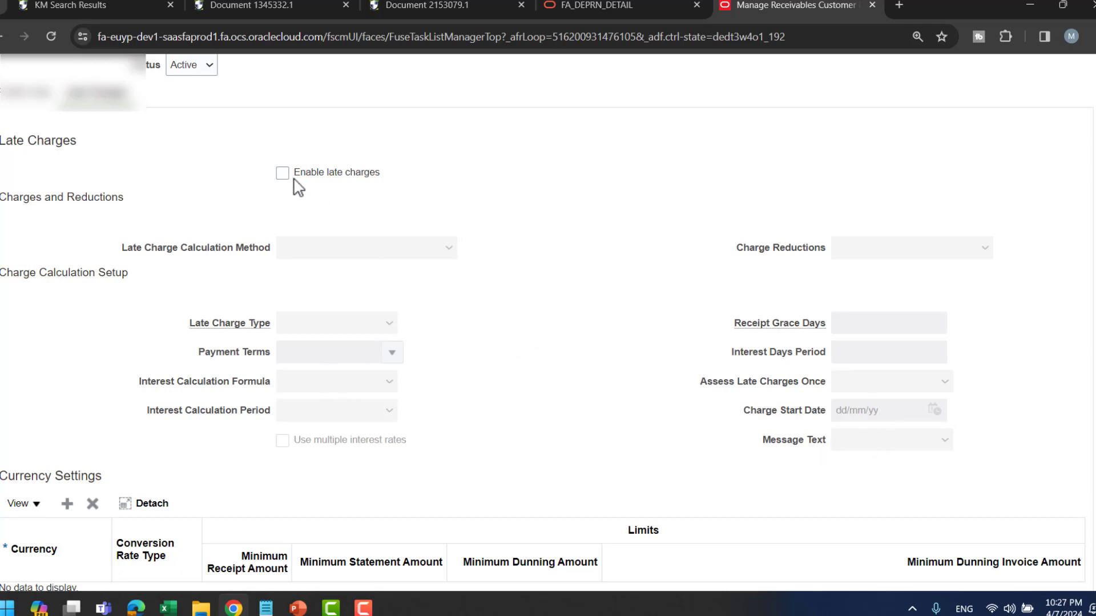
left_click(349, 173)
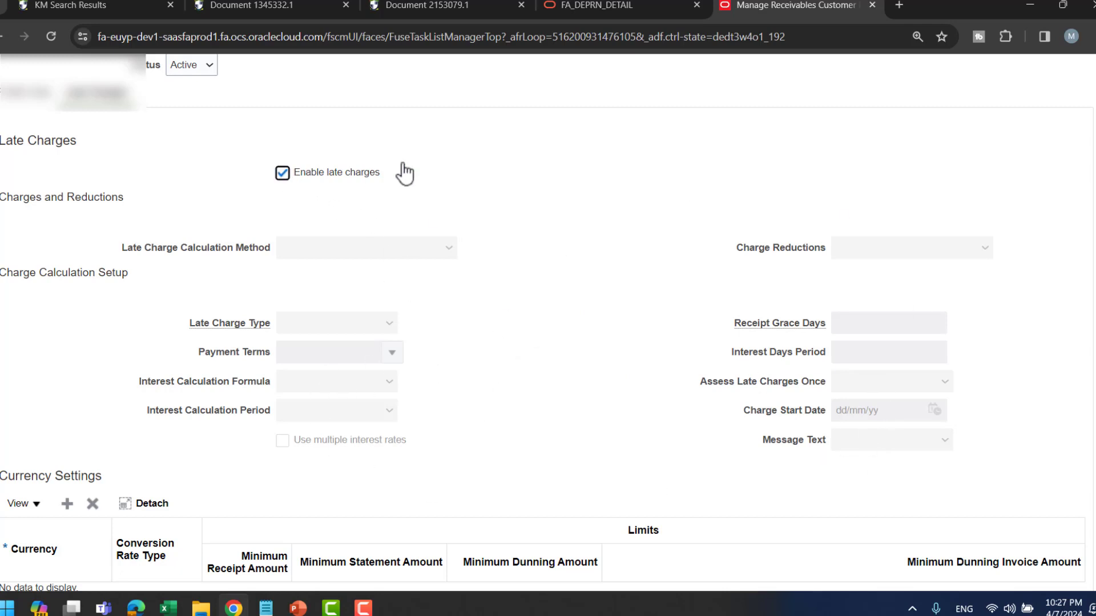
left_click(355, 255)
left_click(875, 255)
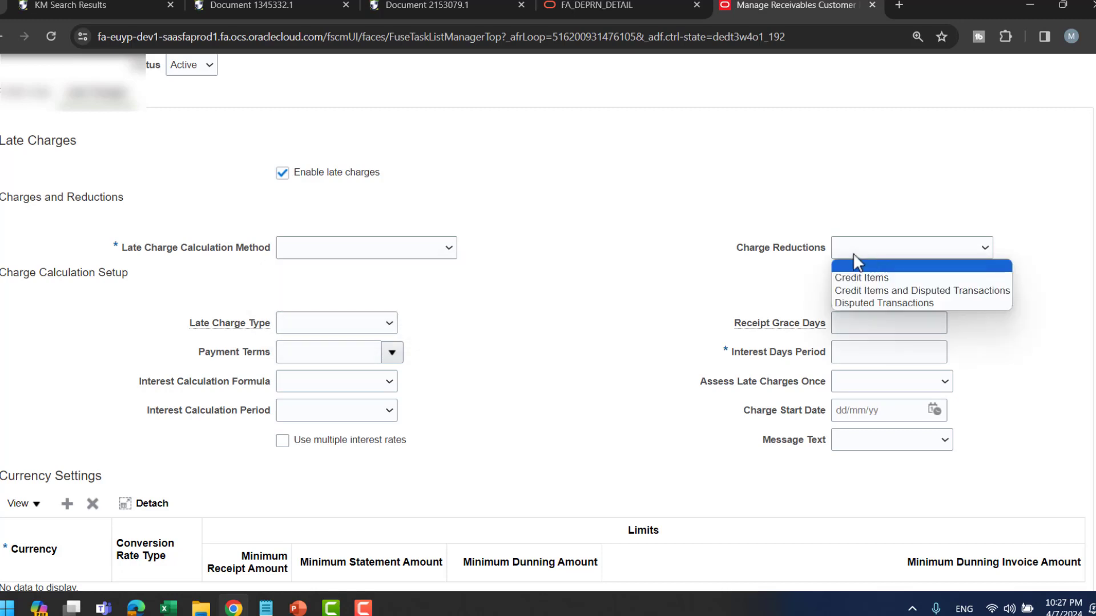
scroll(529, 422, "down", 1)
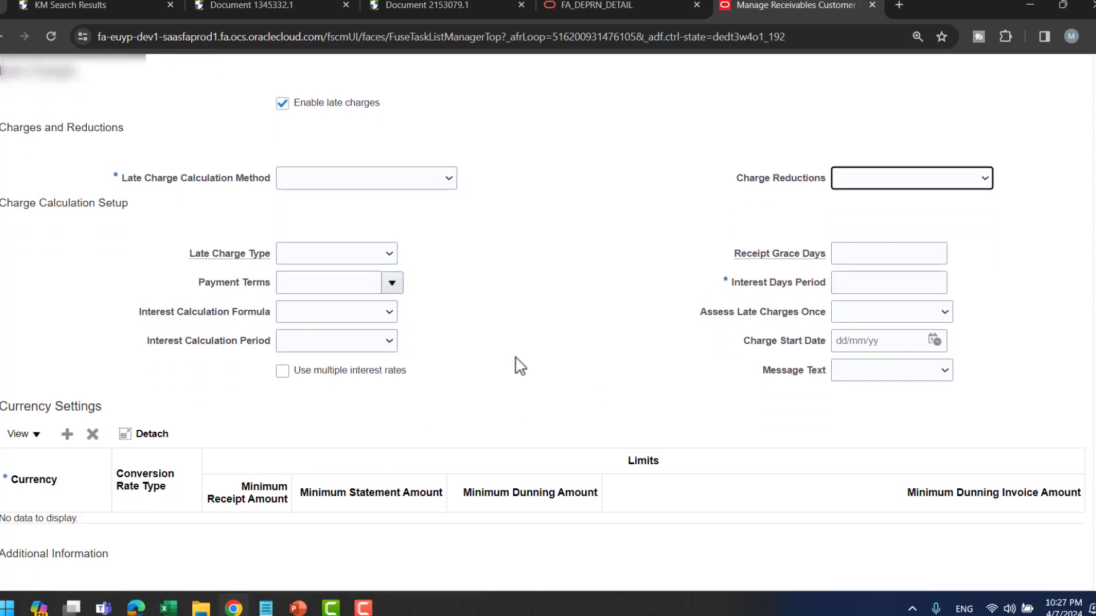
scroll(327, 264, "up", 2)
left_click(301, 256)
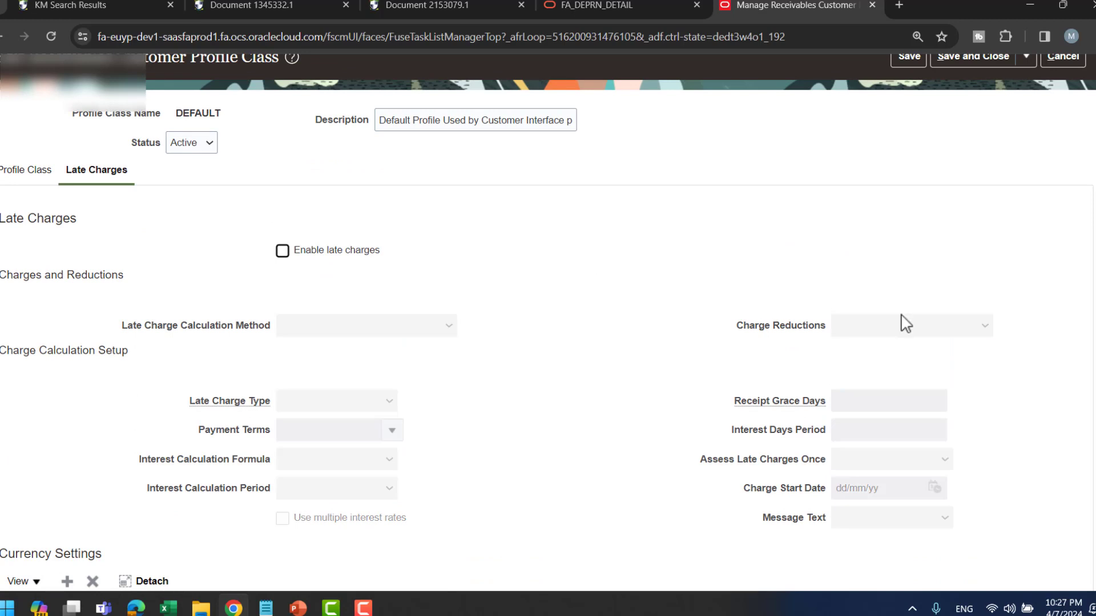
- Leave the profile class and reveal the Manage Transaction Types slide bullet
scroll(830, 318, "up", 1)
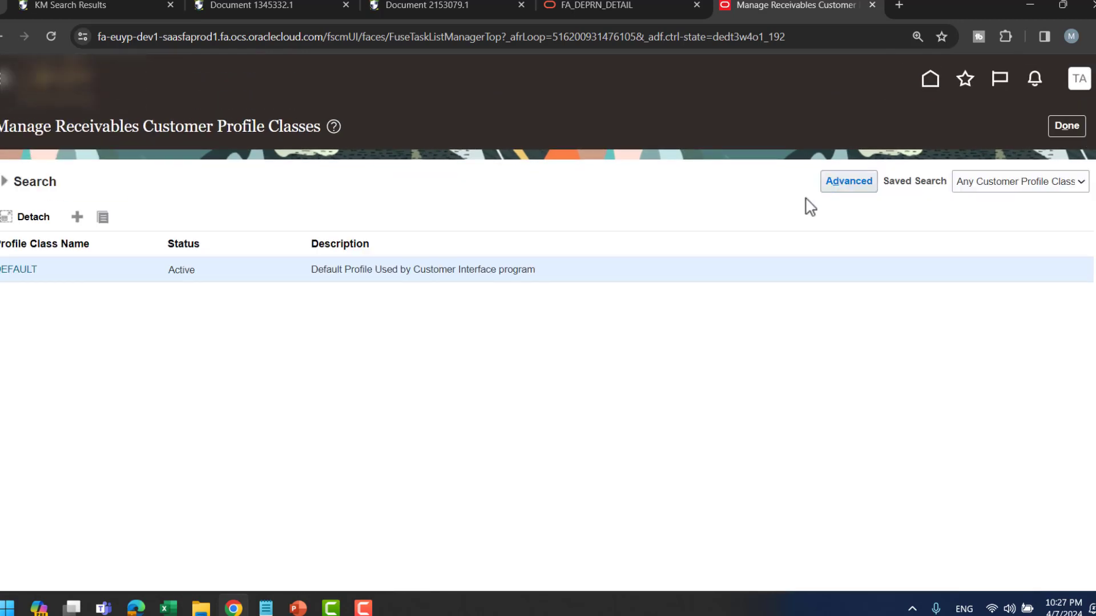
left_click(1066, 126)
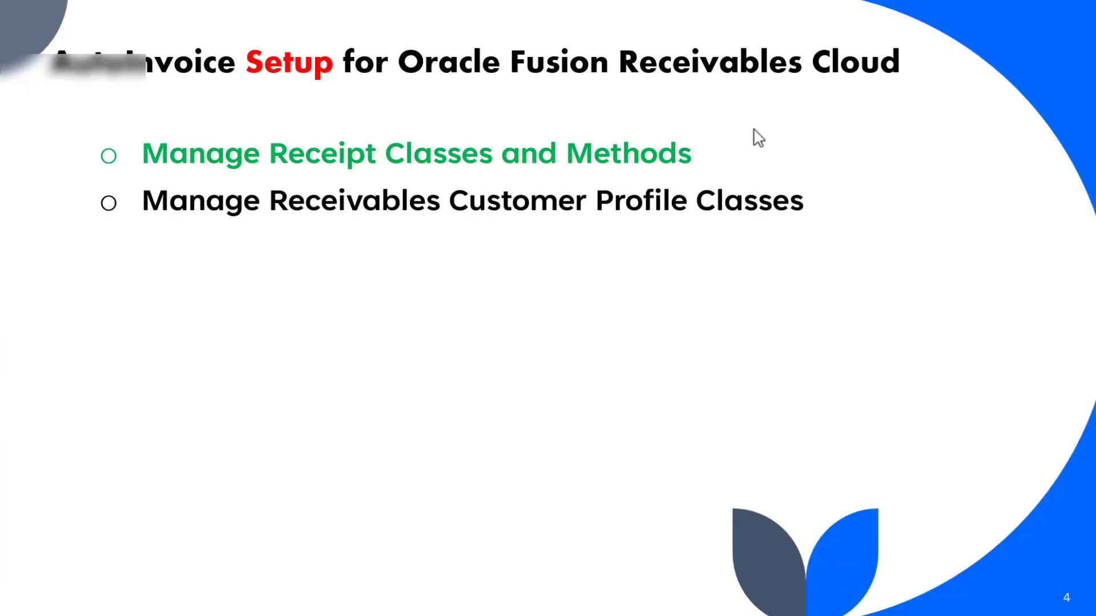
left_click(754, 130)
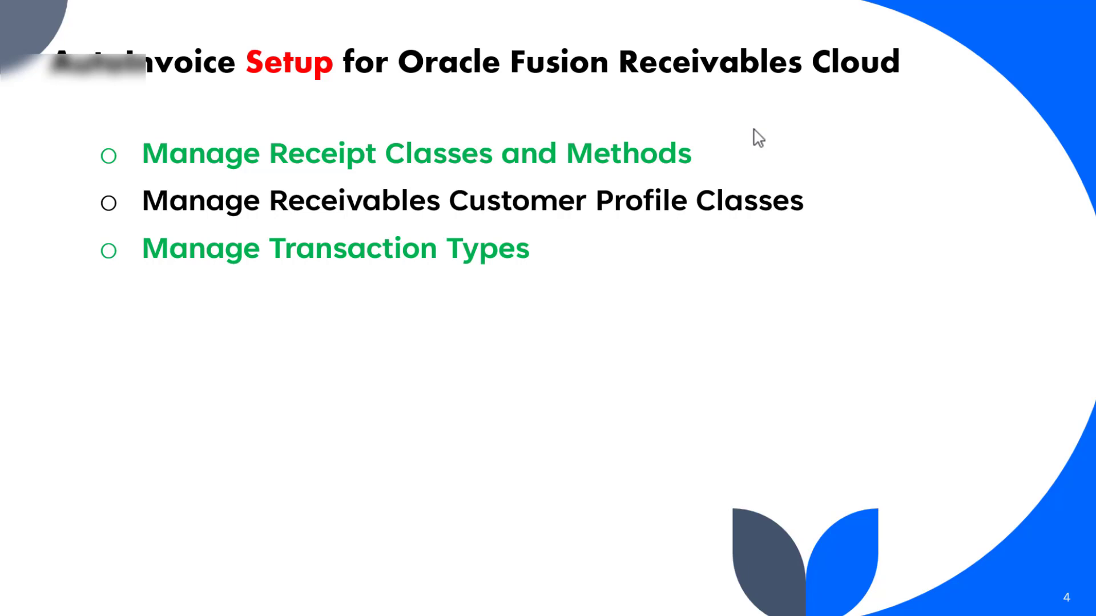
- Reveal the Create Customer bullet on the setup slide and switch back to the browser
left_click(753, 130)
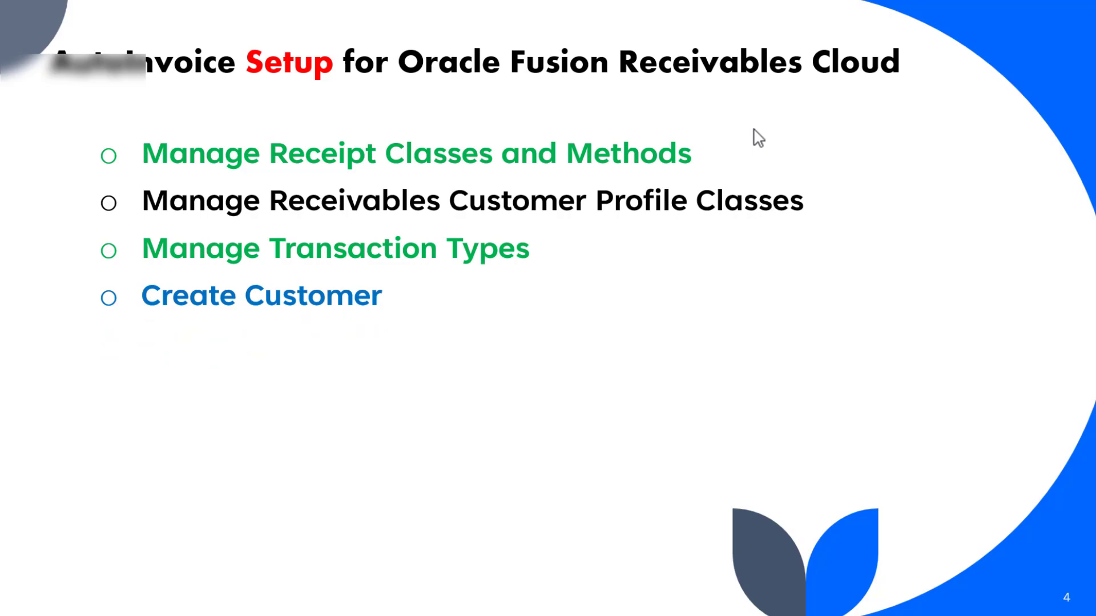
key("alt+Tab")
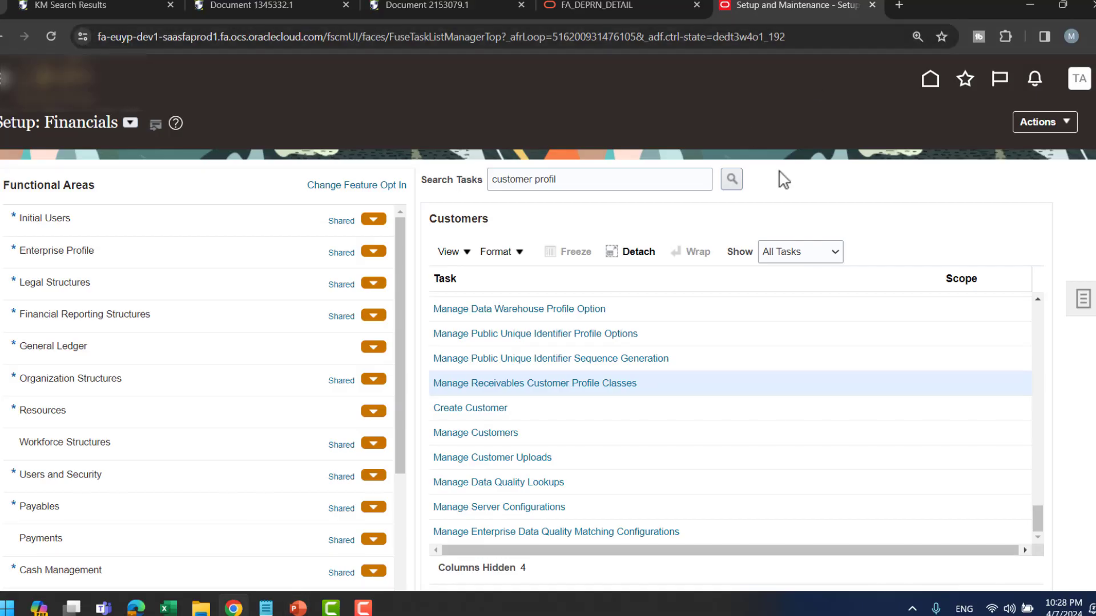
- Go from the task search to the home page and switch to the Receivables area
triple_click(651, 188)
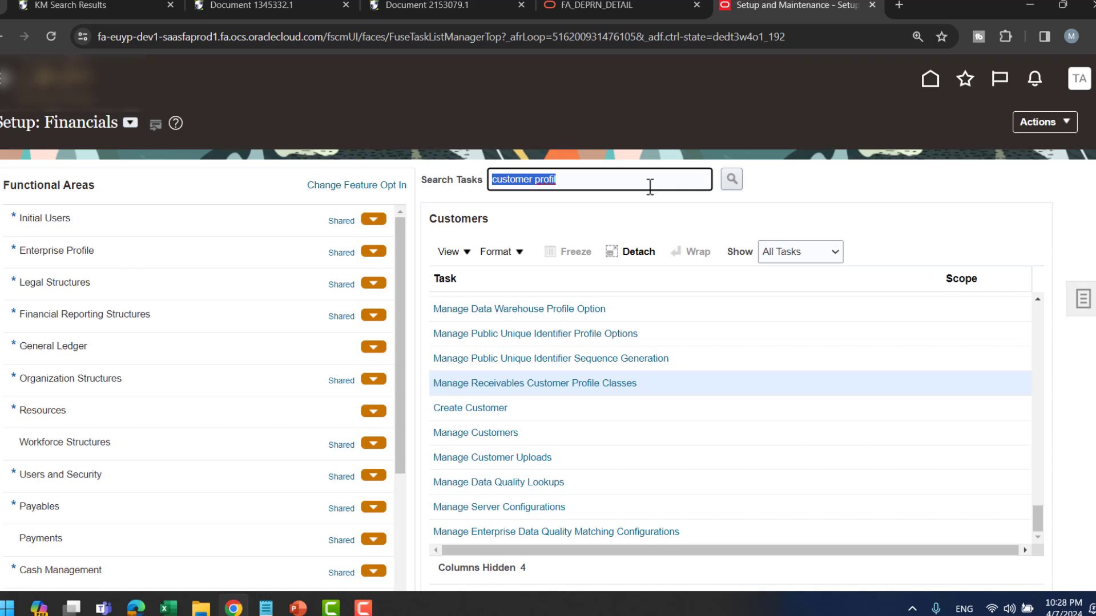
left_click(929, 82)
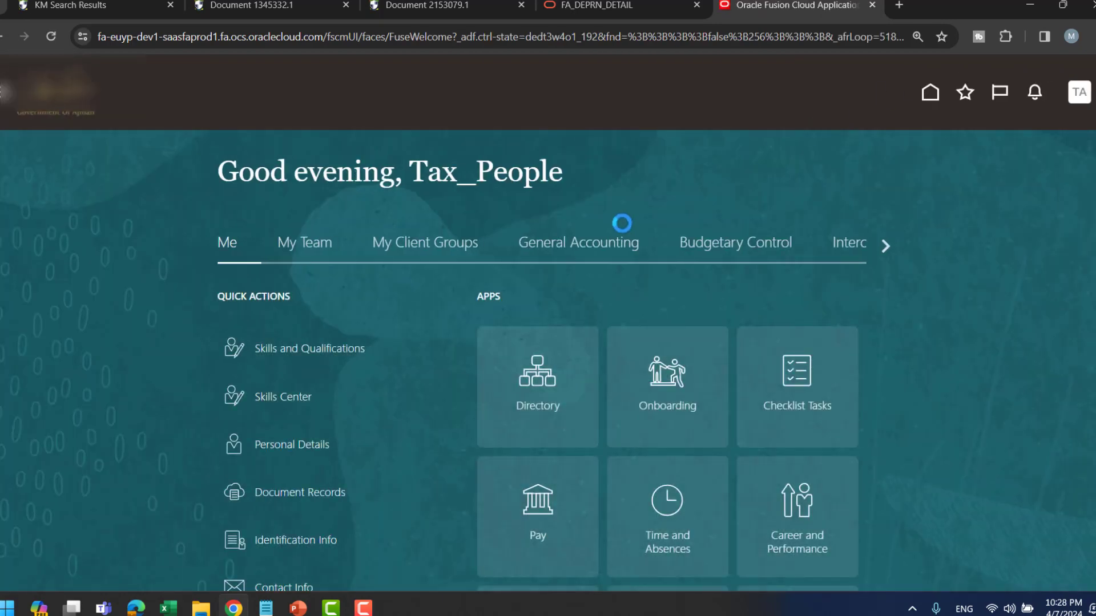
left_click(886, 246)
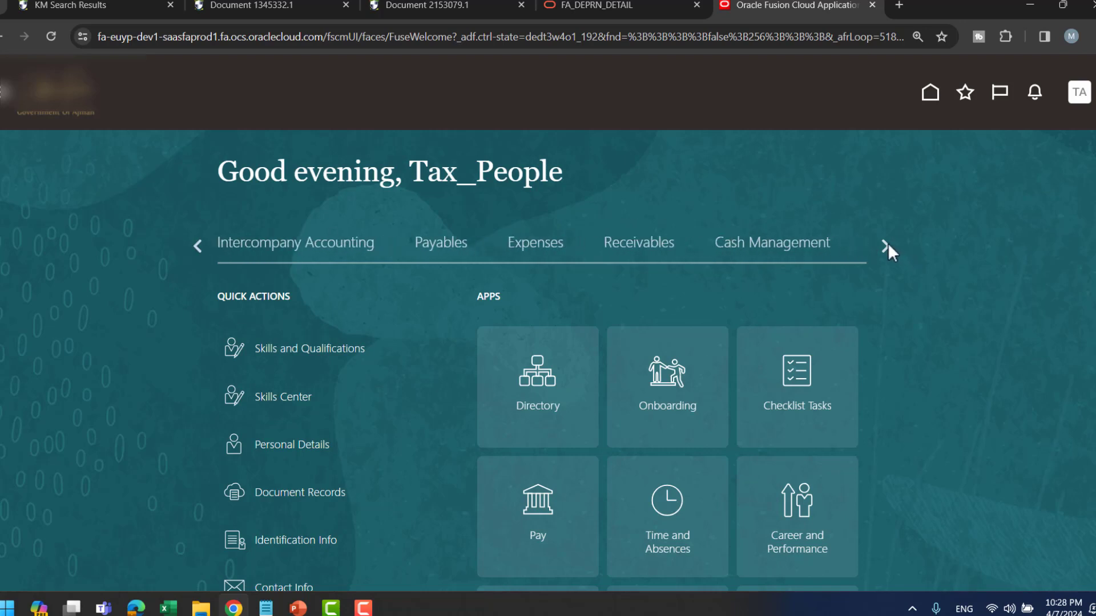
left_click(632, 245)
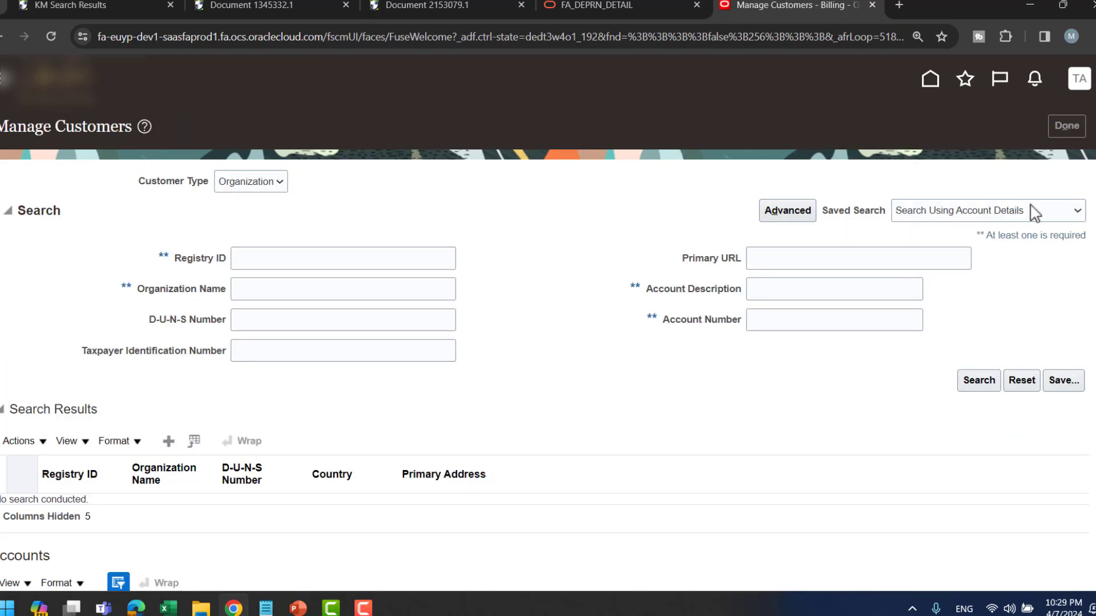
- Start a new customer from the Tasks list, keeping Organization as the customer type
left_click(1082, 243)
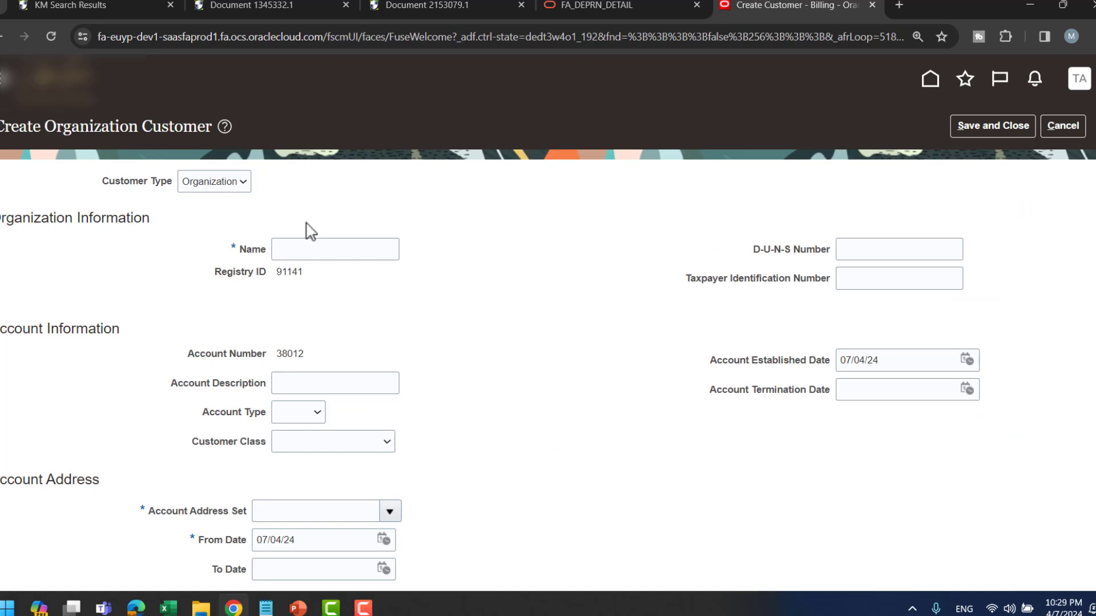
left_click(224, 183)
left_click(240, 226)
scroll(619, 240, "down", 3)
- Step through Name, Account Description, Account Type and Account Established Date, leaving them unchanged
left_click(314, 100)
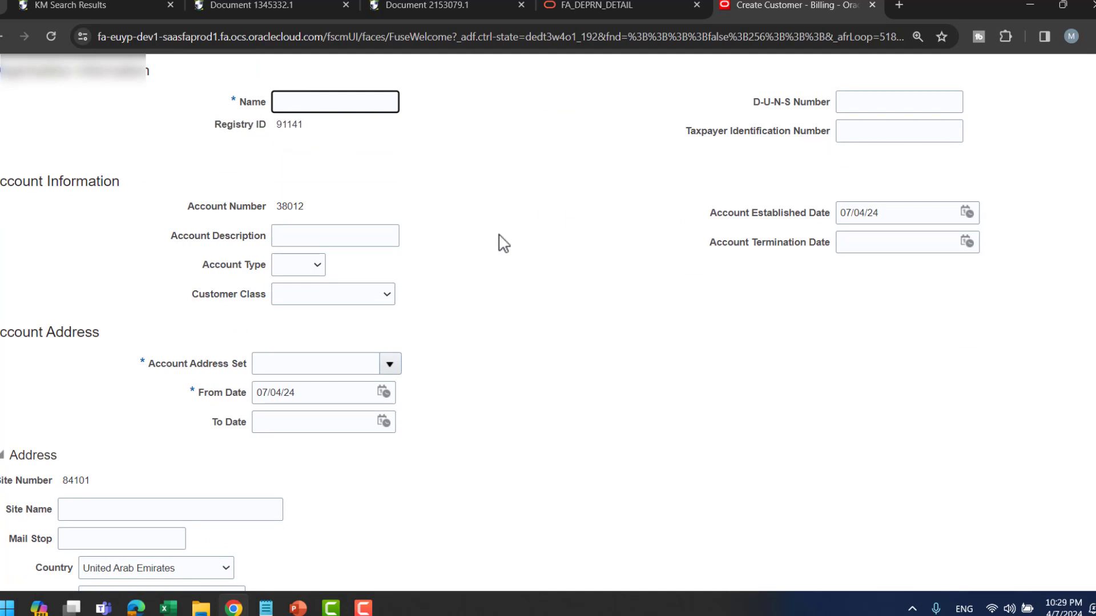
scroll(457, 238, "down", 2)
left_click(361, 165)
left_click(314, 194)
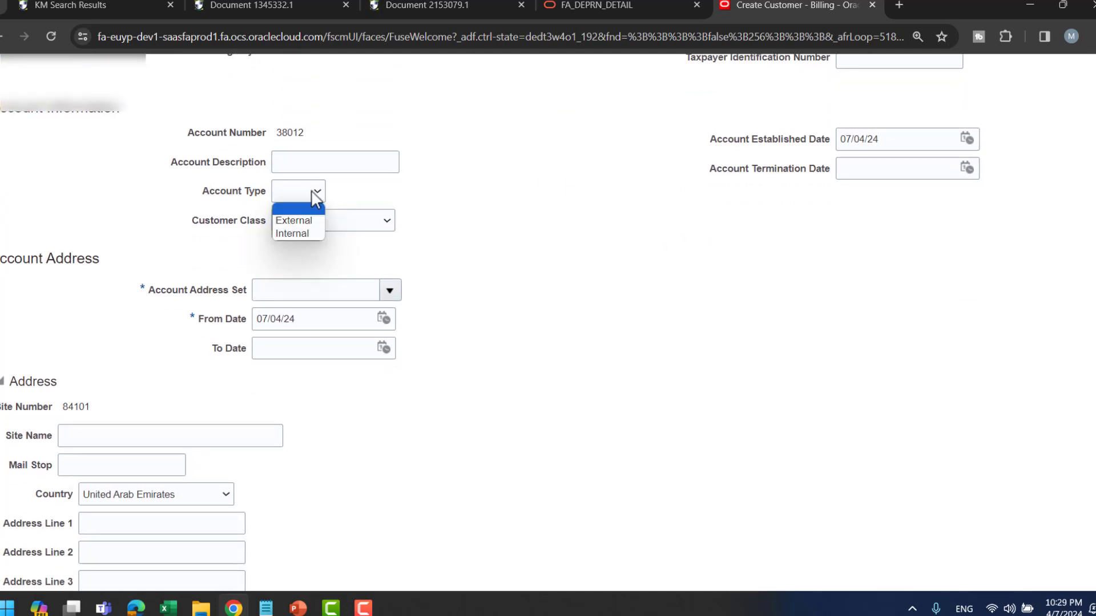
left_click(759, 264)
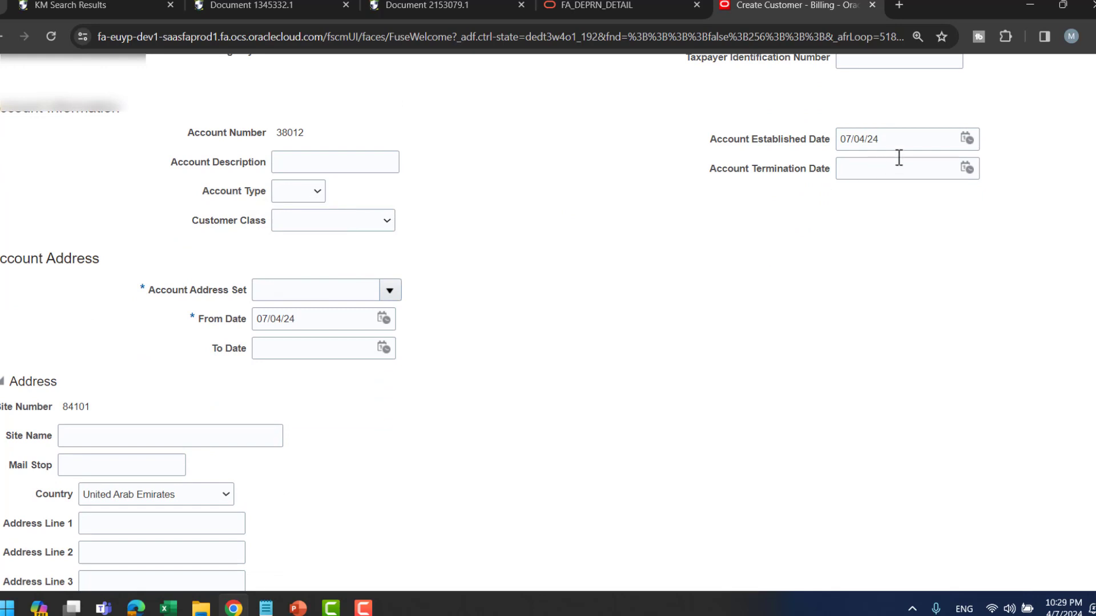
left_click(902, 144)
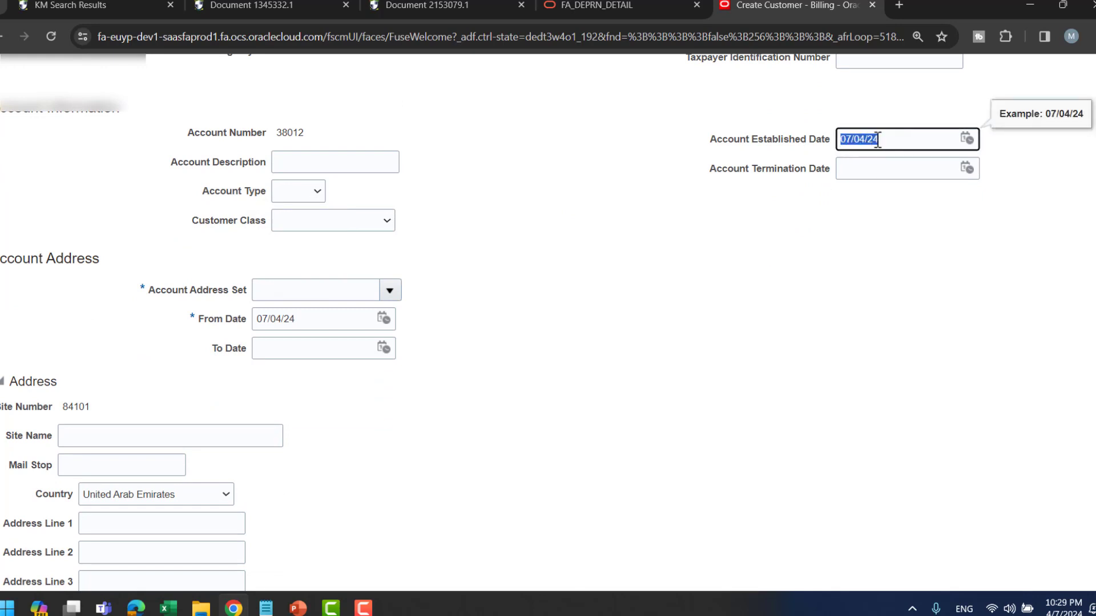
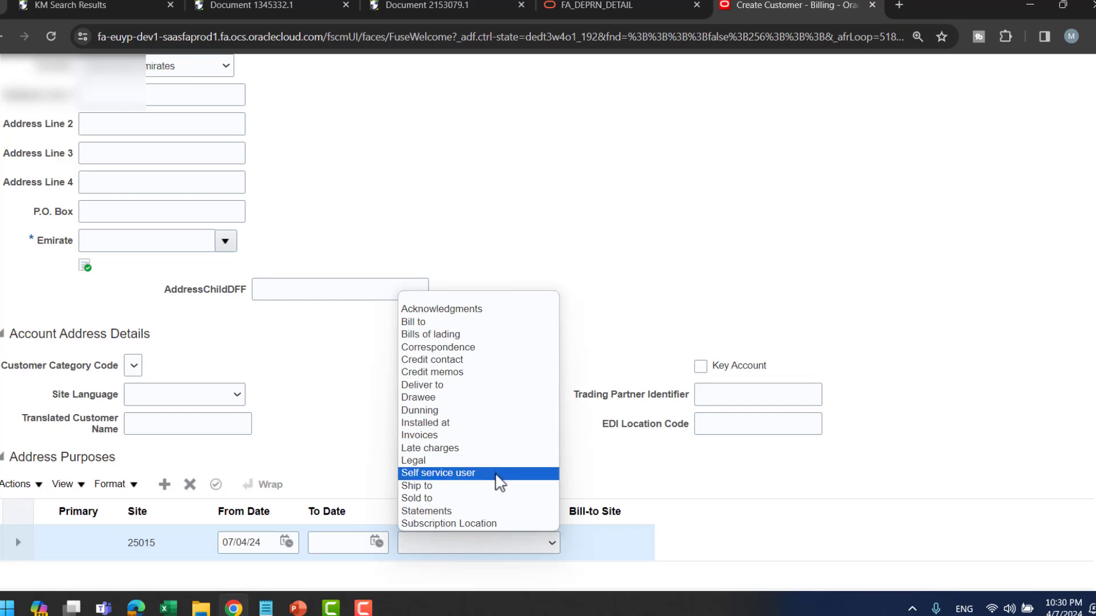
- Close the Address Purpose dropdown without choosing a value and scroll back up the customer form
left_click(640, 246)
scroll(1090, 283, "up", 9)
- Show the Manage Receivables System Options bullet on the AutoInvoice Setup slide
key("alt+Tab")
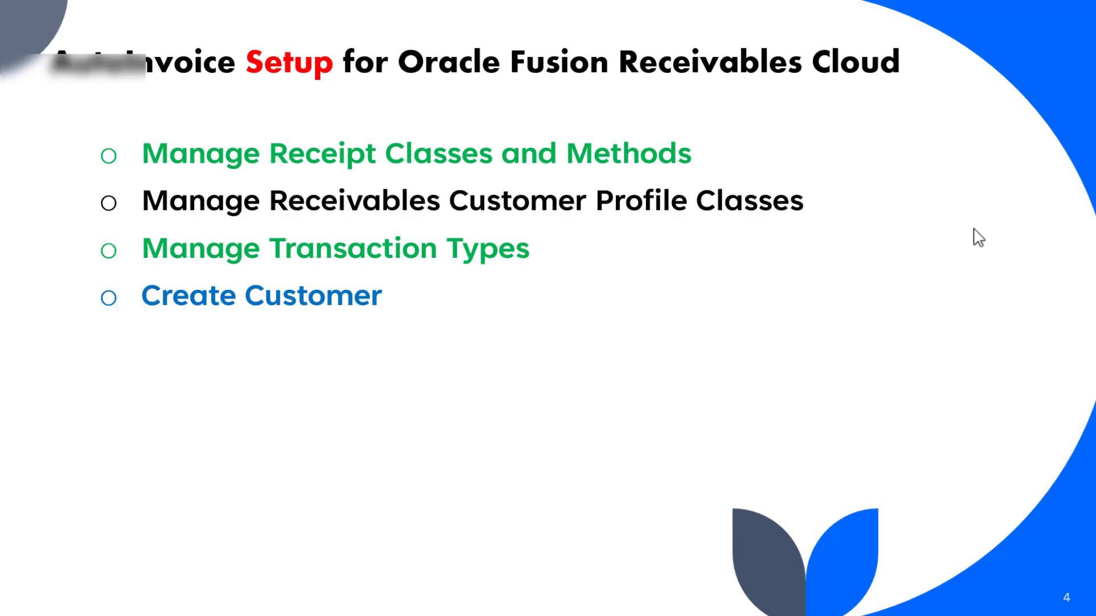
left_click(734, 207)
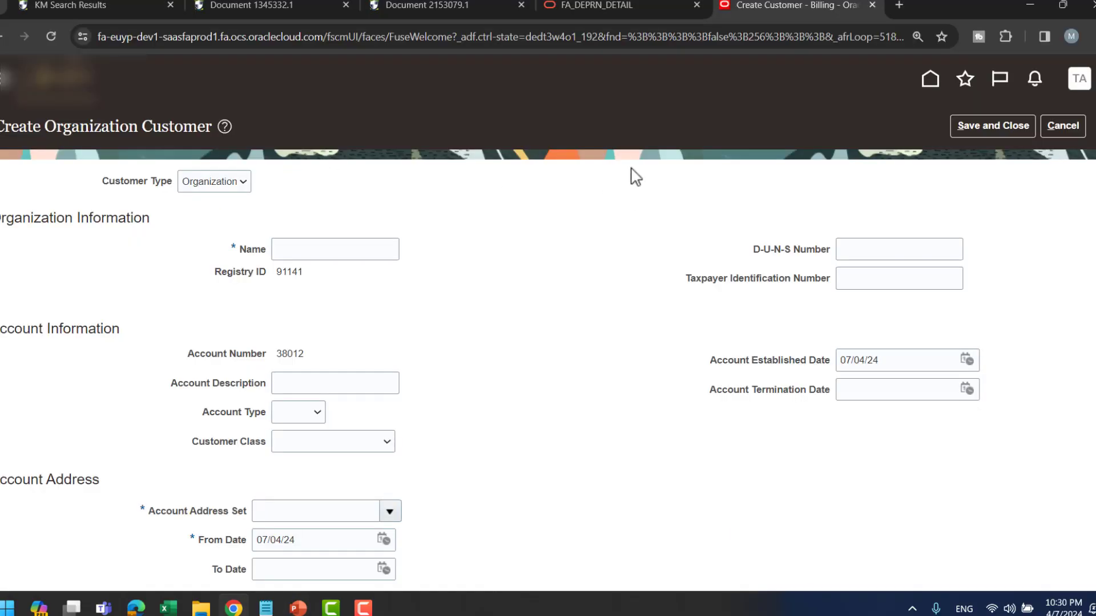
- Discard the unsaved customer and go from the home page to Setup and Maintenance
left_click(1070, 137)
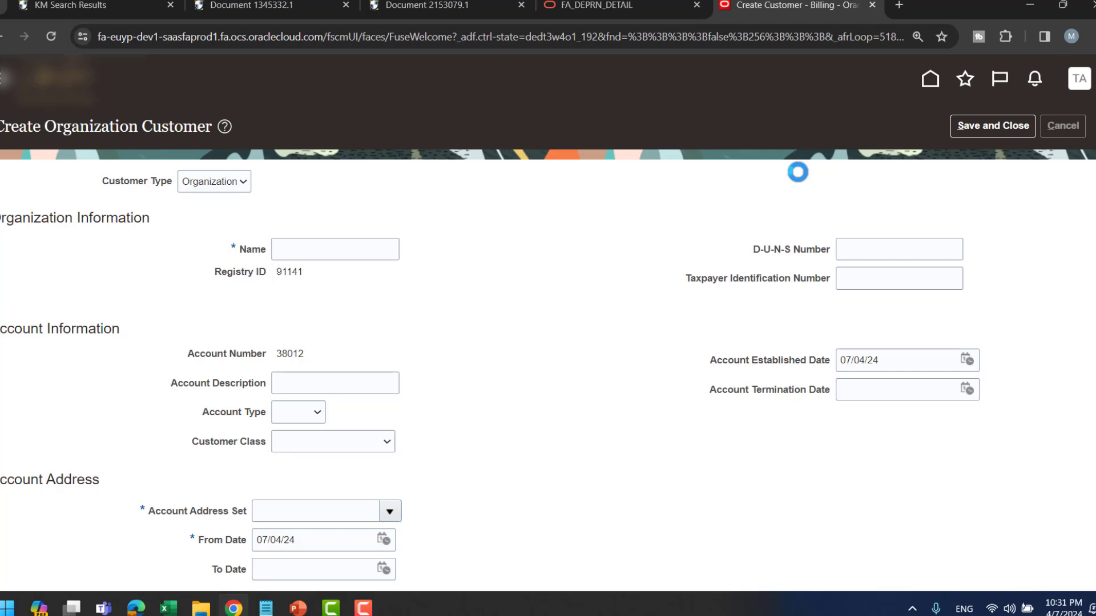
left_click(930, 85)
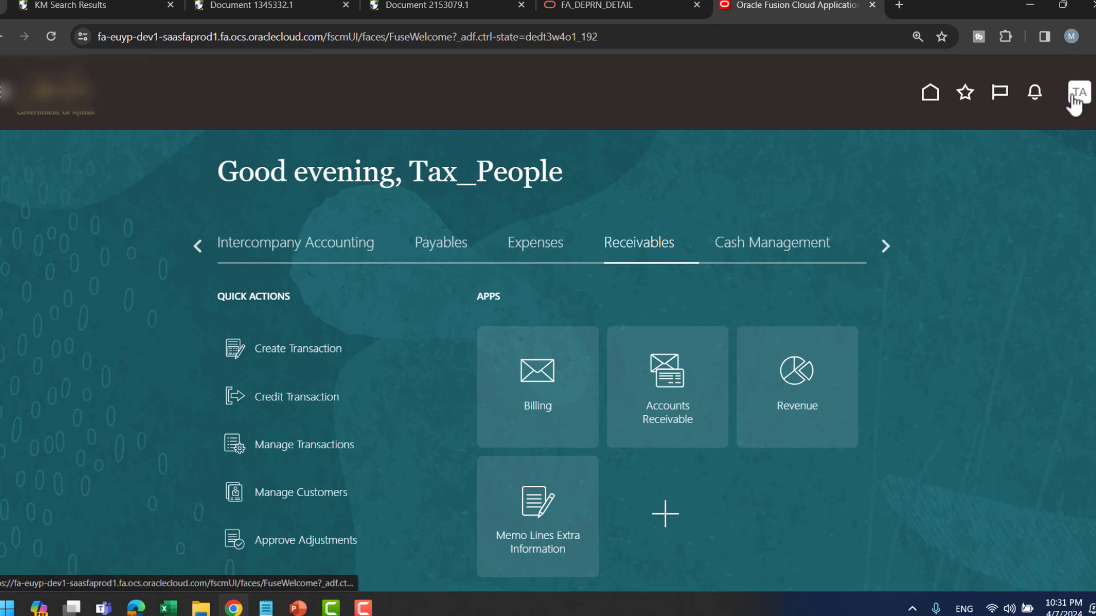
left_click(1073, 98)
left_click(811, 337)
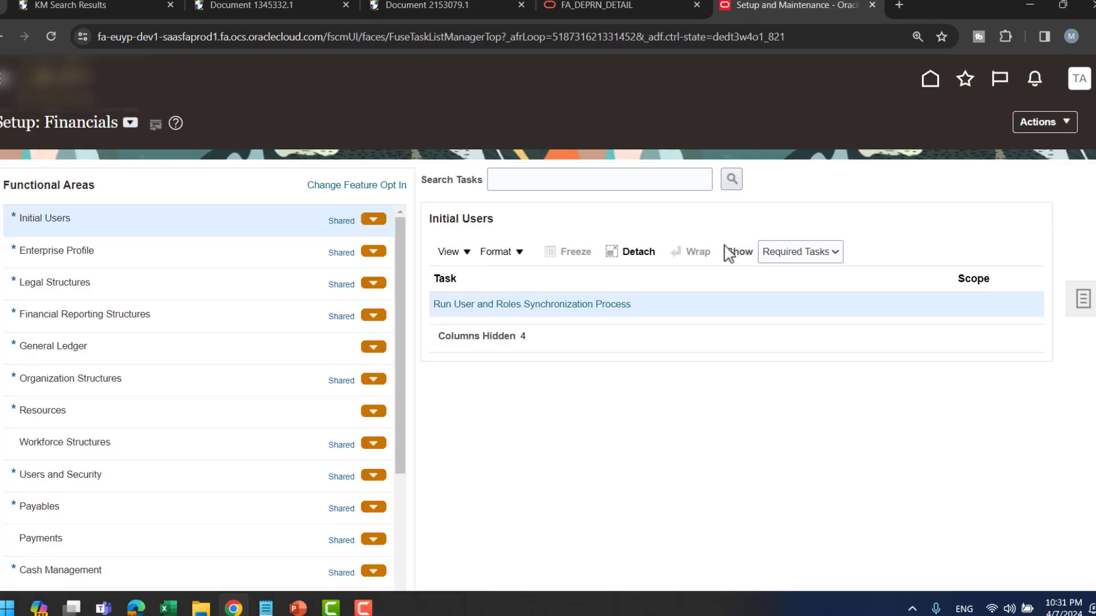
- Search setup tasks for 'recivab', then 'recivays', both returning no tasks
left_click(591, 184)
type("recivables syste")
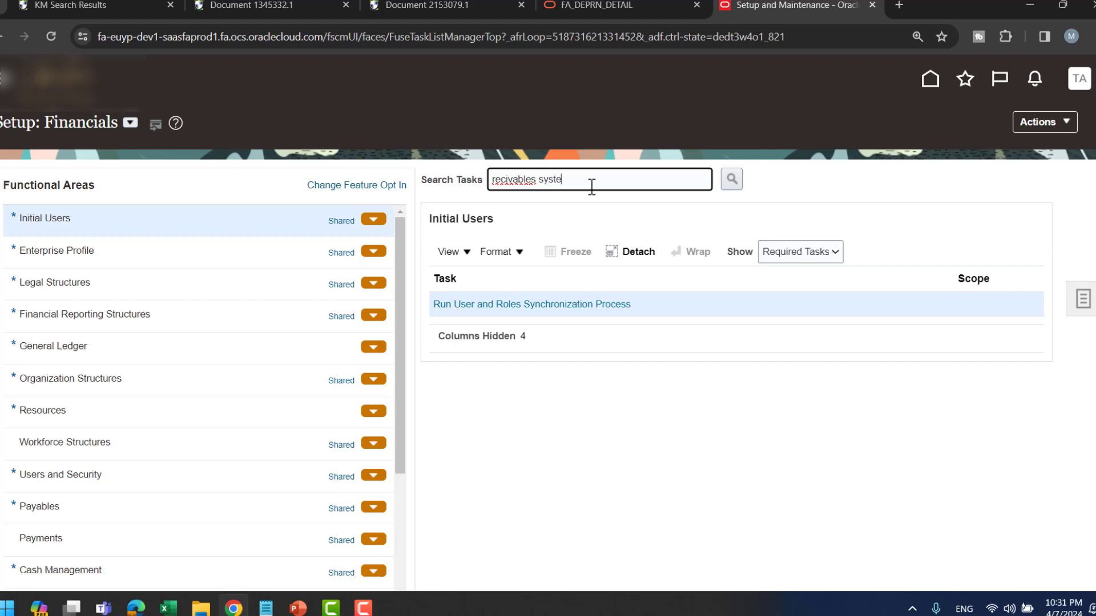
key("Return")
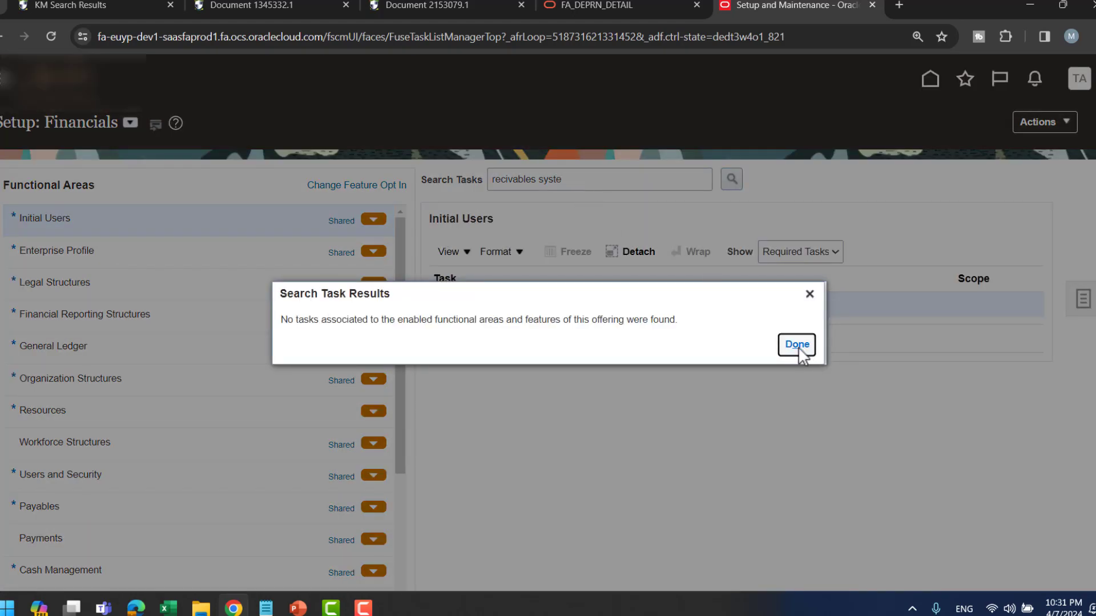
left_click(798, 345)
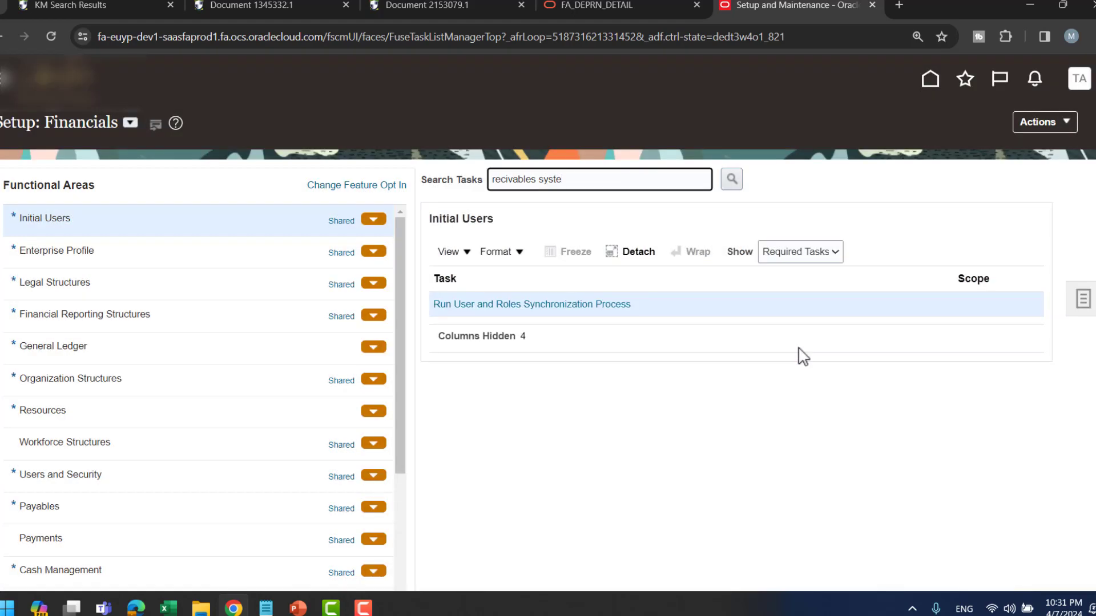
key("BackSpace")
key("BackSpace")
key("BackSpace")
key("BackSpace")
type("ys")
key("Return")
left_click(795, 345)
- Search tasks for 'receivables stst' and open Manage Receivables System Options
key("BackSpace")
key("BackSpace")
key("BackSpace")
key("BackSpace")
key("BackSpace")
key("BackSpace")
key("BackSpace")
key("BackSpace")
key("BackSpace")
key("BackSpace")
key("BackSpace")
key("BackSpace")
type("receiv")
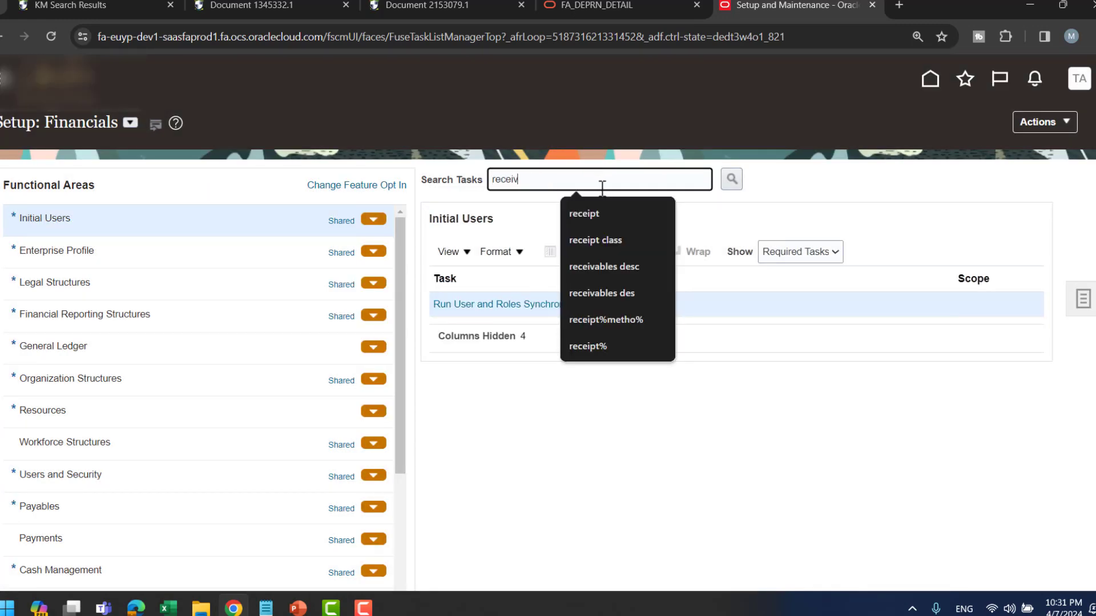
type("ables st")
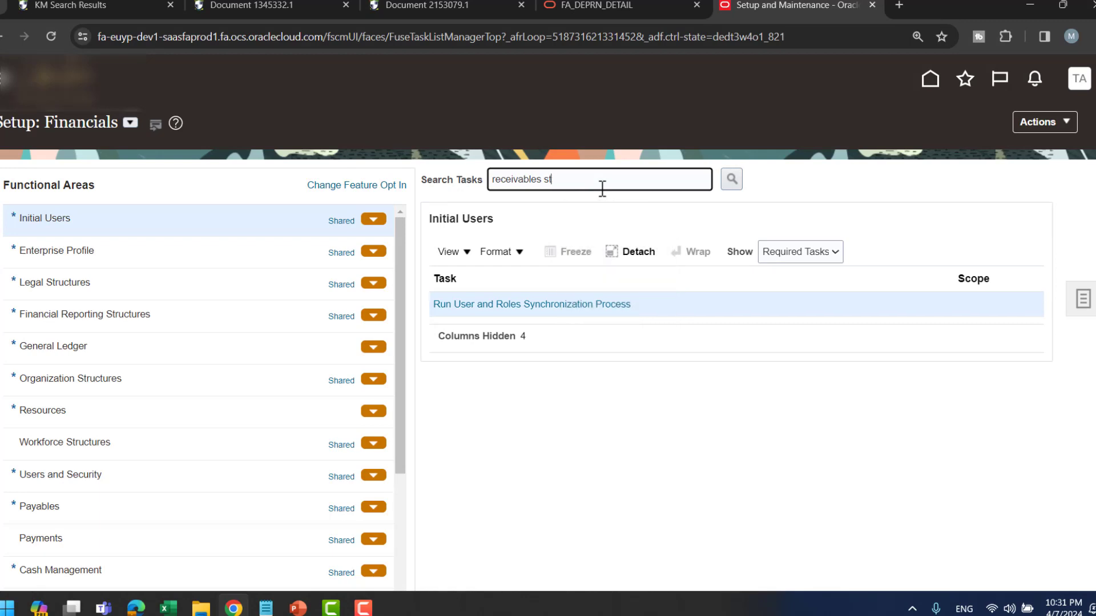
key("BackSpace")
type("yst")
key("Return")
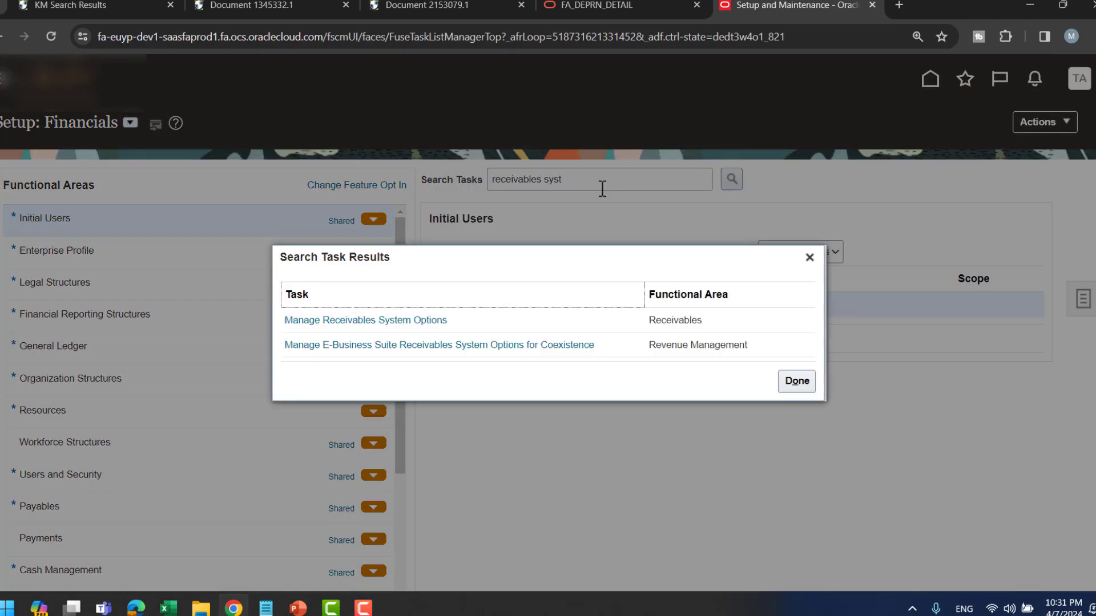
left_click(402, 321)
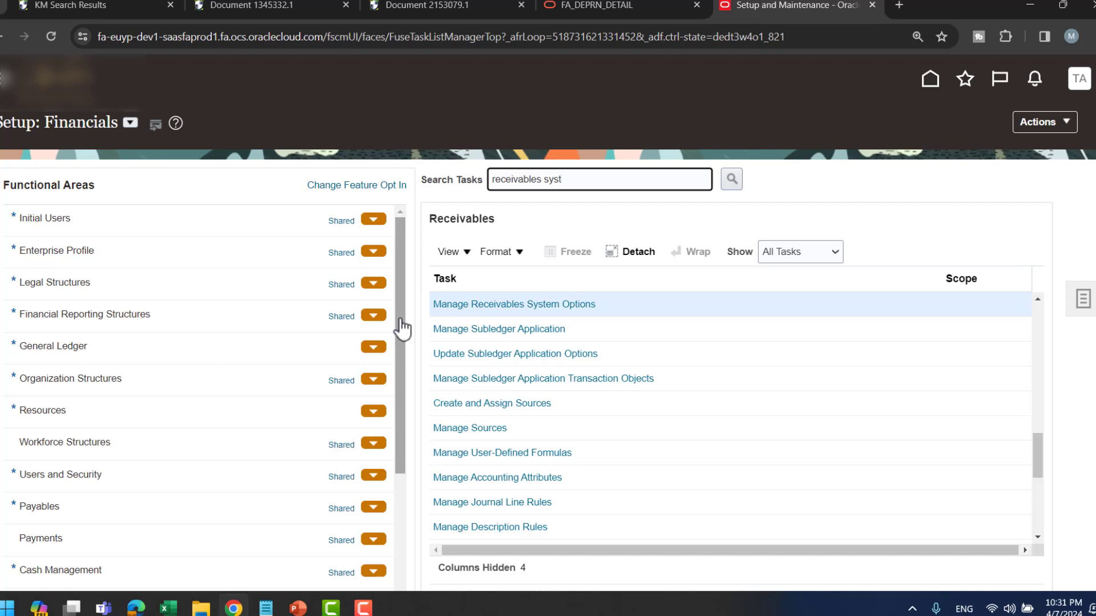
left_click(489, 314)
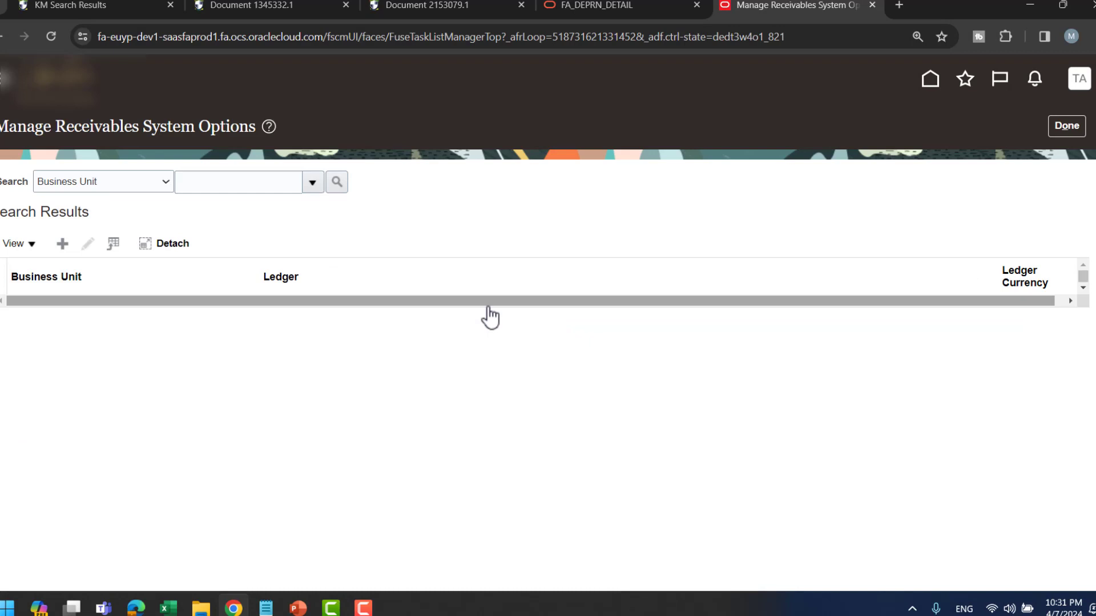
- Search system options for the TD business unit and select its result row
left_click(313, 192)
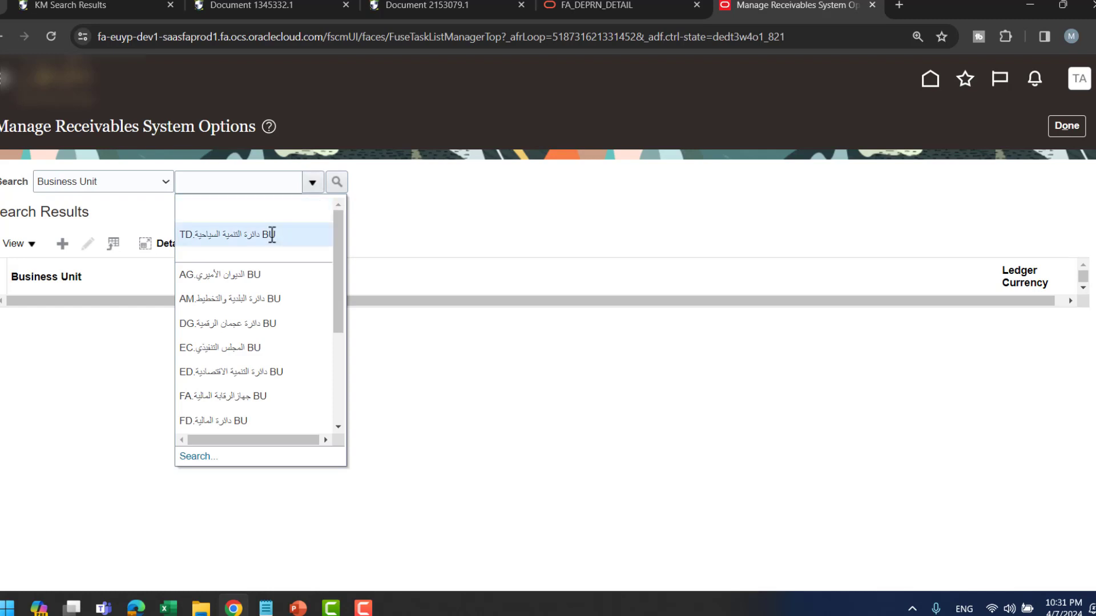
left_click(275, 232)
left_click(337, 182)
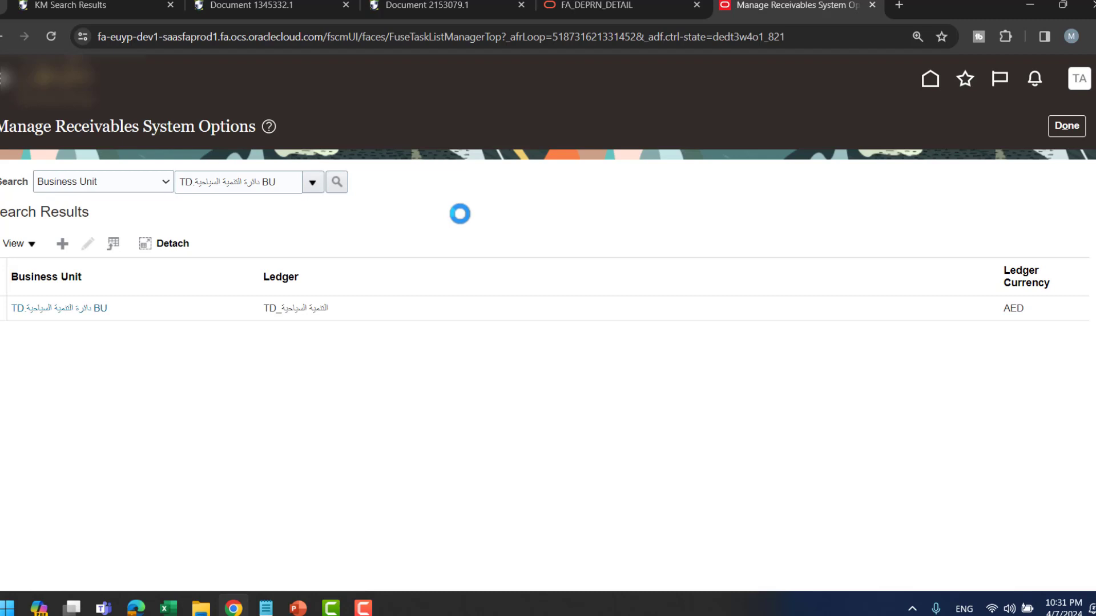
left_click(342, 309)
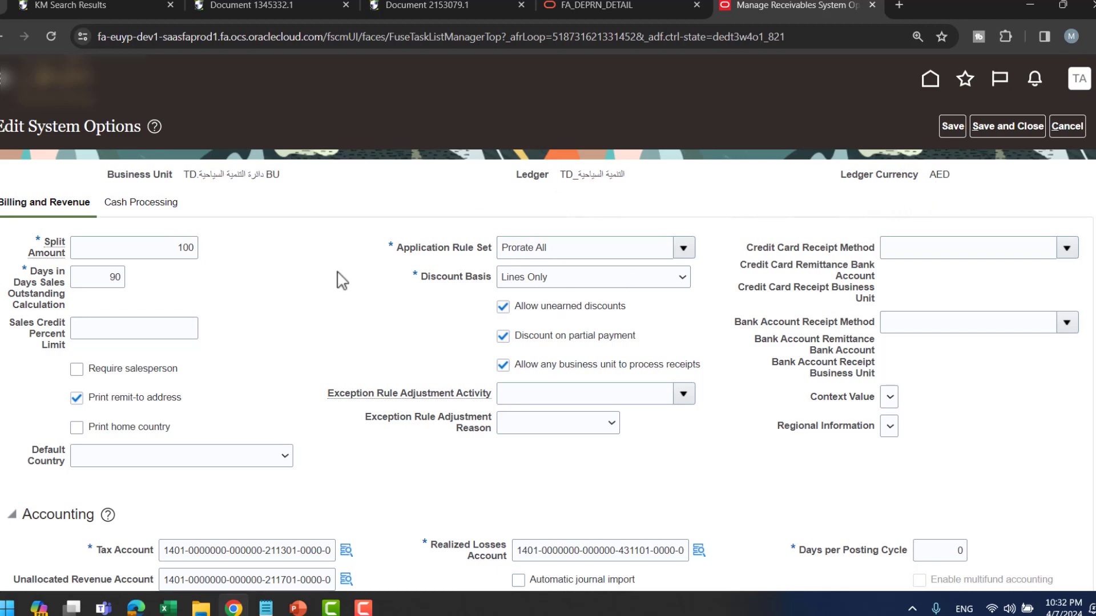
scroll(308, 265, "down", 1)
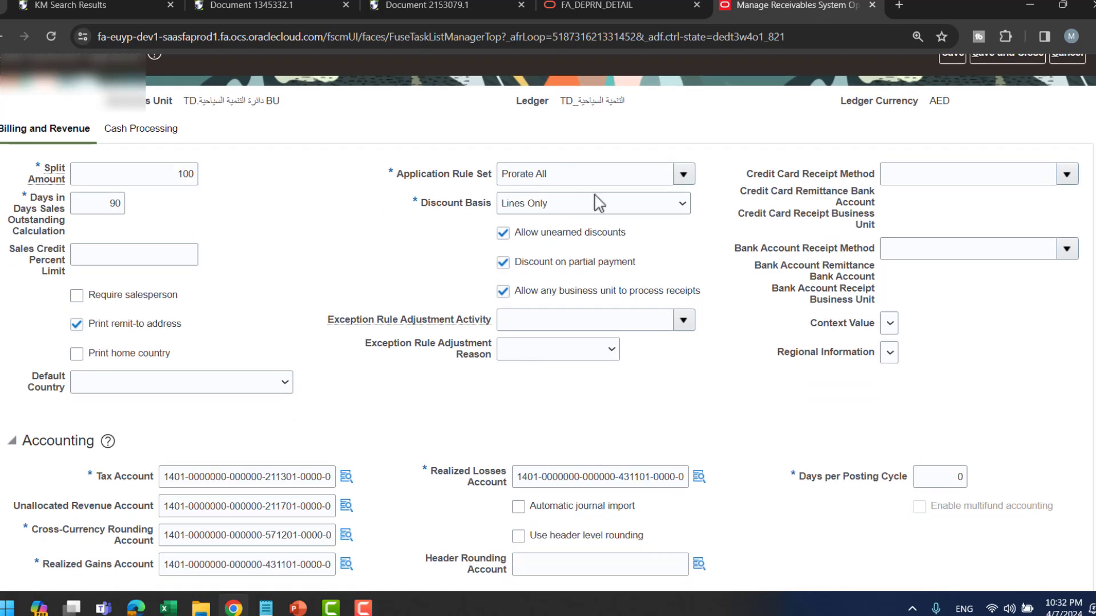
left_click(682, 174)
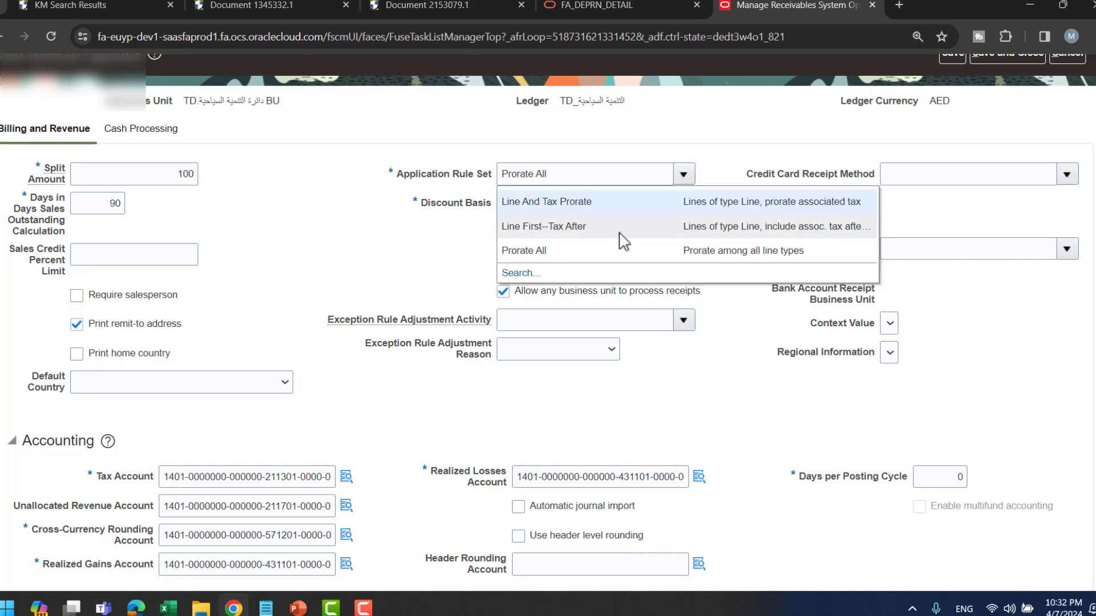
left_click(407, 251)
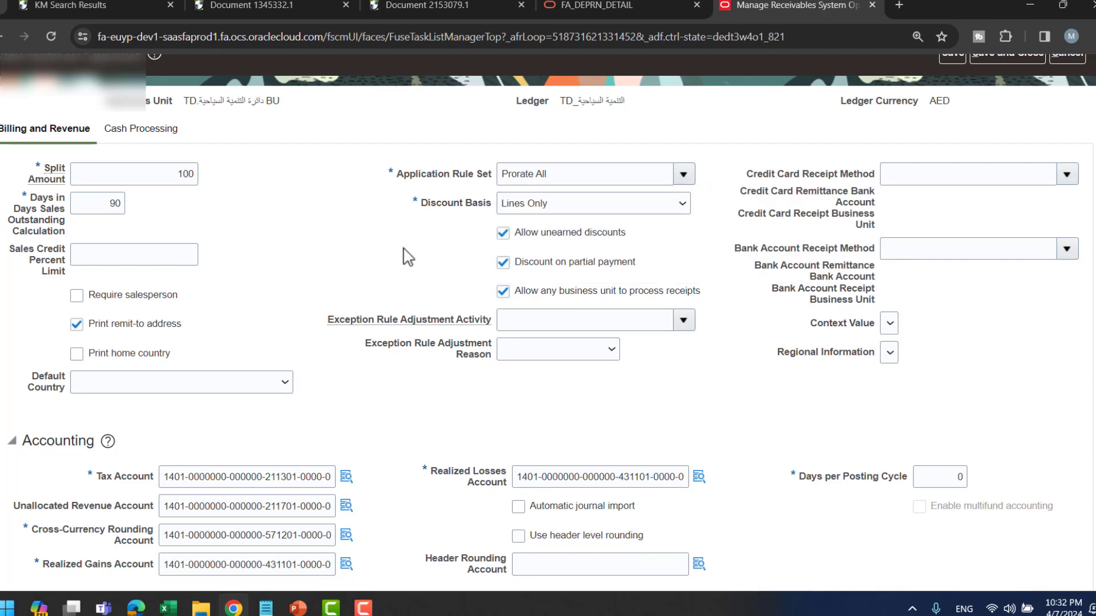
left_click(612, 205)
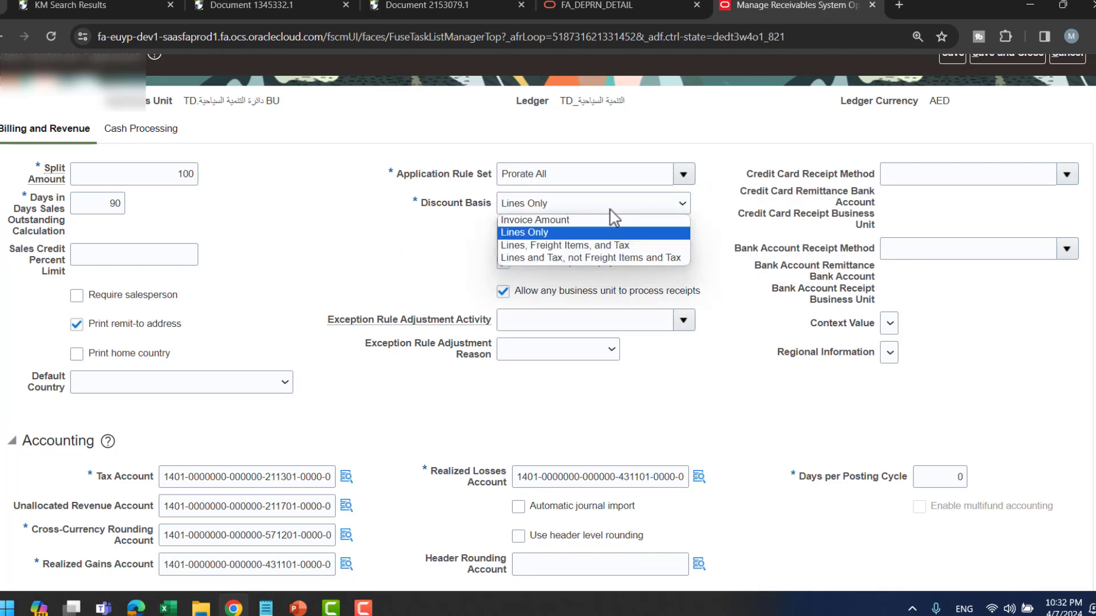
left_click(399, 260)
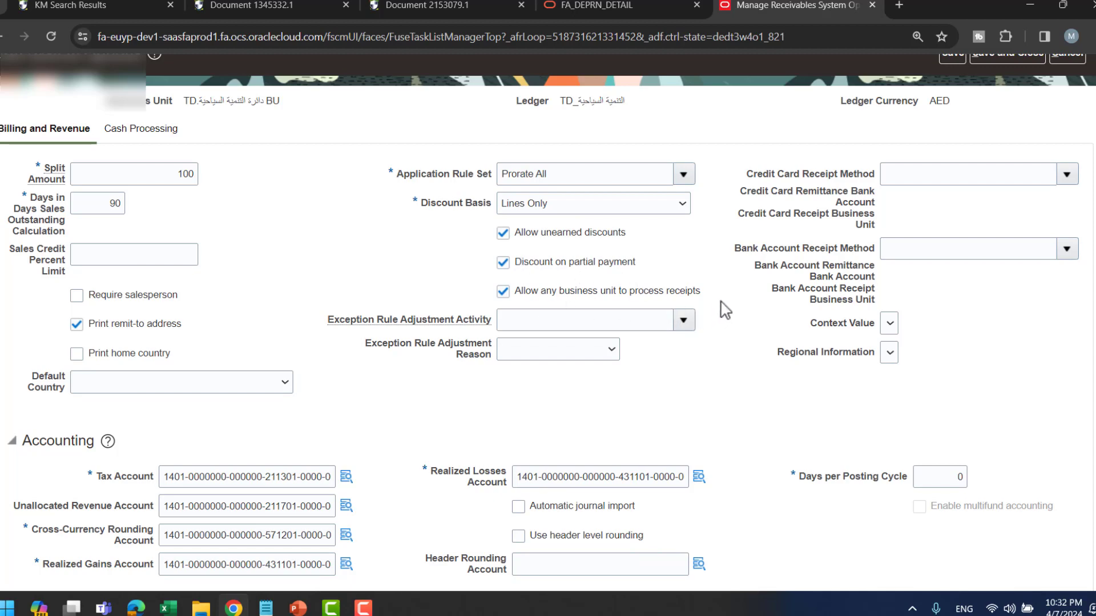
scroll(725, 310, "down", 1)
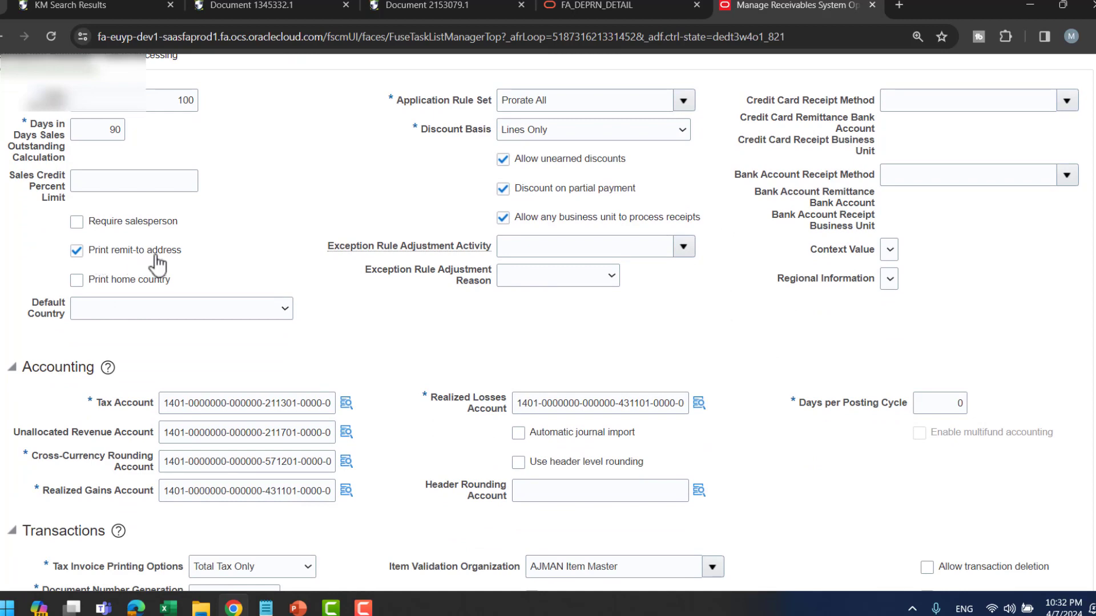
scroll(366, 291, "down", 2)
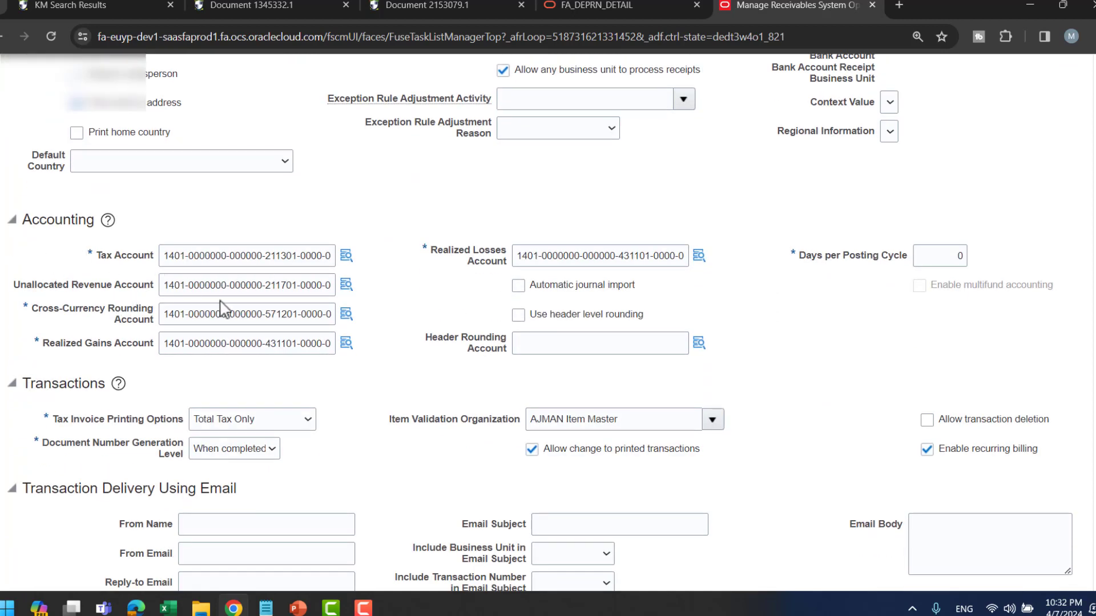
scroll(851, 333, "down", 4)
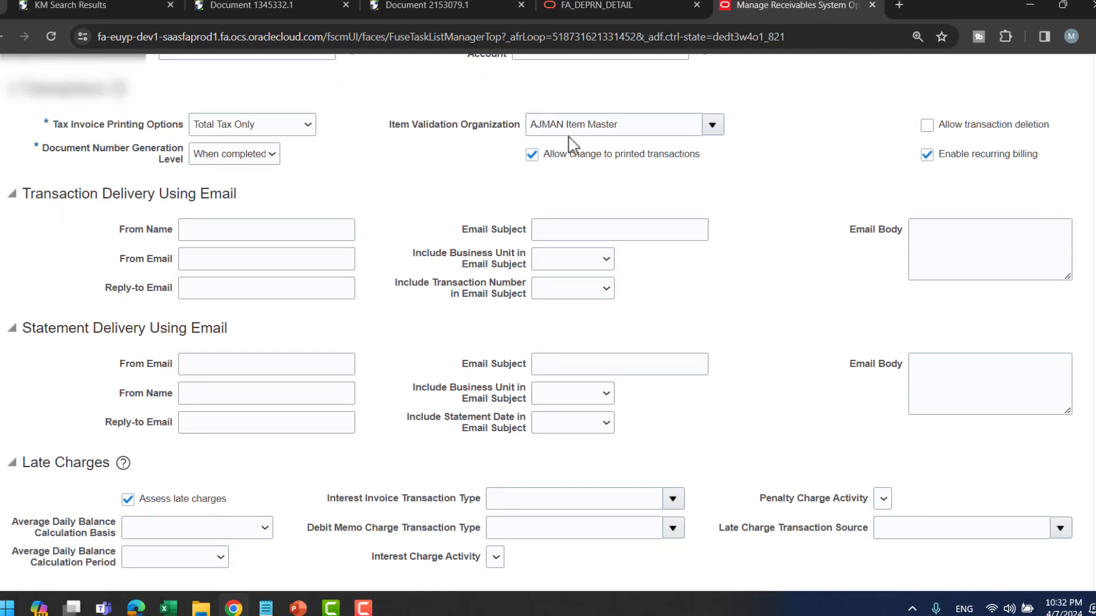
left_click(273, 130)
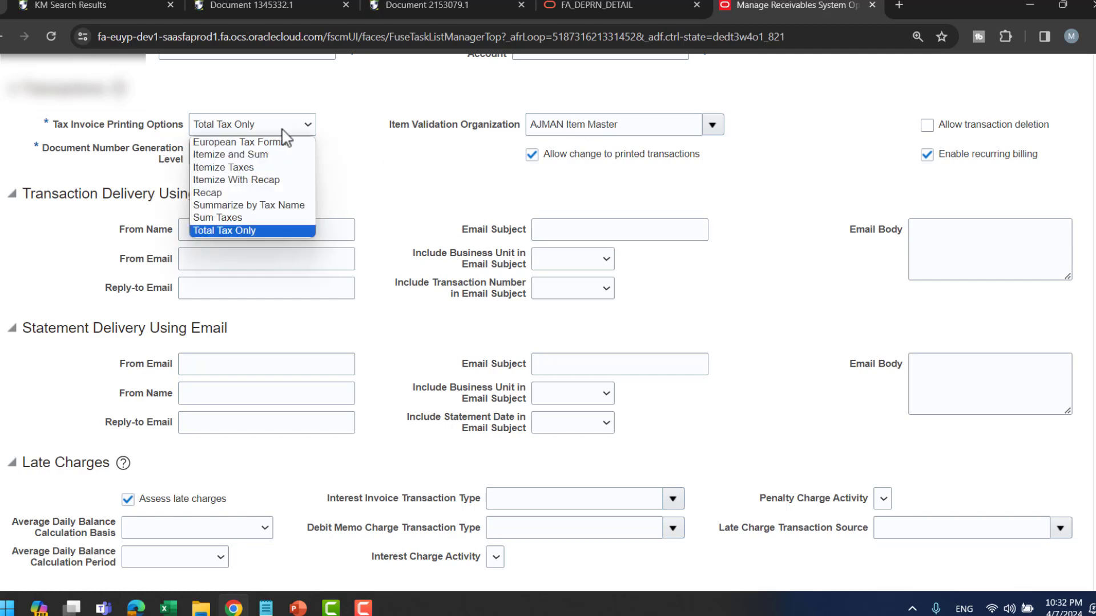
left_click(358, 163)
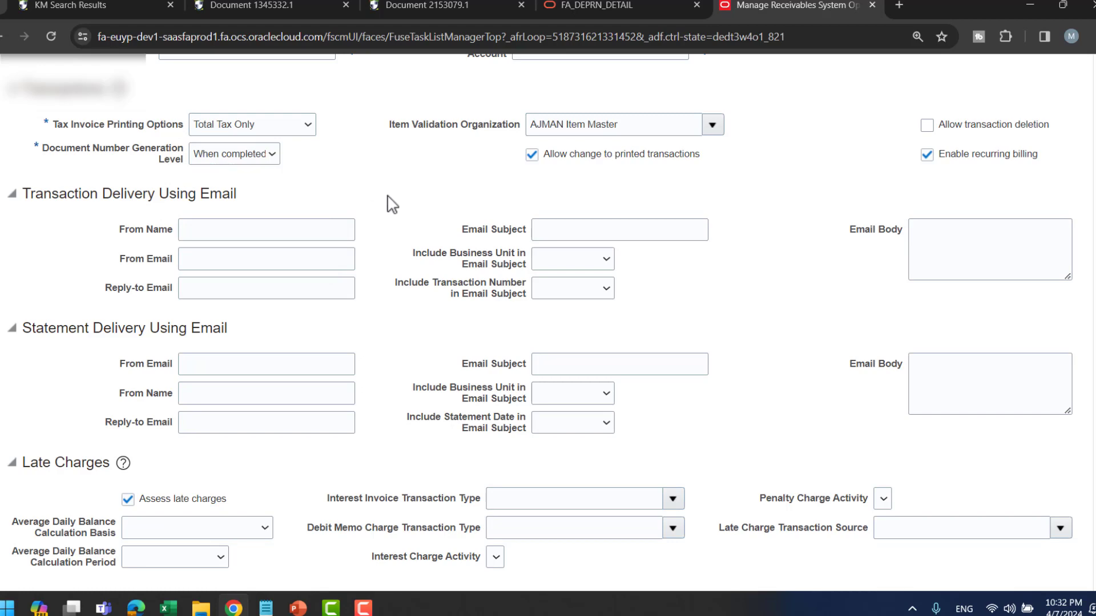
scroll(387, 196, "down", 2)
scroll(392, 204, "down", 2)
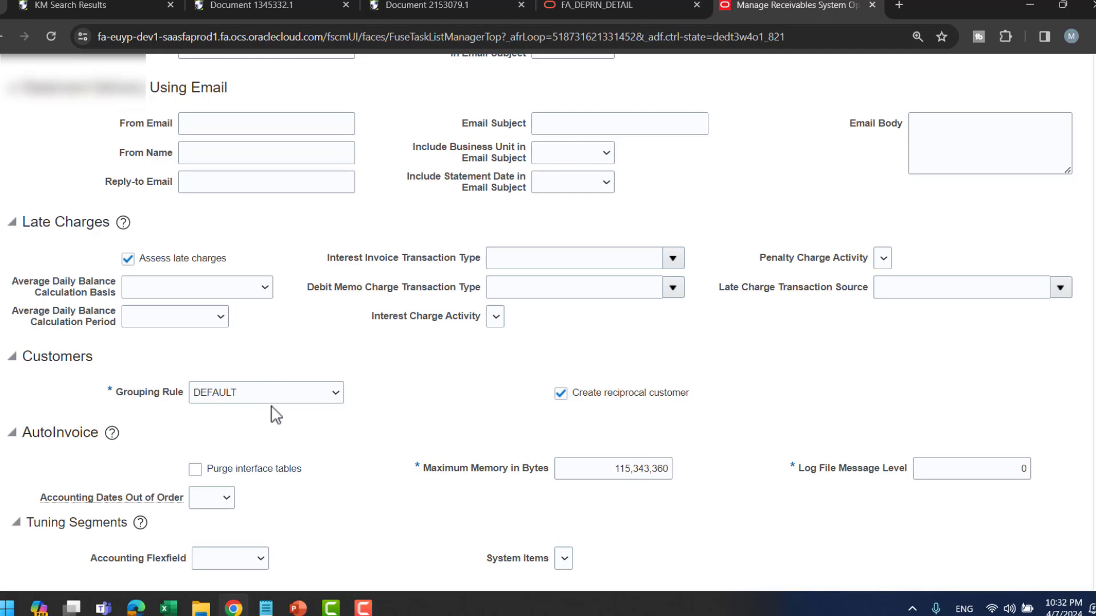
mouse_move(269, 400)
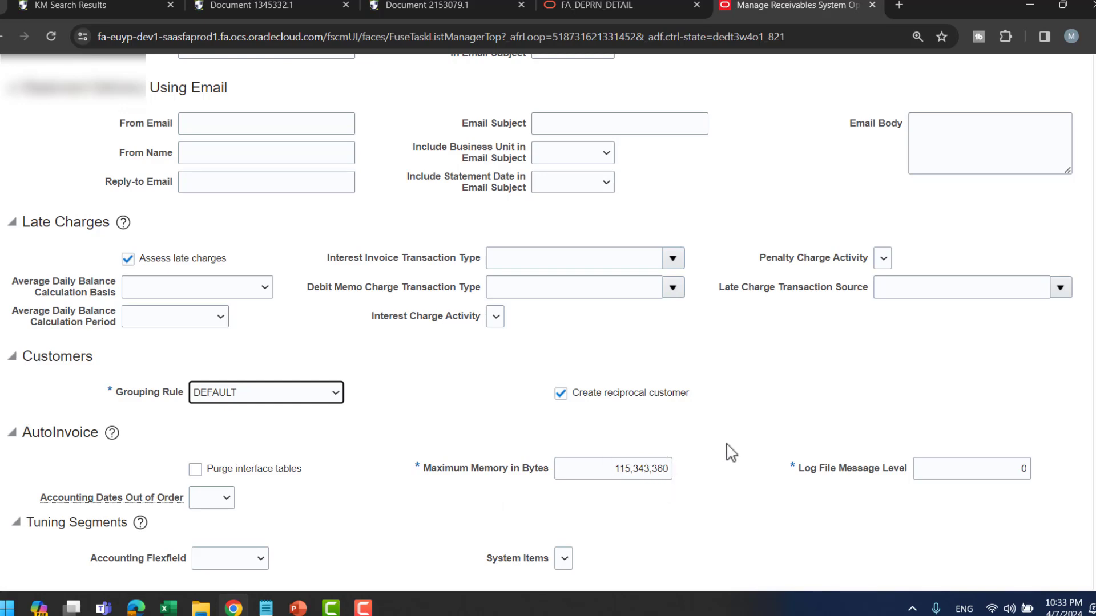
scroll(704, 405, "up", 15)
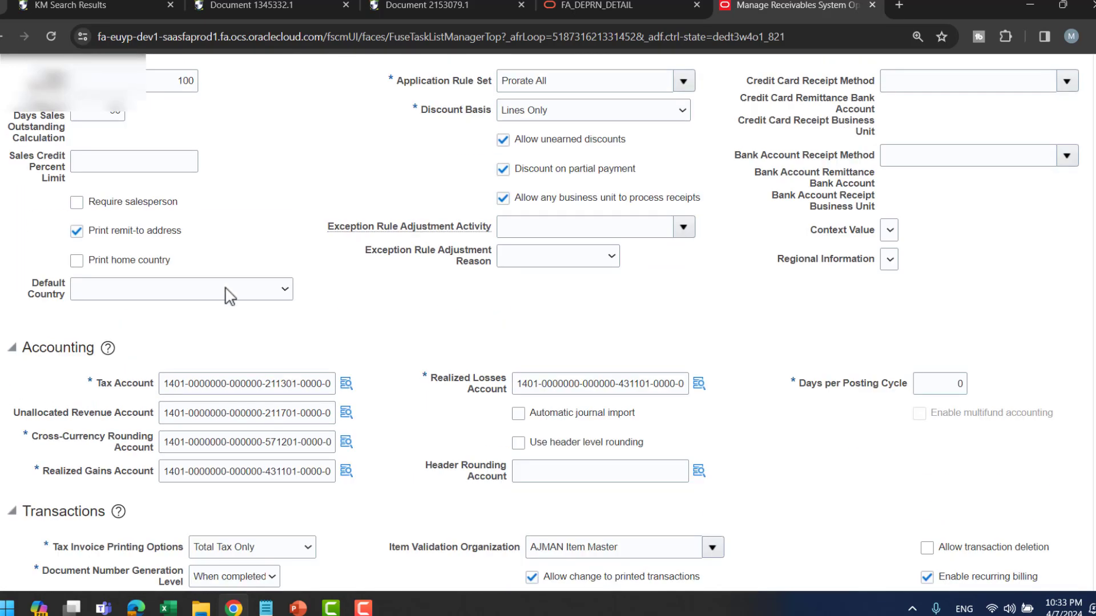
scroll(244, 264, "up", 3)
- Review the Cash Processing settings: AutoApply, Application Exception Rule, Accounting and Automatic Receipts
left_click(129, 212)
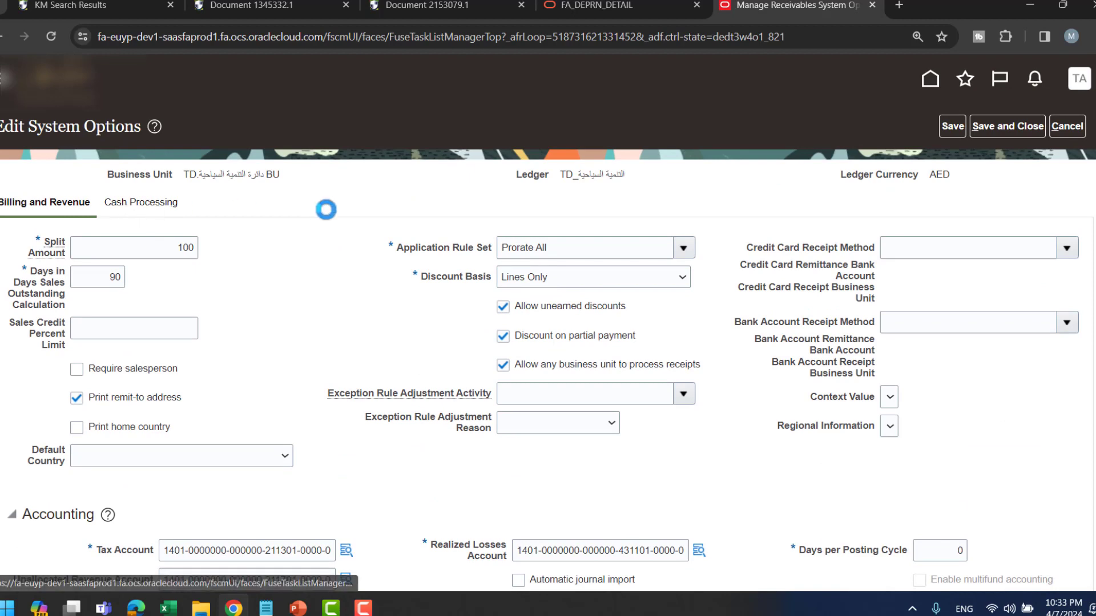
scroll(343, 278, "down", 1)
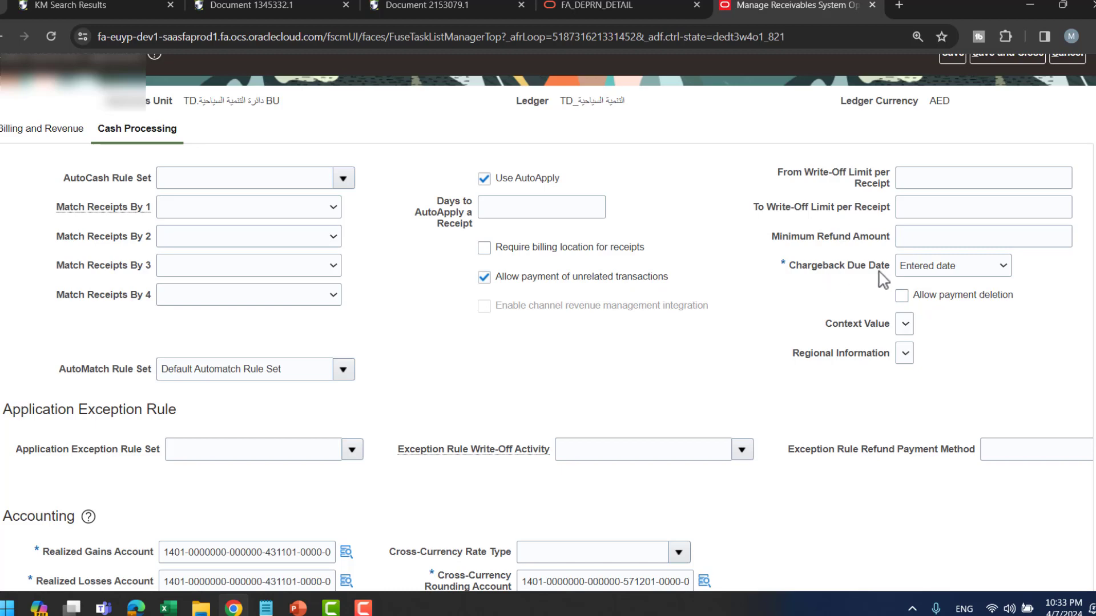
scroll(582, 383, "down", 3)
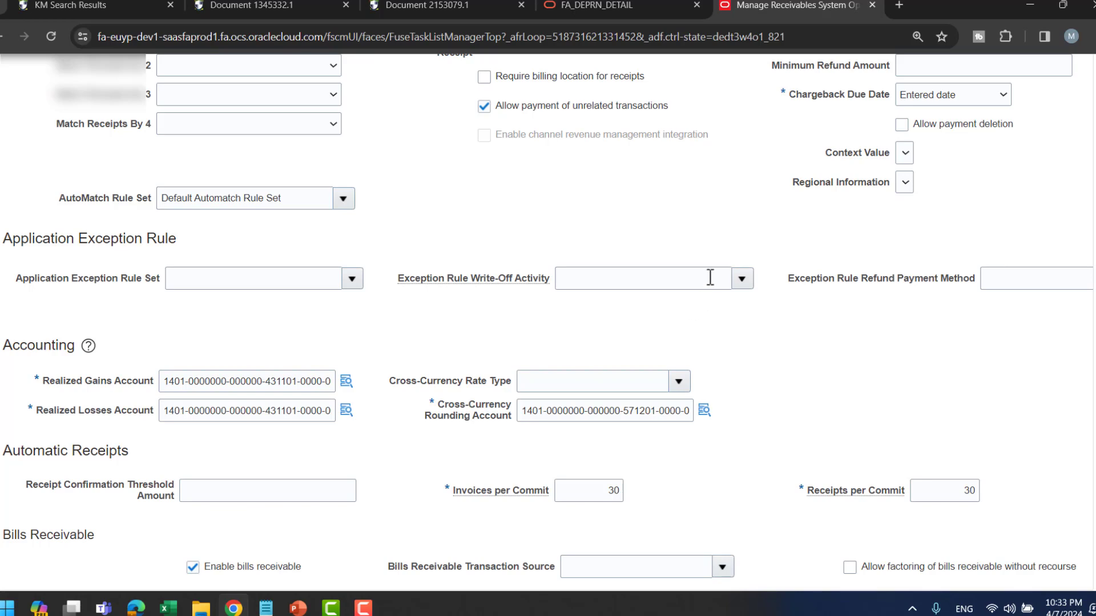
scroll(710, 277, "up", 4)
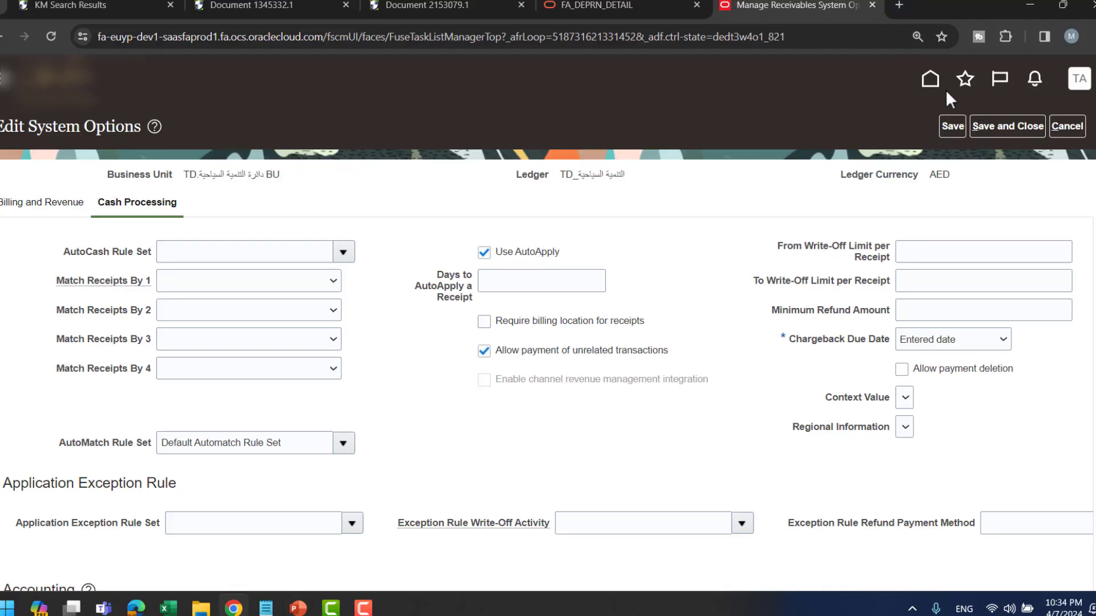
- Navigate from Home through the Billing area to the Manage Accounting Periods task
left_click(931, 80)
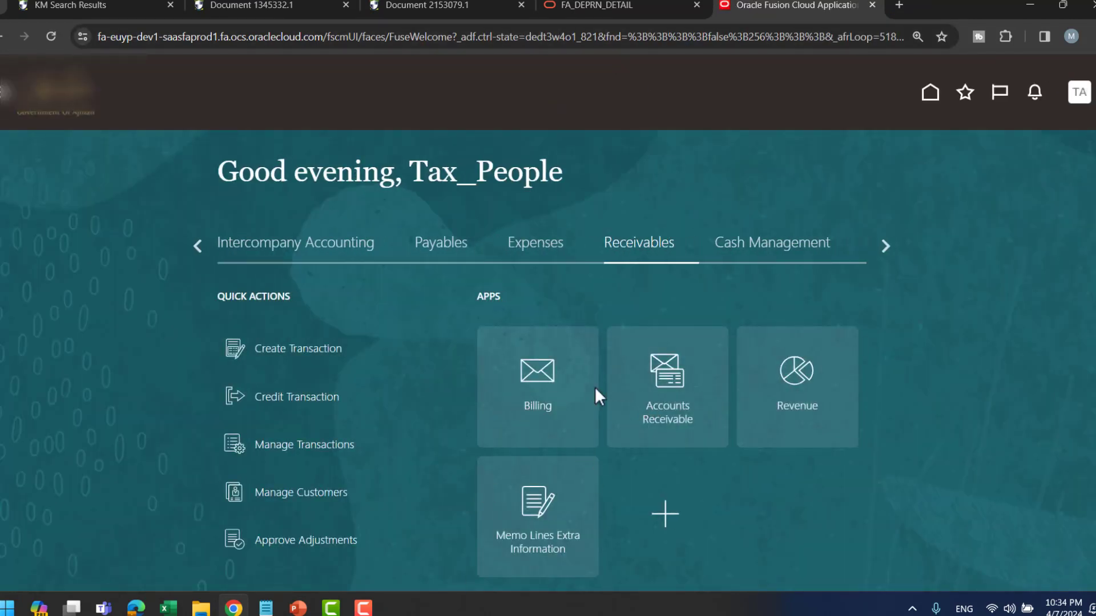
left_click(561, 388)
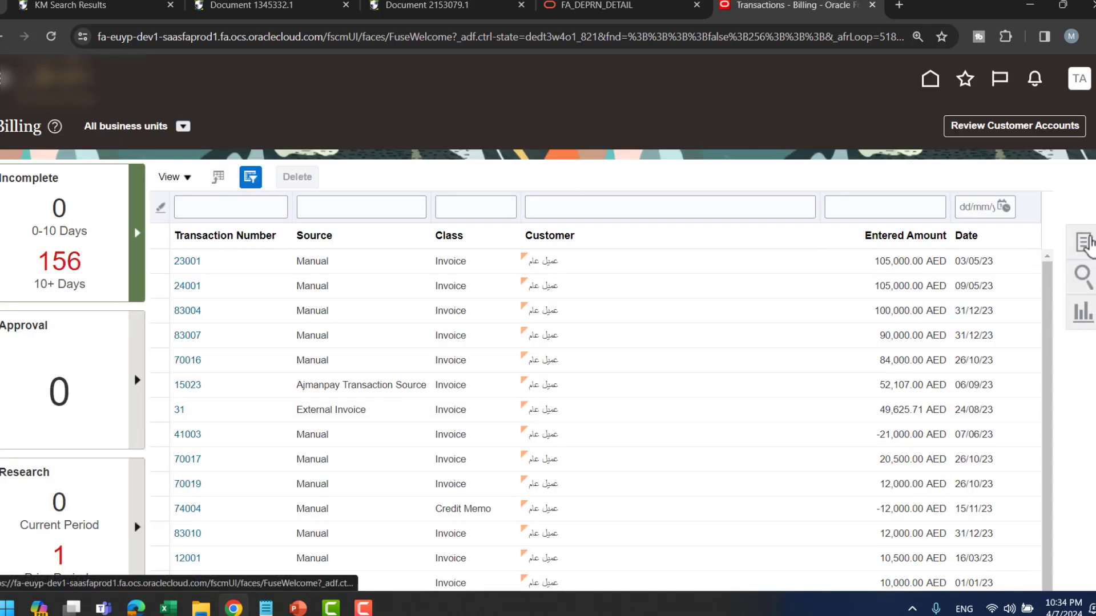
left_click(1086, 242)
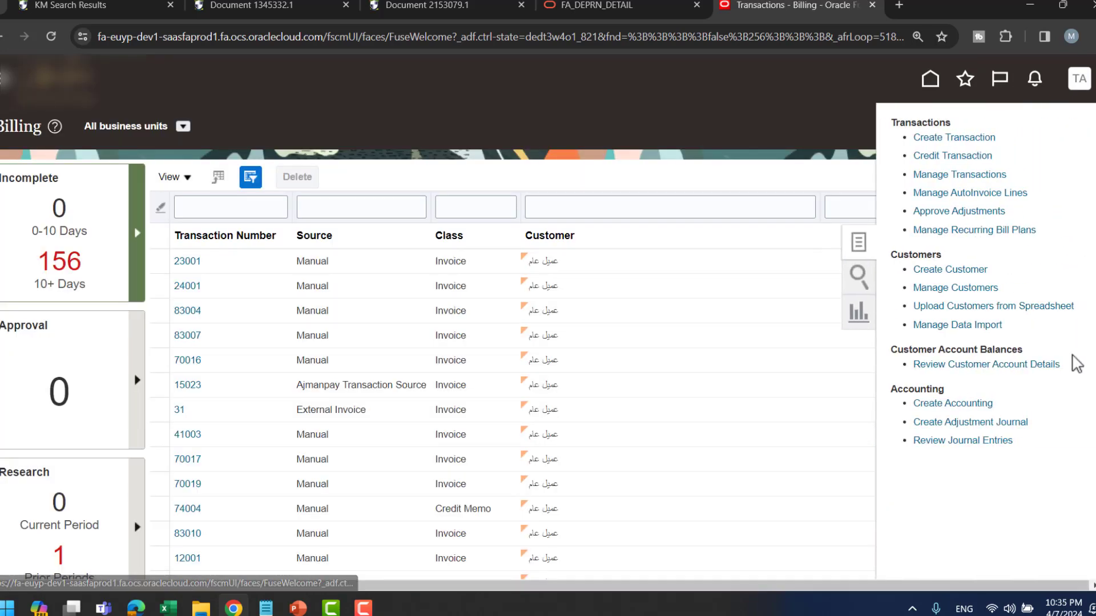
left_click(718, 136)
left_click(932, 82)
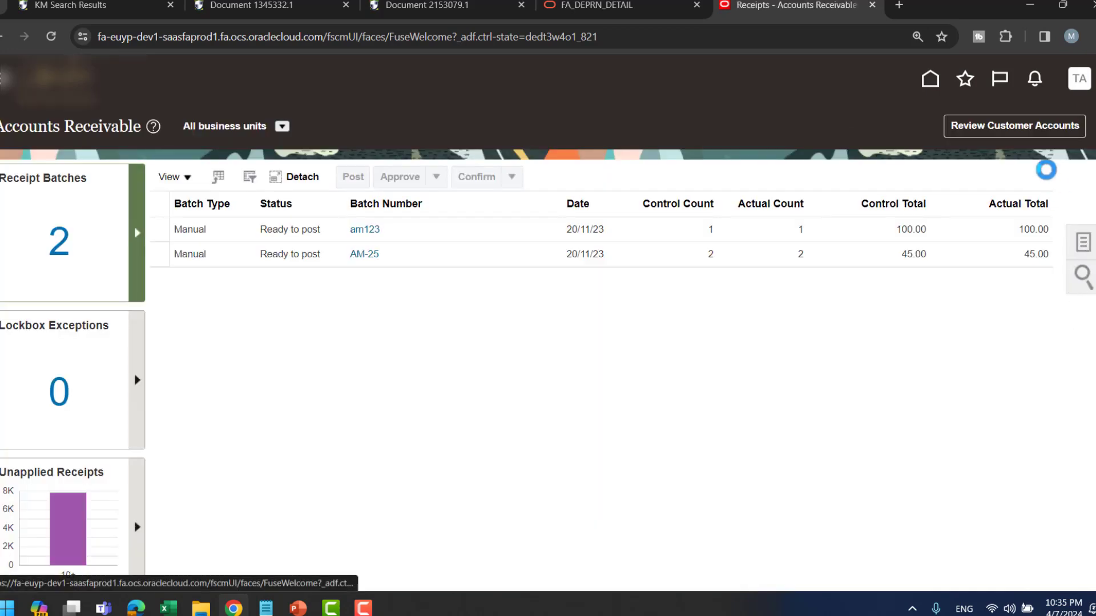
scroll(1008, 501, "down", 4)
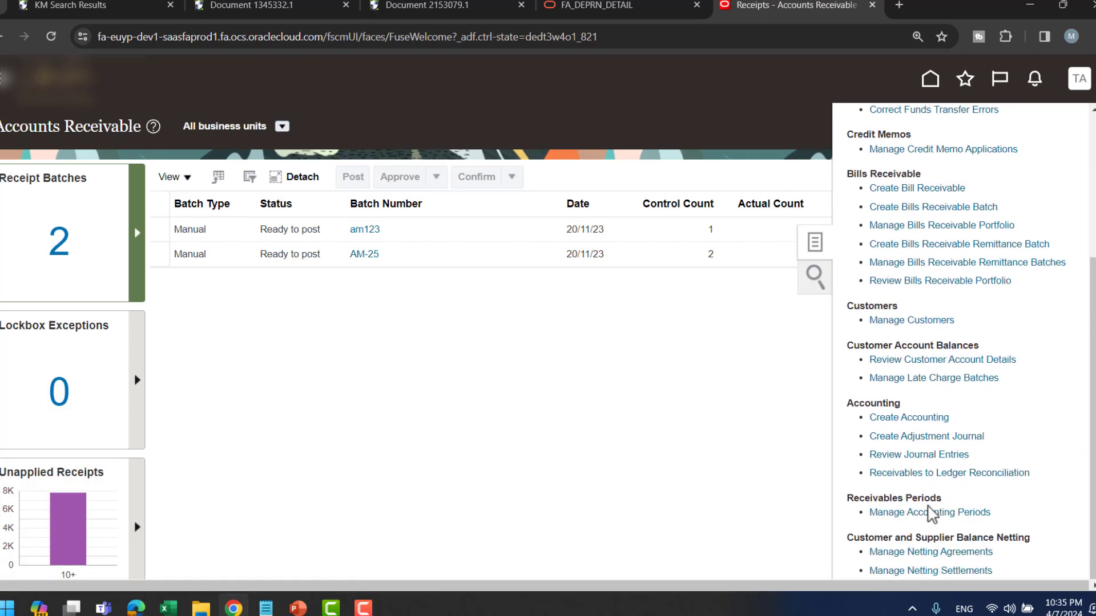
left_click(928, 513)
- Inspect the 24-Feb and 24-Jan period rows, confirming 24-Jan is the latest open period
left_click(5, 321)
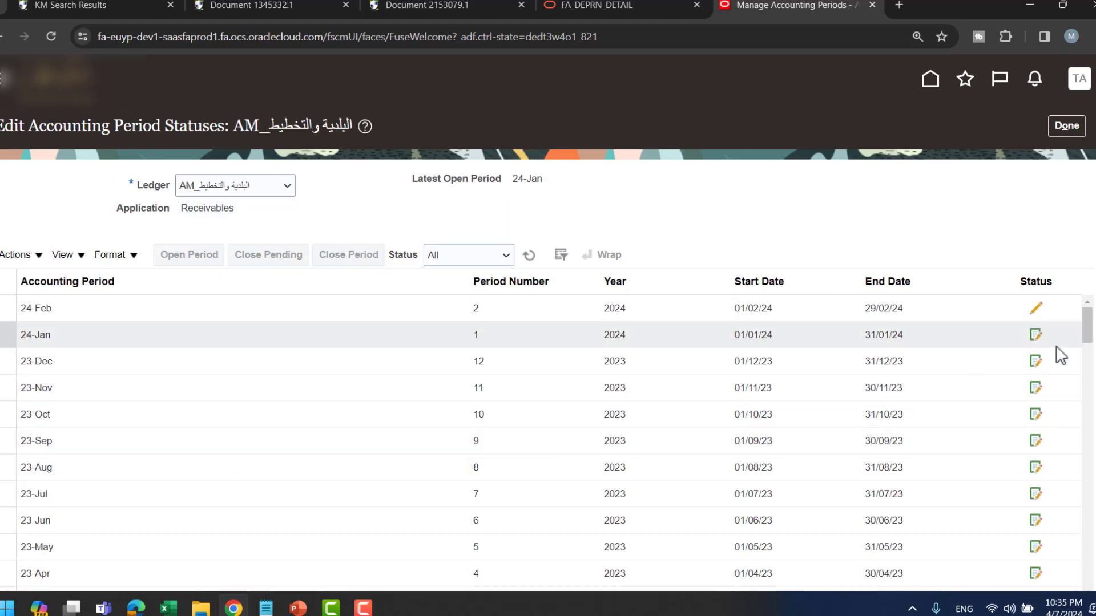
left_click(384, 307)
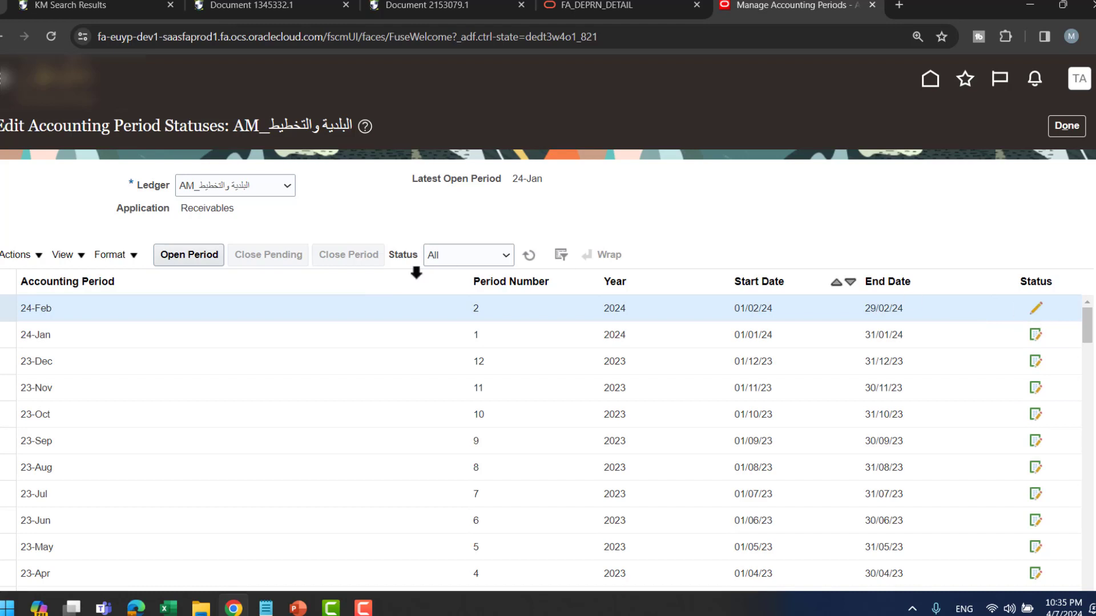
left_click(282, 337)
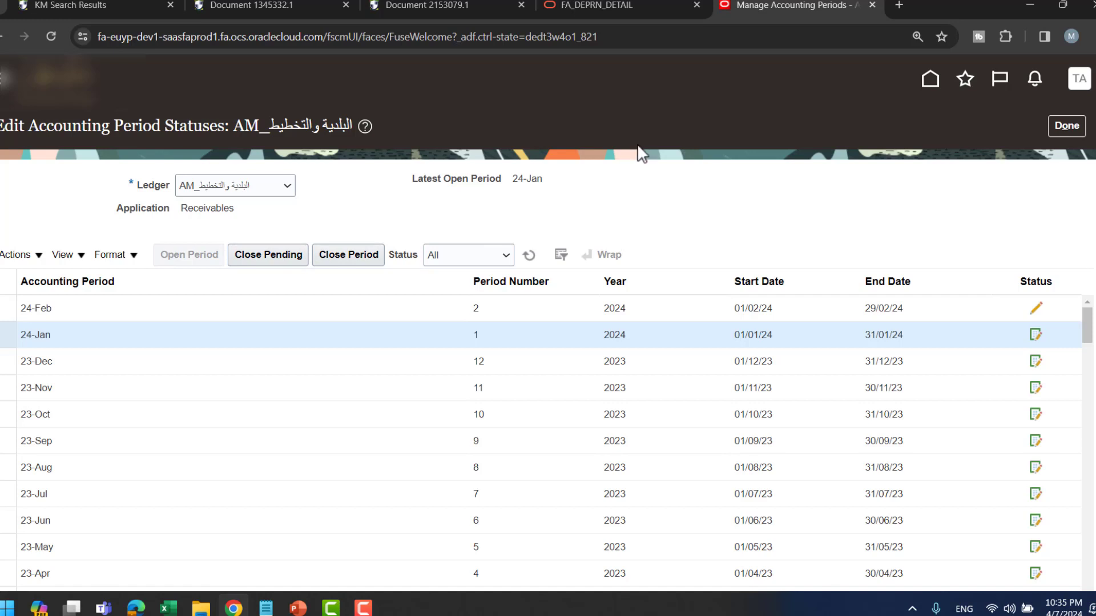
- Reveal the Manage Remit-To Addresses bullet in the PowerPoint slide show
key("alt+Tab")
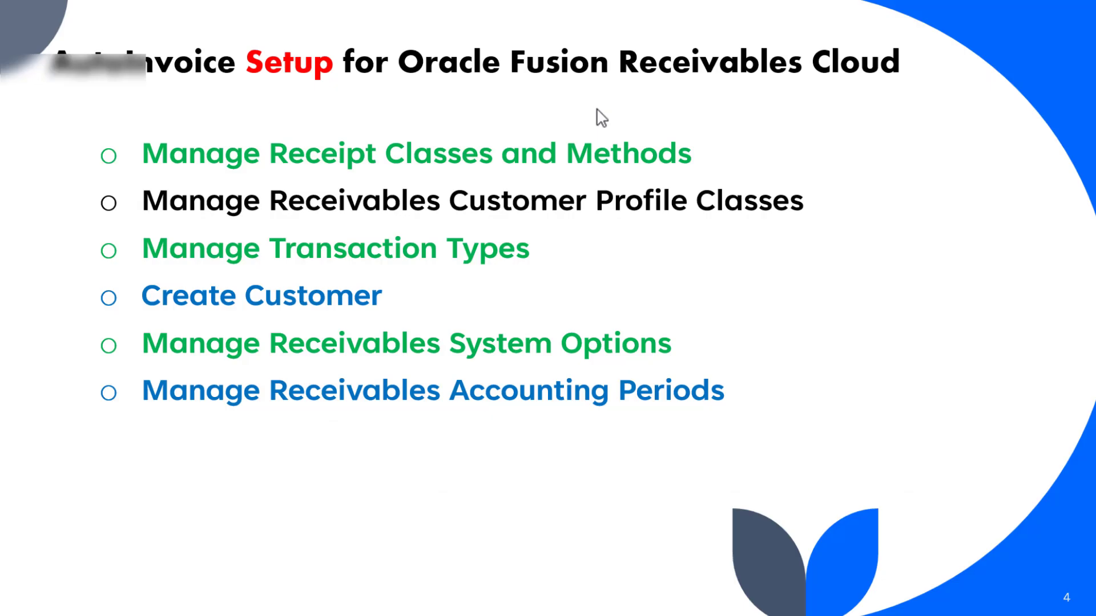
left_click(904, 245)
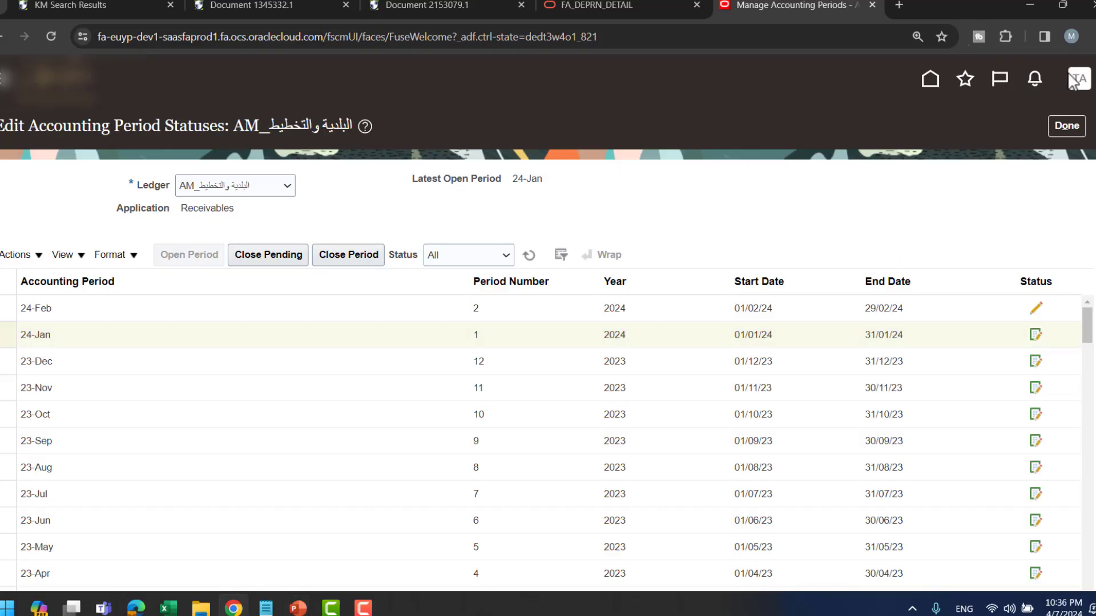
- Find 'remit to' in Setup and Maintenance tasks and open Manage Remit to Addresses
left_click(1085, 83)
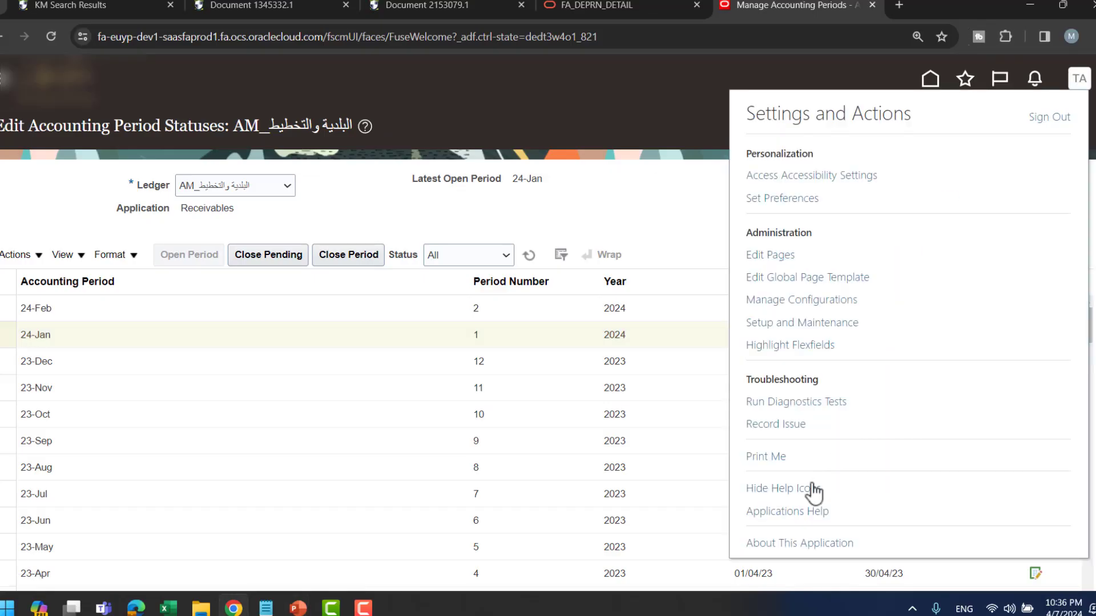
left_click(803, 328)
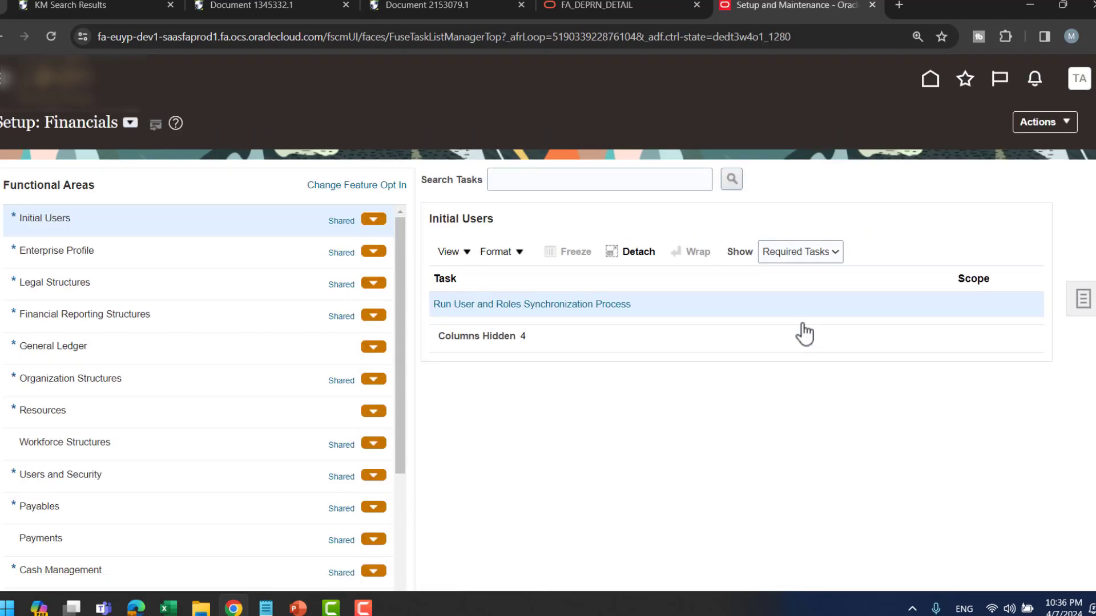
left_click(572, 179)
type("remit to")
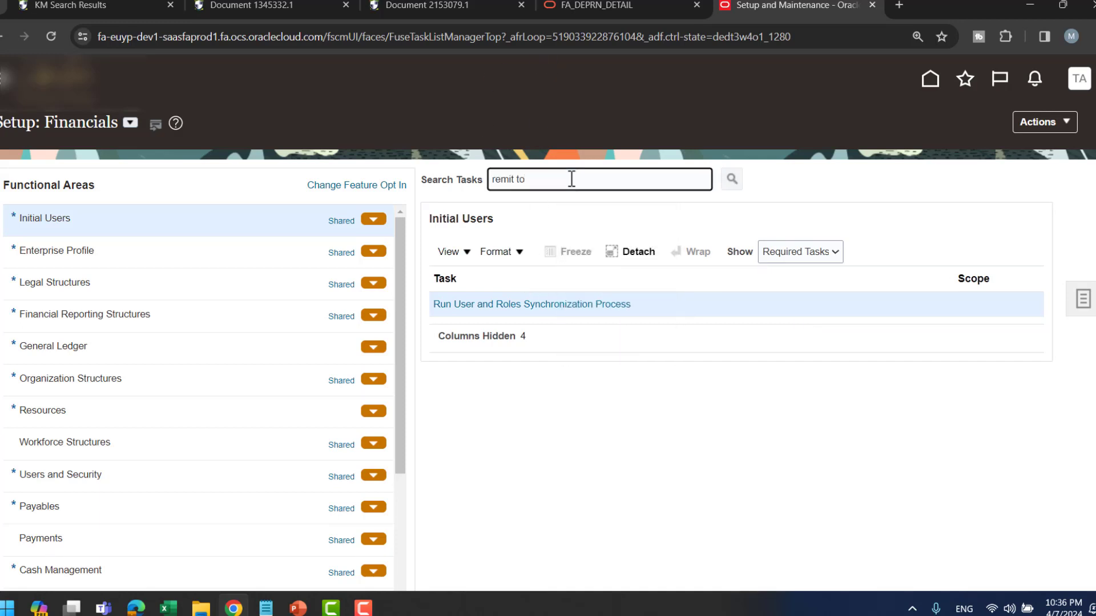
key("Return")
left_click(522, 434)
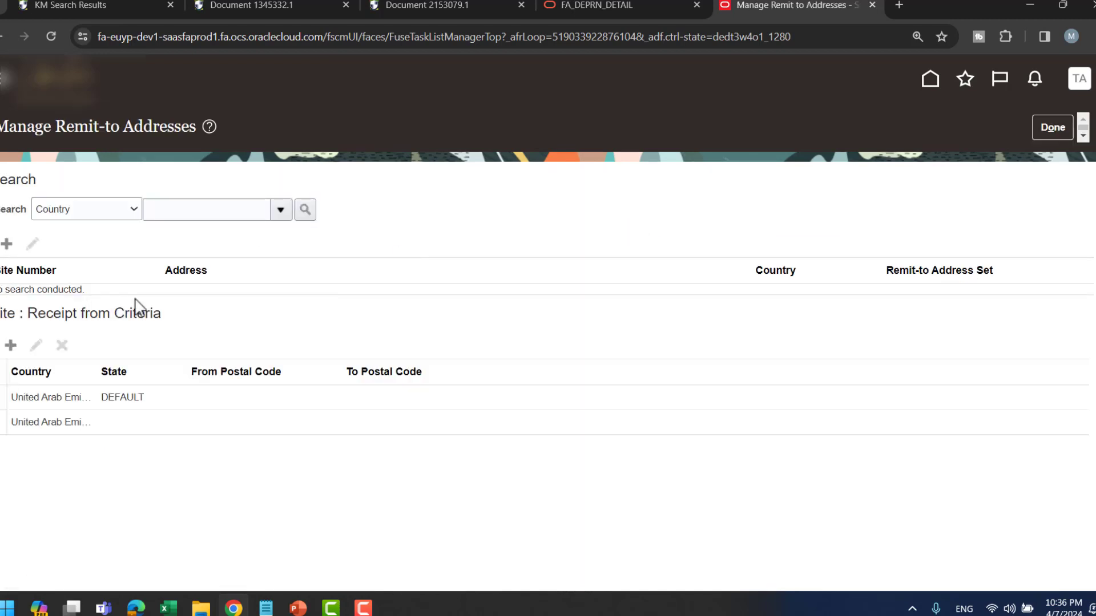
- Try searching remit-to addresses by country 'United Arab', then by code 'AE'
left_click(240, 214)
type("Unite Arab")
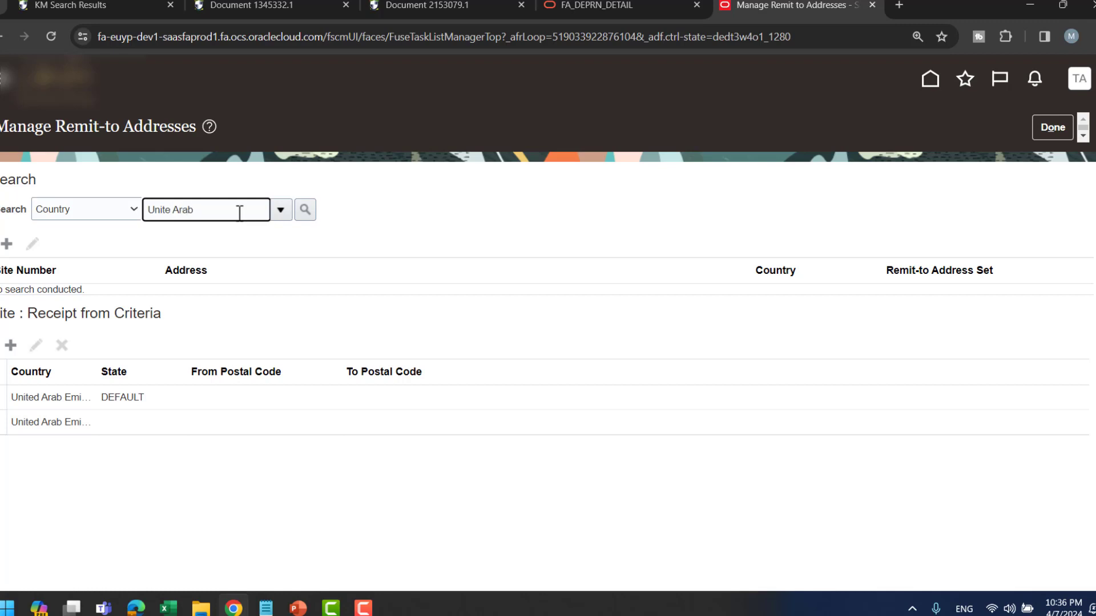
key("Return")
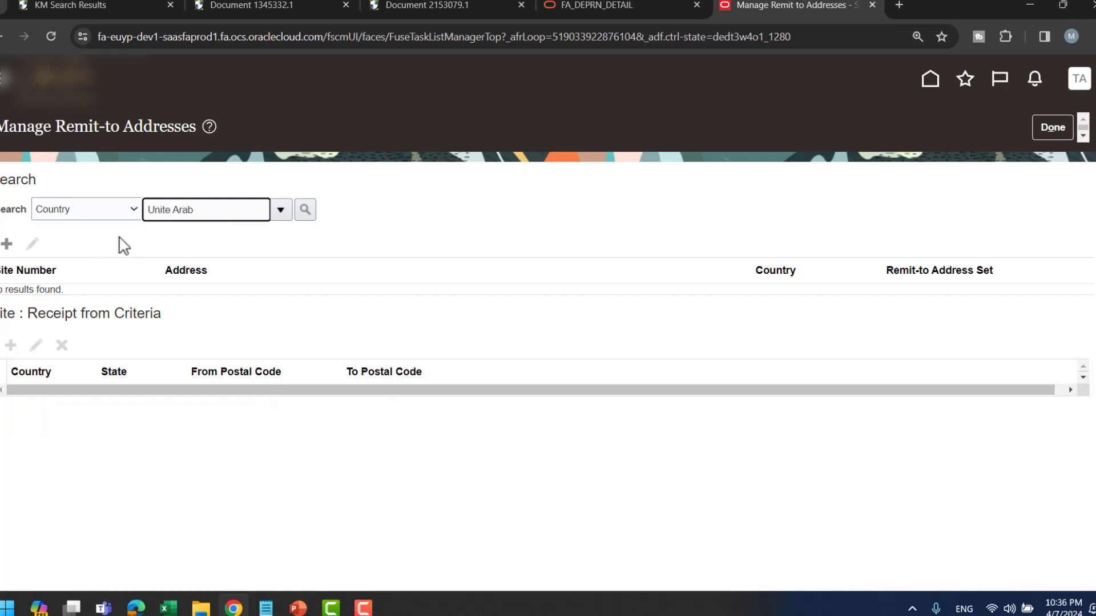
left_click(175, 211)
type("d")
key("Return")
left_click(306, 209)
left_click(210, 215)
key("BackSpace")
key("BackSpace")
key("BackSpace")
key("BackSpace")
left_click(281, 210)
scroll(282, 305, "down", 3)
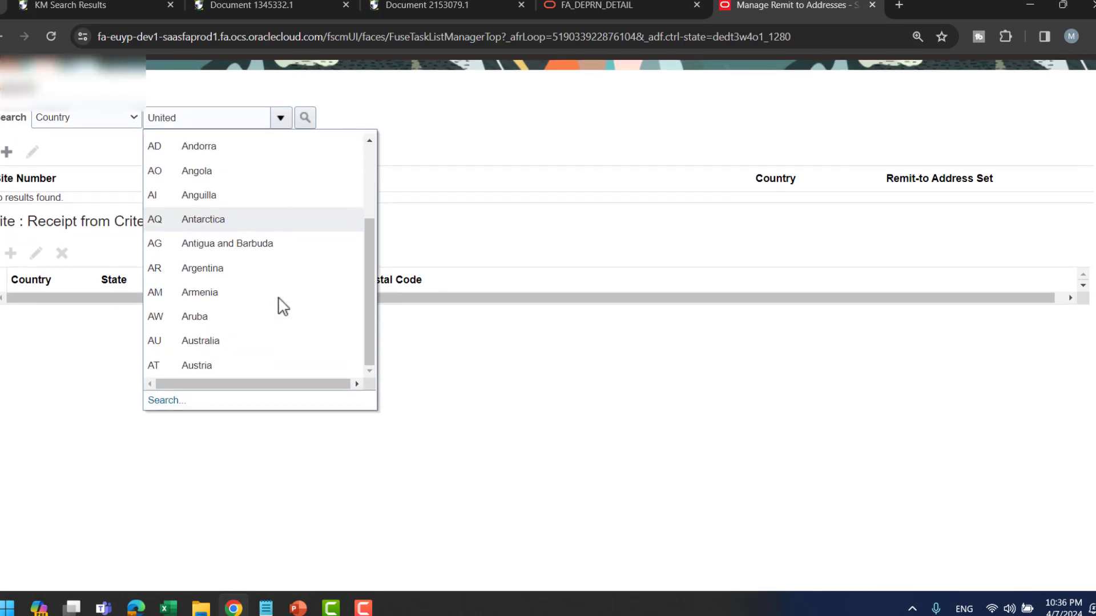
double_click(191, 115)
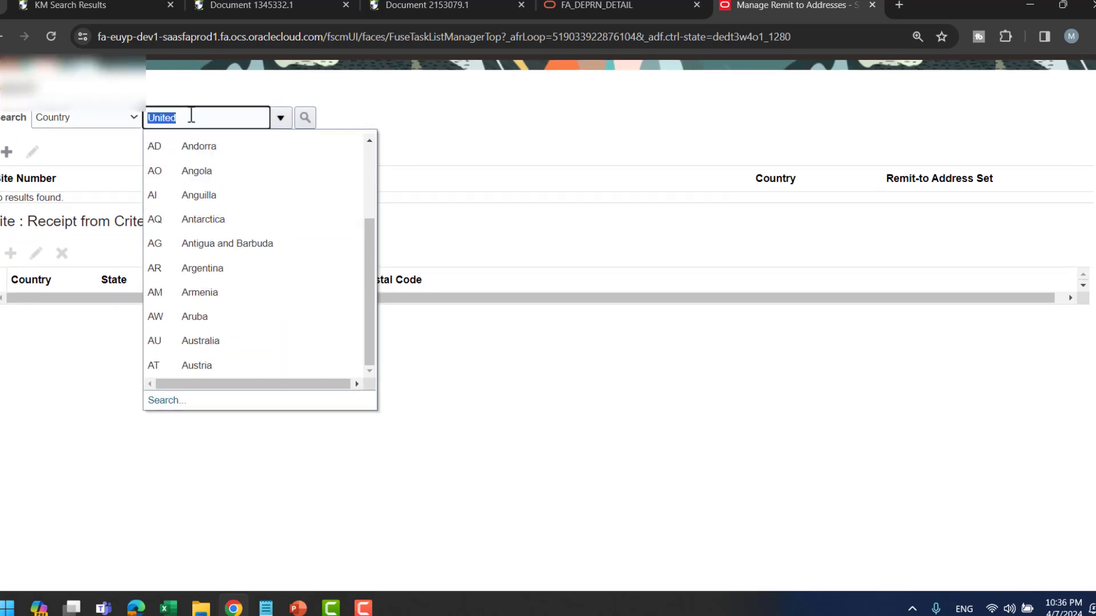
type("AE")
left_click(280, 118)
- Pick United Arab Emirates by code AE in the country search and list its remit-to addresses
left_click(166, 398)
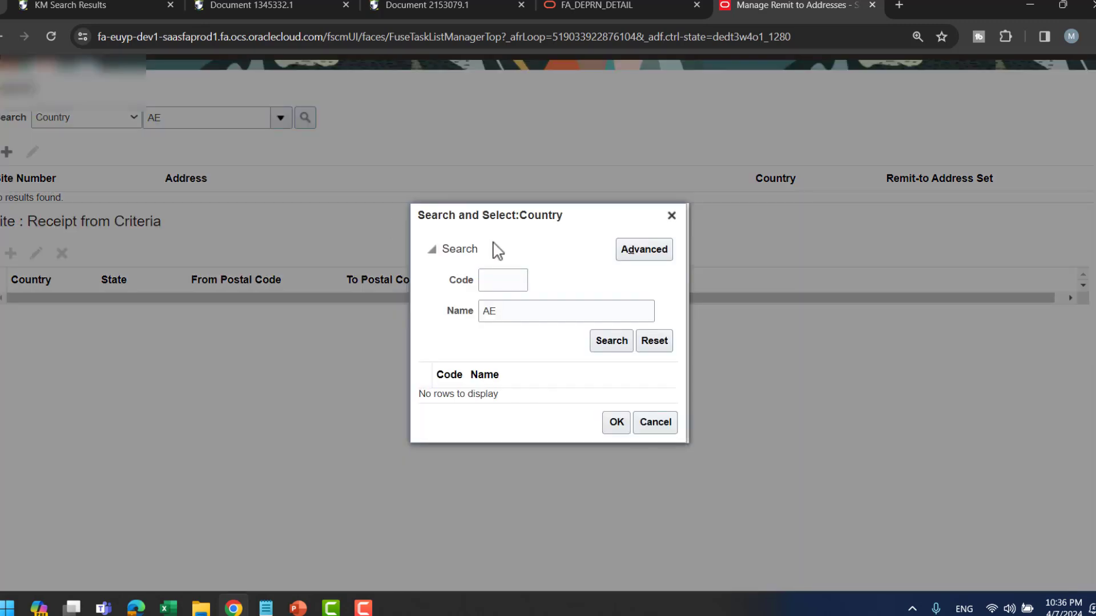
left_click(508, 280)
left_click(506, 310)
double_click(507, 310)
key("BackSpace")
left_click(502, 280)
type("AE")
left_click(610, 343)
left_click(544, 402)
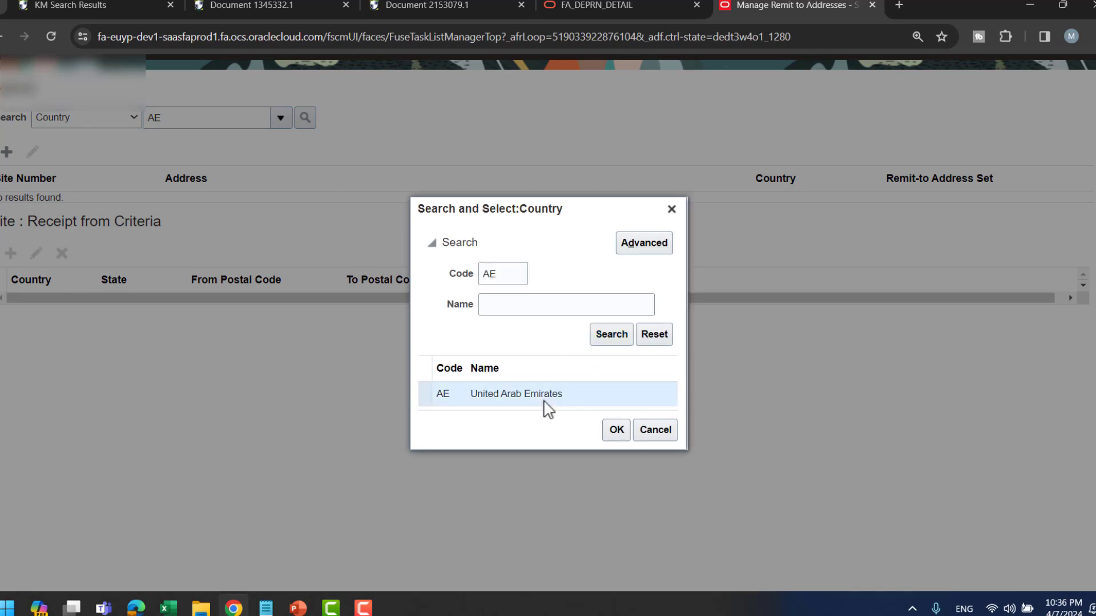
left_click(612, 432)
left_click(306, 118)
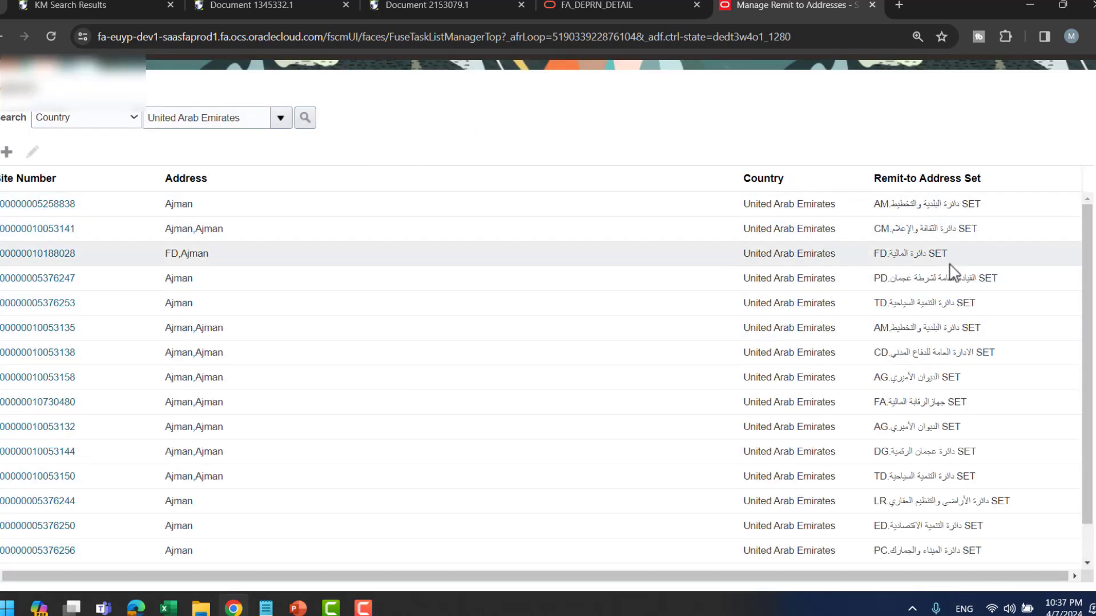
- Inspect the TD remit-to address and its Emirate values, cancel, then reveal the Standard Memo Lines bullet
left_click(929, 301)
left_click(51, 303)
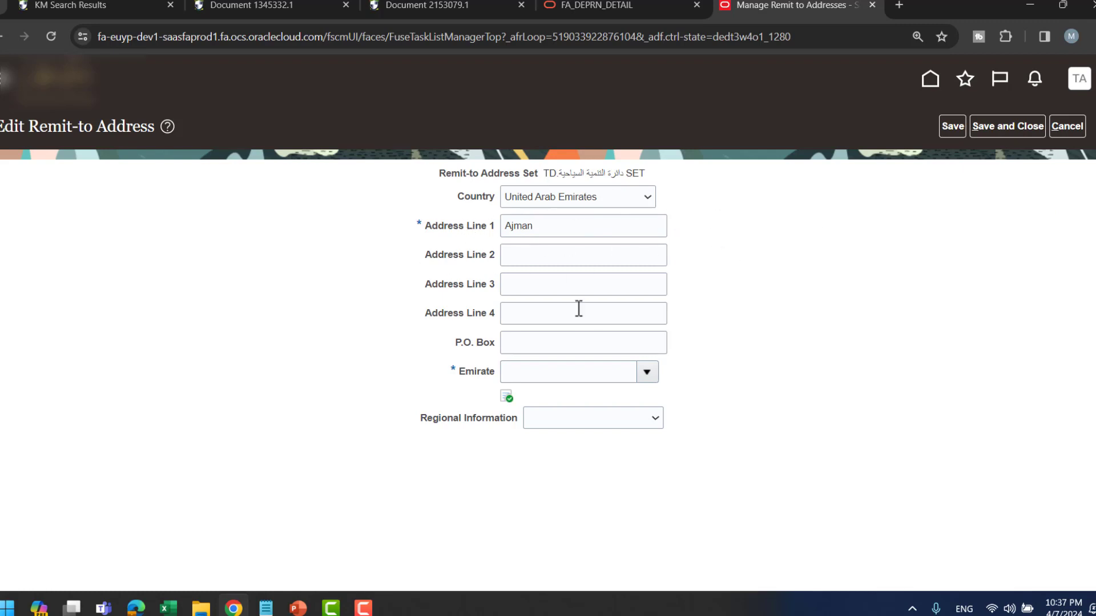
left_click(633, 376)
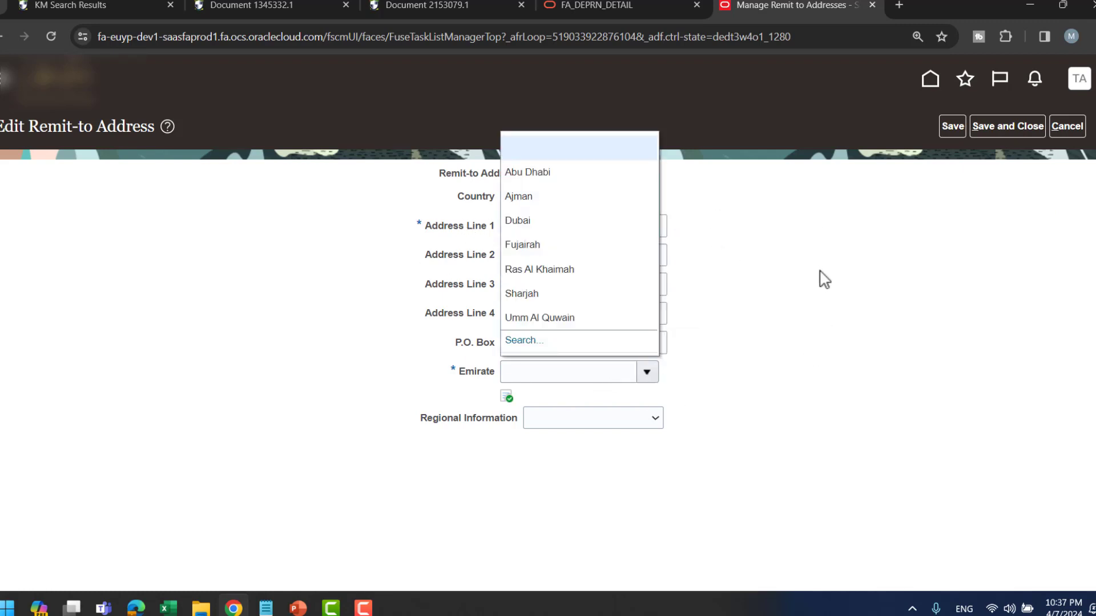
left_click(1067, 126)
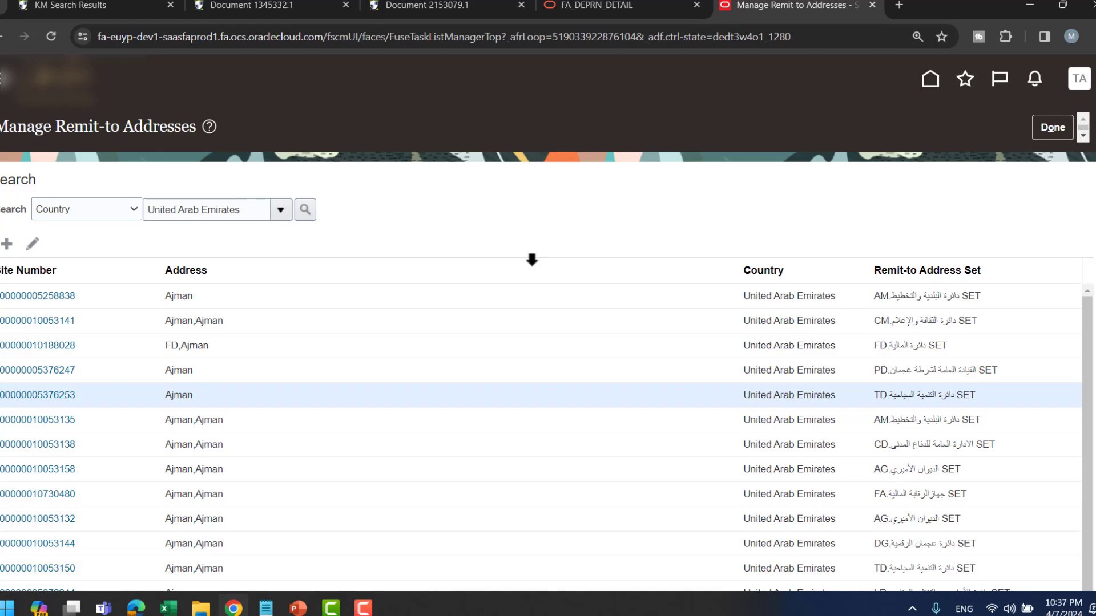
key("alt+Tab")
key("Right")
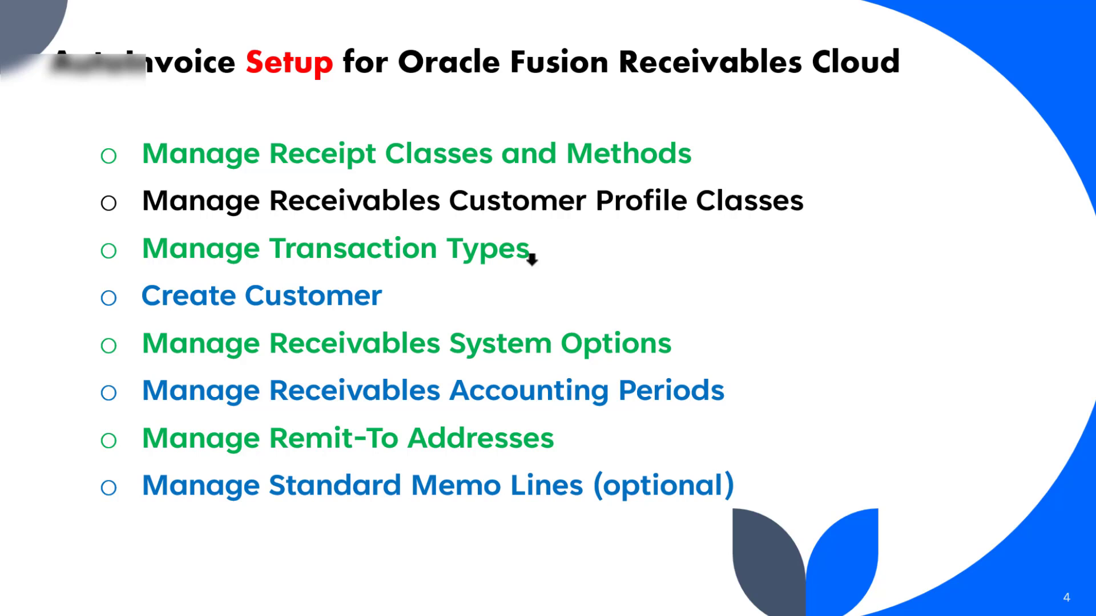
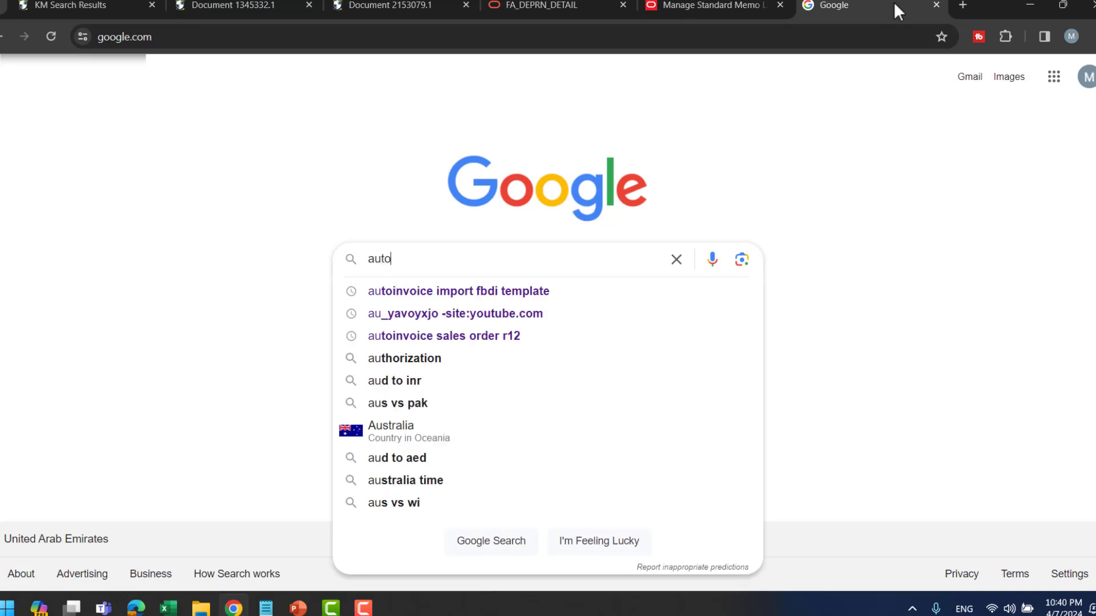
- Search Google for 'autoinvoice import fbdi template' and open the docs.oracle.com AutoInvoice Import page
key("Down")
key("Return")
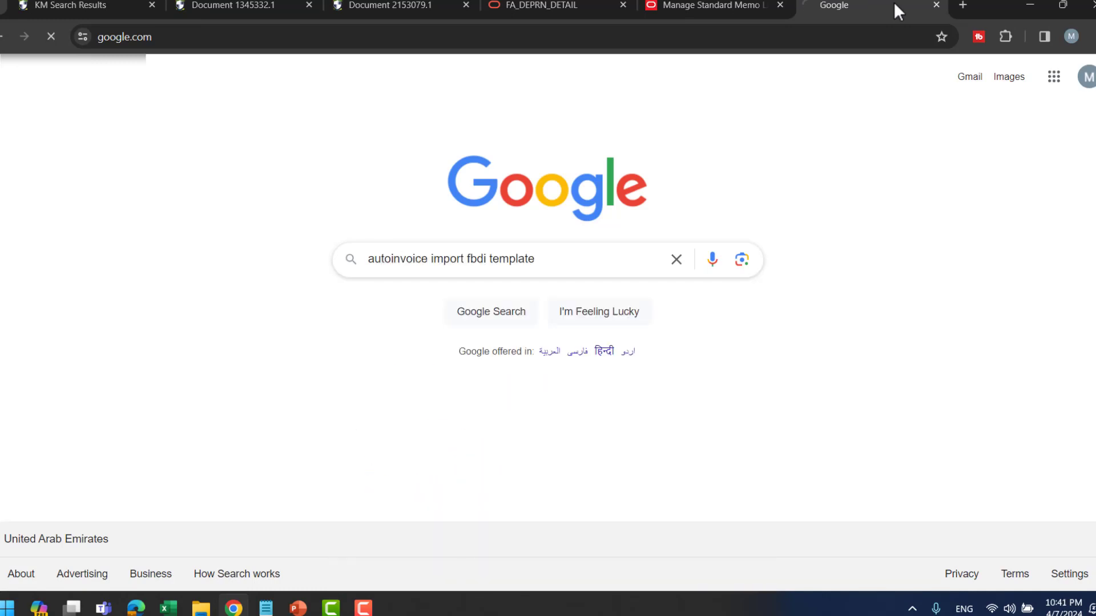
left_click(182, 234)
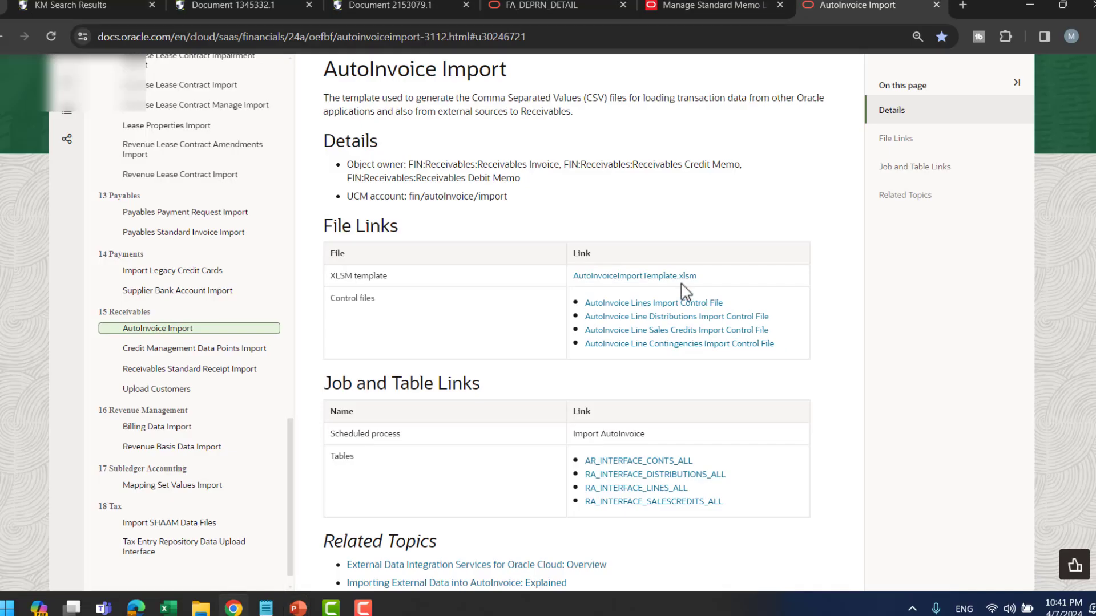
- Download AutoInvoiceImportTemplate.xlsm from the page's File Links and go back to Oracle Fusion
left_click(679, 277)
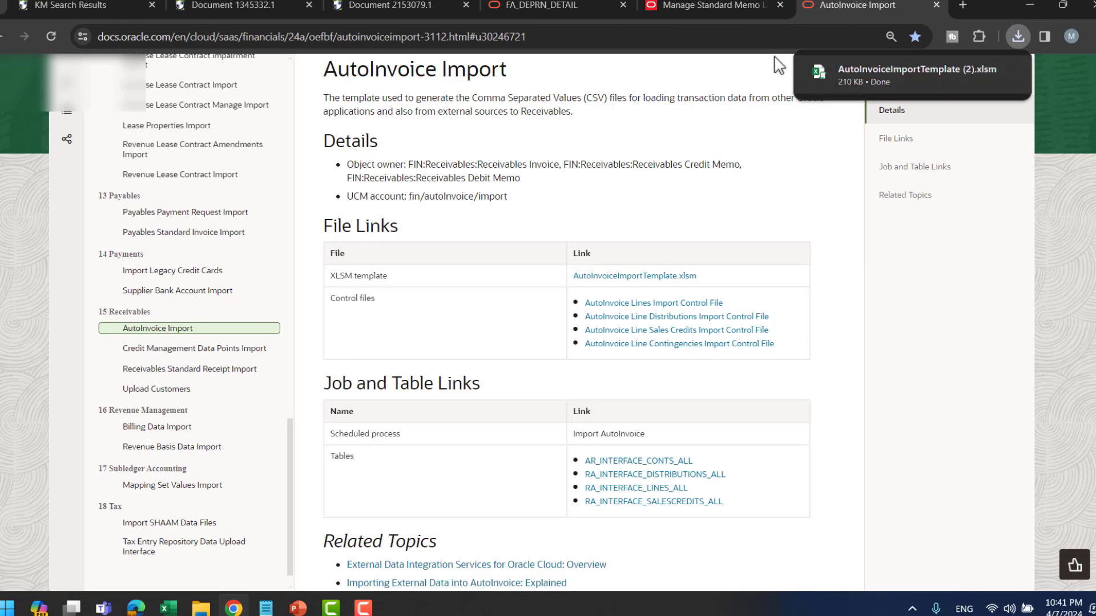
left_click(720, 5)
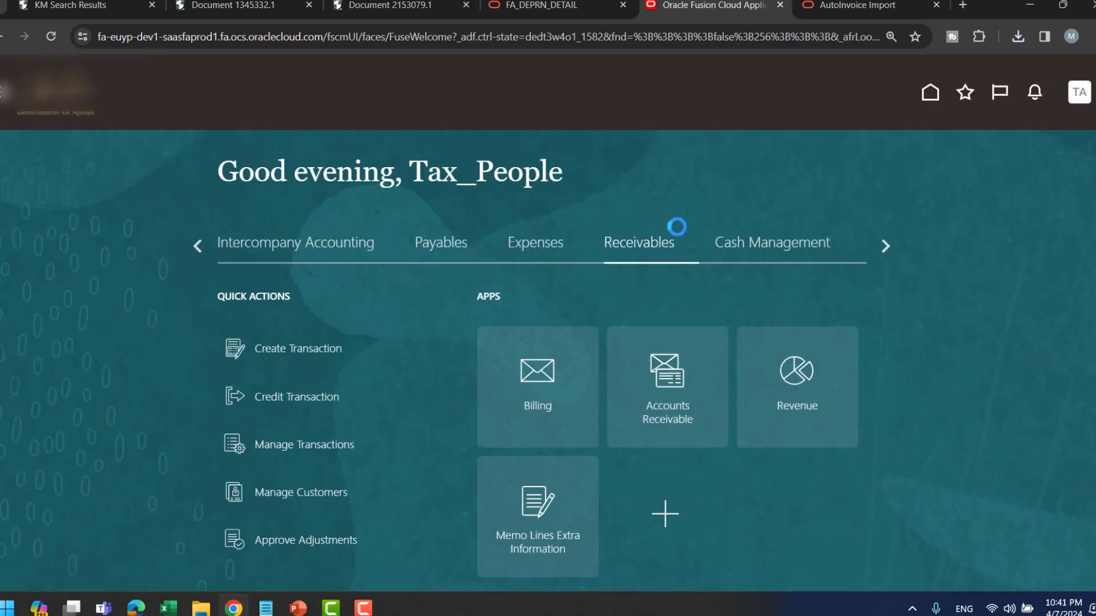
- In Billing, filter transactions by Source 'Import' and open imported invoice 3002
left_click(529, 396)
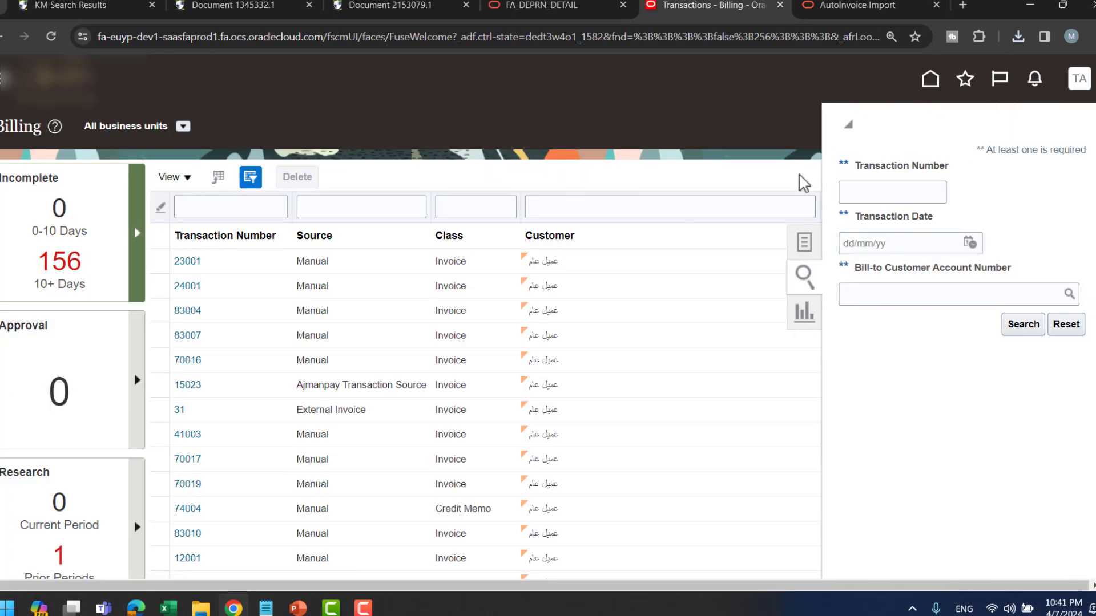
left_click(904, 193)
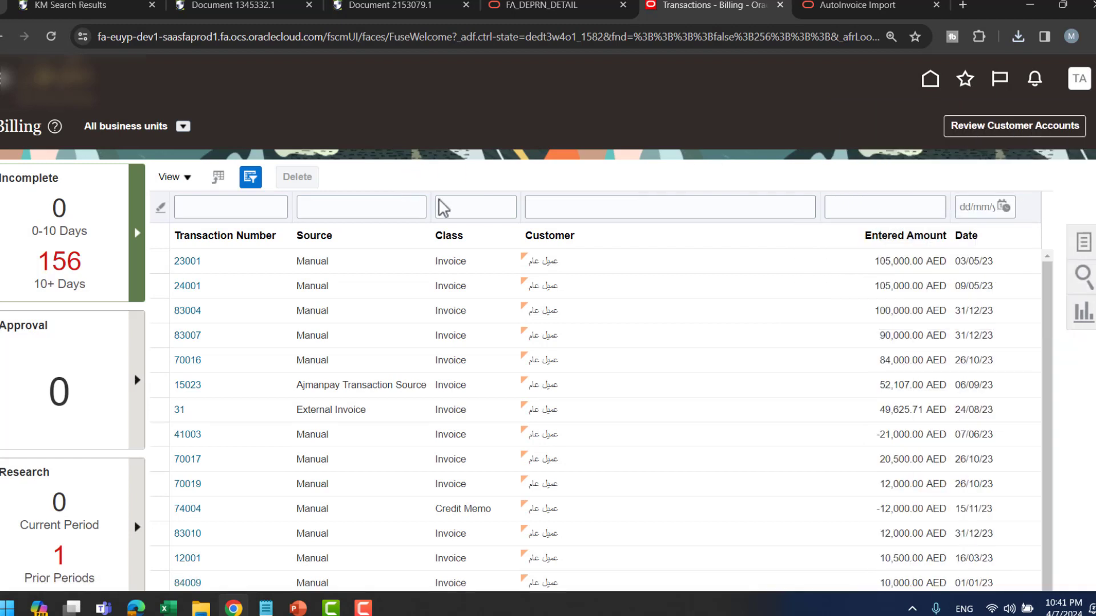
left_click(343, 210)
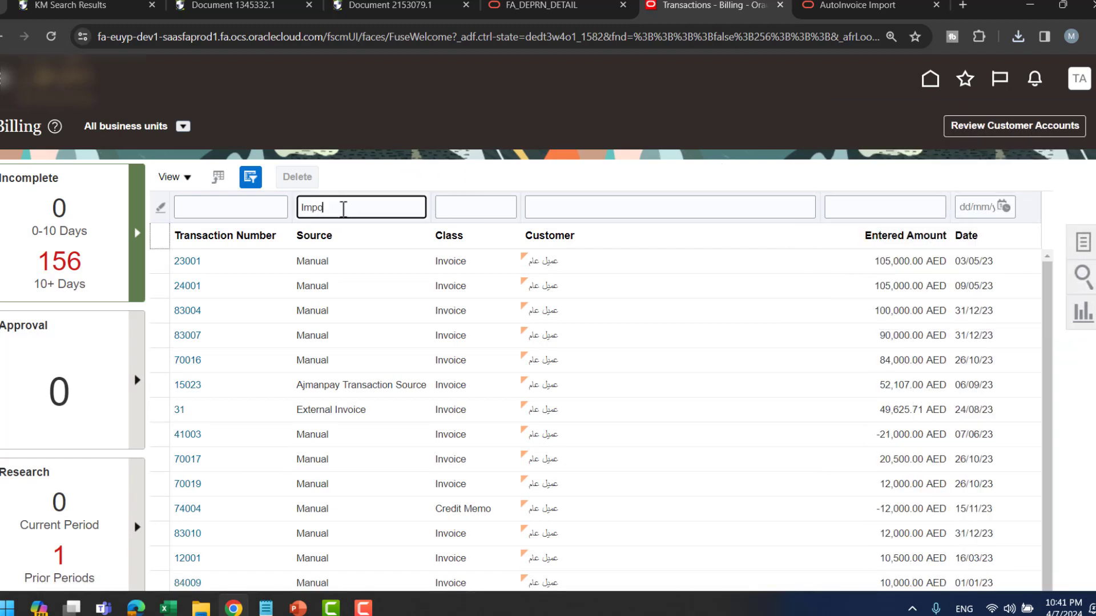
key("Return")
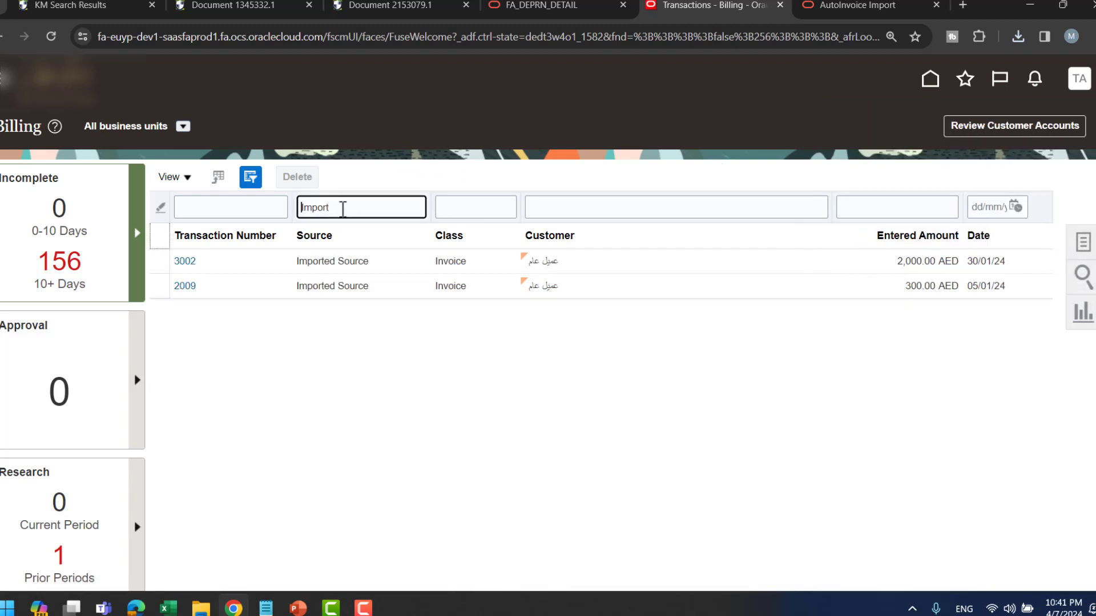
left_click(187, 263)
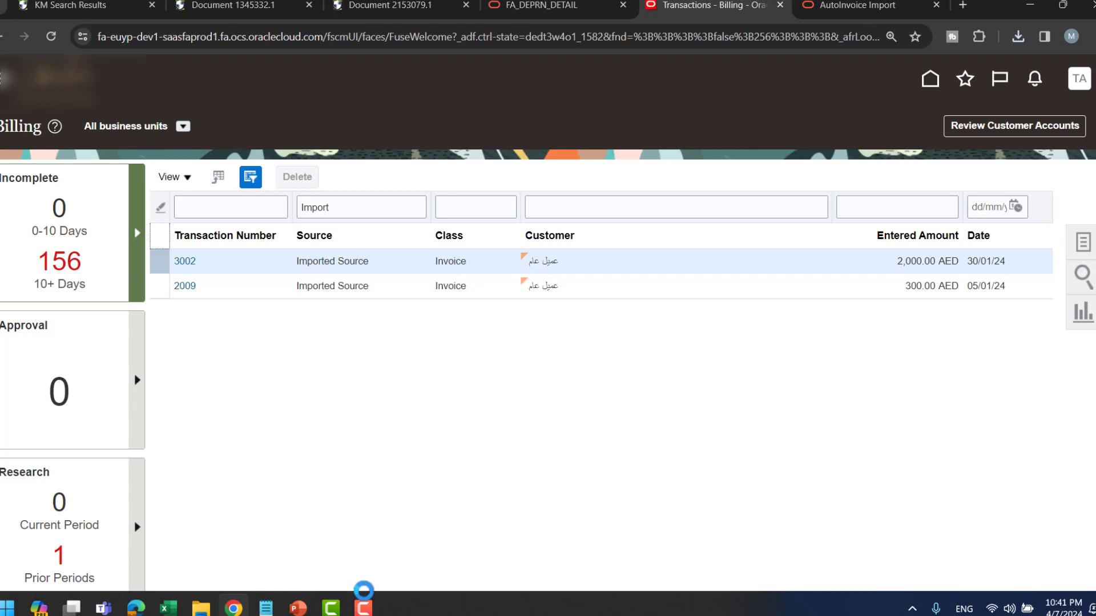
- Go back to Oracle's AutoInvoice Import documentation page in the browser
left_click(363, 608)
left_click(364, 609)
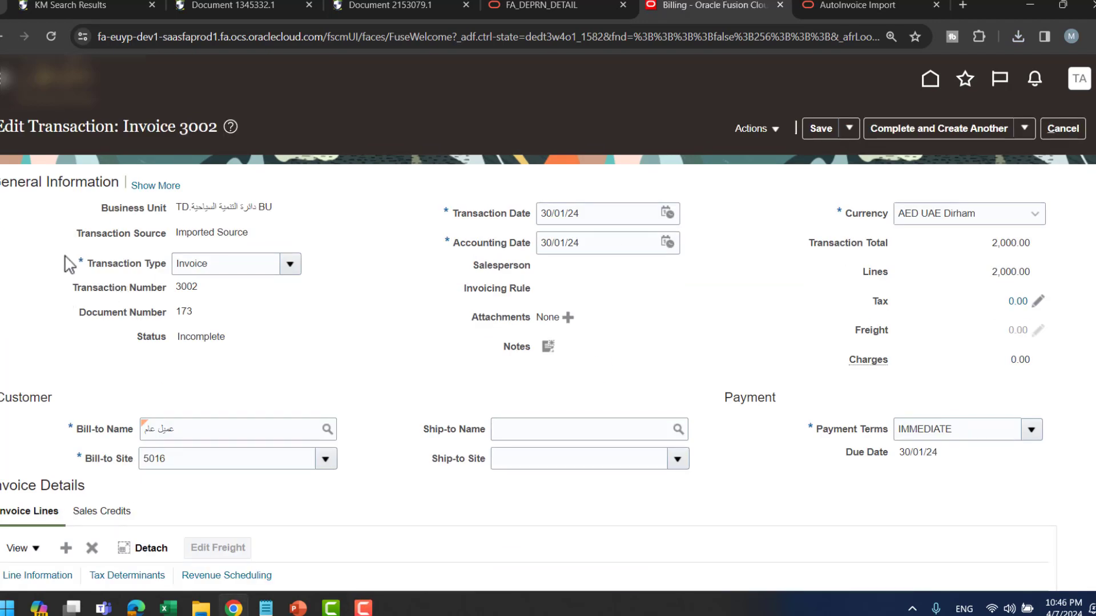
left_click(364, 609)
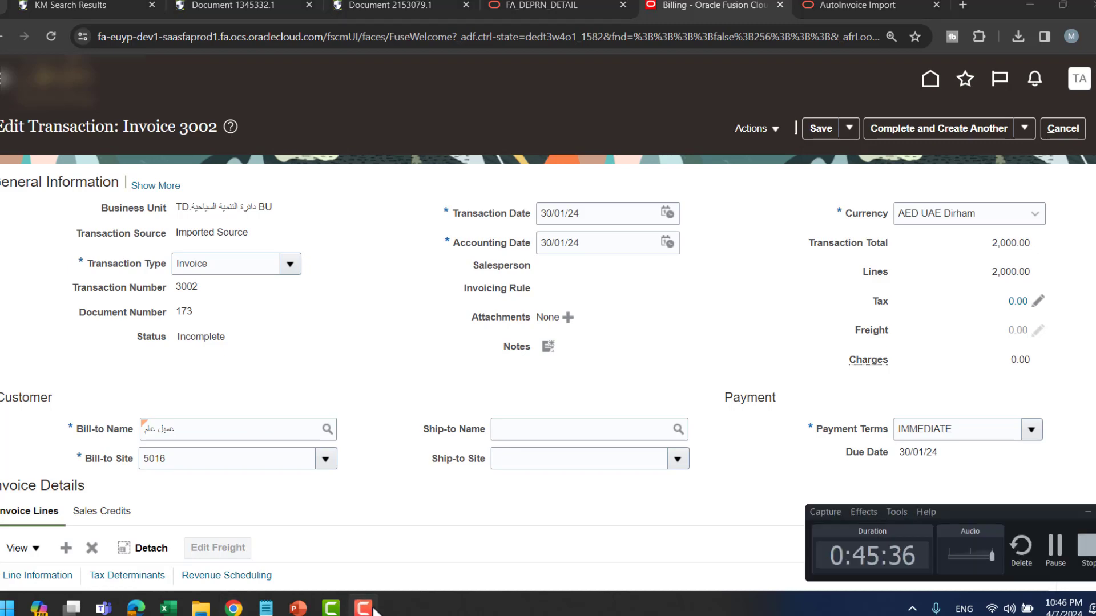
left_click(364, 609)
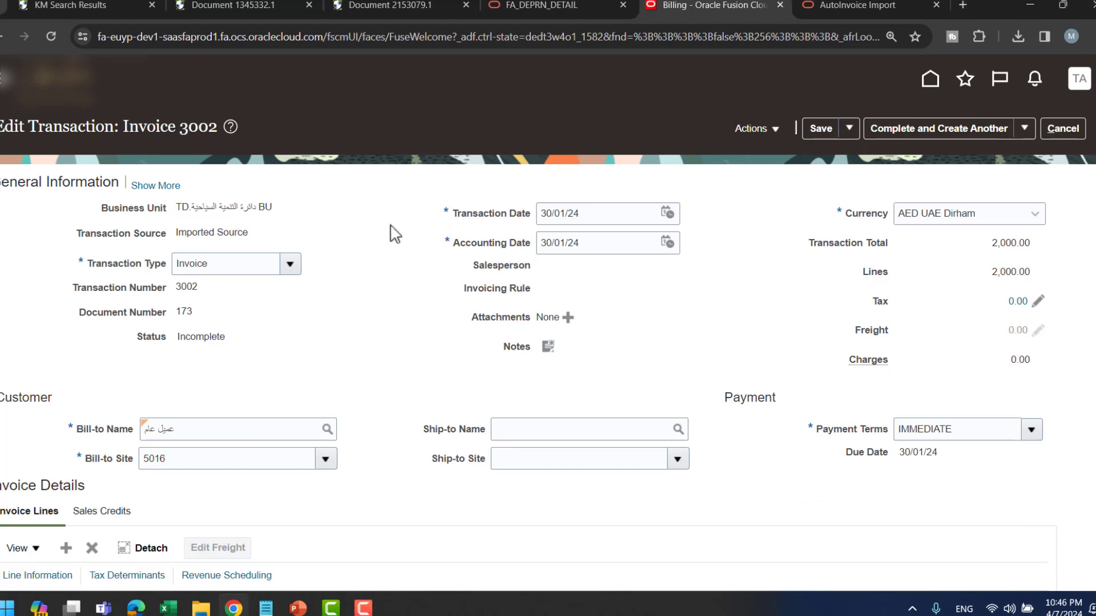
left_click(907, 5)
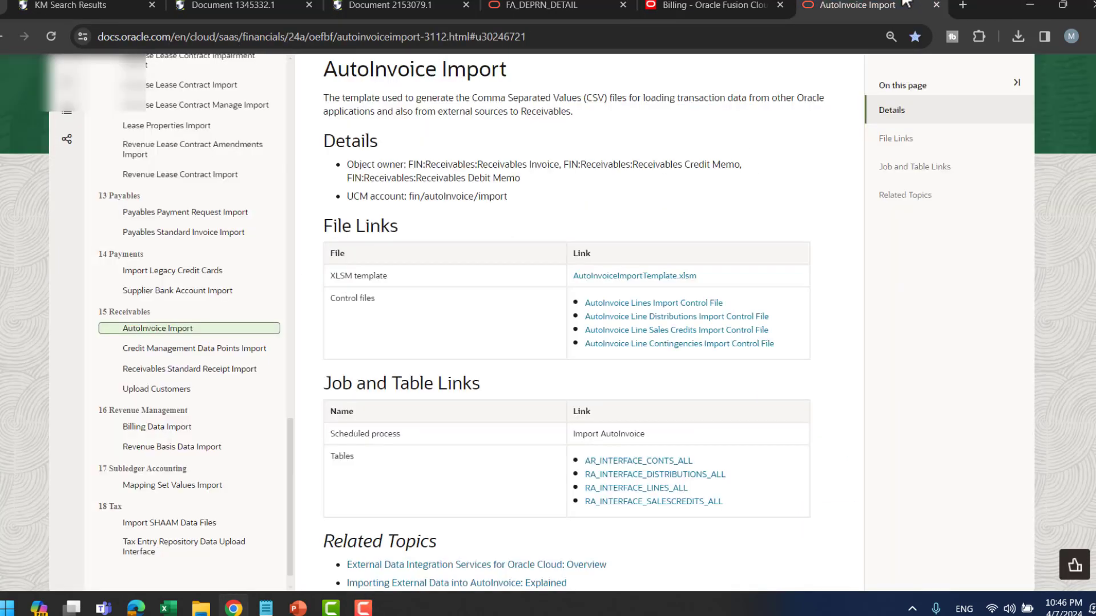
- Unblock AutoInvoiceImportTemplate (2).xlsm in its file Properties and open it in Excel
left_click(1017, 36)
left_click(980, 106)
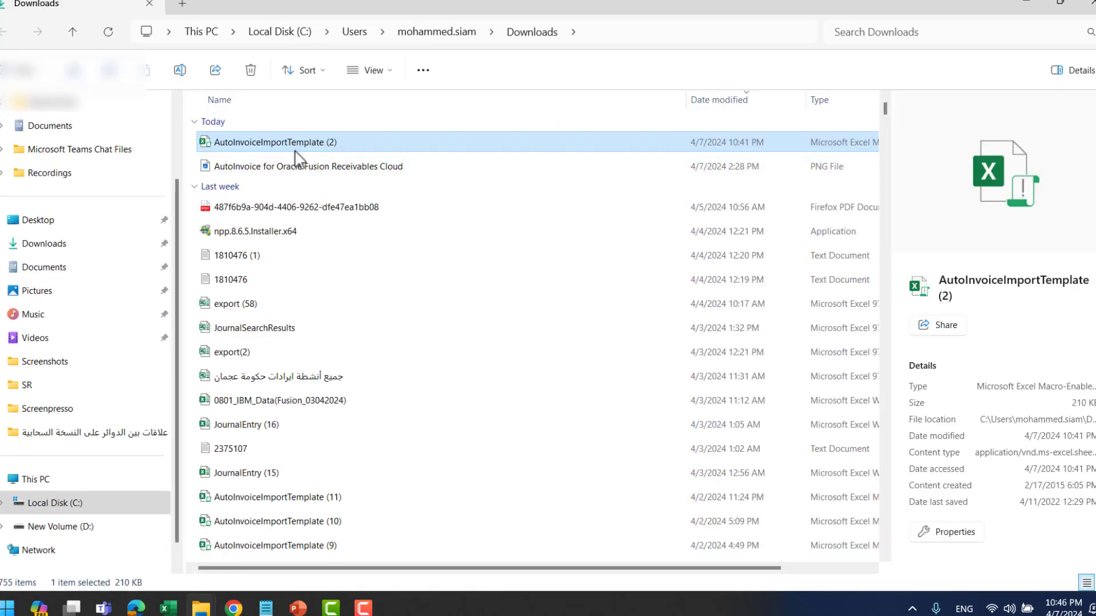
right_click(298, 143)
left_click(349, 329)
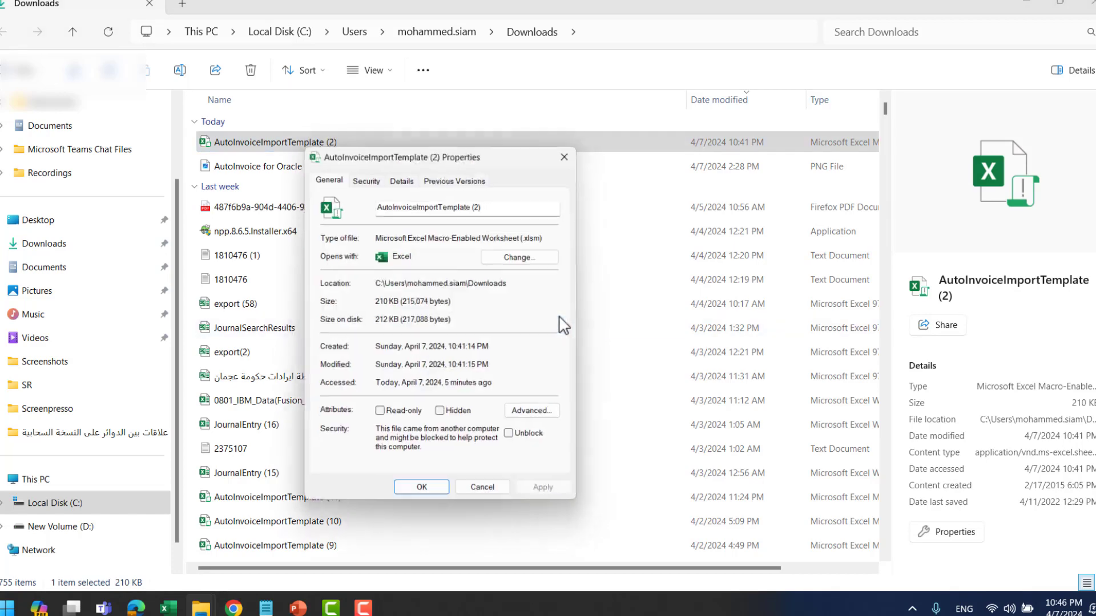
left_click(513, 439)
left_click(550, 496)
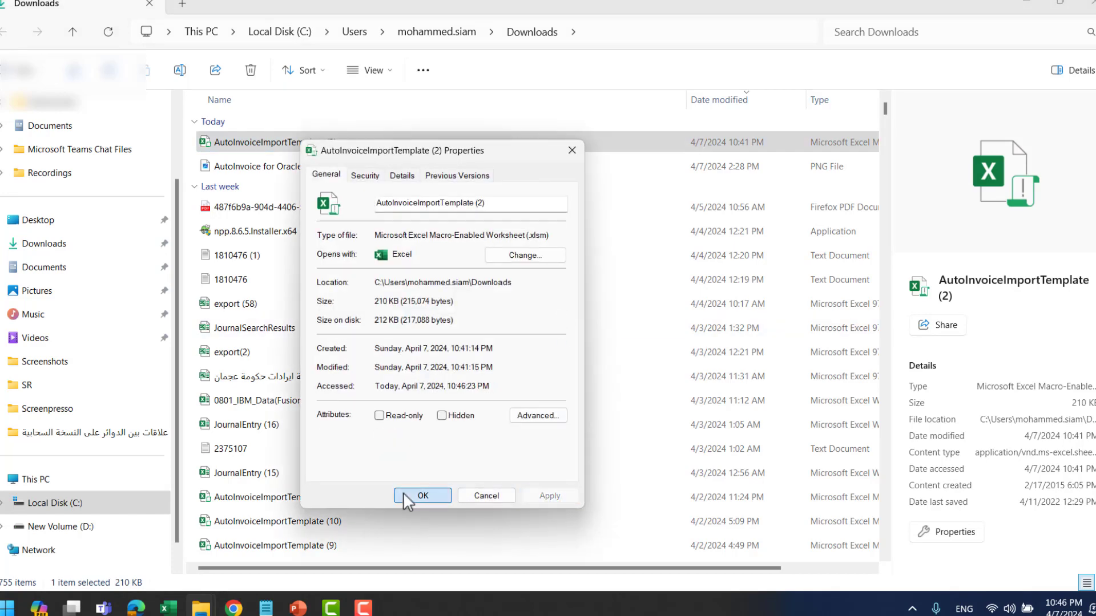
left_click(423, 495)
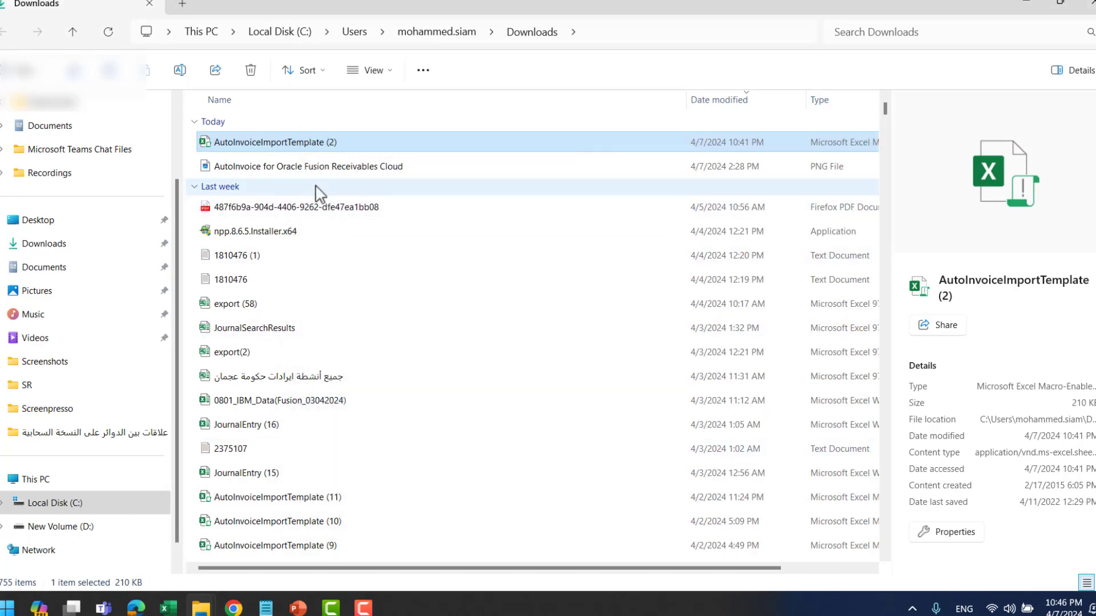
left_click(1025, 3)
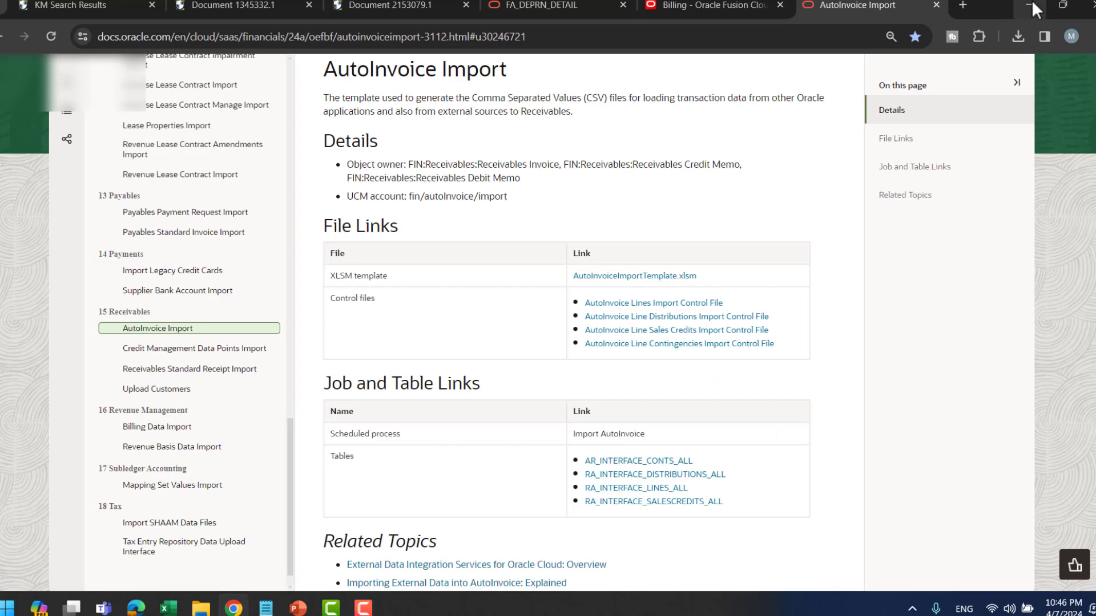
left_click(168, 608)
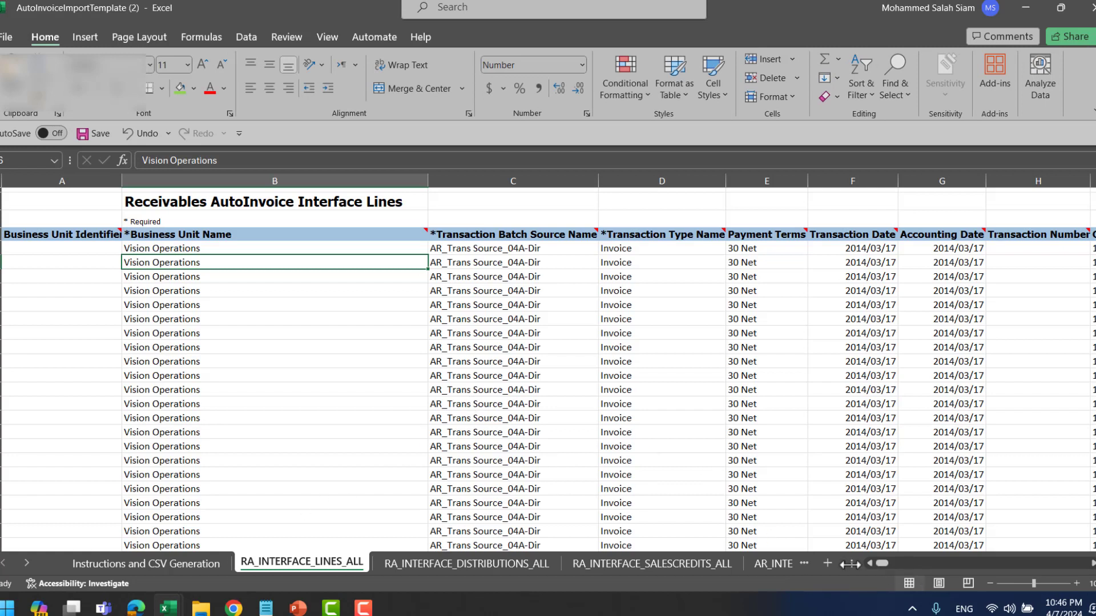
- Delete every sample row on RA_INTERFACE_LINES_ALL except the first invoice line
left_click_drag(851, 563, 922, 565)
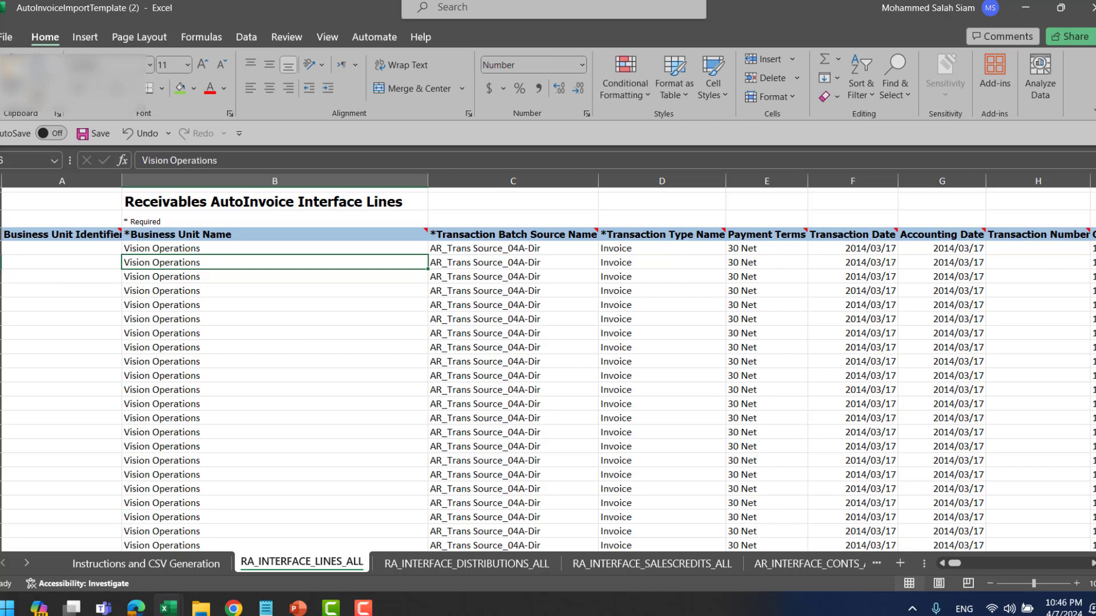
left_click(1, 262)
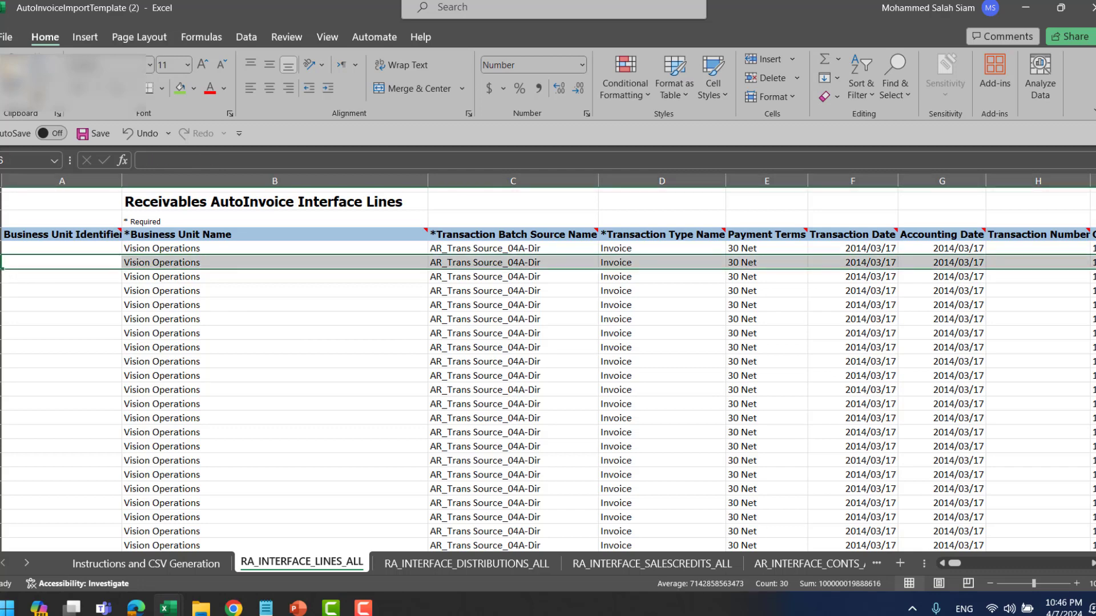
key("ctrl+shift+Down")
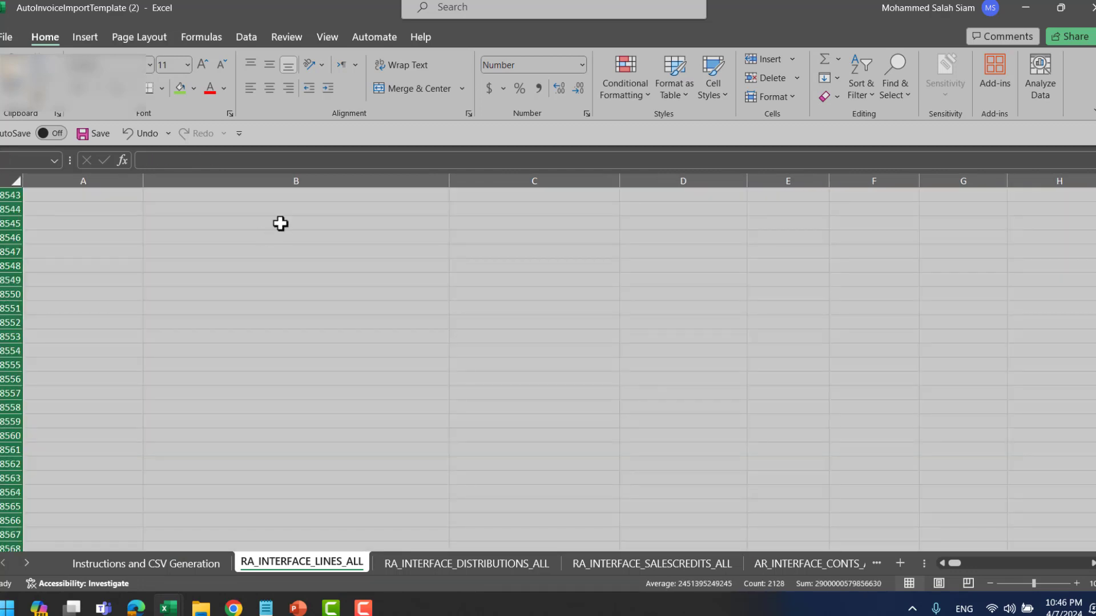
left_click_drag(1095, 535, 1094, 182)
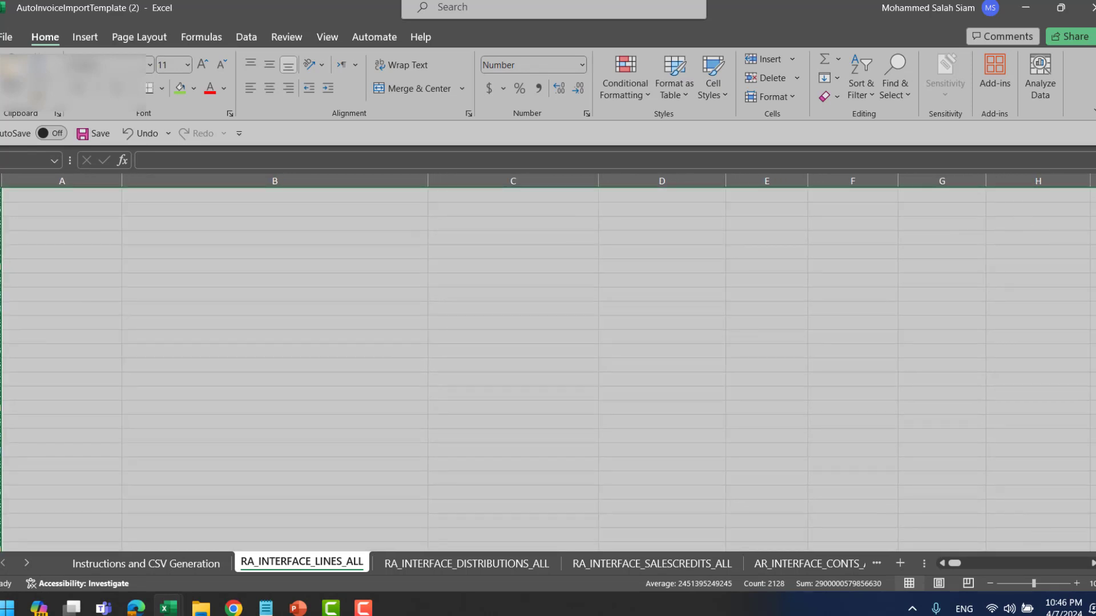
left_click(1095, 191)
left_click(427, 290)
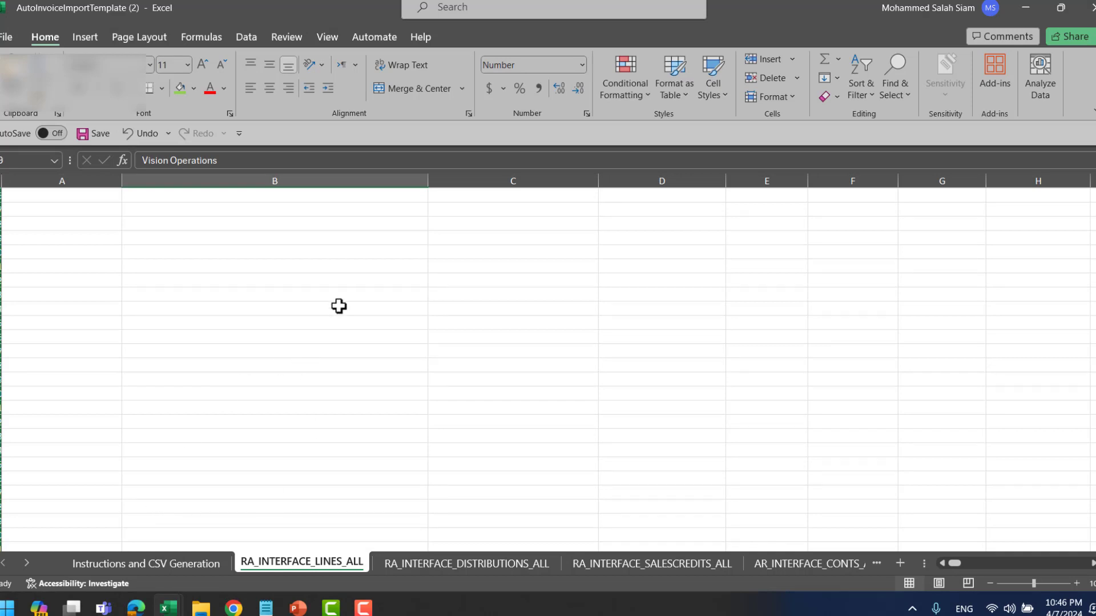
scroll(813, 331, "up", 15)
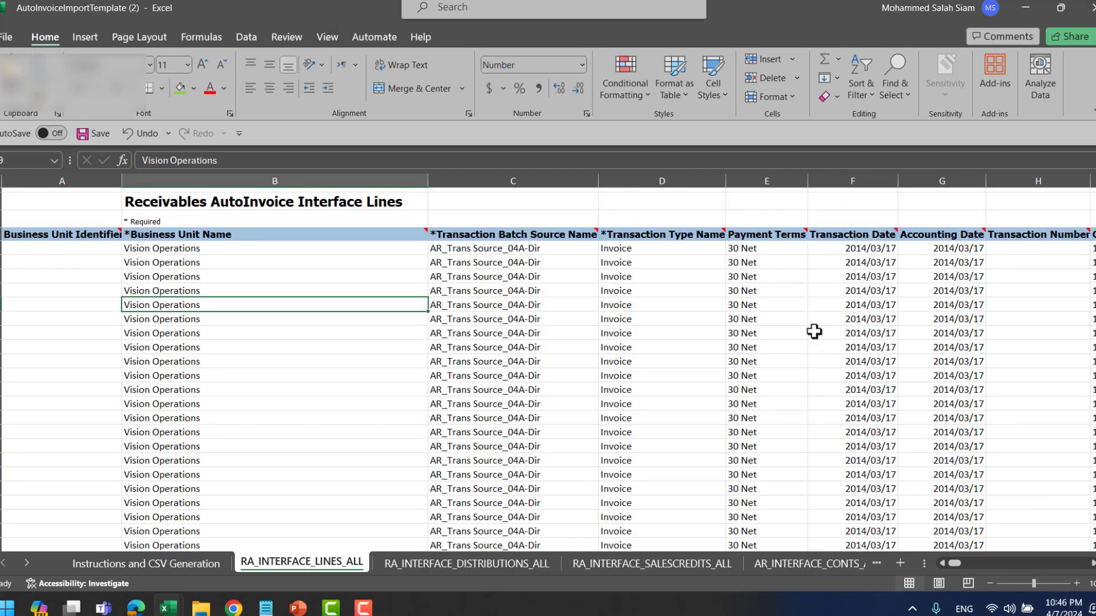
left_click(1, 262)
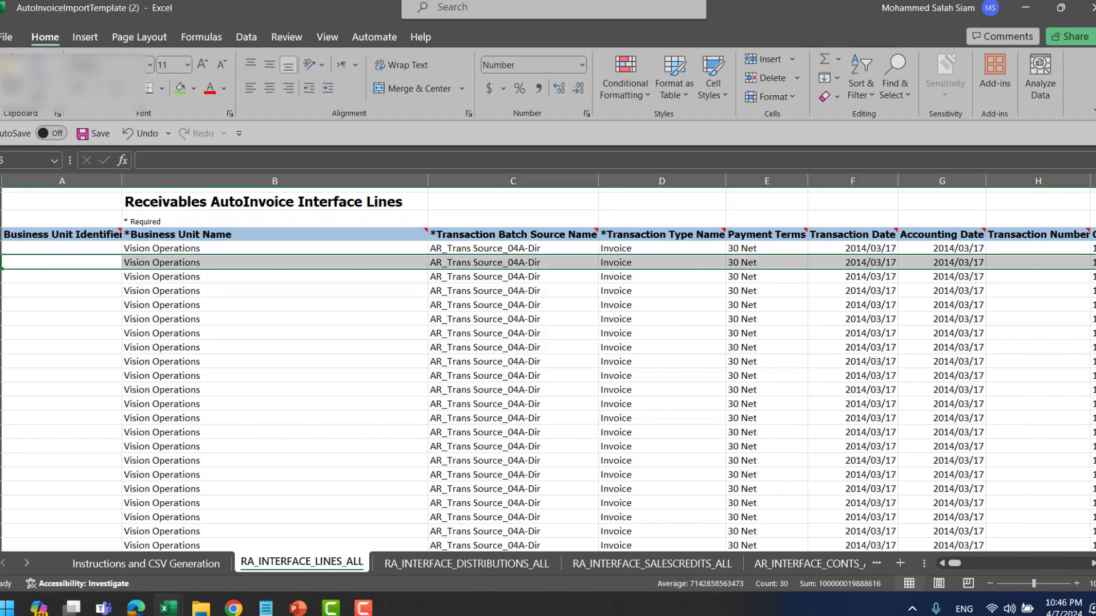
key("ctrl+shift+Down")
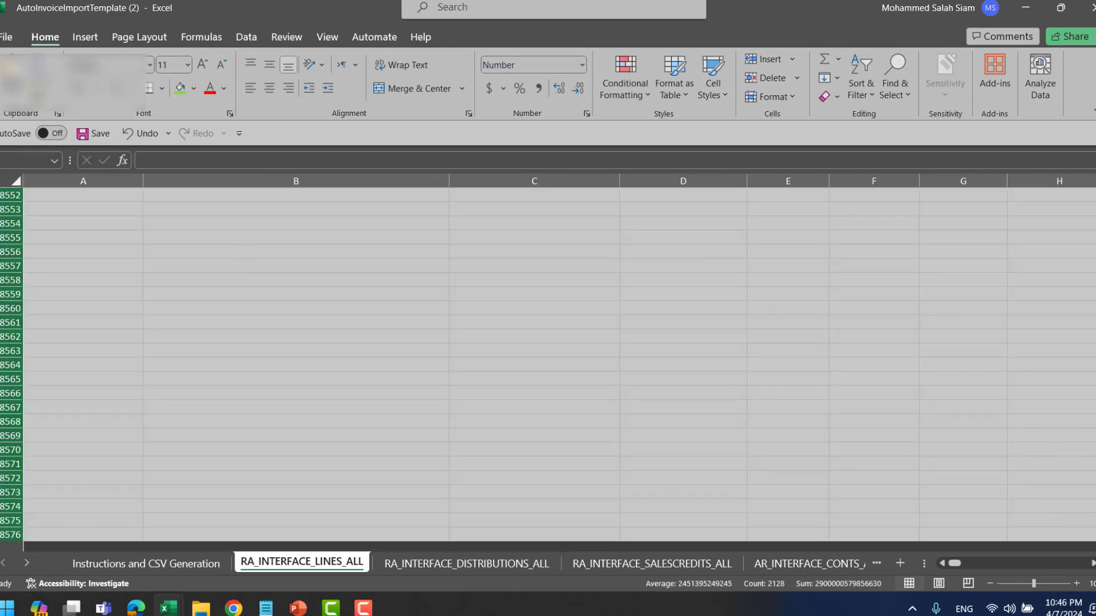
left_click_drag(1095, 534, 1095, 195)
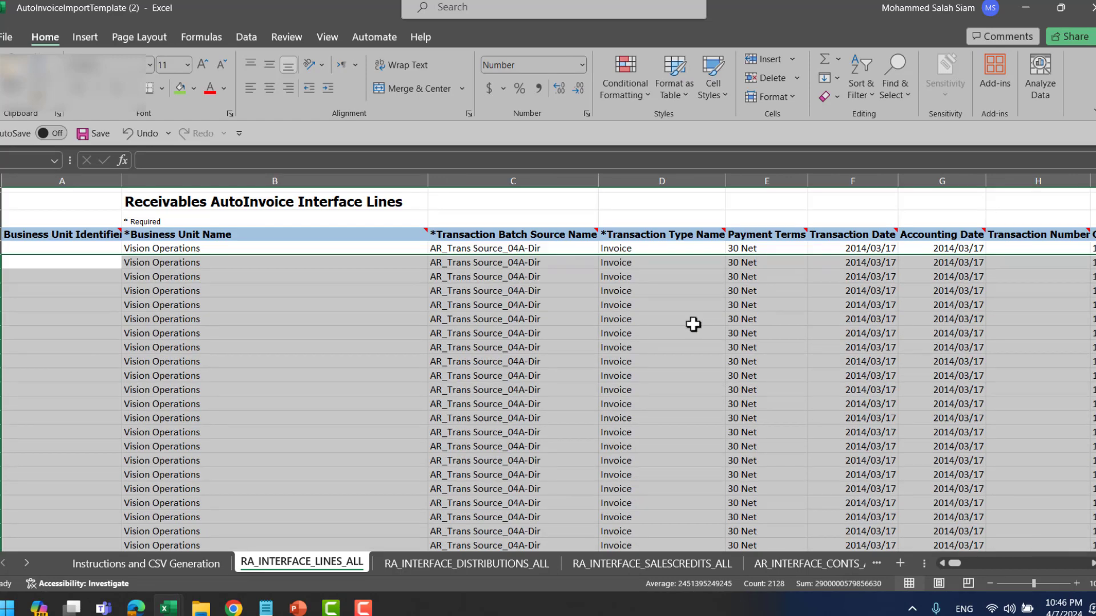
key("Delete")
left_click(547, 303)
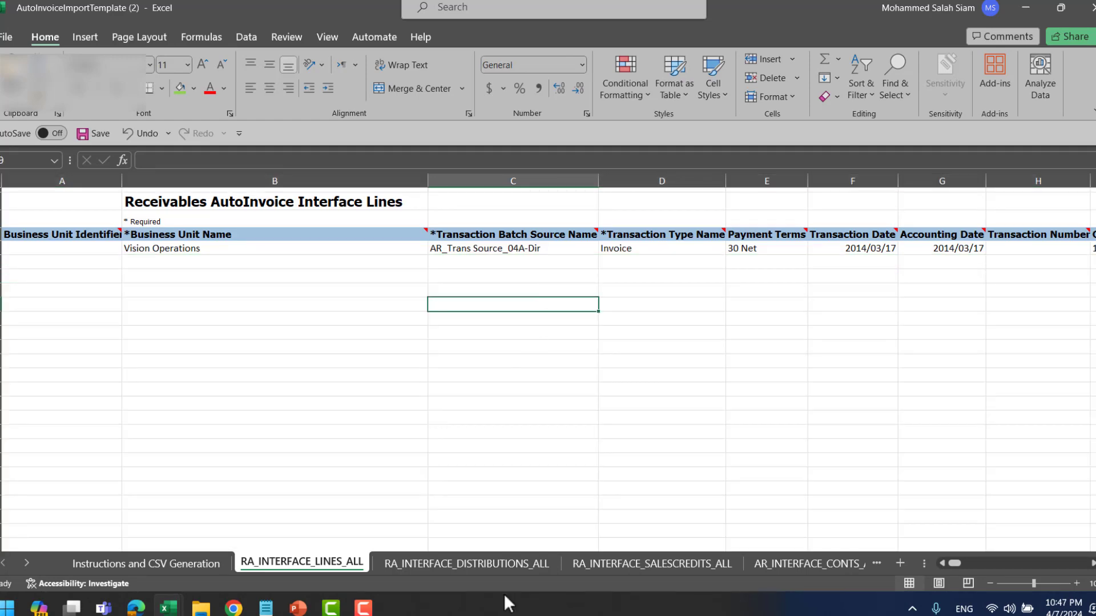
- Clear the sample rows from the distributions and sales credits sheets
left_click(476, 568)
left_click(0, 248)
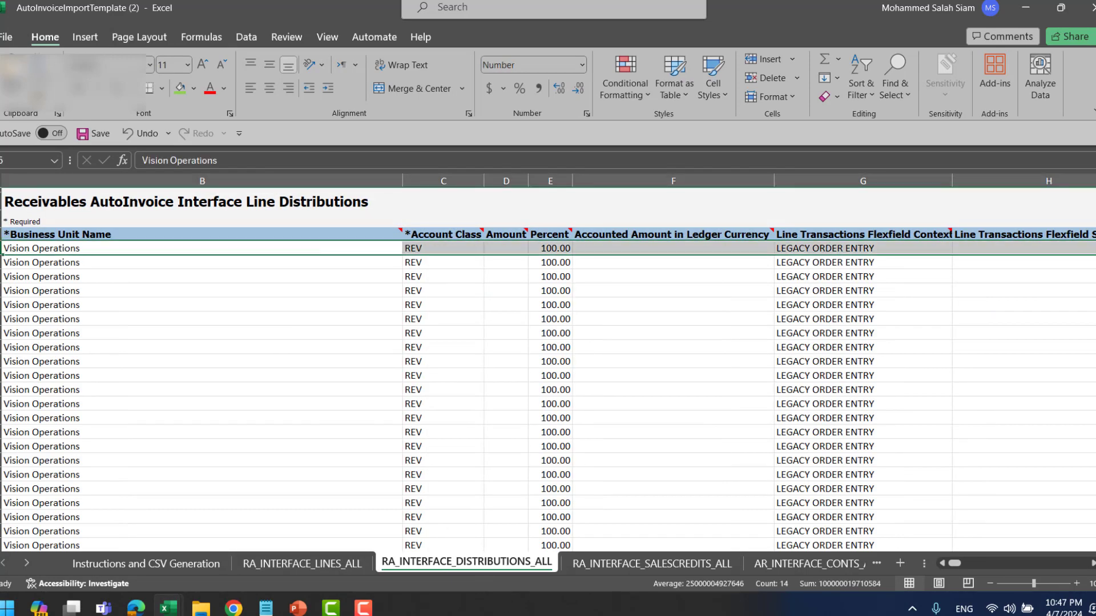
key("ctrl+shift+Down")
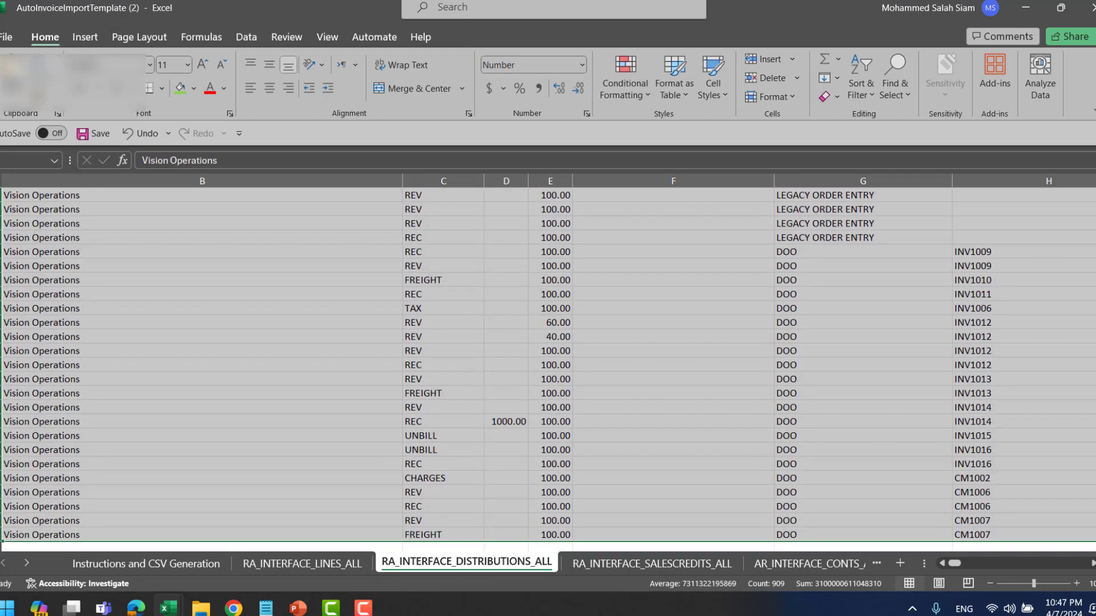
key("Delete")
scroll(341, 333, "up", 10)
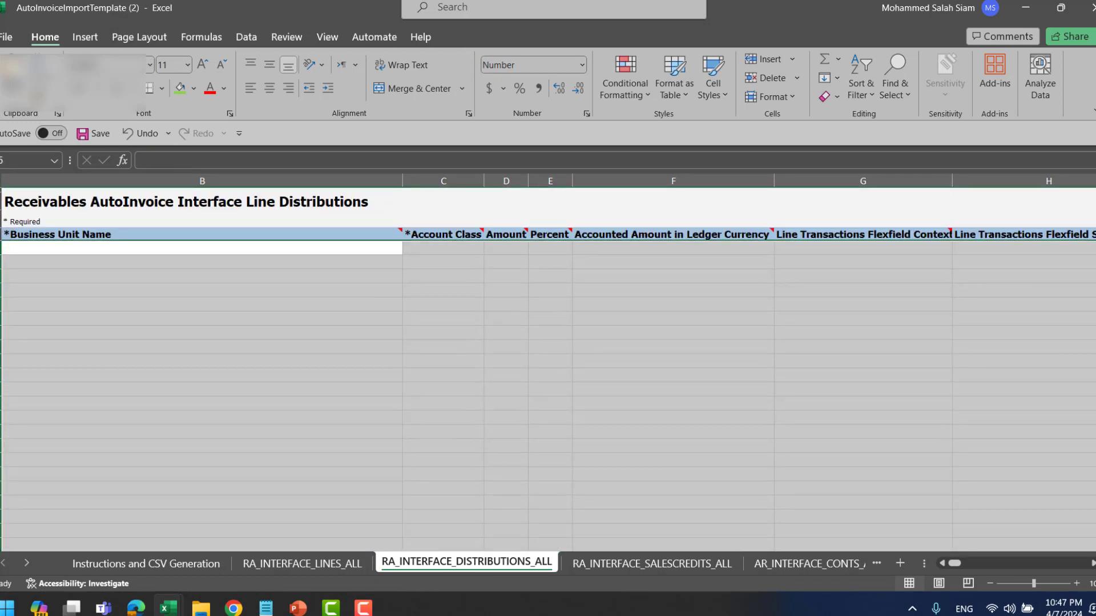
left_click(616, 564)
left_click(0, 248)
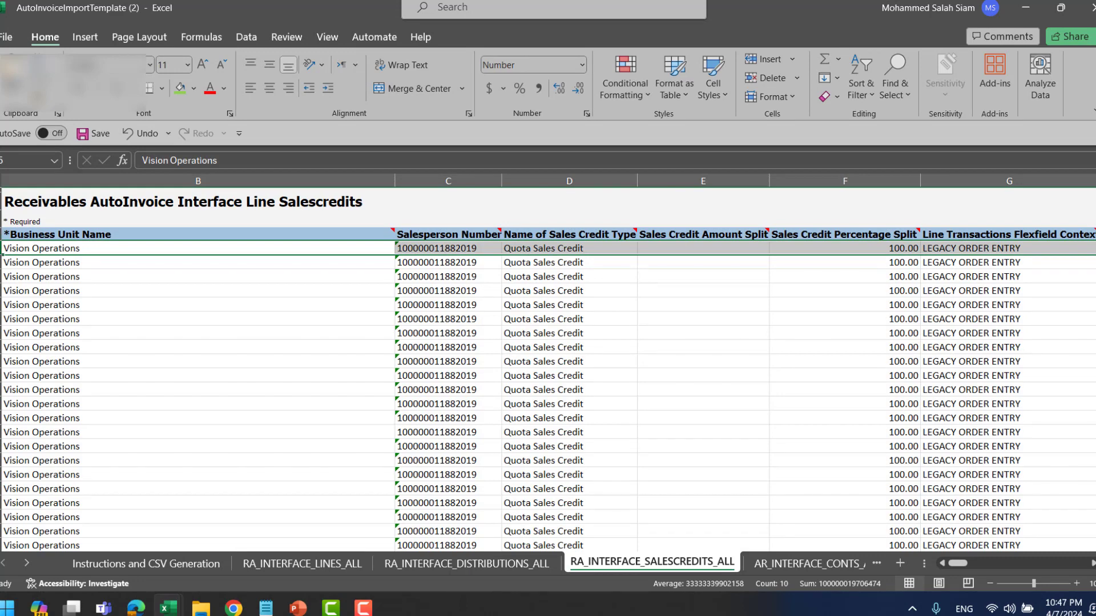
key("ctrl+shift+Down")
key("Delete")
scroll(629, 523, "up", 10)
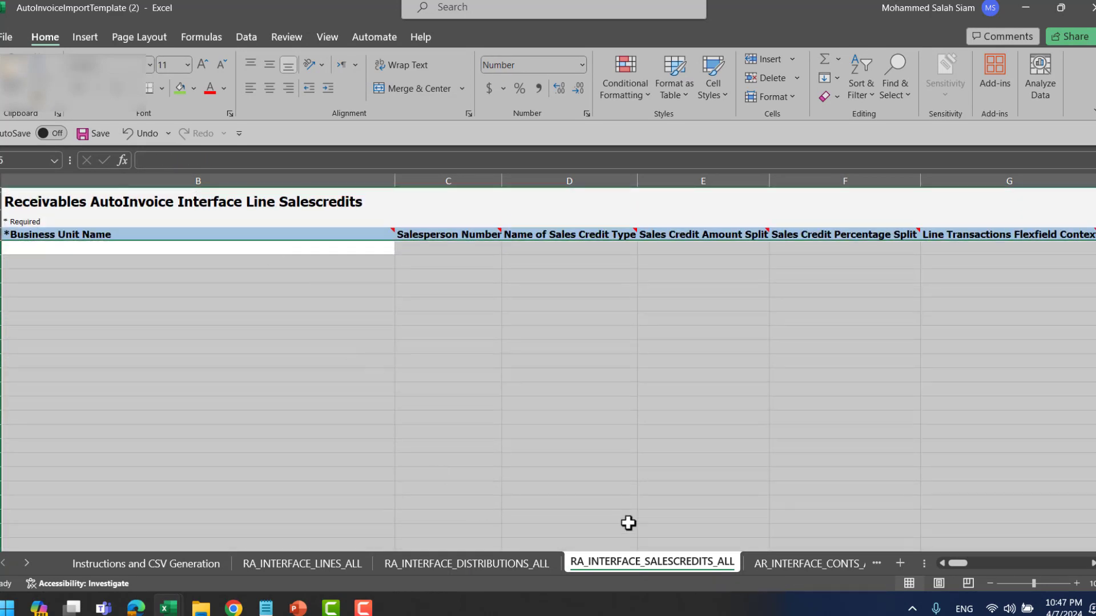
- Clear the five contingency sample rows and return to the RA_INTERFACE_LINES_ALL sheet
left_click(833, 565)
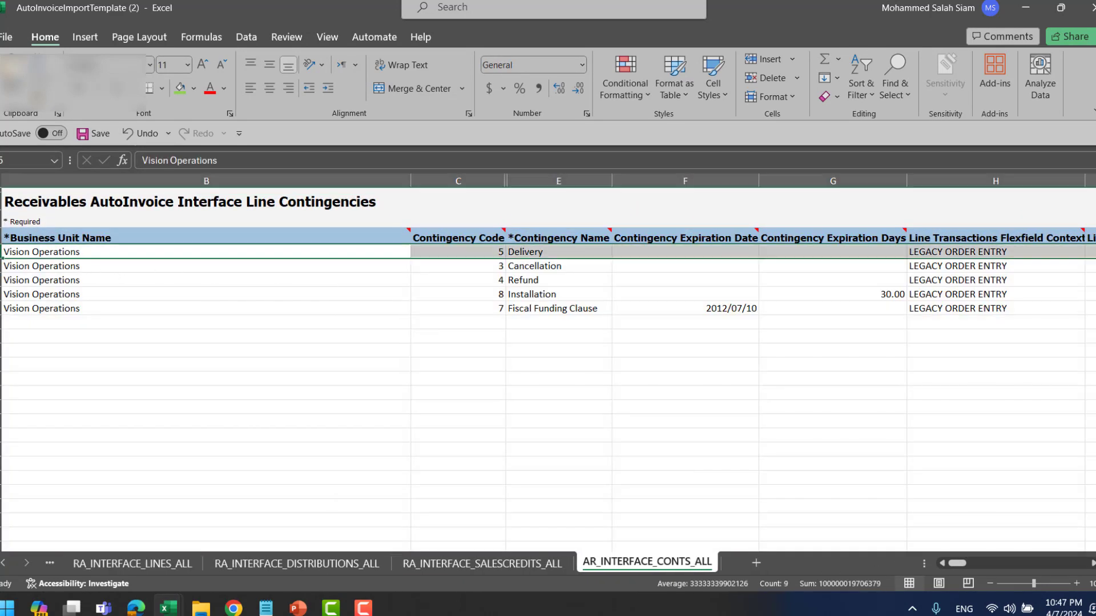
key("ctrl+shift+Down")
key("Delete")
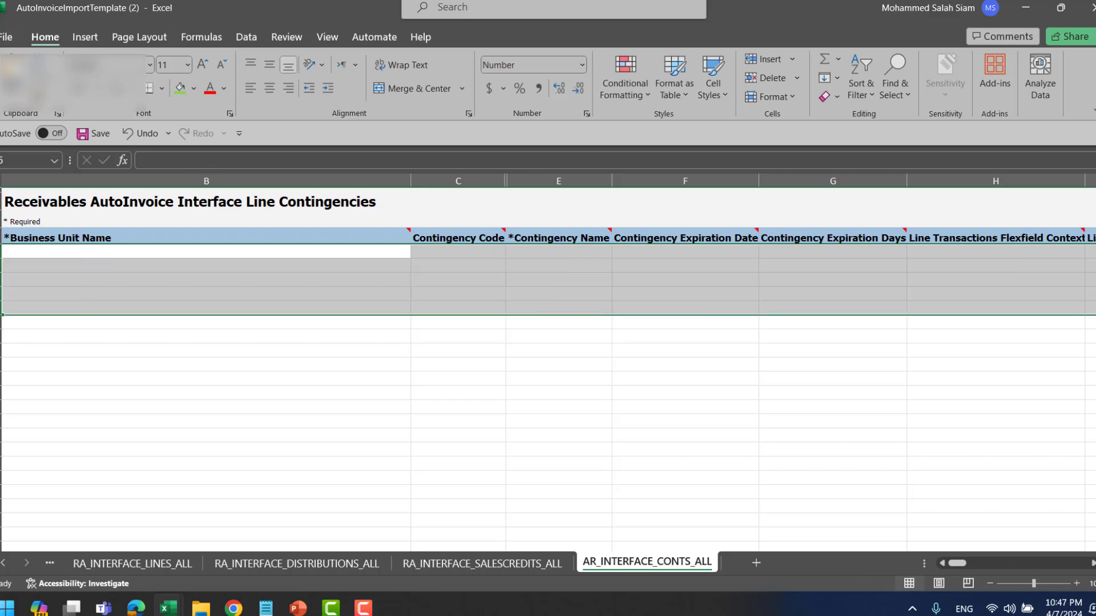
left_click(228, 564)
left_click(88, 562)
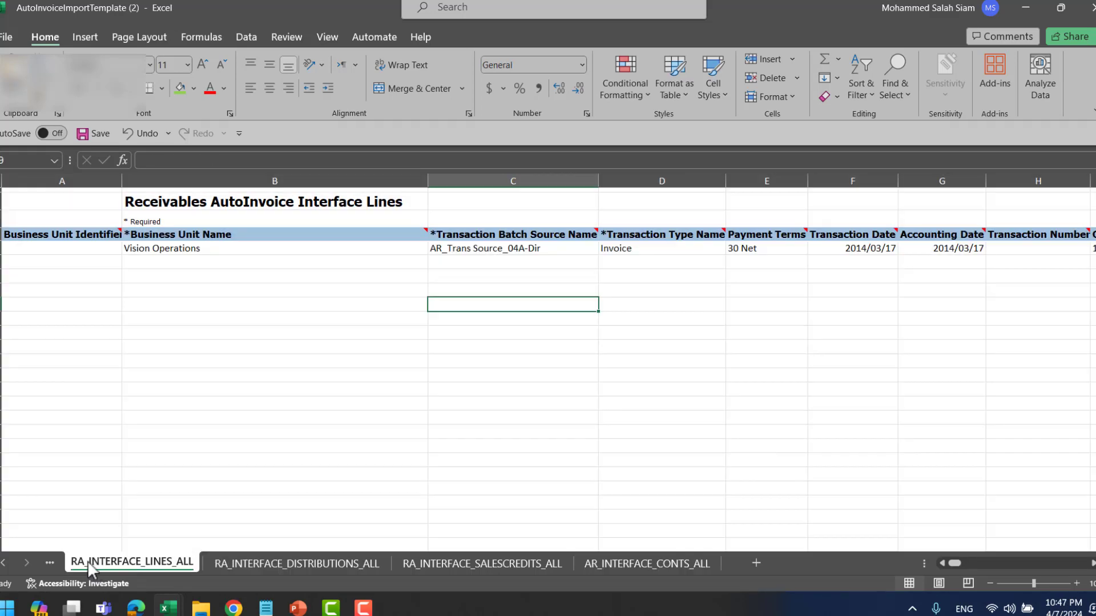
left_click(4, 562)
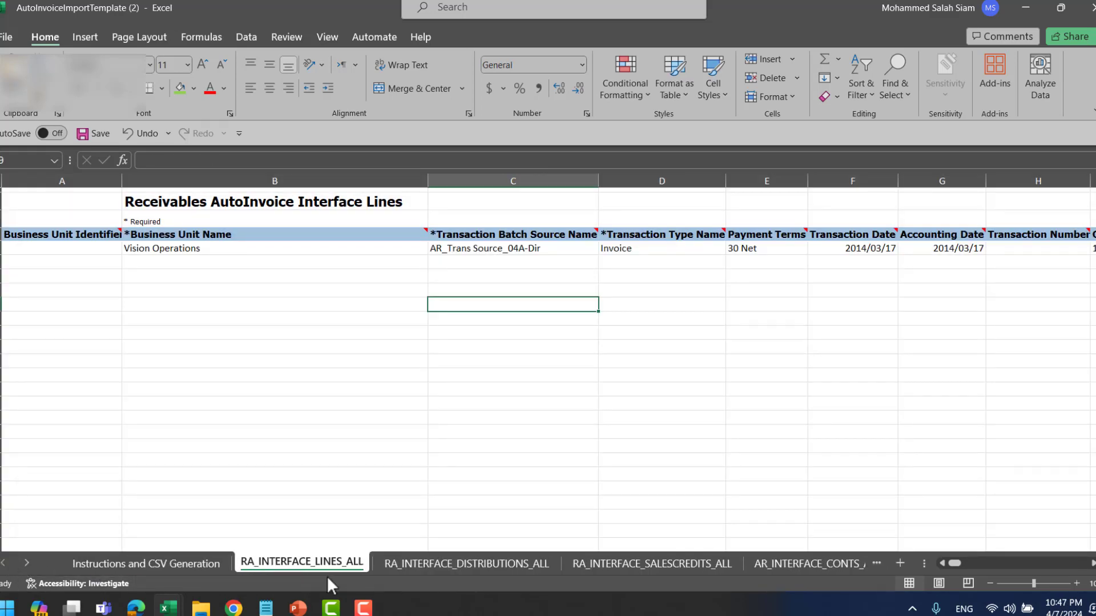
left_click(159, 565)
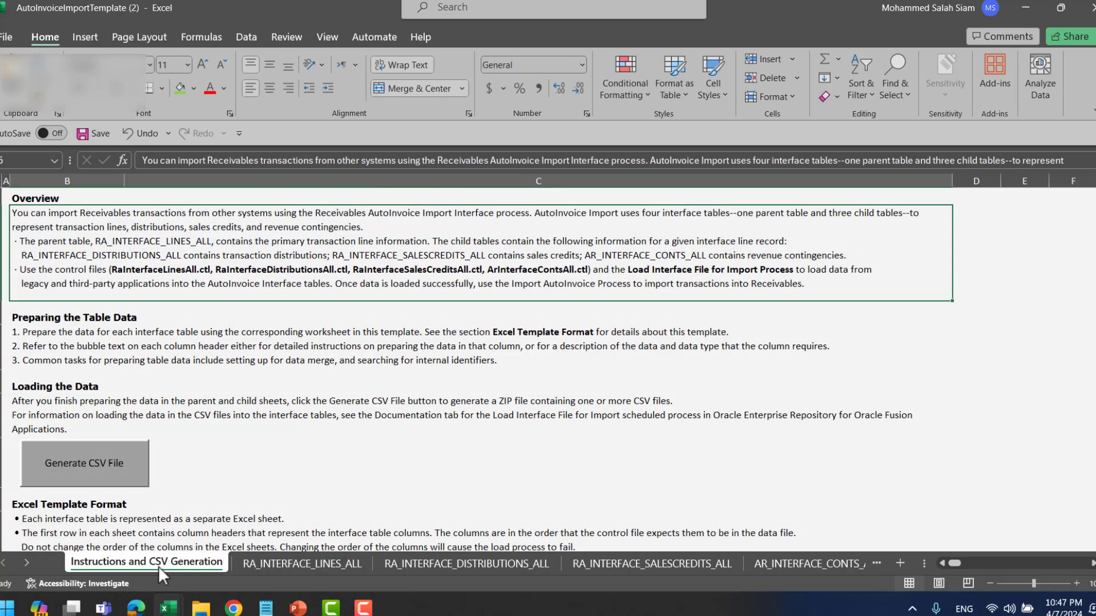
left_click(320, 565)
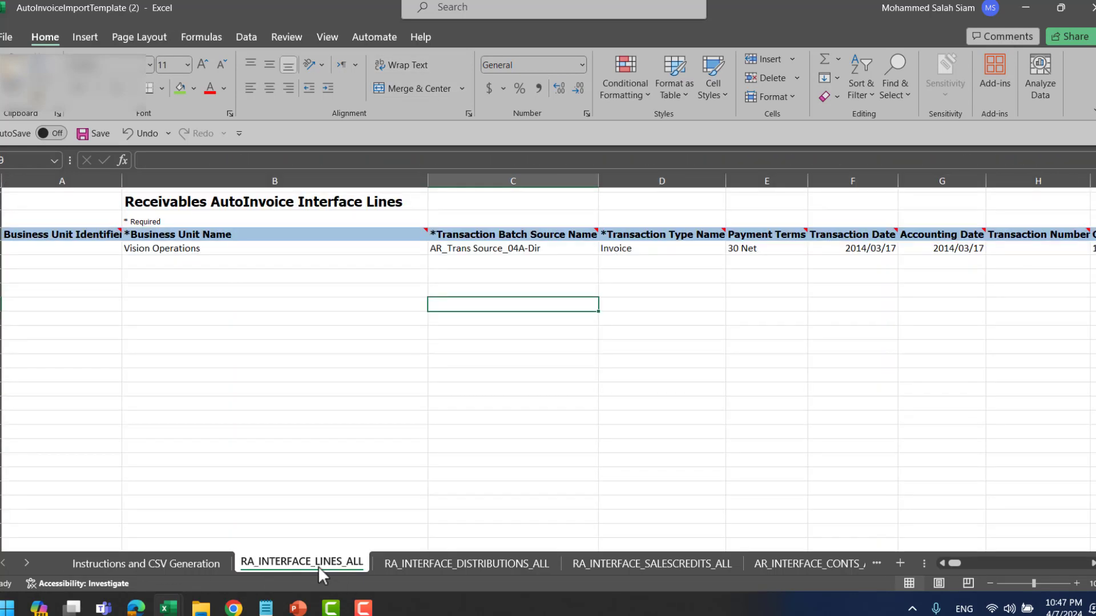
left_click(452, 563)
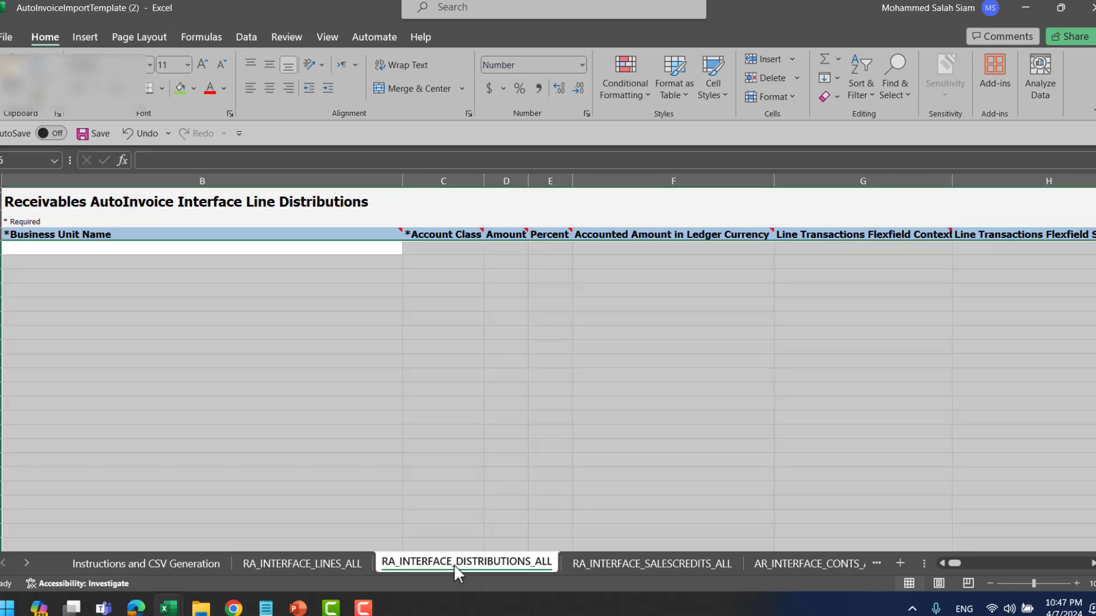
left_click(685, 564)
left_click(801, 566)
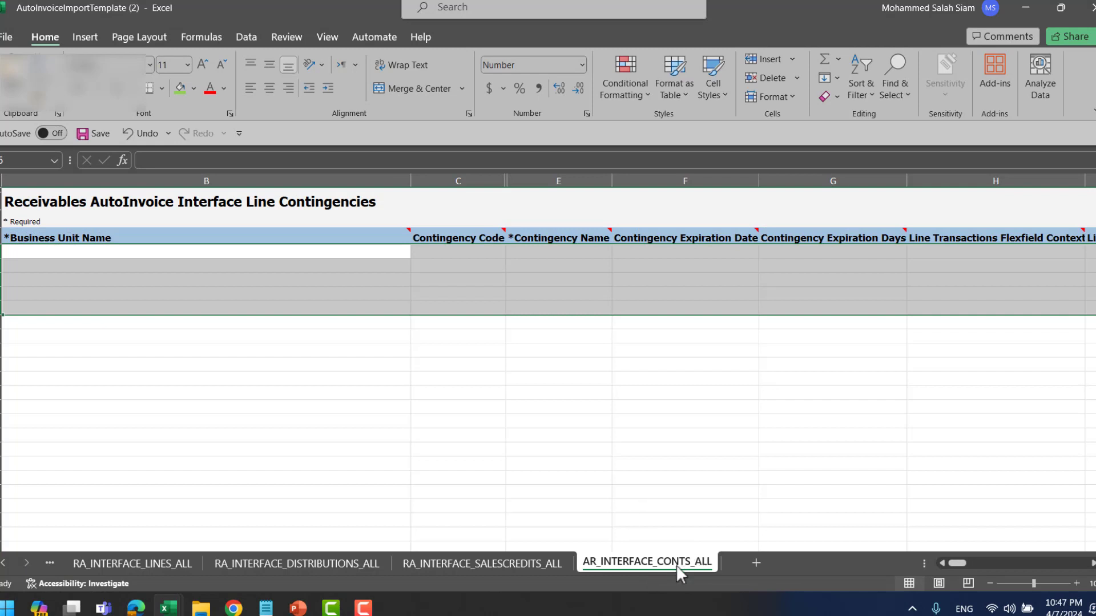
left_click(12, 563)
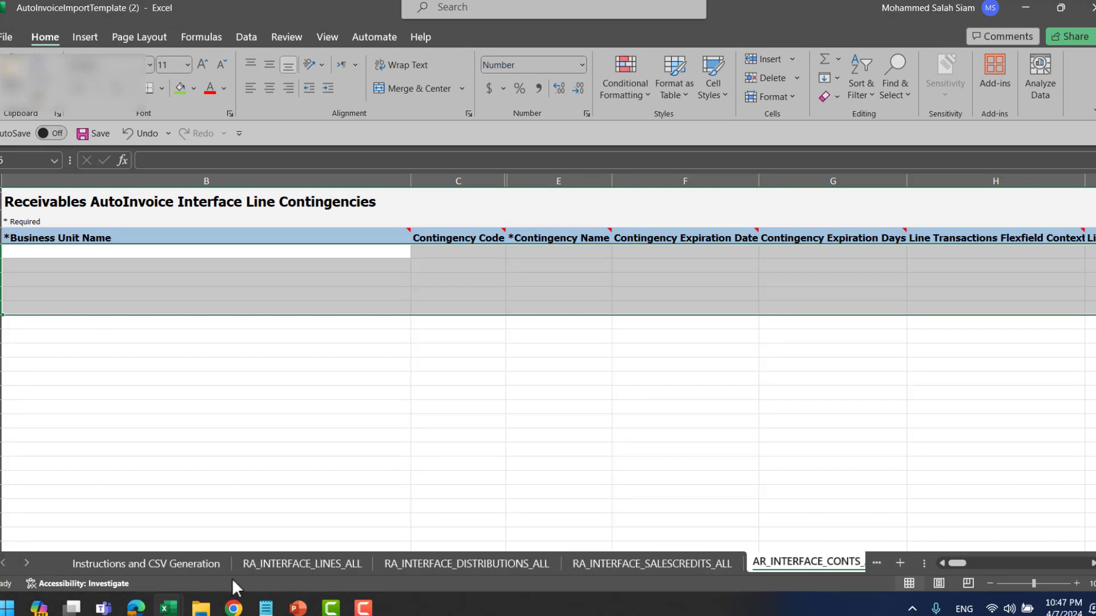
left_click(259, 565)
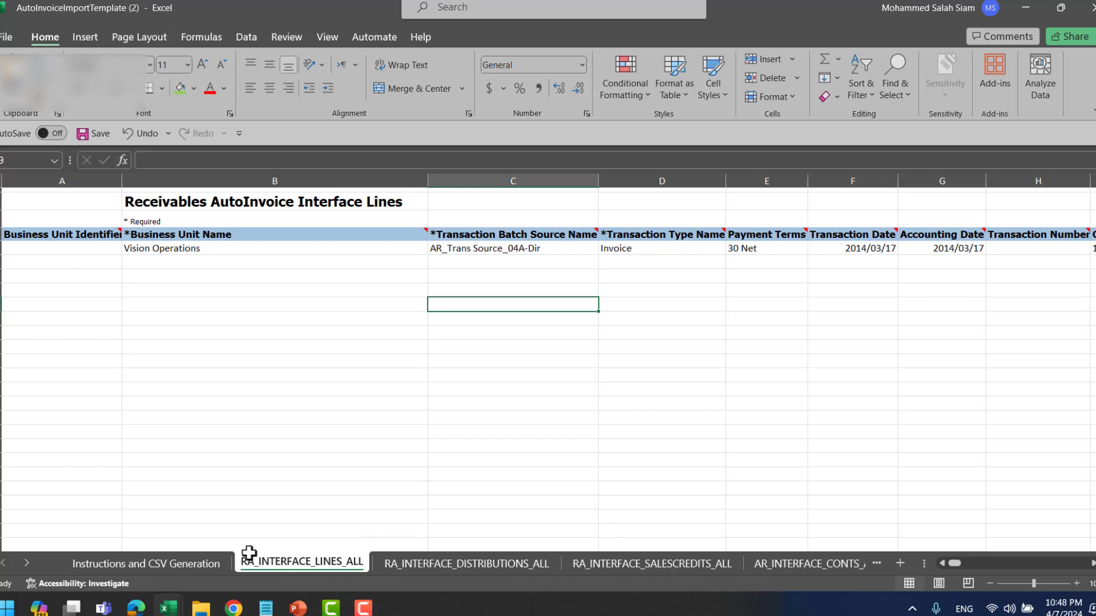
left_click(176, 563)
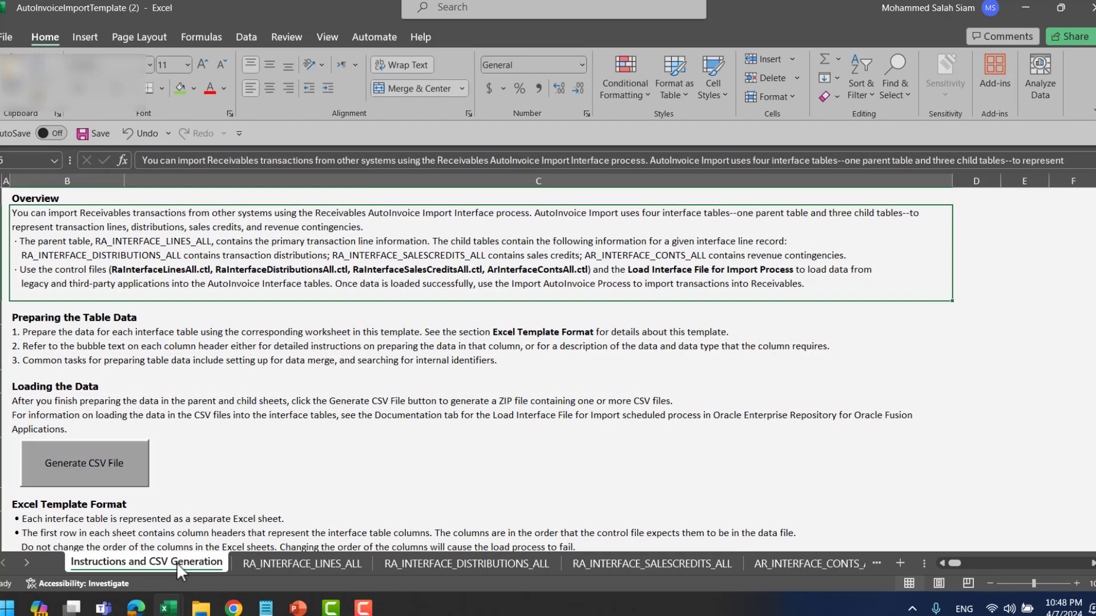
left_click(249, 564)
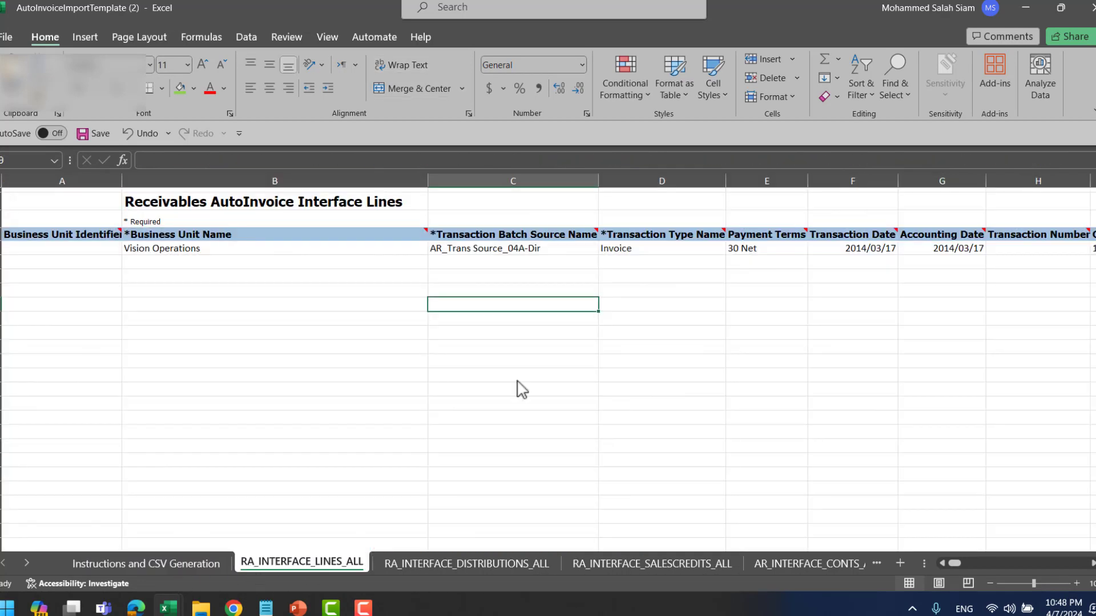
left_click(207, 263)
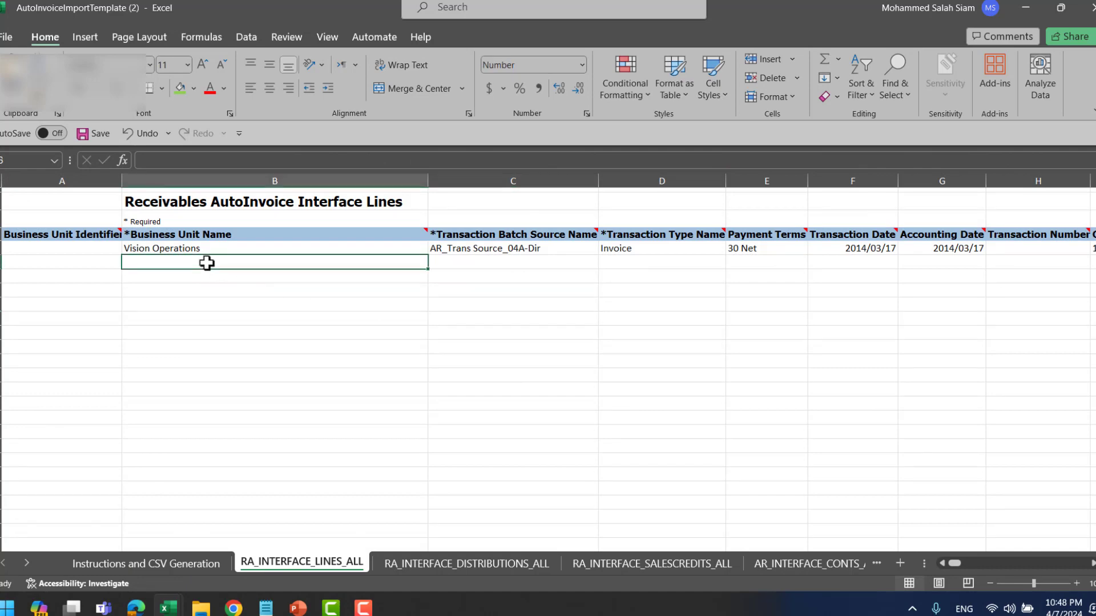
key("alt+Tab")
- Copy invoice 3002's business unit and Imported Source into the new row's B6 and C6
key("alt+Tab")
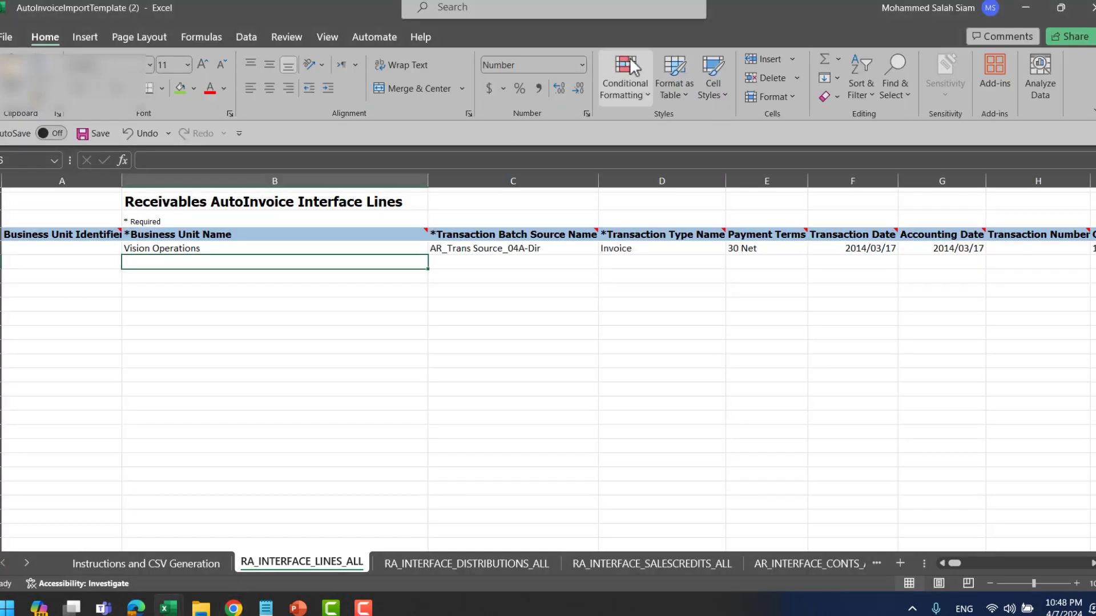
key("alt+Tab")
left_click(701, 8)
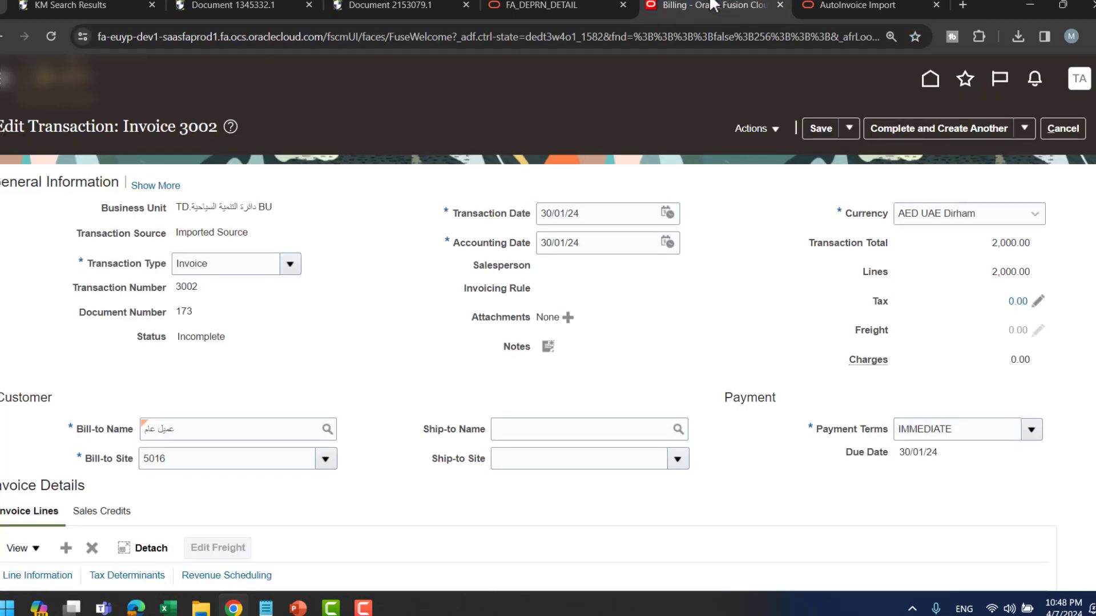
triple_click(219, 206)
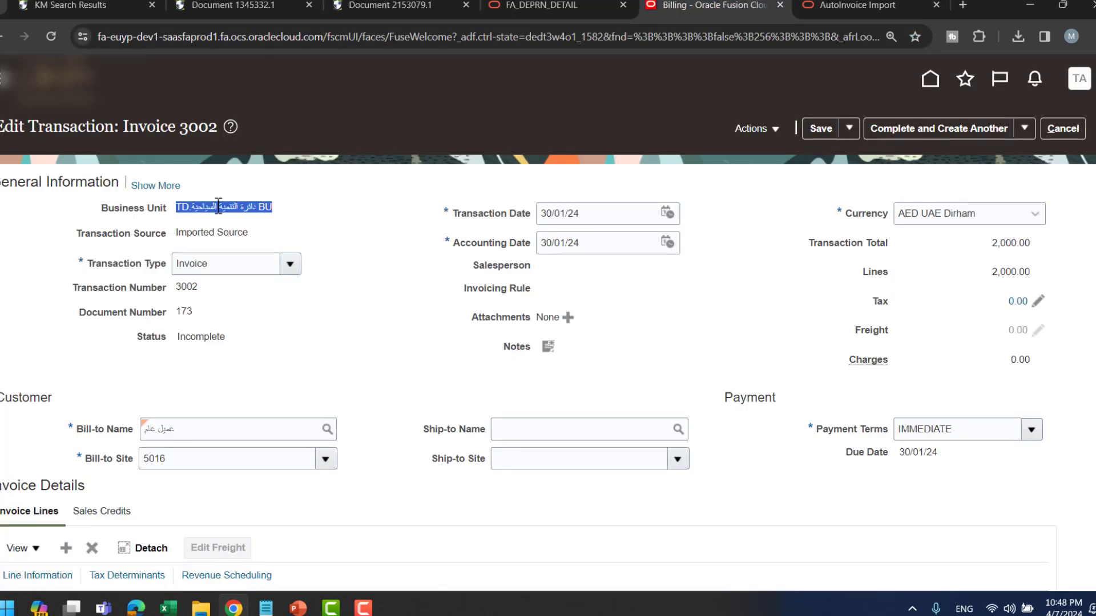
key("alt+Tab")
type("TD.دائره التنمية السياحية BU")
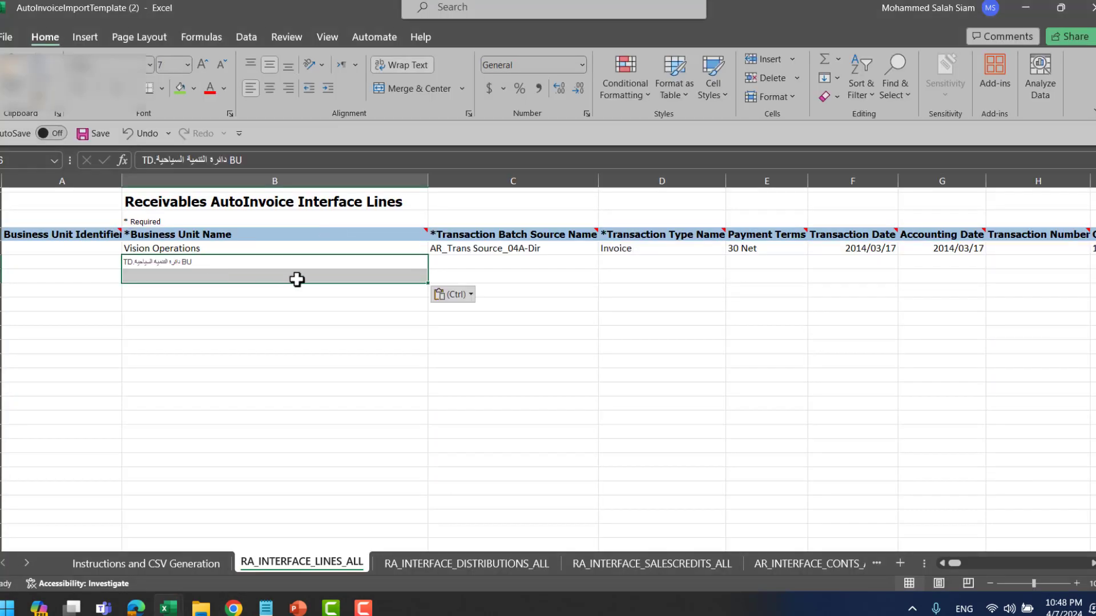
key("Tab")
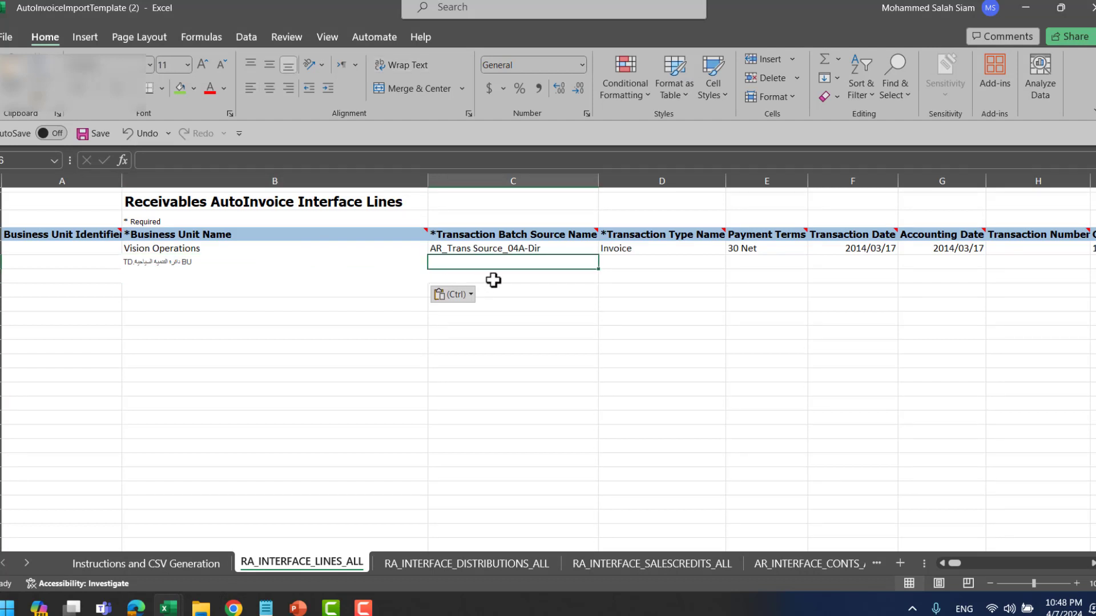
key("alt+Tab")
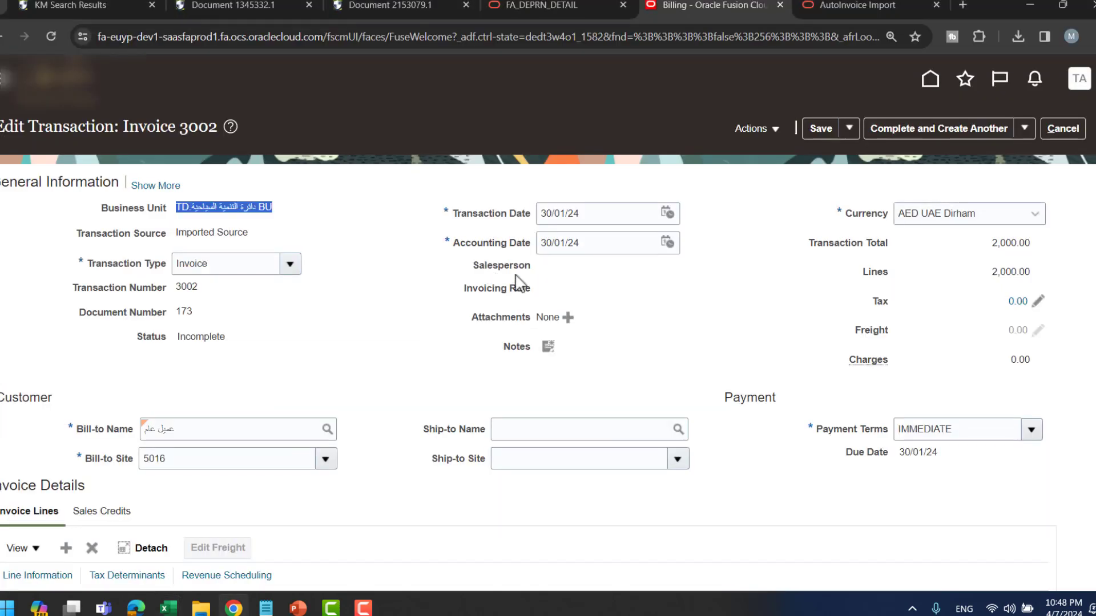
triple_click(218, 236)
key("ctrl+c")
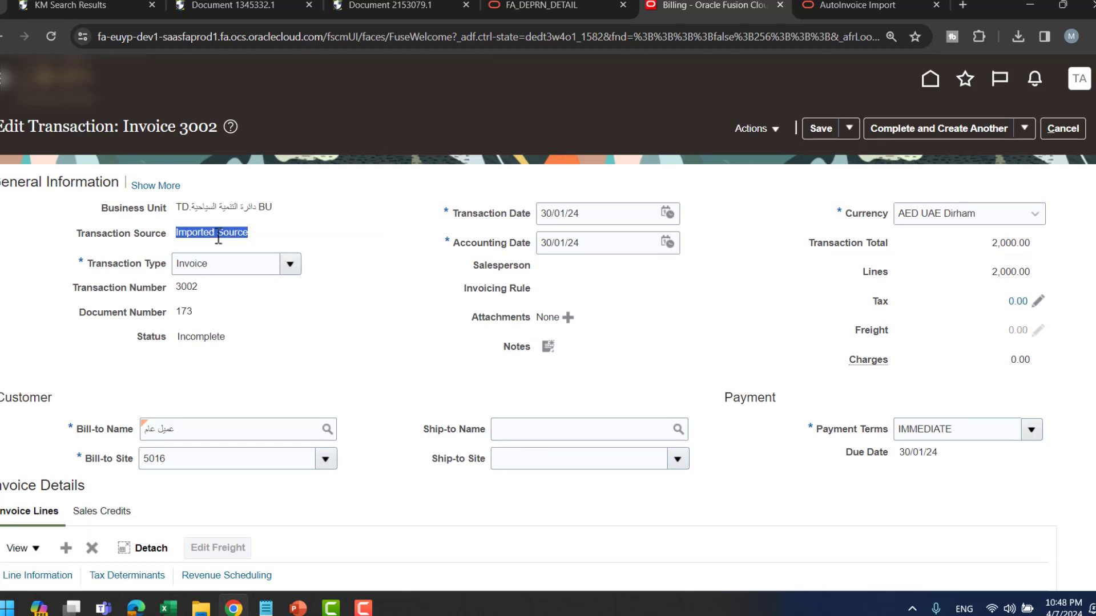
key("alt+Tab")
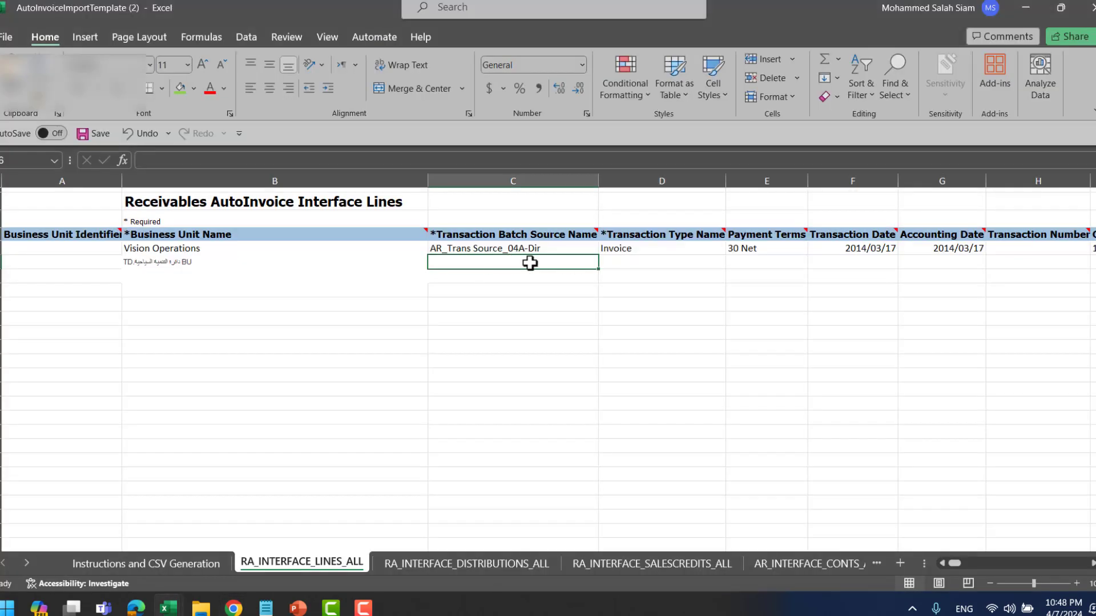
key("ctrl+v")
- Enter transaction type Invoice in D6 and payment terms IMMEDIATE in E6
left_click(631, 268)
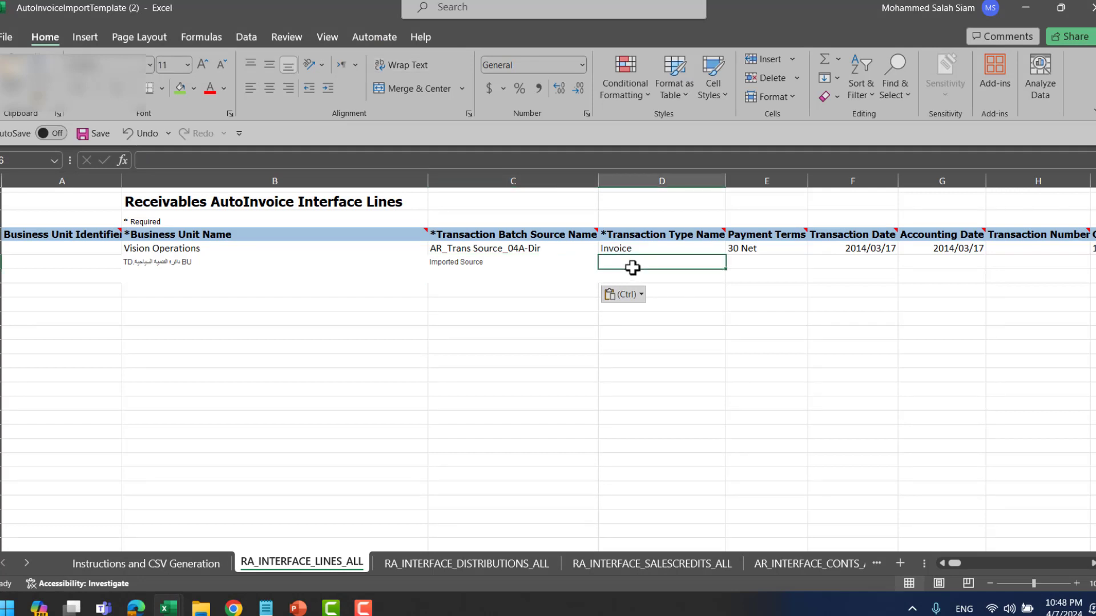
type("Invoice")
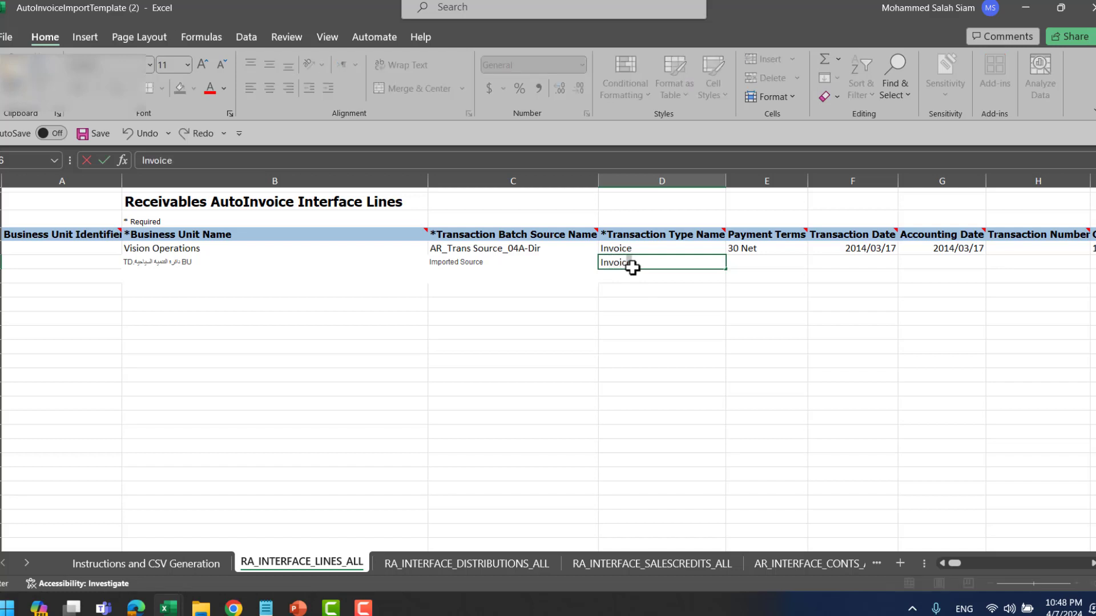
key("Tab")
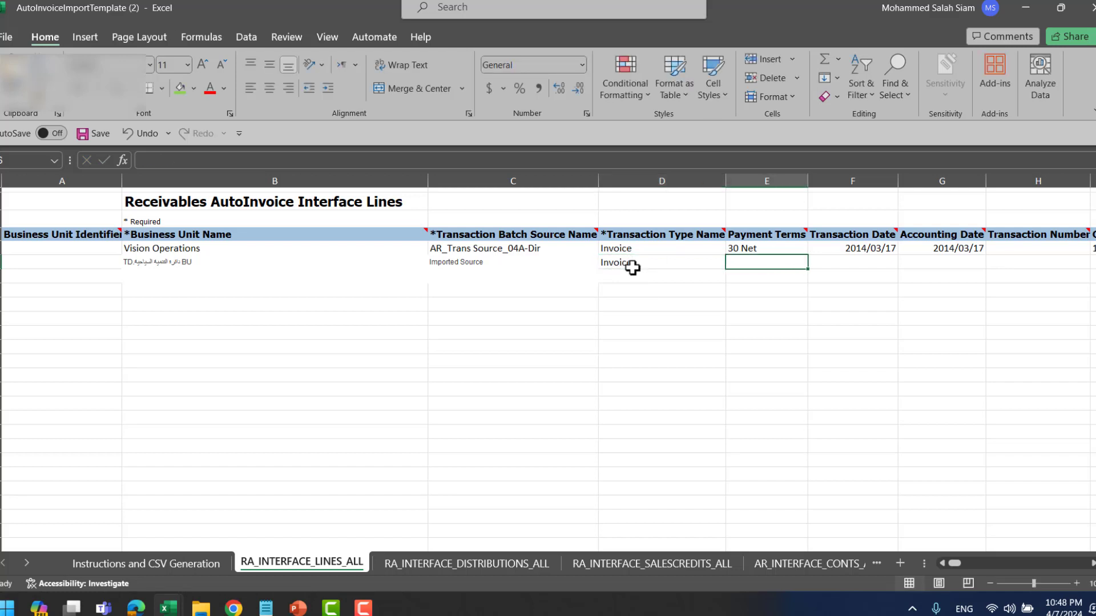
type("IMMEDIATE")
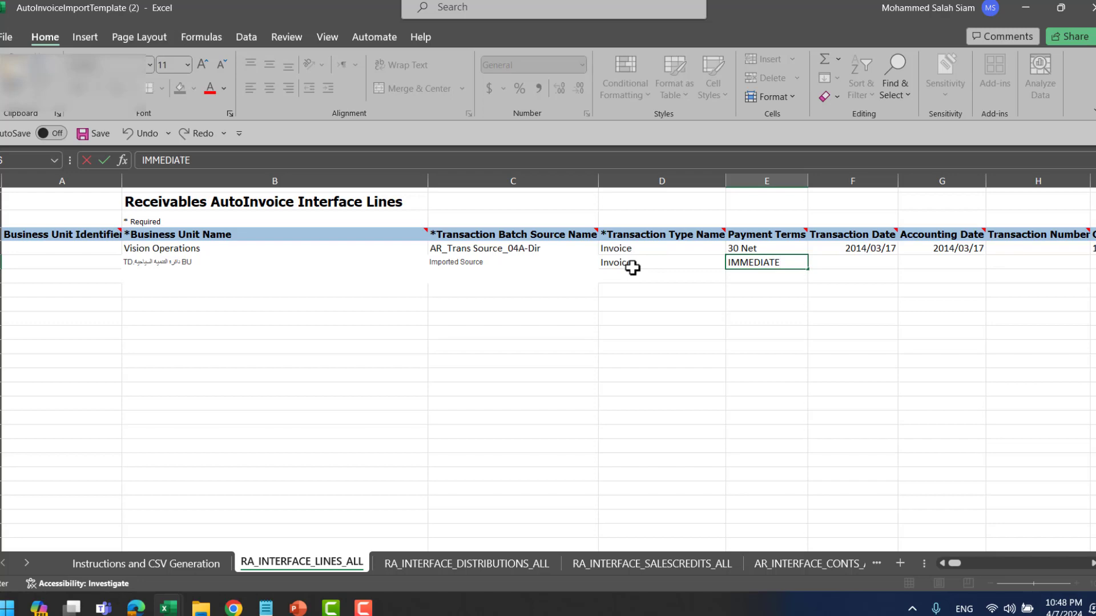
key("alt+Tab")
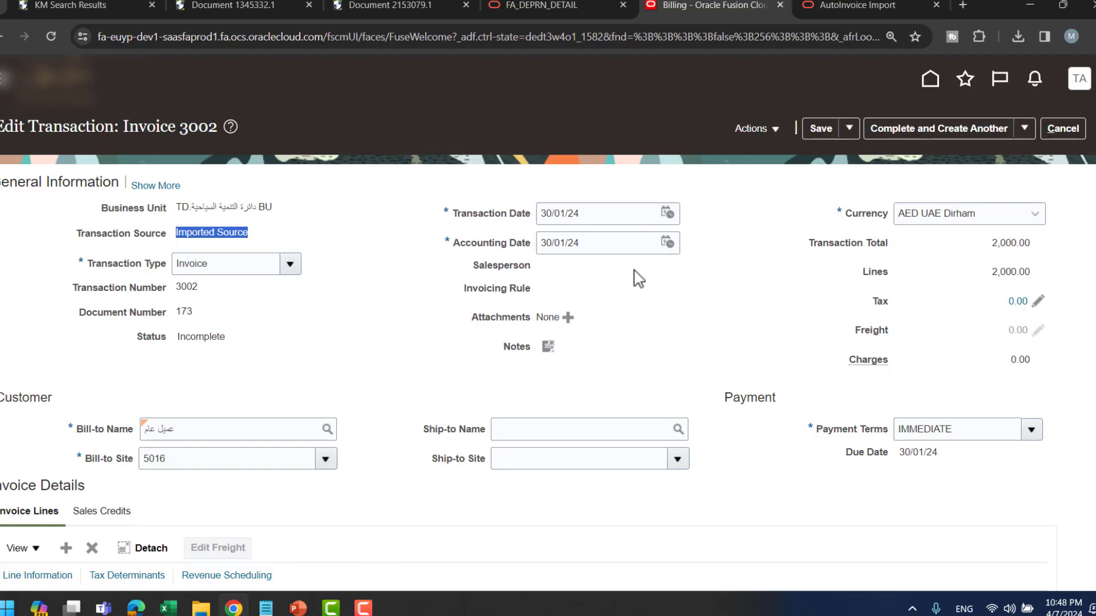
double_click(926, 430)
key("ctrl+c")
key("alt+Tab")
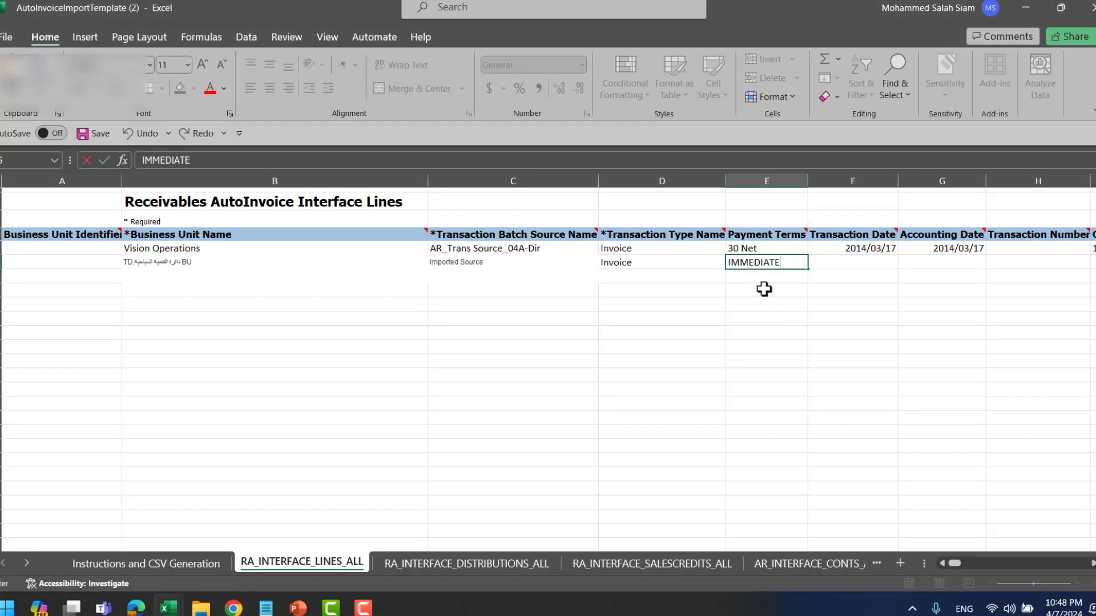
key("ctrl+v")
left_click(794, 262, "shift")
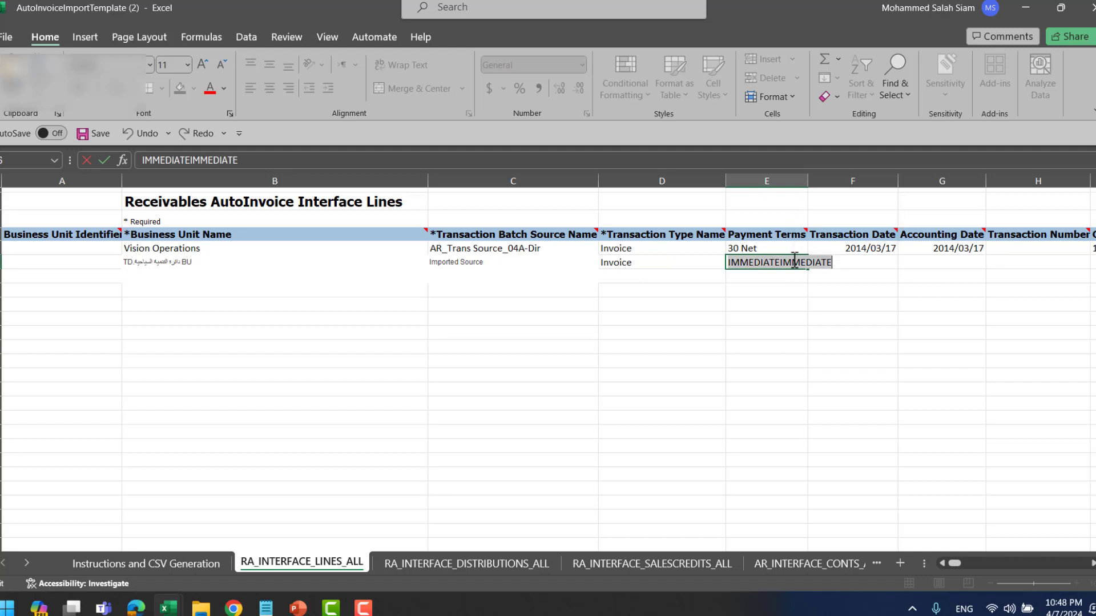
key("BackSpace")
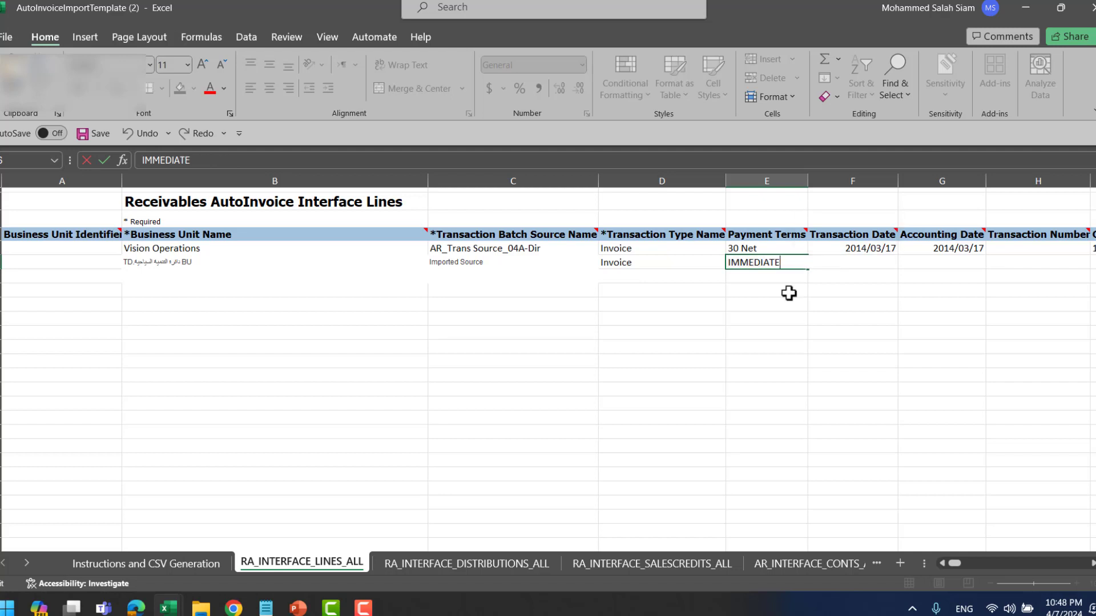
left_click_drag(847, 280, 847, 285)
left_click(849, 264)
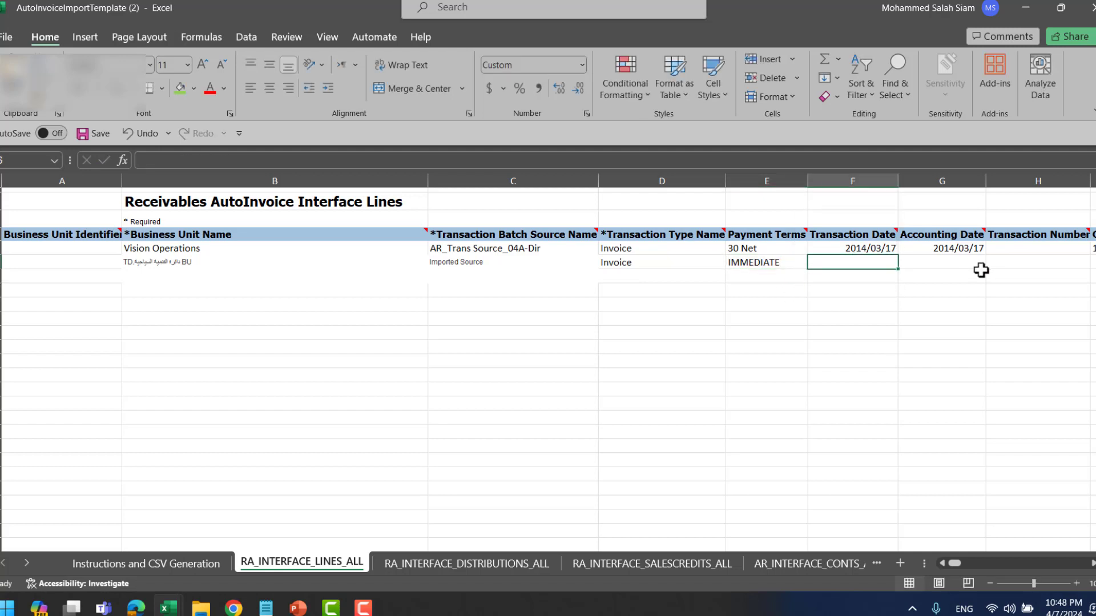
- Enter 2024/01/29 as the transaction date in F6 and copy it into accounting date G6
type("2024/01/29")
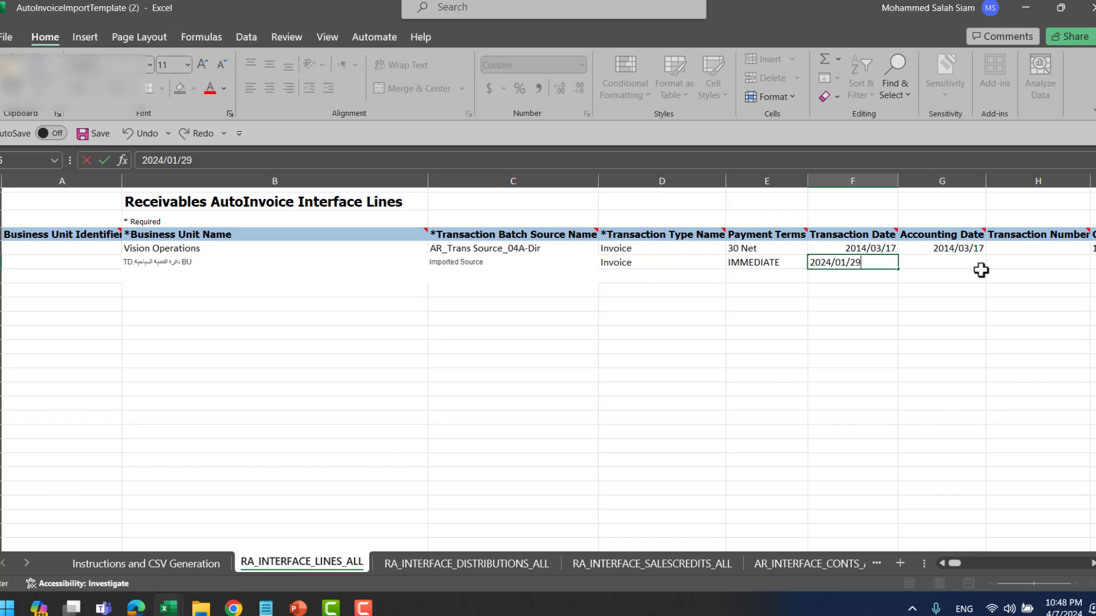
left_click(981, 271)
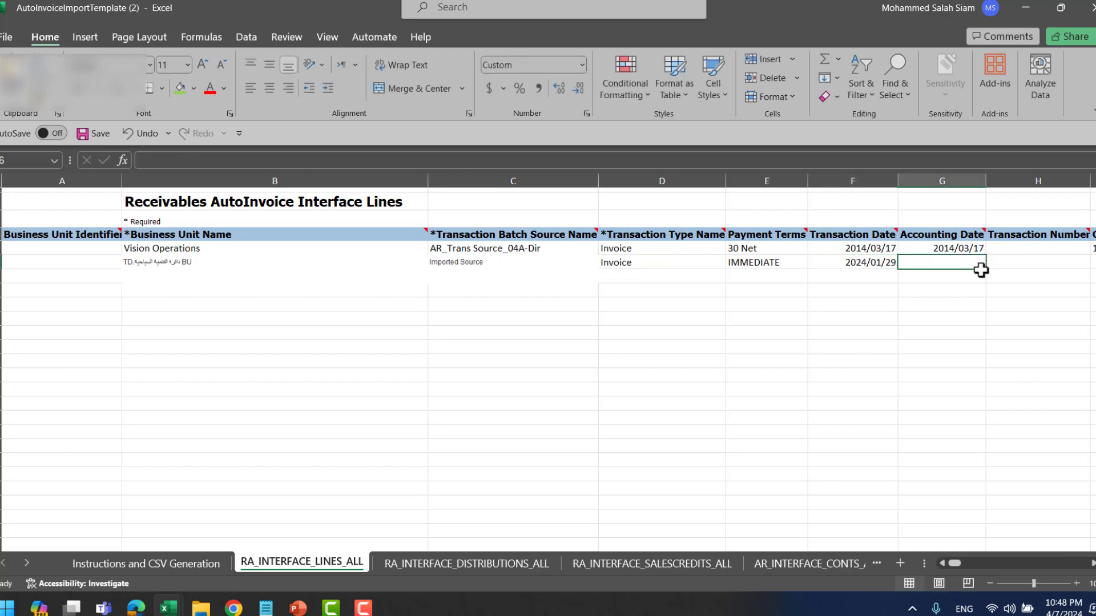
type("204/01/29")
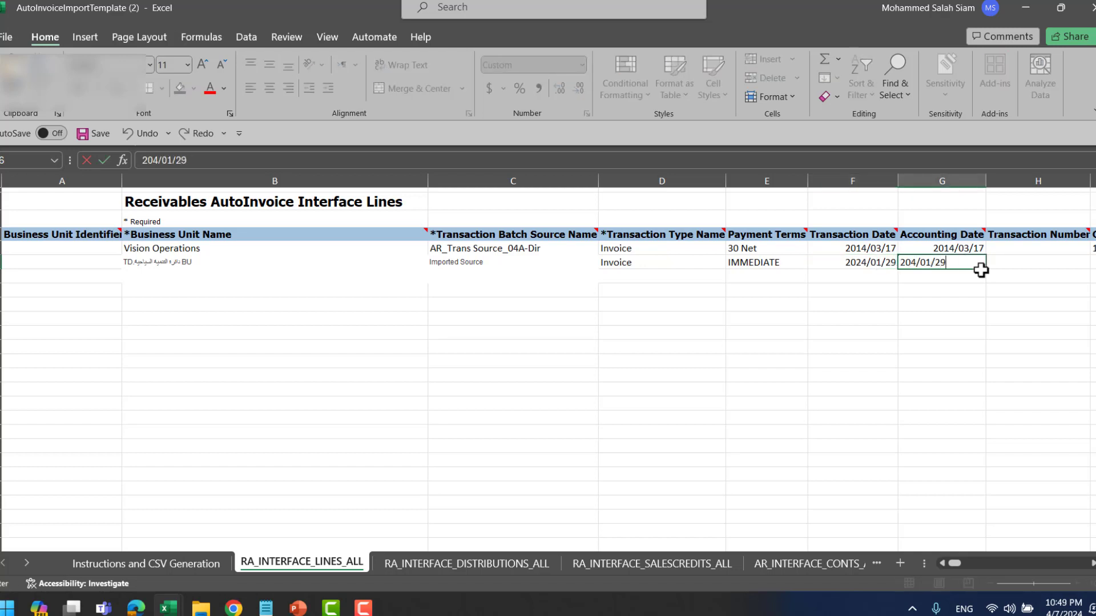
key("Tab")
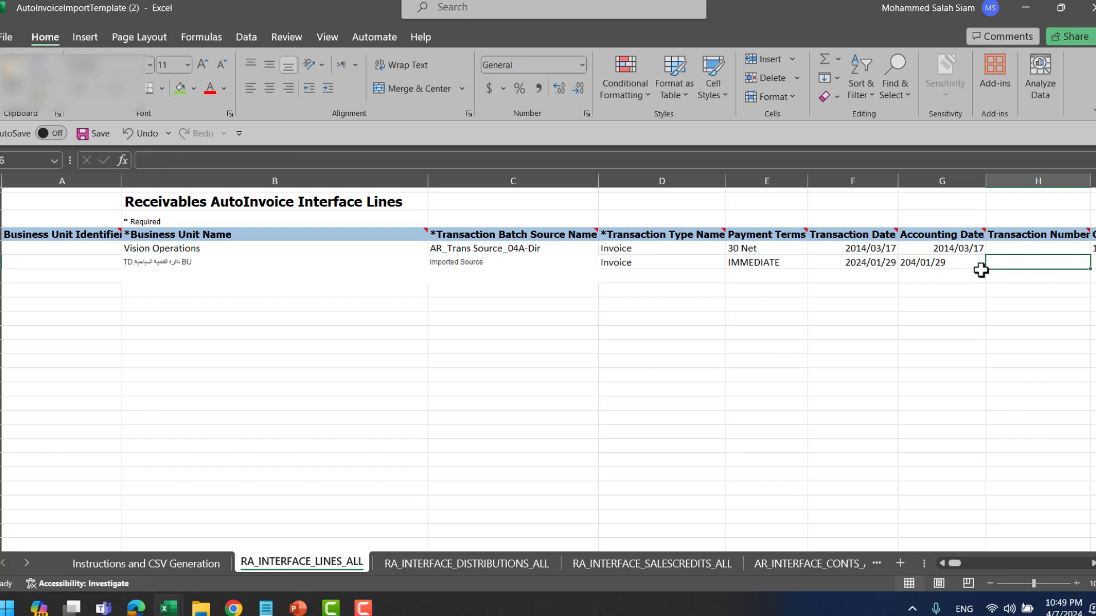
left_click(869, 266)
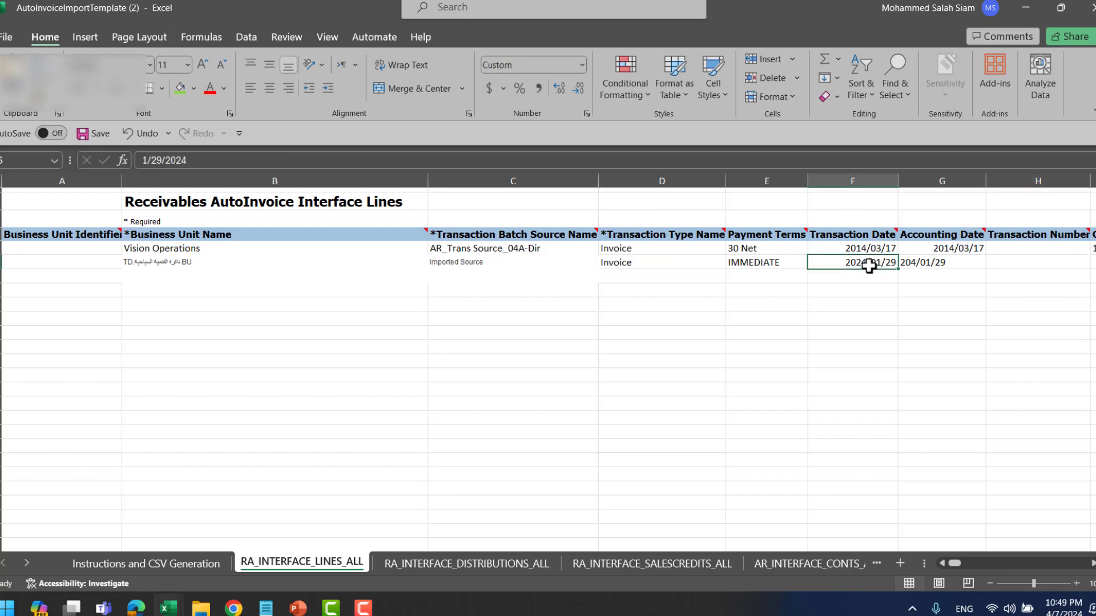
key("ctrl+c")
left_click(938, 265)
key("ctrl+v")
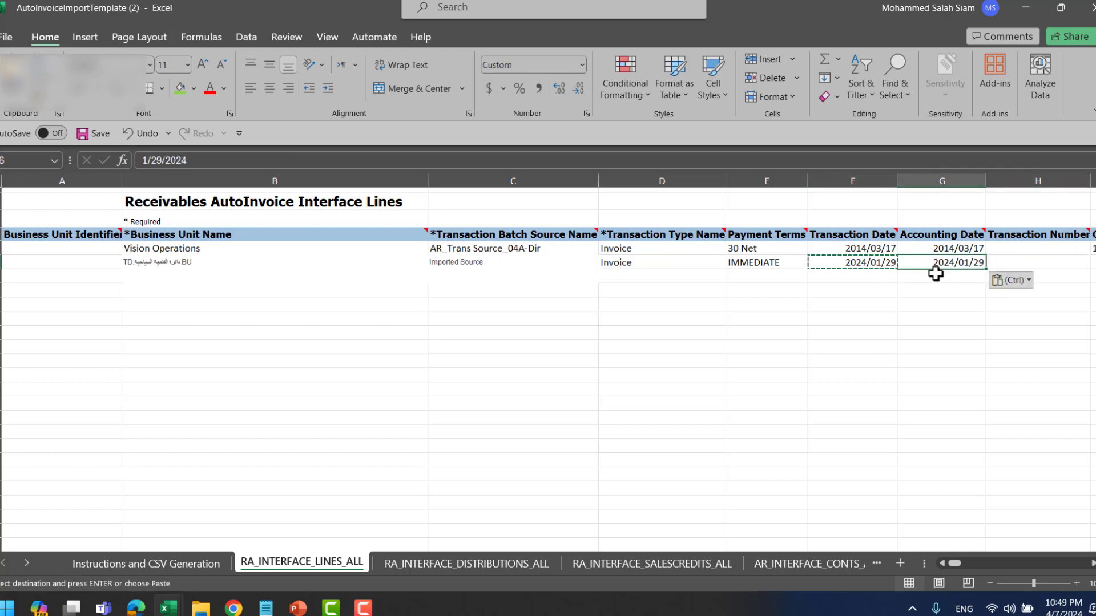
key("Down")
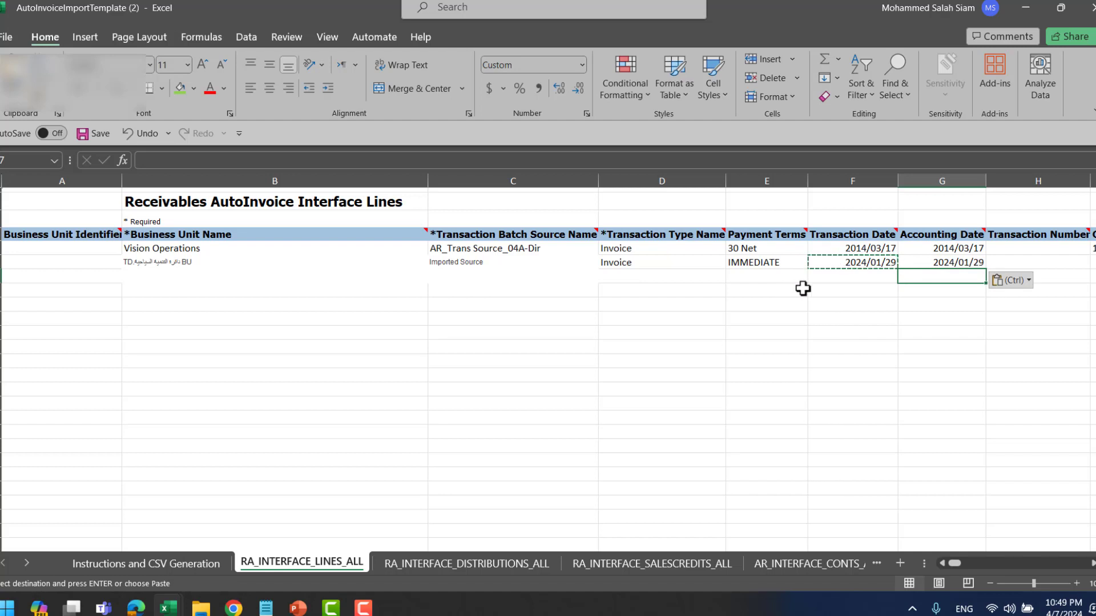
- Review row 6's filled values, including the accounting date and IMMEDIATE payment terms
left_click(364, 608)
left_click(363, 609)
left_click(943, 265)
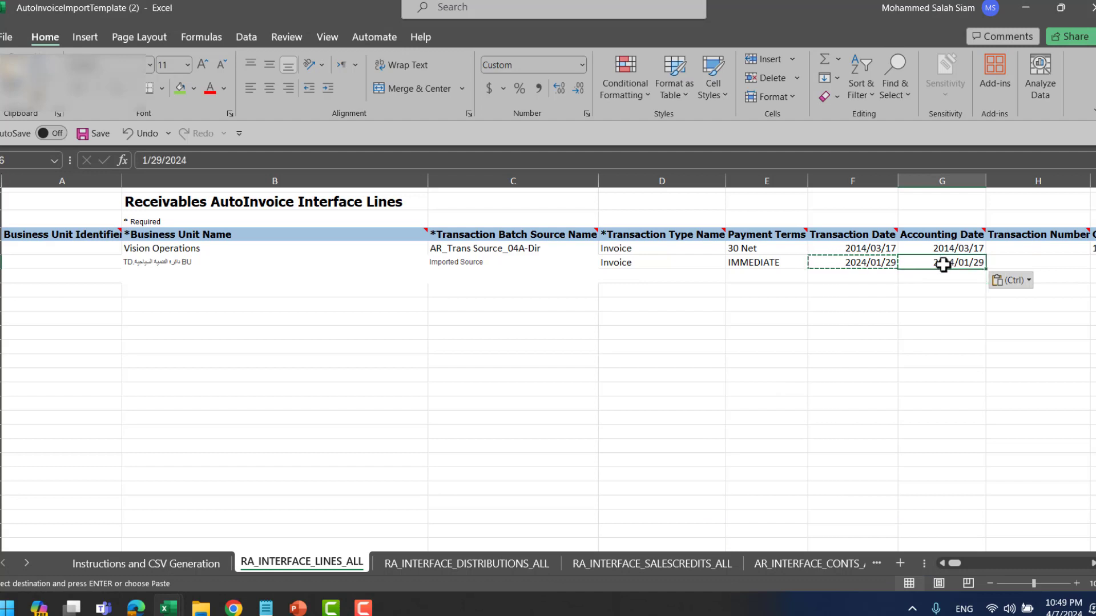
key("Tab")
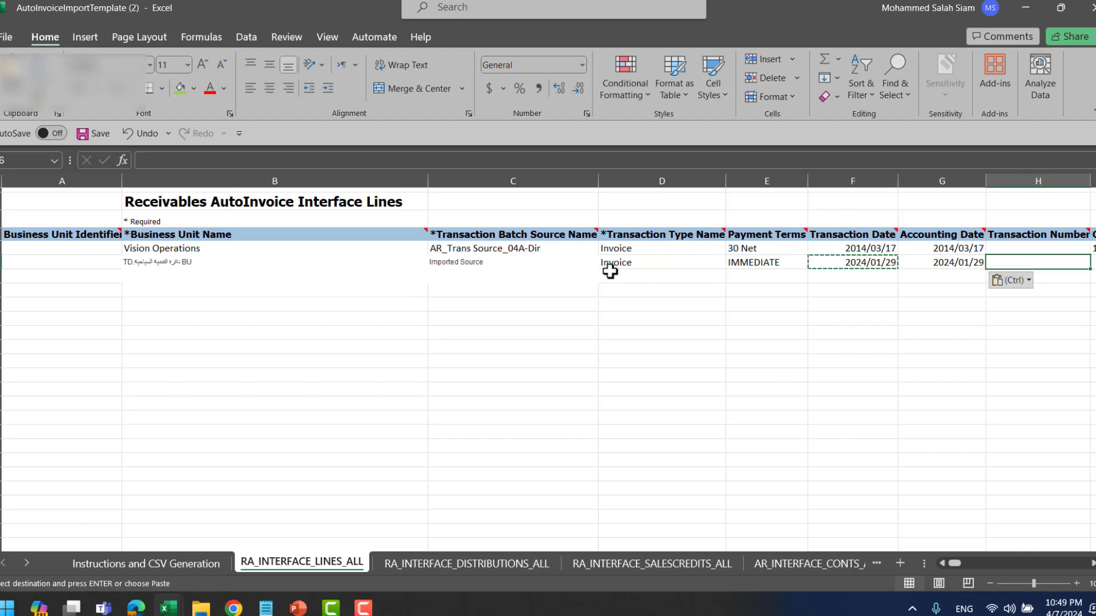
left_click(646, 264)
left_click(786, 262)
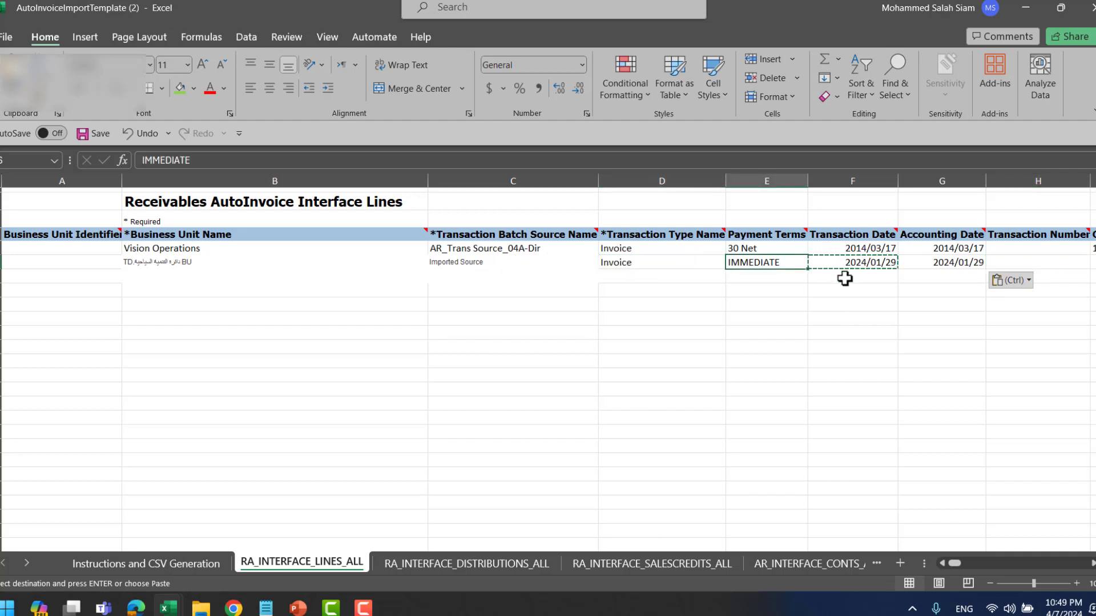
key("Right")
key("Right")
key("Right")
key("Right")
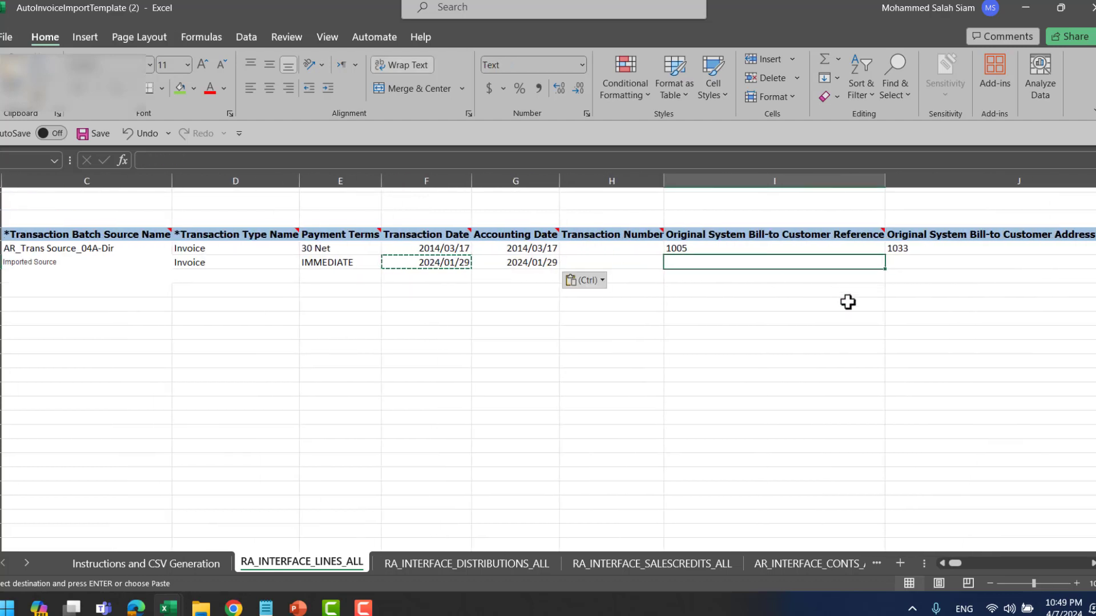
- Look up the bill-to customer's account number in Fusion for cell T6
key("Right")
key("Right")
key("Right")
key("Right")
key("Right")
key("Right")
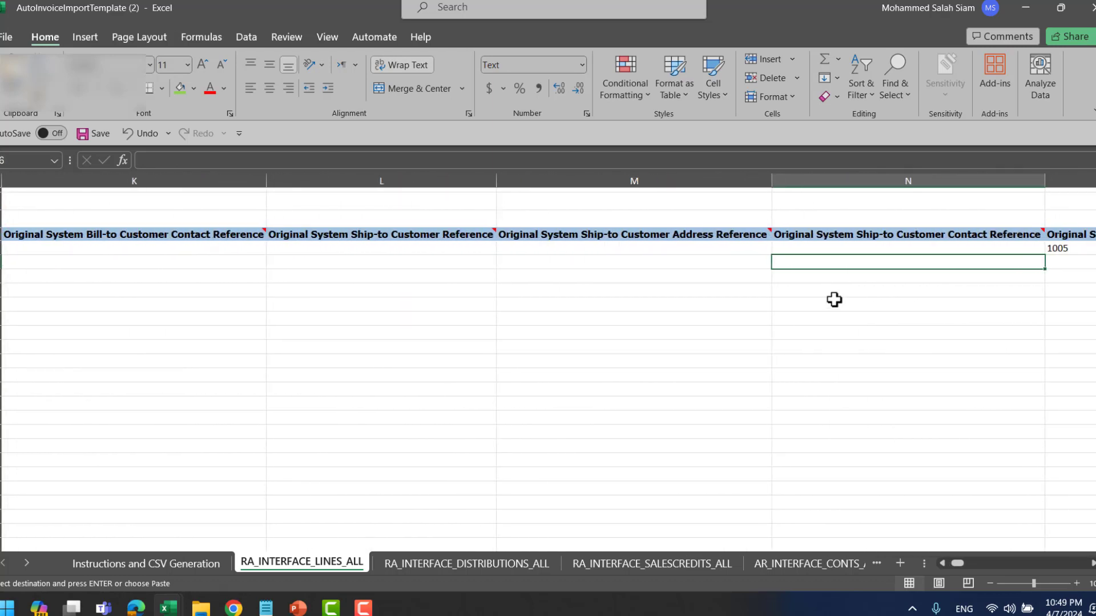
key("Right")
key("Right")
key("Right")
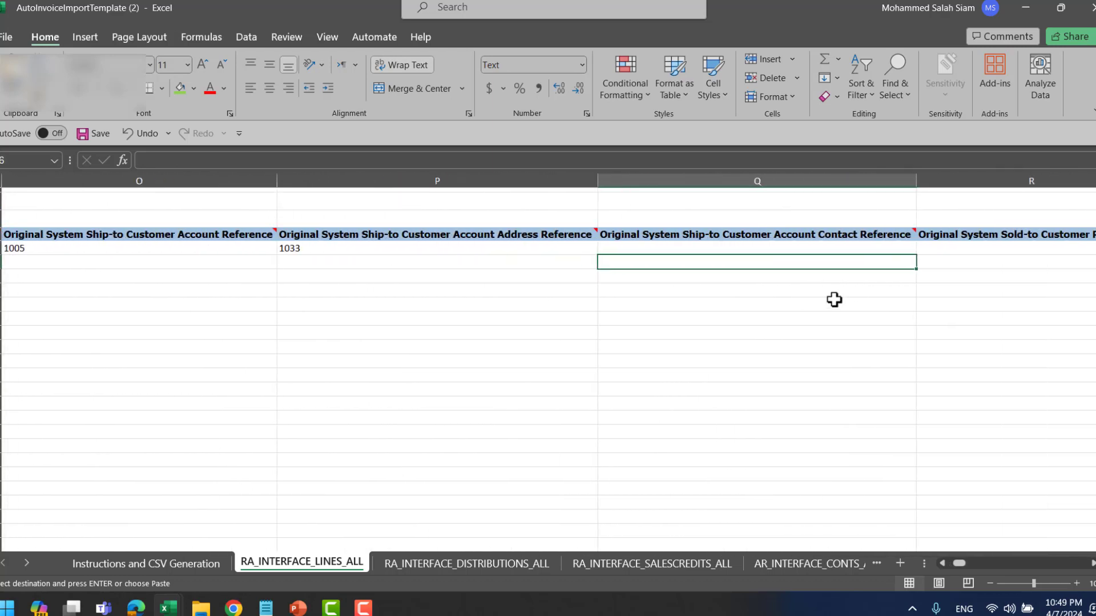
key("Right")
key("Right")
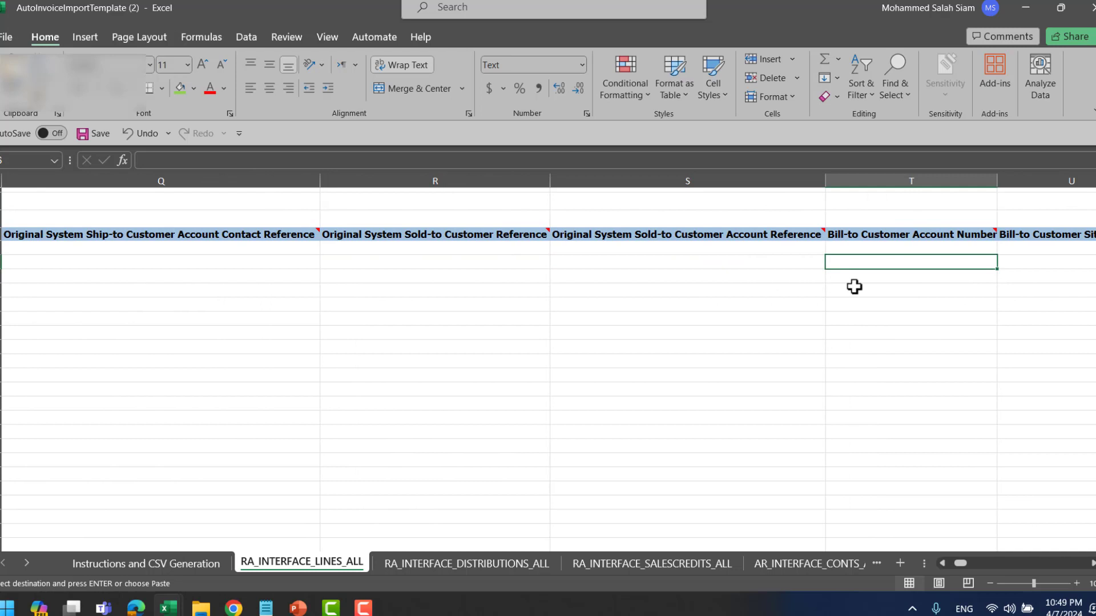
key("Right")
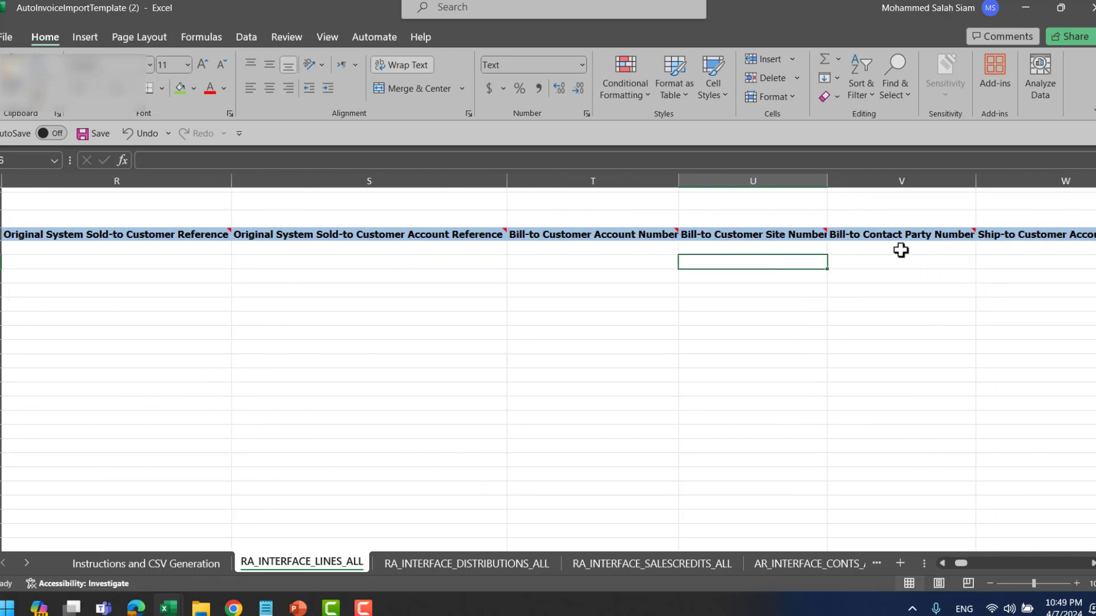
left_click(638, 261)
key("alt+Tab")
key("alt+Tab")
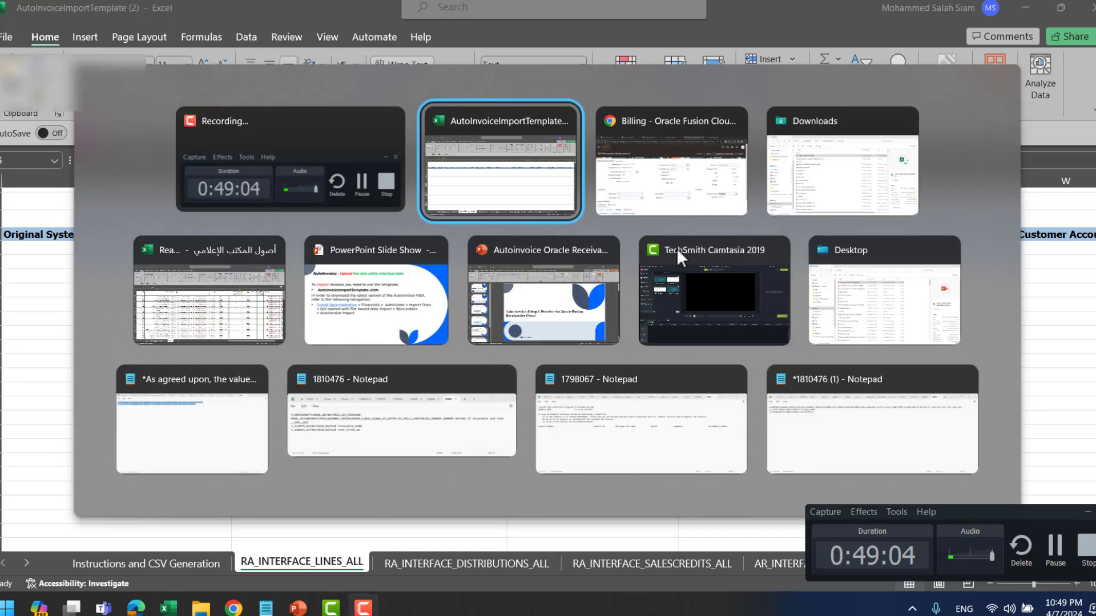
key("alt+Tab")
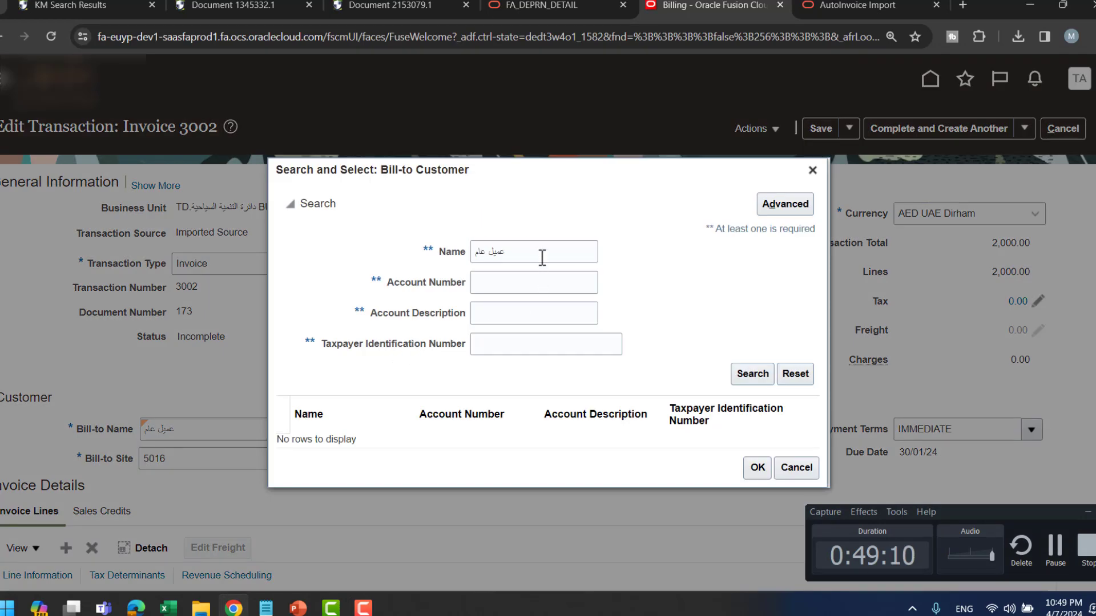
left_click(542, 258)
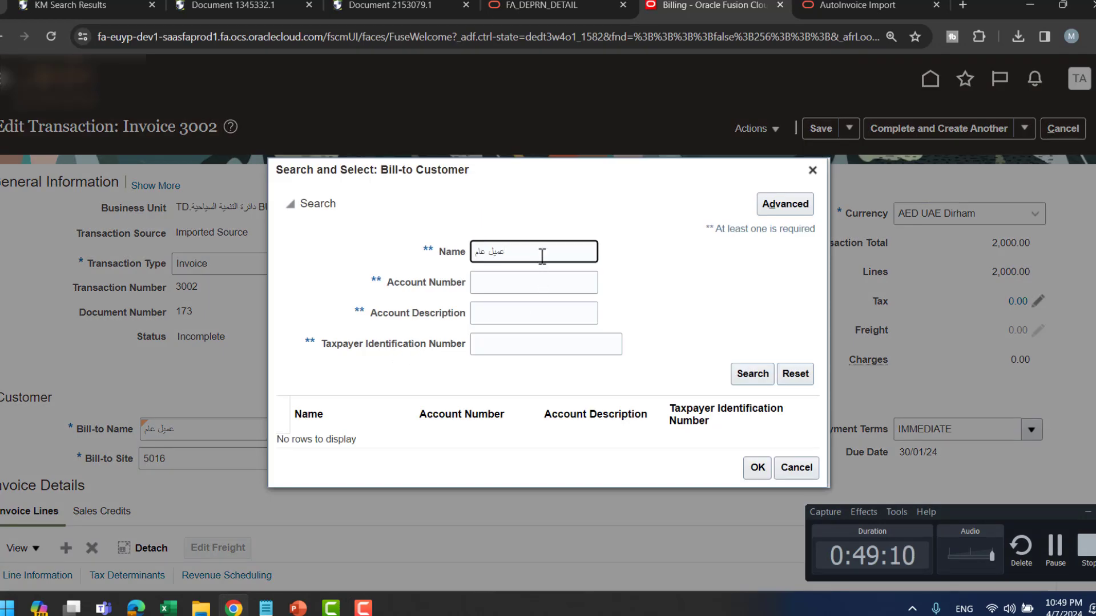
key("Return")
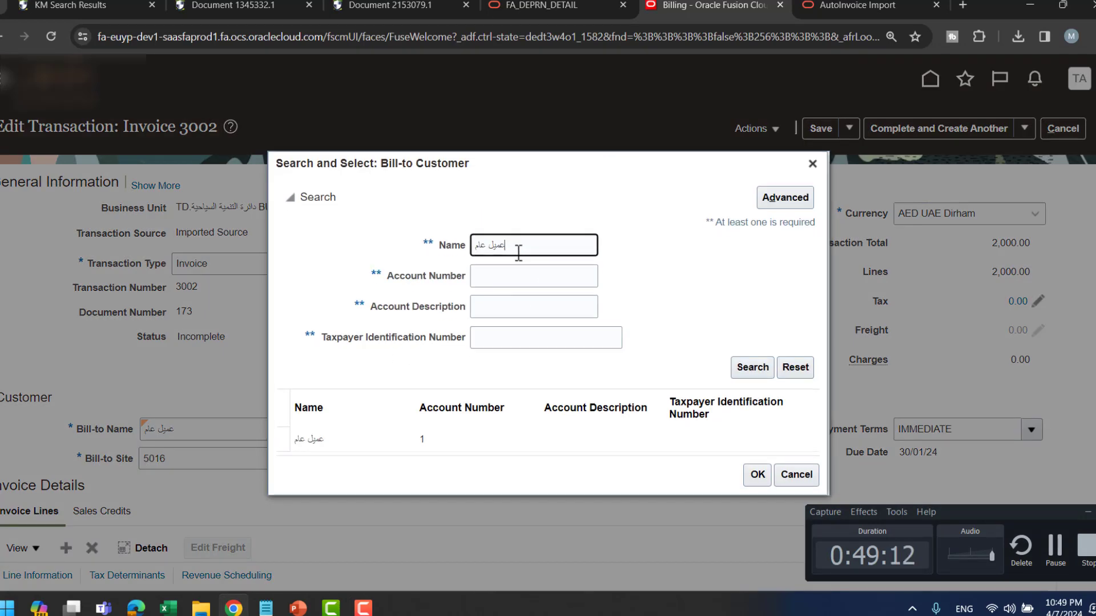
left_click(420, 445)
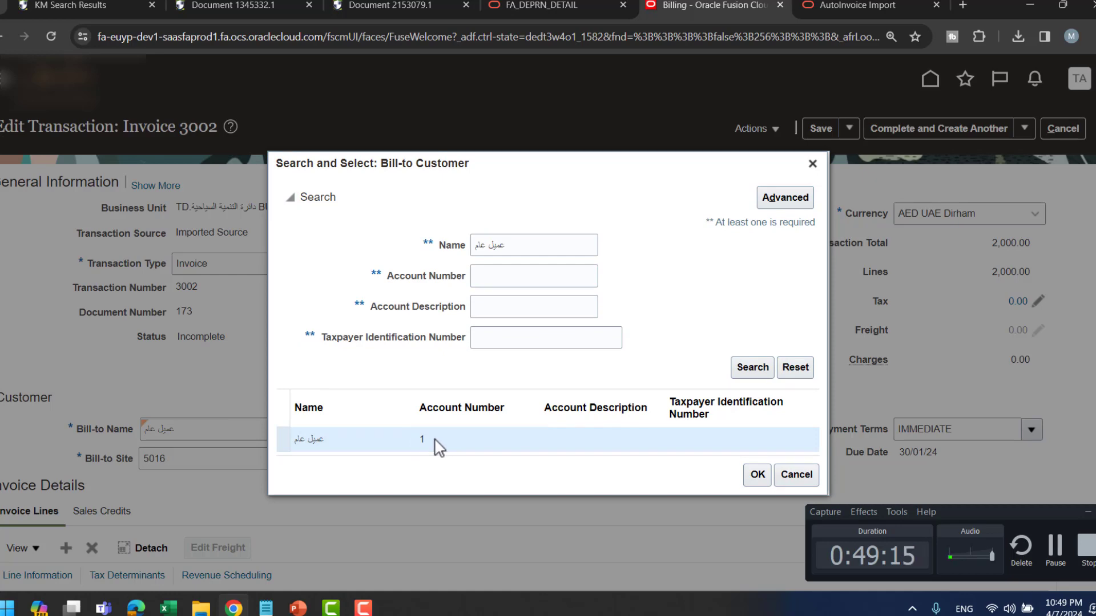
- Enter Bill-to Customer Account Number 1 in T6 and return to the Billing tab
key("alt+Tab")
key("alt+Tab")
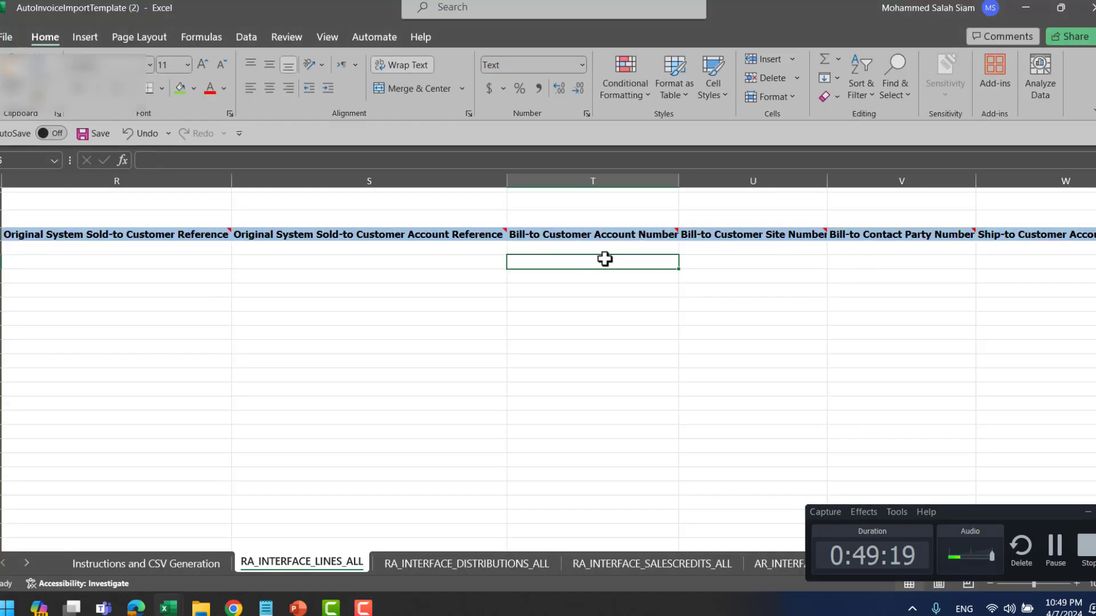
type("1")
left_click(699, 264)
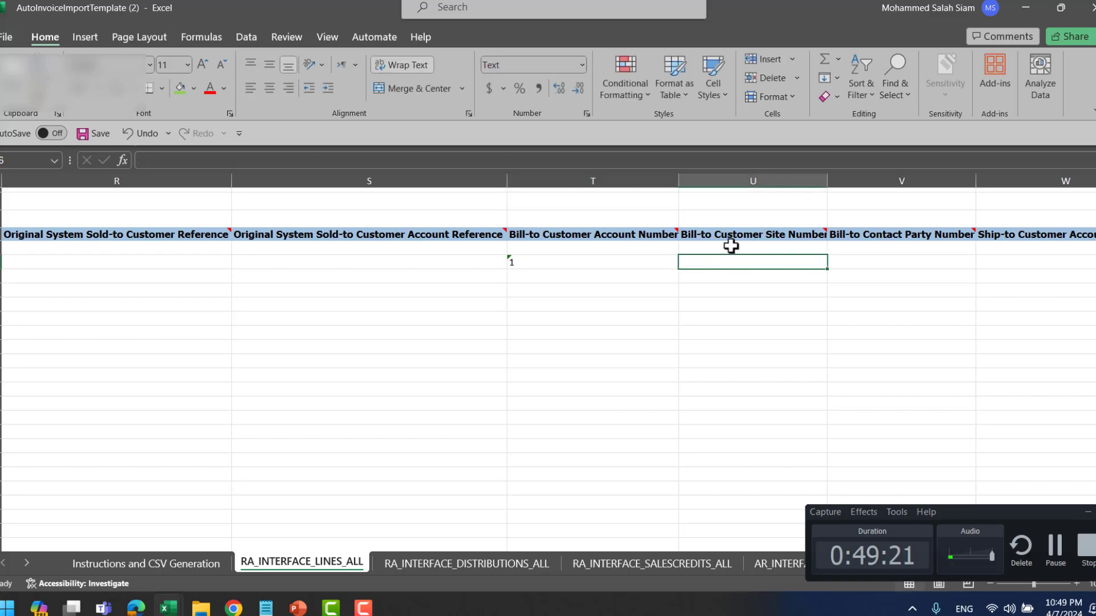
key("alt+Tab")
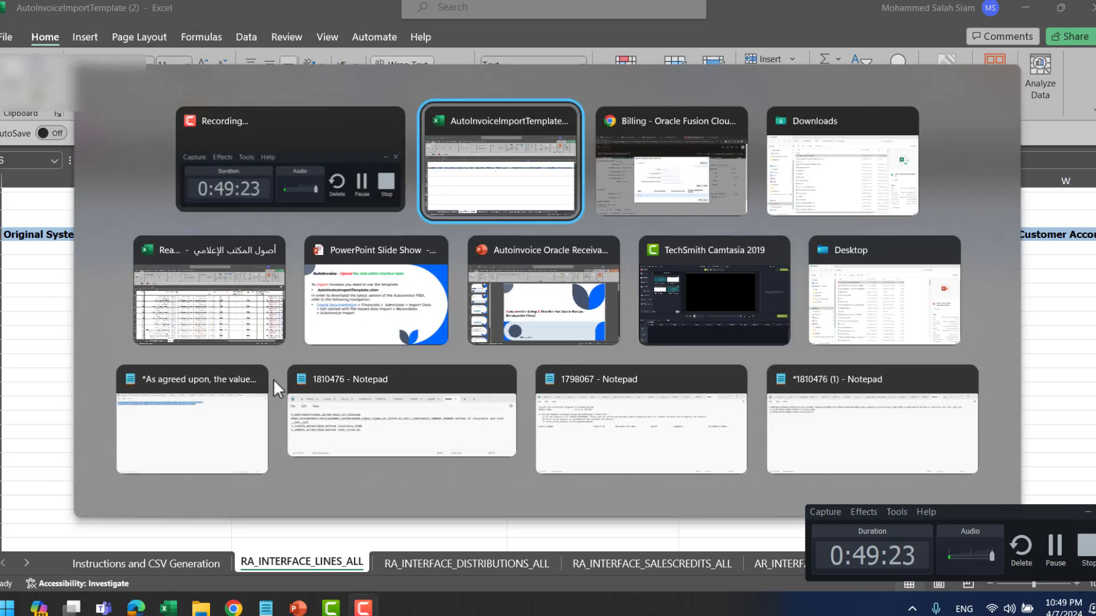
key("alt+Tab")
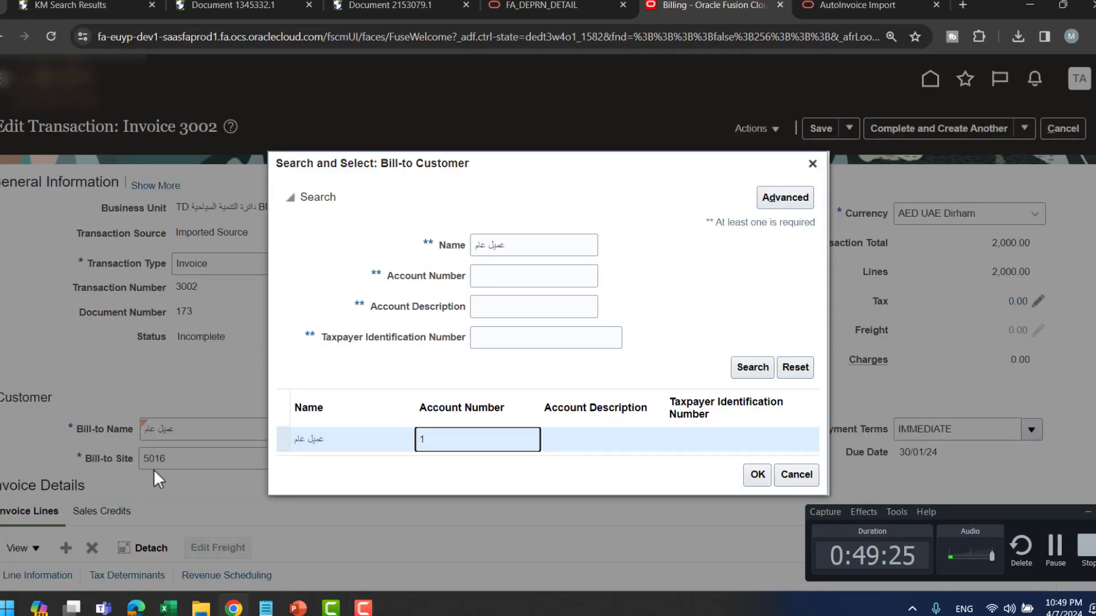
left_click(838, 6)
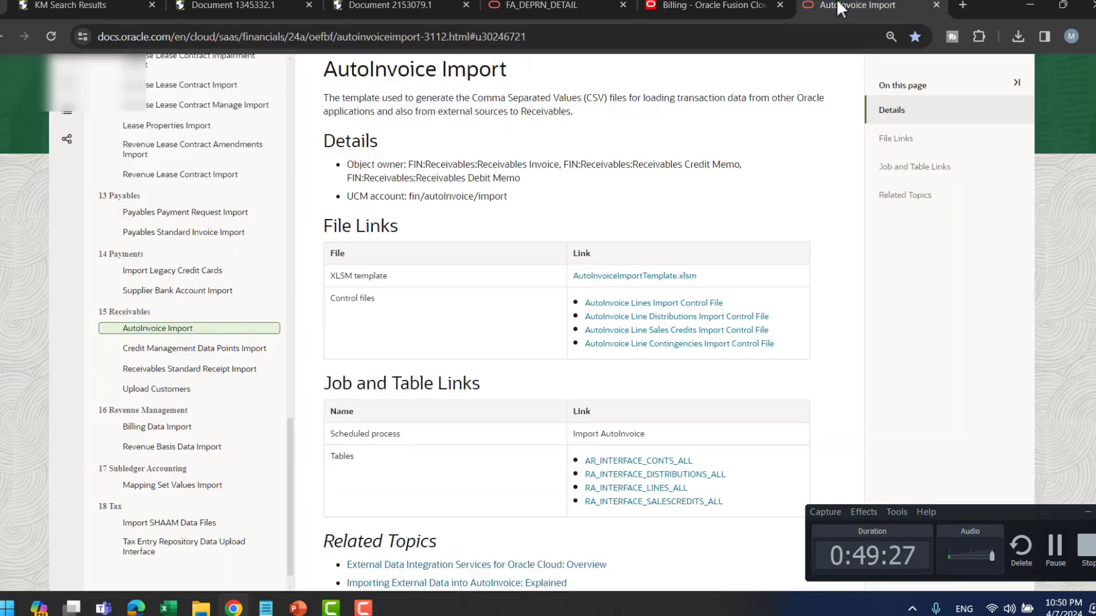
left_click(716, 8)
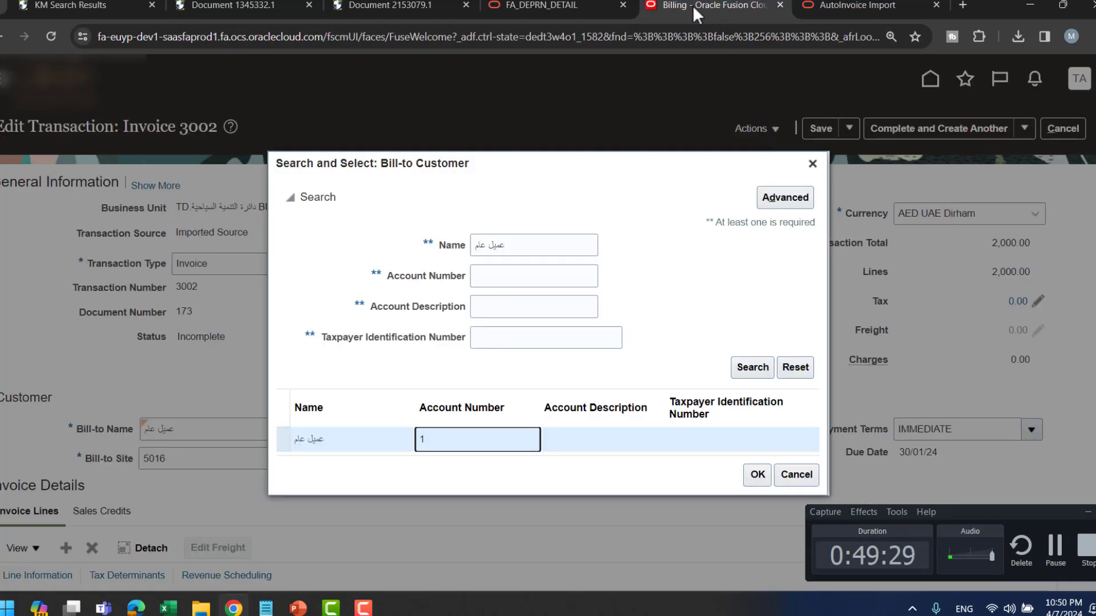
right_click(692, 5)
- Duplicate the Billing tab and search Manage Customers for account number 1
left_click(765, 128)
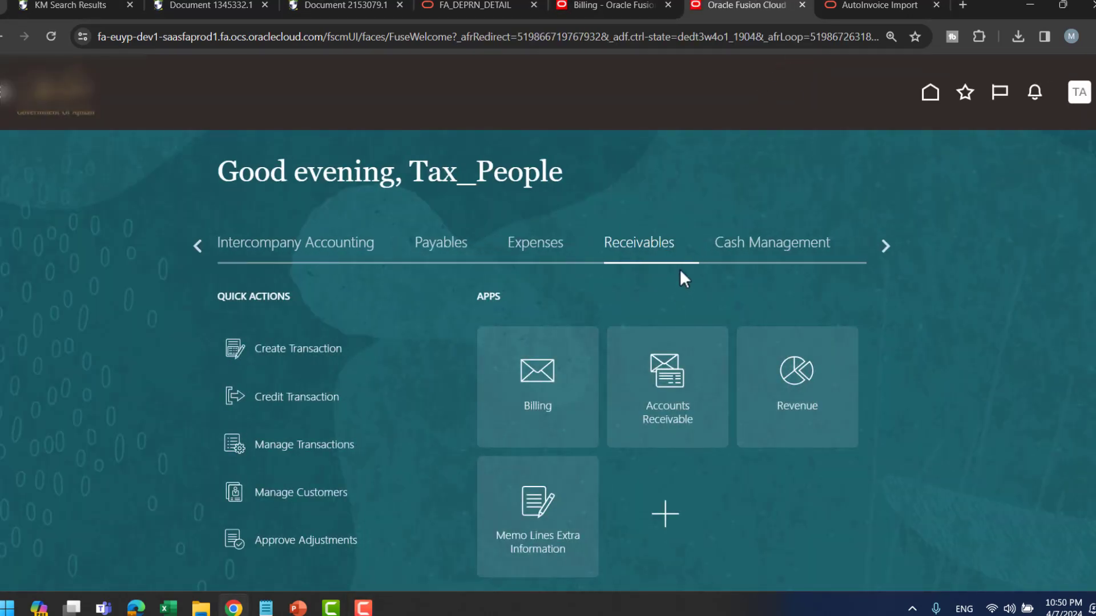
left_click(558, 373)
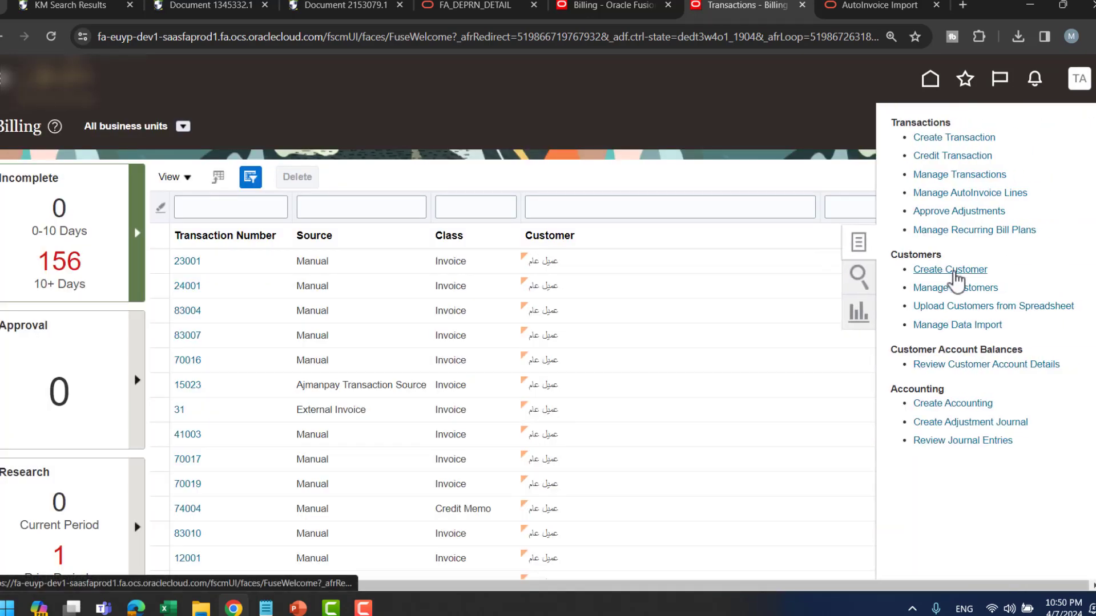
left_click(927, 285)
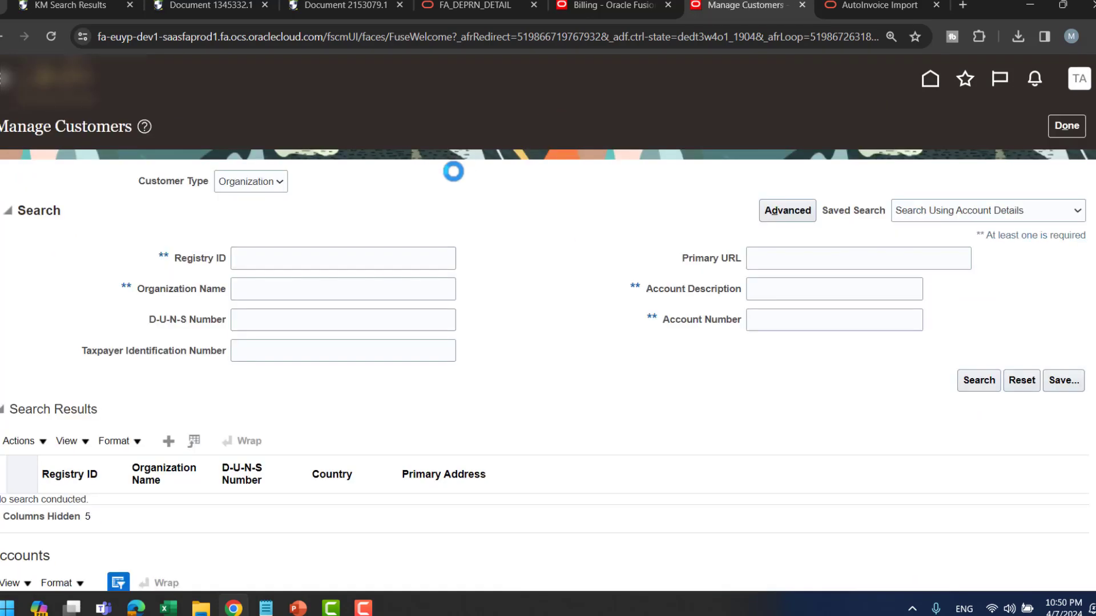
left_click(773, 325)
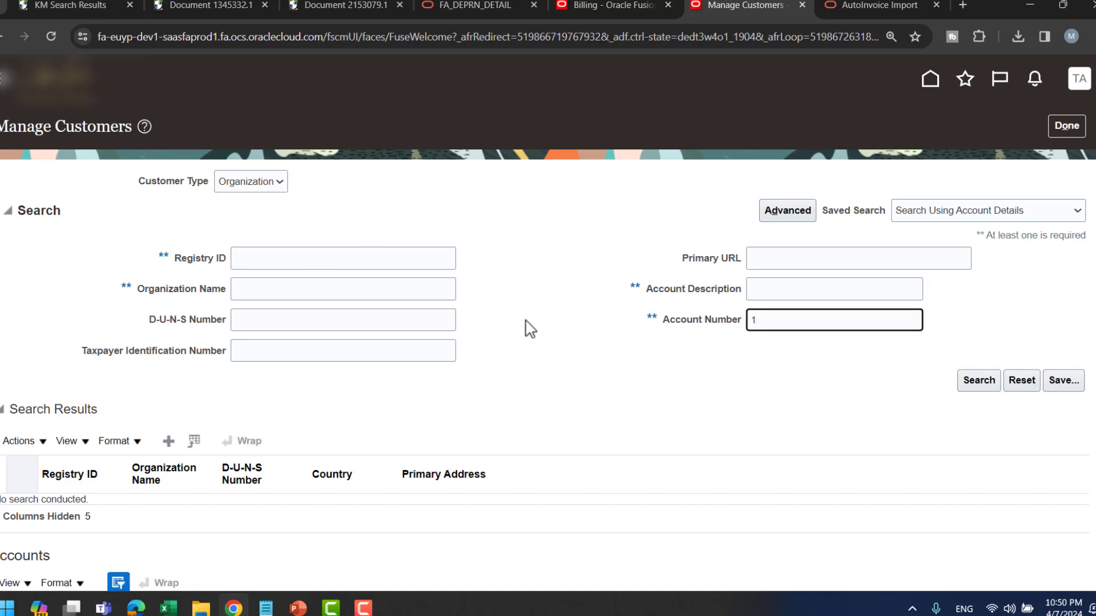
key("Return")
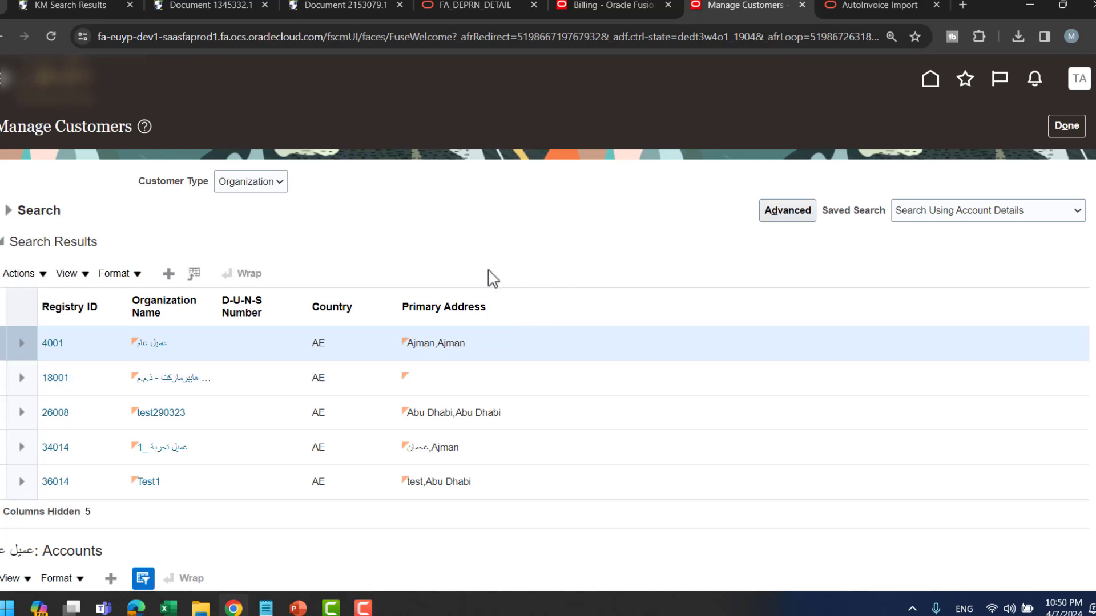
- Locate the TD_SET, Ajman bill-to site 24012 in the customer's Sites table
scroll(538, 128, "down", 3)
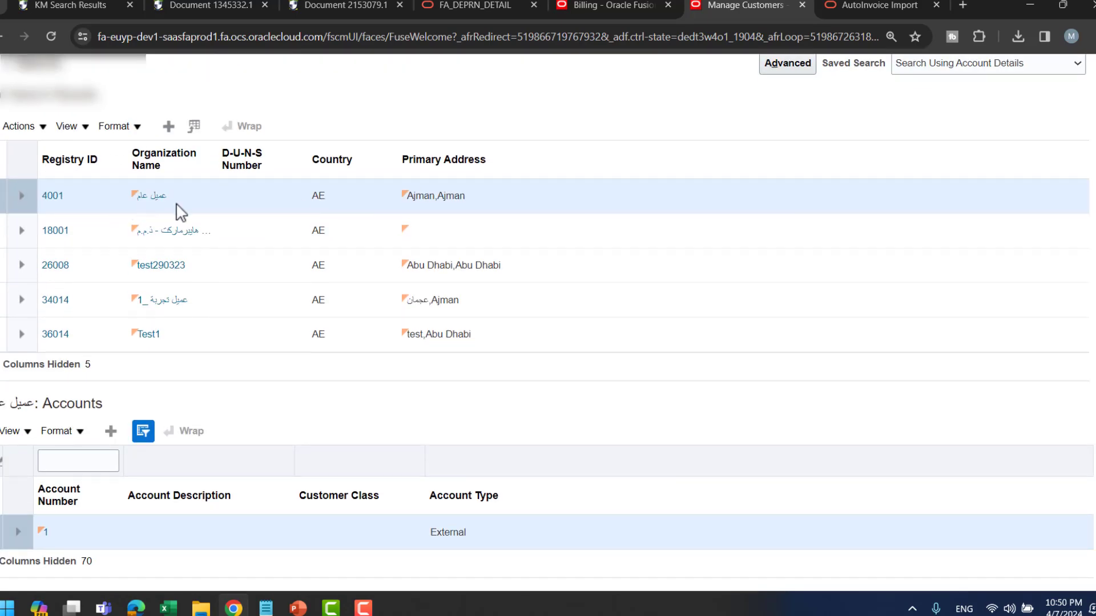
scroll(685, 309, "down", 3)
scroll(495, 387, "down", 3)
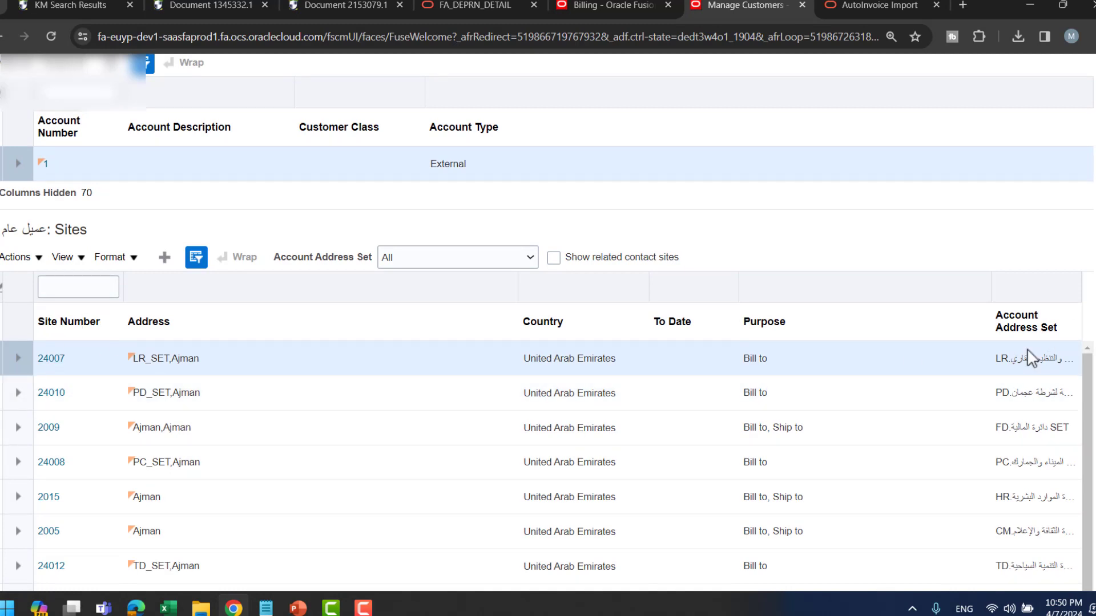
scroll(1036, 354, "down", 2)
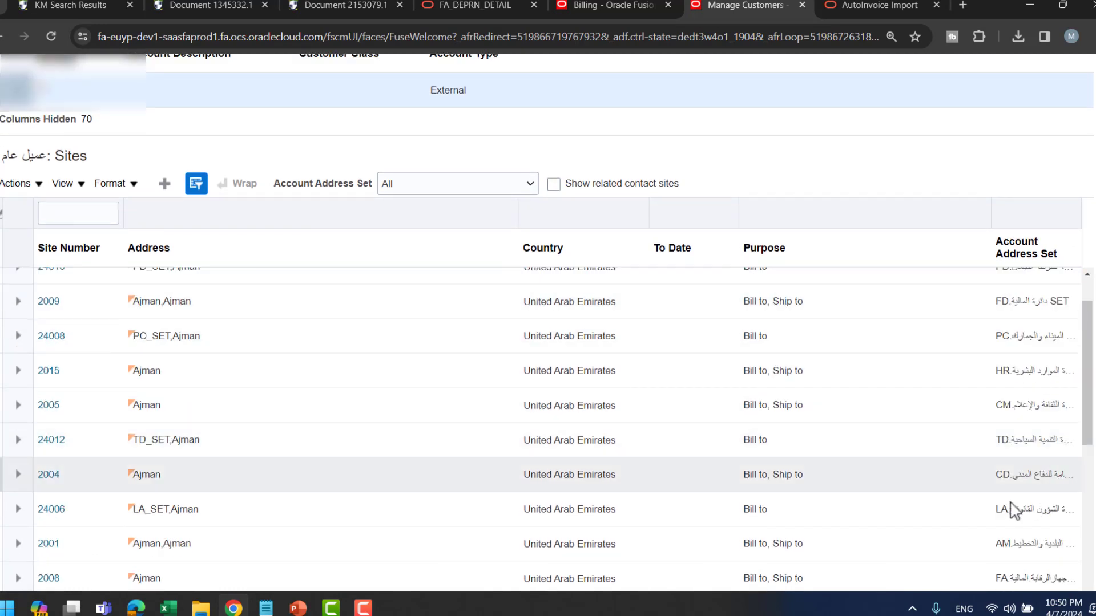
left_click(974, 439)
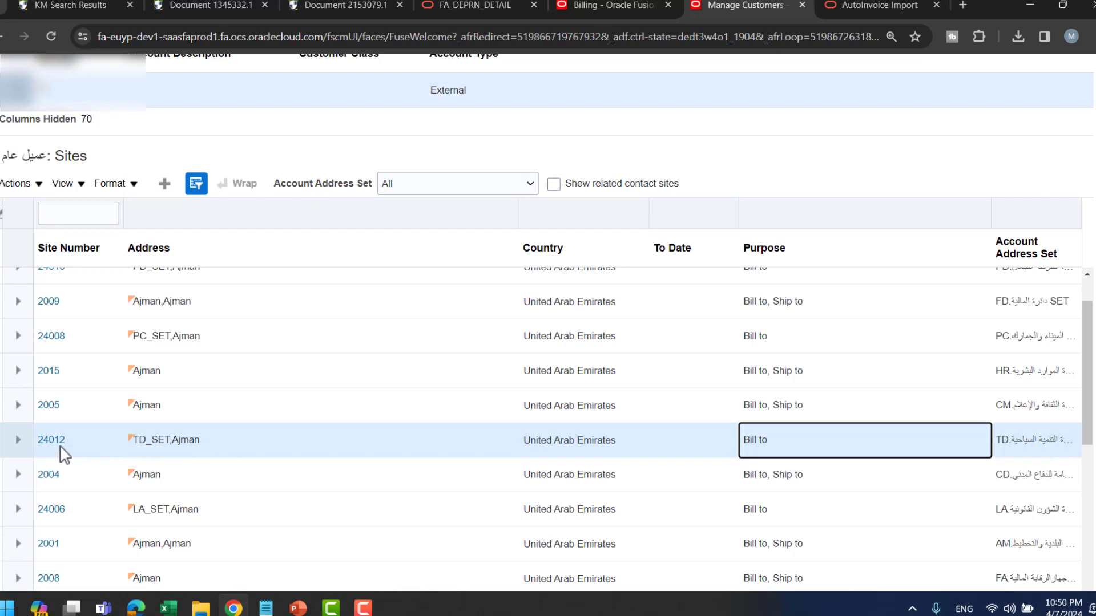
key("alt+Tab")
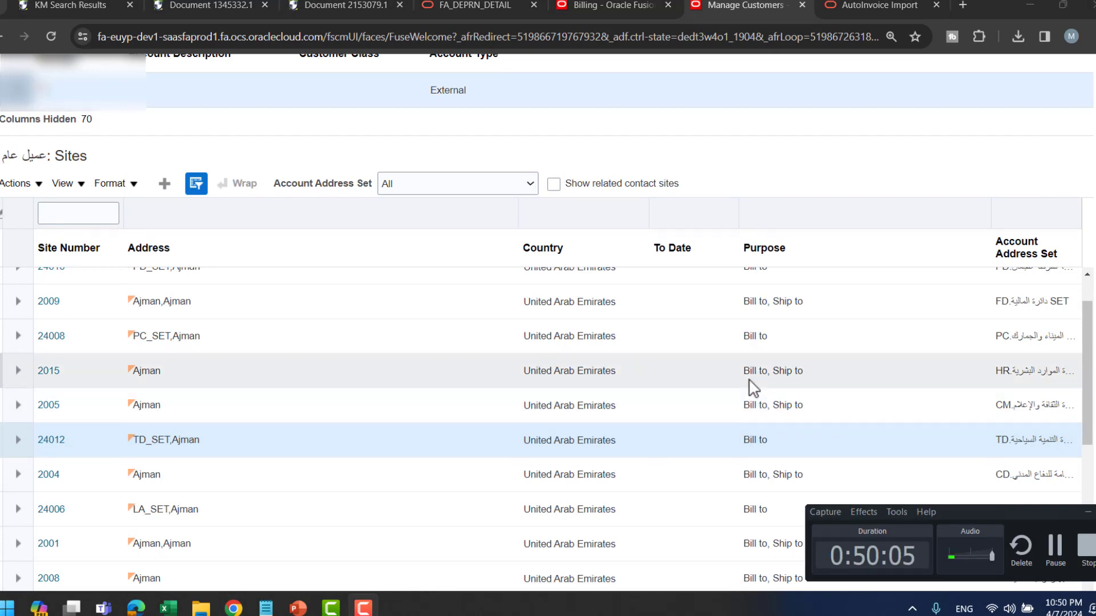
key("alt+Tab")
key("alt+Tab")
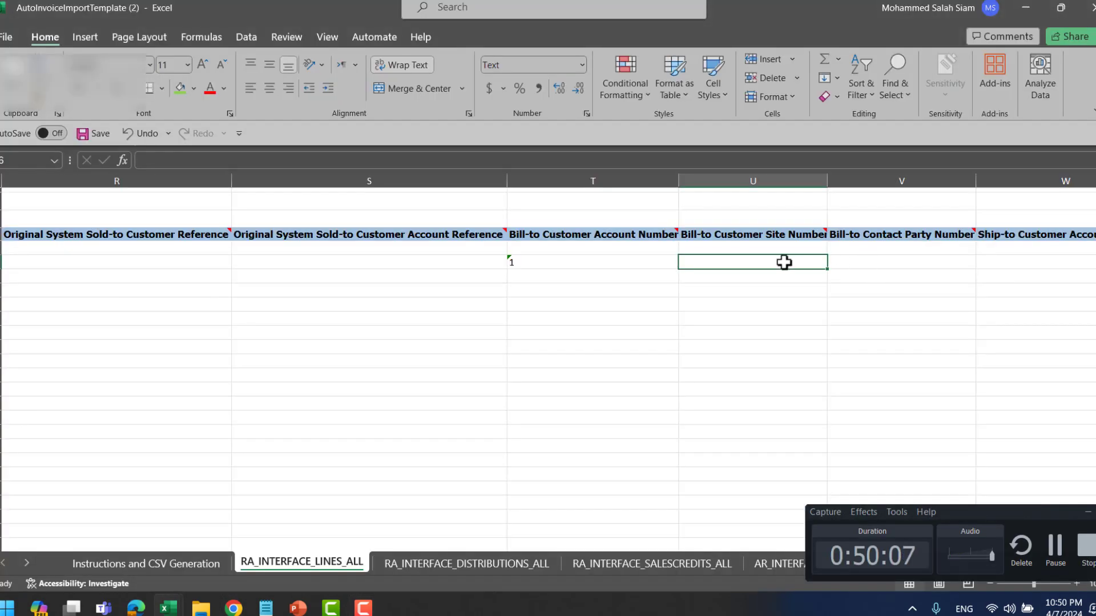
- Enter Bill-to Customer Site Number 24012 in U6, checking it against the sites list
type("24012")
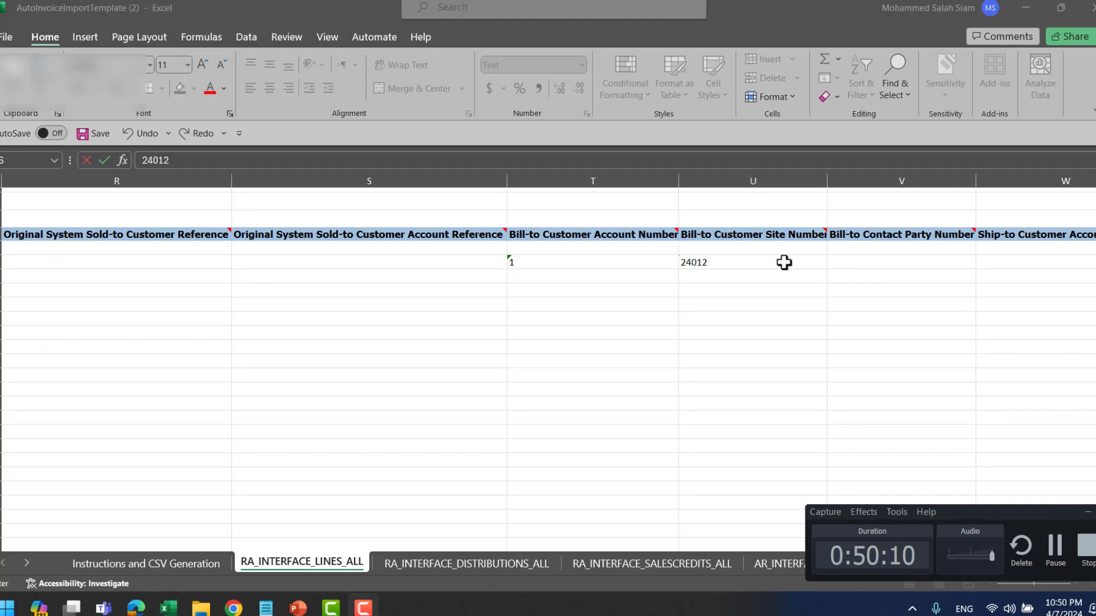
key("alt+Tab")
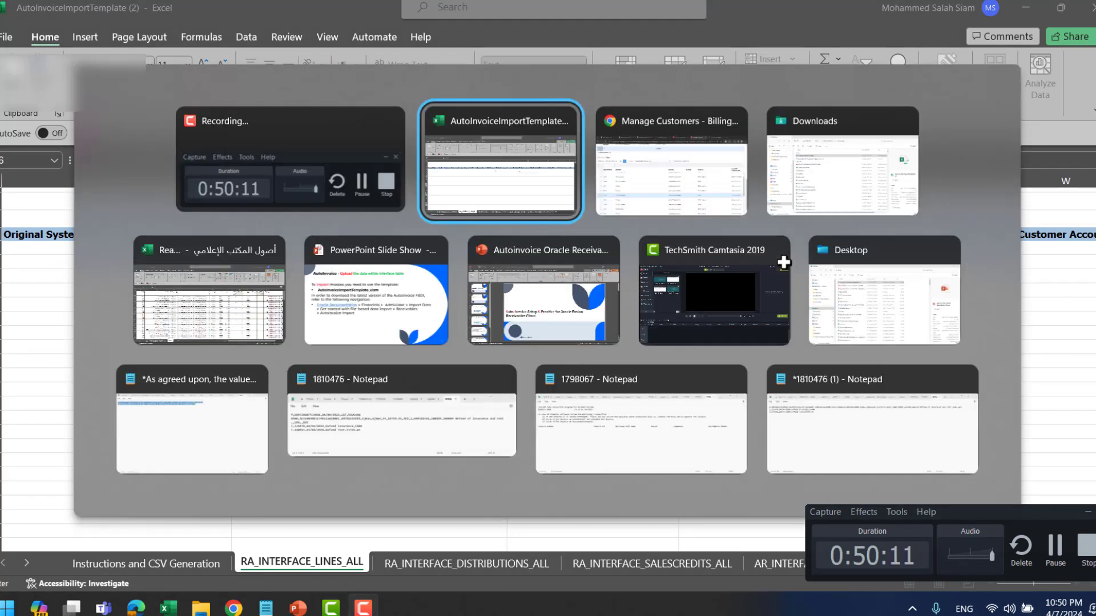
key("Tab")
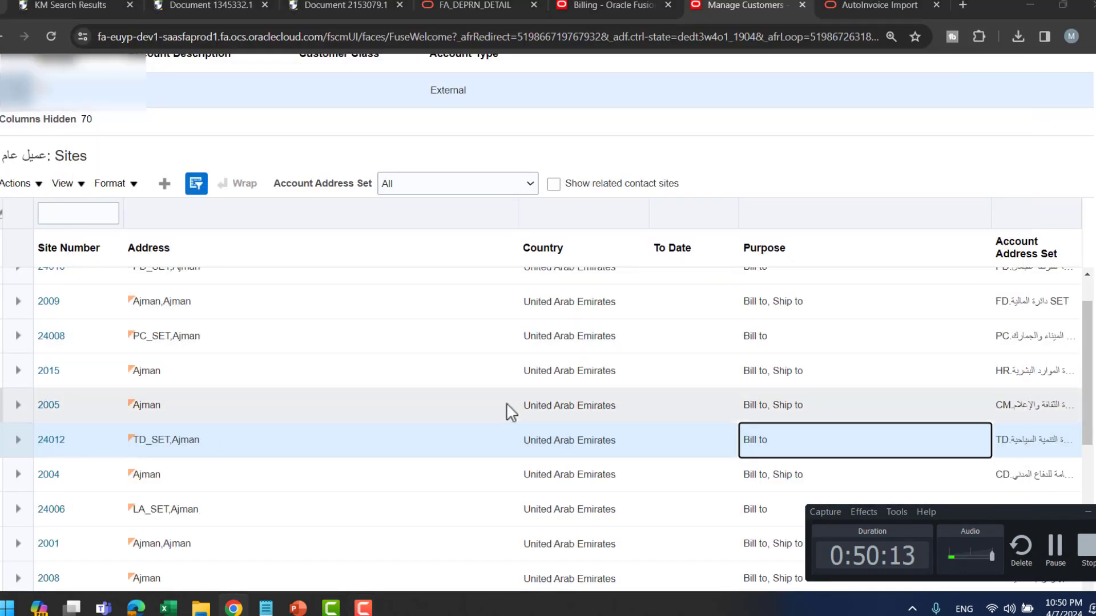
left_click(1089, 513)
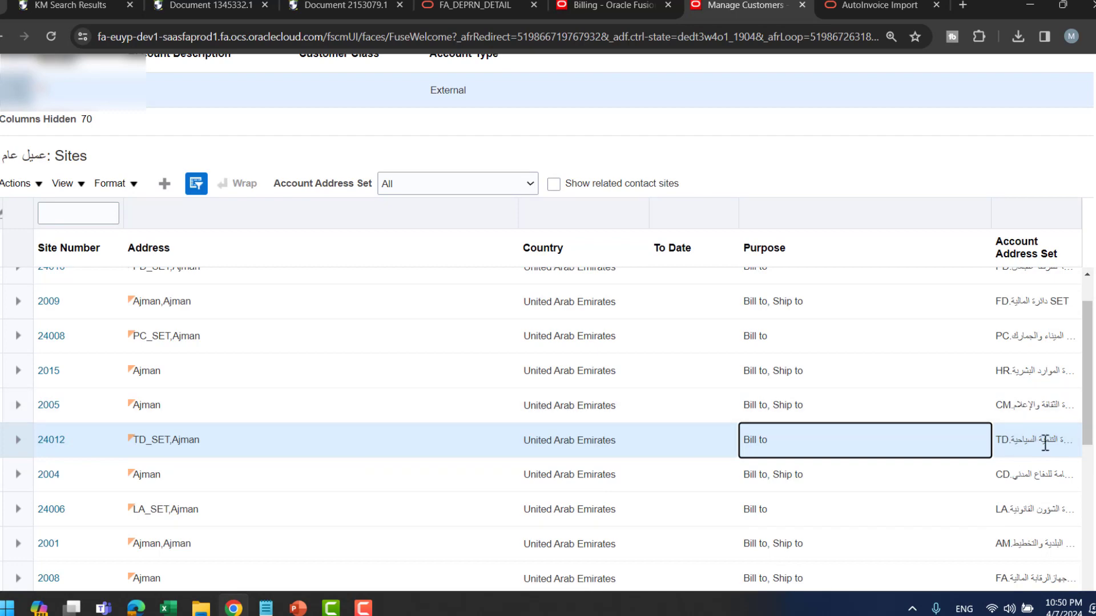
key("alt+Tab")
key("alt+Tab")
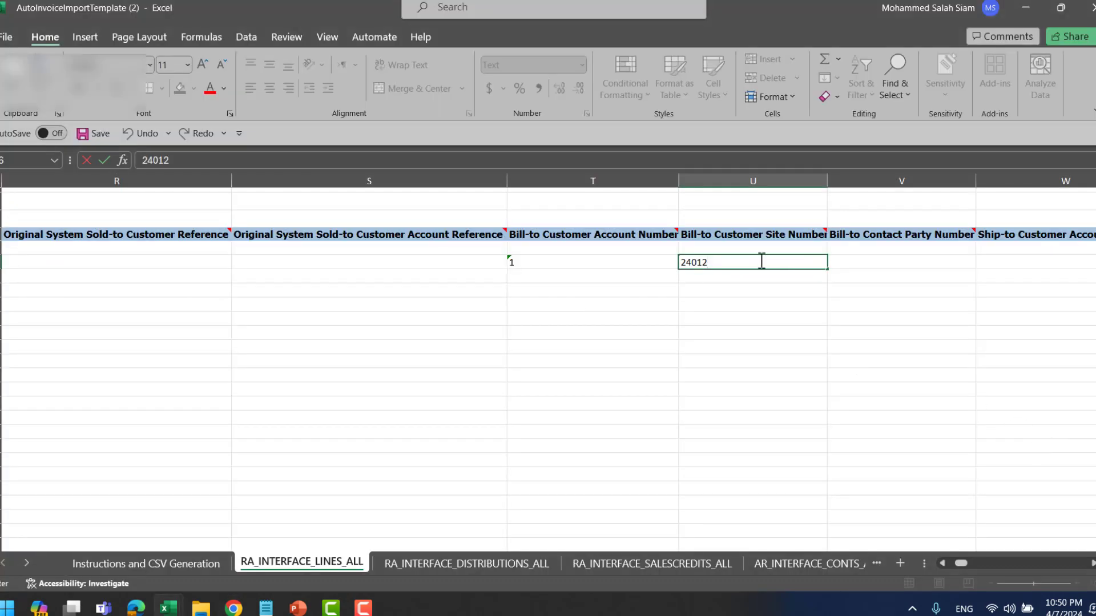
left_click(886, 264)
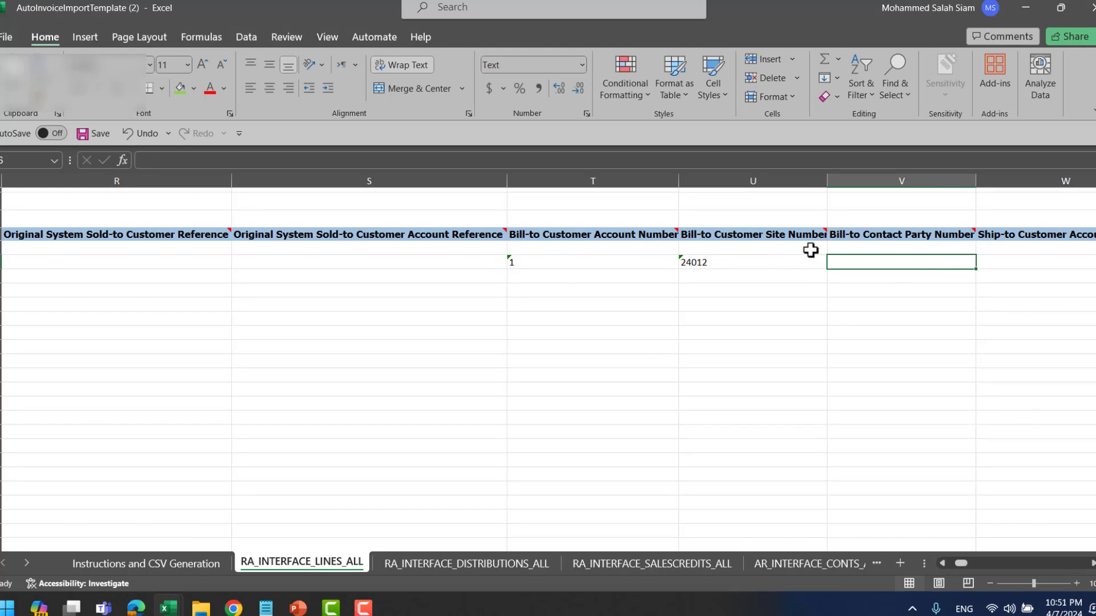
key("Right")
key("Right")
key("Right")
key("Right")
key("Right")
key("Right")
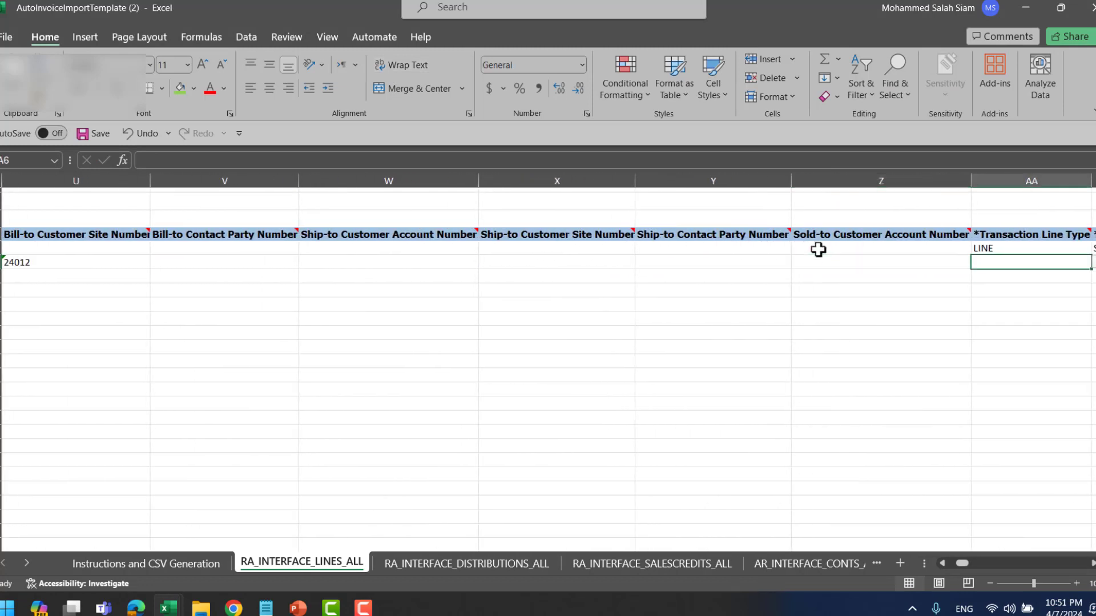
- Set the Transaction Line Type in AA6 to LINE from its dropdown
left_click(757, 265)
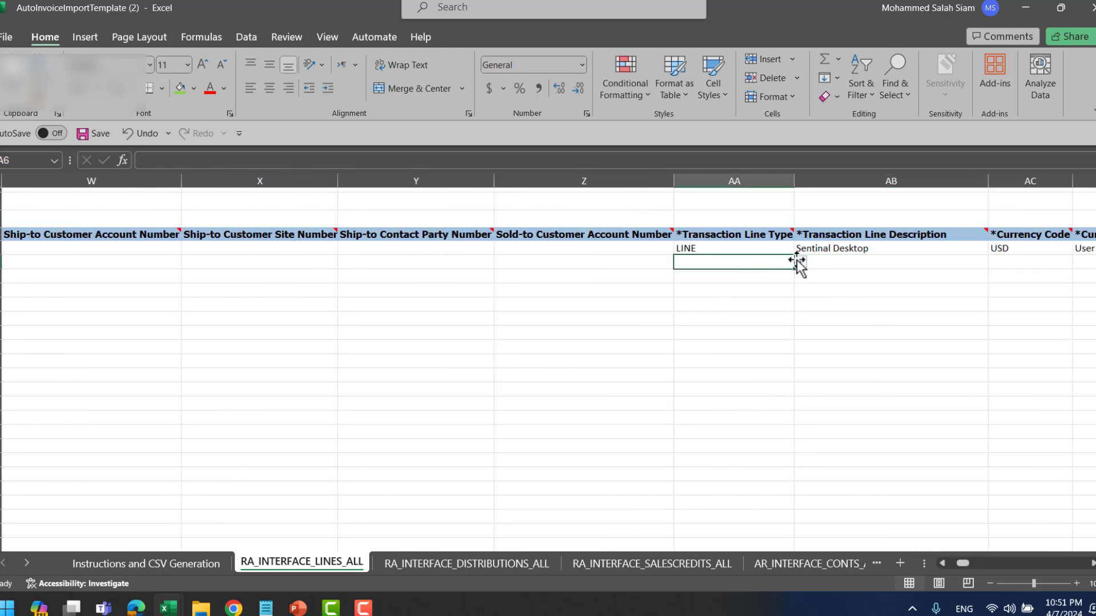
left_click(802, 264)
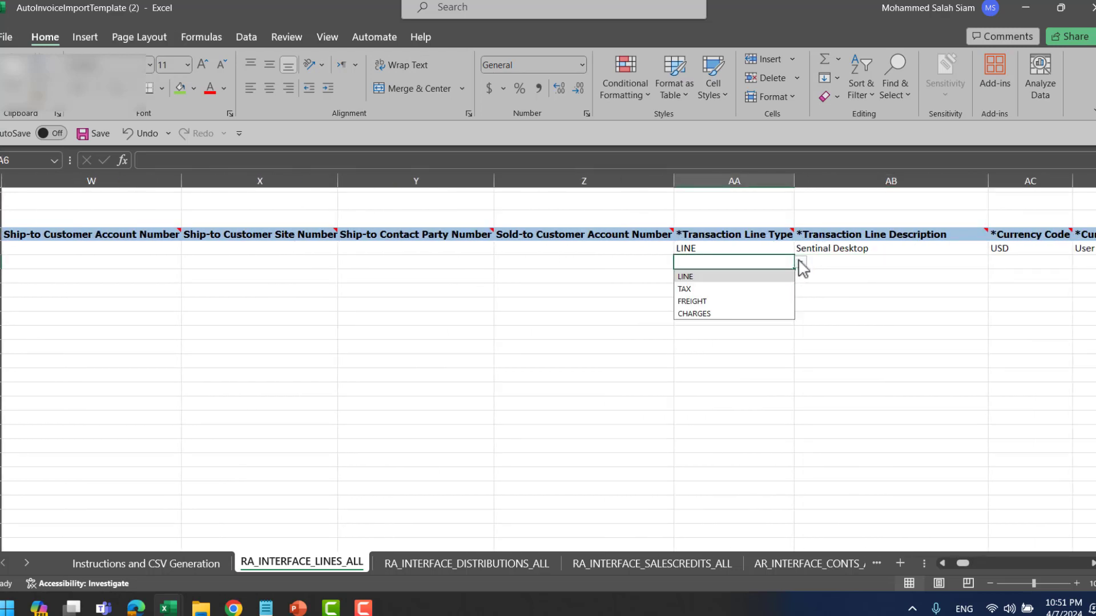
left_click(722, 278)
left_click(847, 264)
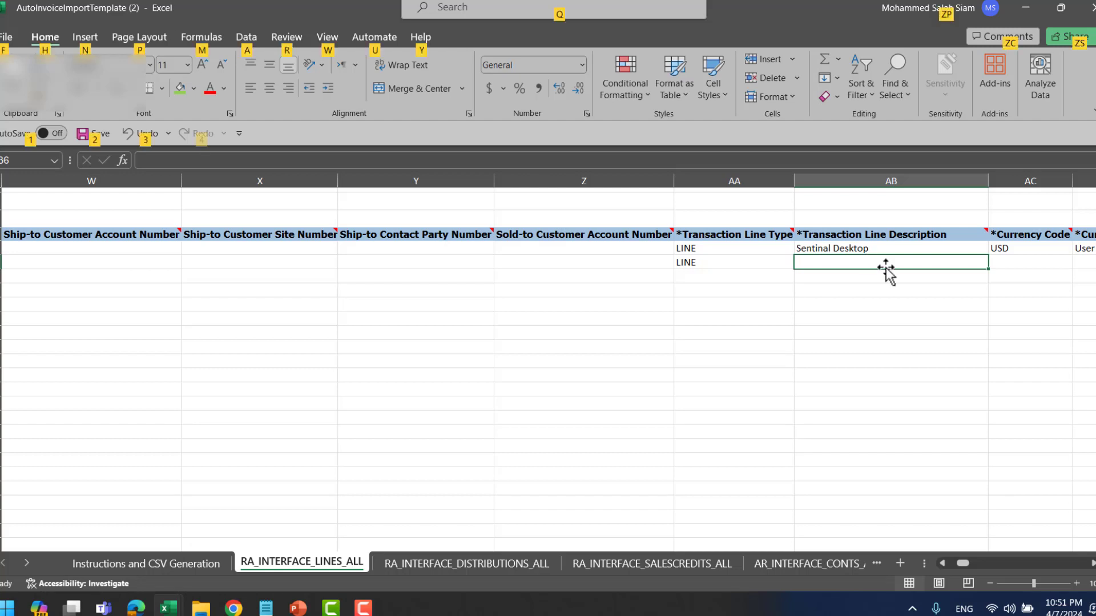
key("alt+Tab")
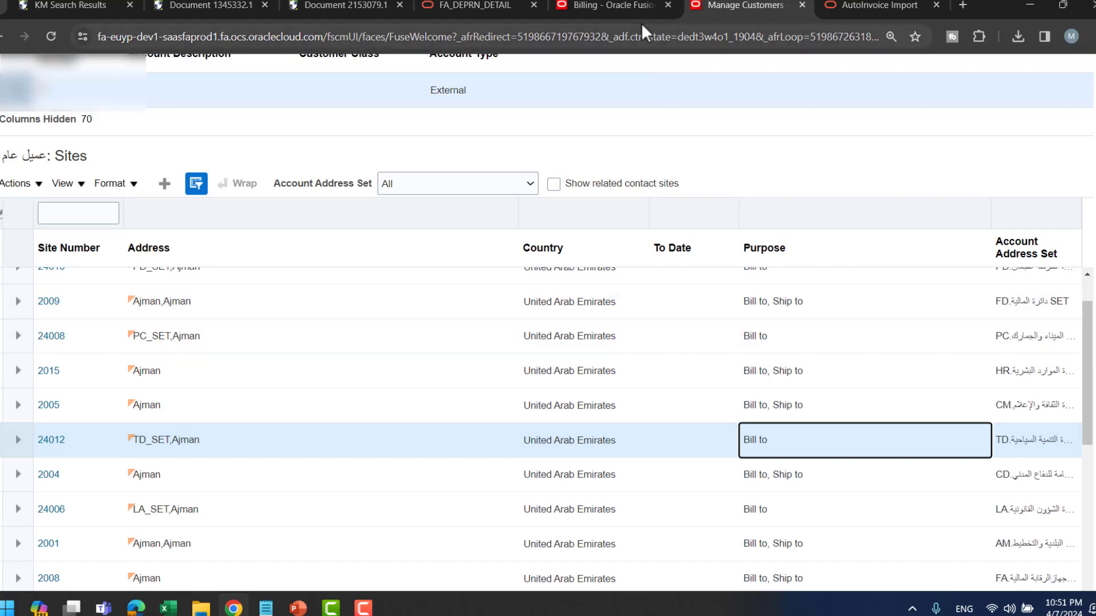
- Copy the invoice line's Arabic description from Fusion into cell AB6
left_click(629, 7)
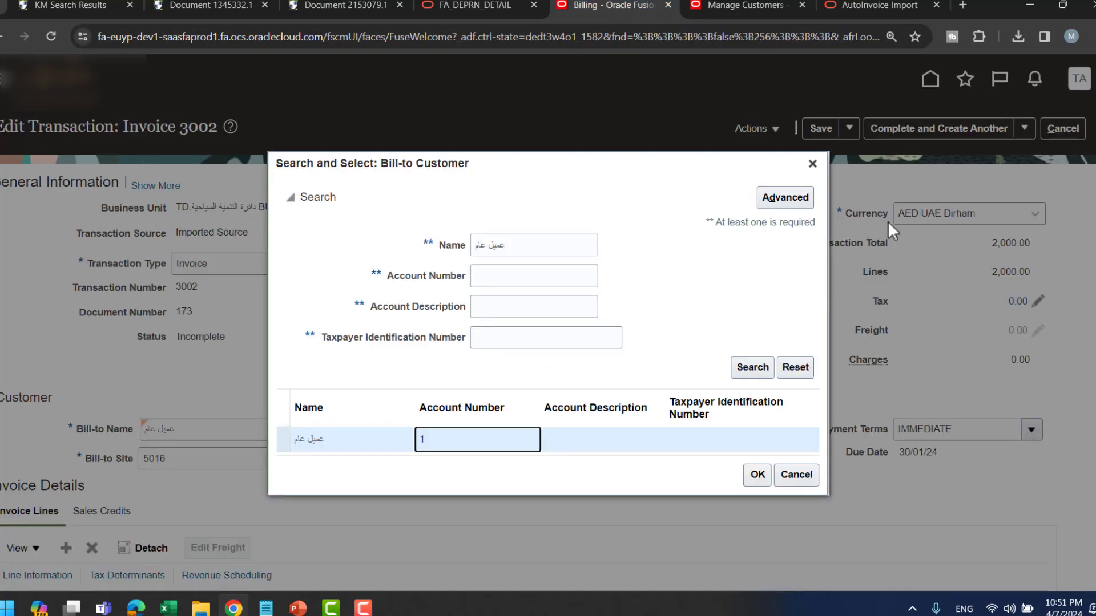
left_click(813, 164)
scroll(648, 301, "down", 2)
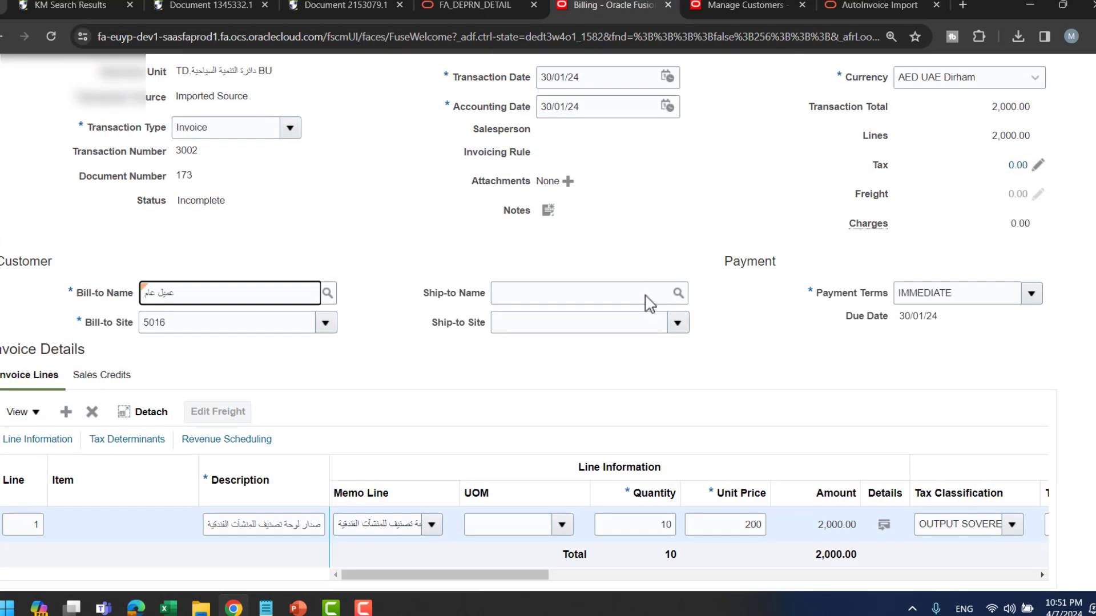
triple_click(300, 524)
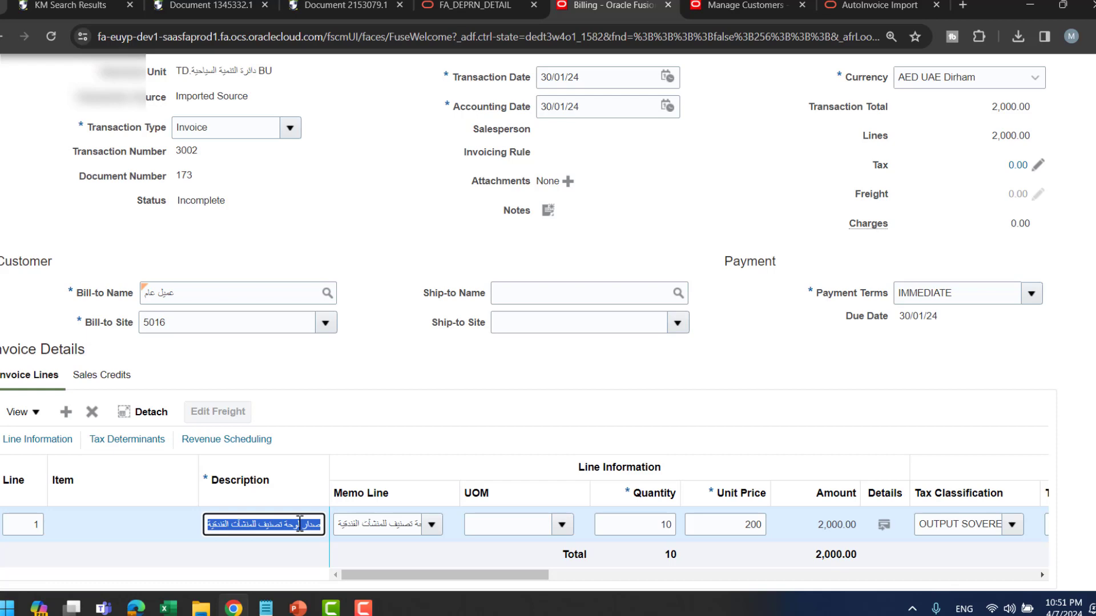
key("ctrl+c")
key("alt+Tab")
key("ctrl+v")
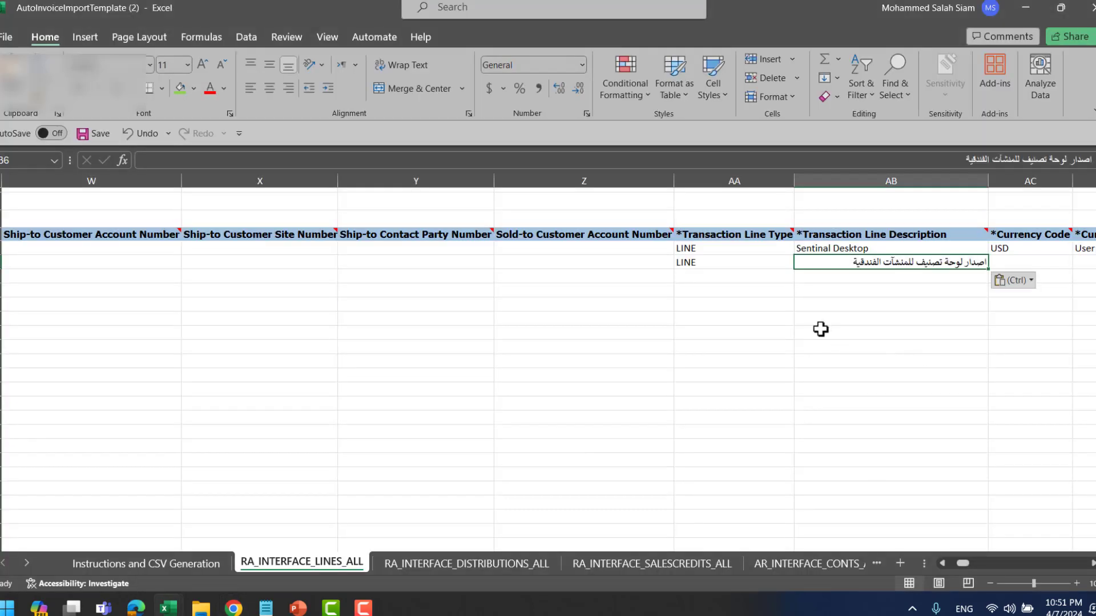
- Enter currency AED, conversion type Corporate, line amount 1000 and quantity 2 on the line
key("Tab")
type("AED")
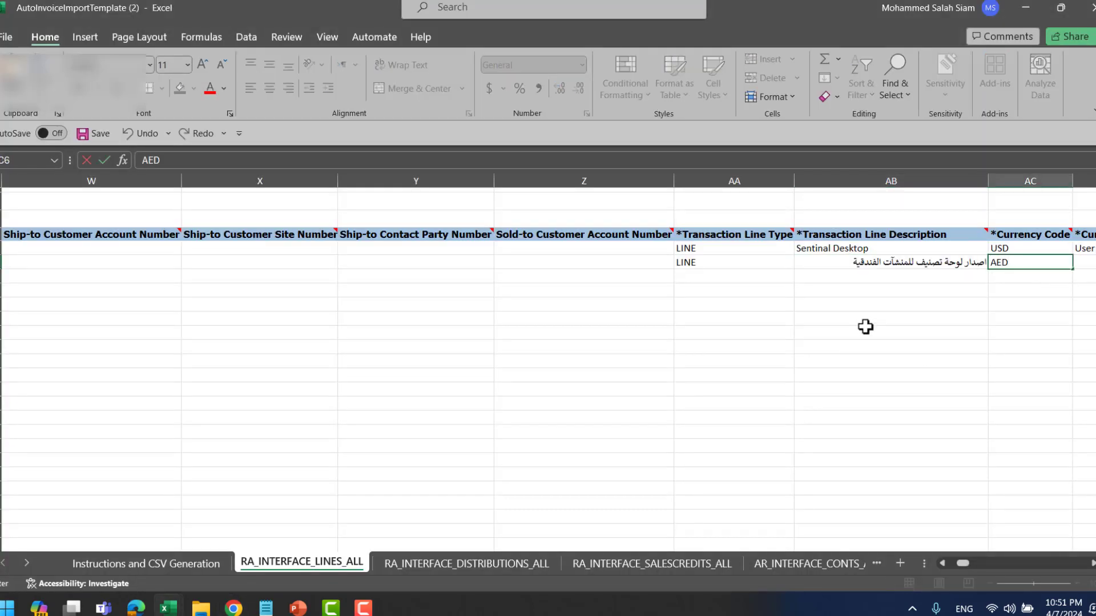
key("Tab")
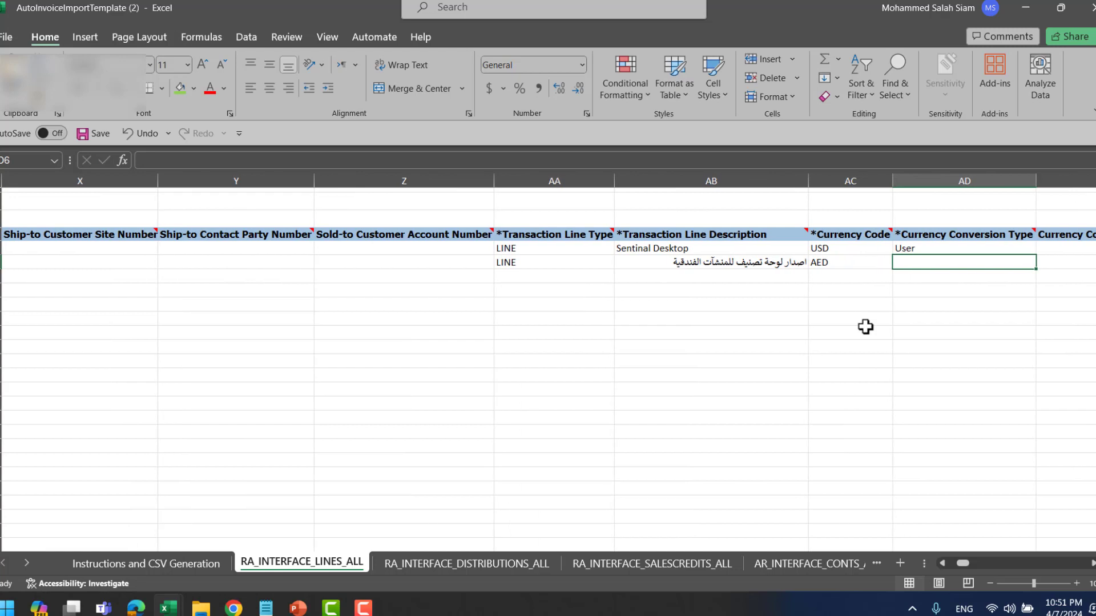
type("C")
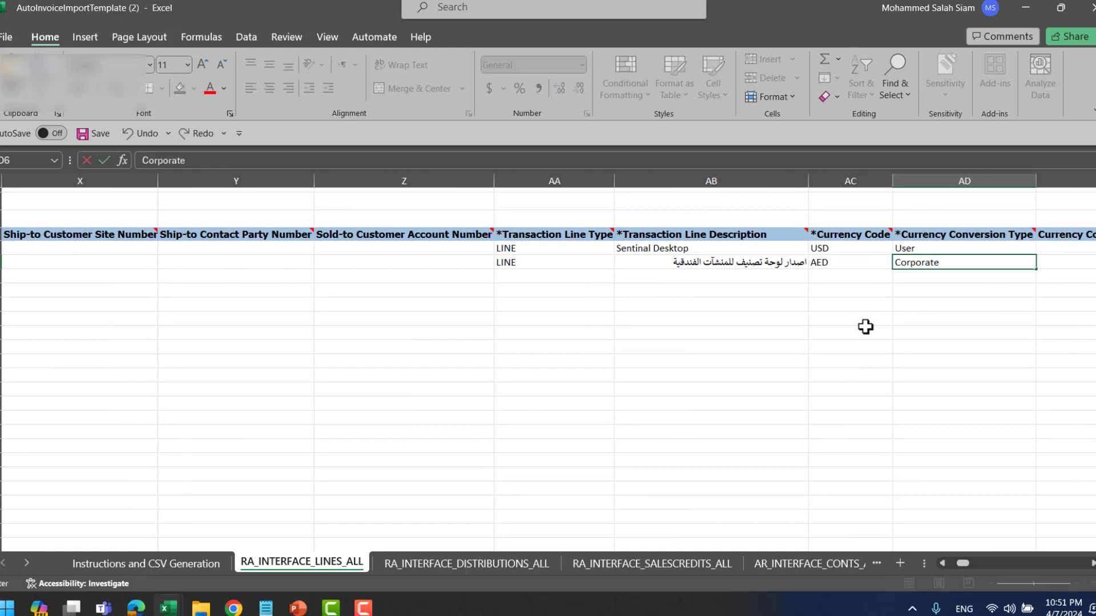
type("orporate")
key("Tab")
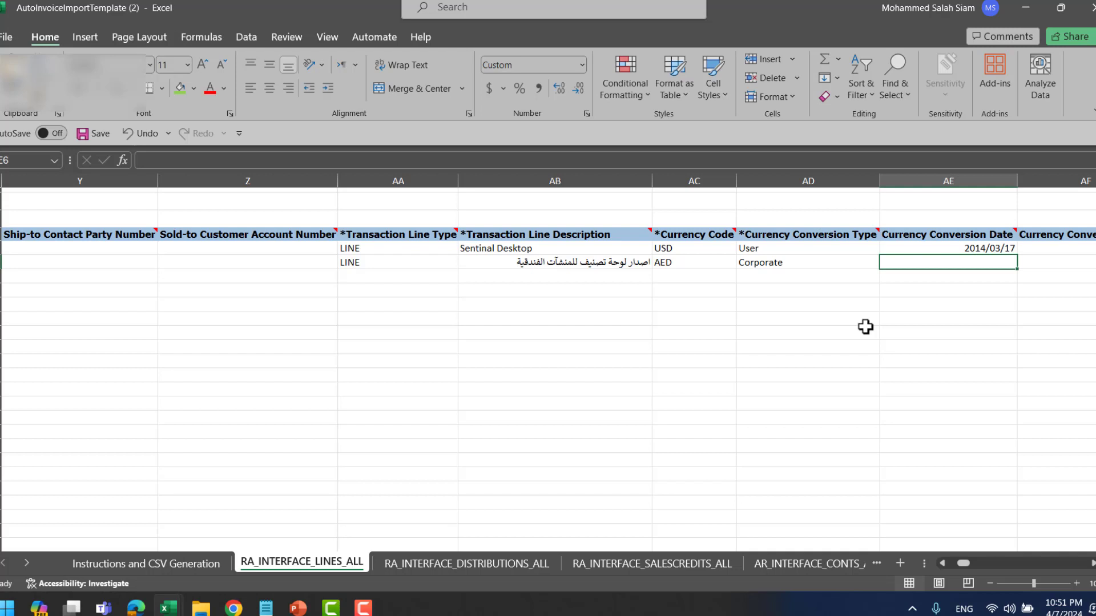
key("Tab")
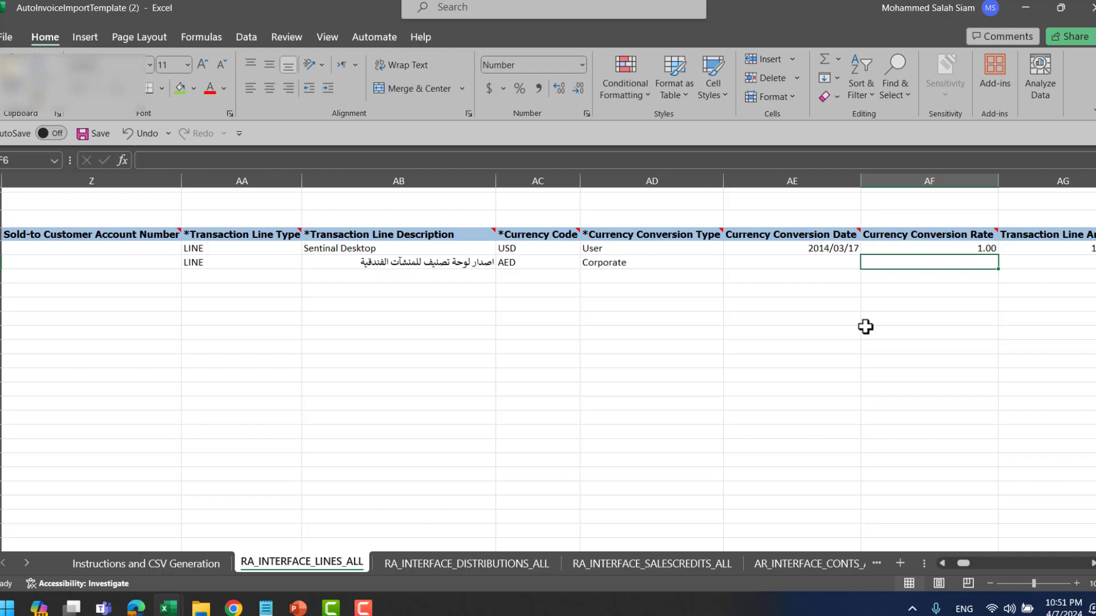
key("Tab")
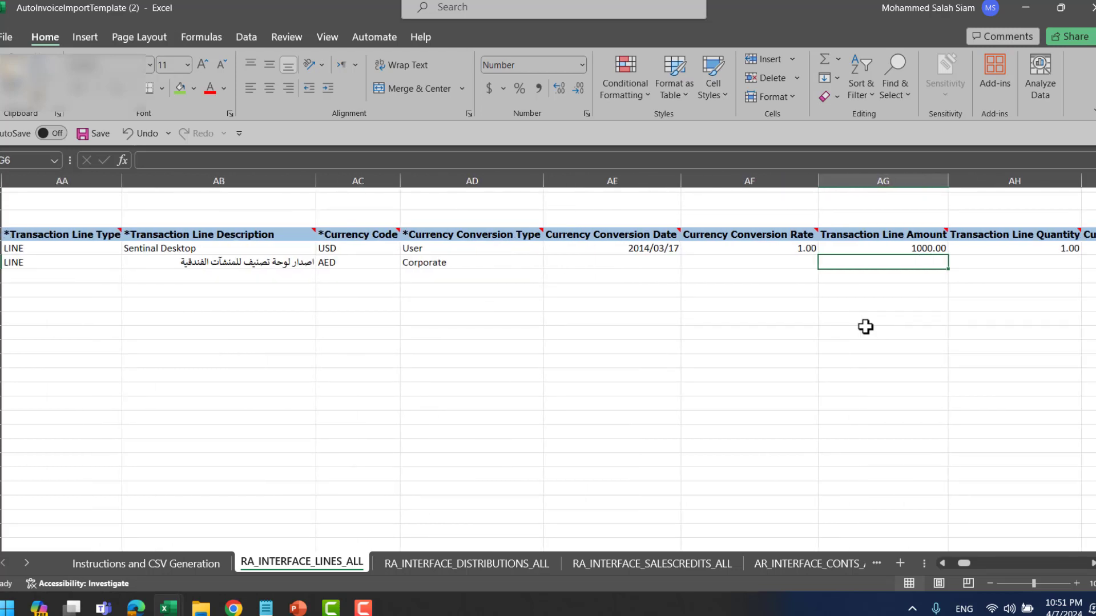
type("1")
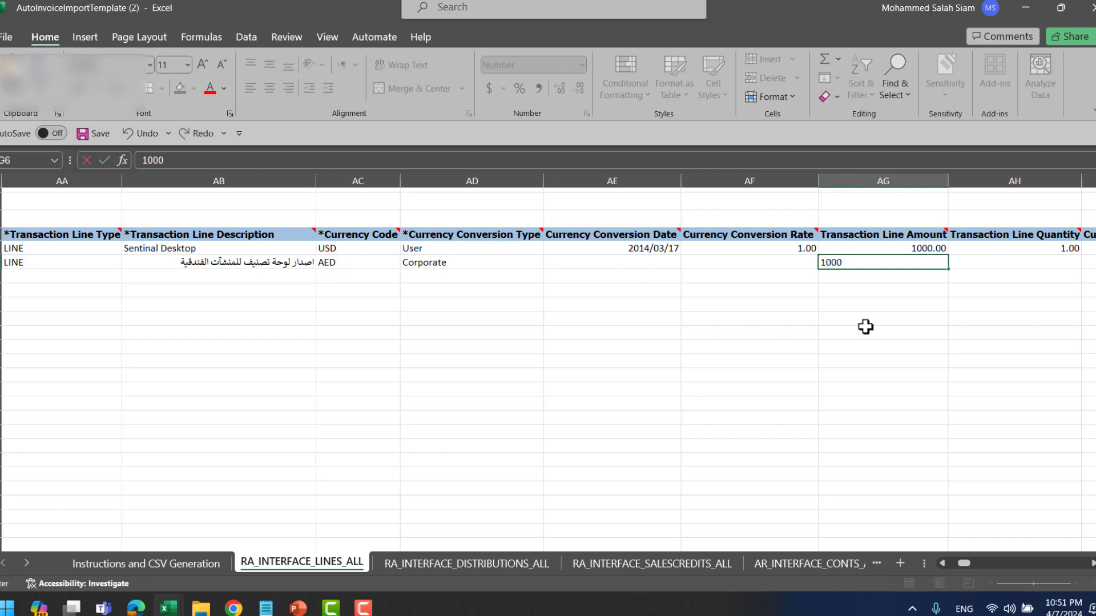
type("000")
key("Tab")
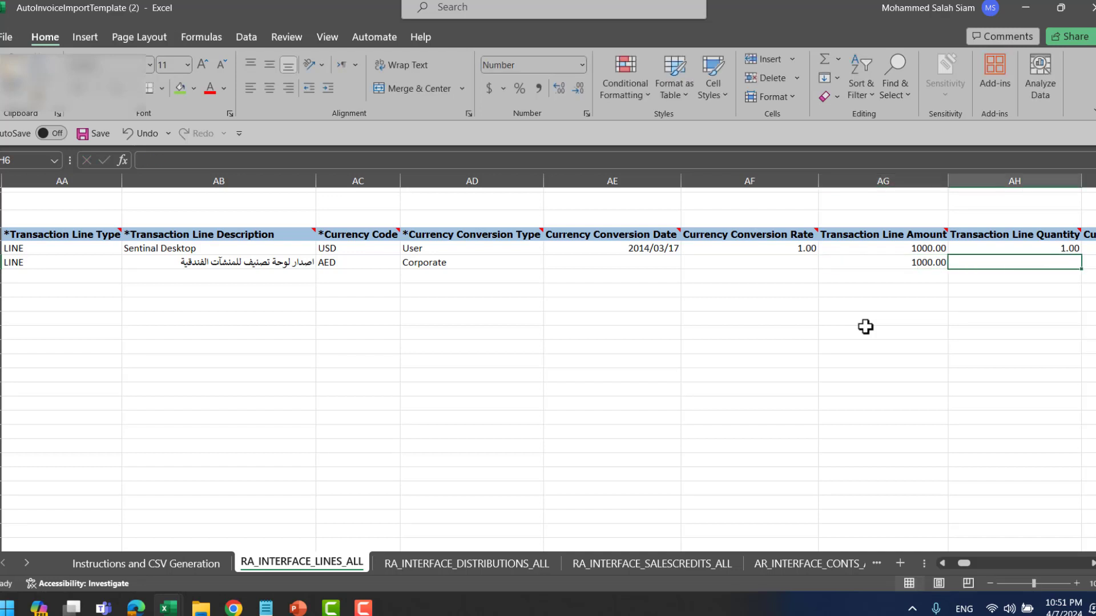
key("Tab")
key("Tab")
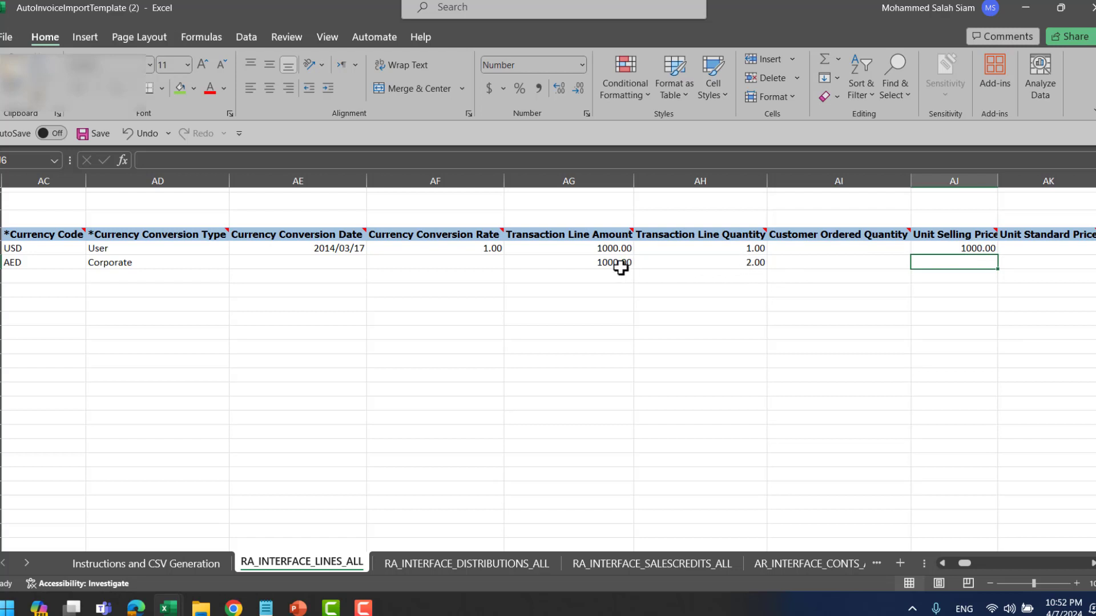
left_click(751, 261)
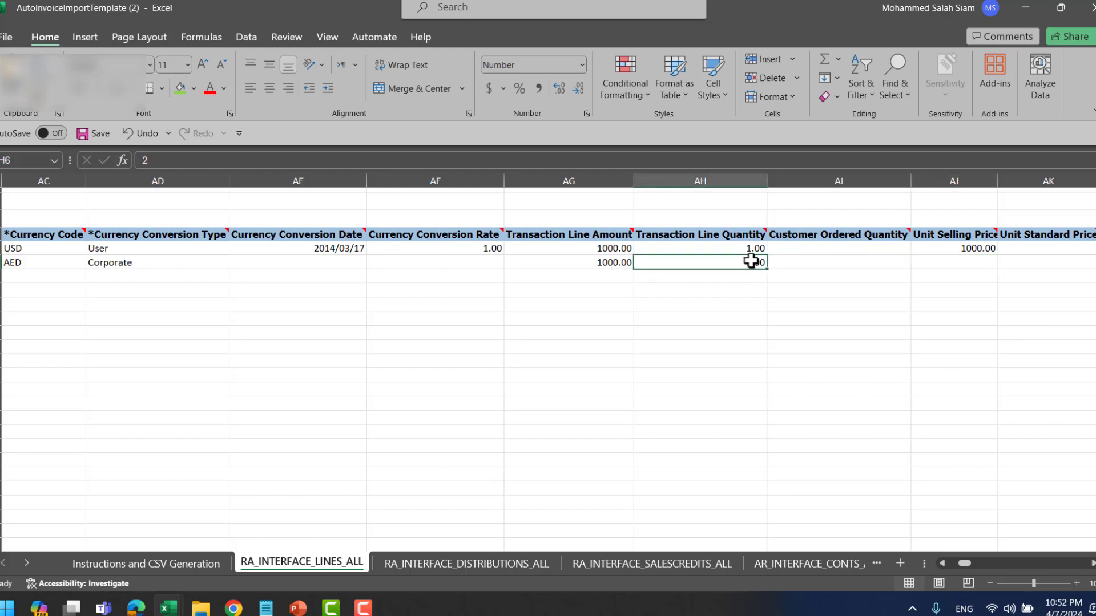
left_click(980, 260)
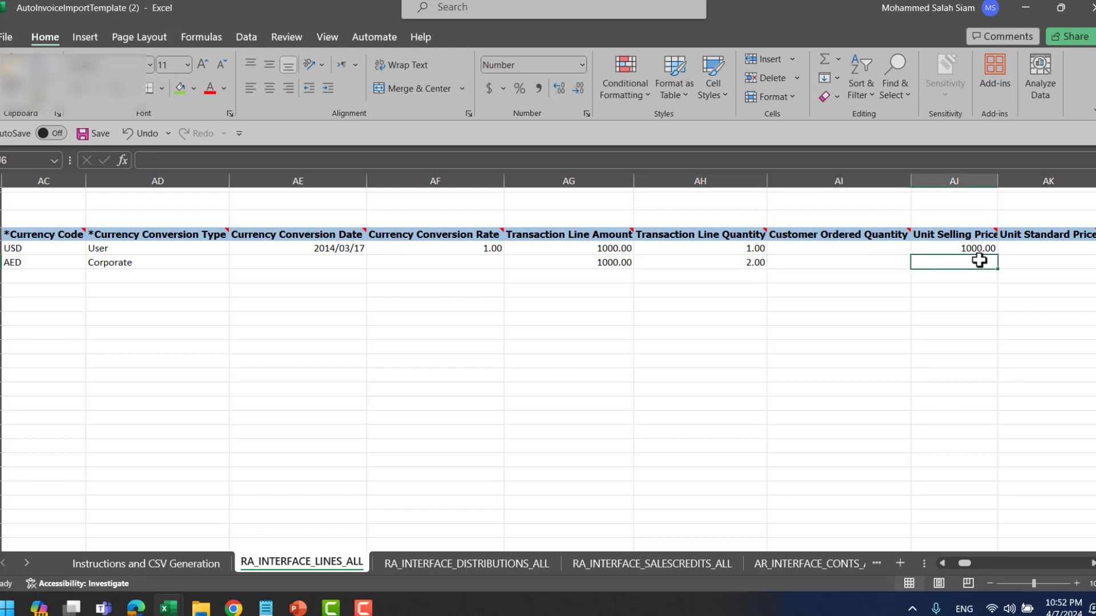
key("Right")
key("Right")
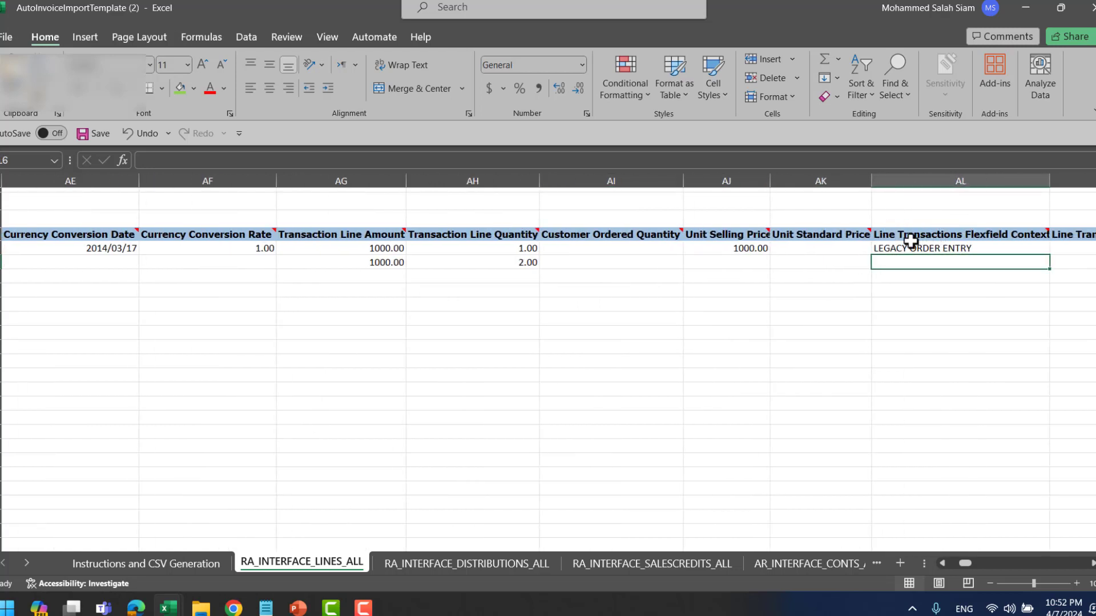
- Check the still-empty flexfield context cell in row 6 before returning to Oracle
left_click(992, 235)
left_click(947, 262)
key("alt+Tab")
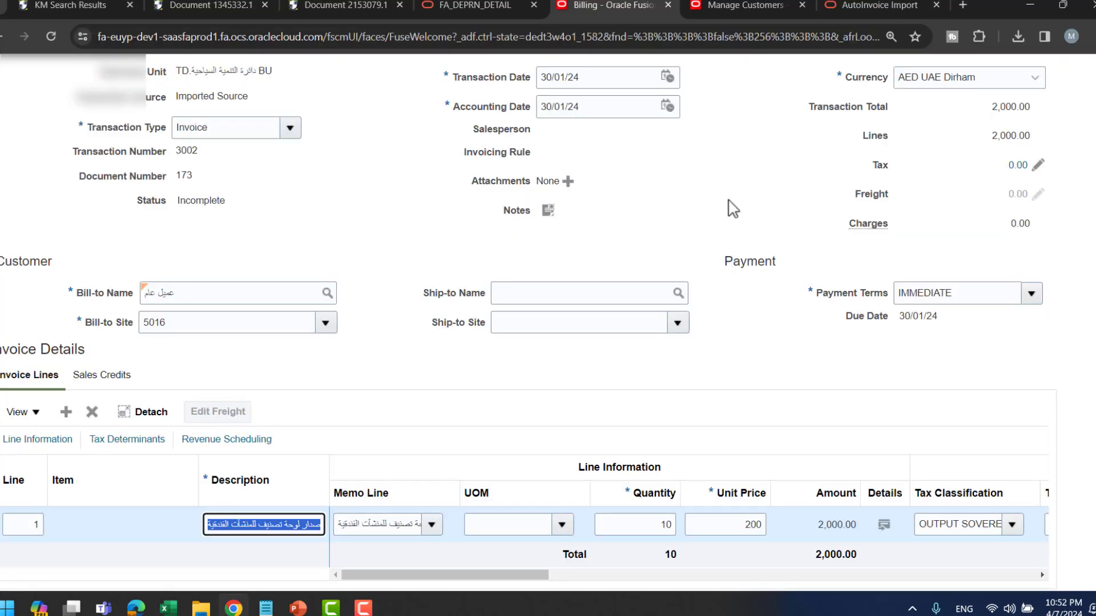
key("alt+Tab")
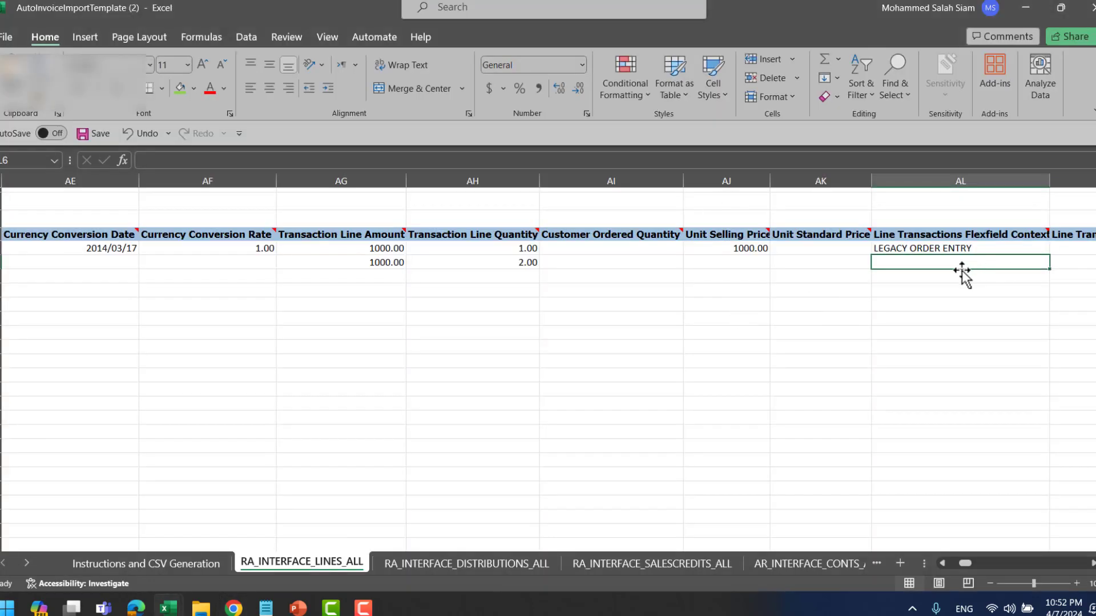
key("alt+Tab")
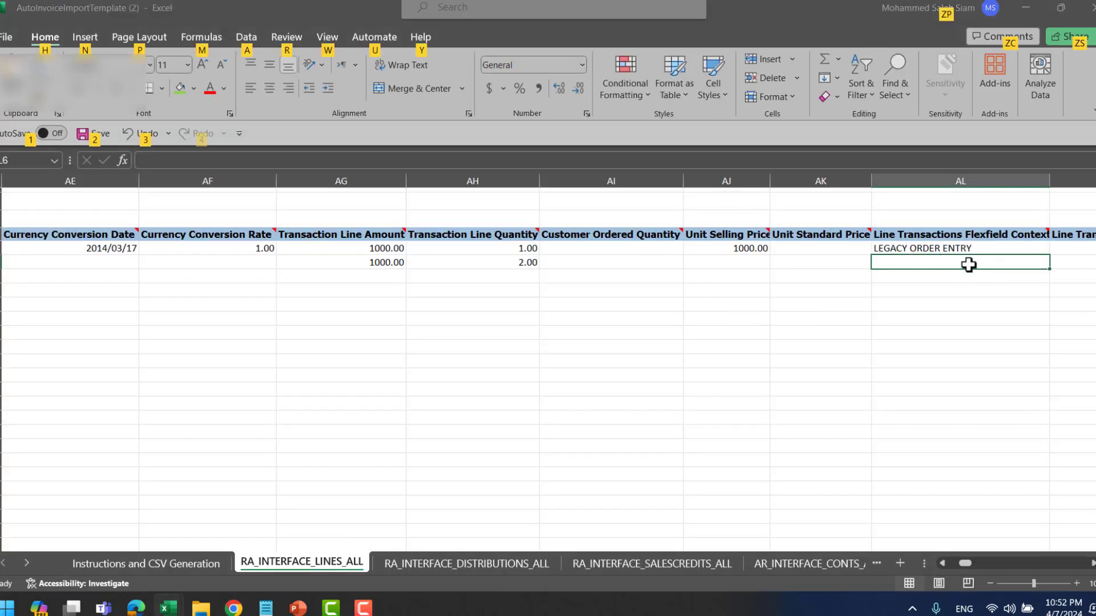
- Close the Manage Customers page and go to Setup and Maintenance via Settings and Actions
left_click(745, 5)
scroll(1060, 114, "up", 5)
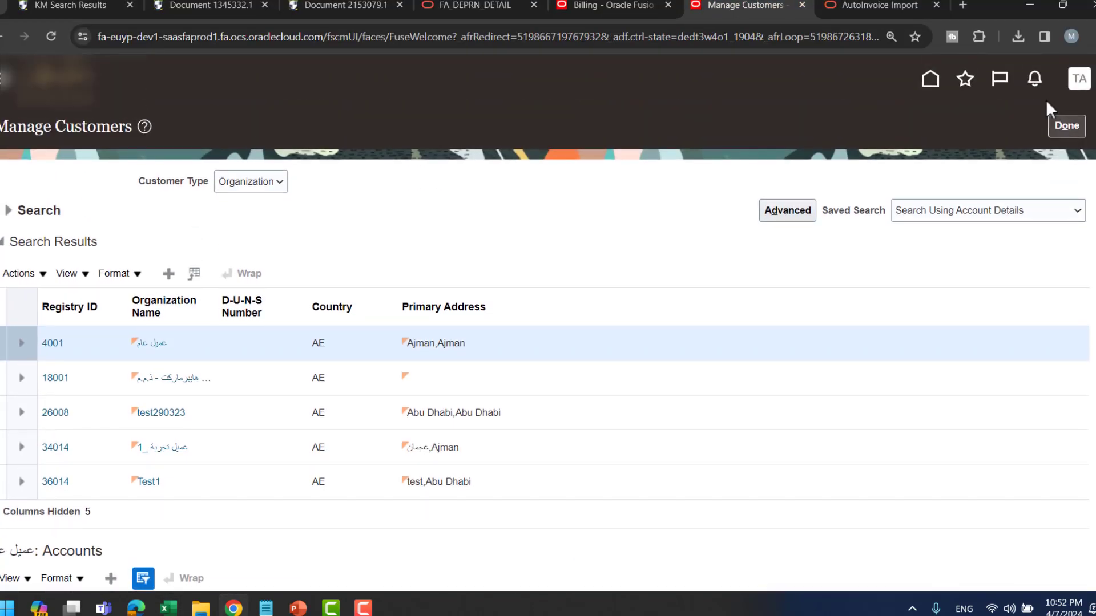
left_click(1065, 126)
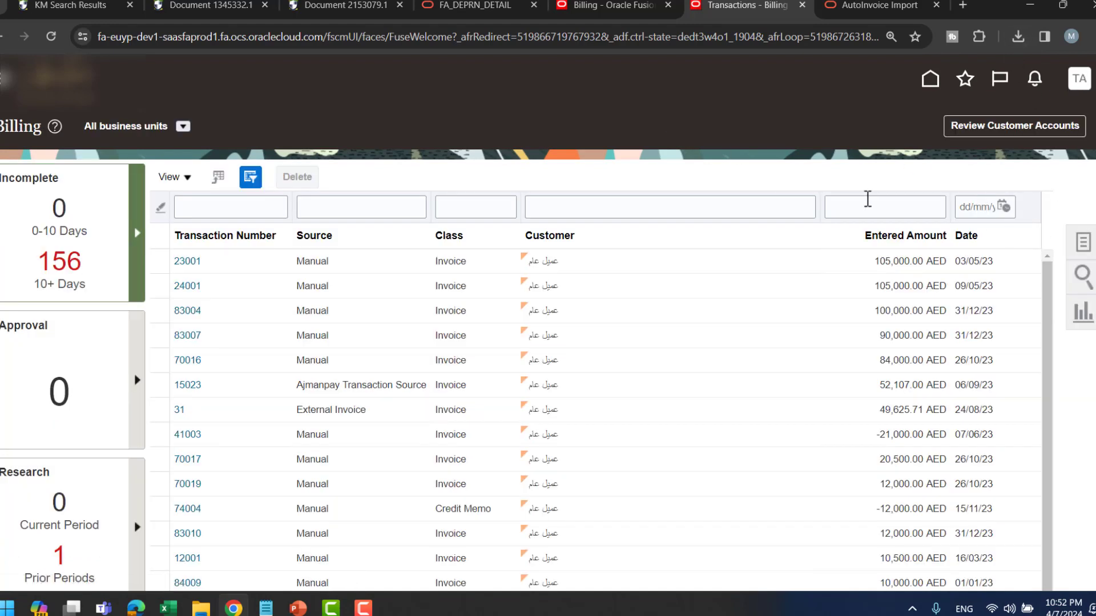
left_click(1079, 79)
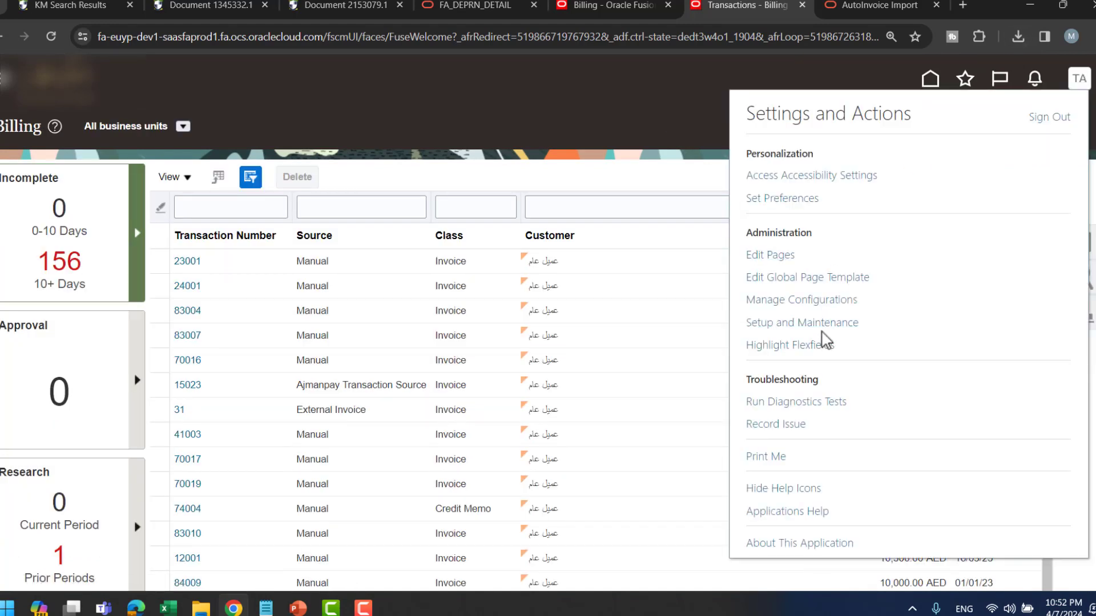
left_click(821, 324)
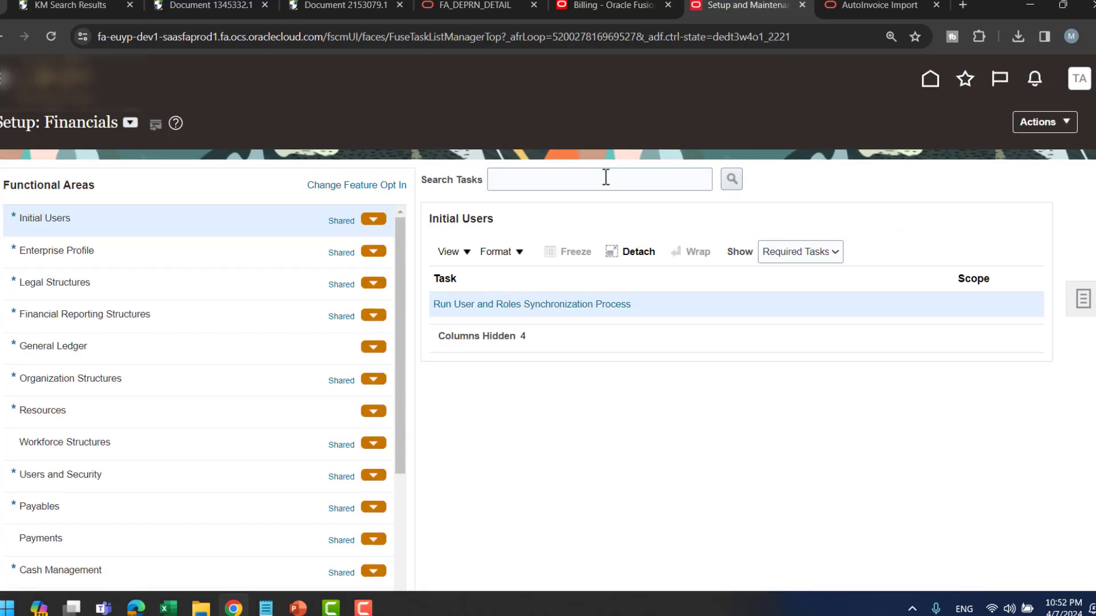
- Search setup tasks for 'receivables descr' and open Manage Receivables Descriptive Flexfields
left_click(603, 178)
type("recei")
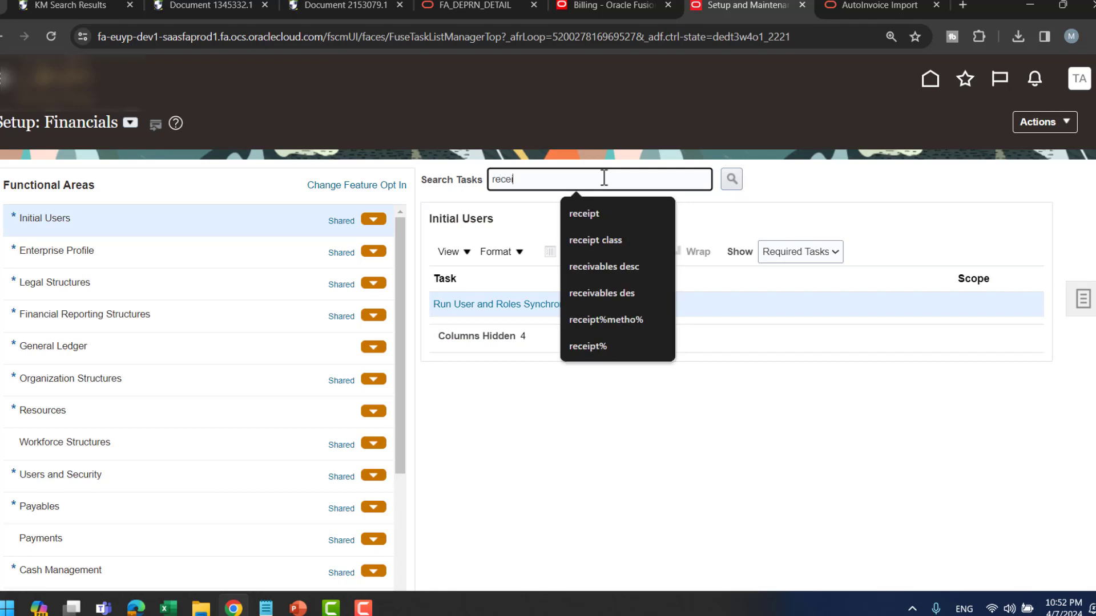
type("vables descr")
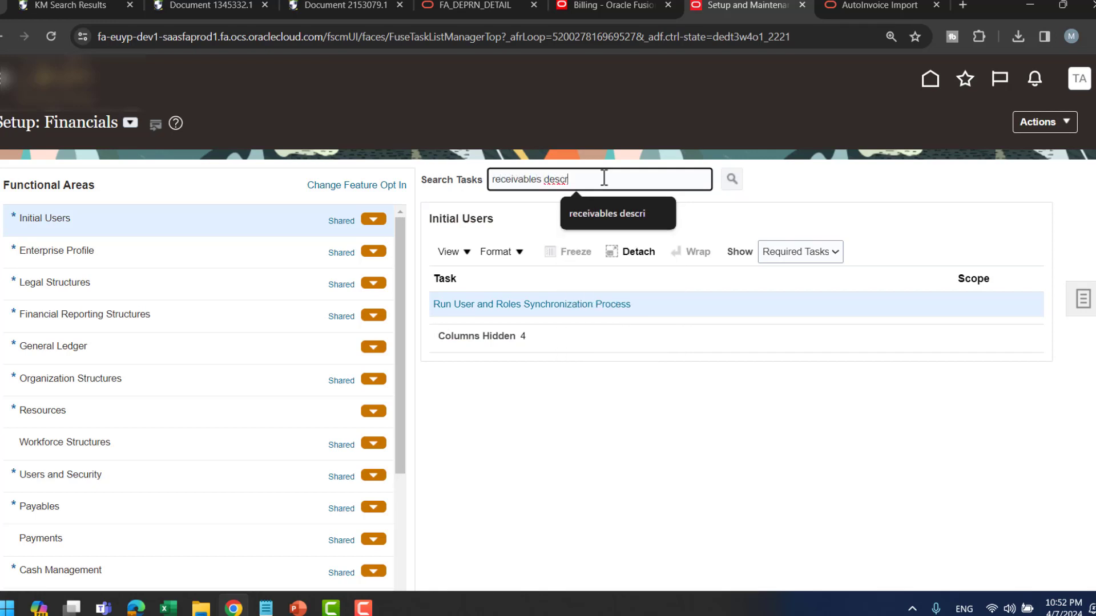
key("Return")
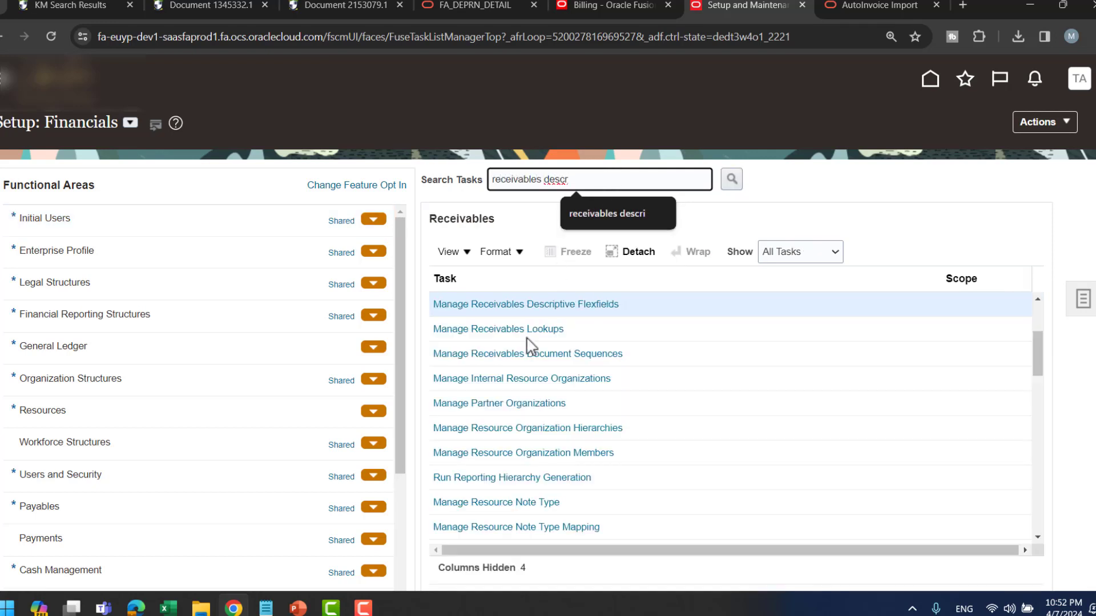
left_click(552, 311)
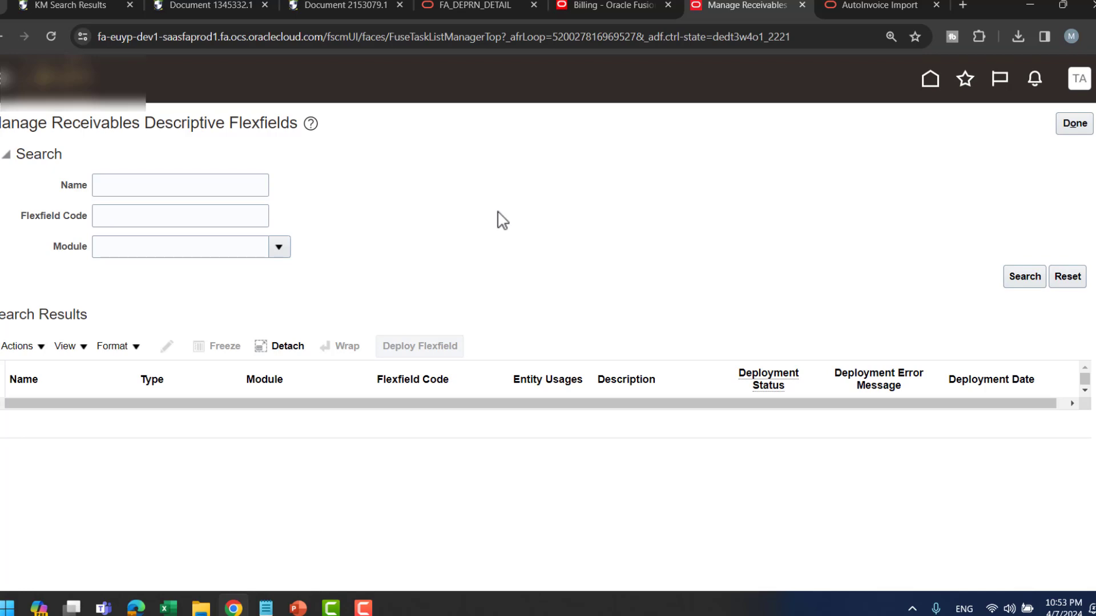
- Find the Line Transactions flexfield in the list and open it for editing
scroll(579, 218, "down", 10)
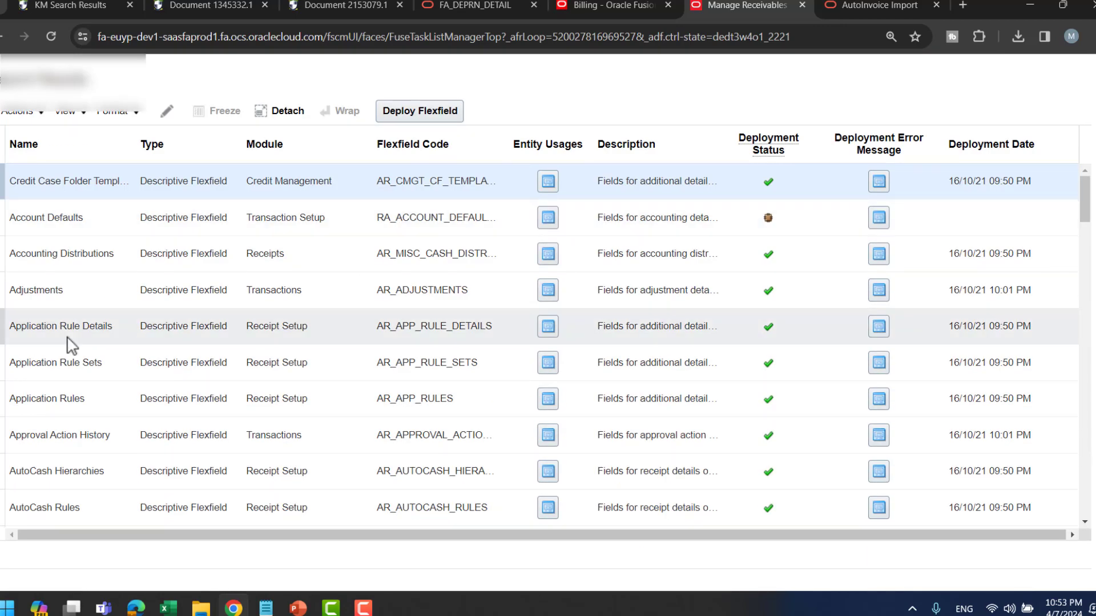
scroll(68, 346, "down", 4)
scroll(67, 336, "down", 10)
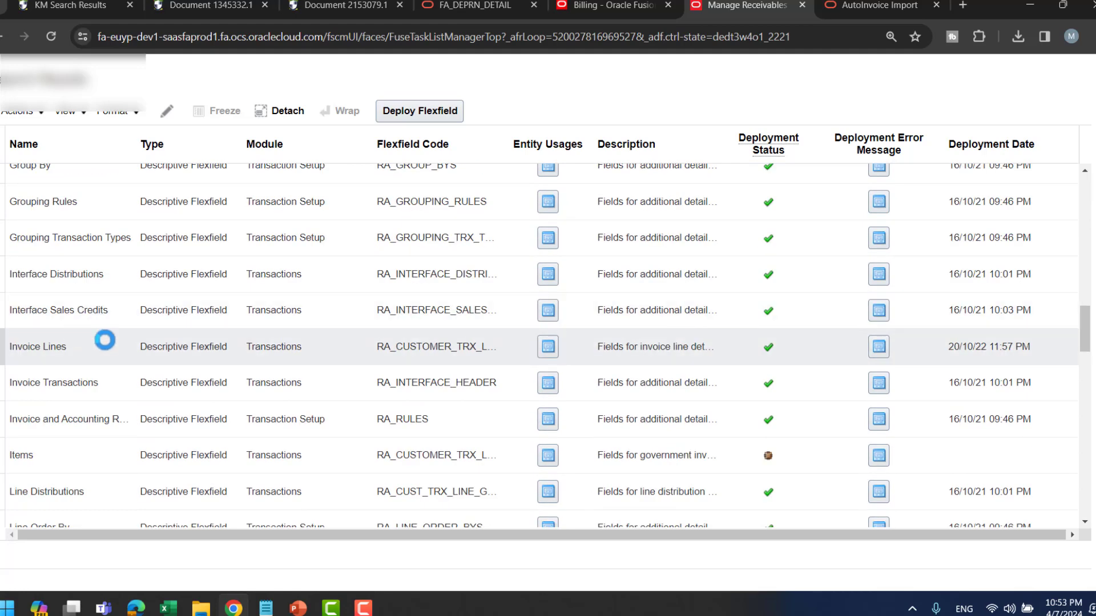
scroll(103, 371, "down", 2)
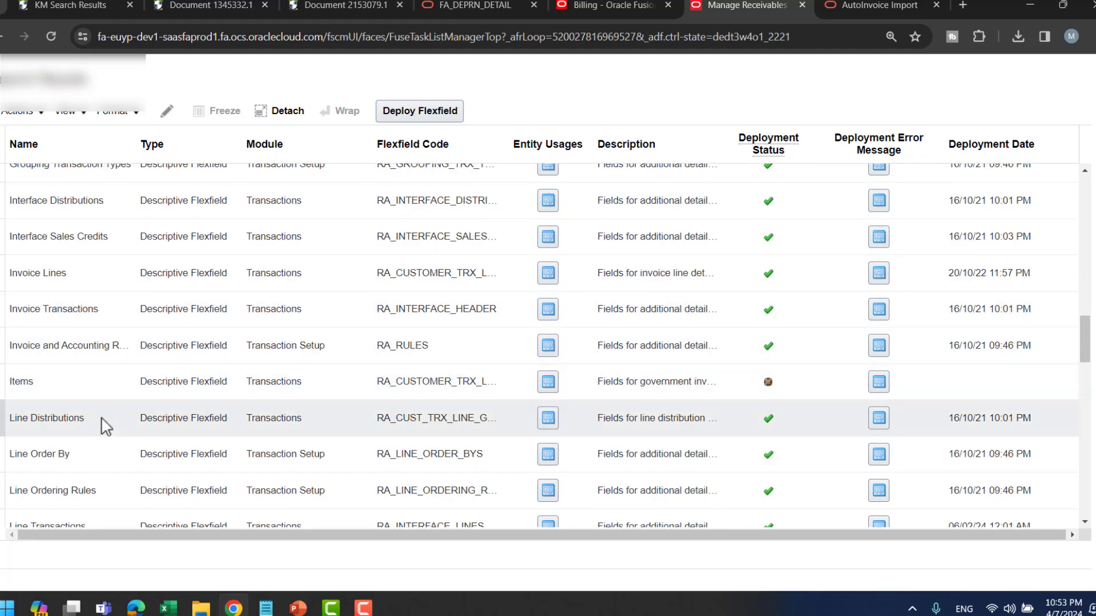
scroll(106, 426, "down", 2)
left_click(90, 451)
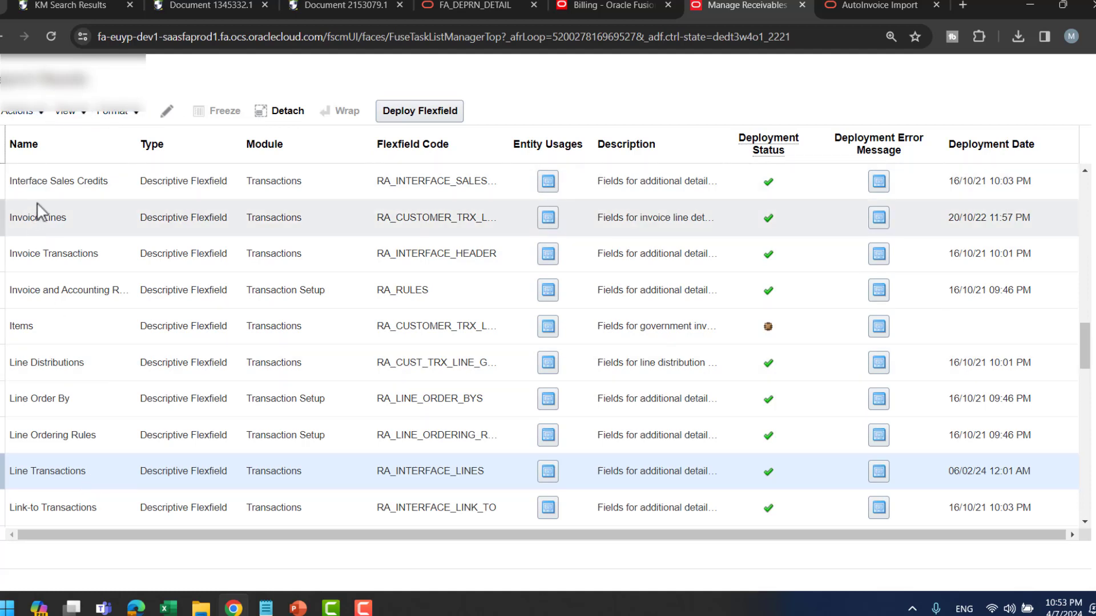
left_click(36, 115)
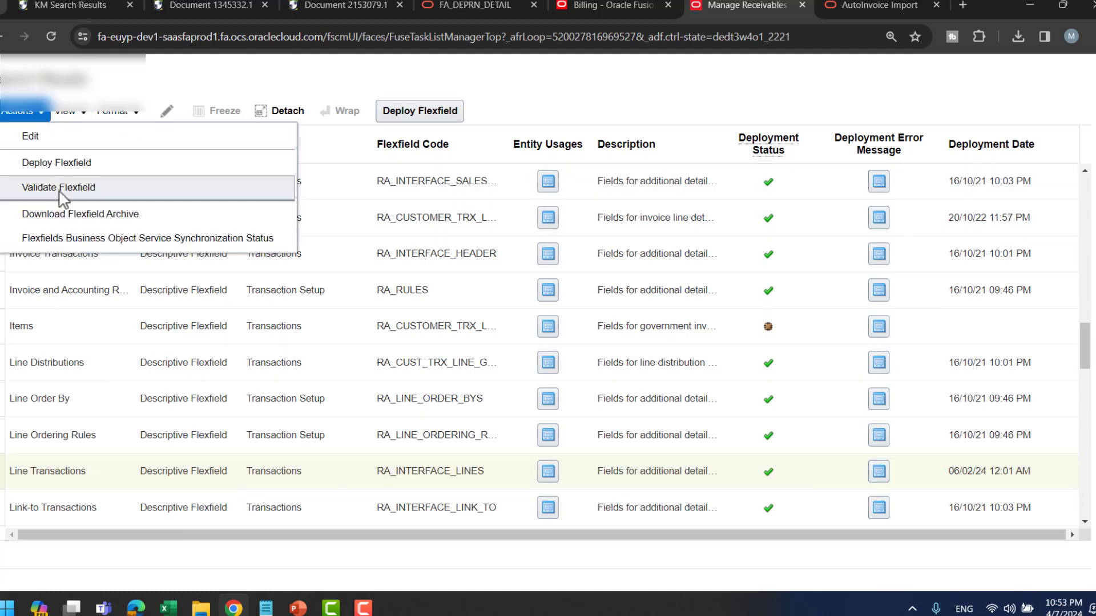
left_click(238, 73)
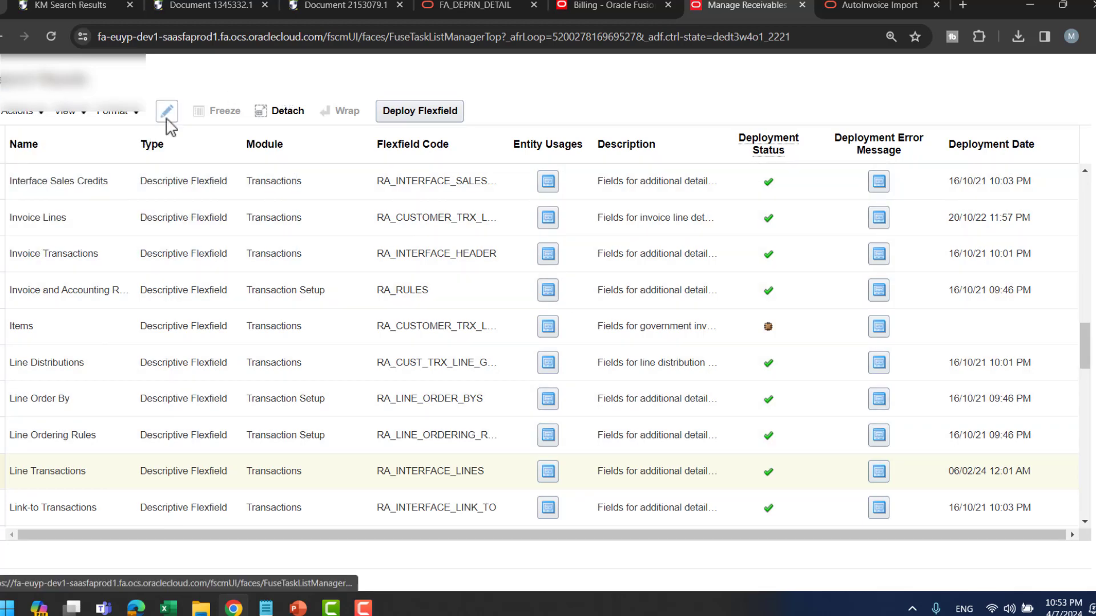
left_click(166, 116)
- Choose the External Invoices context and paste its name into cell AL6
scroll(745, 254, "down", 5)
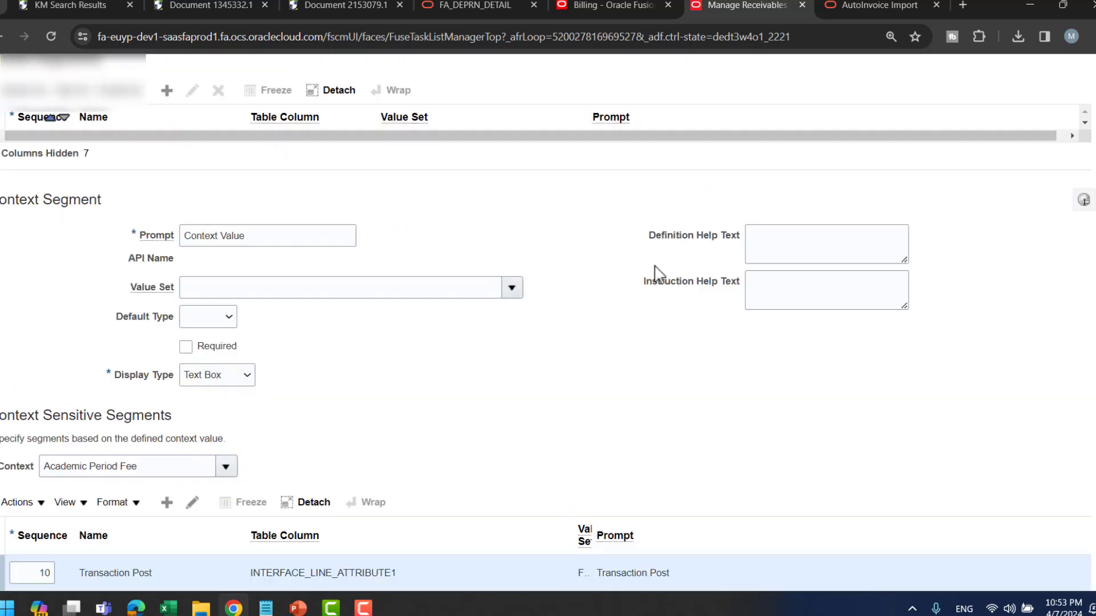
left_click(210, 371)
left_click(226, 370)
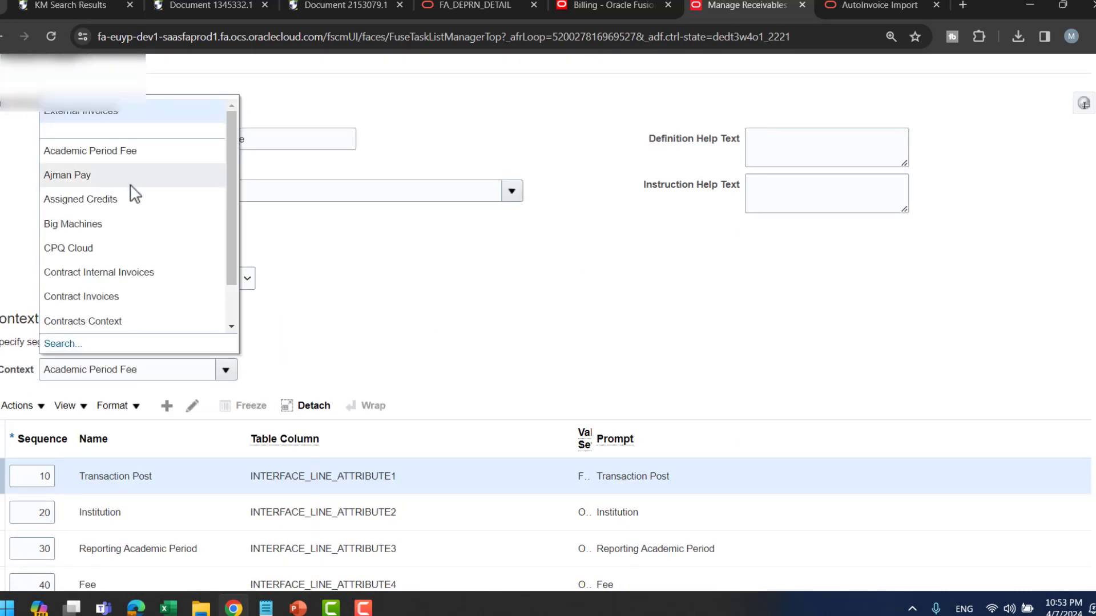
left_click(82, 112)
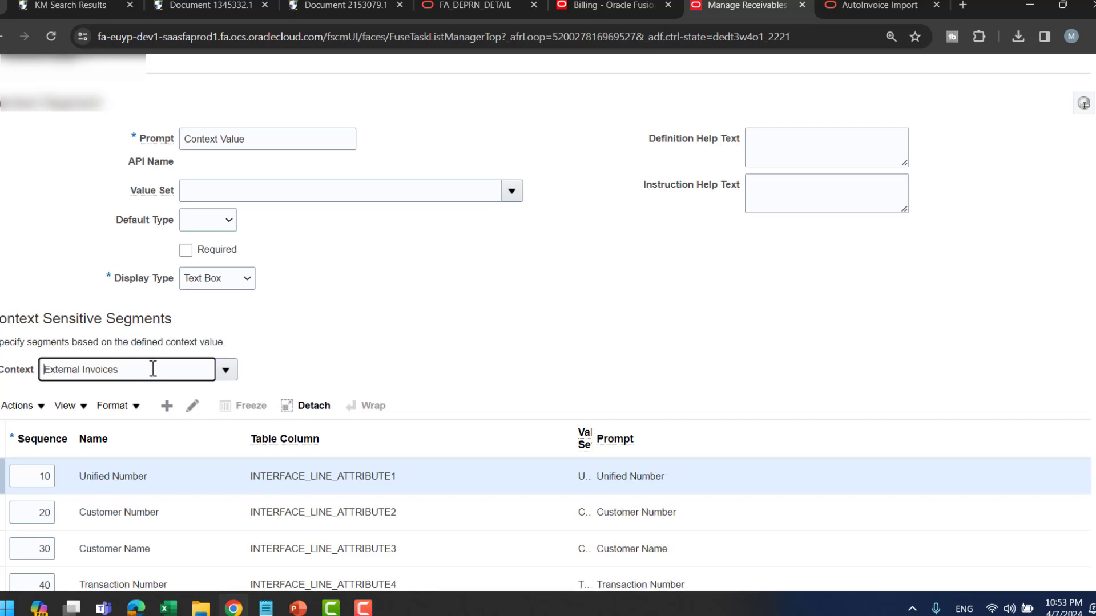
left_click_drag(152, 370, 0, 369)
key("ctrl+c")
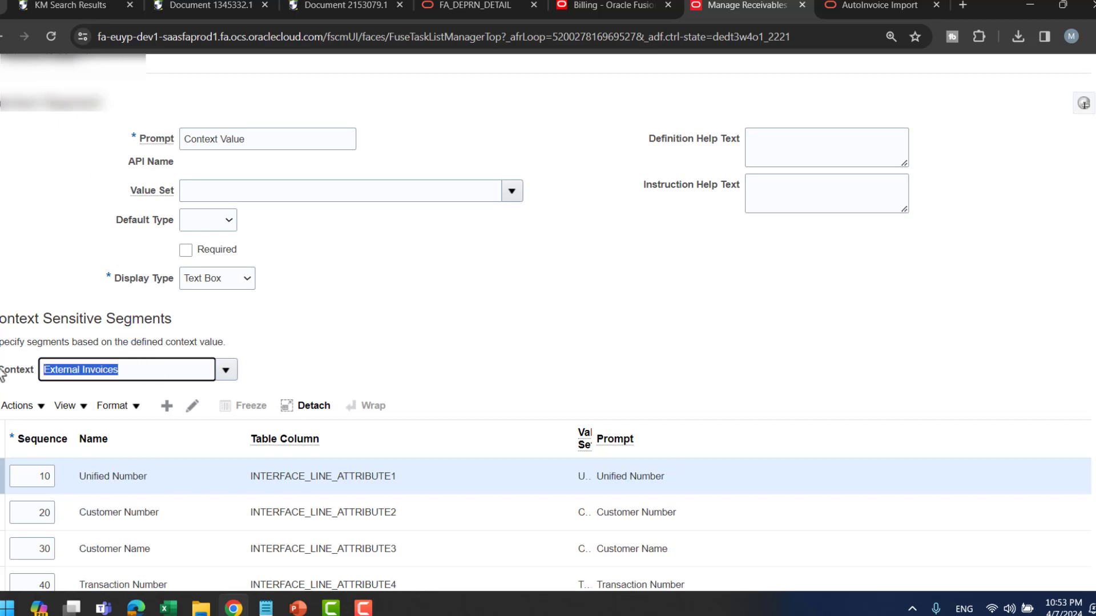
key("alt+Tab")
key("ctrl+v")
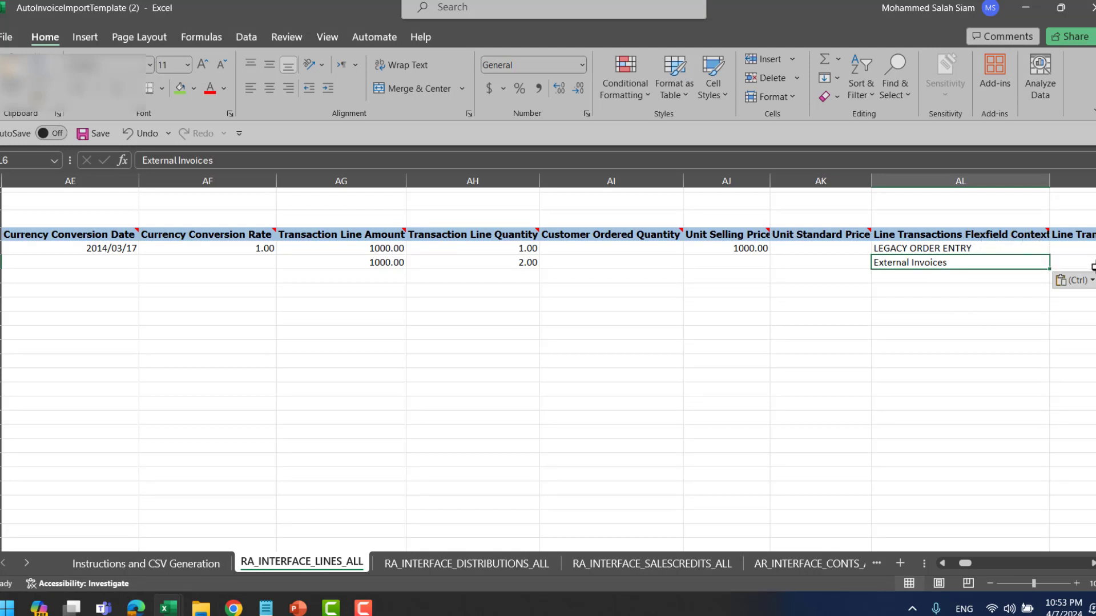
left_click(1053, 261)
left_click(858, 226)
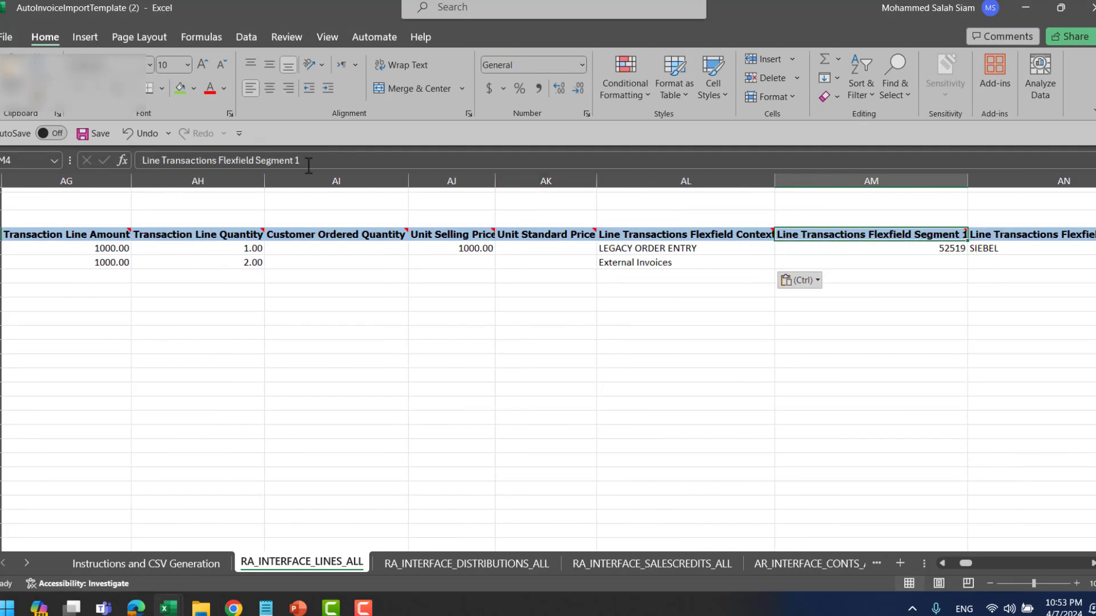
left_click(1024, 239)
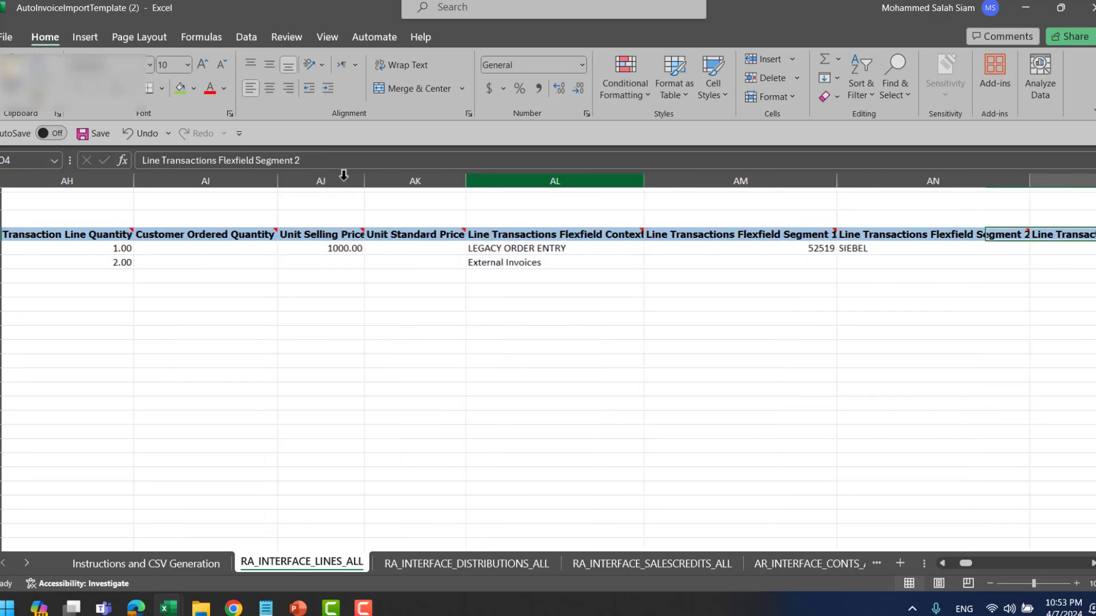
key("Right")
key("Right")
key("Right")
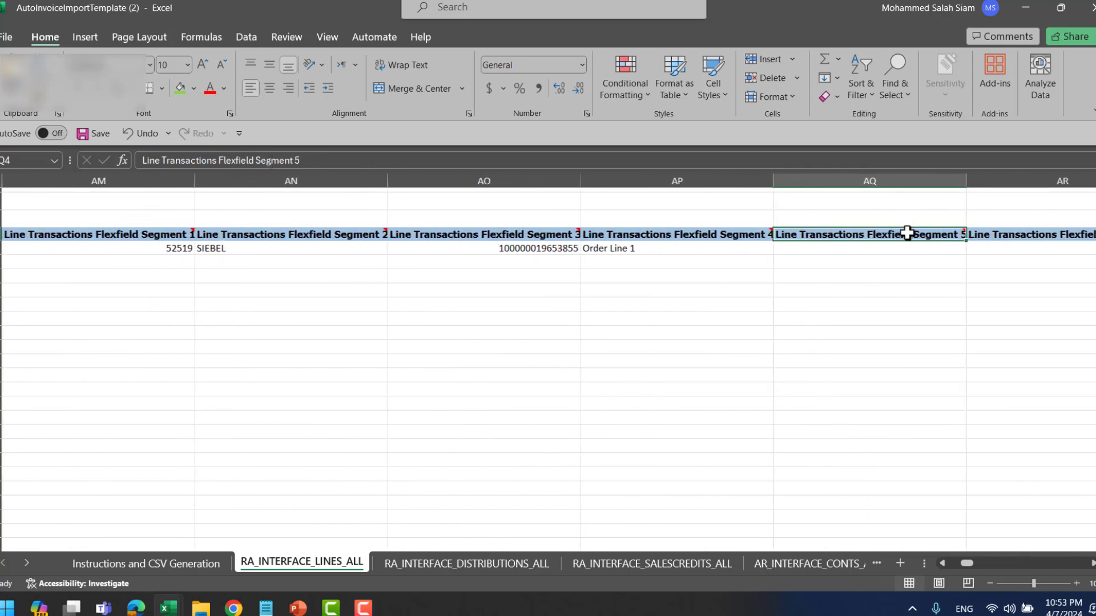
key("alt+Tab")
scroll(451, 366, "down", 3)
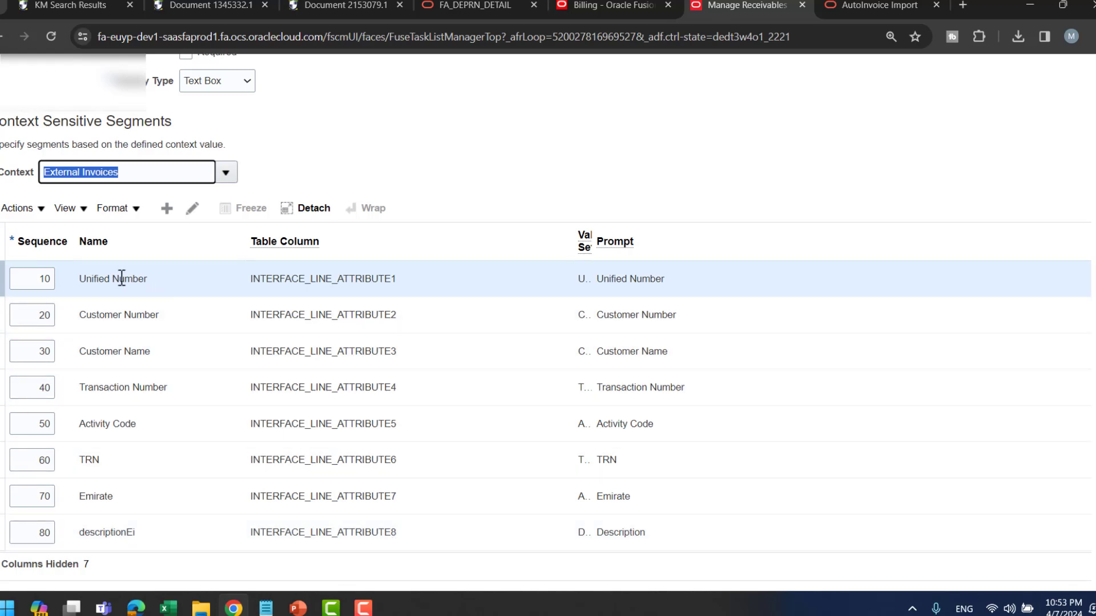
key("alt+Tab")
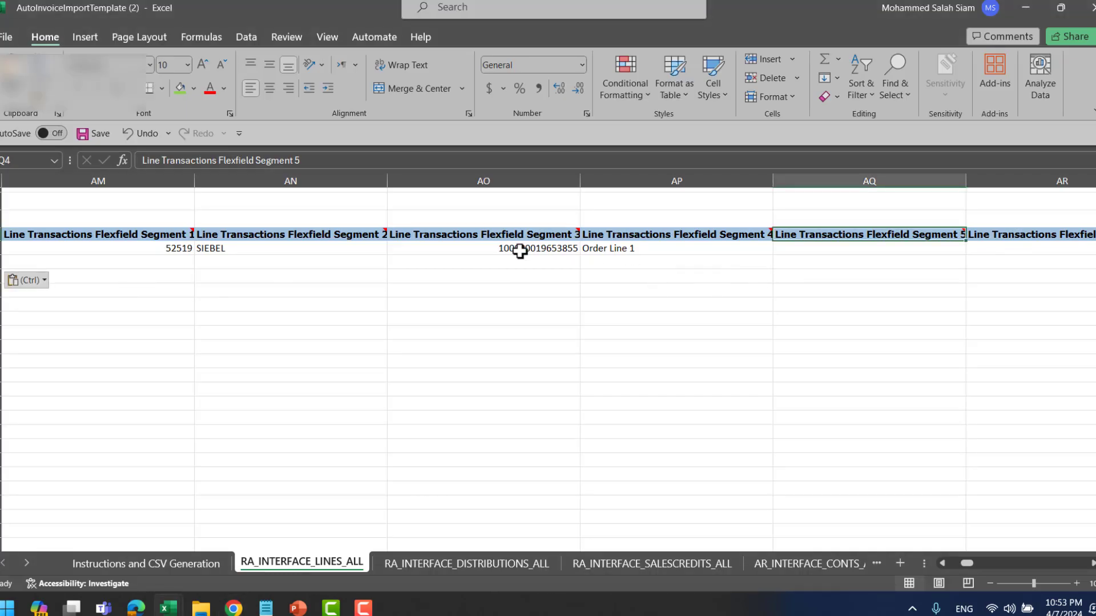
left_click(943, 561)
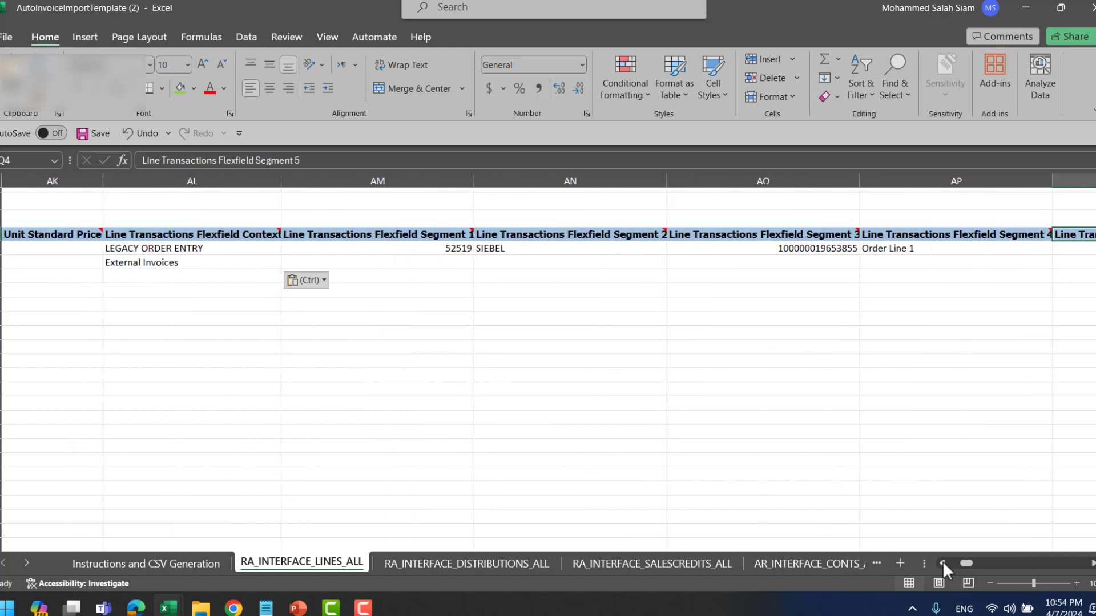
left_click(526, 261)
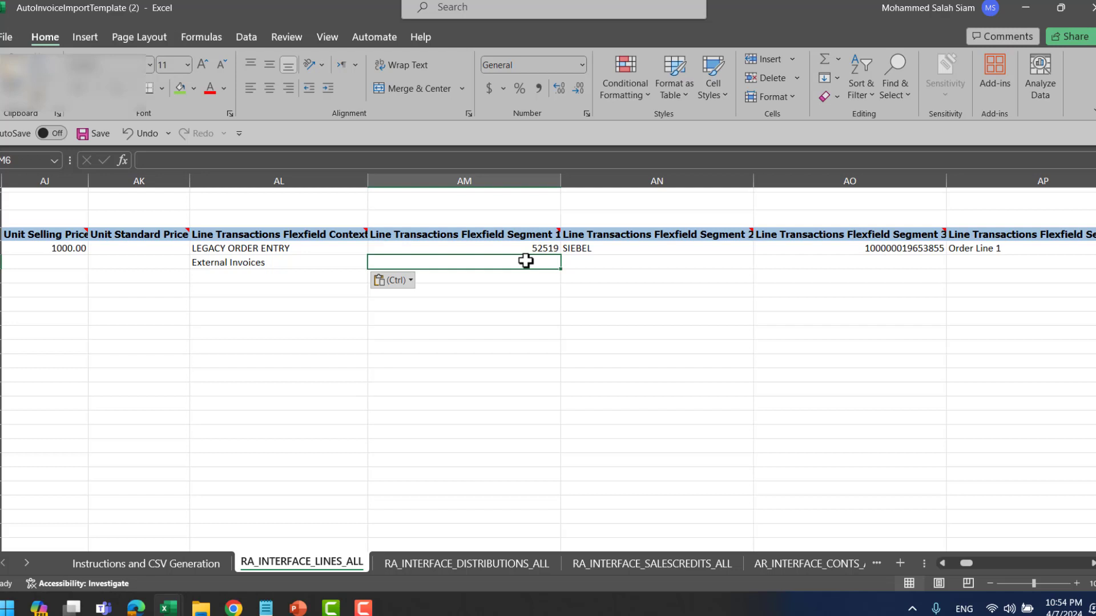
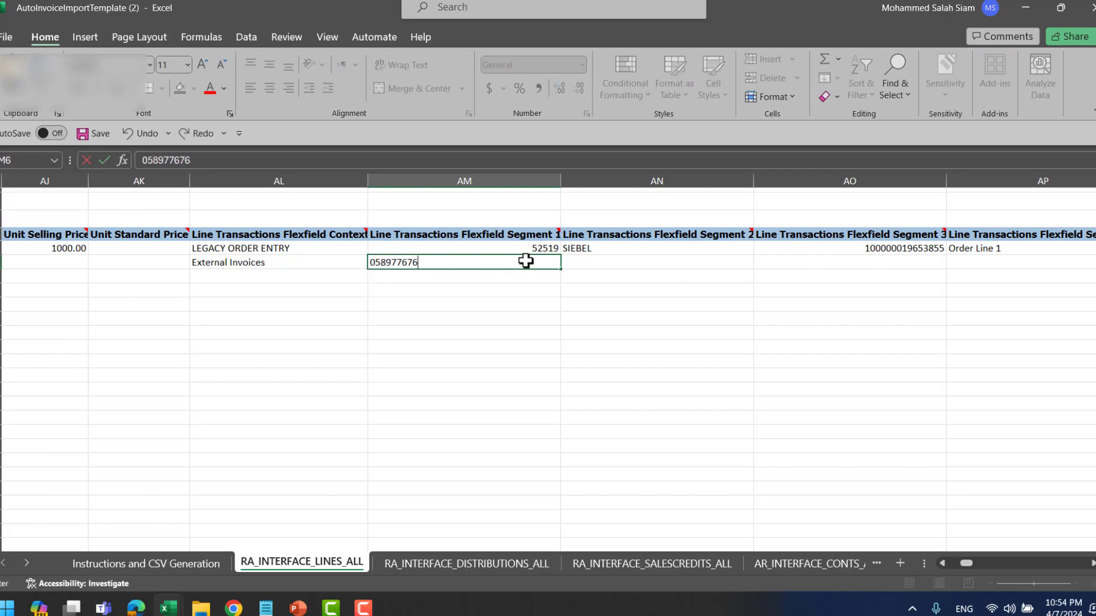
- Enter 05 in flexfield segment 1 and the customer number in segment 2
key("Tab")
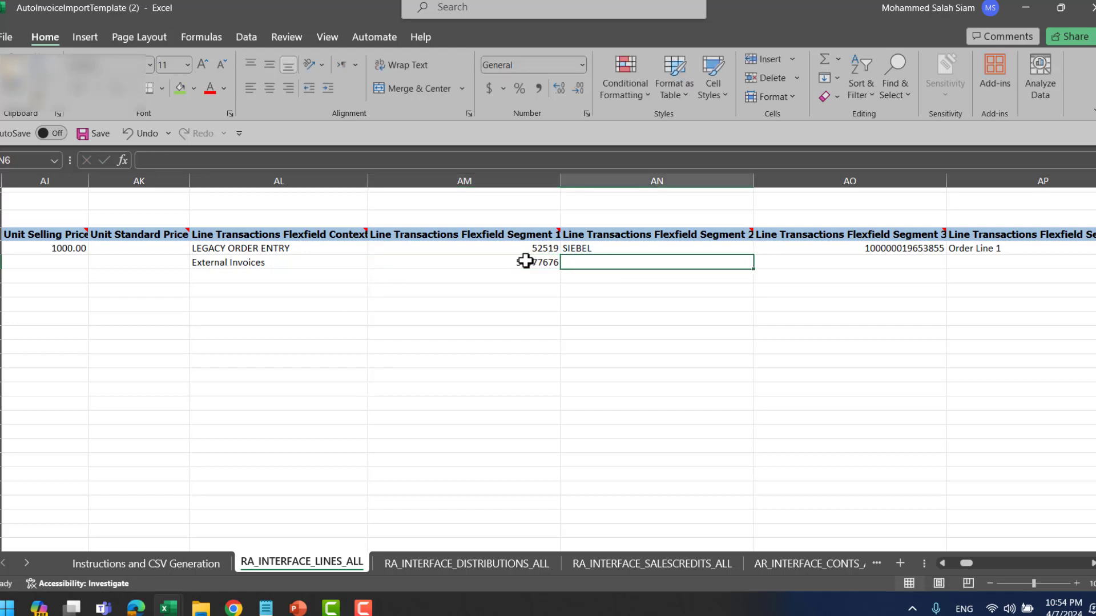
key("alt+Tab")
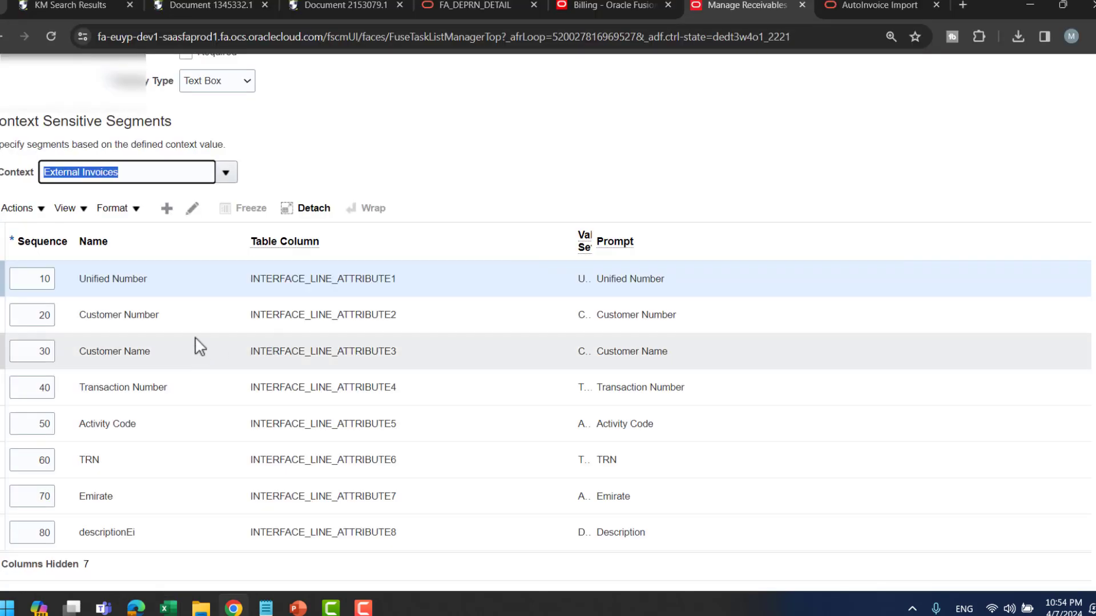
key("alt+Tab")
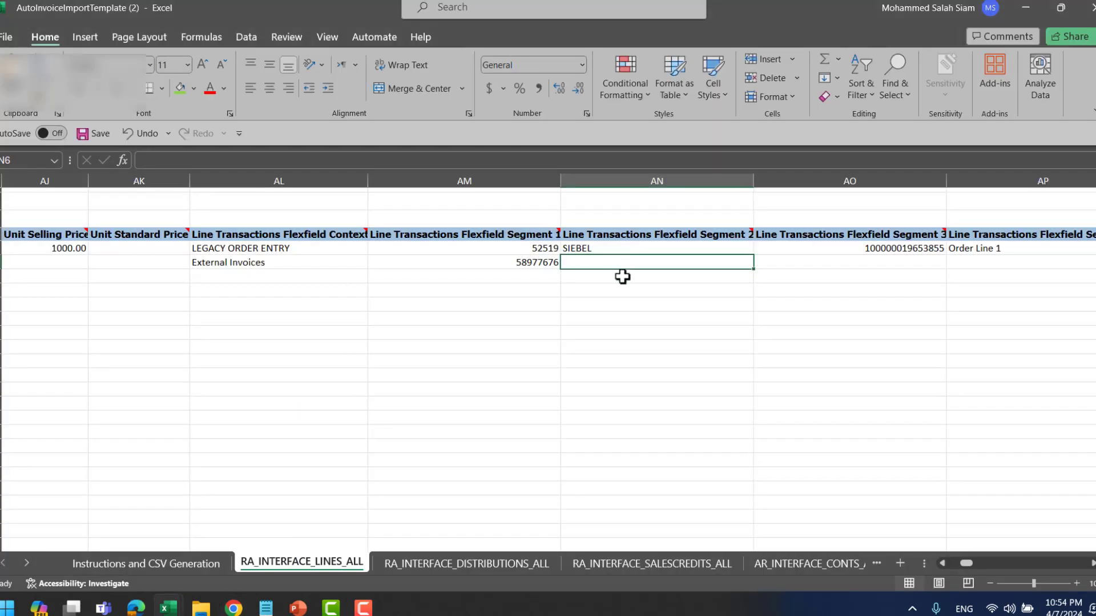
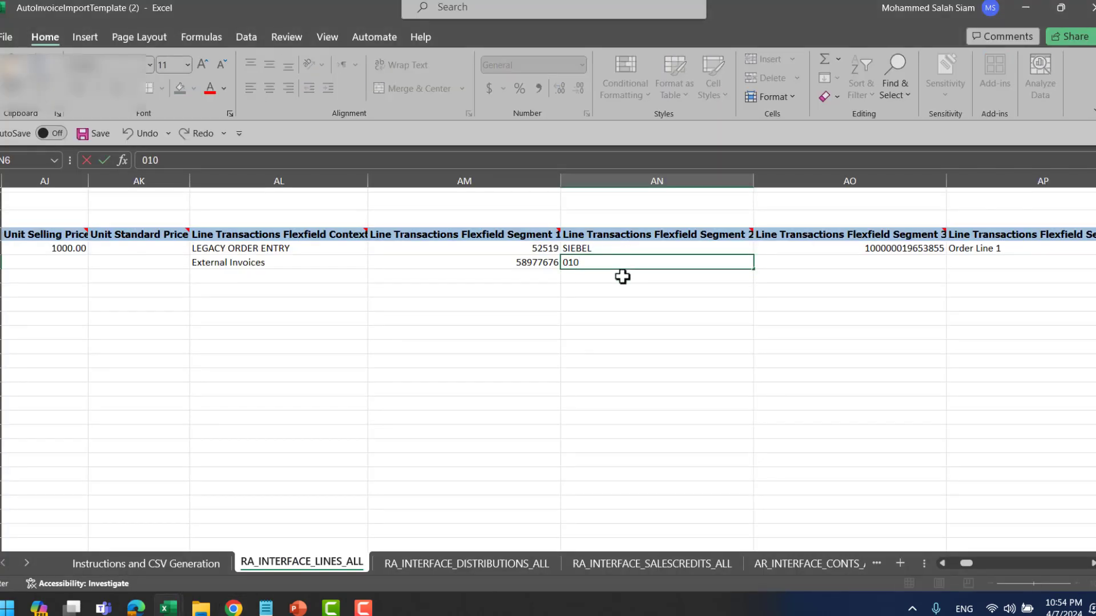
key("Tab")
key("alt+Tab")
key("alt+Tab")
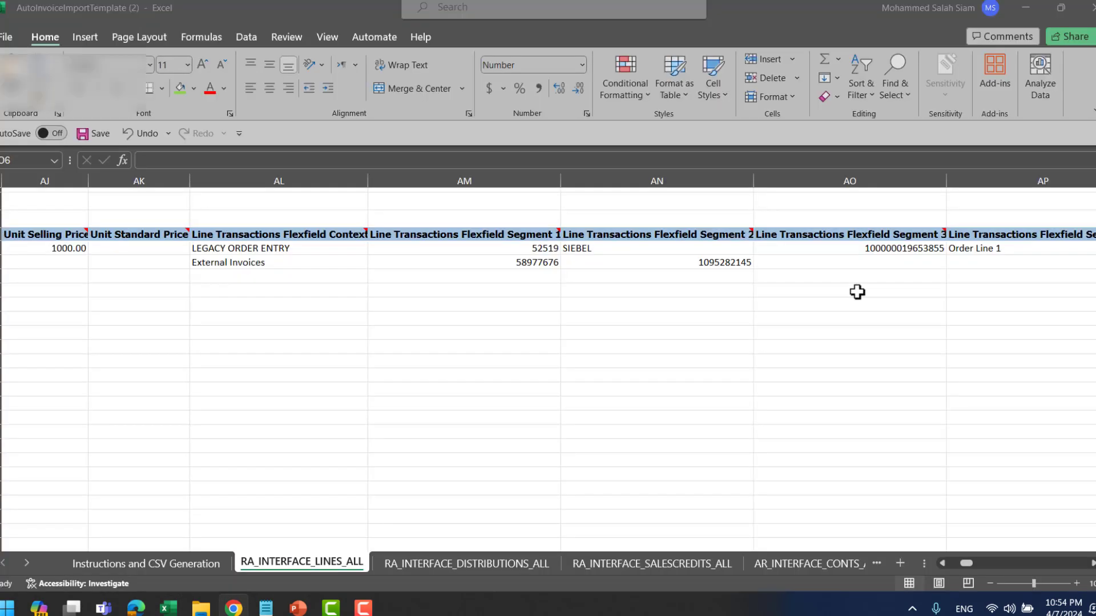
type("mosal")
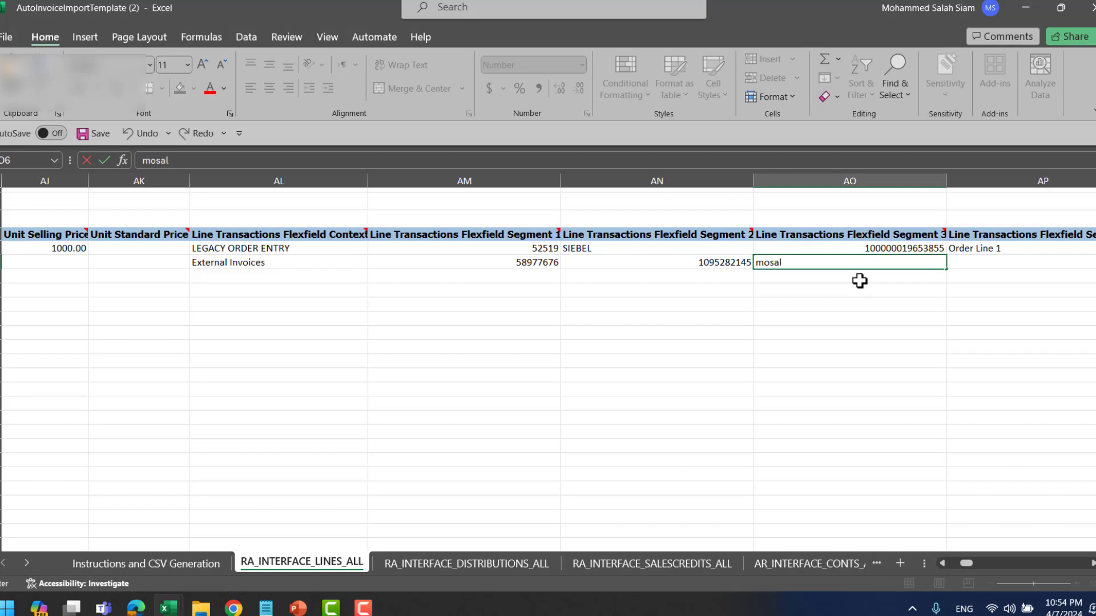
type("ah20241")
key("Tab")
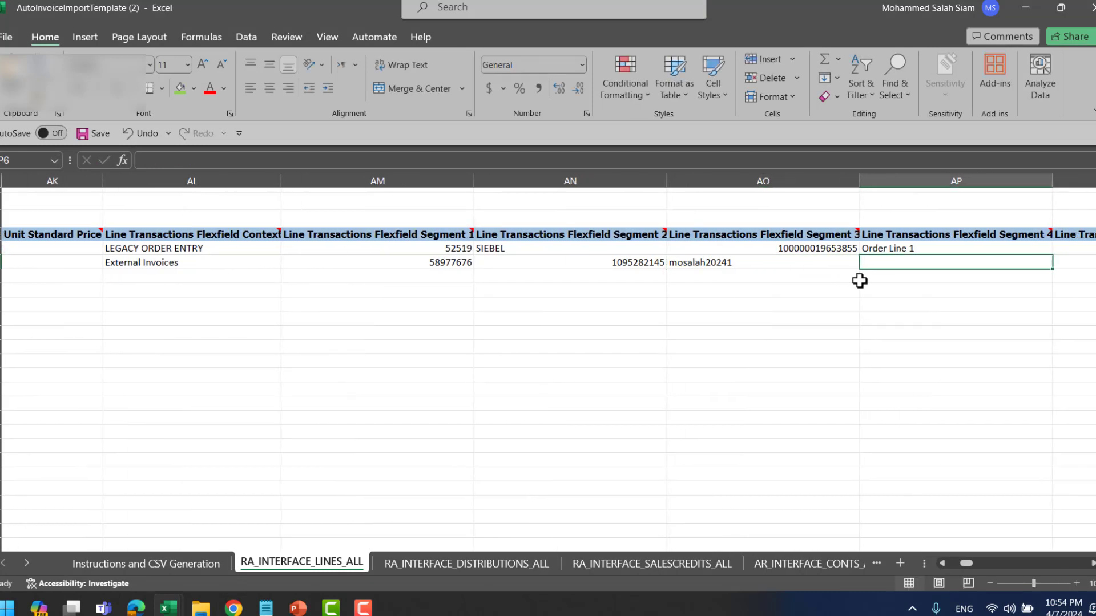
key("alt+Tab")
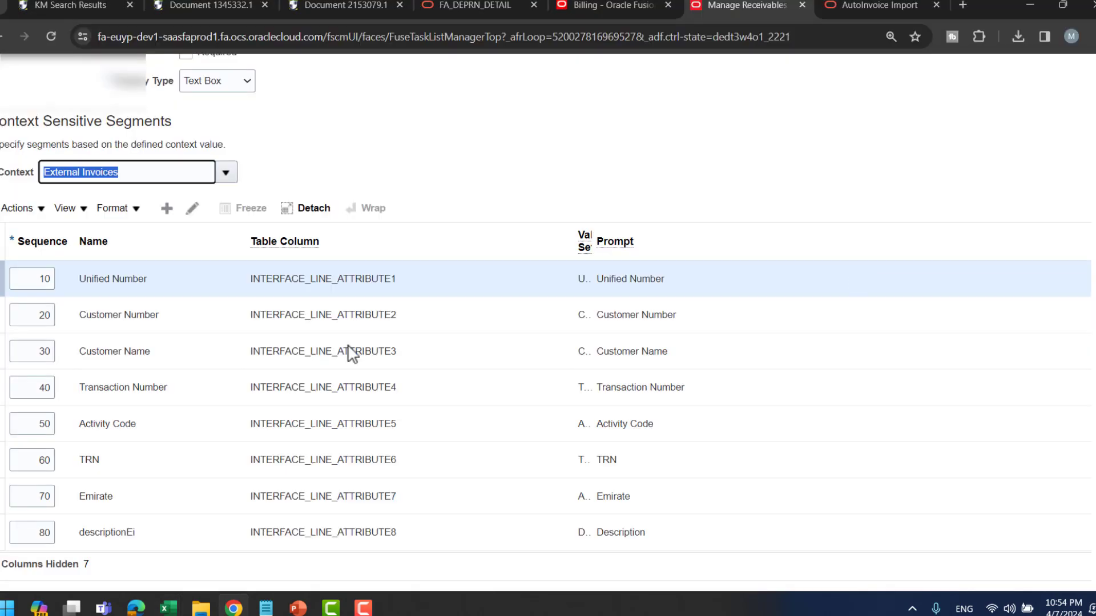
key("alt+Tab")
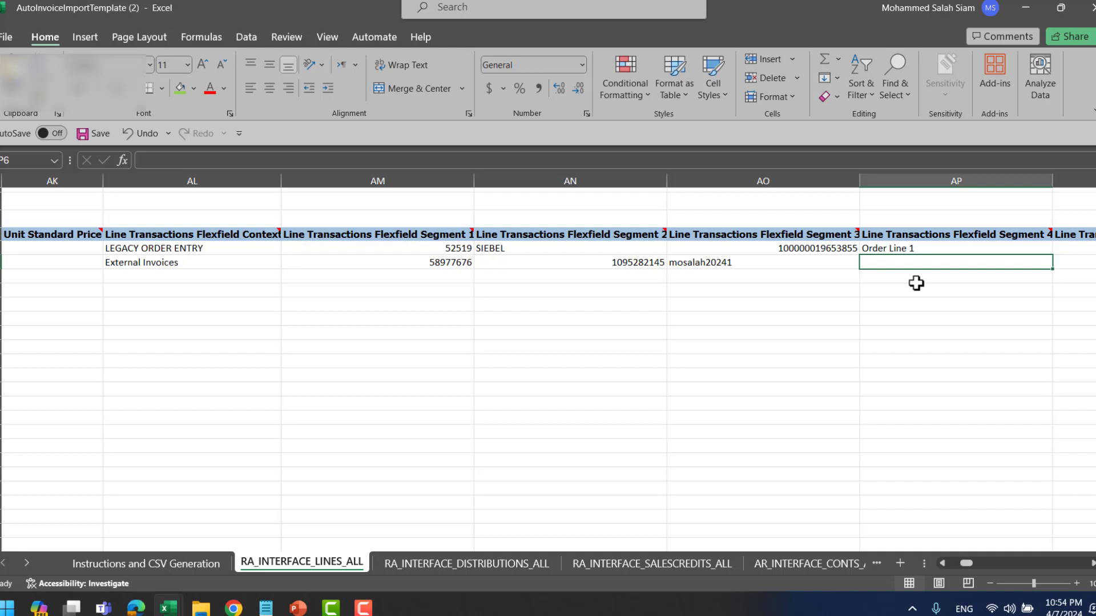
type("00")
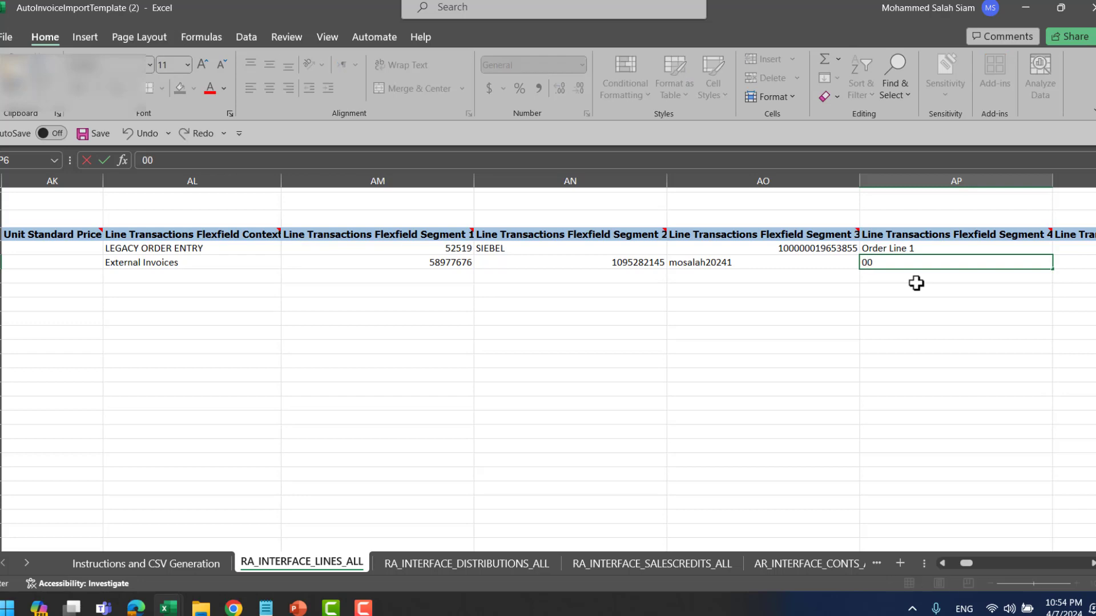
type("1122998877")
key("Tab")
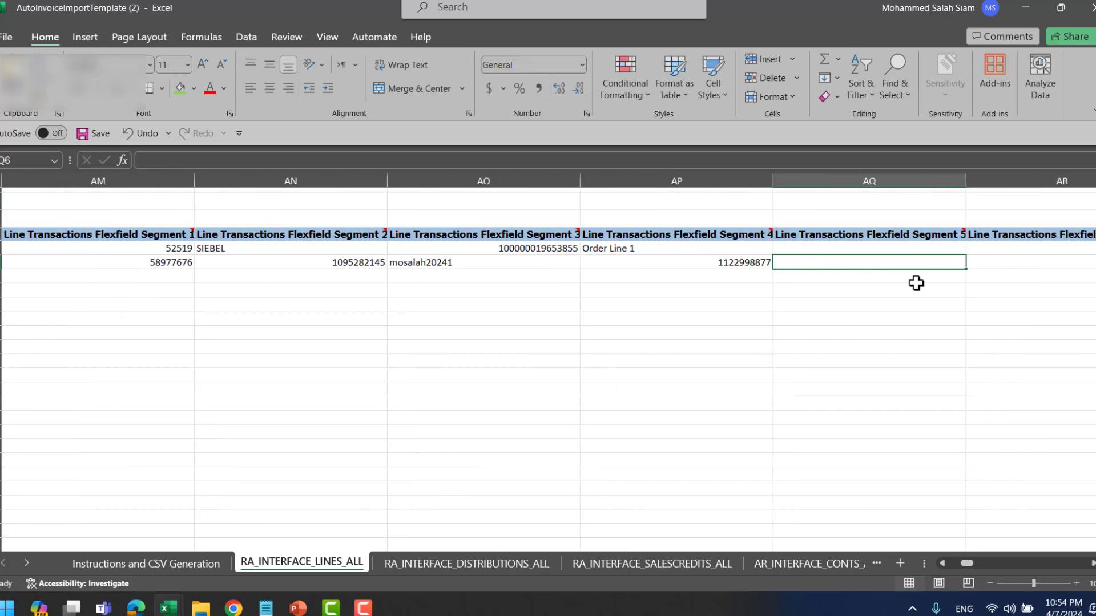
key("alt+Tab")
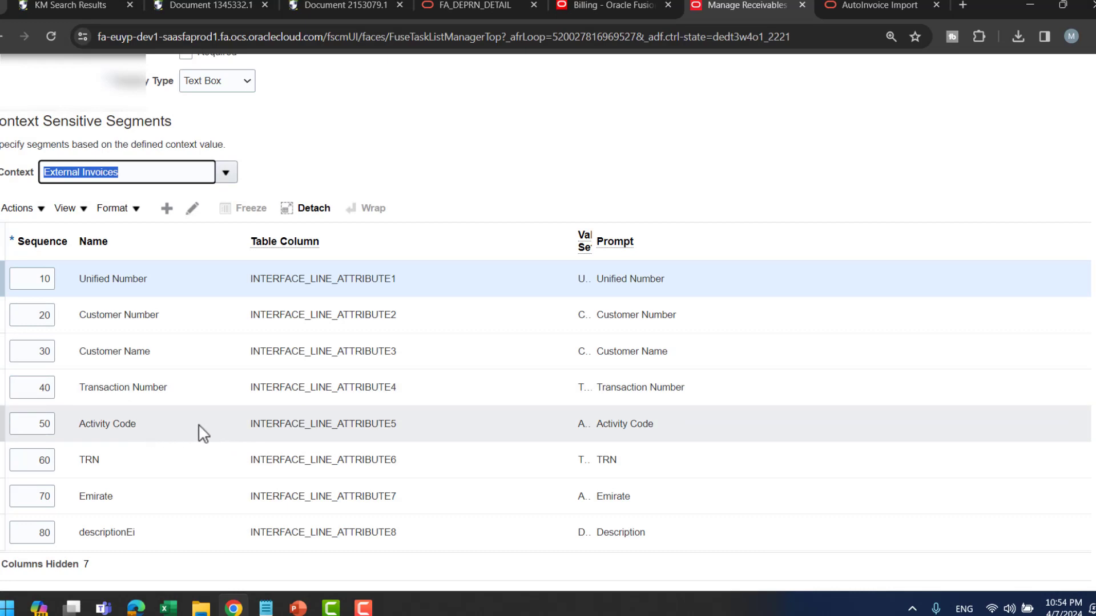
key("alt+Tab")
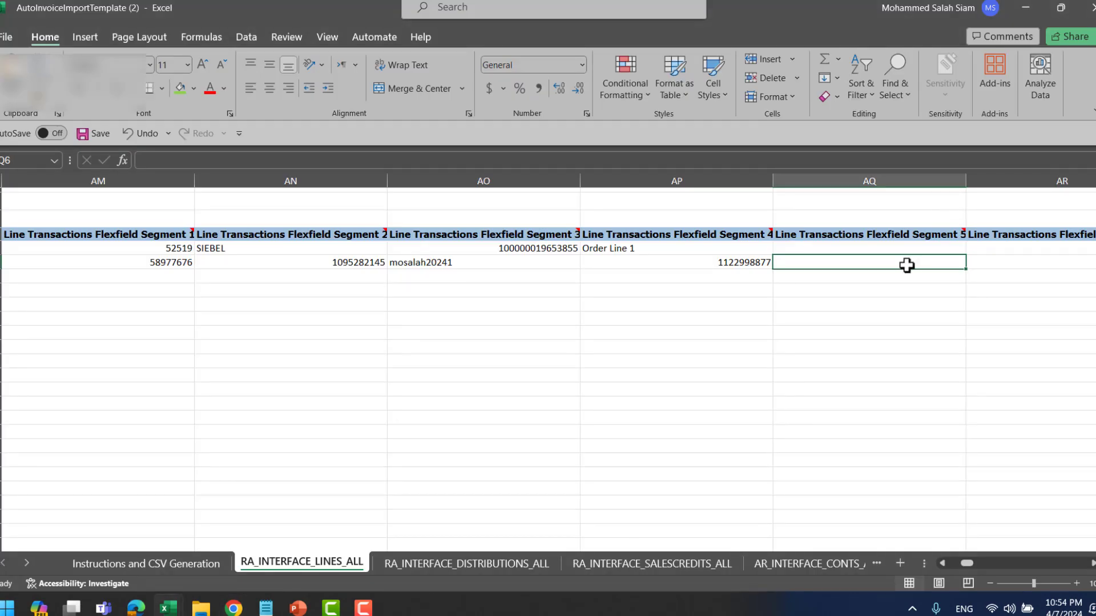
type("revmemol")
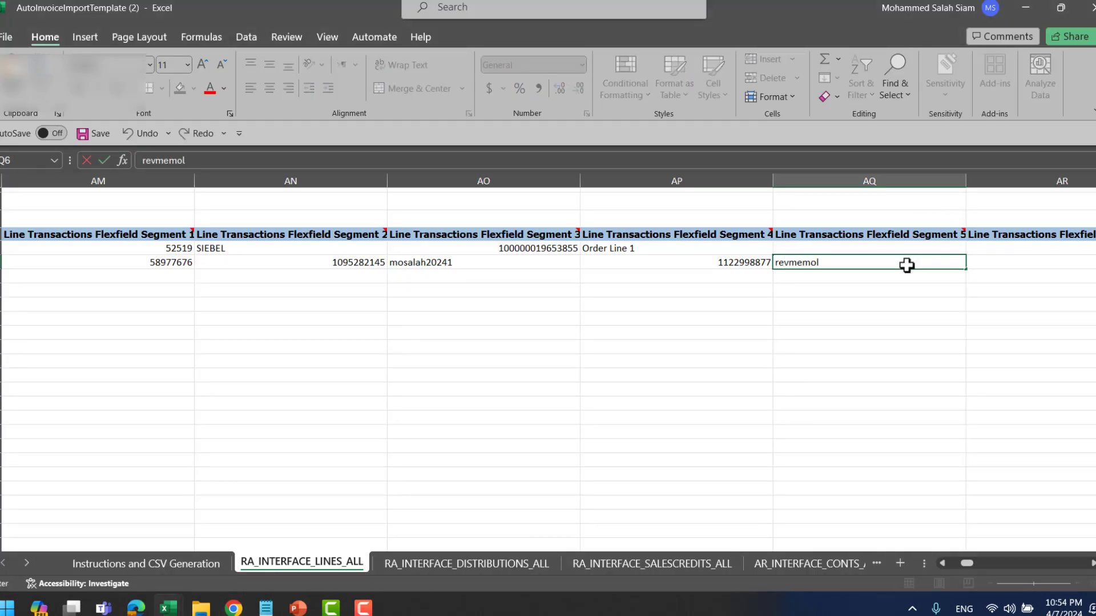
type("ine")
key("Tab")
key("alt+Tab")
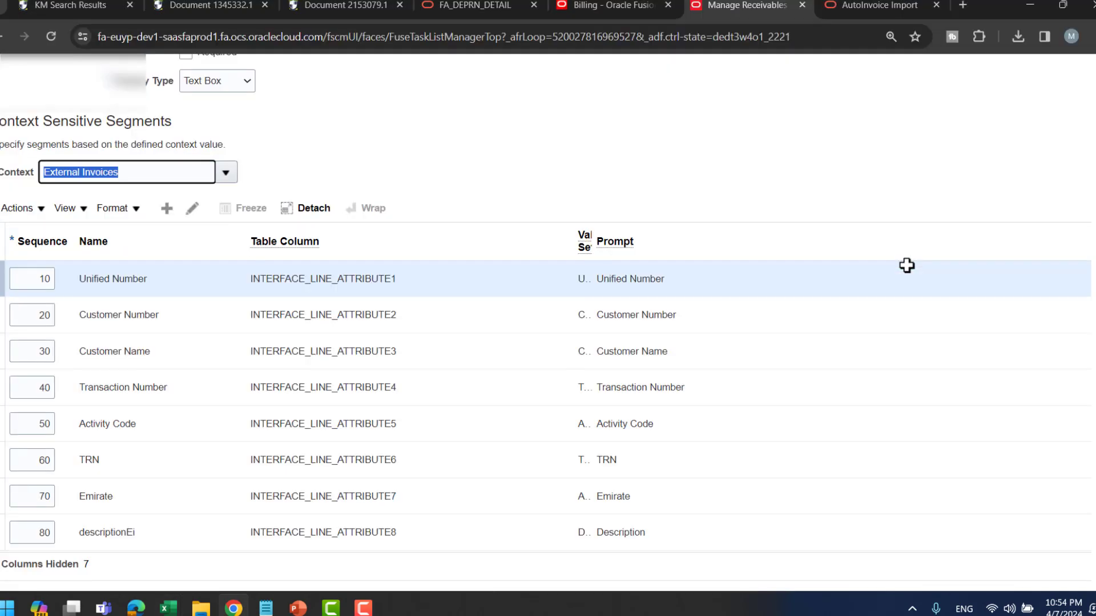
key("alt+Tab")
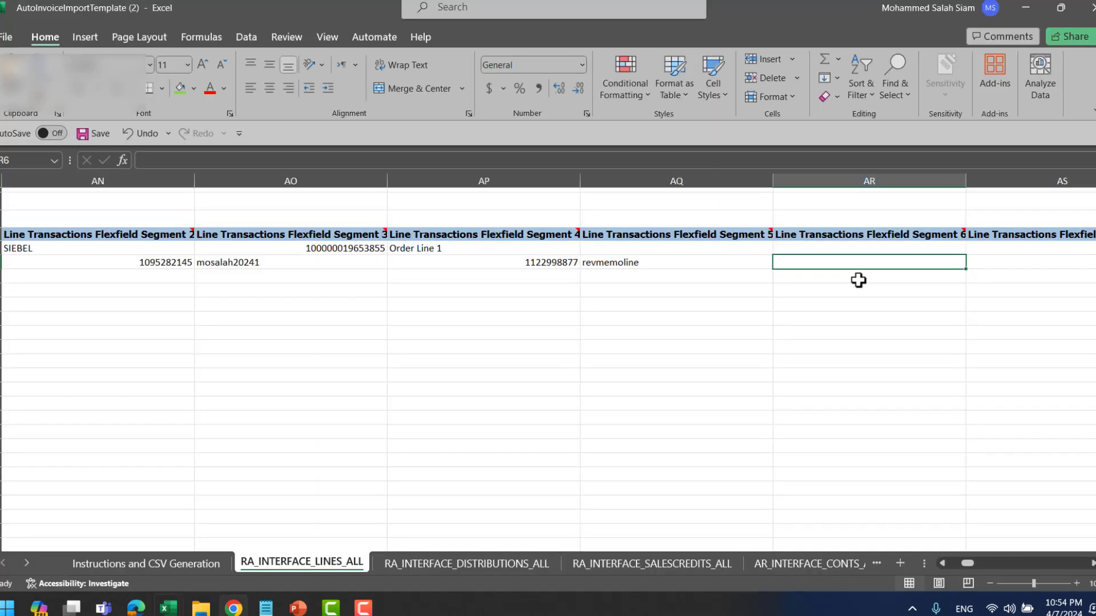
type("10002000")
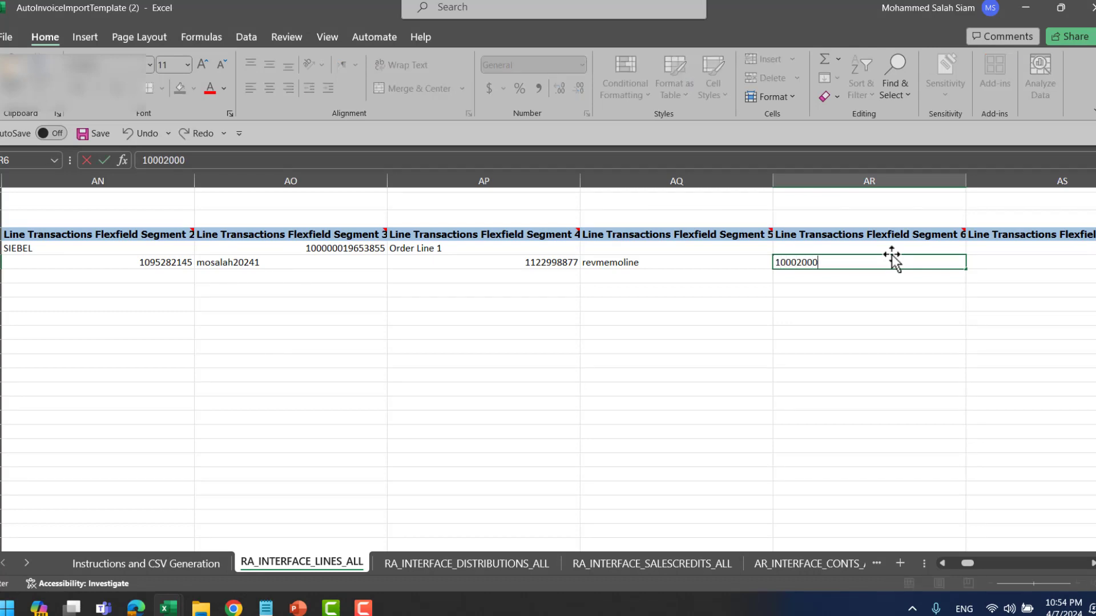
type("3000")
key("Tab")
key("alt+Tab")
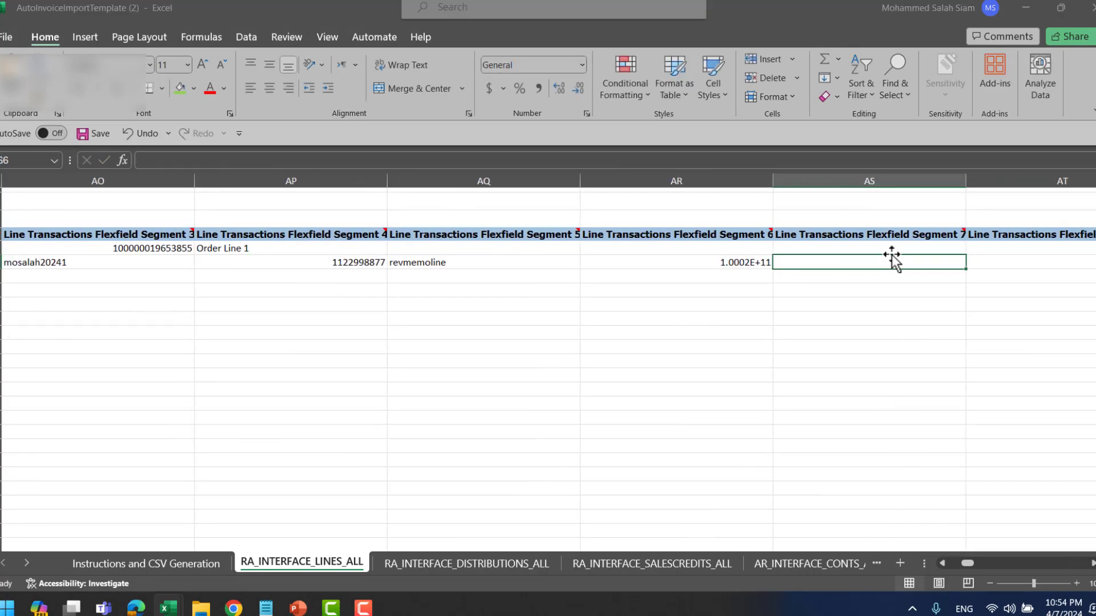
key("alt+Tab")
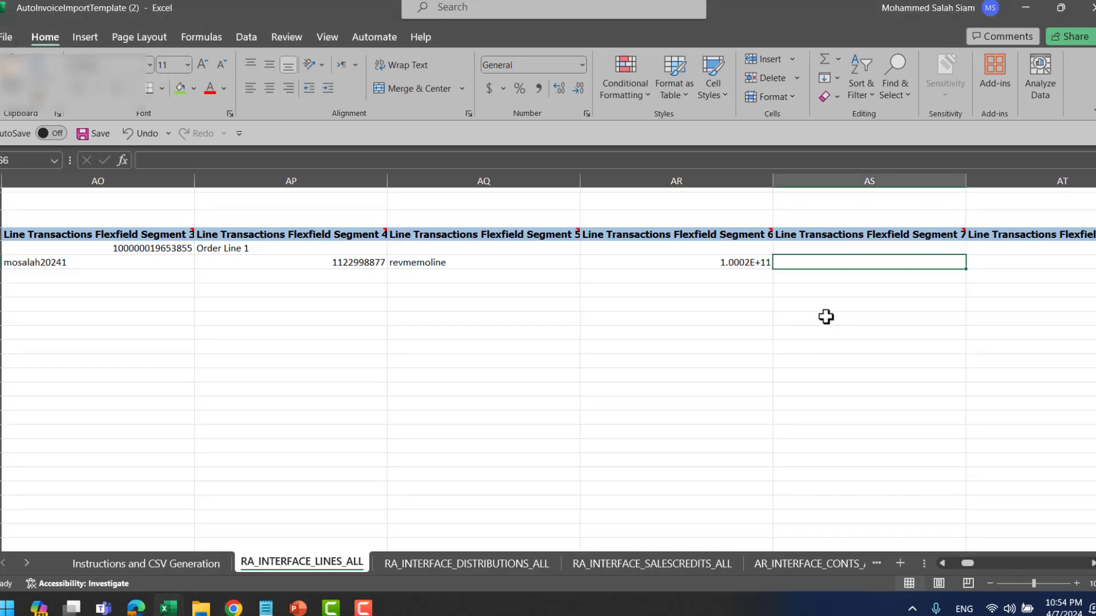
- Enter Ajman in flexfield segment 7 and Autoinvoicetestcase in segment 8
type("Ajman")
key("BackSpace")
key("BackSpace")
key("BackSpace")
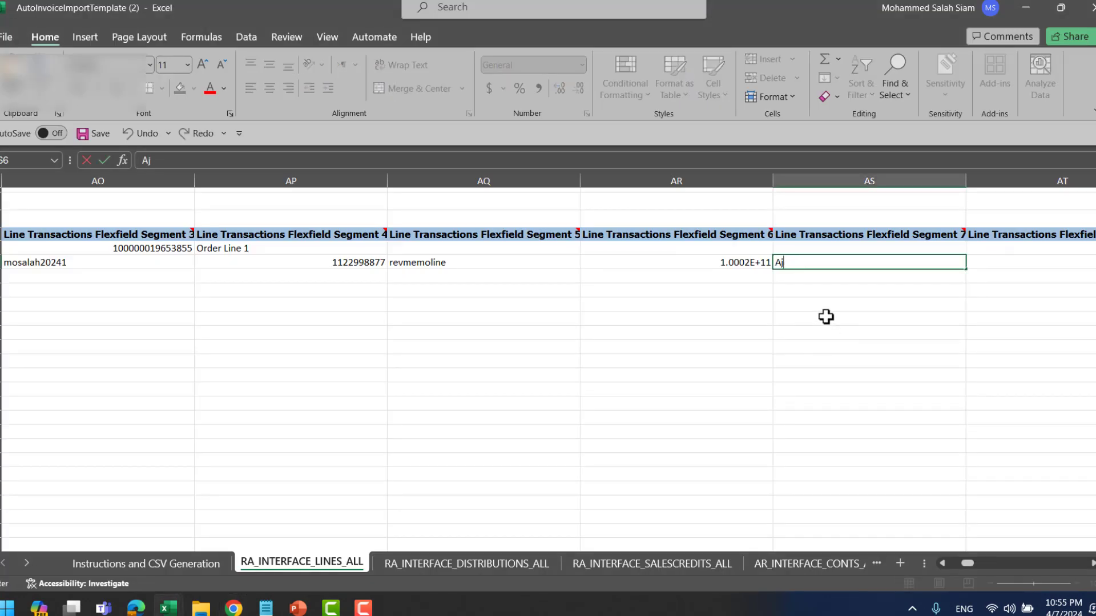
type("Dubai")
type("Ajman")
key("Tab")
key("alt+Tab")
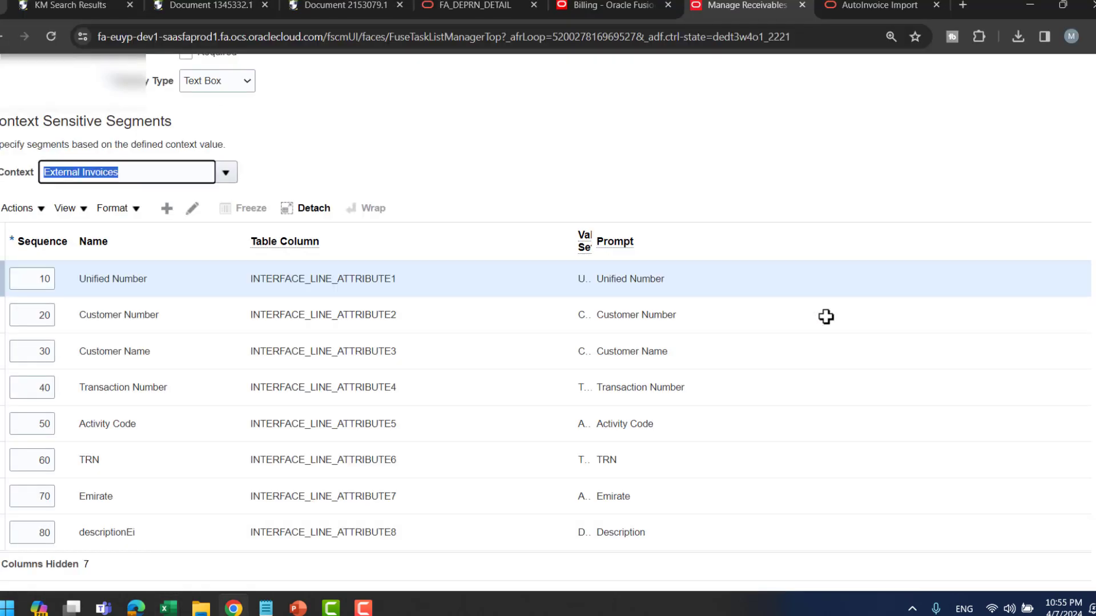
key("alt+Tab")
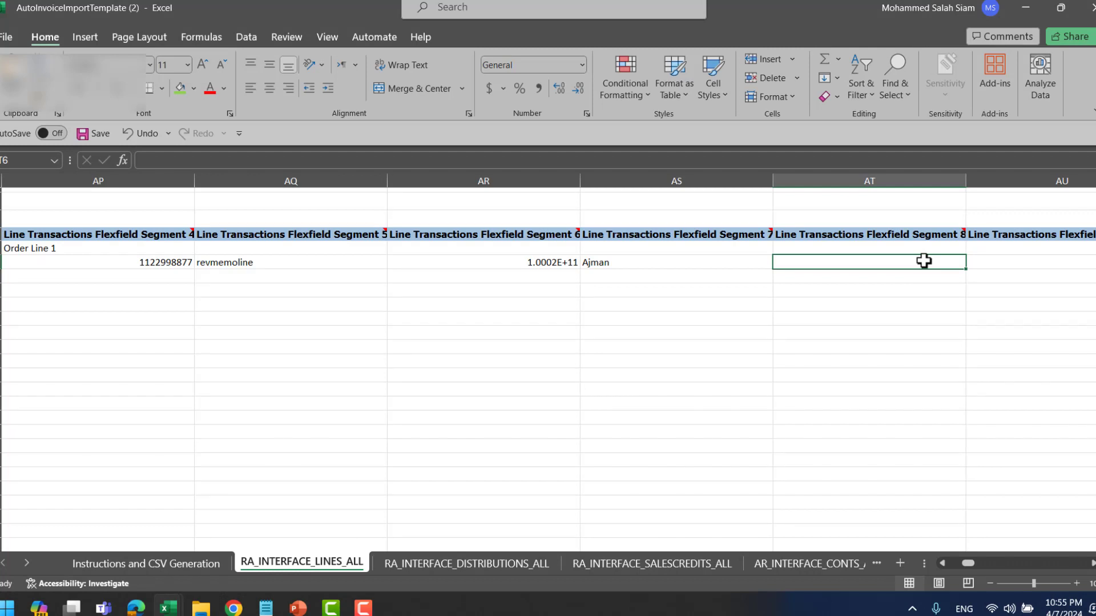
type("Autoinvoic")
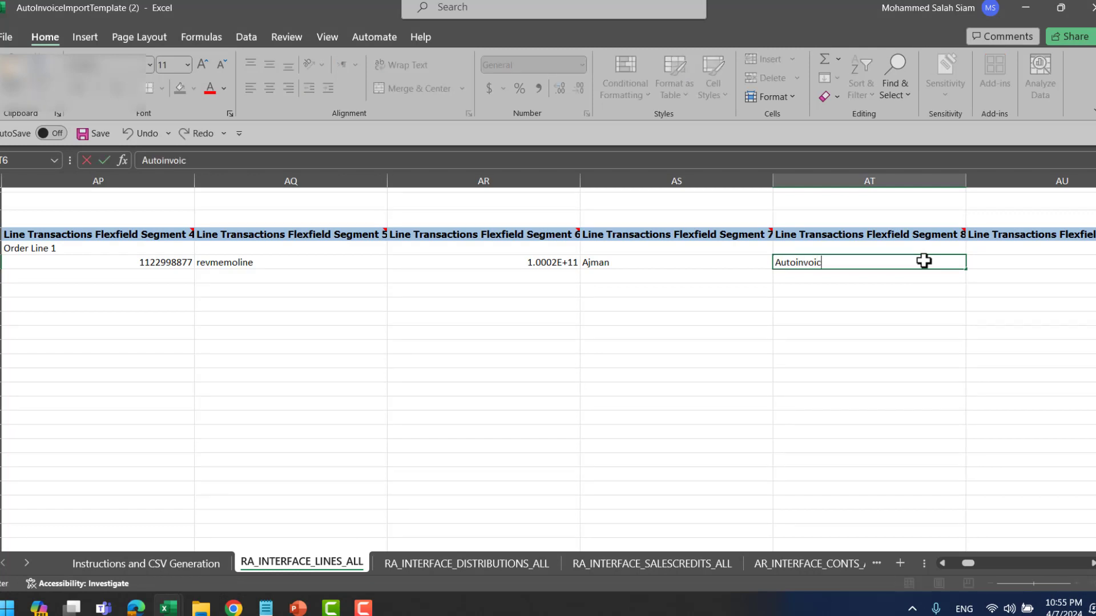
type("etestcase")
key("Tab")
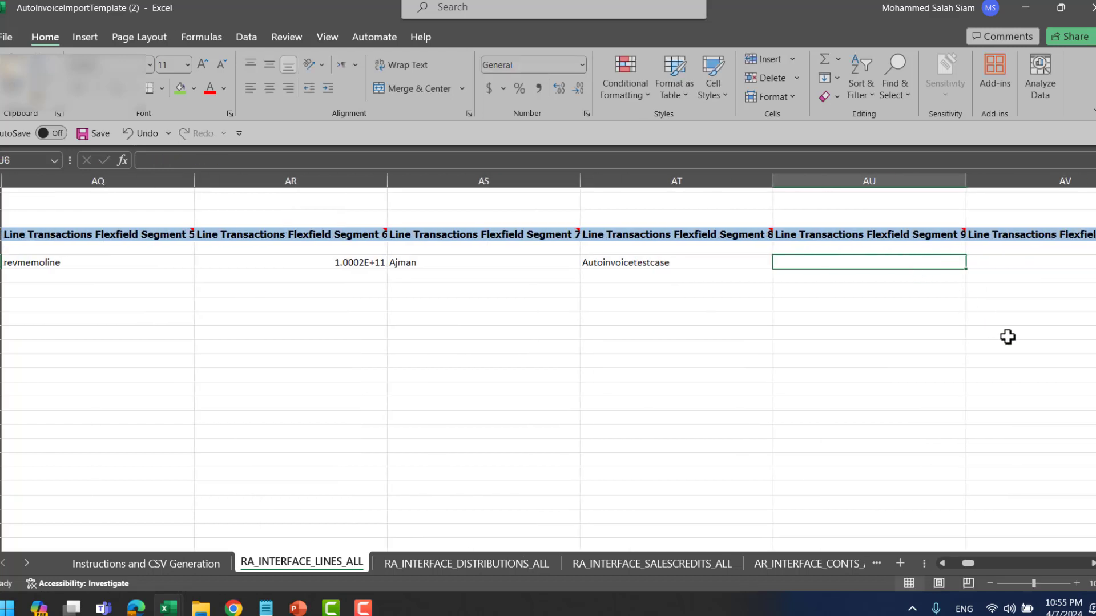
left_click(942, 562)
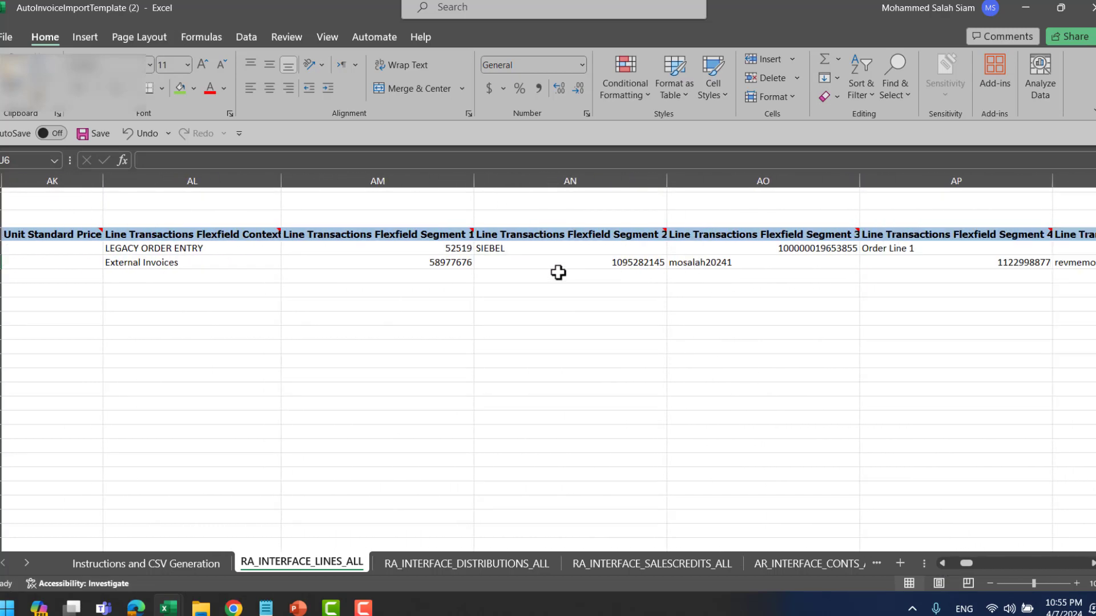
key("alt+Tab")
left_click(649, 6)
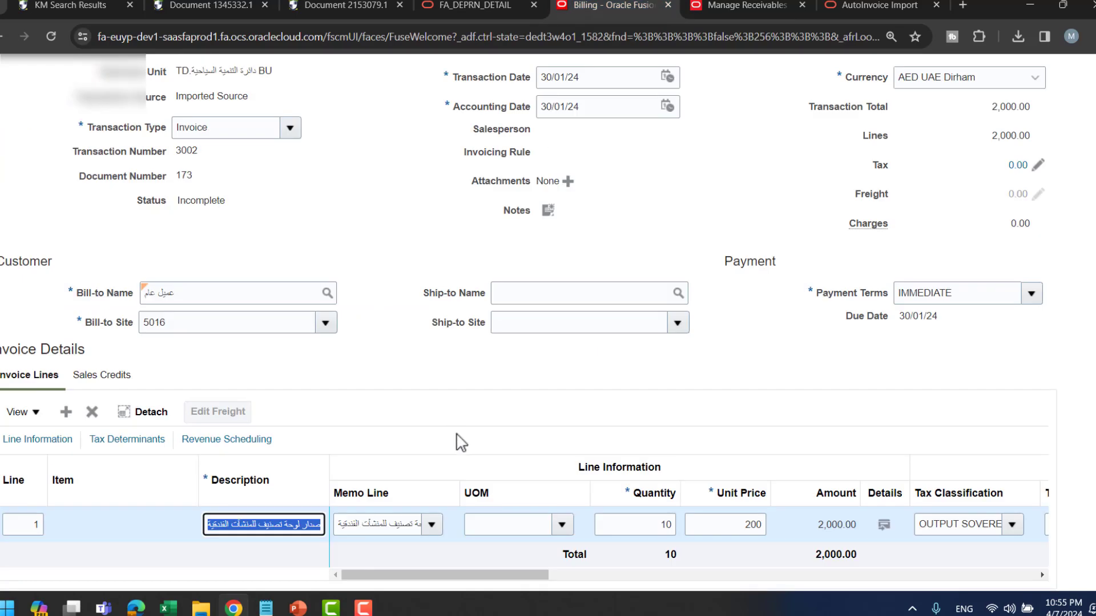
key("alt+Tab")
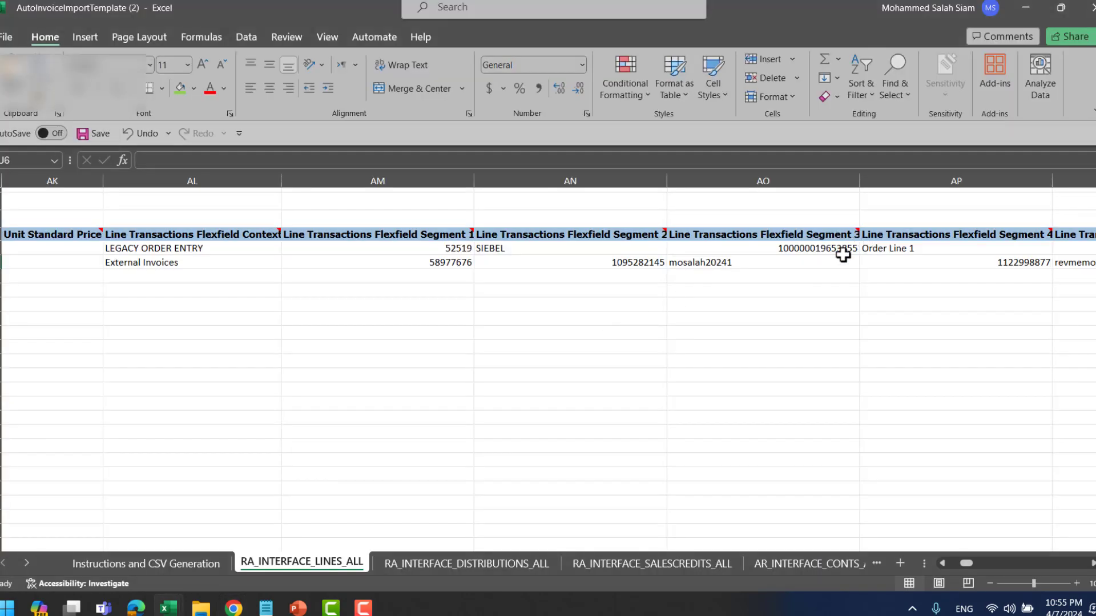
key("Right")
key("Right")
key("Right")
key("Right")
key("Right")
key("Right")
key("Right")
key("Right")
key("Right")
key("Right")
key("Right")
key("Right")
key("Right")
key("Right")
key("Right")
key("Right")
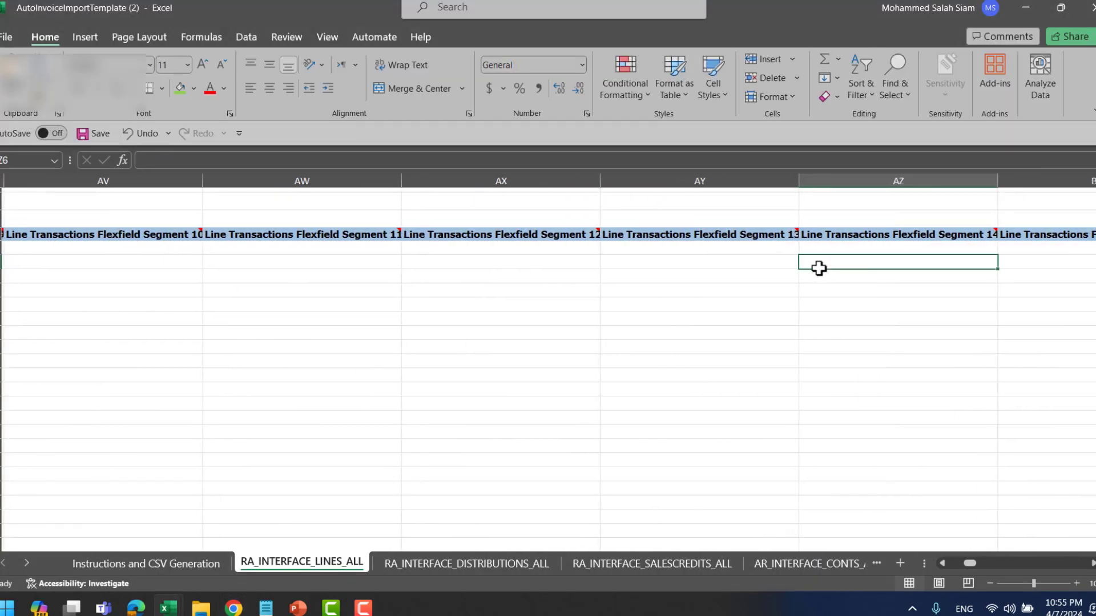
key("Right")
key("Right")
key("Right")
key("Right")
key("Right")
key("Right")
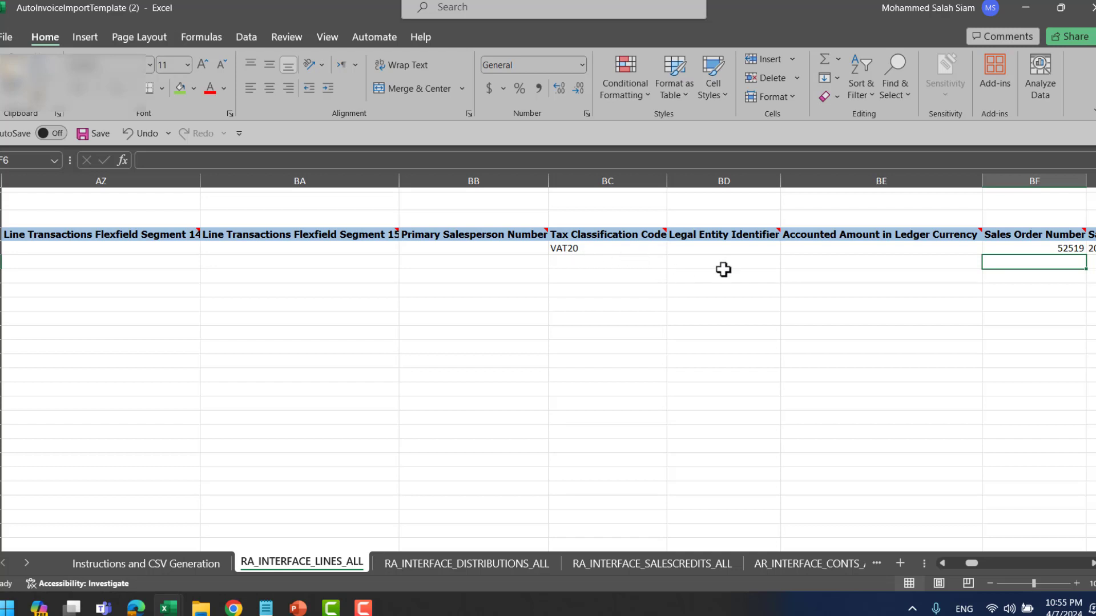
key("Right")
key("Right")
key("Right")
key("Right")
key("Right")
key("Right")
key("Right")
key("Right")
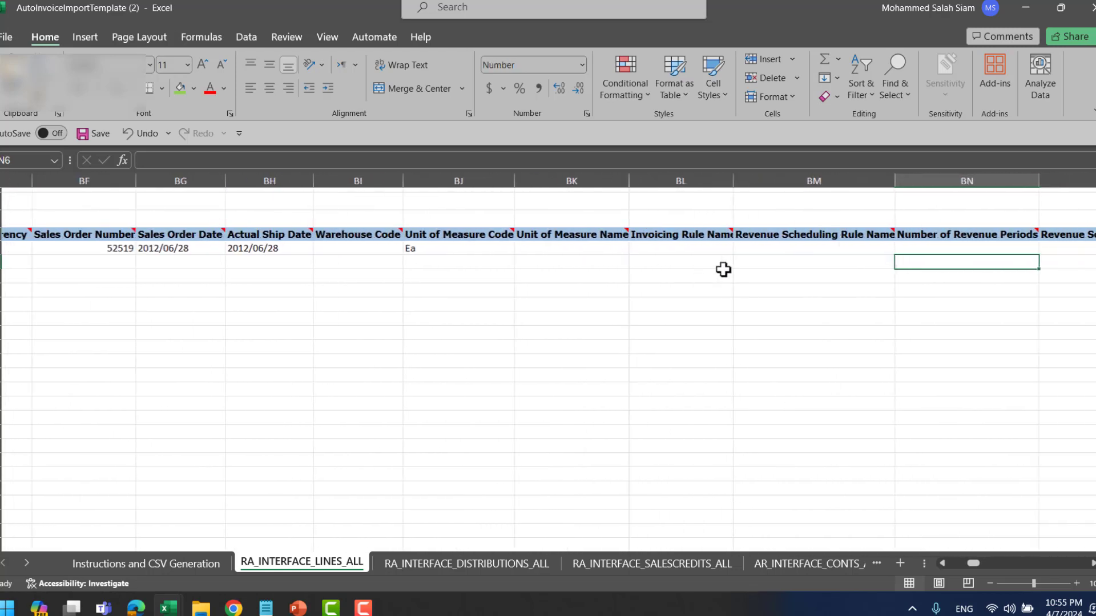
- Paste the Oracle invoice's Arabic memo line into Memo Line Name cell DH6 and autofit the column
key("ctrl+f")
type("mrm")
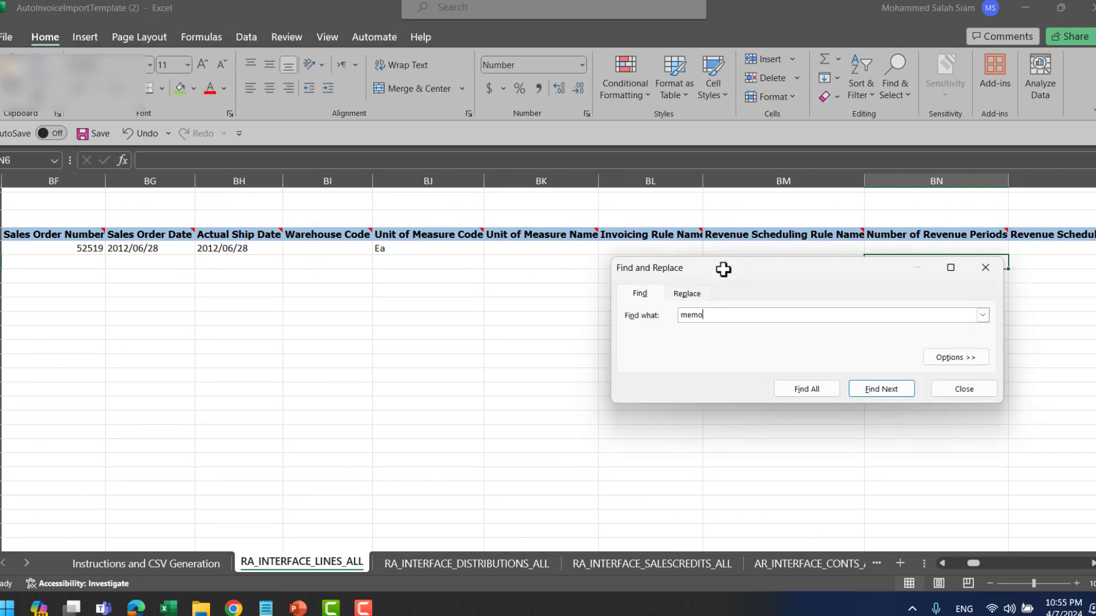
key("Return")
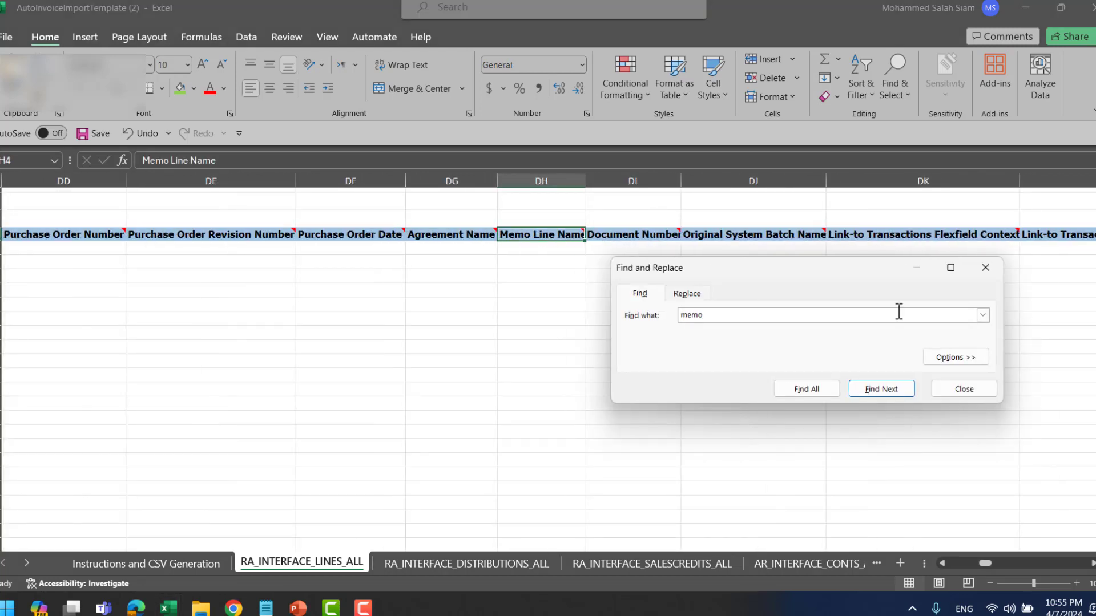
left_click(986, 267)
left_click(532, 264)
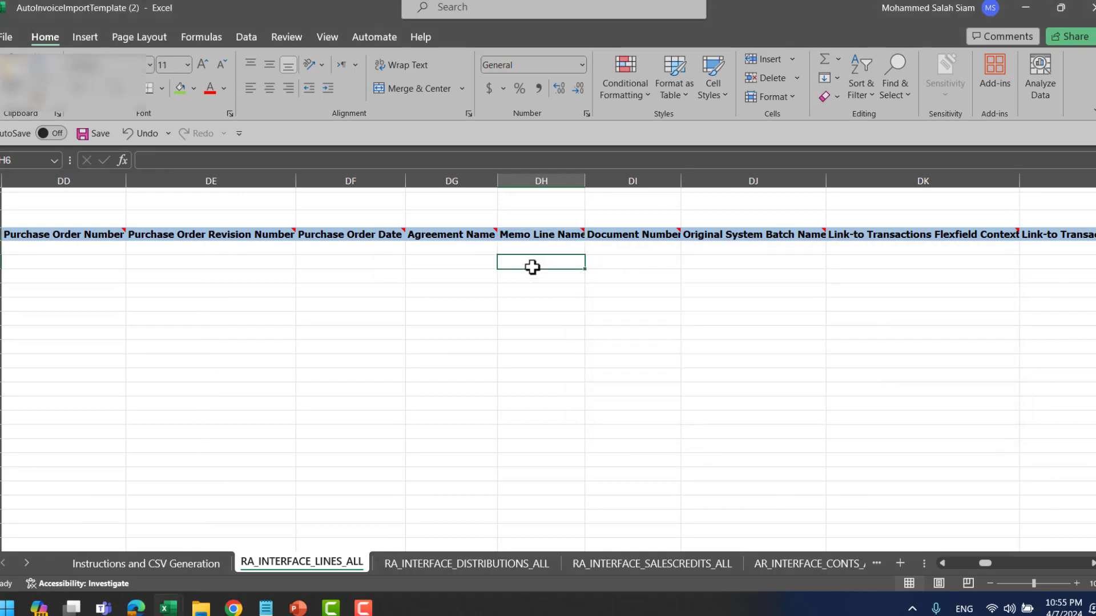
key("alt+Tab")
key("Tab")
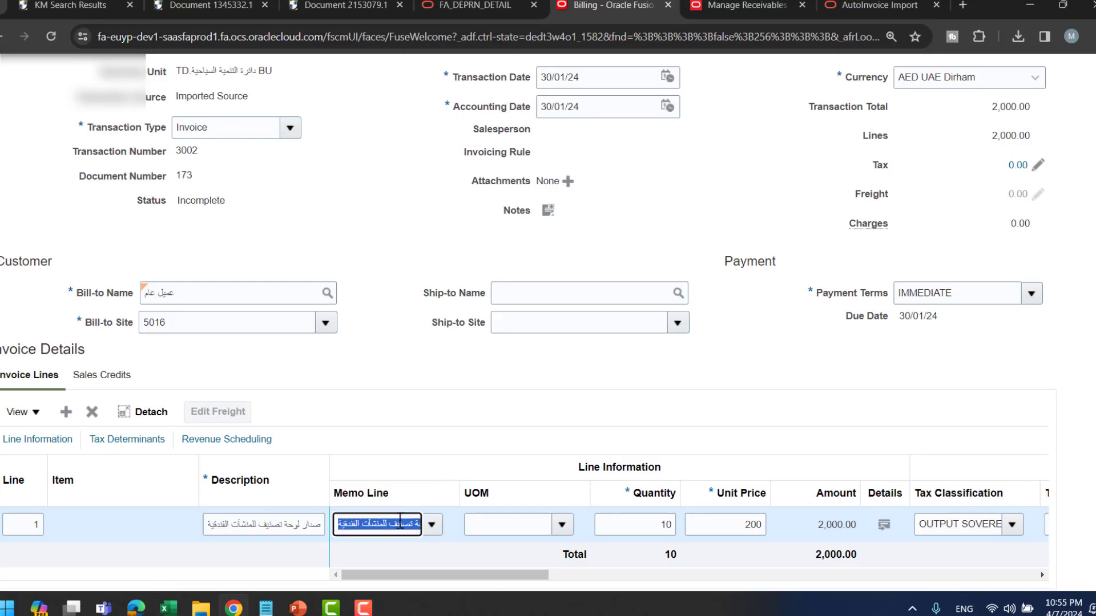
key("alt+Tab")
type("اصدار لوحة تصنيف للمنشآت الفندقية")
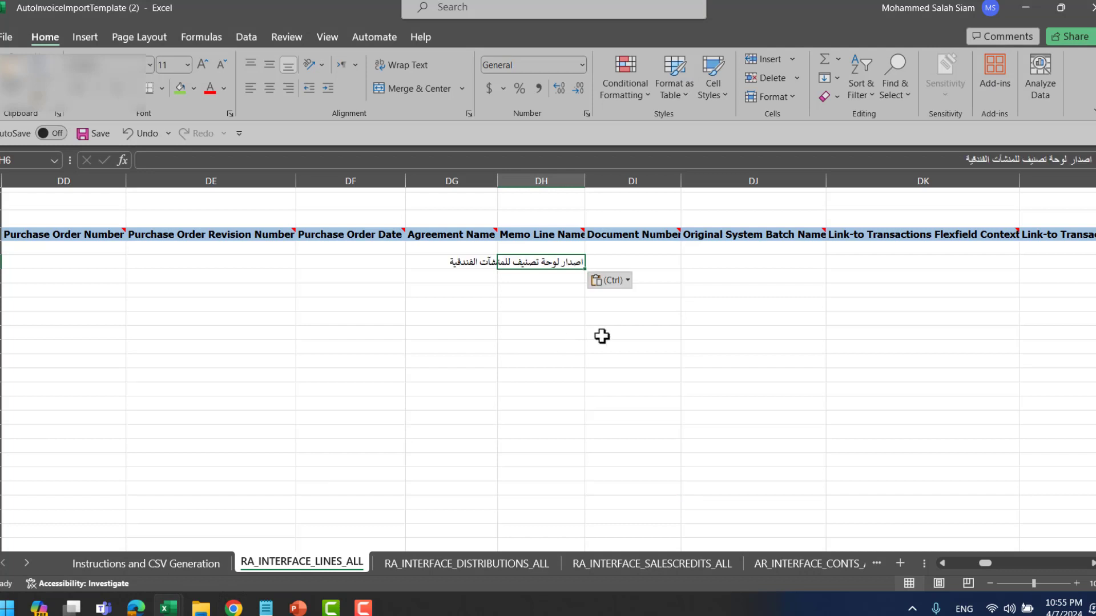
double_click(585, 181)
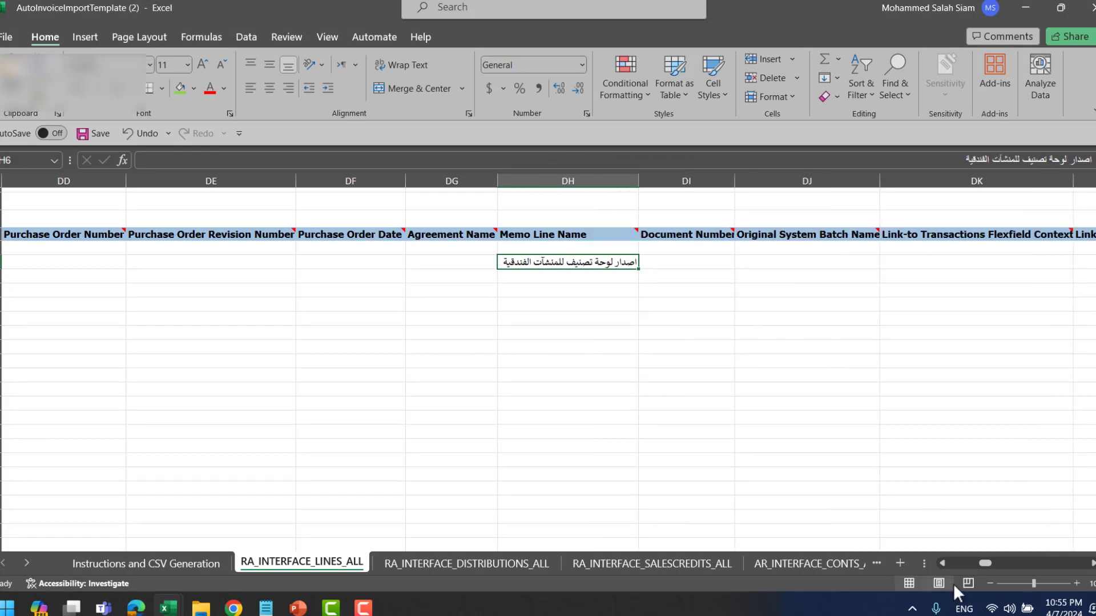
left_click_drag(986, 564, 660, 536)
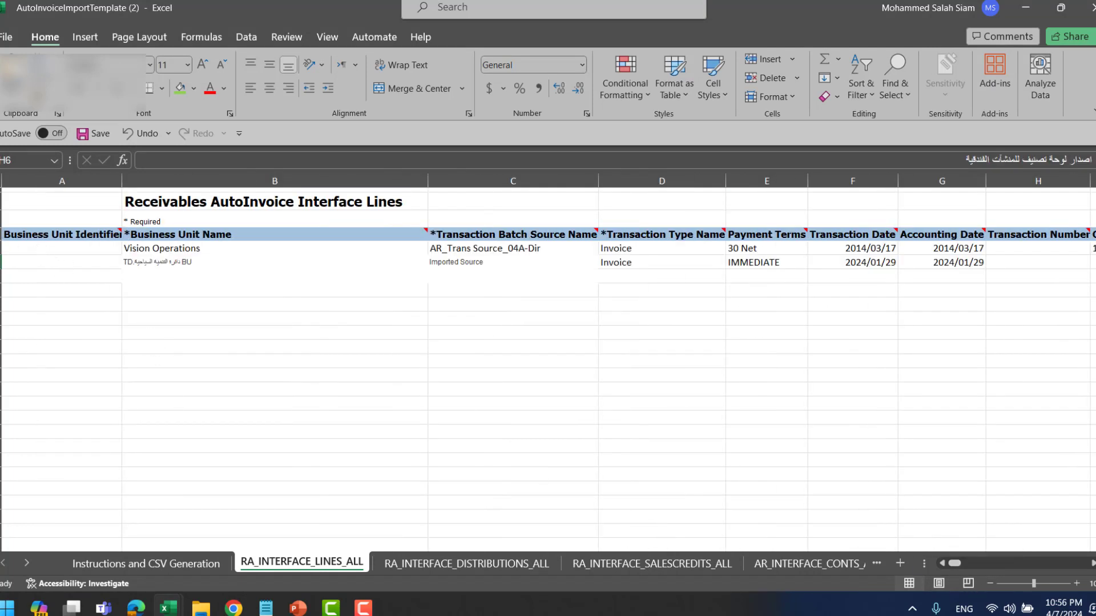
- Delete the Vision Operations sample row 5 so the invoice line moves up
left_click(0, 249)
right_click(2, 249)
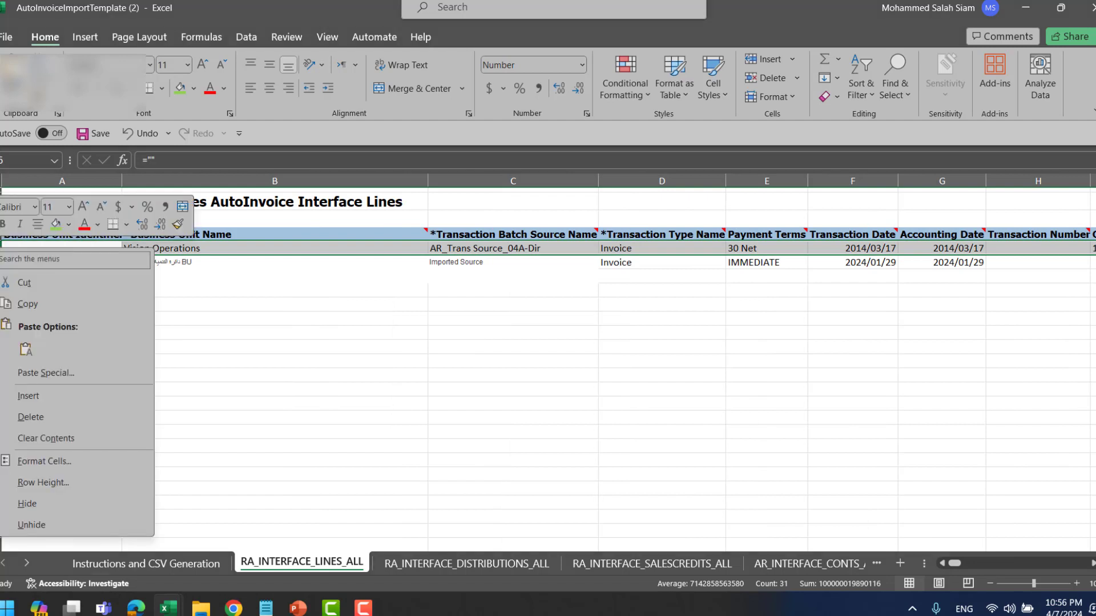
left_click(59, 416)
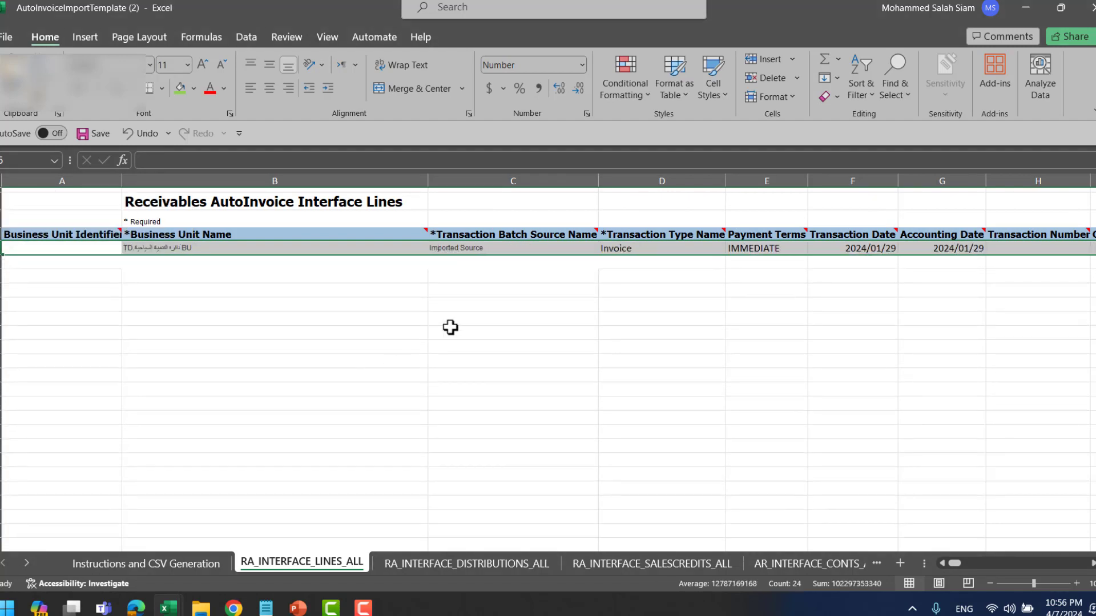
- Review the invoice row's values, from Imported Source and IMMEDIATE terms through AED, Corporate and flexfield segments
left_click(469, 249)
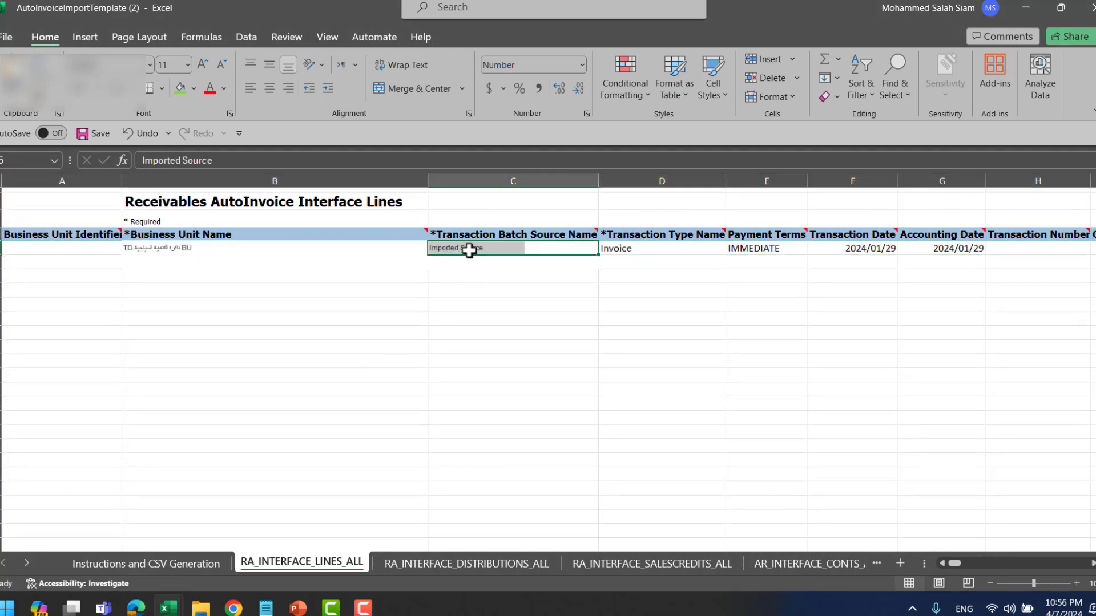
left_click(283, 250)
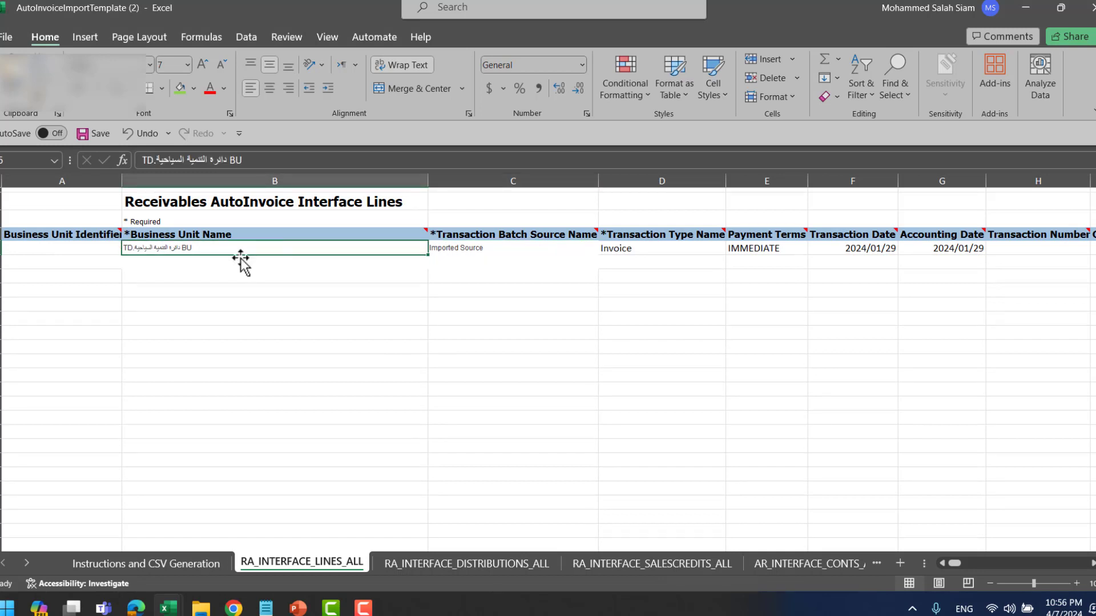
left_click(180, 222)
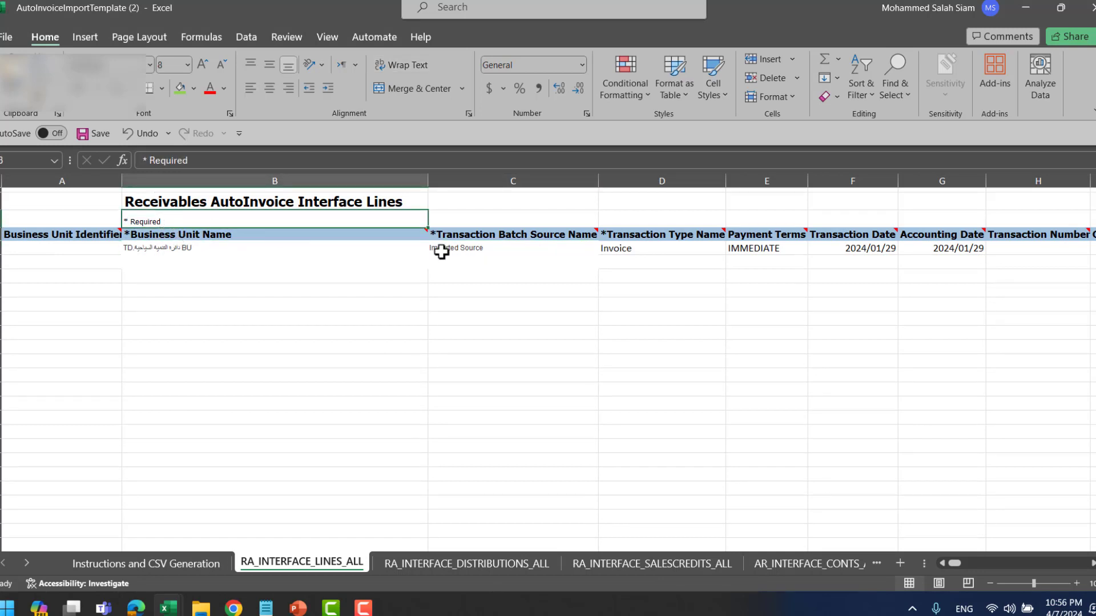
left_click(469, 249)
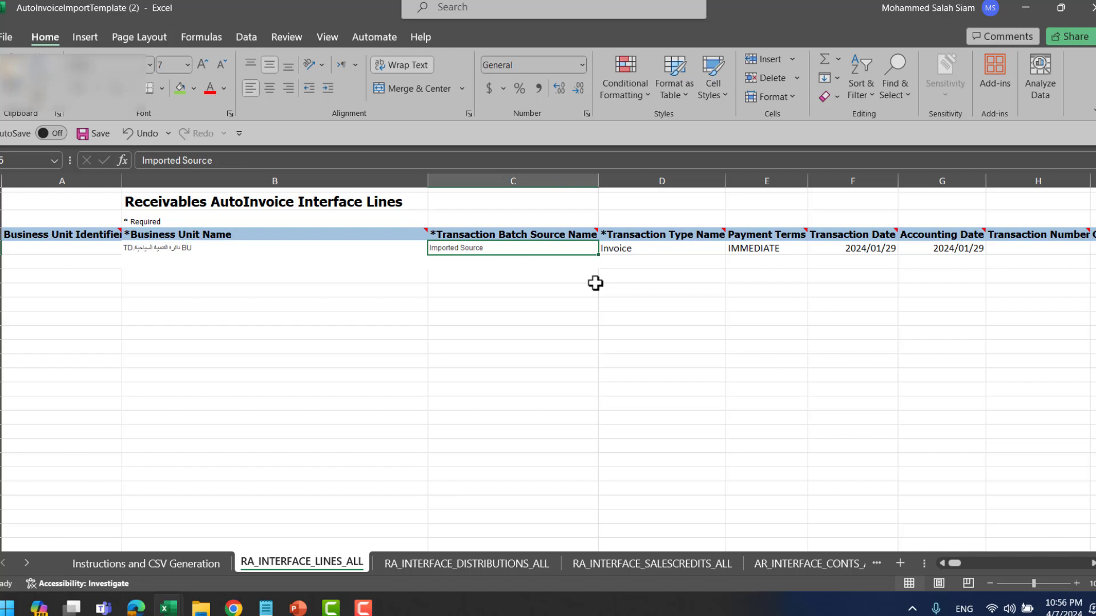
key("Right")
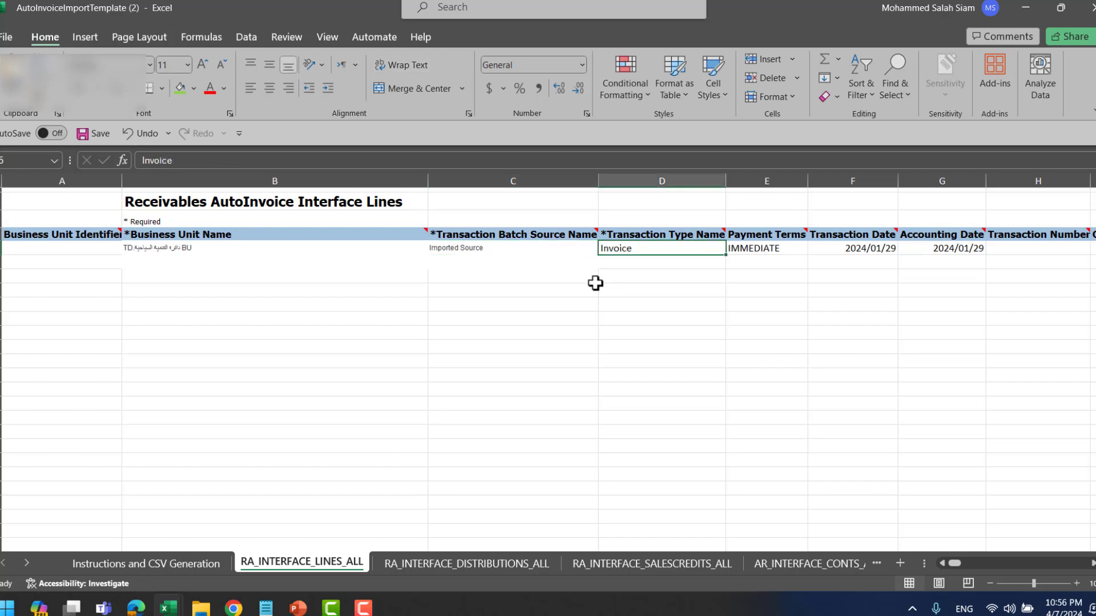
key("Right")
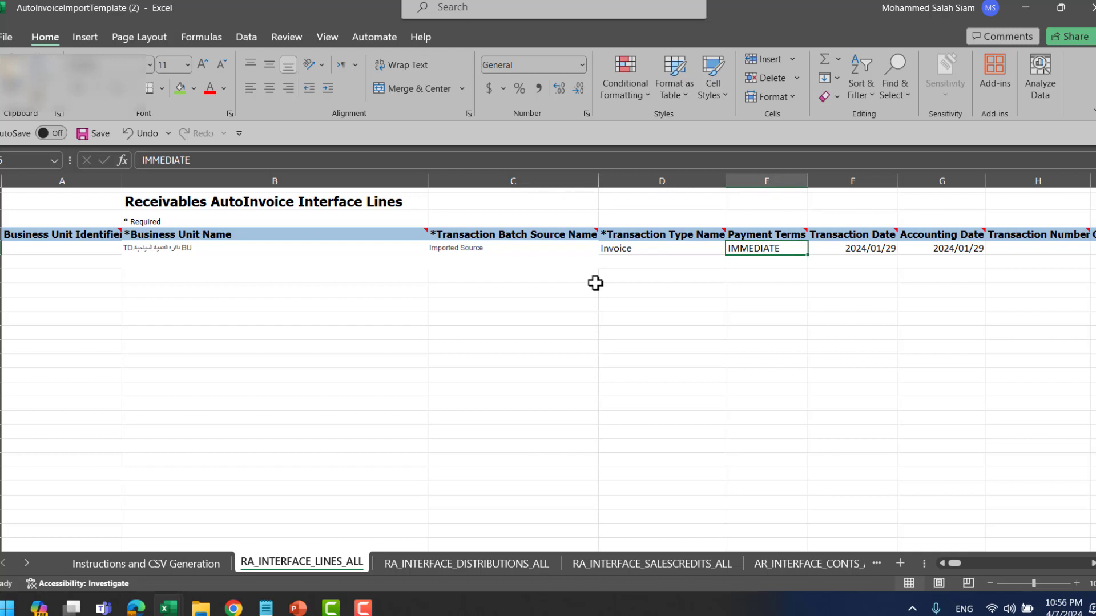
key("Right")
key("Right")
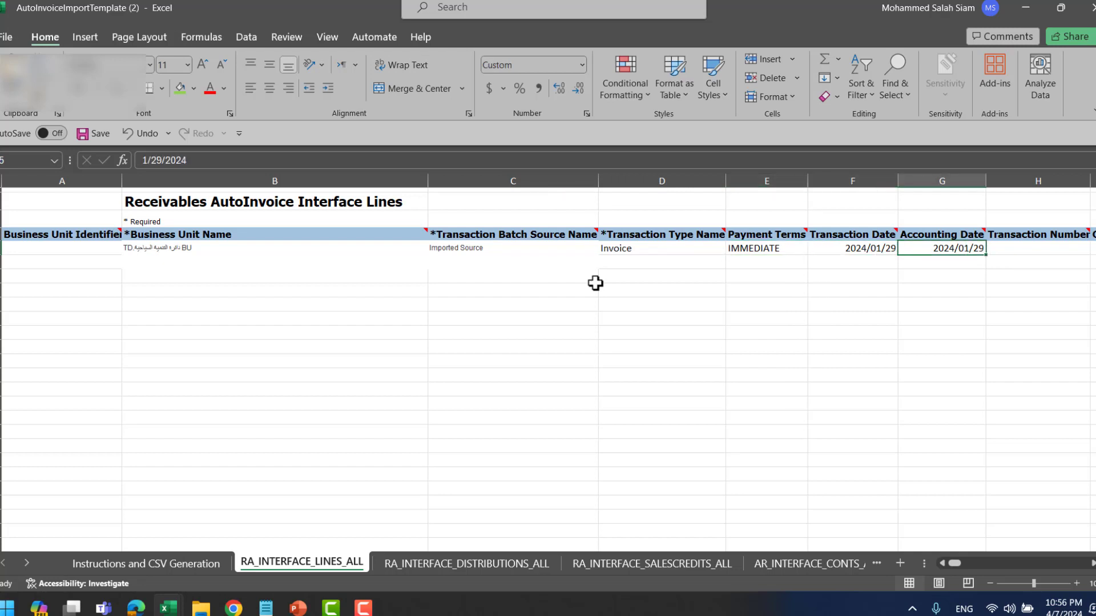
key("Right")
key("Right")
key("Right")
key("Right")
key("Right")
key("Right")
key("Right")
key("Right")
key("Right")
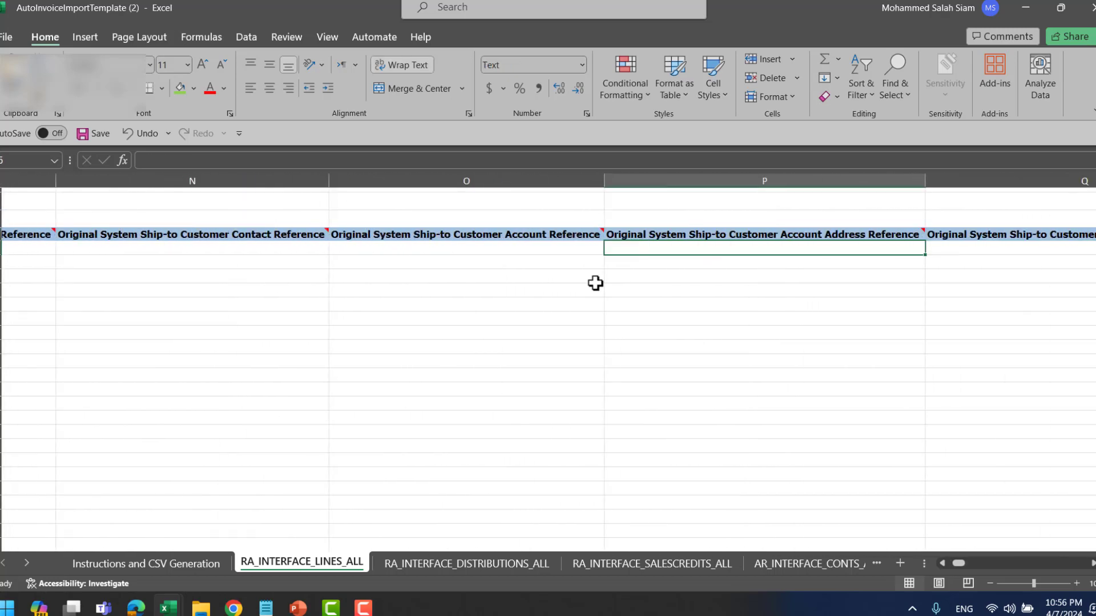
key("Right")
key("Right")
key("Right")
key("Right")
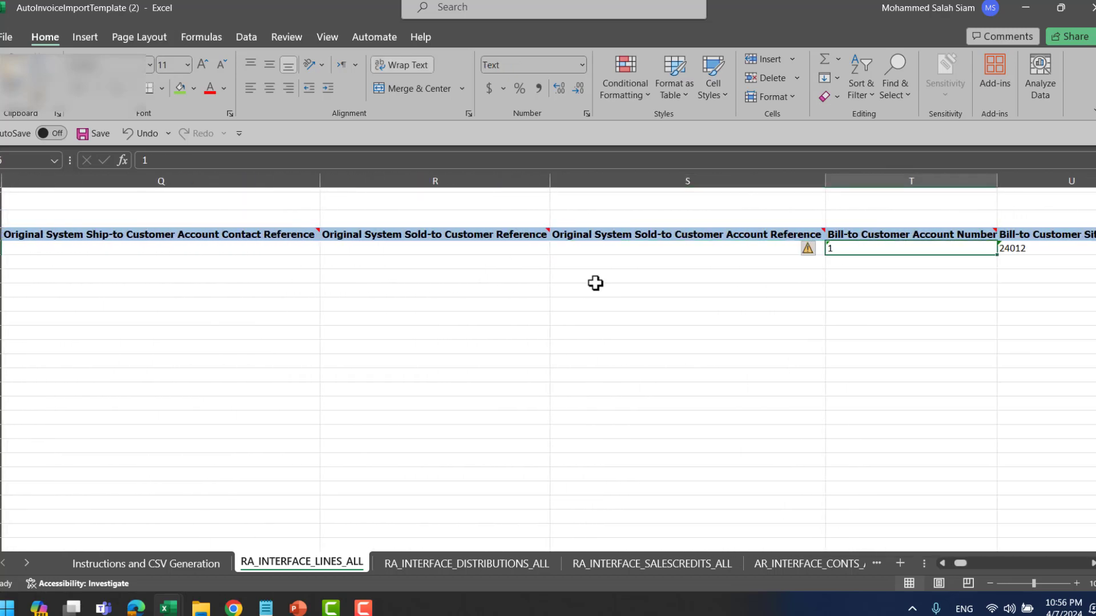
key("Right")
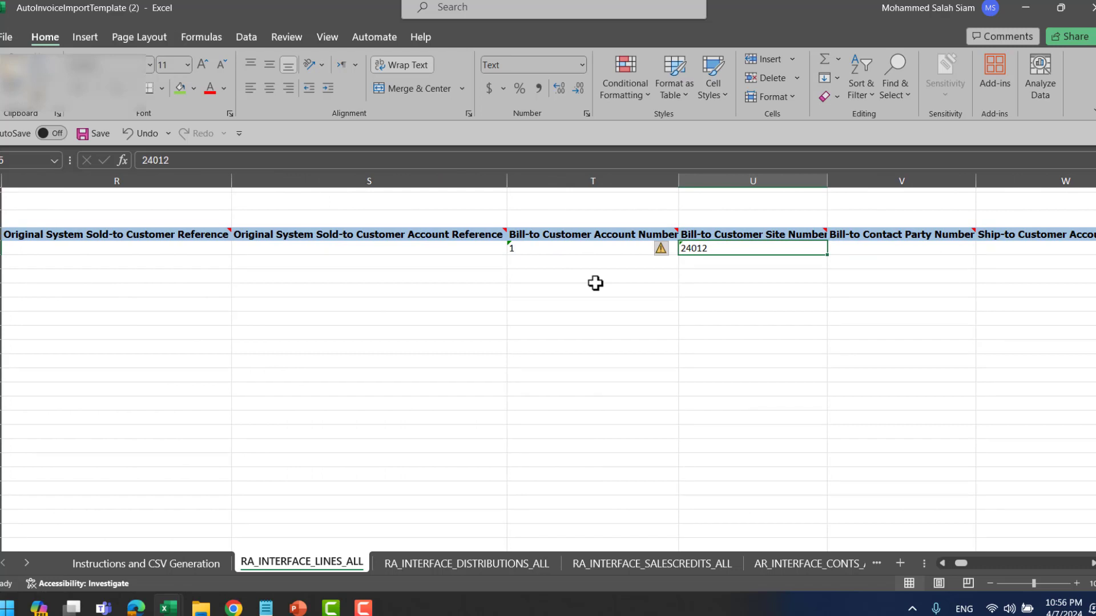
key("Right")
key("Right")
key("Right")
key("Right")
key("Right")
key("Right")
key("Right")
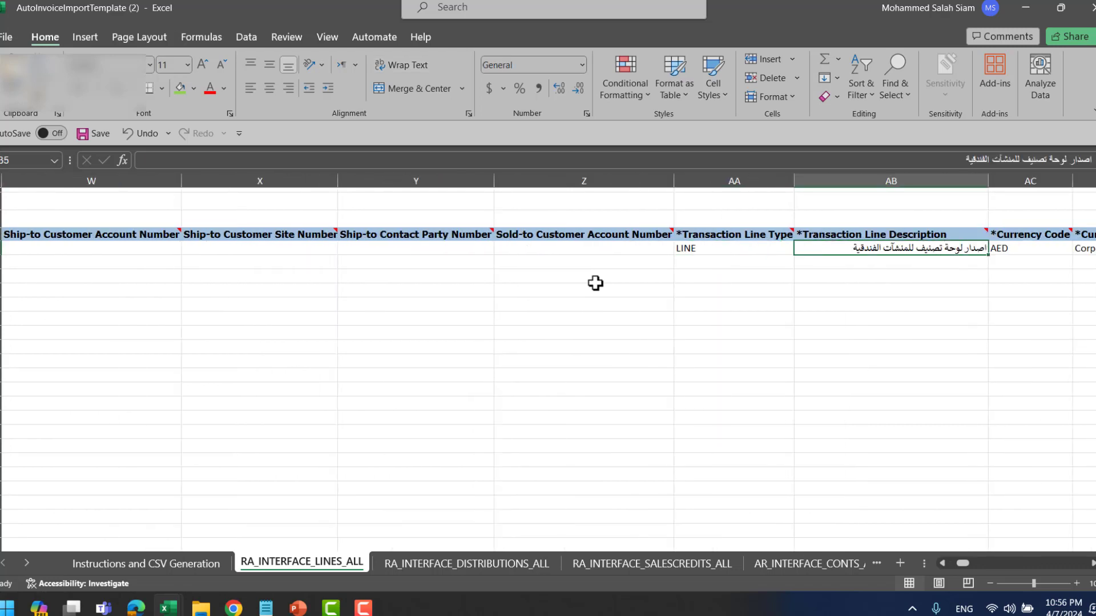
key("Right")
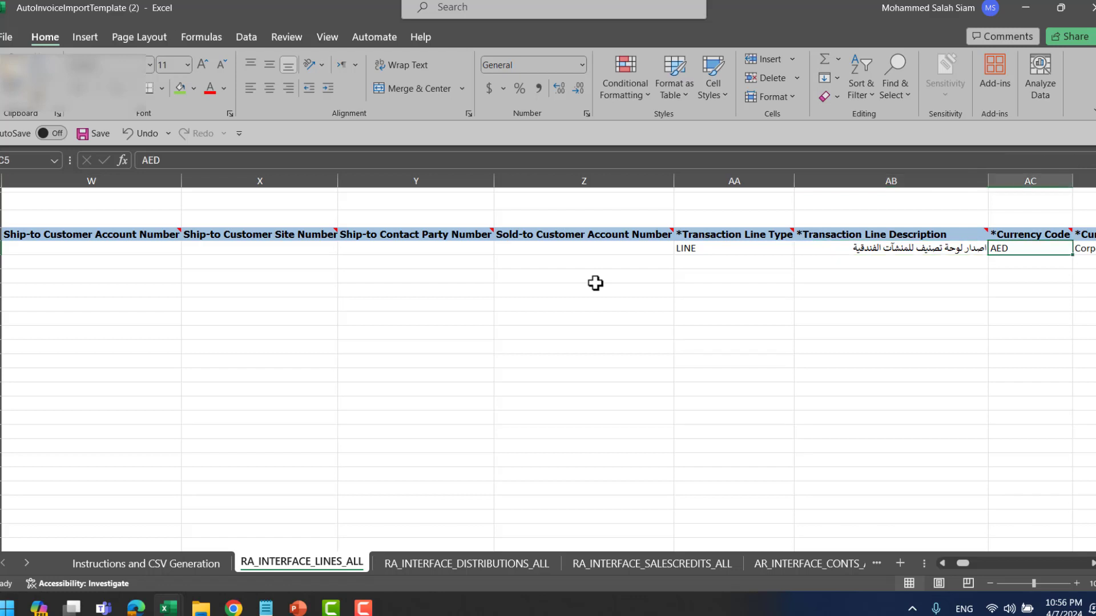
key("Right")
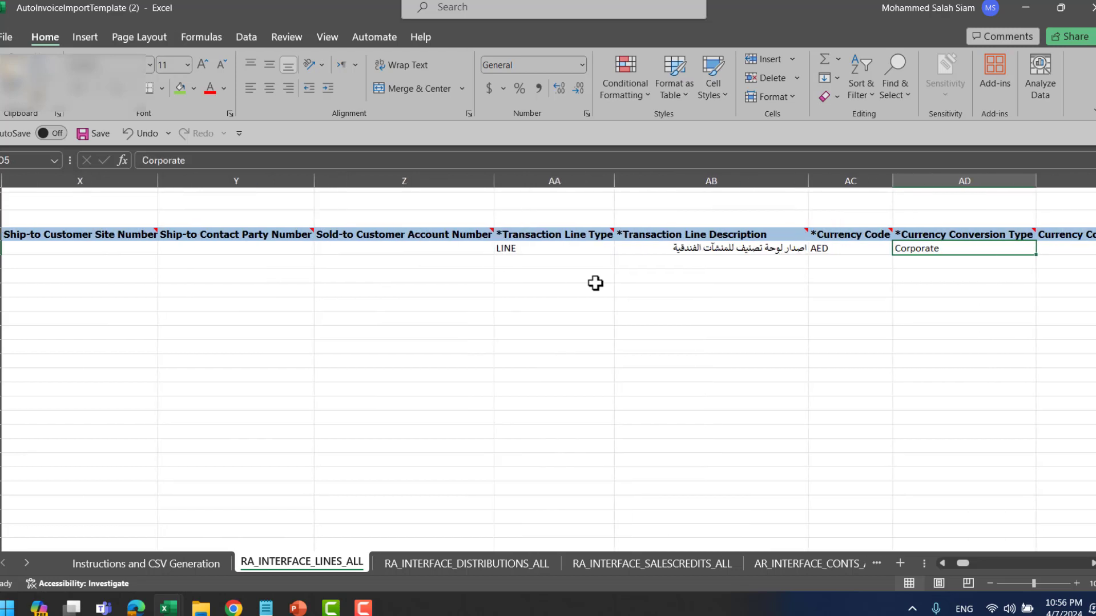
key("Right")
key("Right")
key("Right")
key("Right")
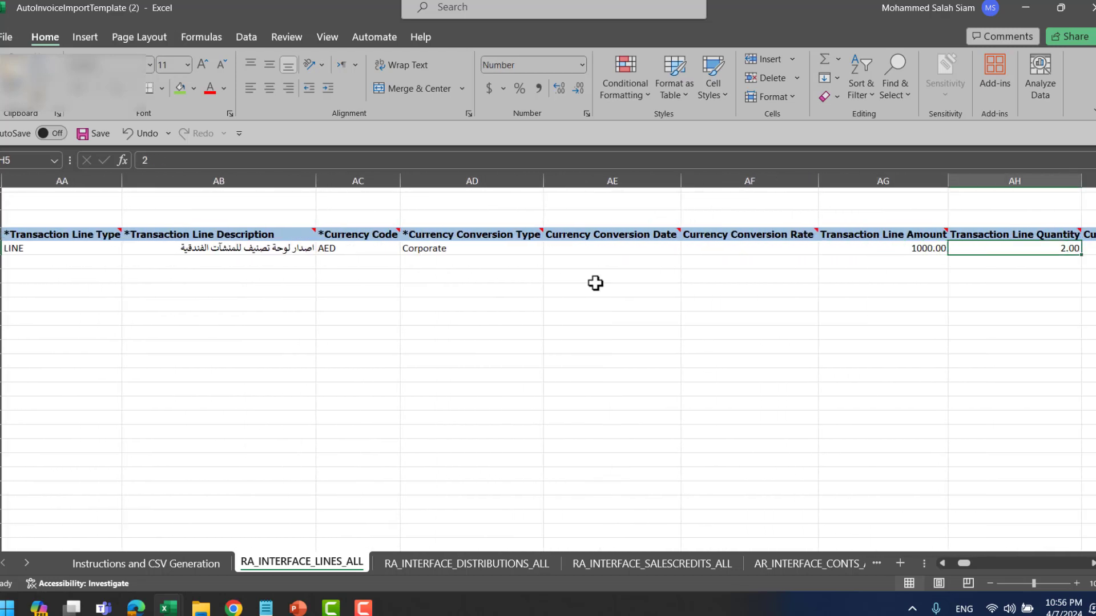
key("Right")
key("Right")
key("Right")
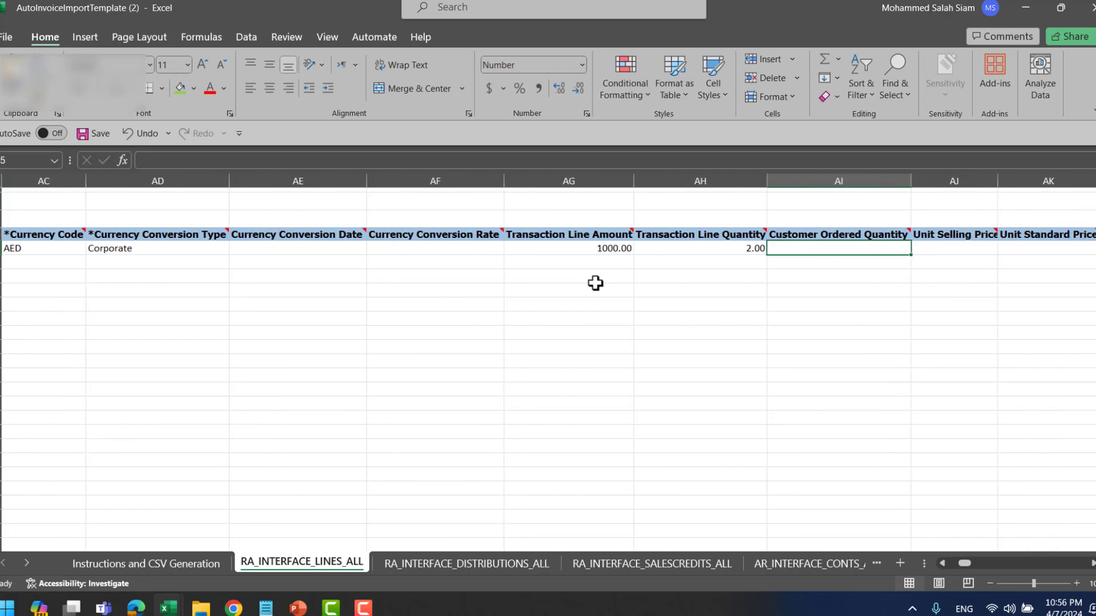
key("Right")
key("Right")
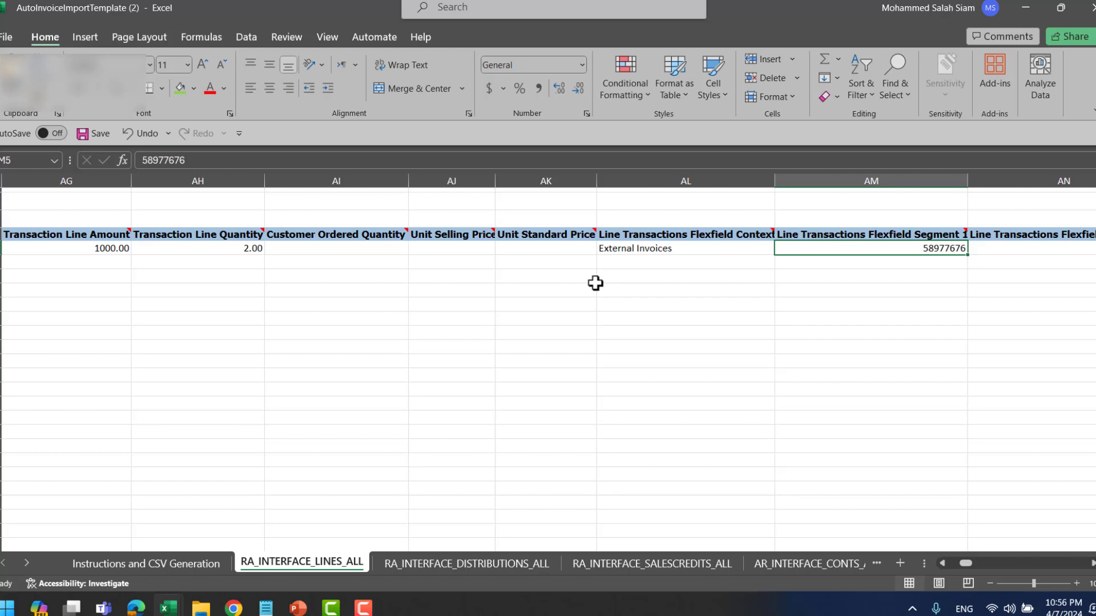
key("Right")
key("Right")
key("Right")
key("Right")
key("Right")
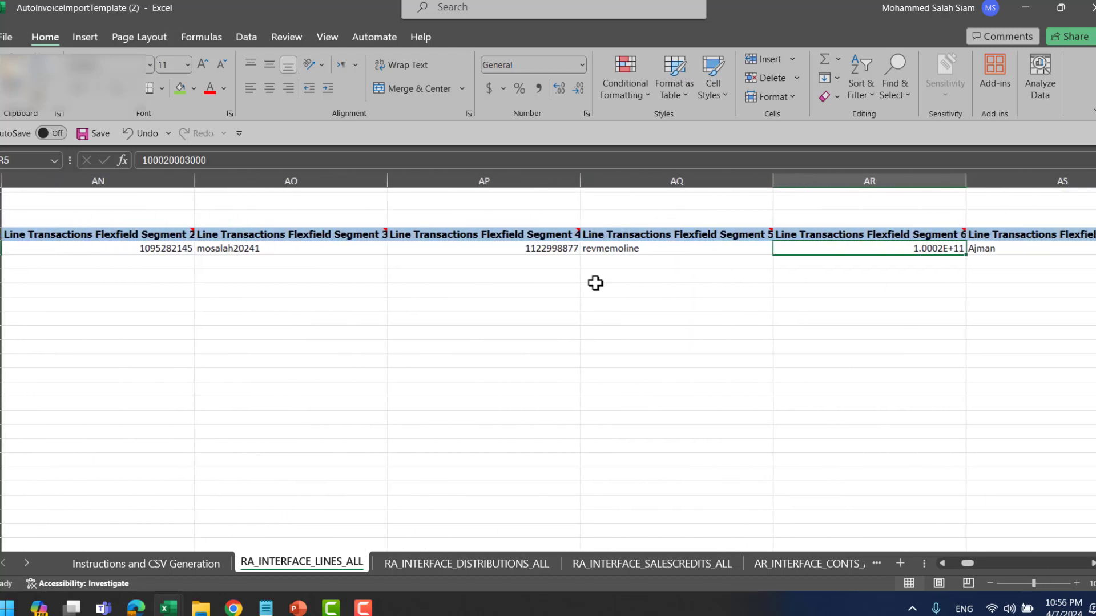
key("Right")
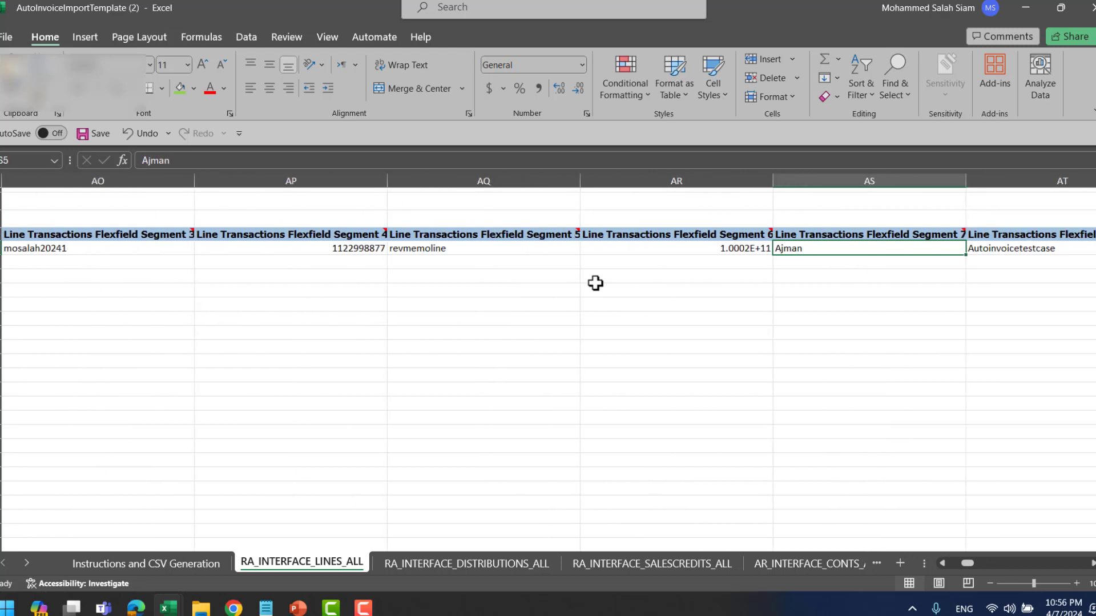
key("Right")
key("Right")
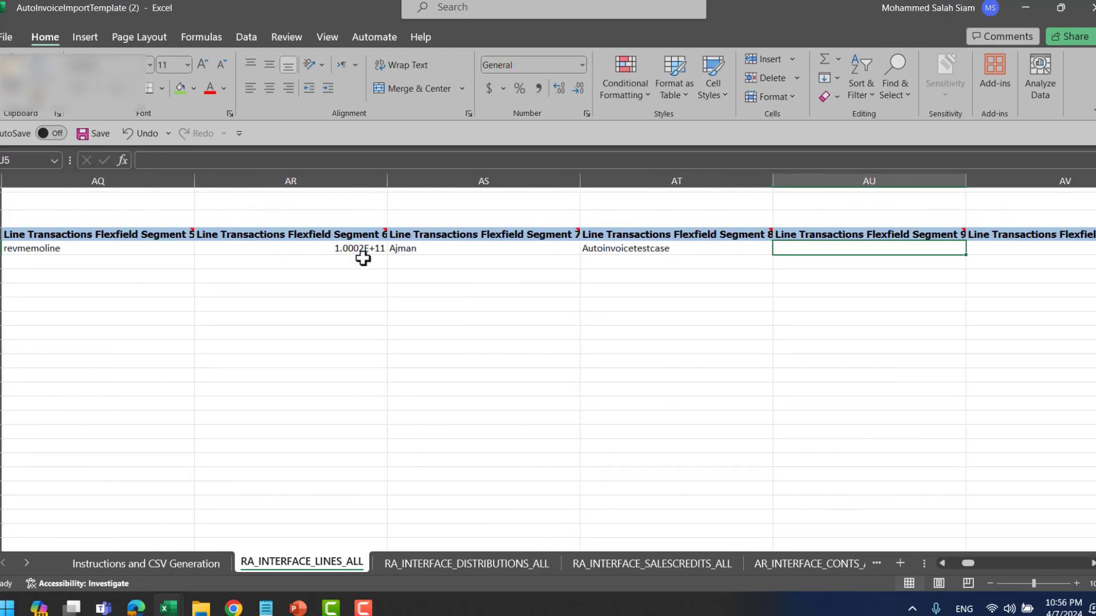
left_click(340, 251)
double_click(323, 249)
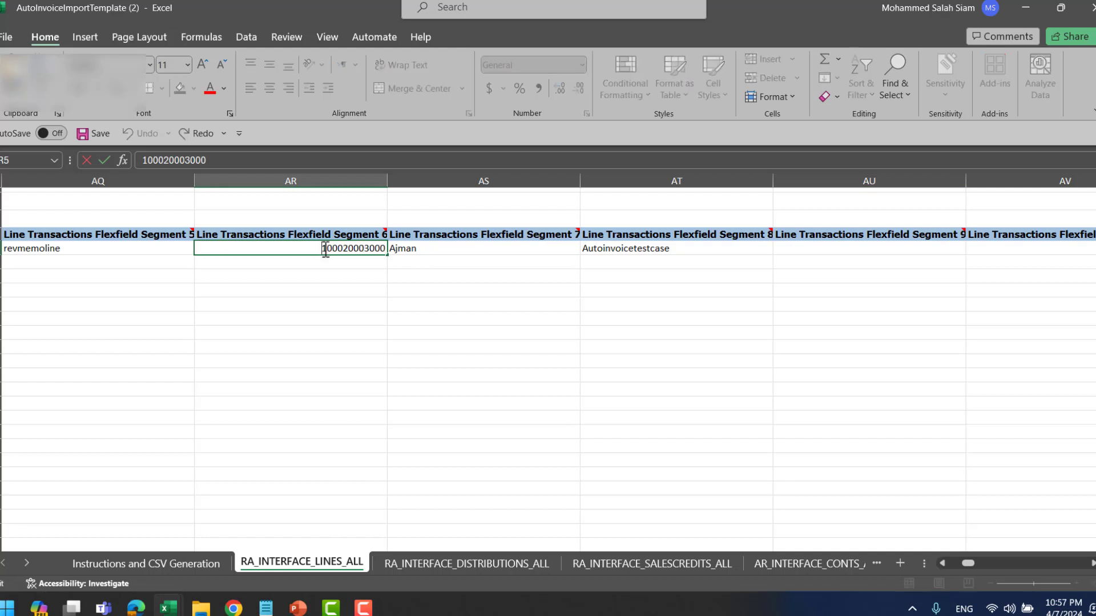
key("Tab")
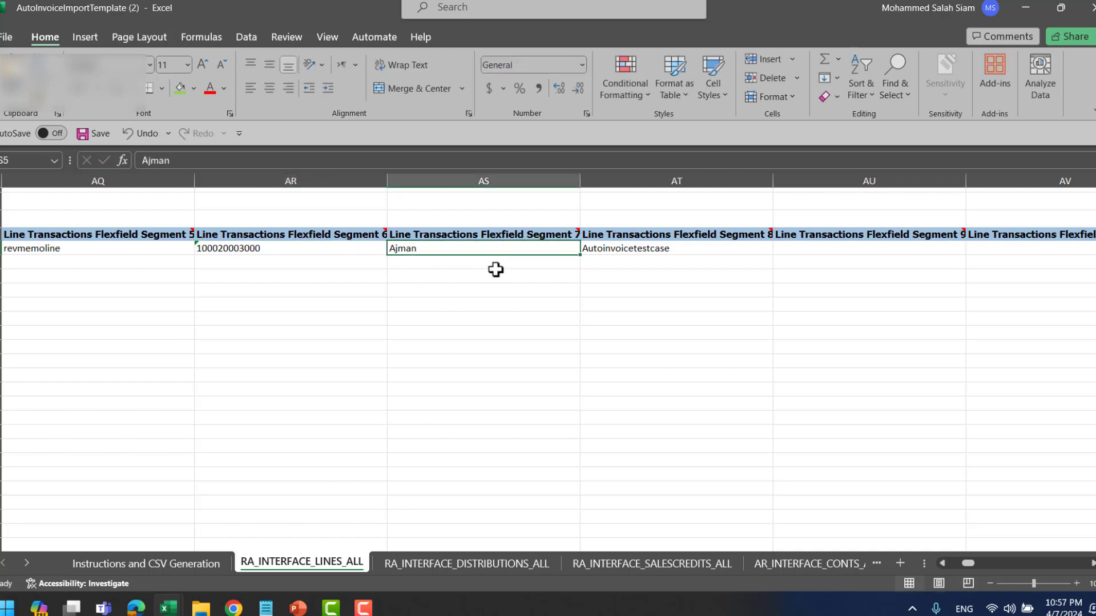
key("Right")
key("Right")
key("Right")
key("Right")
key("Right")
key("Right")
key("Right")
key("Right")
key("Right")
key("Right")
key("Right")
key("Right")
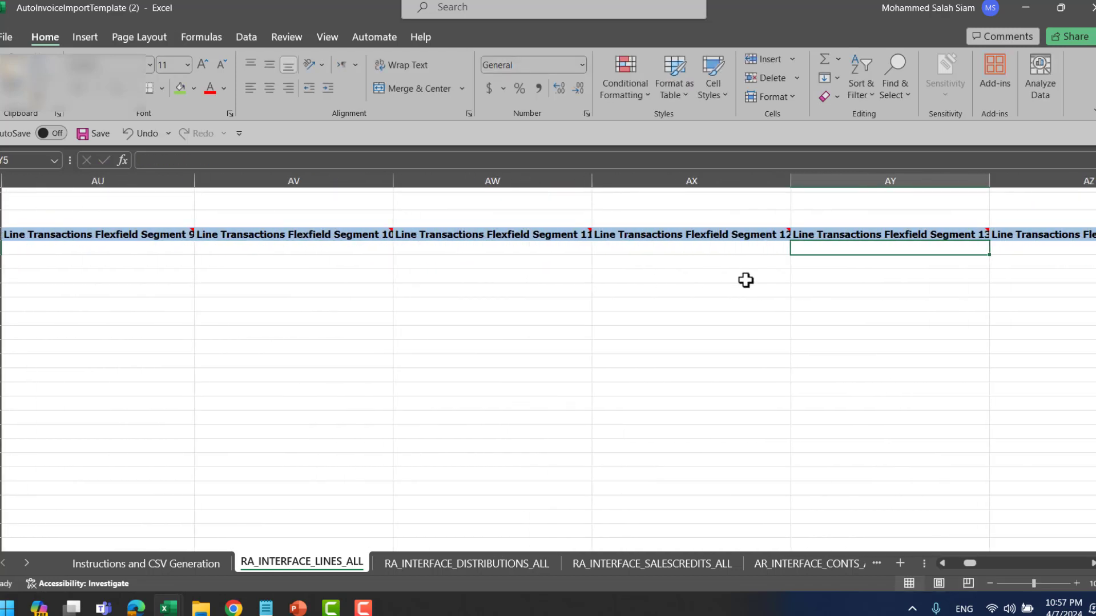
key("Right")
key("Right")
key("Right")
key("Right")
key("Right")
key("Right")
key("Right")
key("Right")
key("Right")
key("Right")
key("Right")
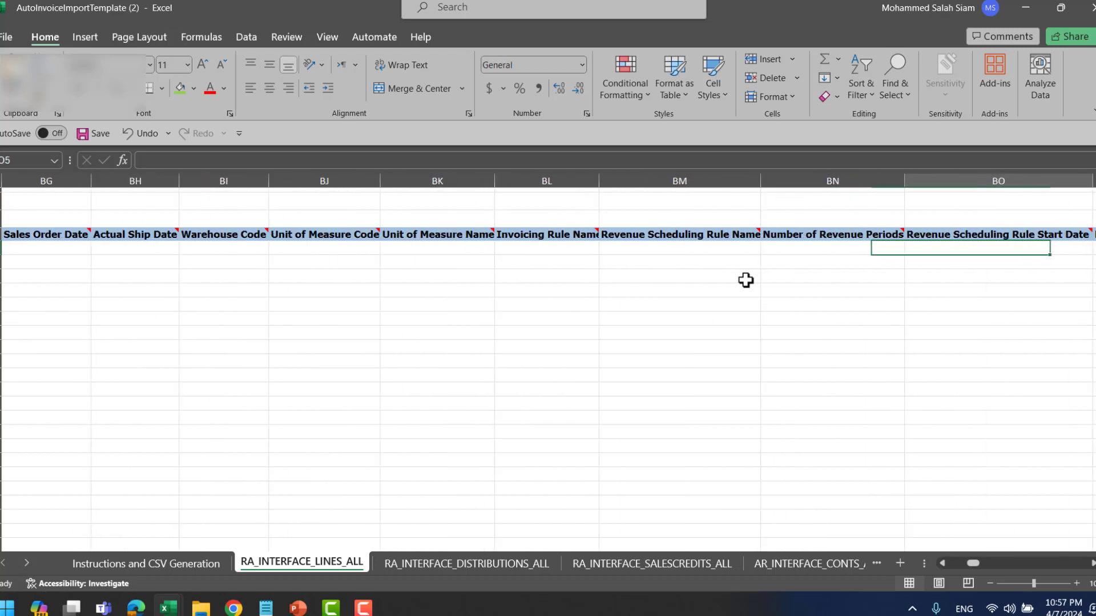
key("Right")
key("Right")
key("Right")
key("Right")
key("Right")
key("Right")
key("Right")
key("Right")
key("Right")
key("Right")
key("Right")
key("Right")
key("Right")
key("Right")
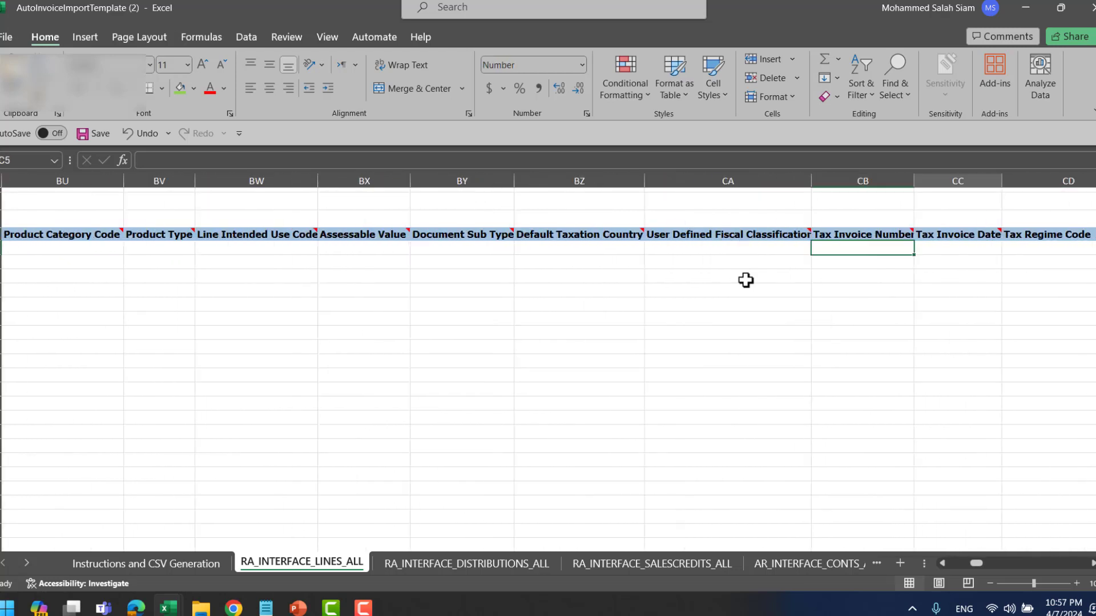
key("Right")
key("Right")
key("Right")
key("Right")
key("Right")
key("Right")
key("Right")
key("Right")
key("Right")
key("Right")
key("Right")
key("Right")
key("Right")
key("Right")
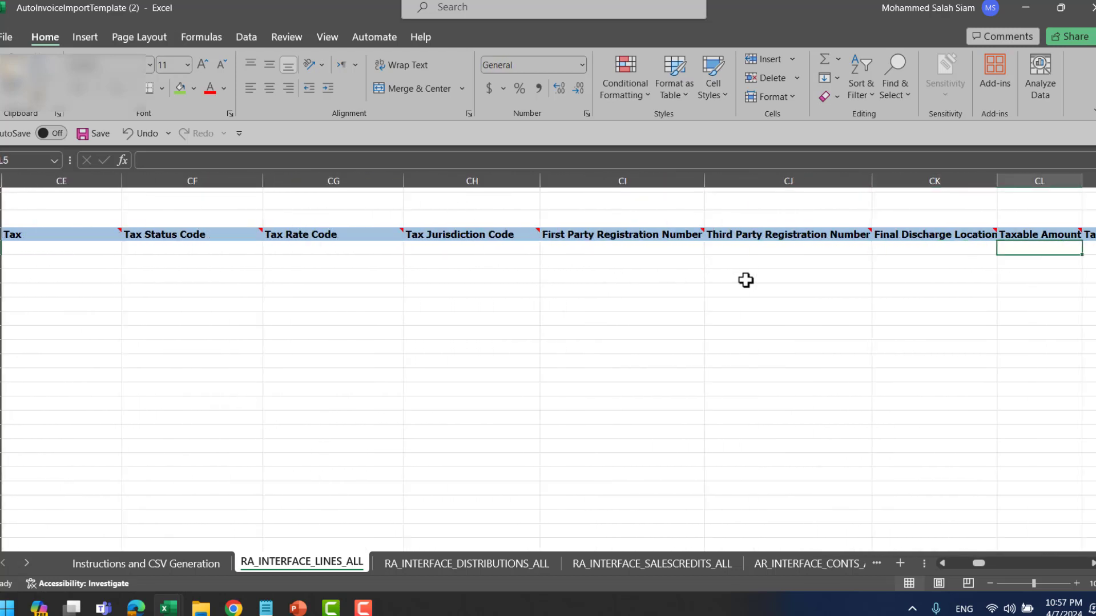
key("Right")
key("Right")
key("Right")
key("Right")
key("Right")
key("Right")
key("Right")
key("Right")
key("Right")
key("Right")
key("Right")
key("Right")
key("Right")
key("Right")
key("Right")
key("Right")
key("Right")
key("Right")
key("Right")
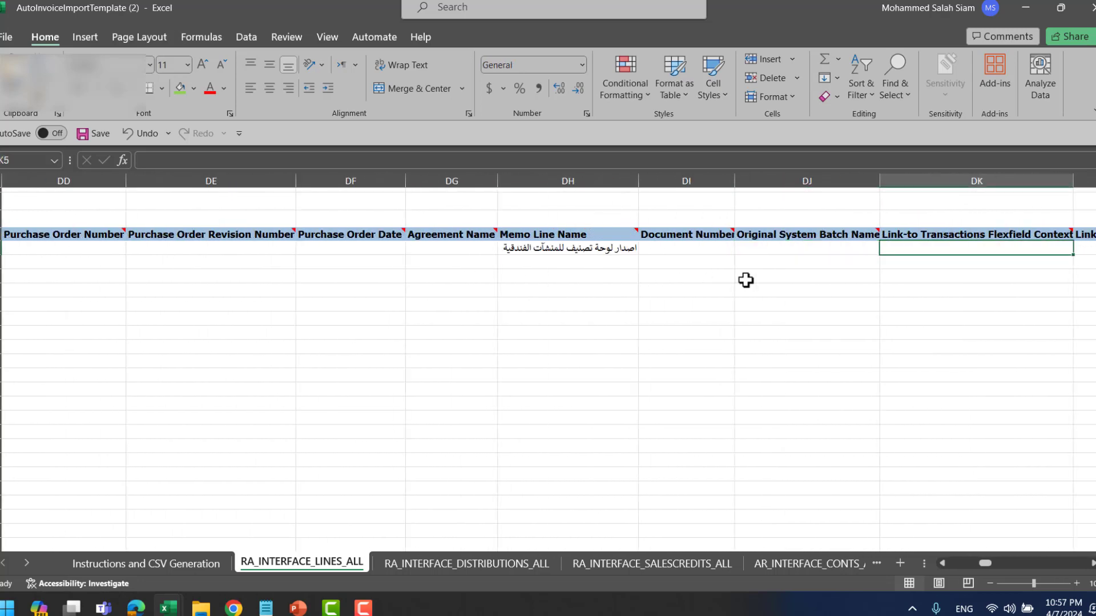
- Generate the CSV and ZIP as ArAutoinvoiceImport07apr2024 in Documents and dismiss the confirmation
left_click(160, 564)
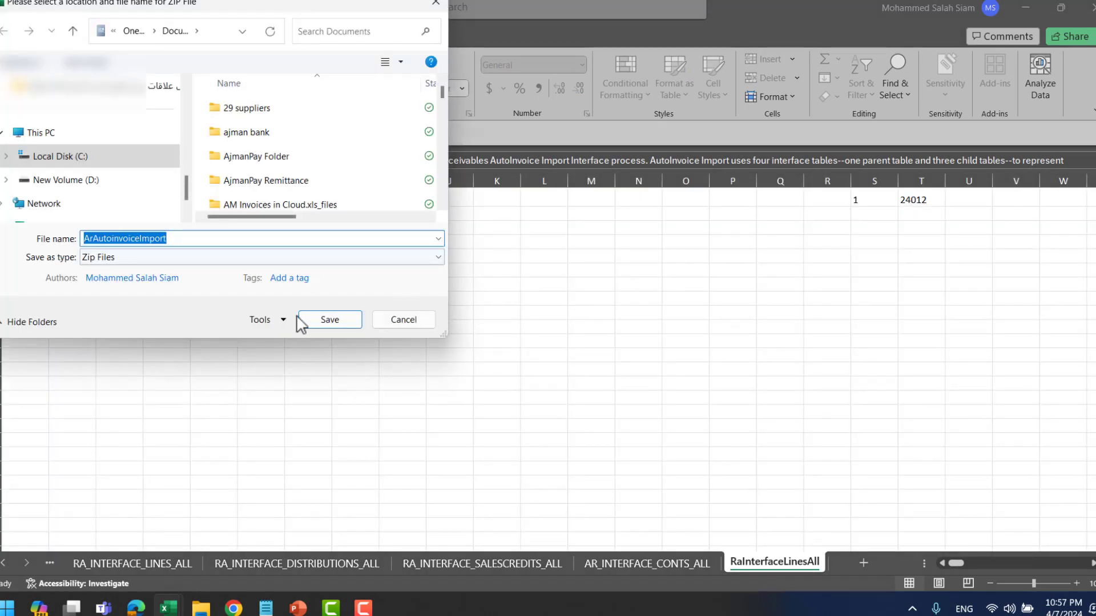
scroll(160, 176, "up", 5)
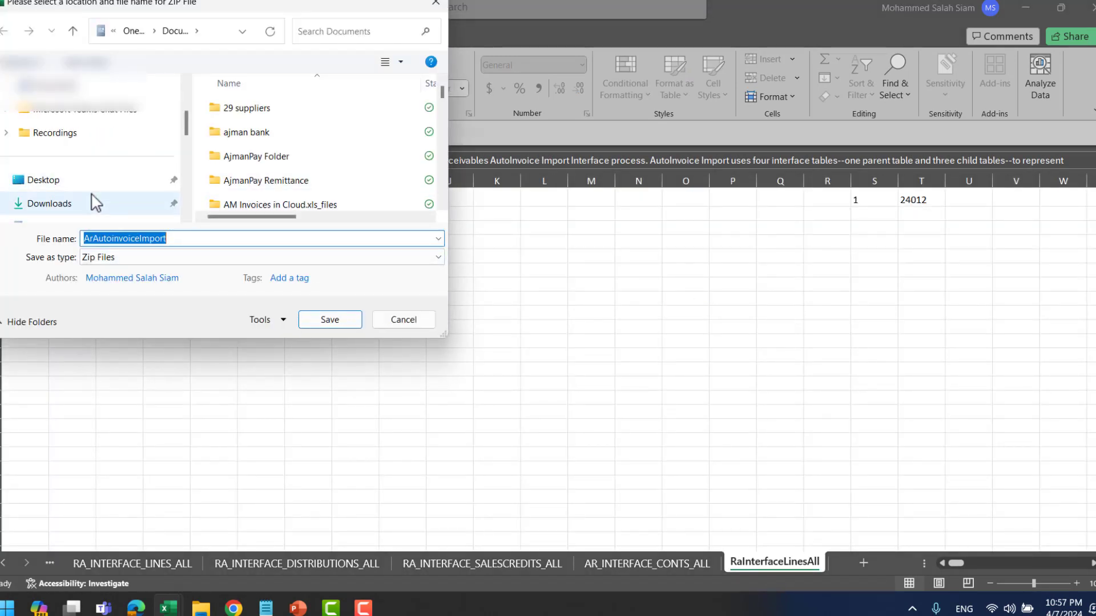
left_click(86, 157)
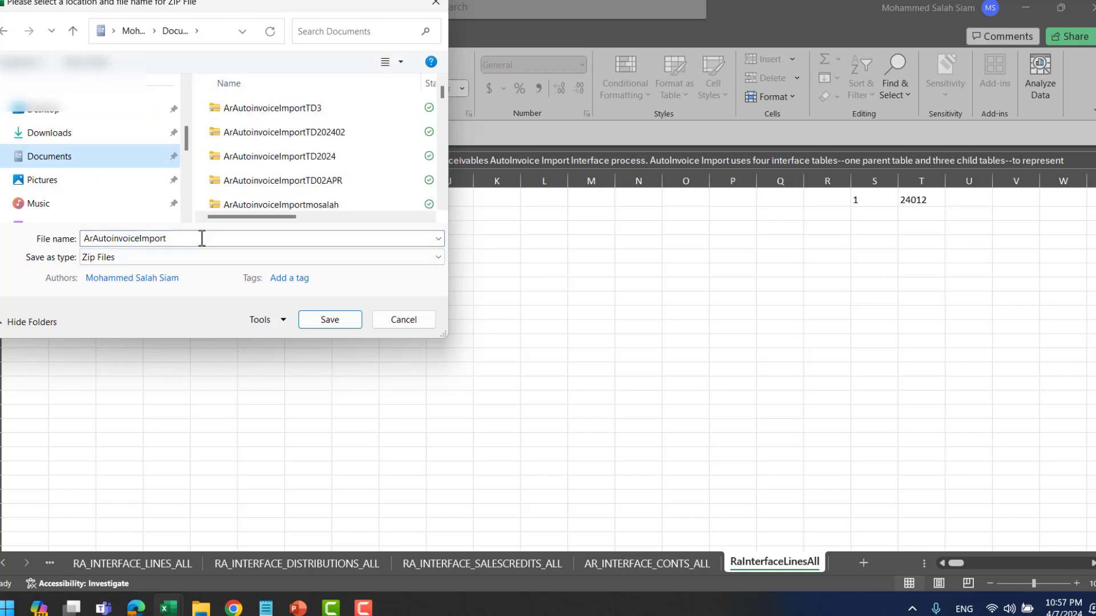
double_click(222, 239)
left_click(222, 240)
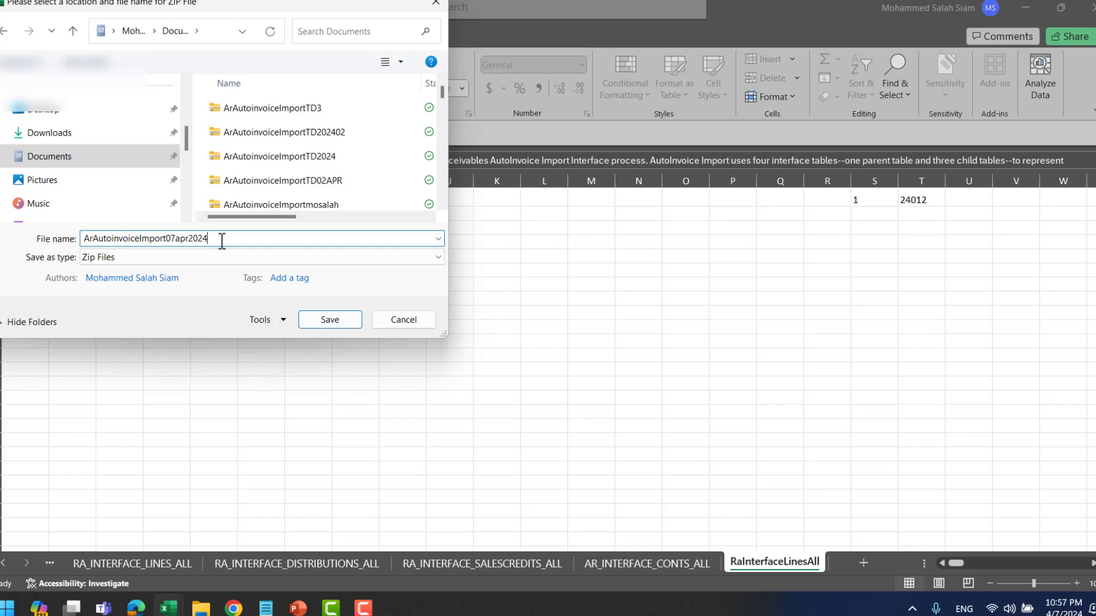
key("Return")
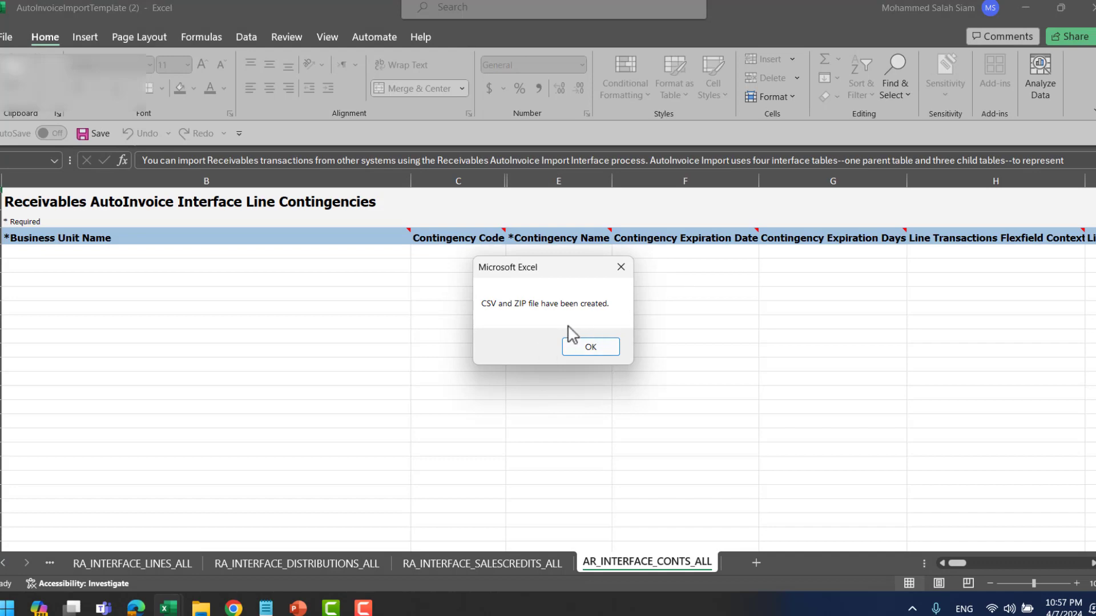
left_click(591, 347)
left_click(234, 608)
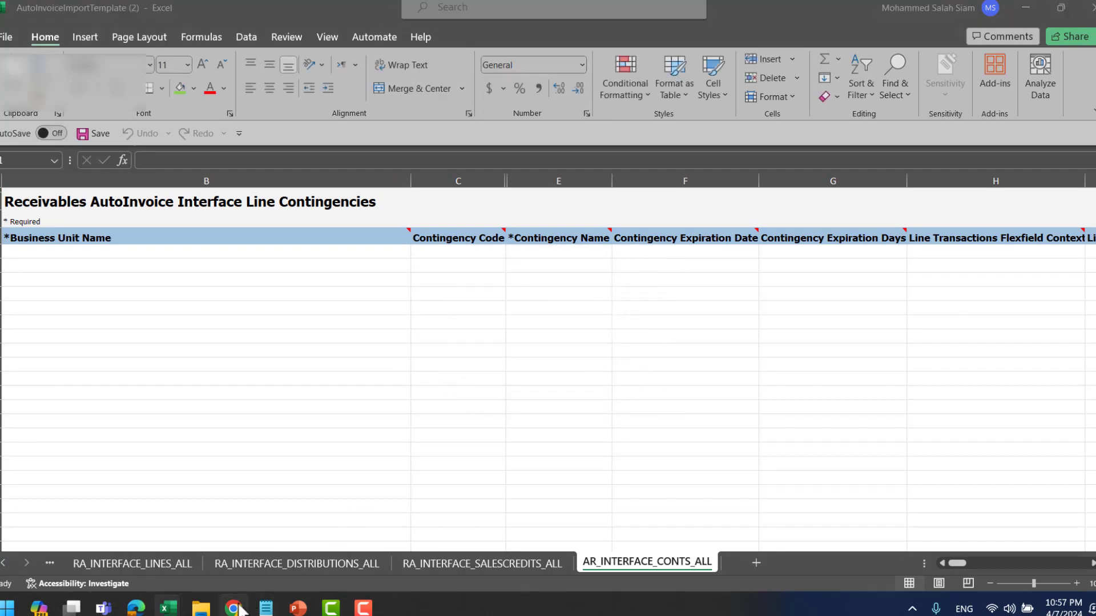
- Return to the Oracle Fusion home page and open the Tools app group
scroll(637, 253, "up", 3)
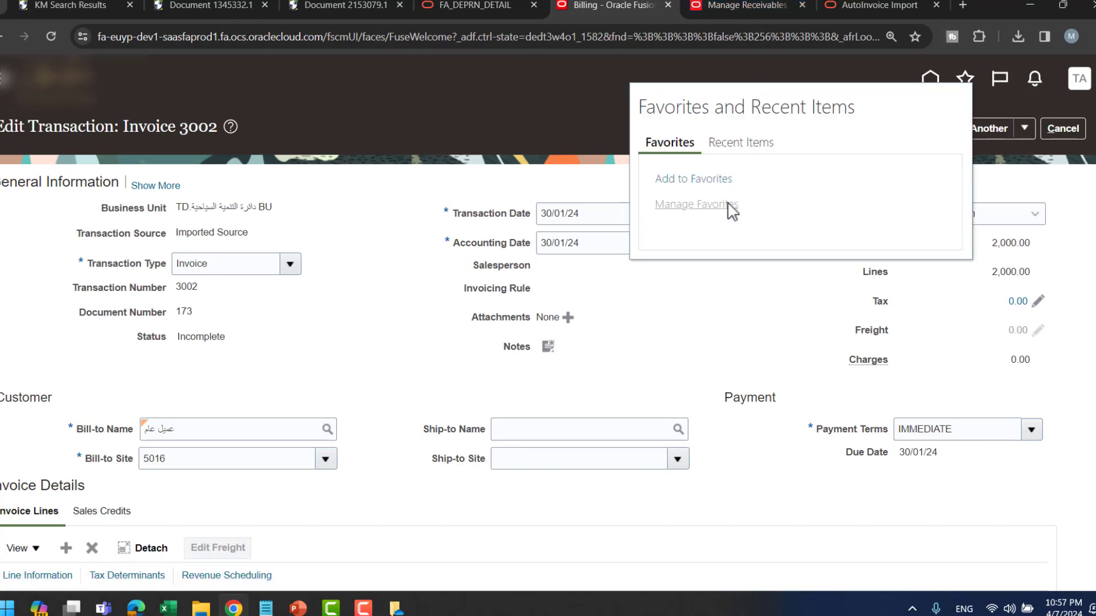
left_click(582, 157)
left_click(939, 80)
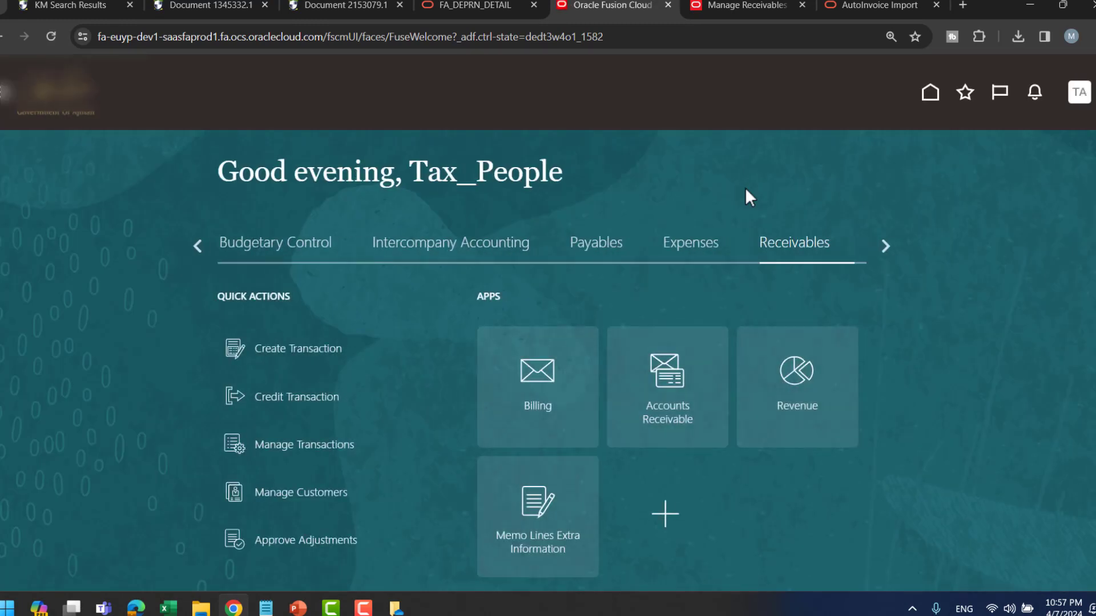
left_click(885, 246)
left_click(885, 247)
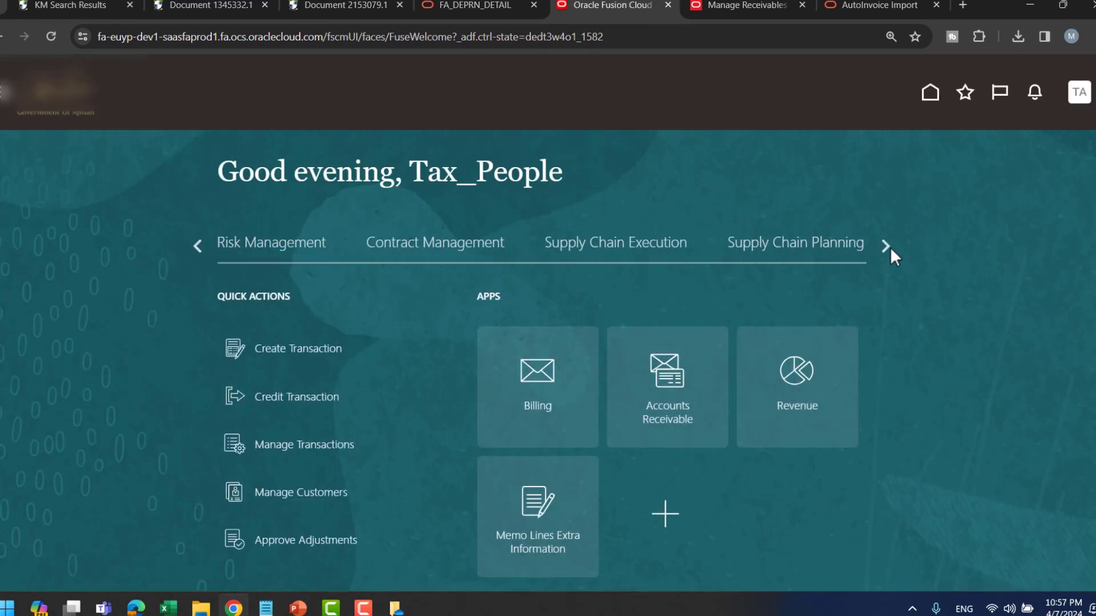
left_click(886, 247)
left_click(885, 246)
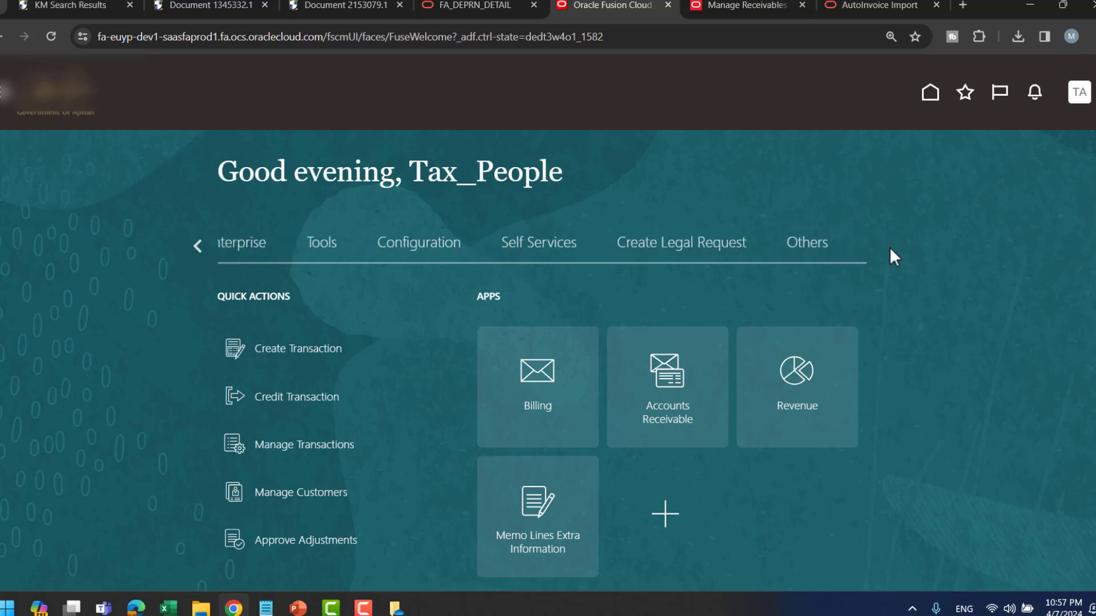
left_click(195, 250)
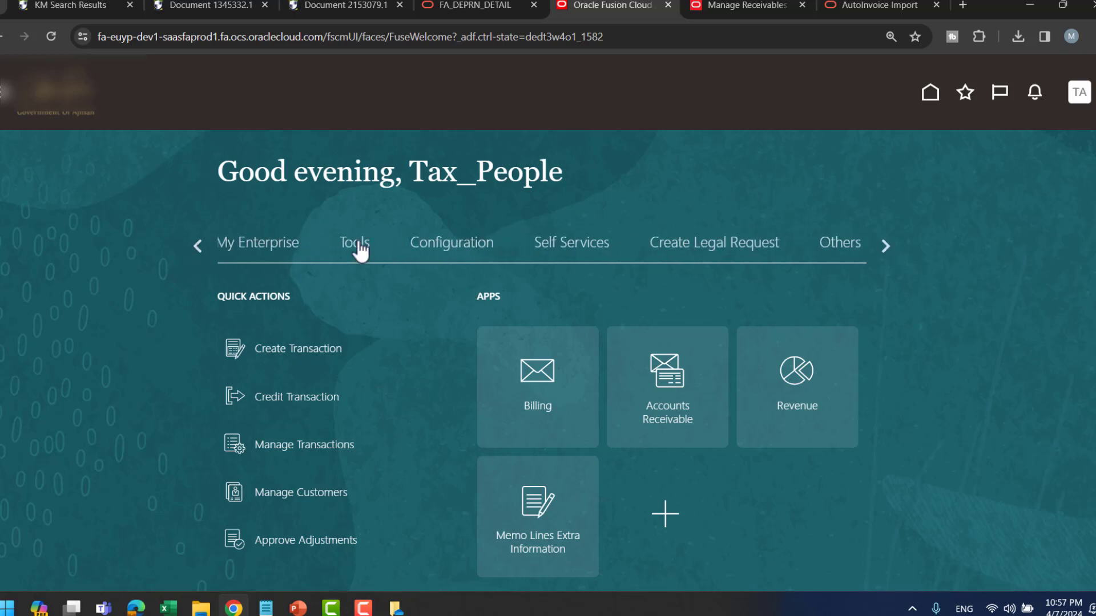
left_click(360, 249)
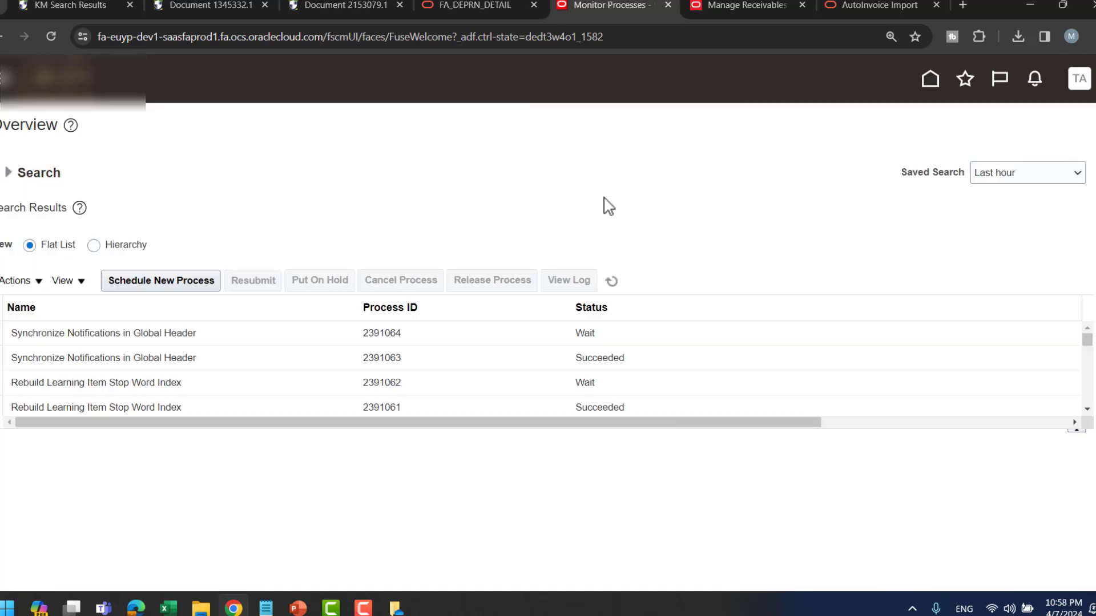
- Schedule a new Load Interface File for Import job and open its Process Details
left_click(193, 278)
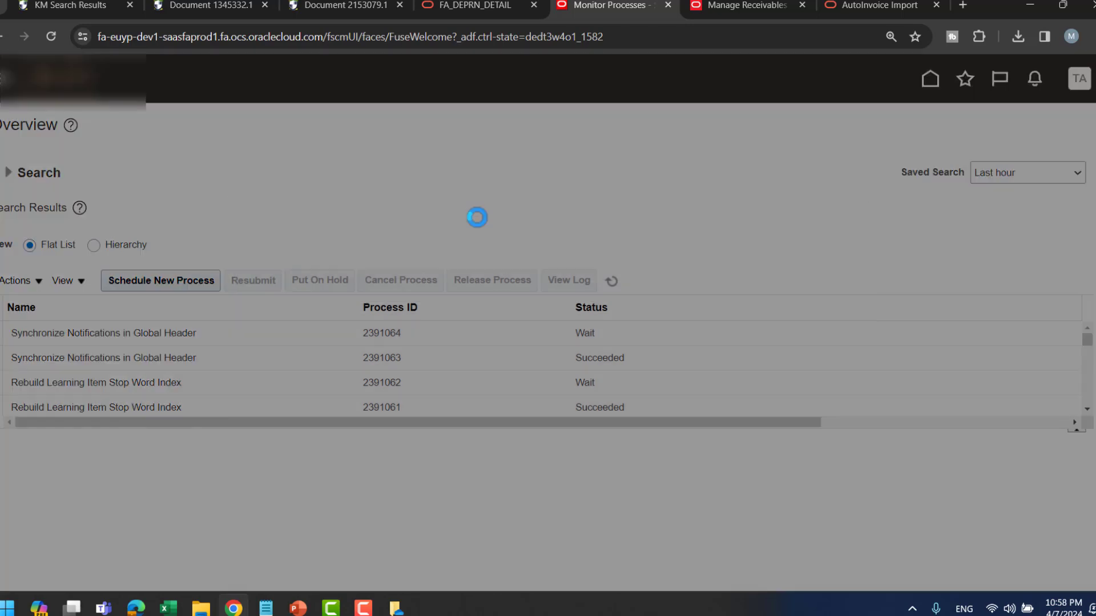
left_click(441, 285)
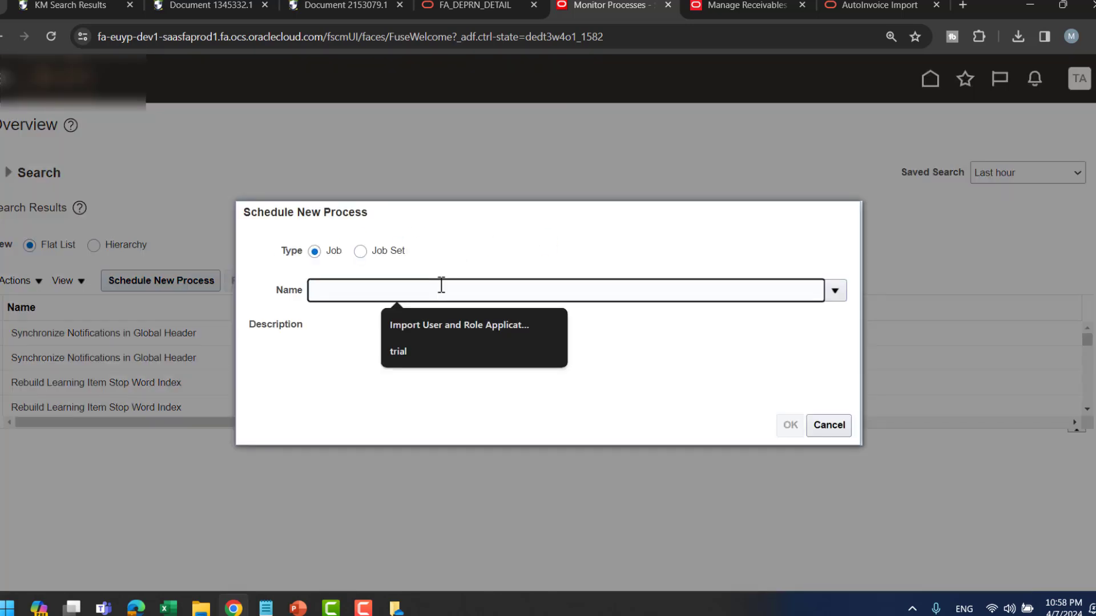
type("Load interfcae")
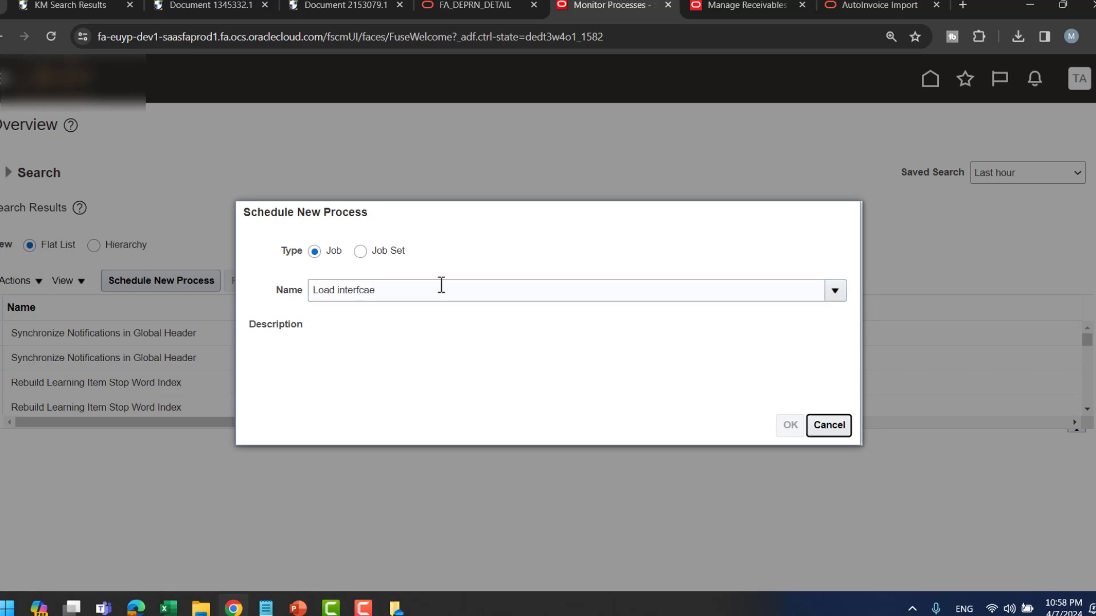
left_click(416, 272)
left_click(950, 231)
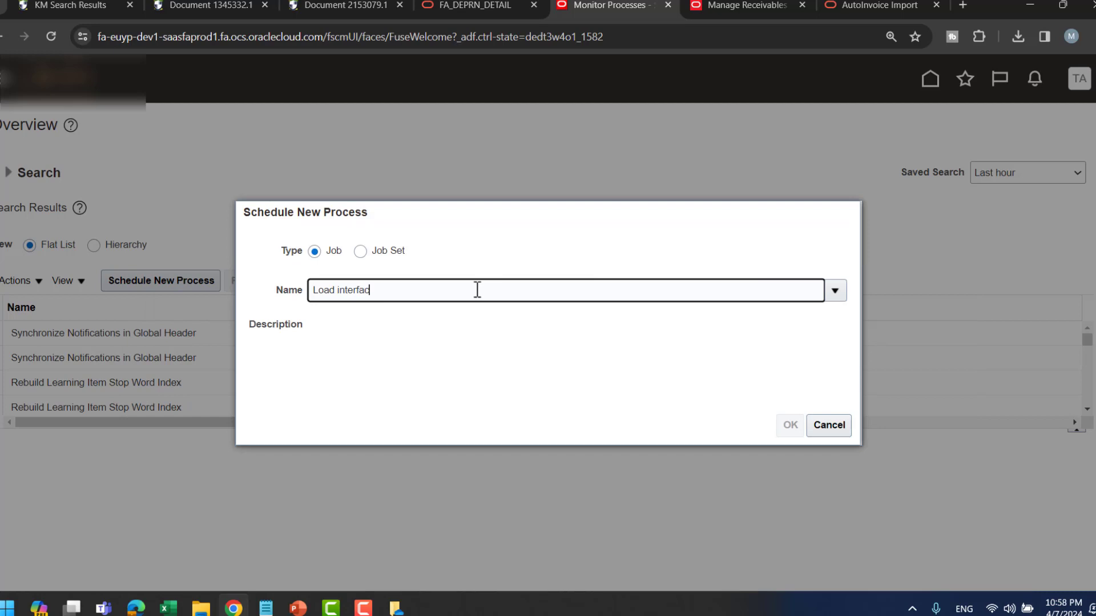
type("e")
key("Tab")
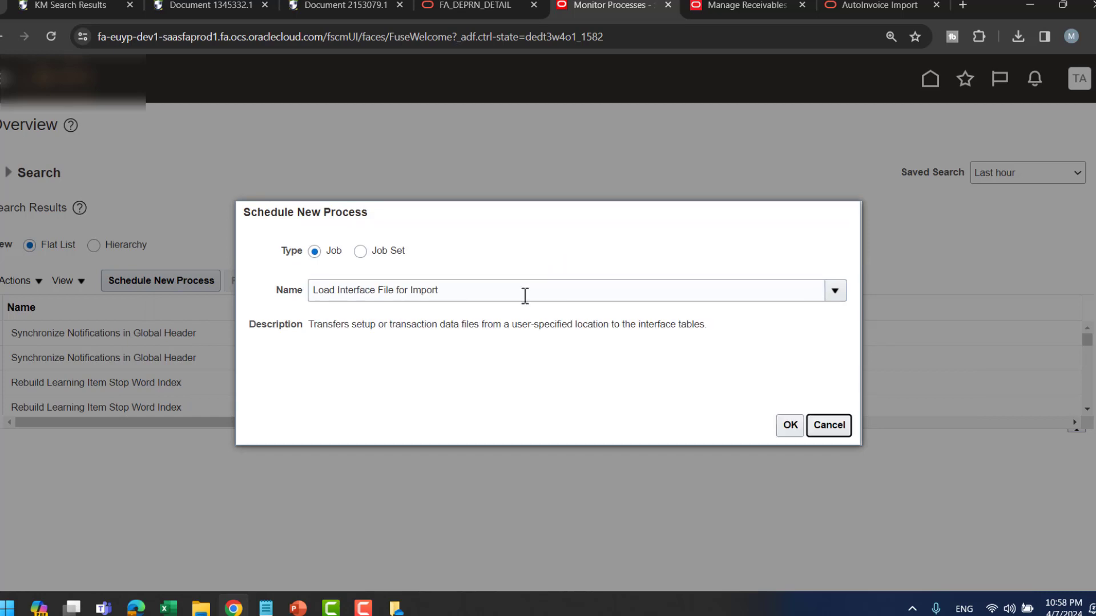
left_click(799, 428)
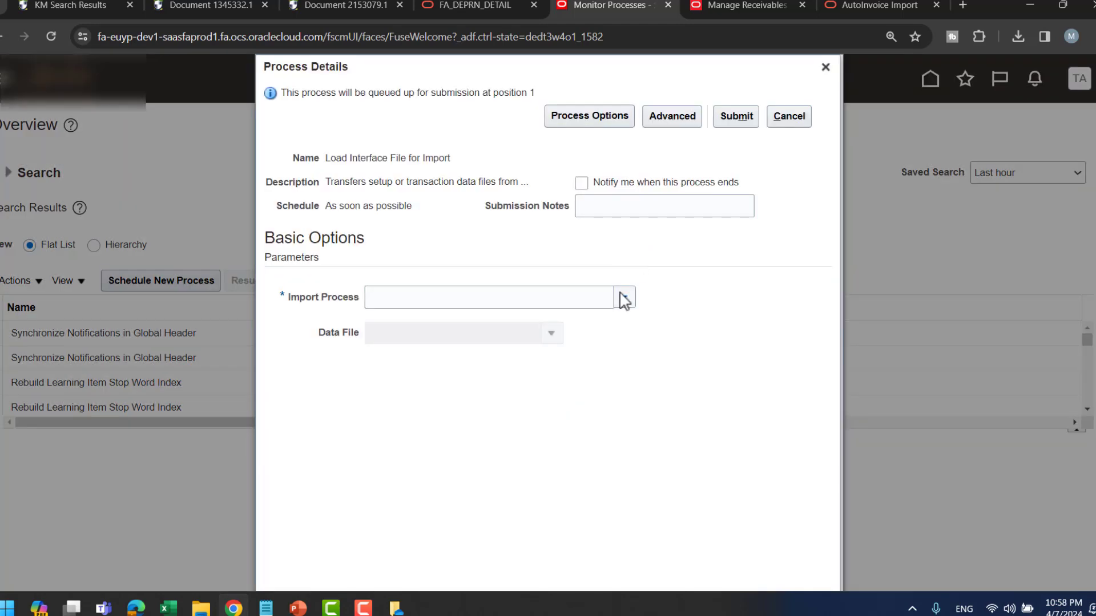
left_click(623, 298)
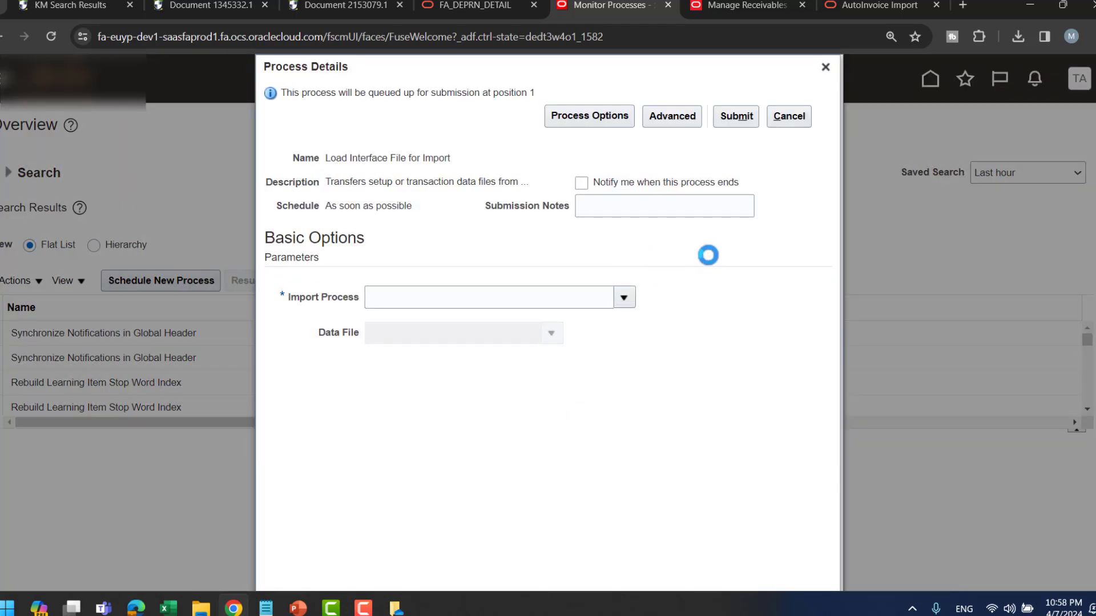
- Set the Import Process to Import AutoInvoice
left_click(364, 609)
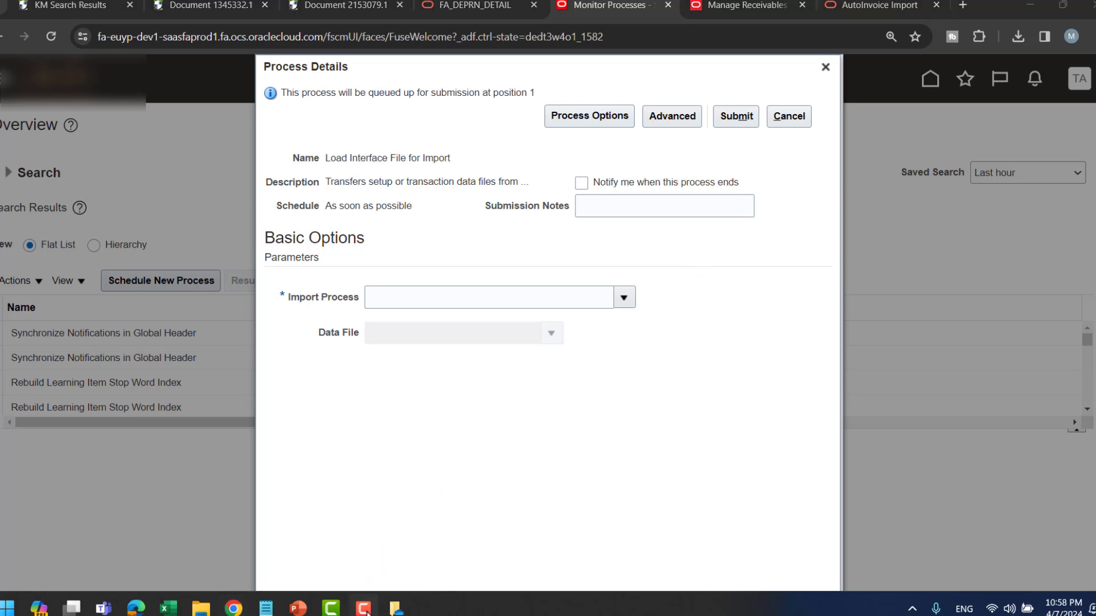
left_click(364, 610)
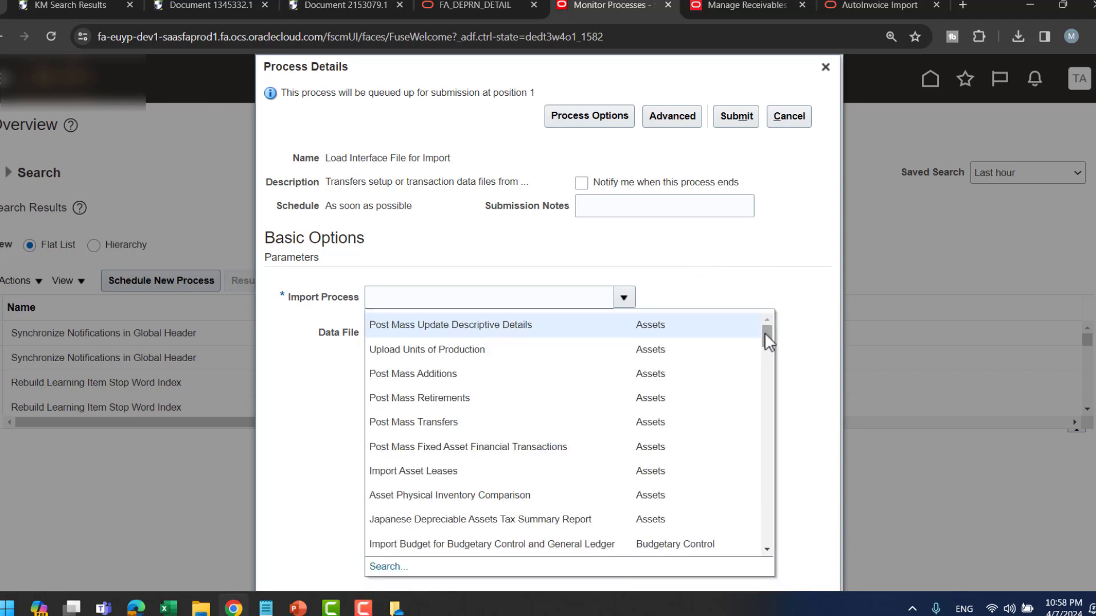
left_click_drag(767, 336, 766, 428)
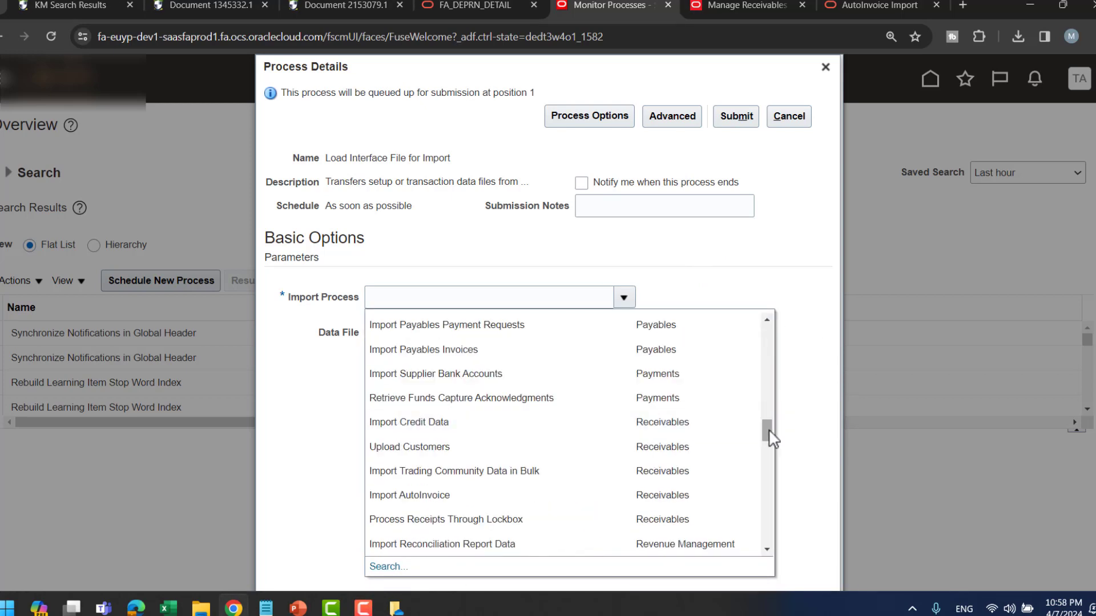
left_click(528, 494)
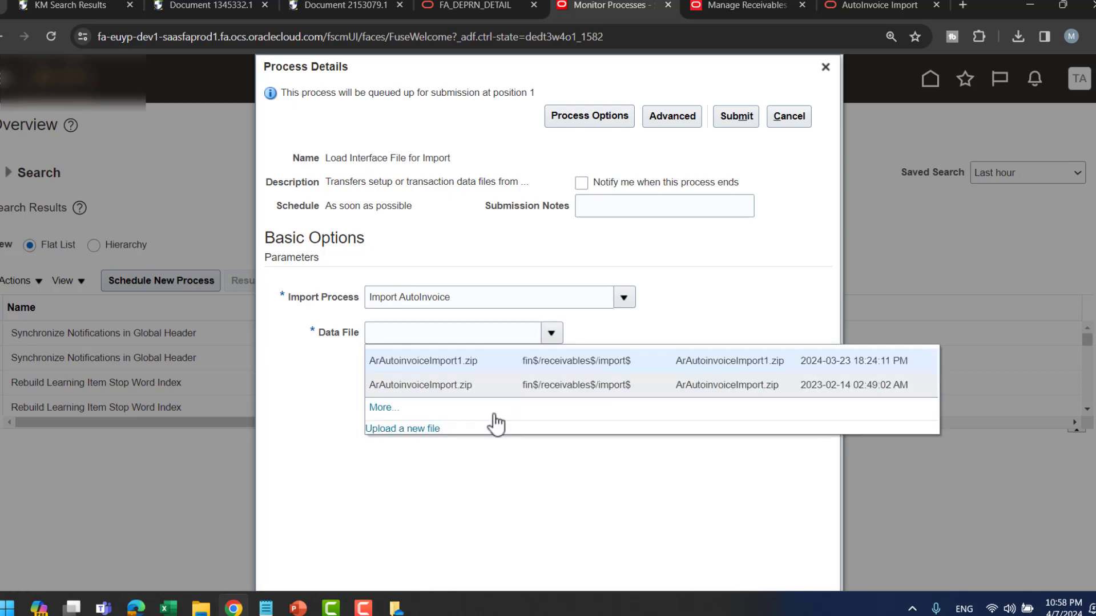
- Upload ArAutoinvoiceImport07apr2024.zip from Documents as the data file and submit the load job
left_click(396, 422)
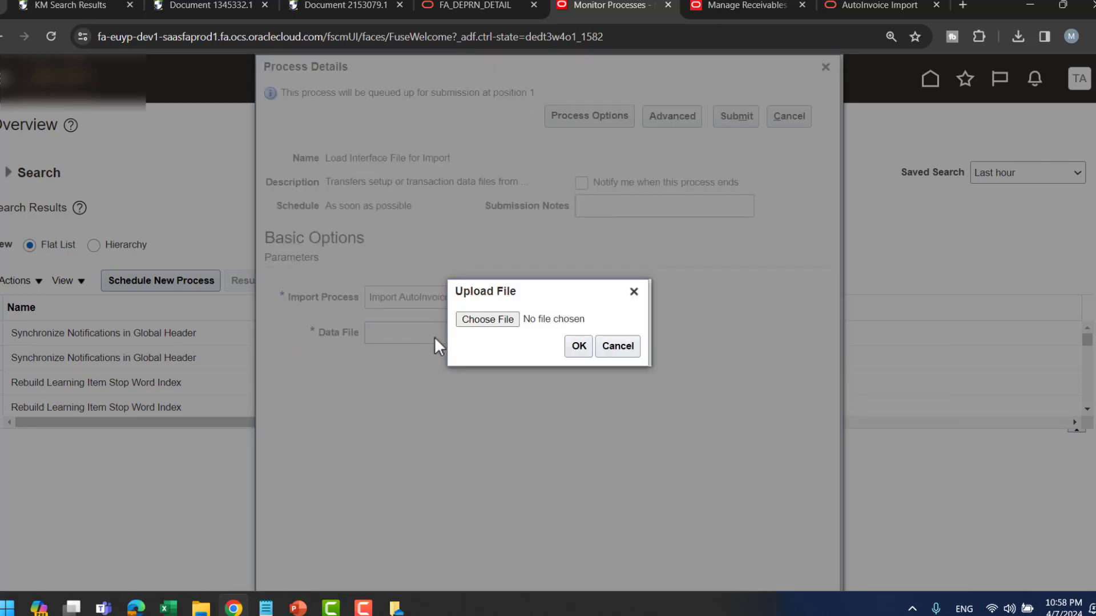
left_click(488, 319)
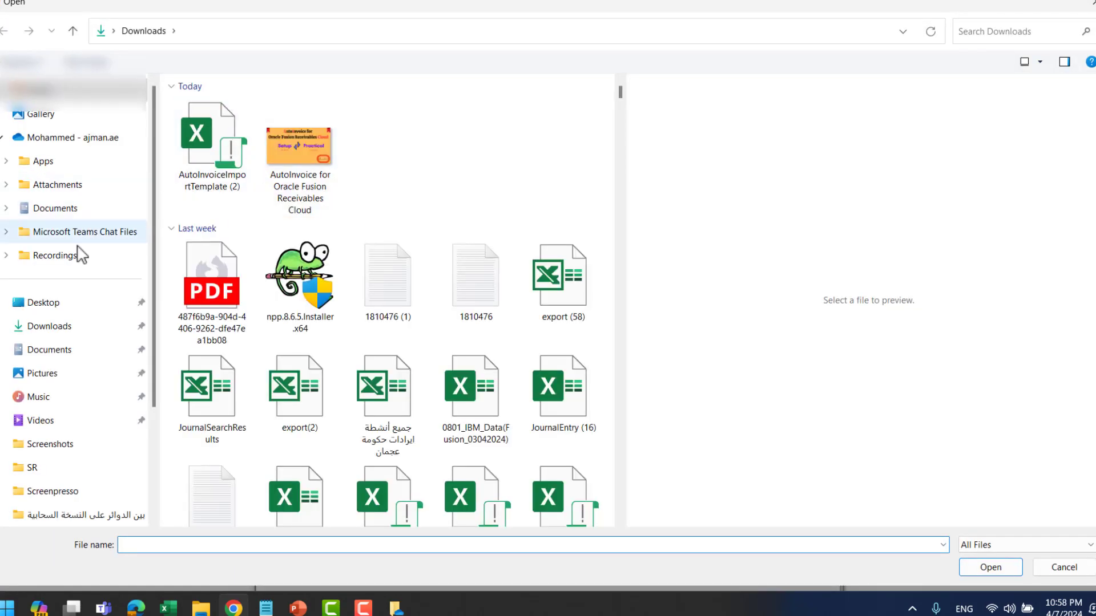
left_click(66, 209)
left_click(259, 110)
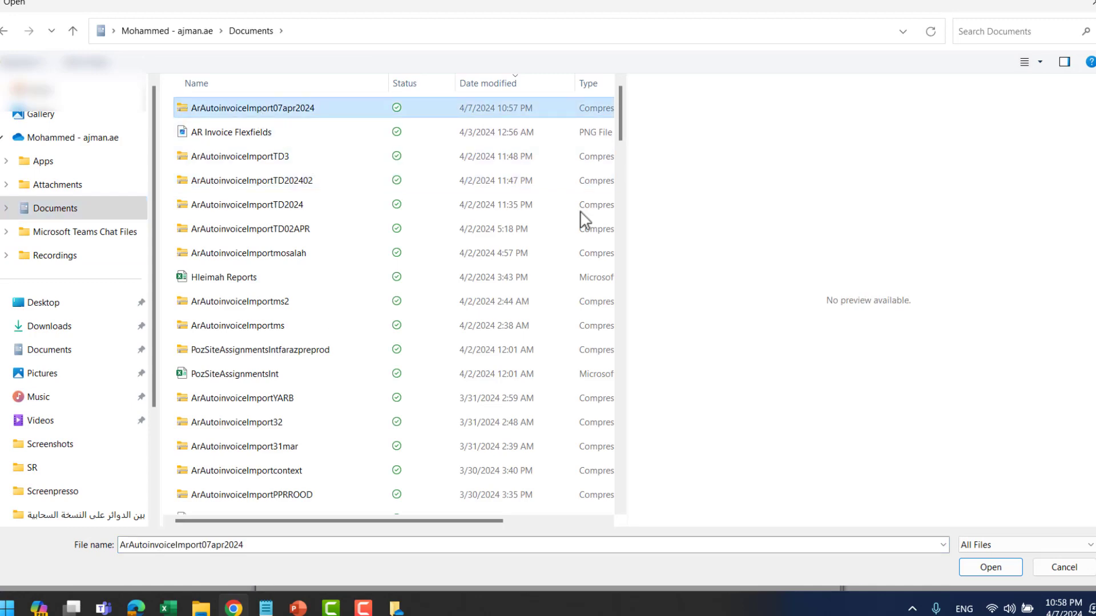
left_click(993, 569)
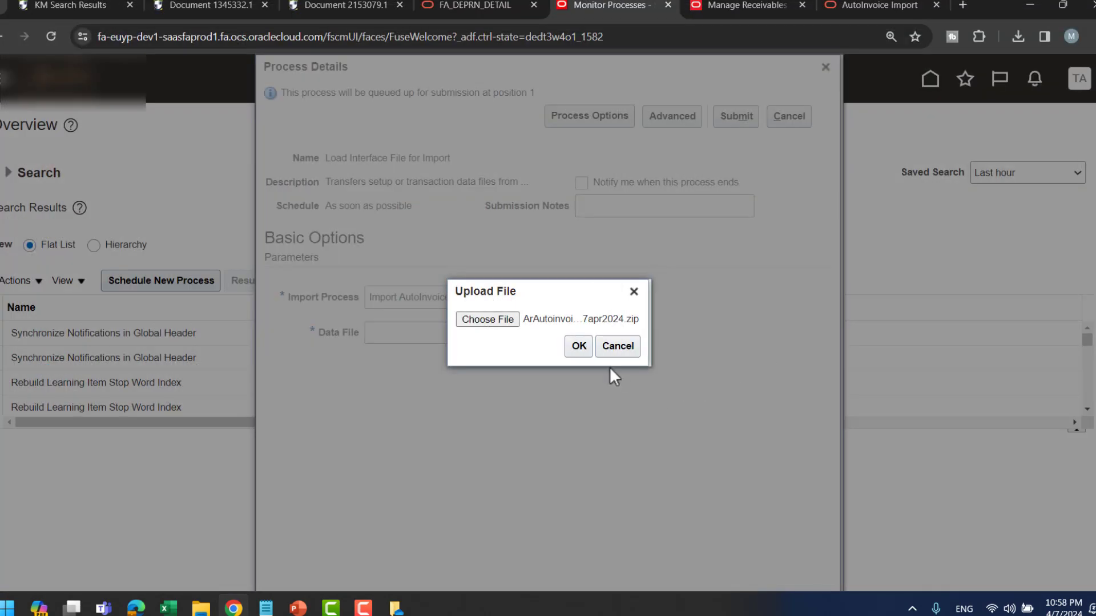
left_click(578, 346)
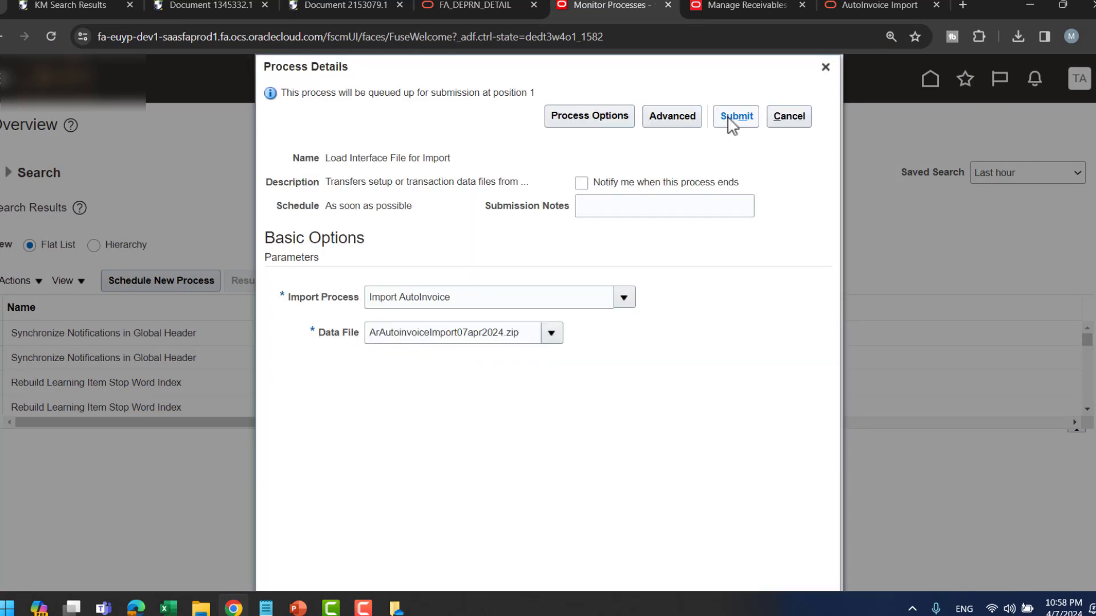
left_click(731, 117)
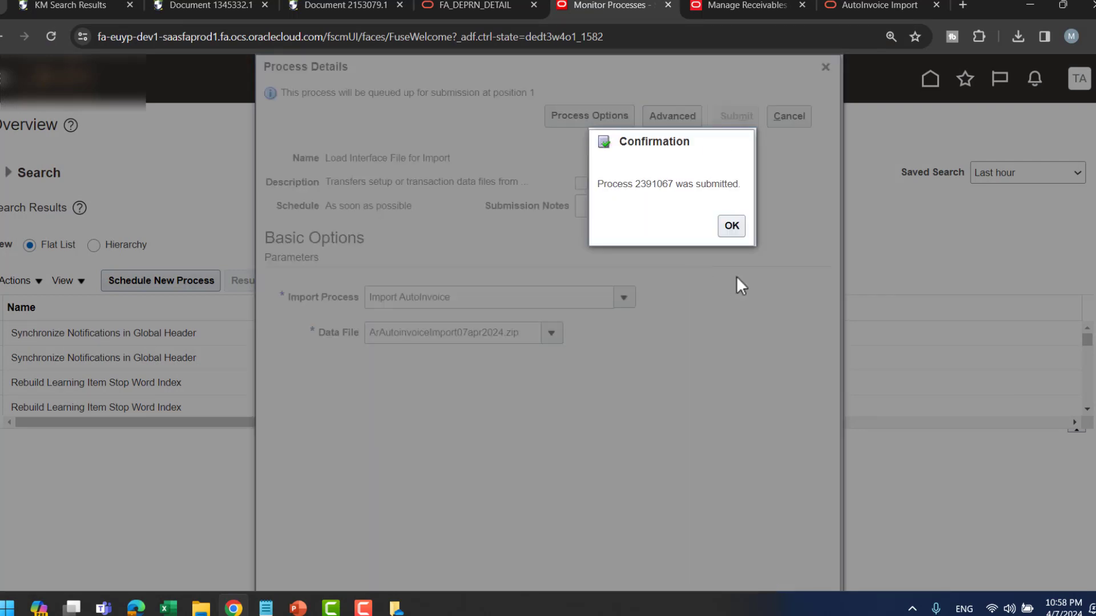
left_click(732, 226)
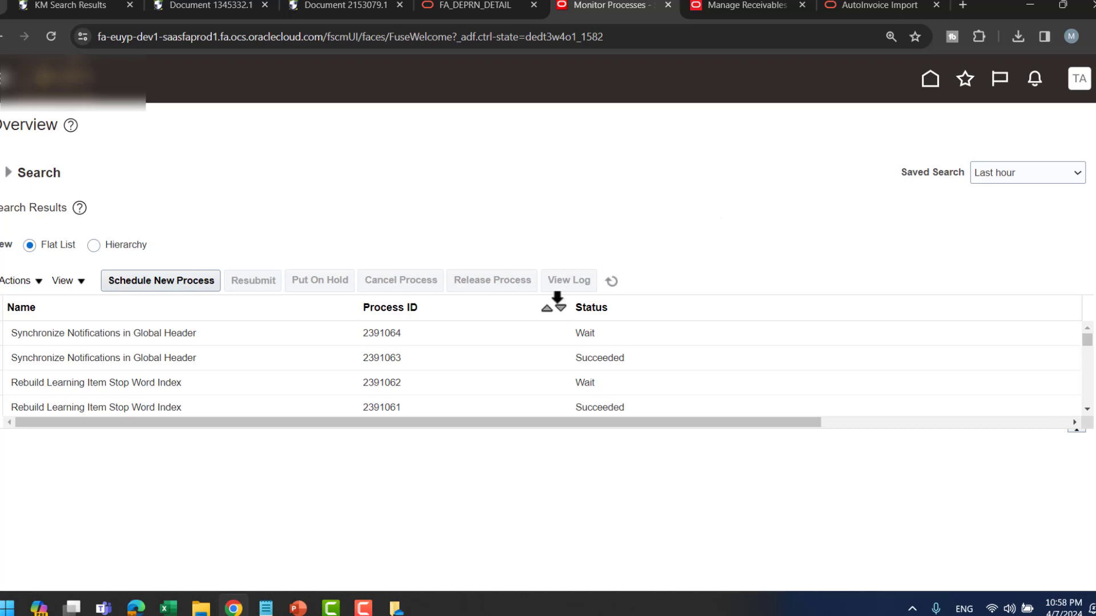
- Refresh until Load Interface File for Import 2391067, Transfer File and Load File to Interface show Succeeded
left_click(612, 282)
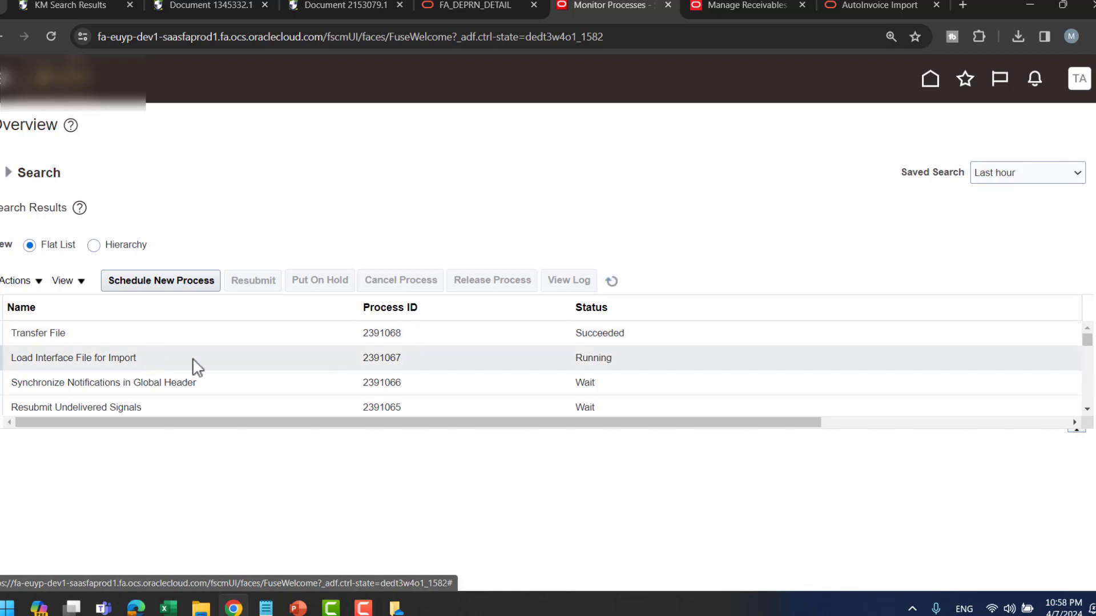
left_click(613, 287)
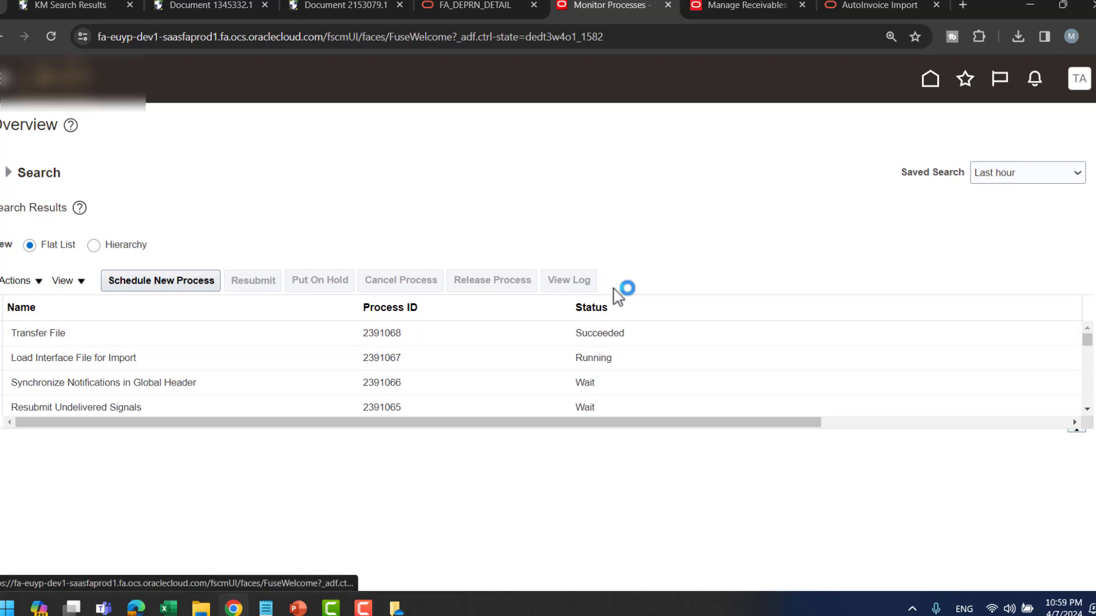
left_click(610, 285)
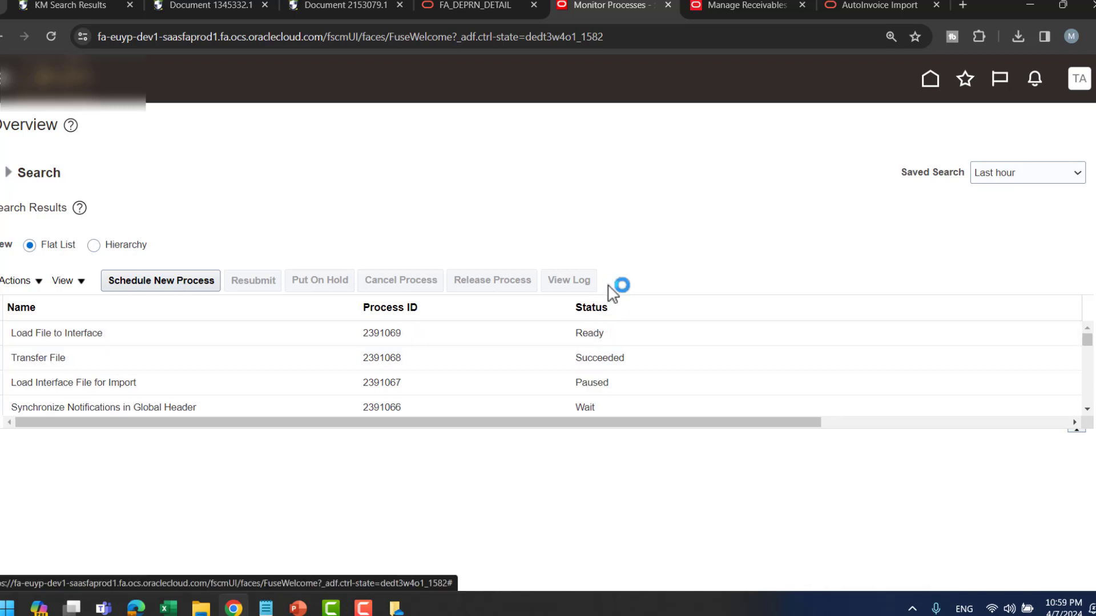
left_click(613, 287)
left_click(610, 286)
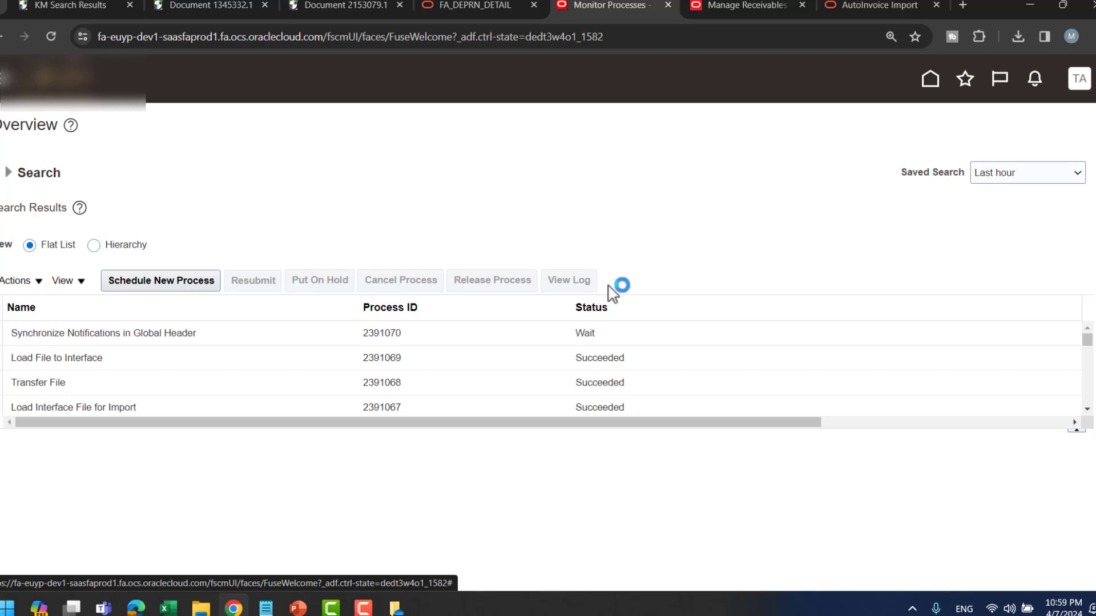
left_click(1088, 410)
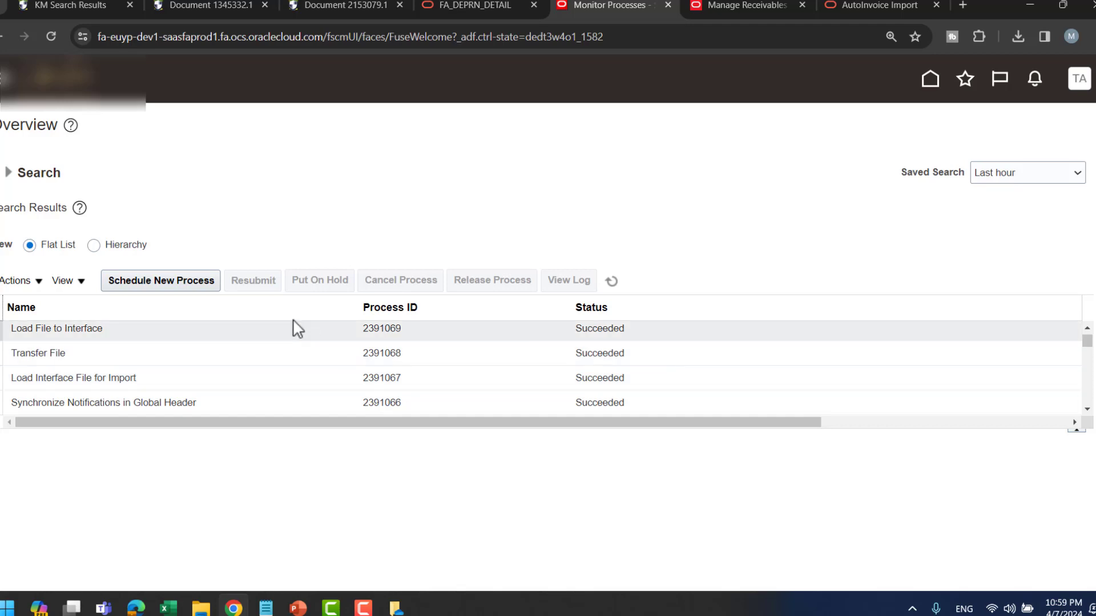
left_click(188, 284)
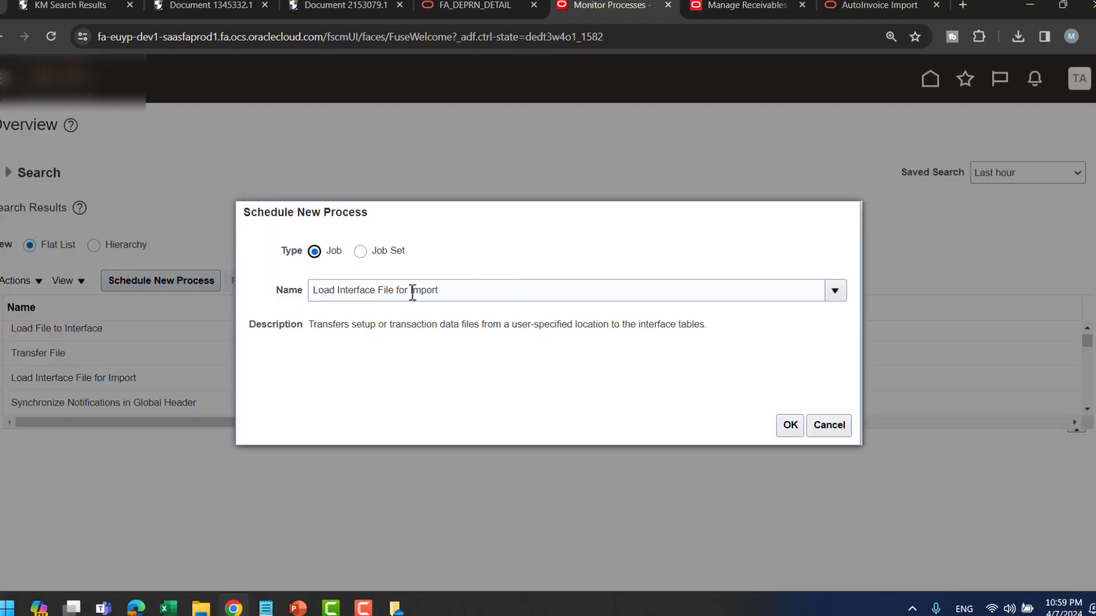
- Choose the Import AutoInvoice job for the new scheduled process
left_click(412, 290)
key("BackSpace")
key("BackSpace")
key("BackSpace")
key("BackSpace")
key("BackSpace")
key("BackSpace")
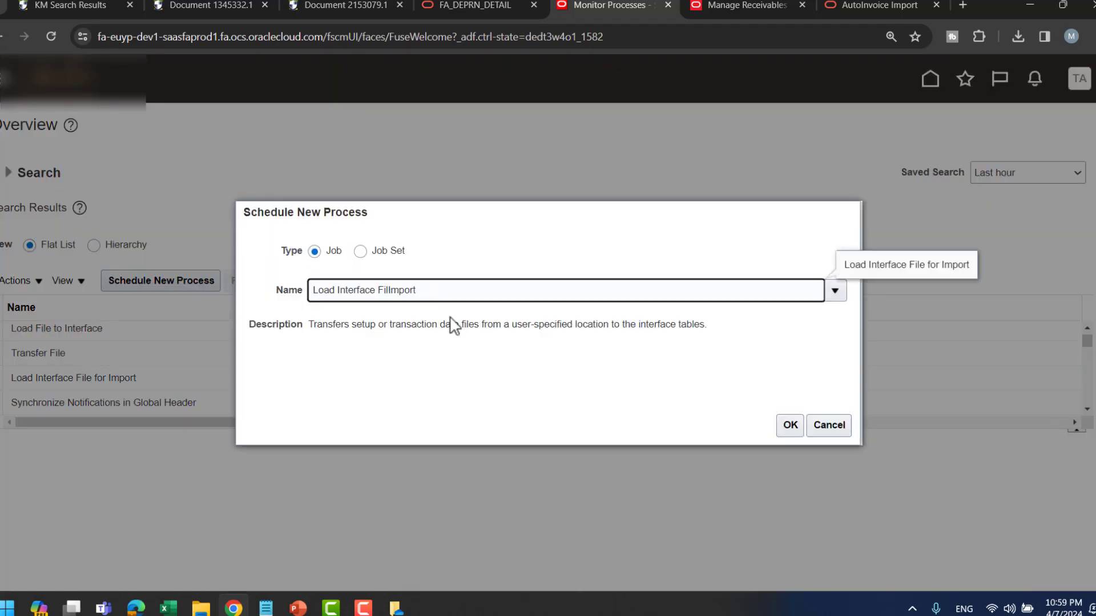
key("BackSpace")
key("BackSpace")
key("BackSpace")
key("BackSpace")
key("BackSpace")
key("BackSpace")
key("BackSpace")
key("BackSpace")
key("BackSpace")
key("BackSpace")
key("BackSpace")
key("BackSpace")
key("BackSpace")
key("BackSpace")
key("BackSpace")
key("BackSpace")
key("BackSpace")
key("BackSpace")
left_click(384, 292)
type("au")
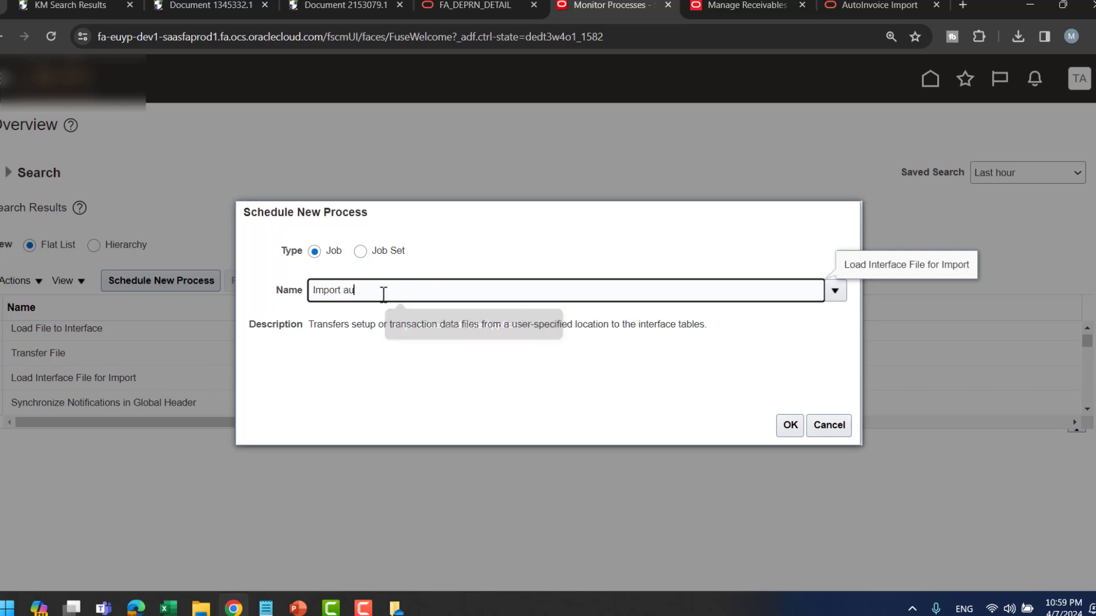
type("to")
key("Tab")
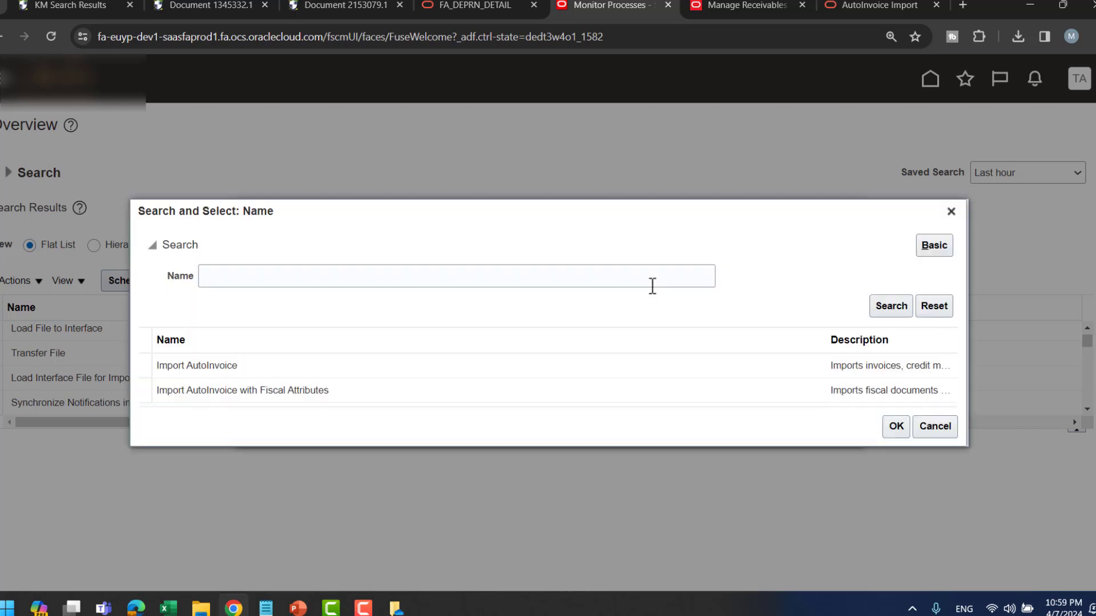
left_click(399, 368)
left_click(907, 428)
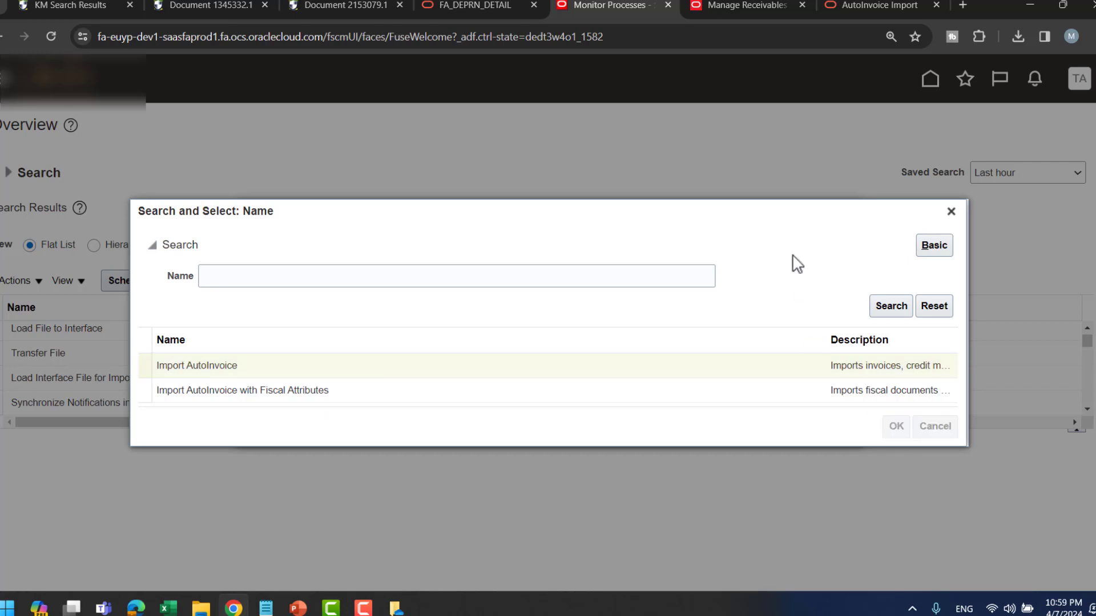
left_click(789, 425)
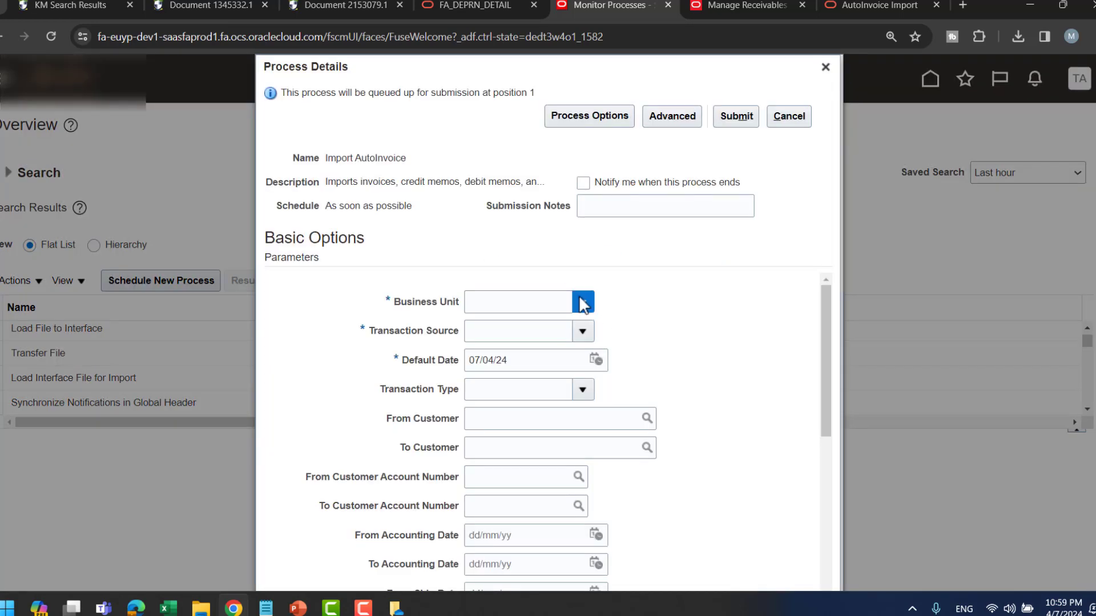
- Set Business Unit to TD and Transaction Source to Imported Source
left_click(583, 302)
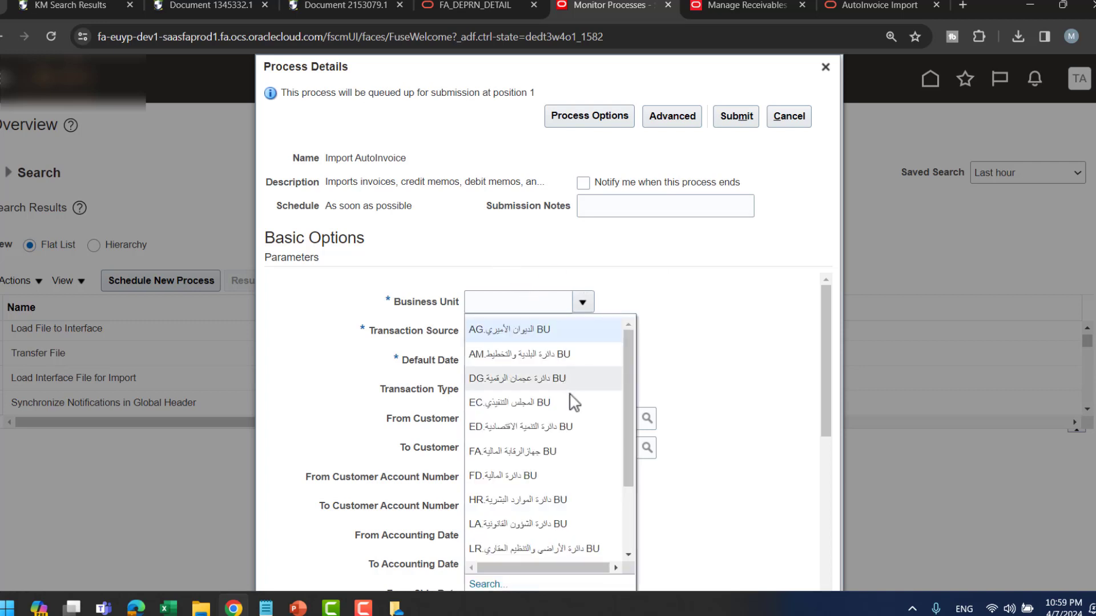
scroll(571, 403, "down", 5)
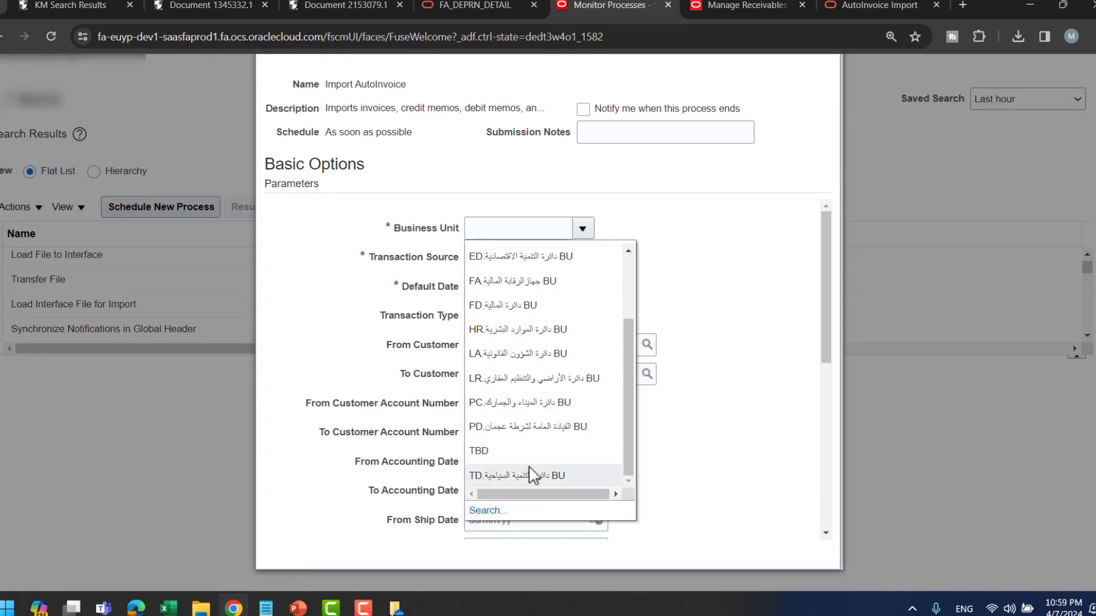
left_click(530, 469)
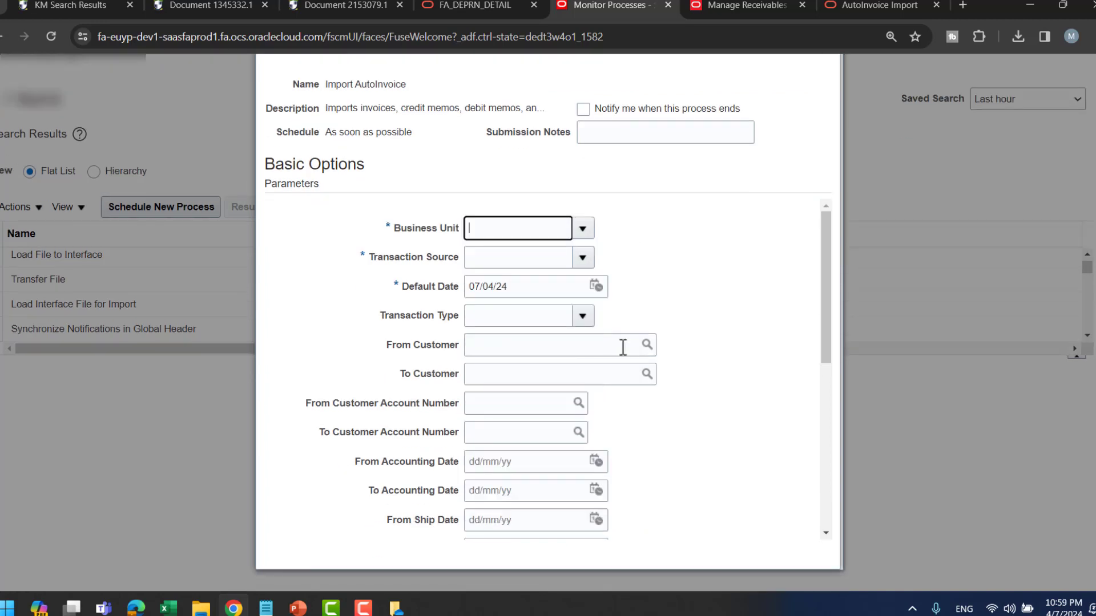
left_click(583, 262)
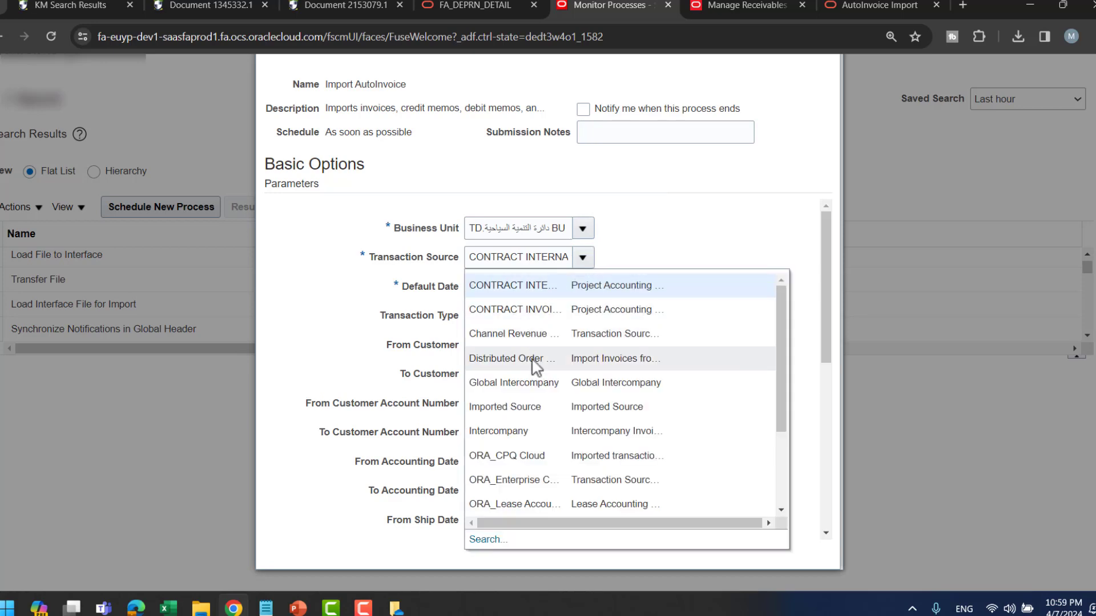
left_click(536, 410)
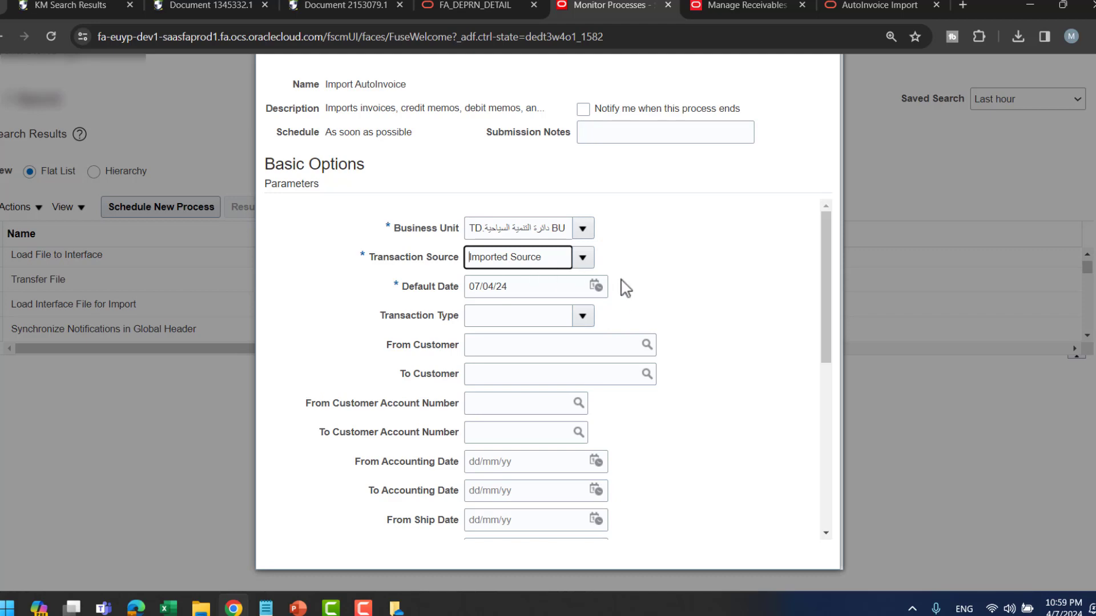
scroll(727, 357, "down", 2)
scroll(722, 345, "up", 3)
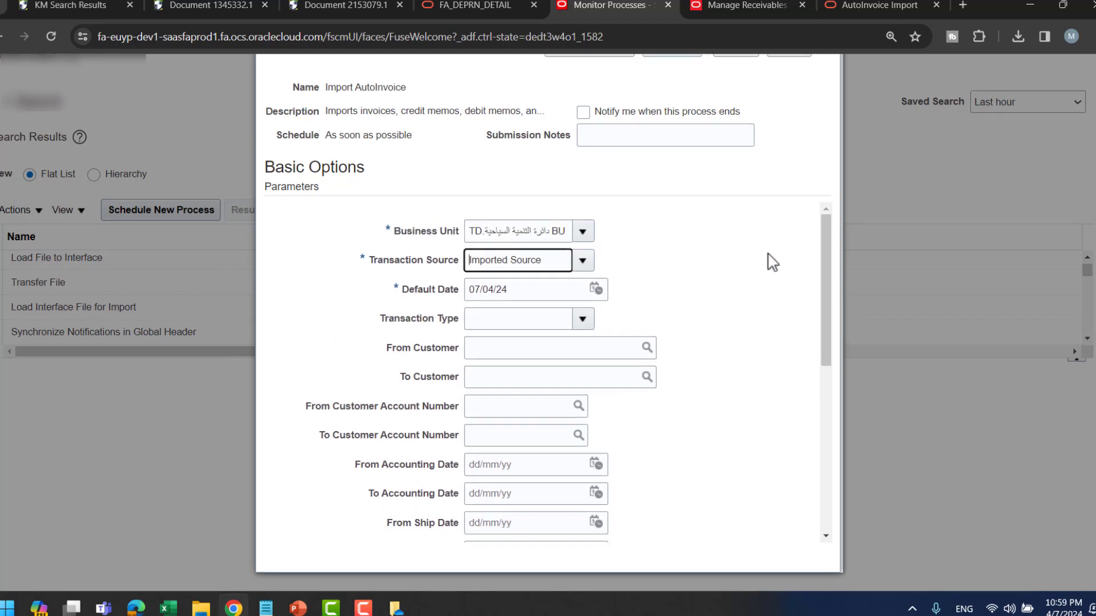
scroll(772, 263, "up", 2)
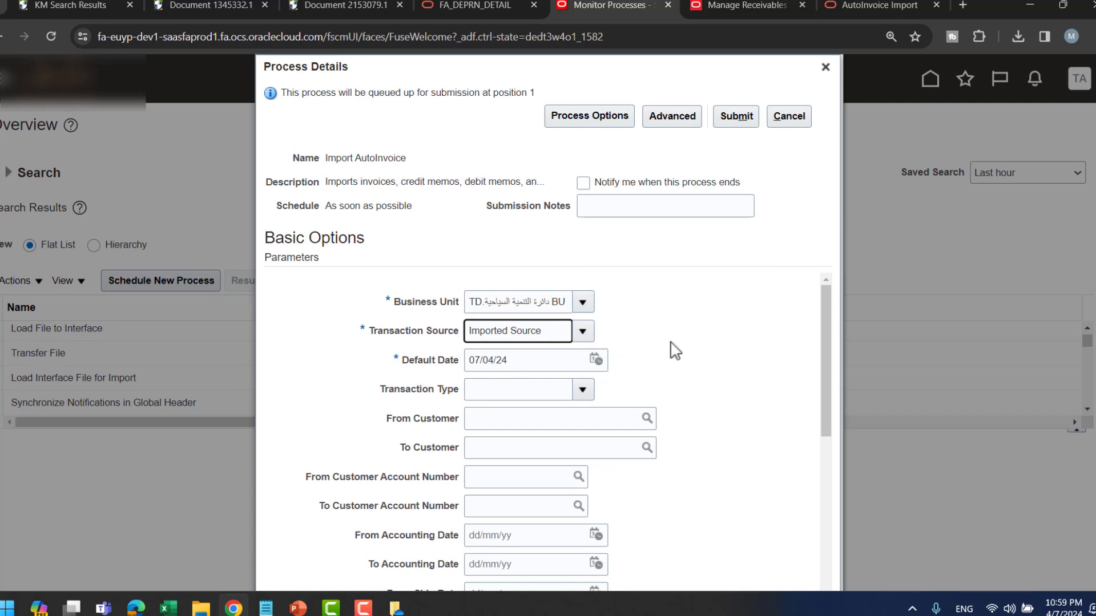
- Submit Import AutoInvoice as process 2391071 and close the process details
left_click(733, 120)
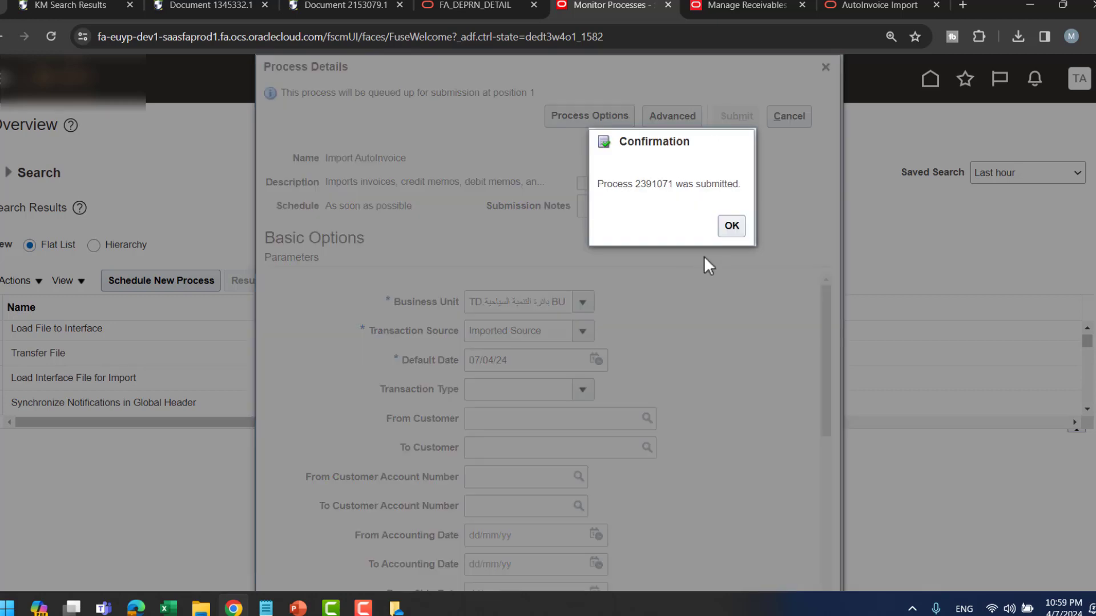
left_click(932, 244)
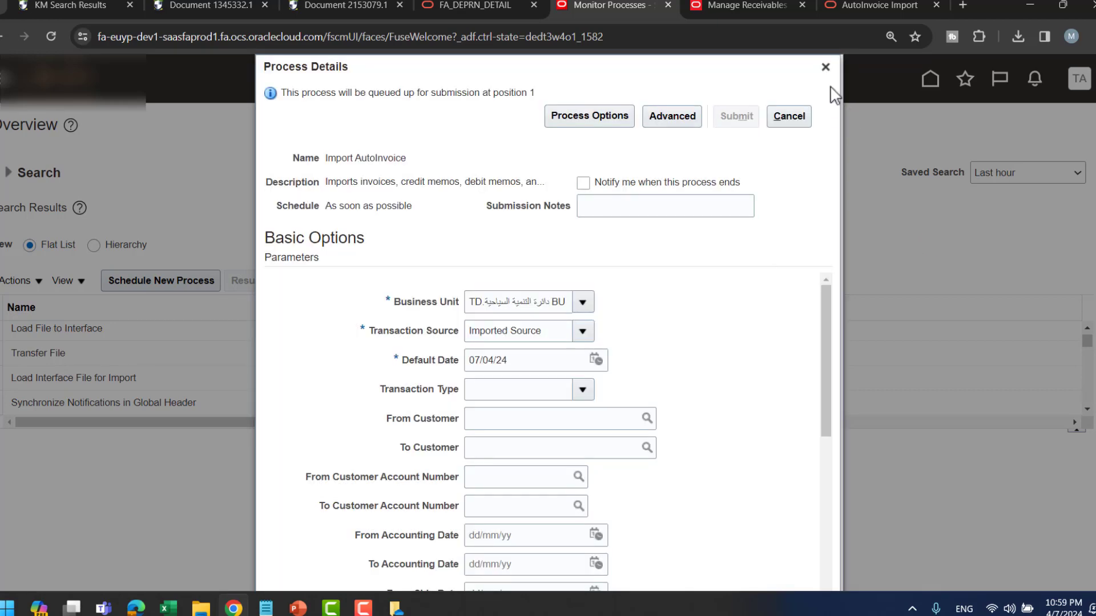
left_click(788, 116)
- Refresh the Scheduled Processes search results to update the job statuses
left_click(612, 282)
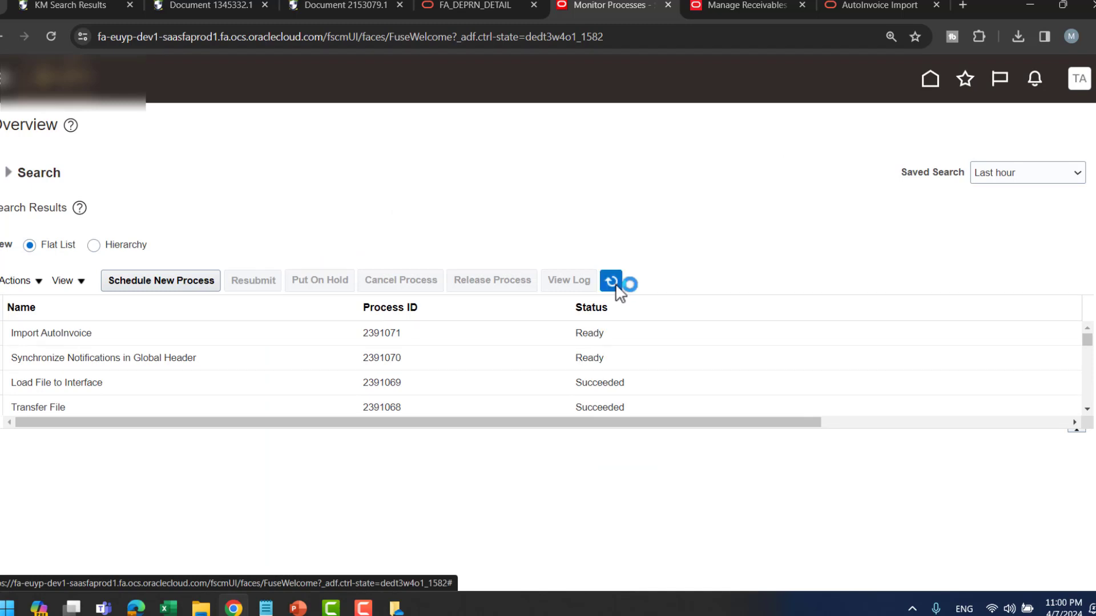
left_click(617, 286)
left_click(617, 285)
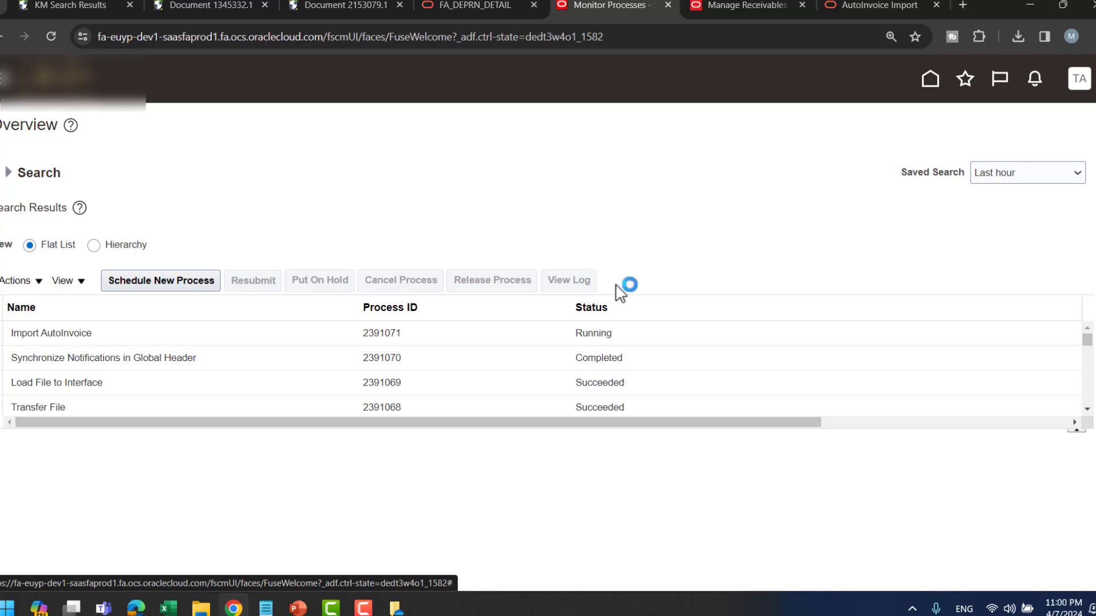
left_click(617, 285)
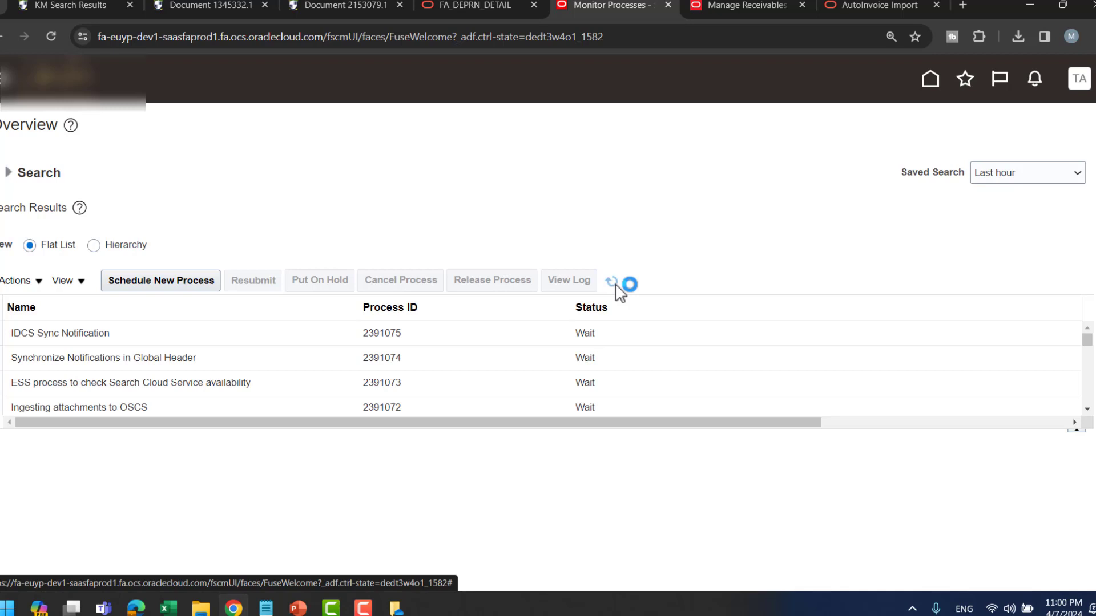
scroll(768, 350, "down", 1)
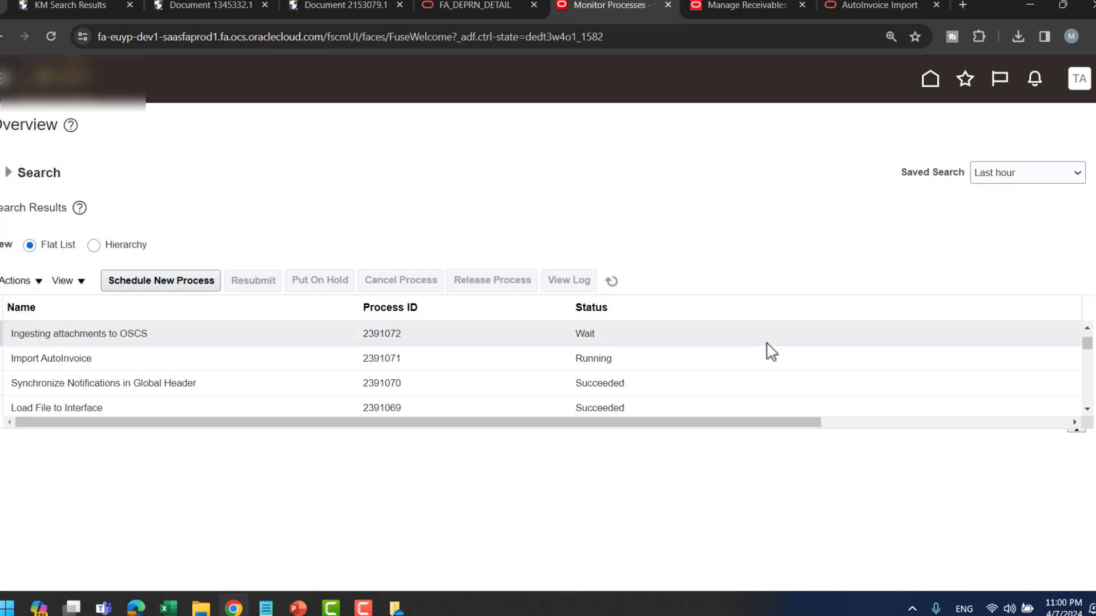
scroll(770, 351, "down", 1)
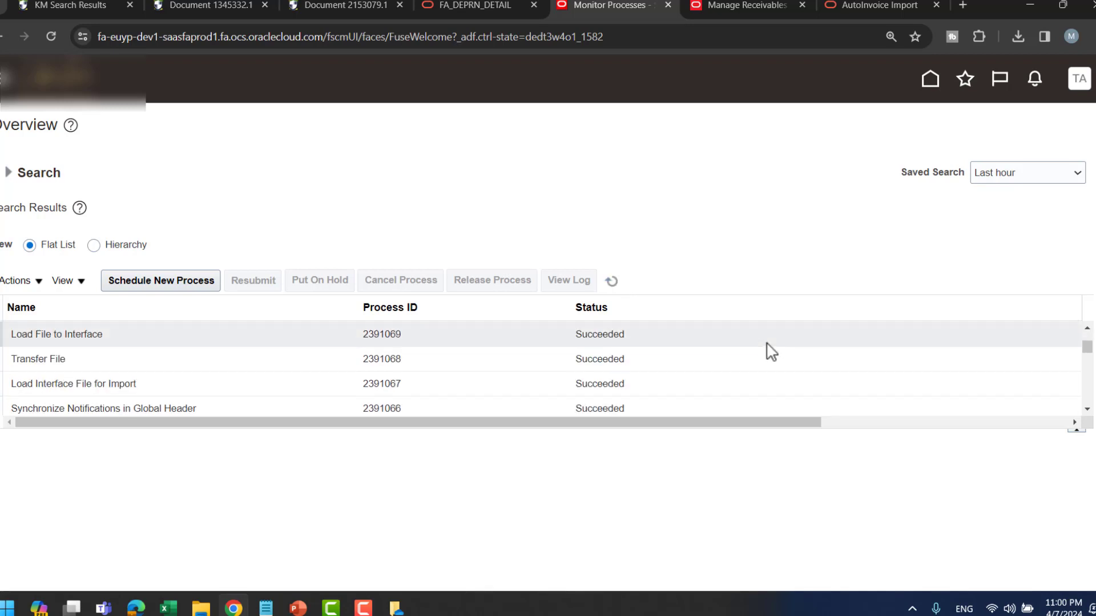
scroll(996, 365, "up", 2)
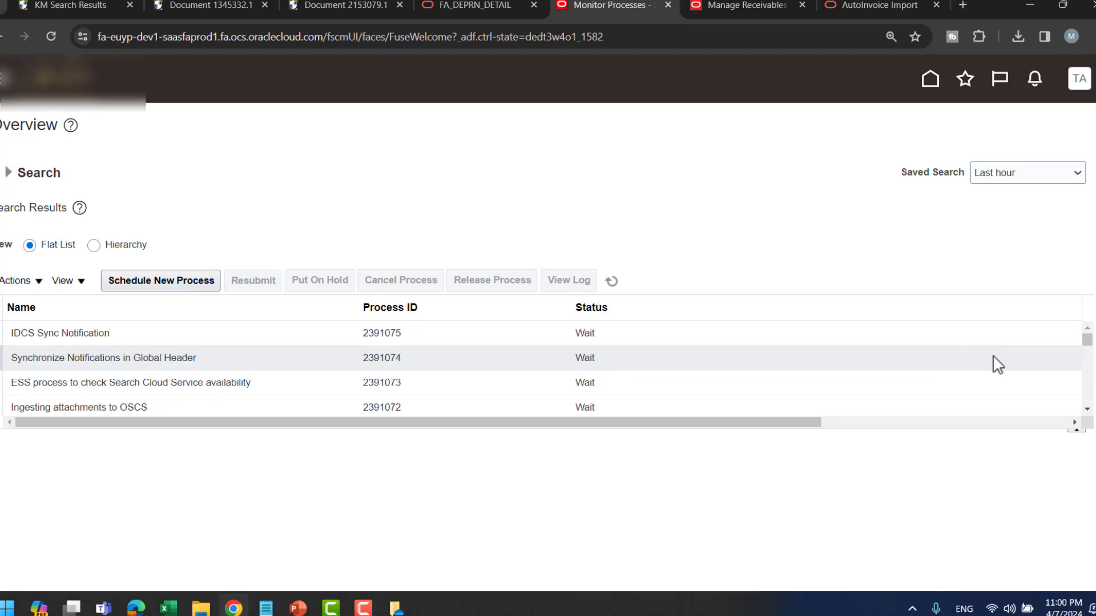
scroll(802, 373, "down", 1)
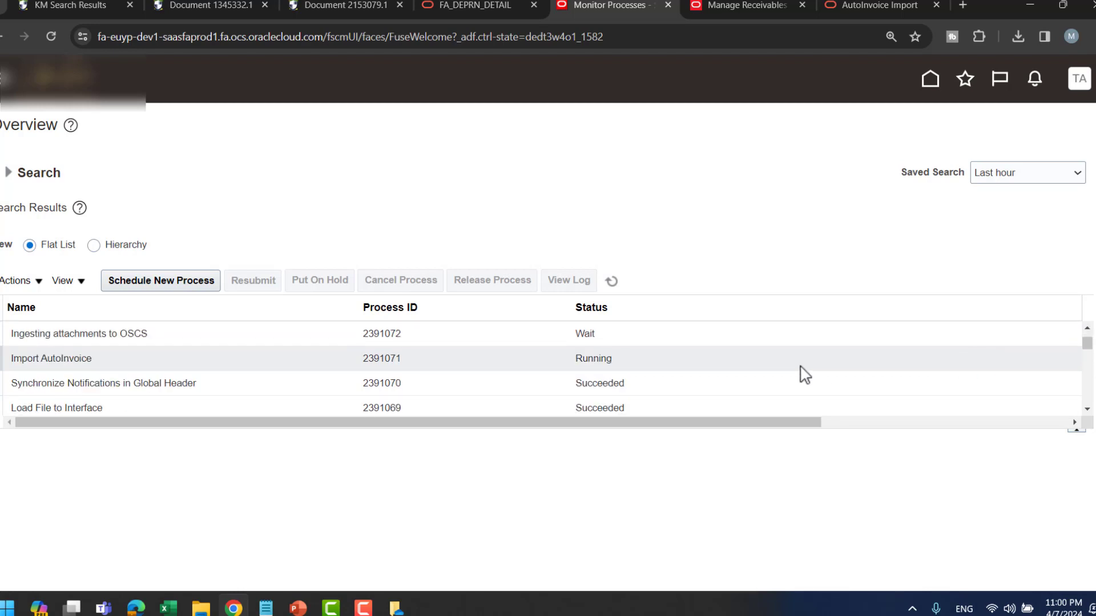
left_click(610, 280)
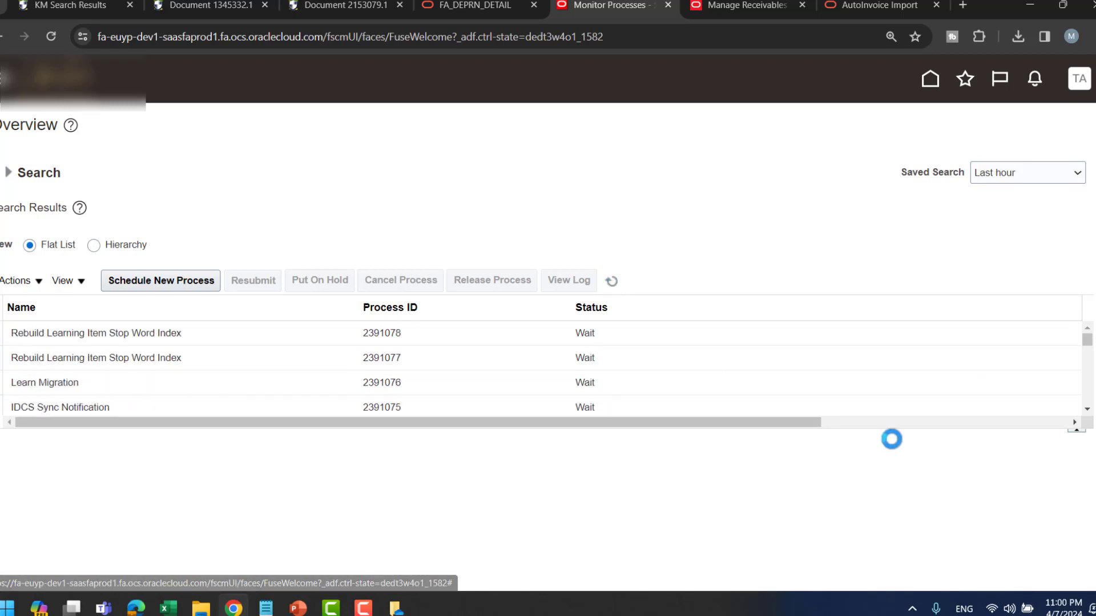
- Enlarge the process table and refresh until Import AutoInvoice 2391071 shows Running
left_click_drag(888, 431, 910, 597)
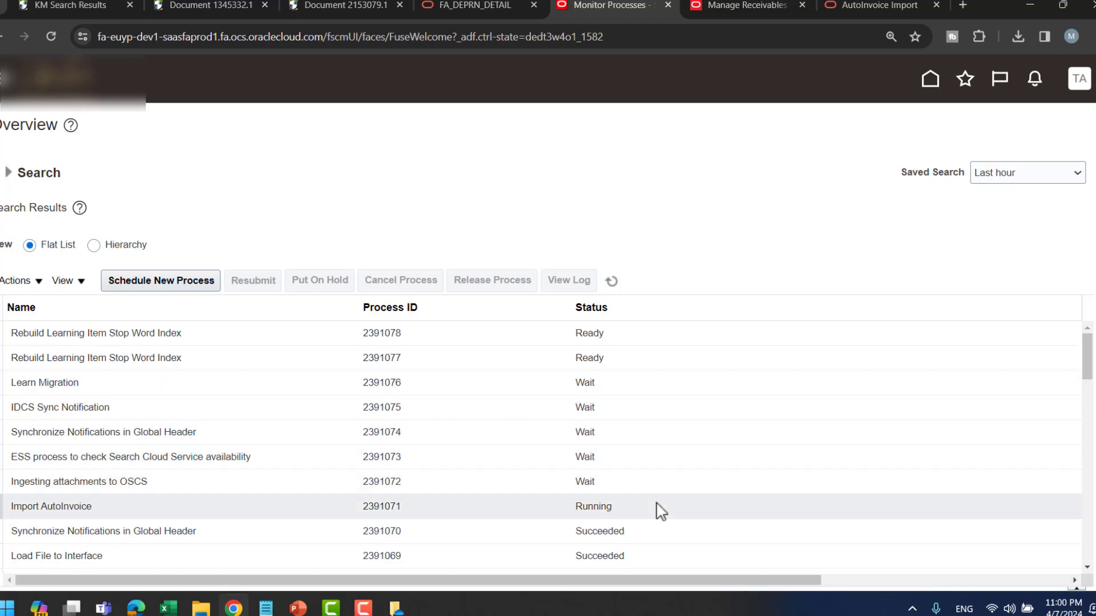
left_click(612, 282)
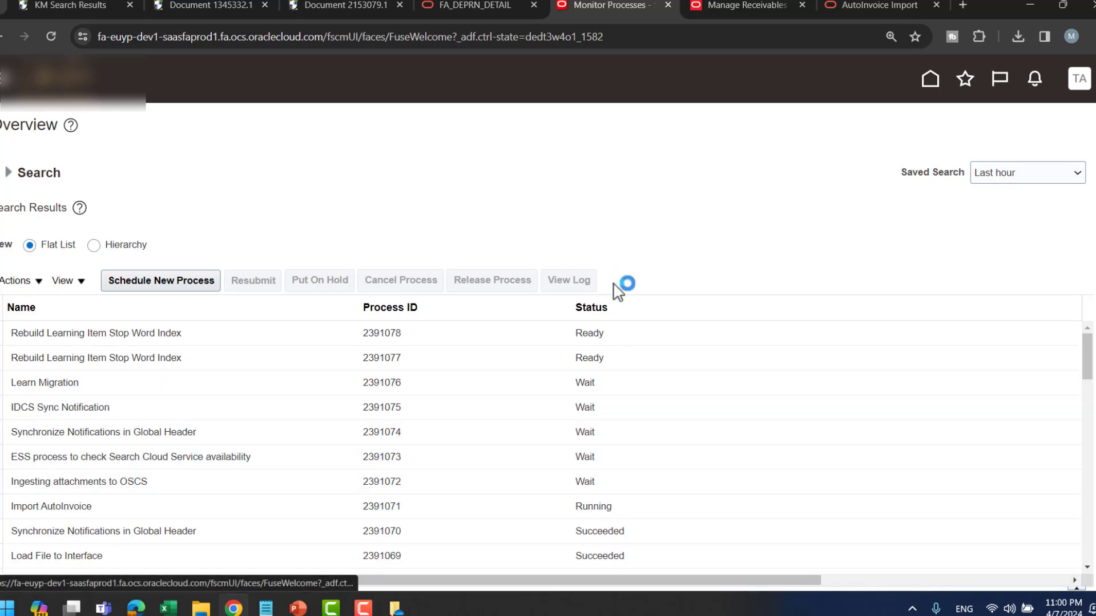
left_click(613, 283)
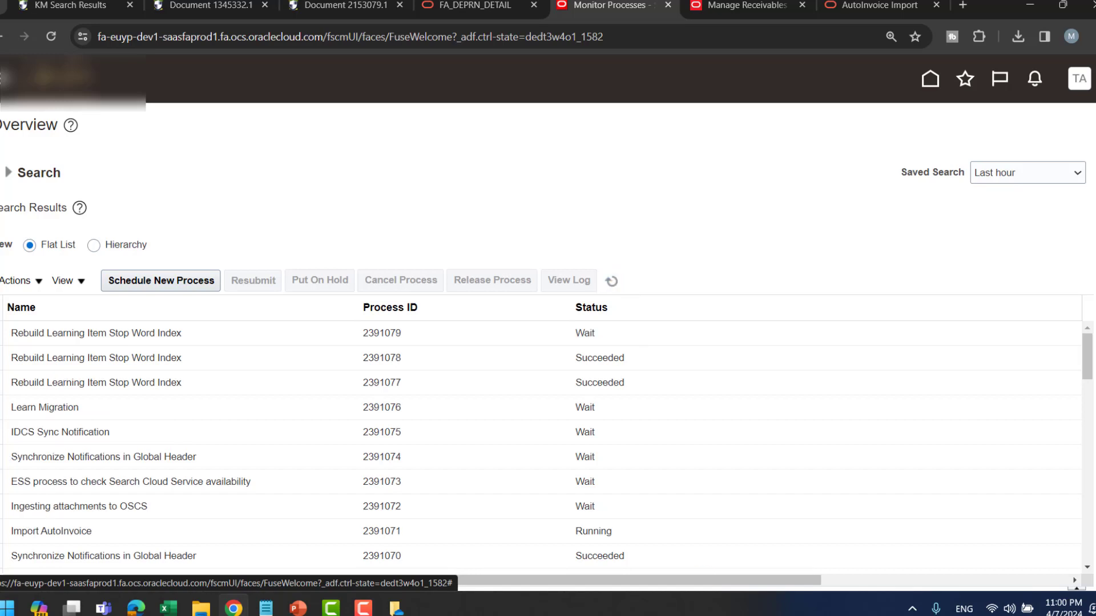
left_click(614, 283)
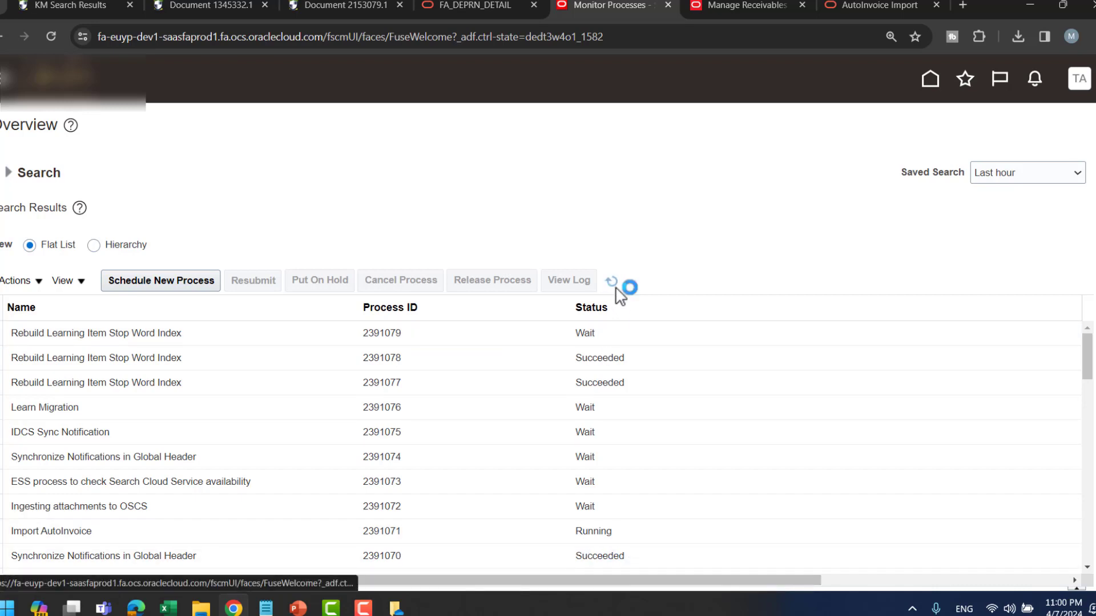
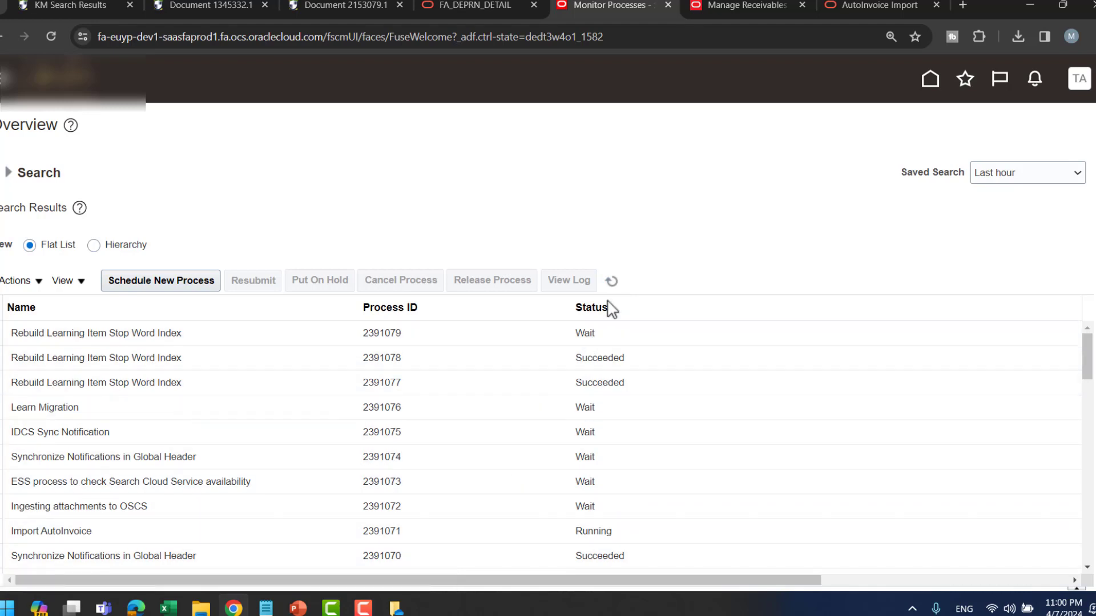
- Refresh the process list and select Import AutoInvoice process 2391071
left_click(612, 283)
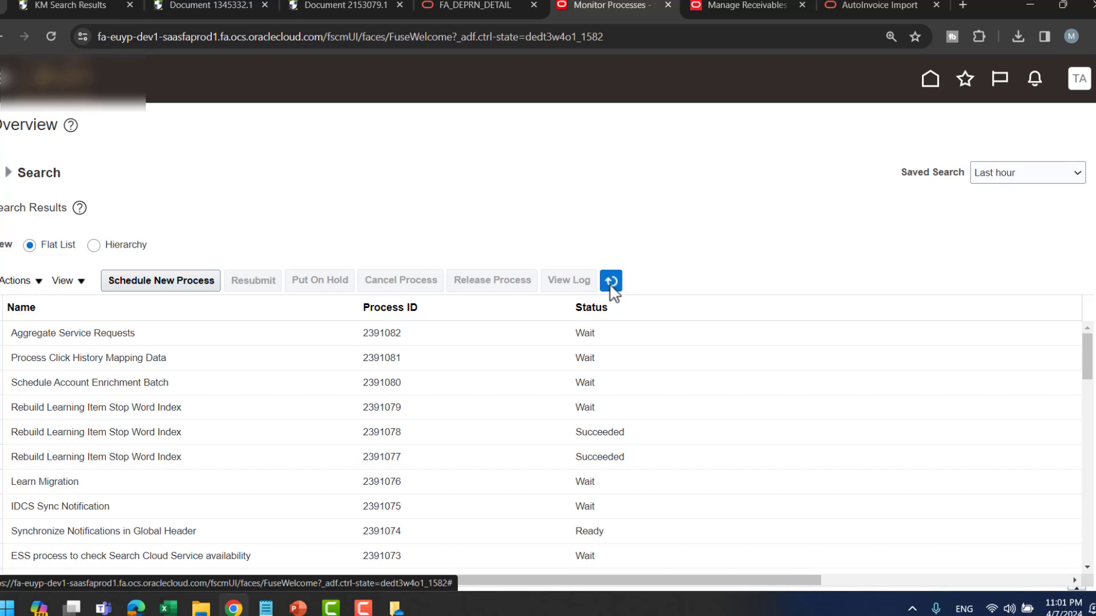
scroll(703, 437, "down", 1)
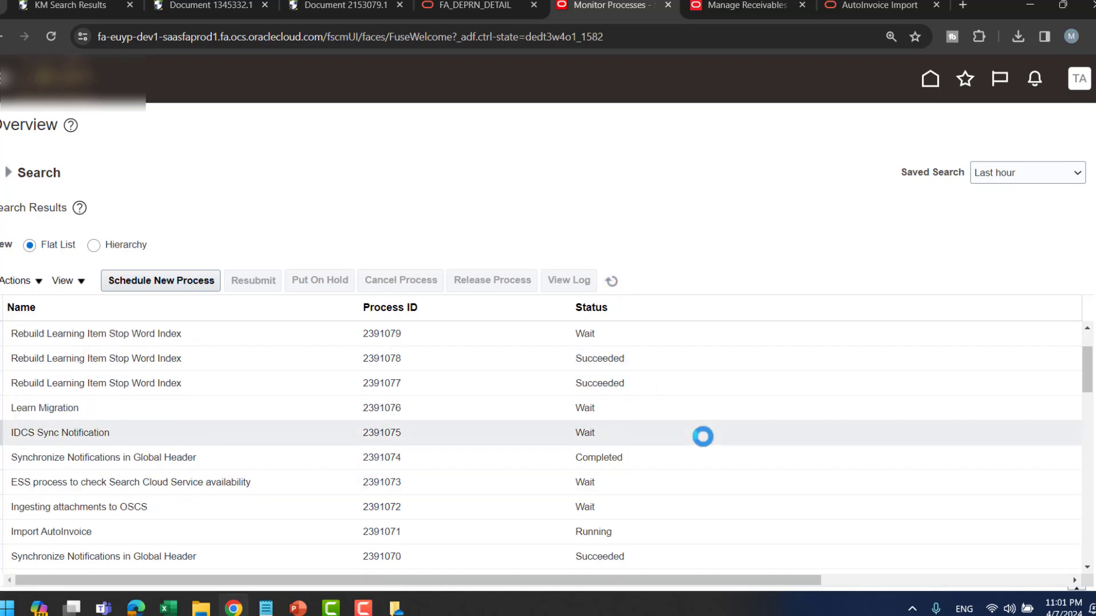
left_click(611, 282)
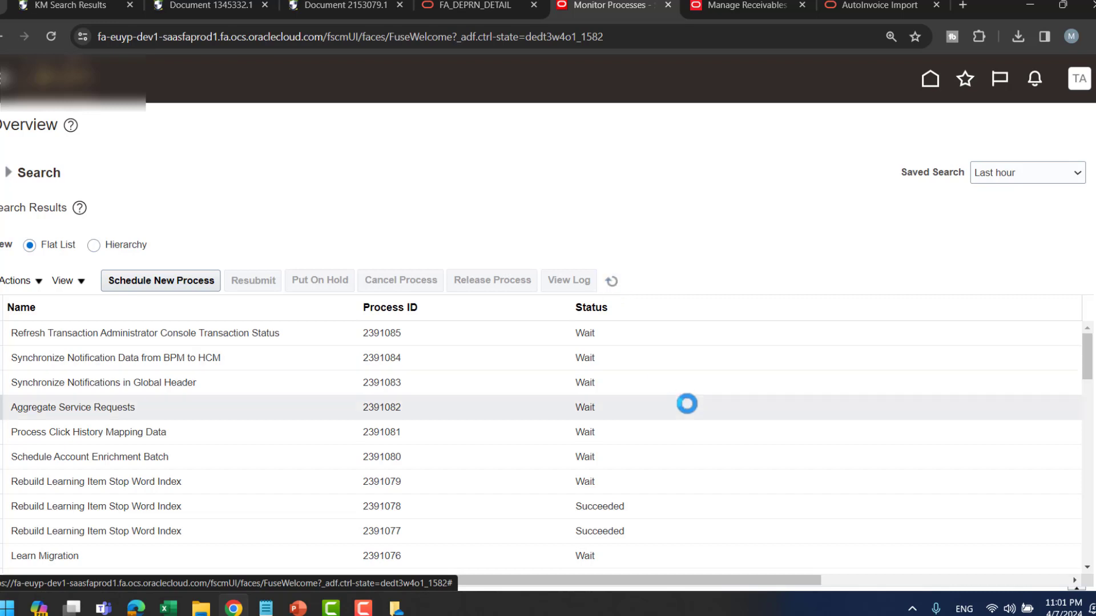
scroll(688, 405, "down", 1)
scroll(692, 412, "down", 1)
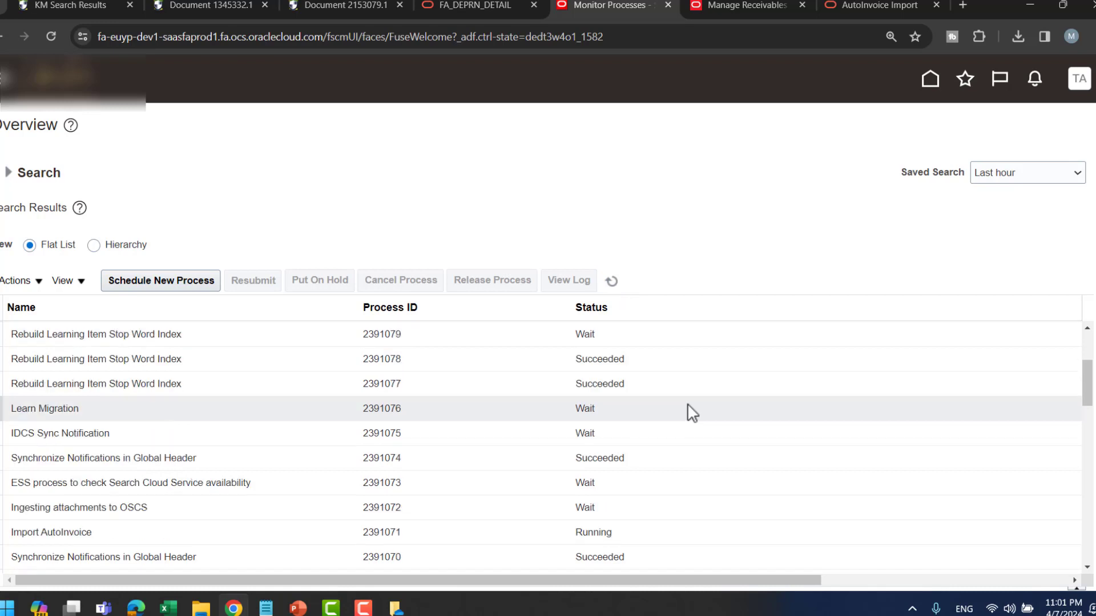
left_click(615, 532)
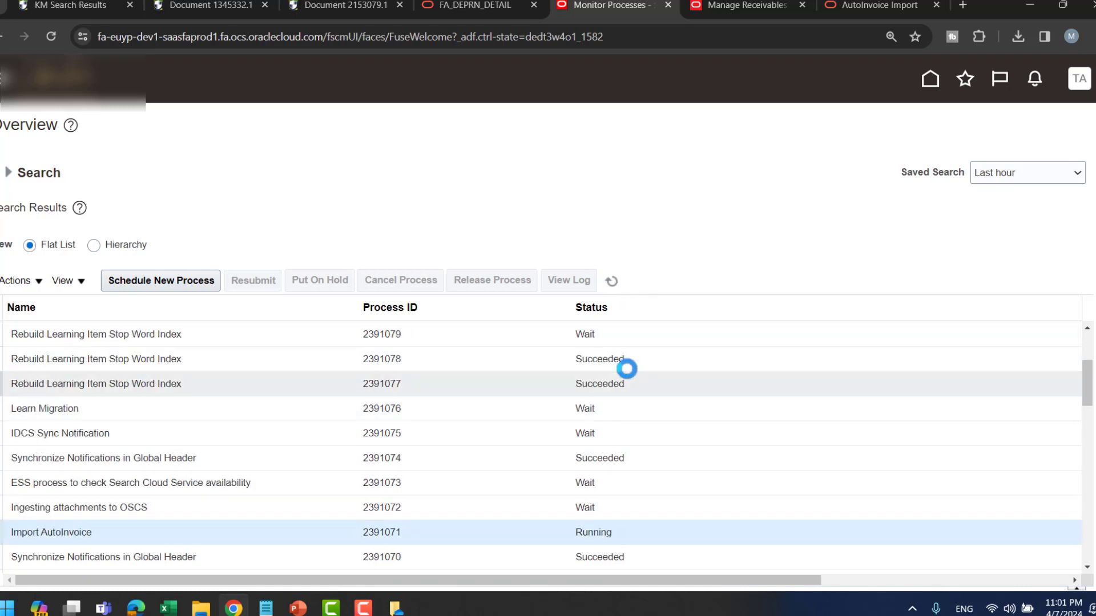
left_click(616, 282)
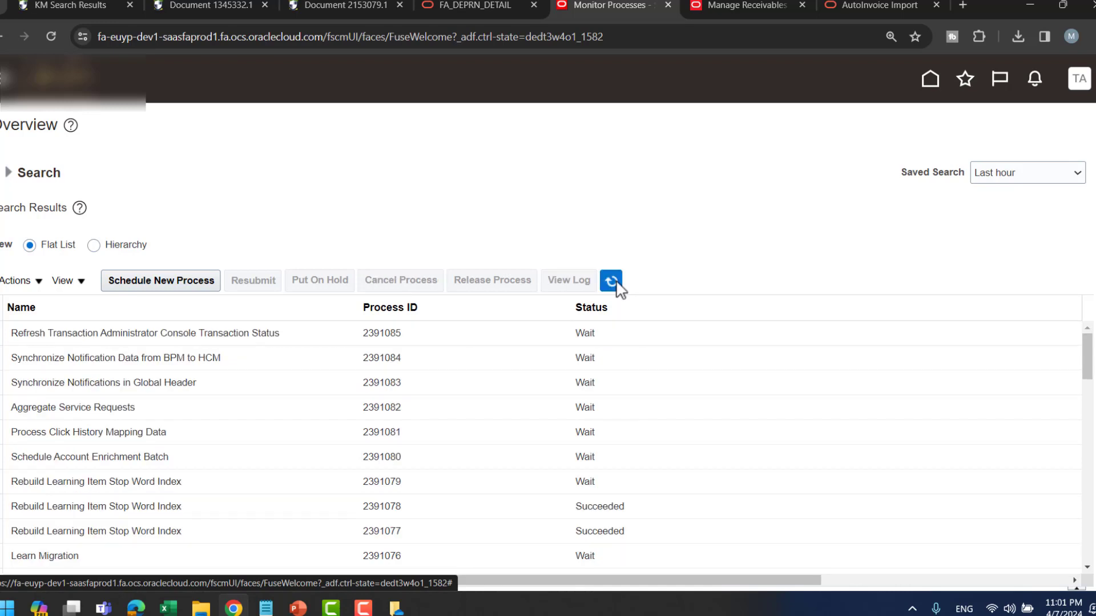
- Keep refreshing until Import AutoInvoice and Execution Report 2391086 both show Succeeded
left_click(612, 281)
left_click(612, 281)
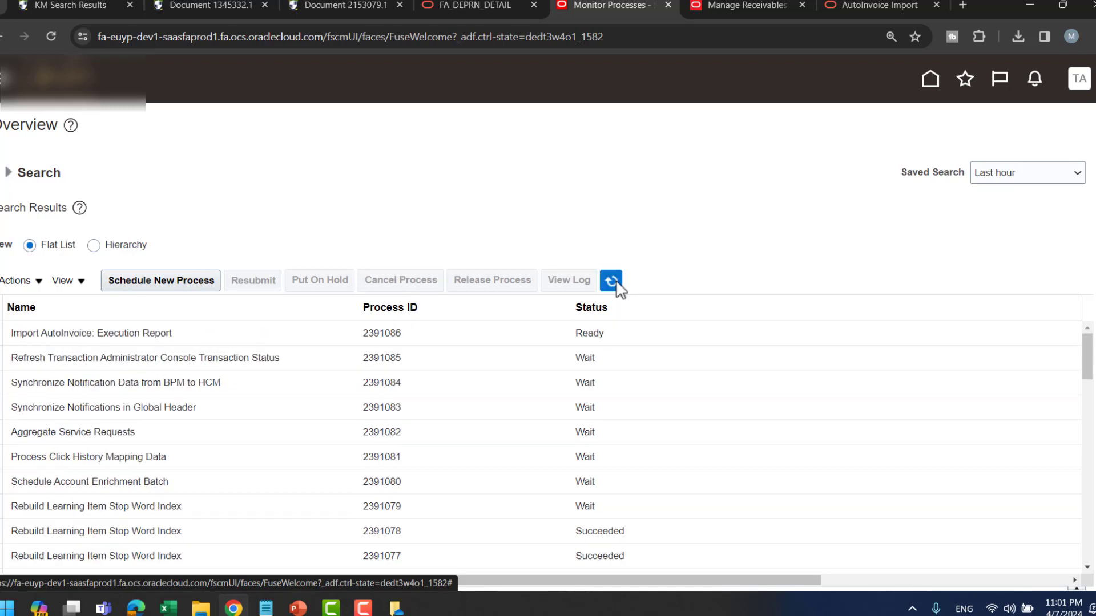
left_click(611, 281)
left_click(611, 281)
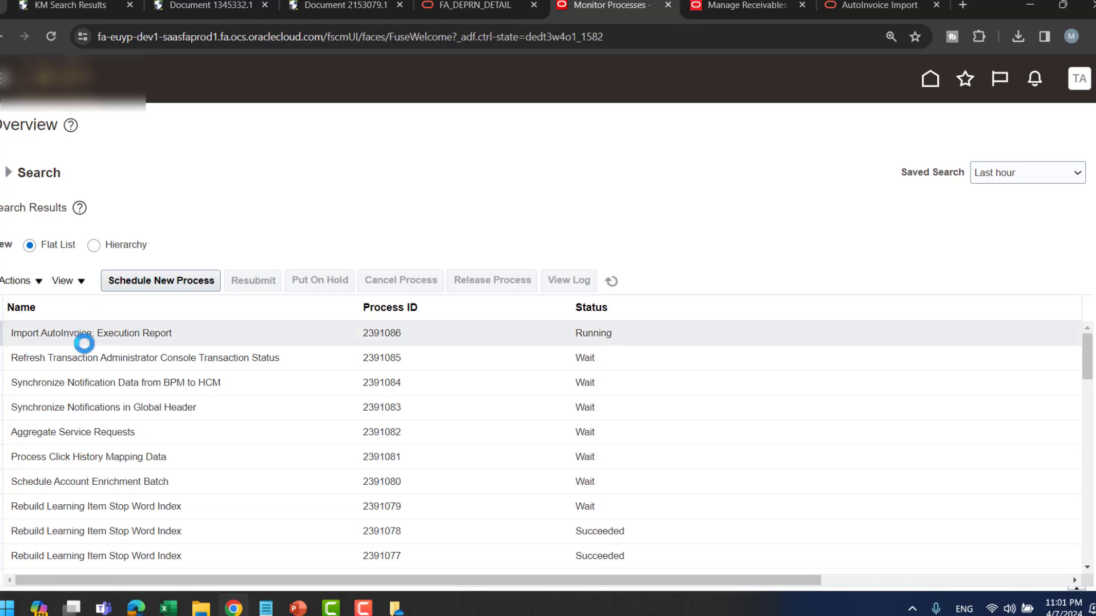
left_click(613, 283)
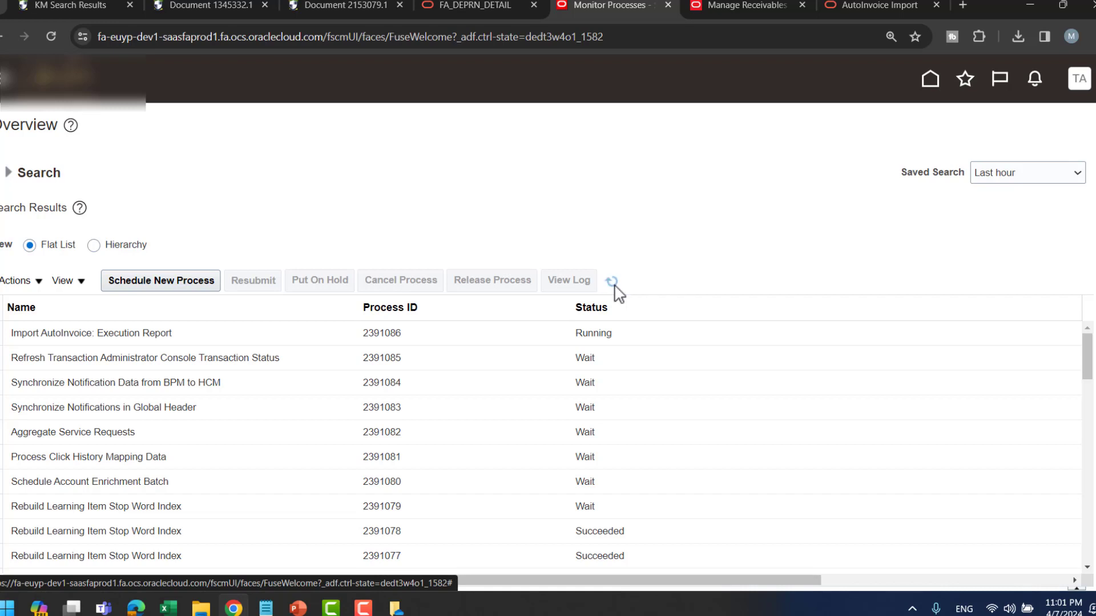
left_click(613, 282)
left_click(614, 283)
- Select the Execution Report 2391086 row and the Import AutoInvoice 2391071 row
left_click(633, 338)
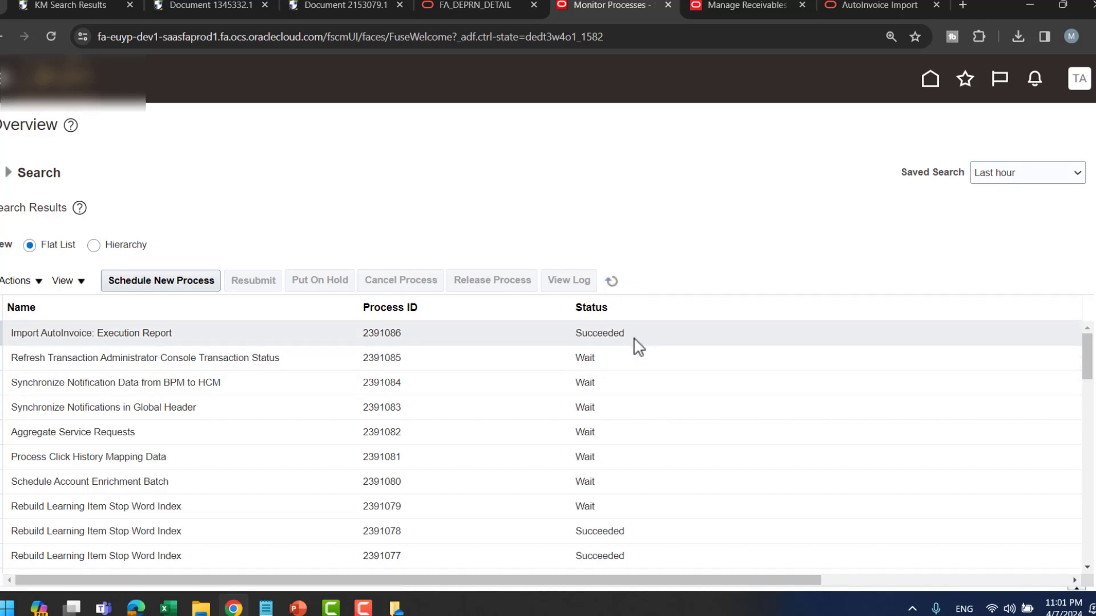
scroll(708, 456, "down", 3)
scroll(571, 485, "down", 2)
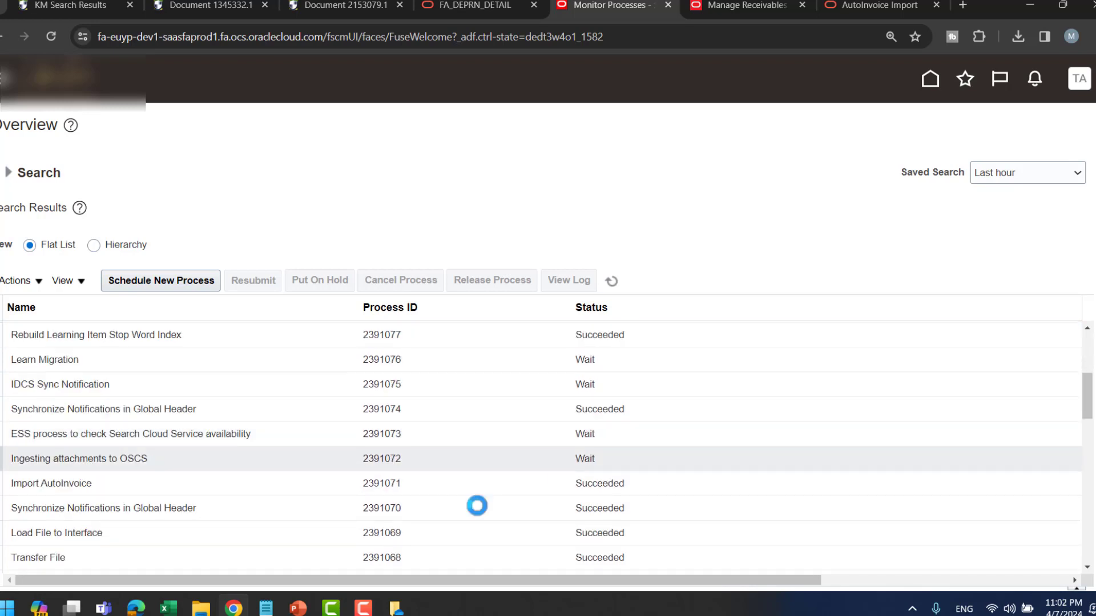
left_click(318, 484)
scroll(664, 407, "up", 5)
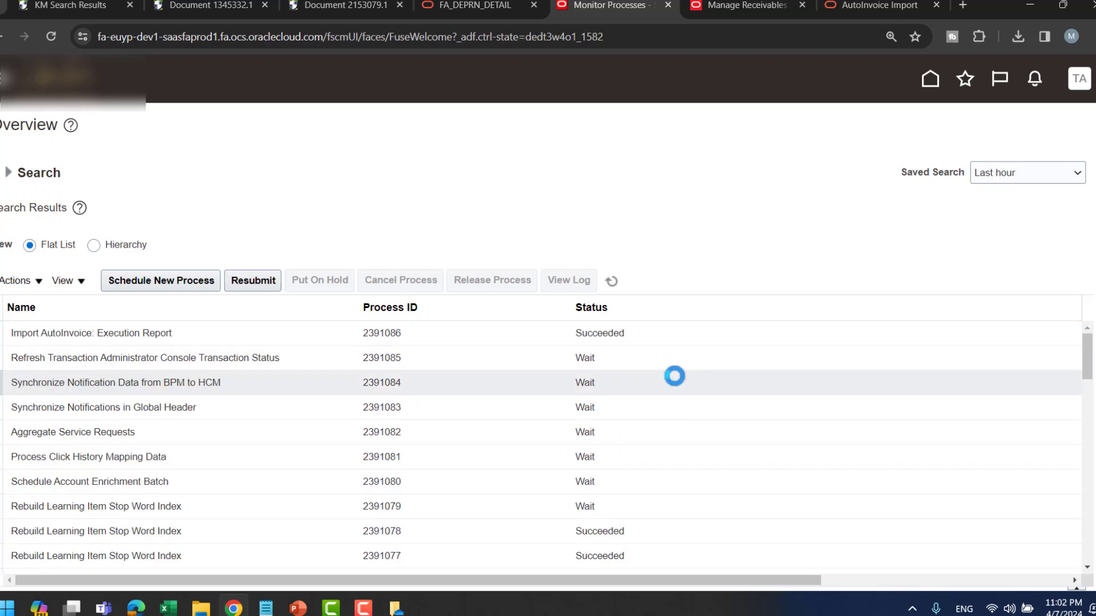
- Download Execution Report 2391086's PDF output and save it as outputDocument in Downloads
left_click(617, 332)
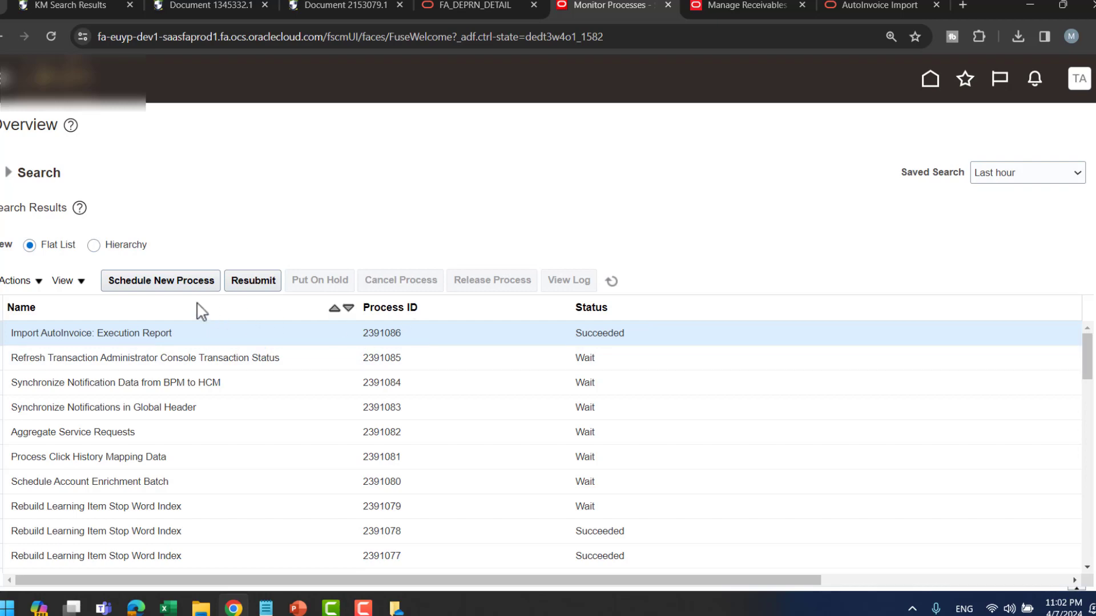
scroll(548, 322, "down", 3)
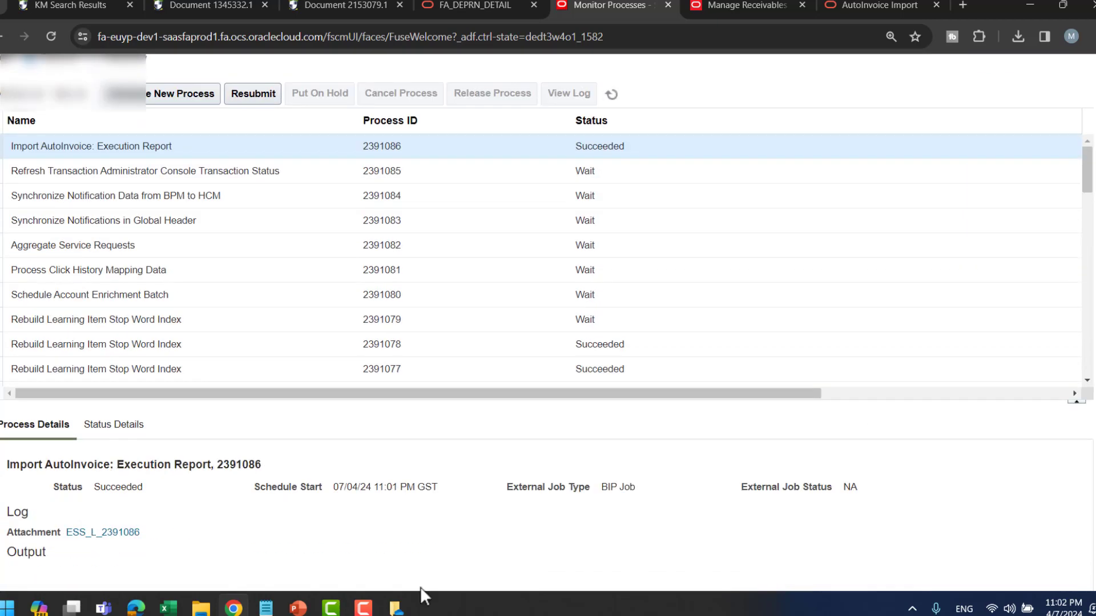
scroll(245, 543, "down", 4)
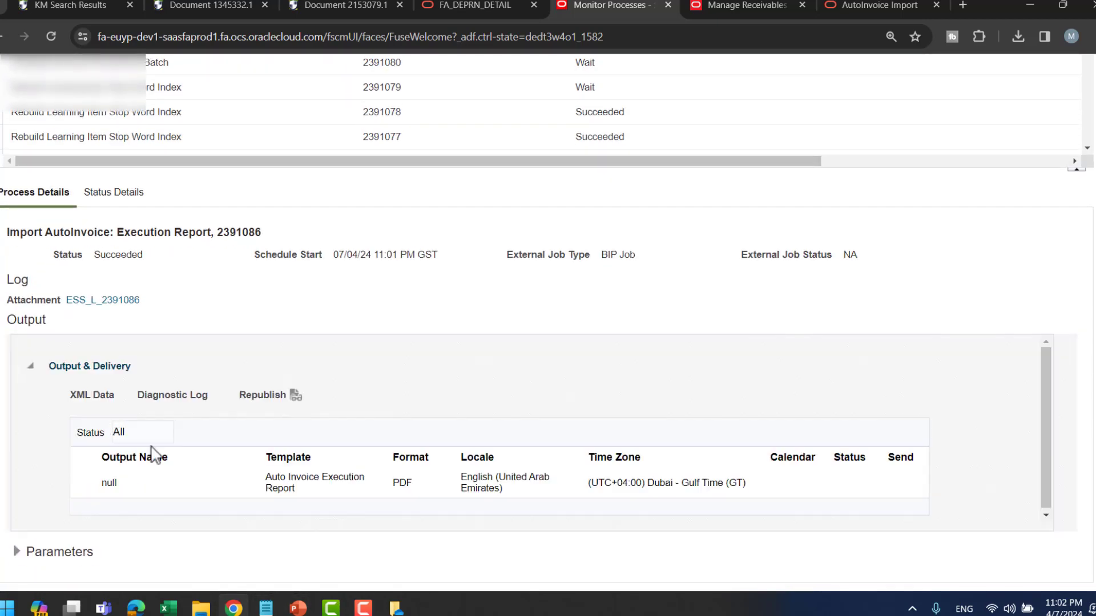
left_click(110, 483)
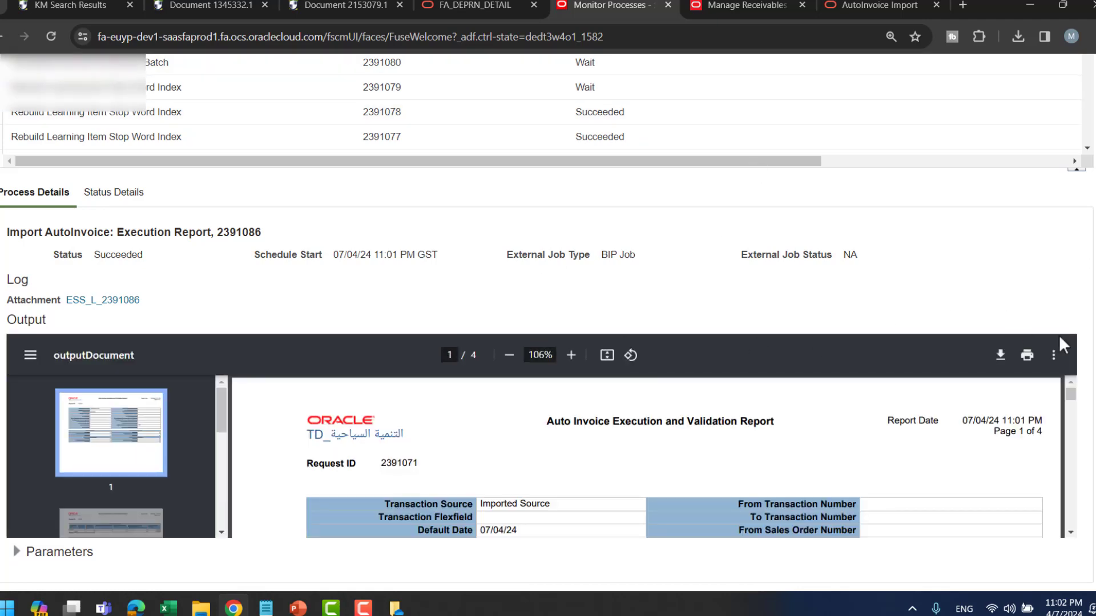
left_click(1000, 355)
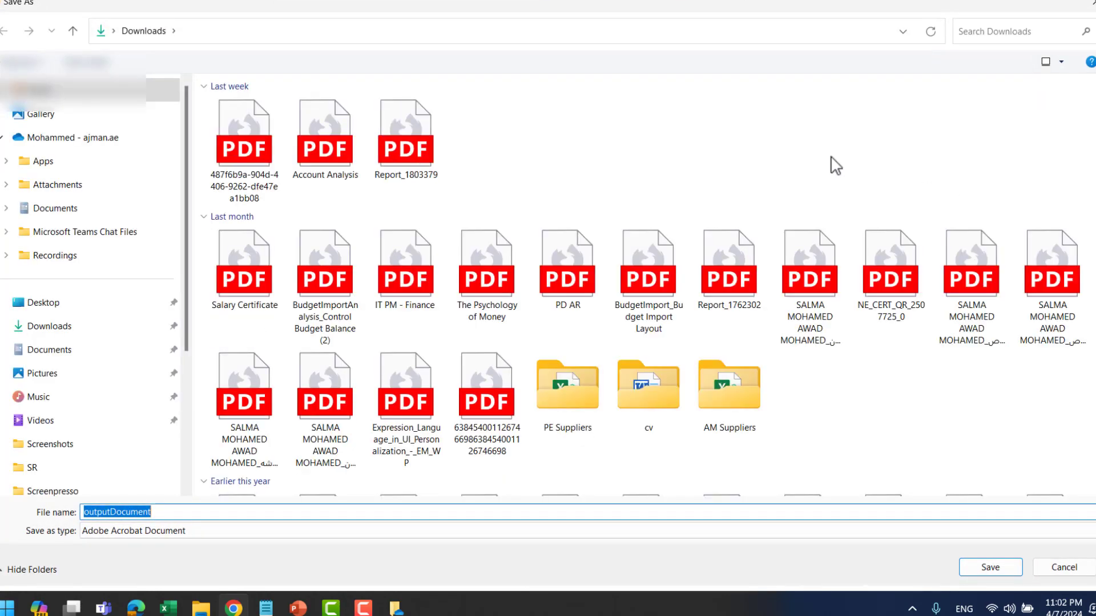
left_click(991, 569)
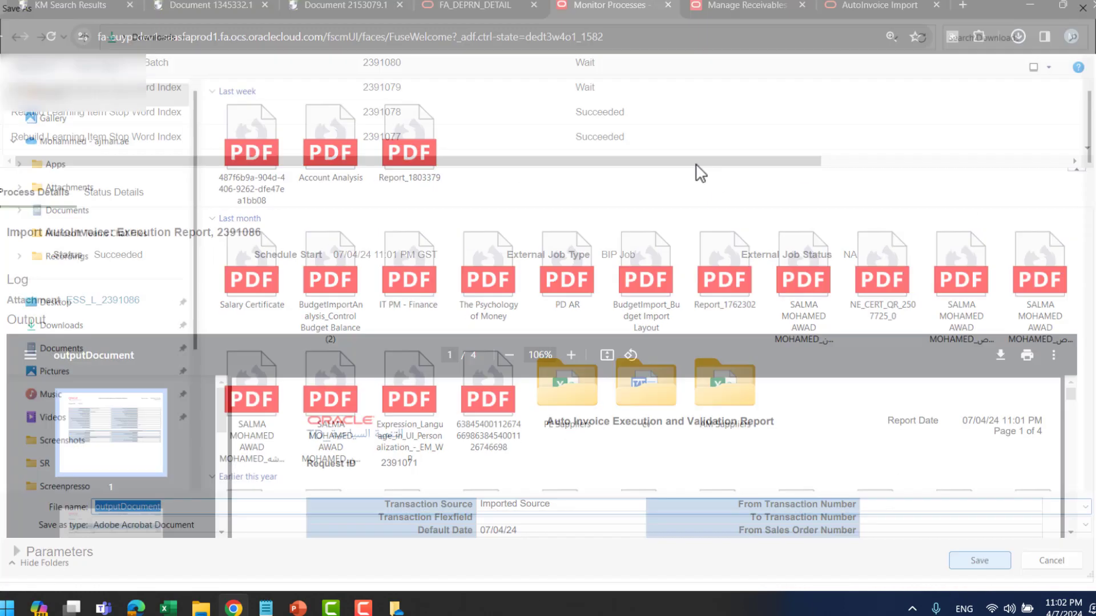
- Read outputDocument.pdf (2 of 5 lines processed, 3 rejected), then return to Monitor Processes
left_click(862, 80)
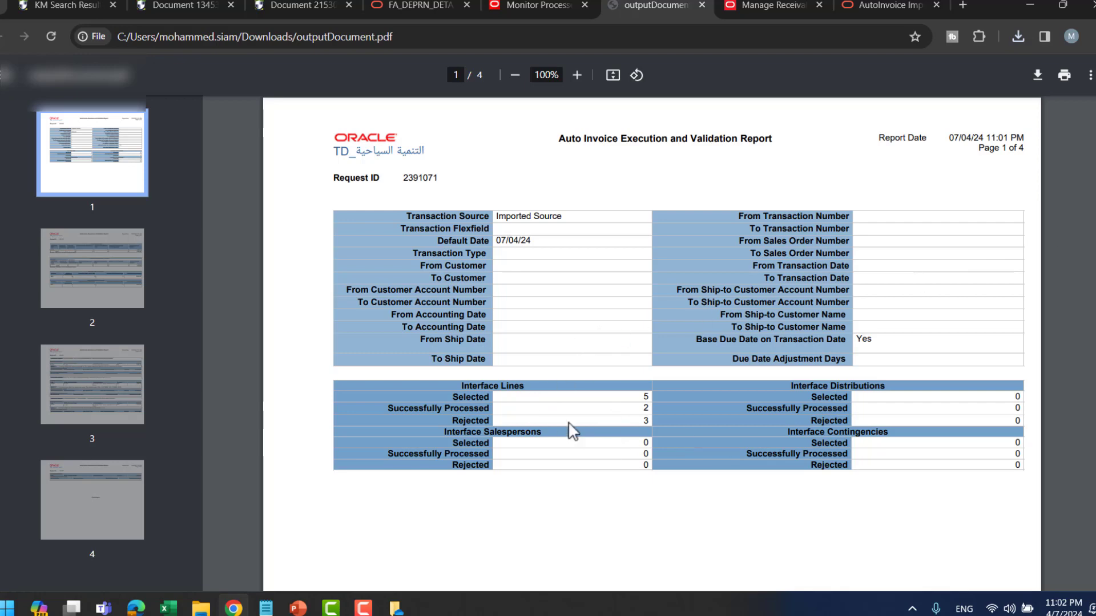
scroll(816, 399, "down", 9)
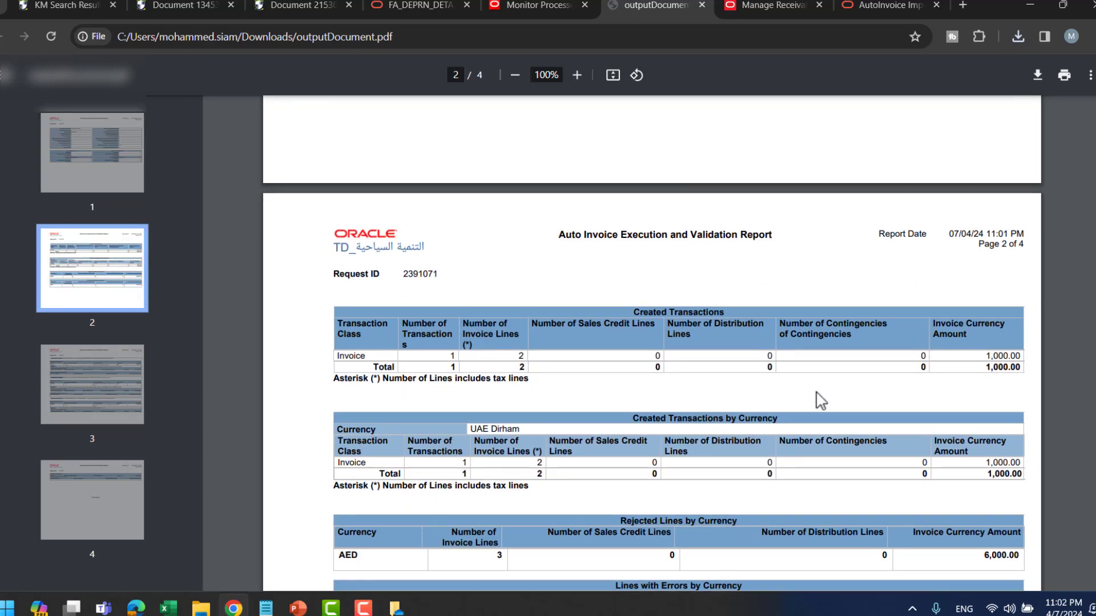
scroll(624, 407, "down", 12)
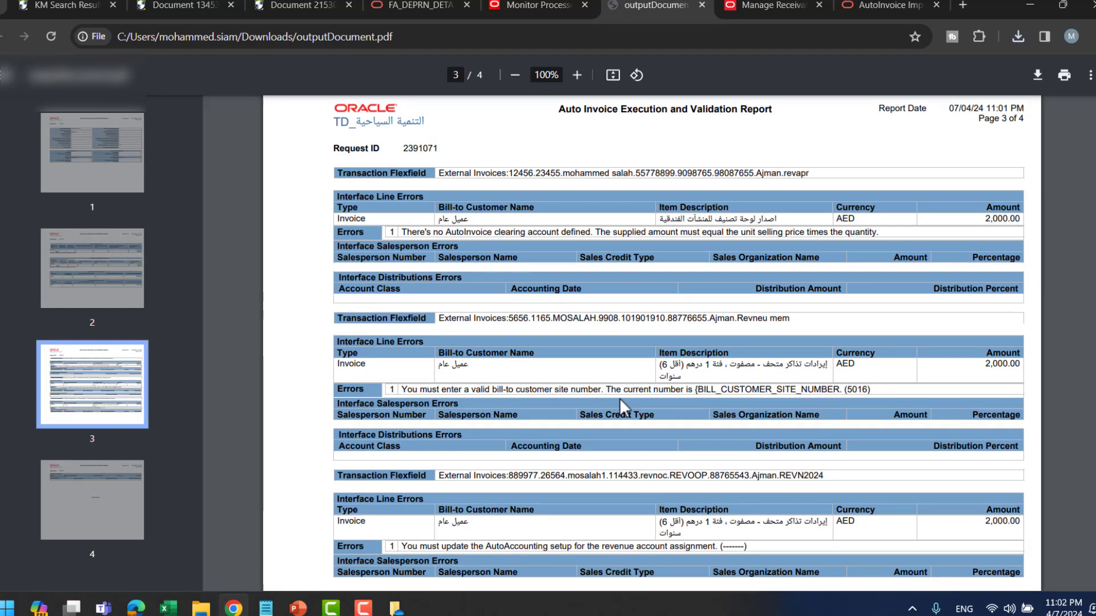
scroll(619, 398, "down", 5)
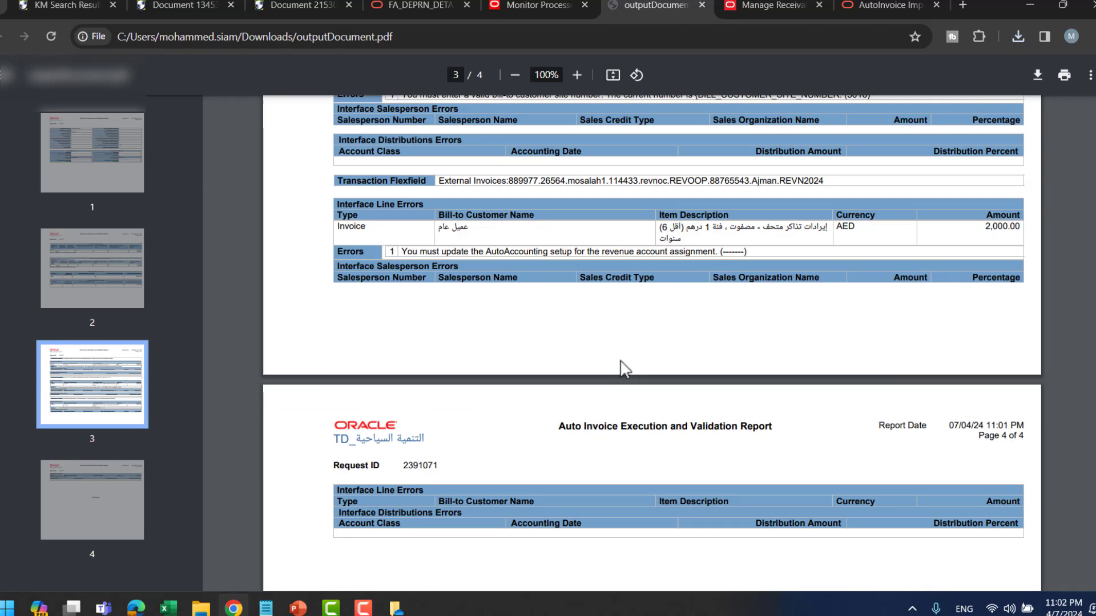
scroll(620, 361, "up", 5)
scroll(620, 361, "down", 9)
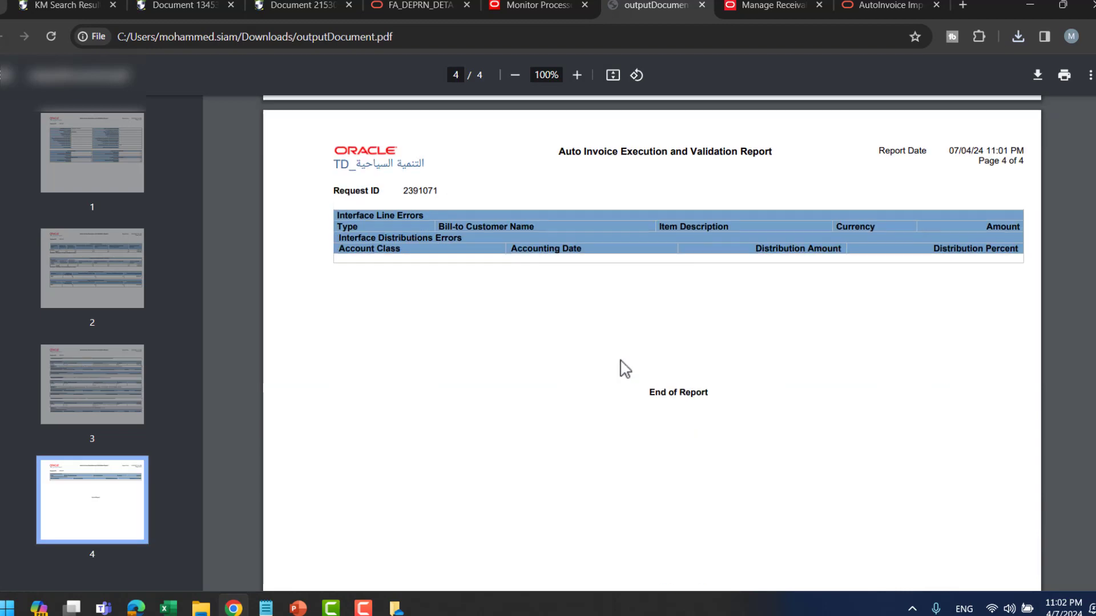
scroll(621, 362, "up", 12)
scroll(620, 366, "up", 1)
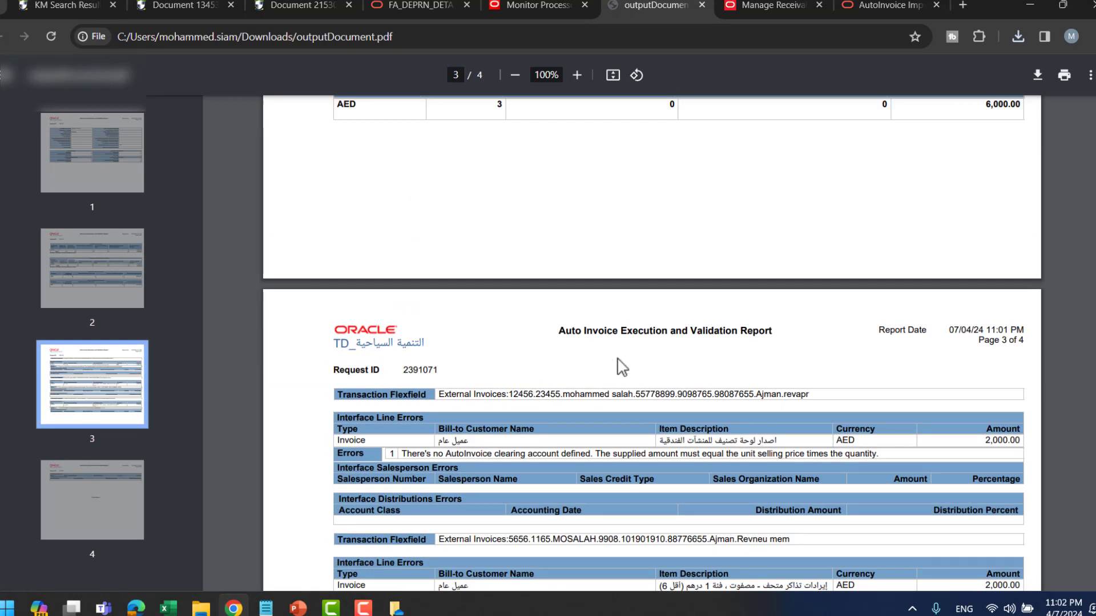
scroll(686, 355, "up", 5)
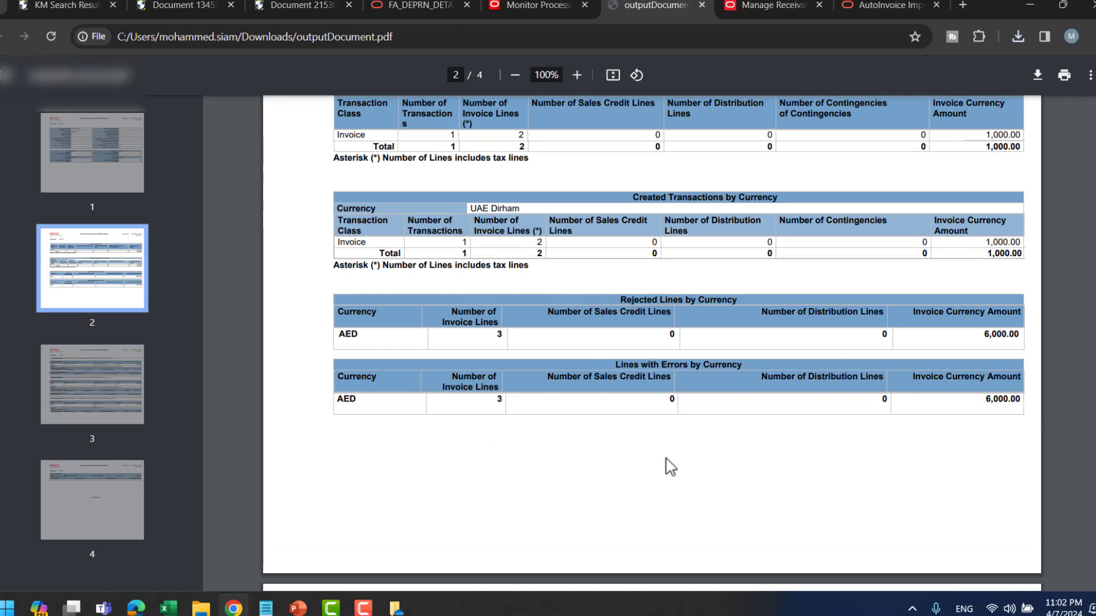
scroll(659, 451, "up", 1)
scroll(628, 268, "up", 5)
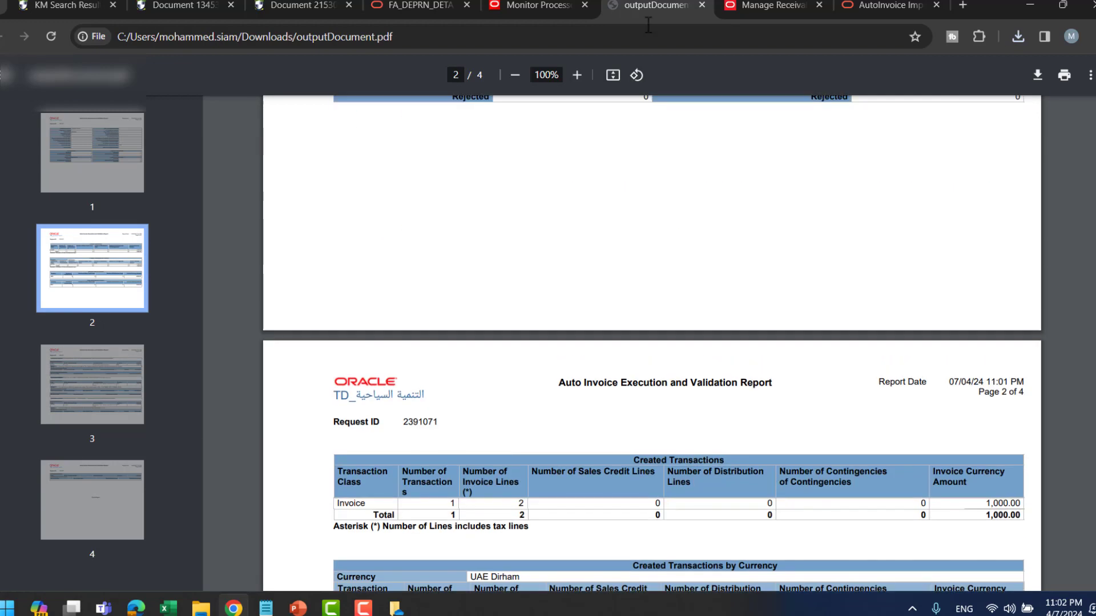
left_click(537, 5)
scroll(968, 263, "up", 8)
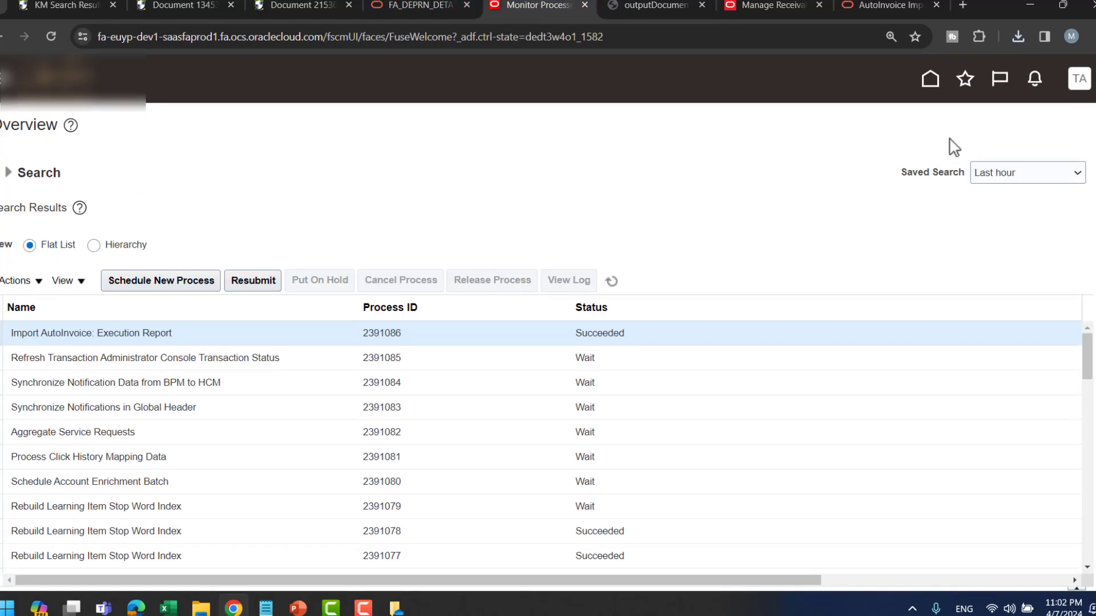
- From the home page, go to Receivables and open the Billing work area
left_click(931, 78)
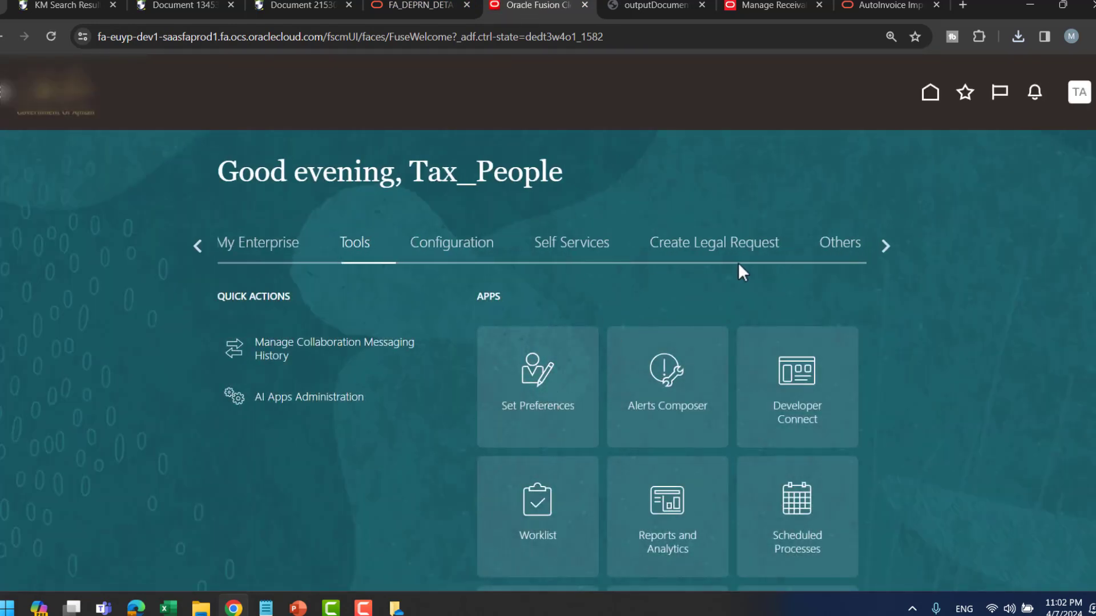
left_click(194, 243)
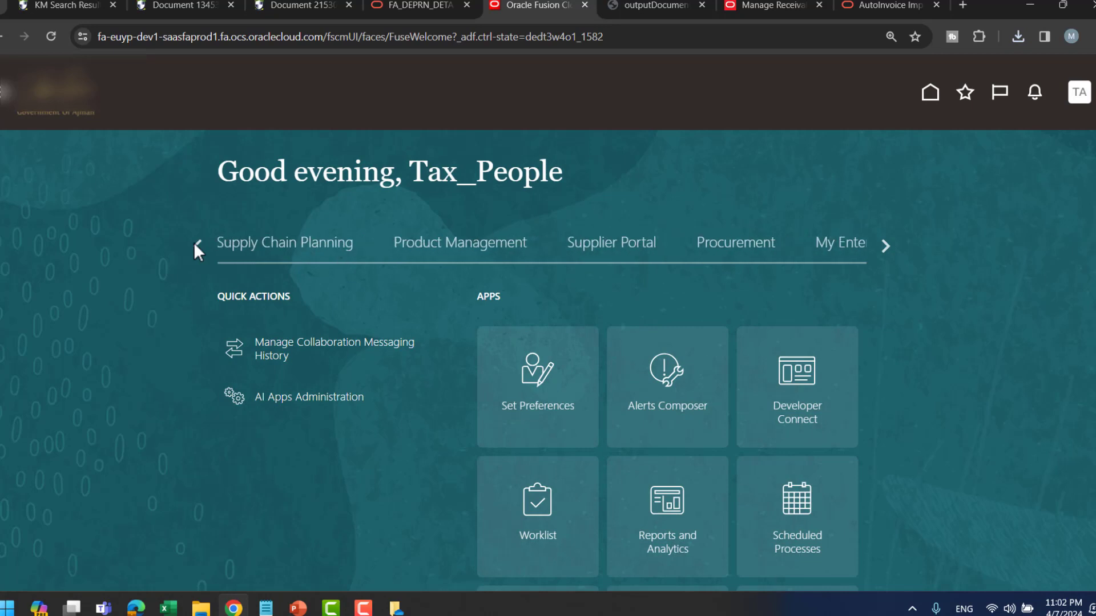
left_click(194, 242)
left_click(194, 243)
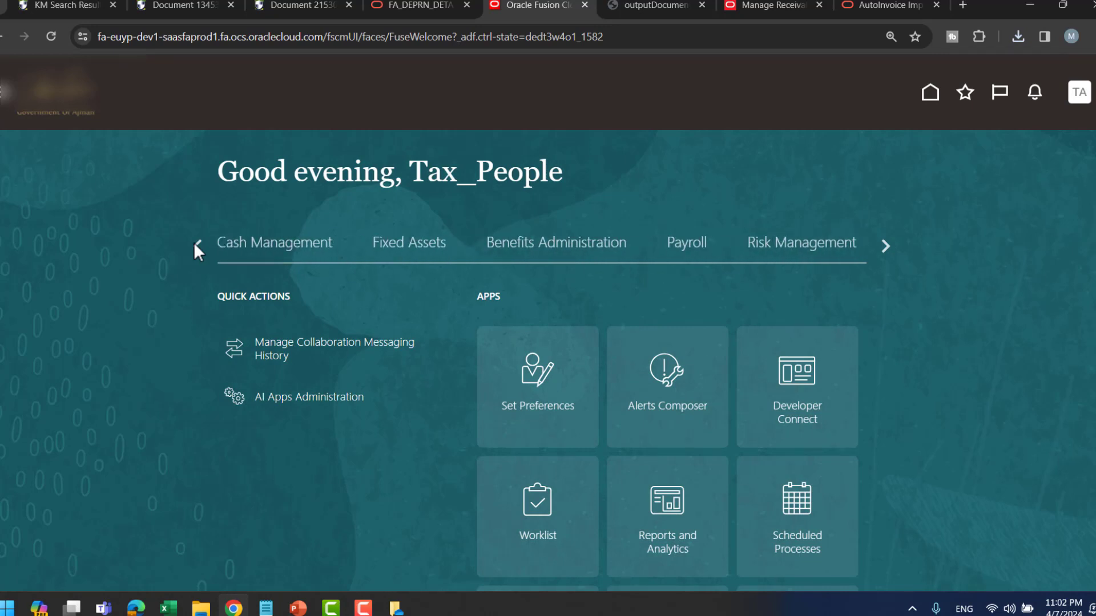
left_click(194, 242)
left_click(640, 244)
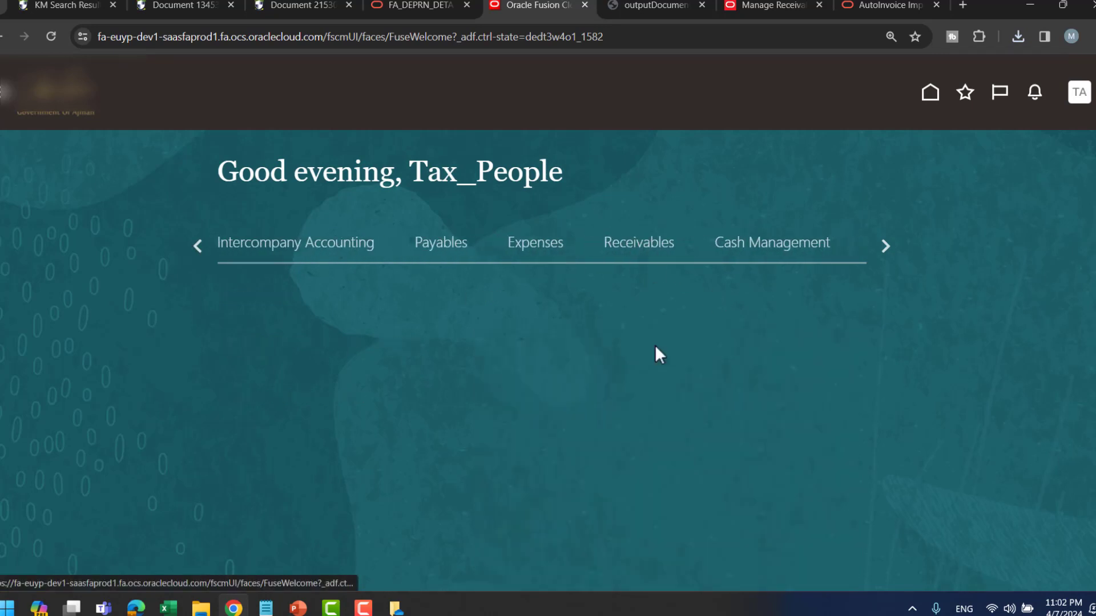
left_click(532, 401)
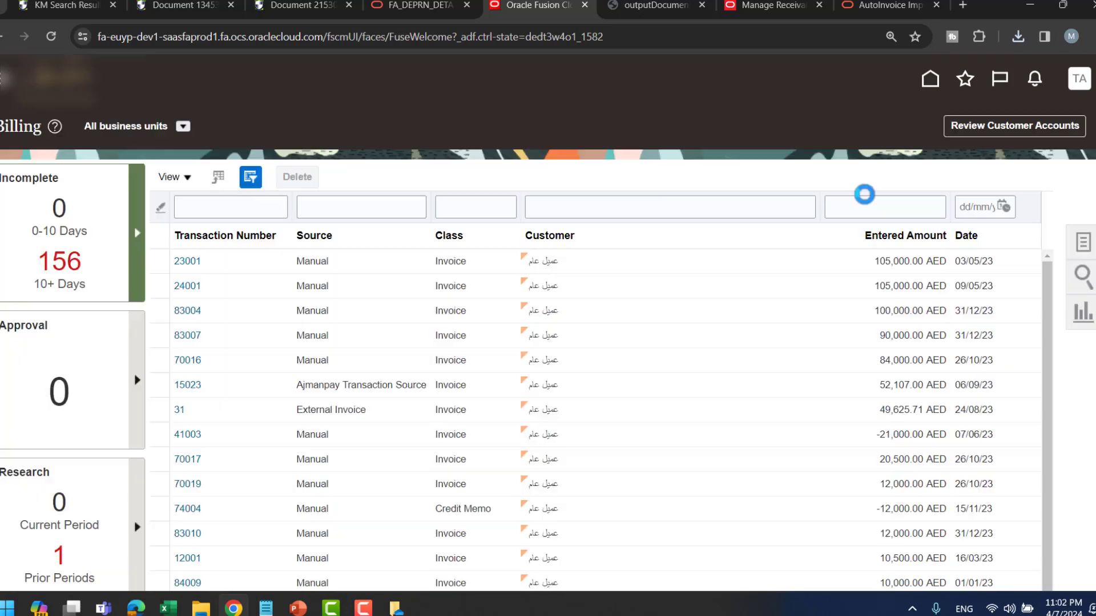
- Filter billing transactions by source 'import', then go to Manage Transactions
left_click(1083, 242)
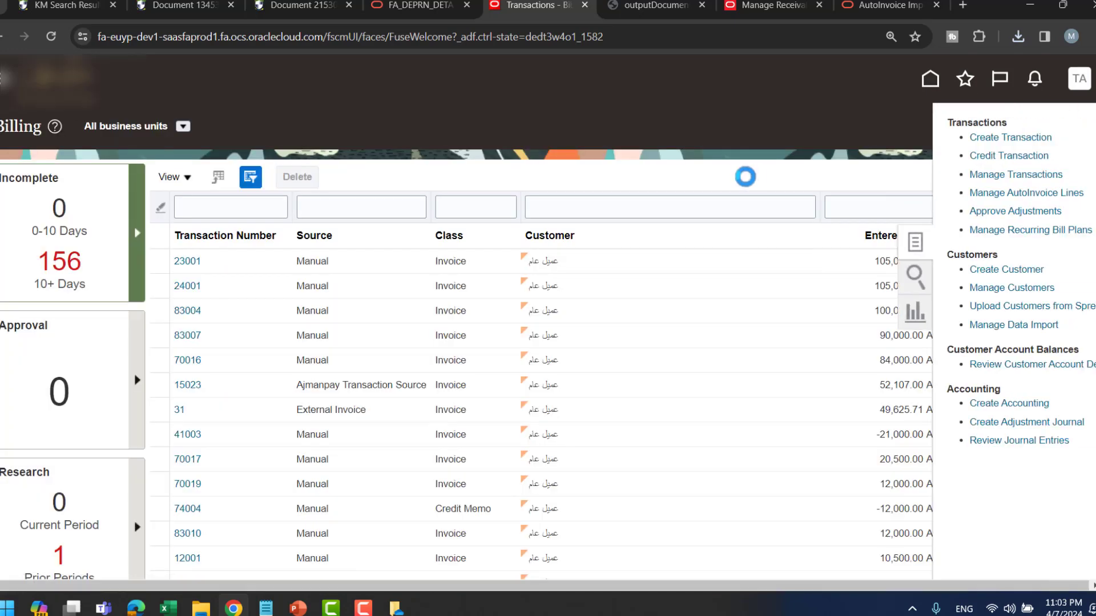
left_click(355, 207)
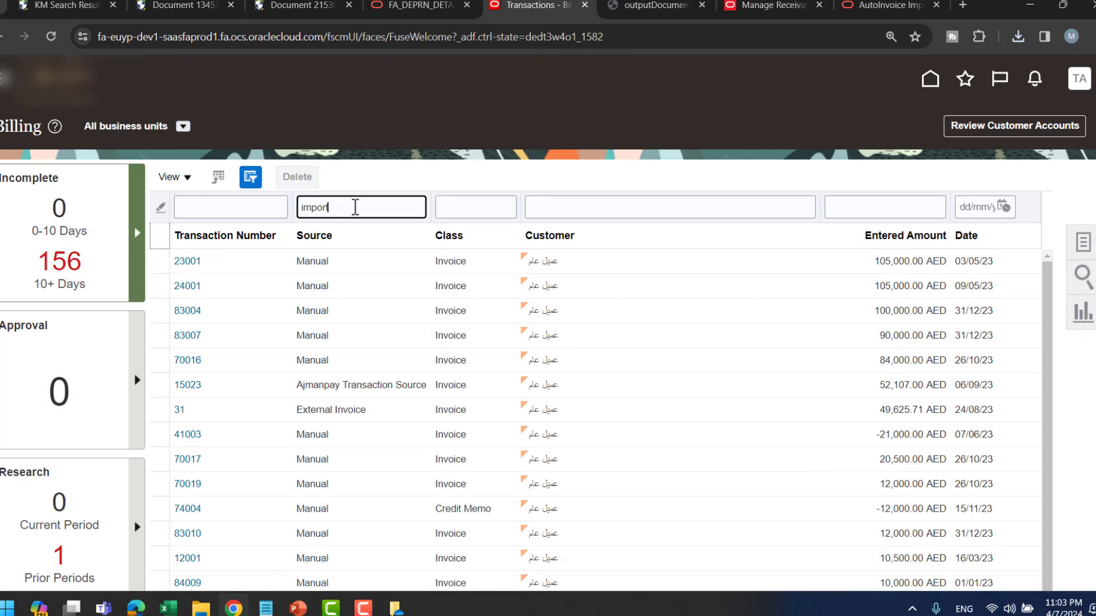
key("Return")
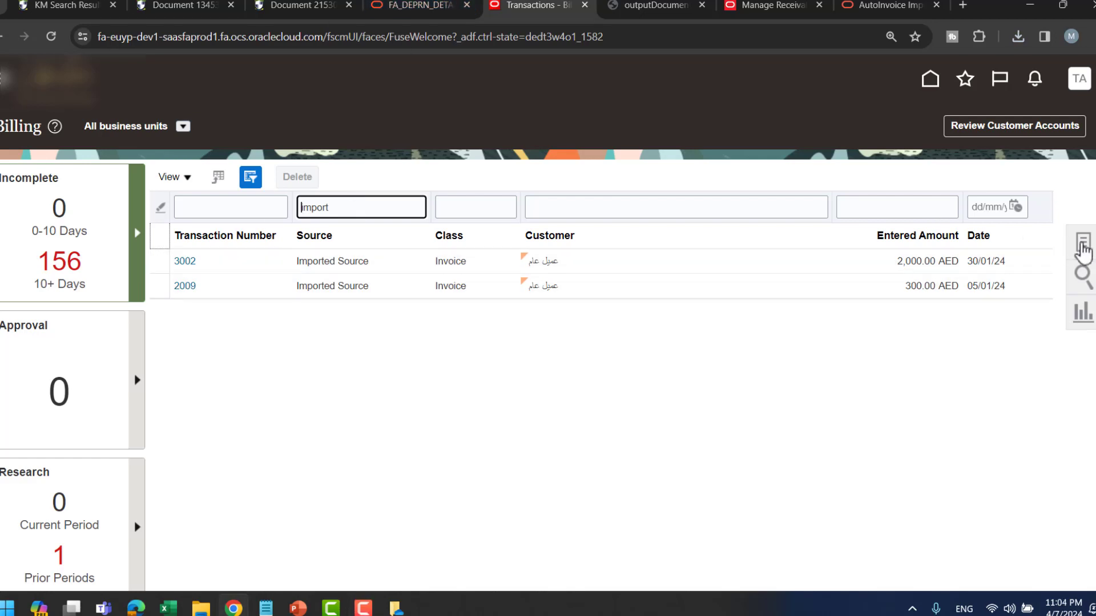
left_click(1090, 248)
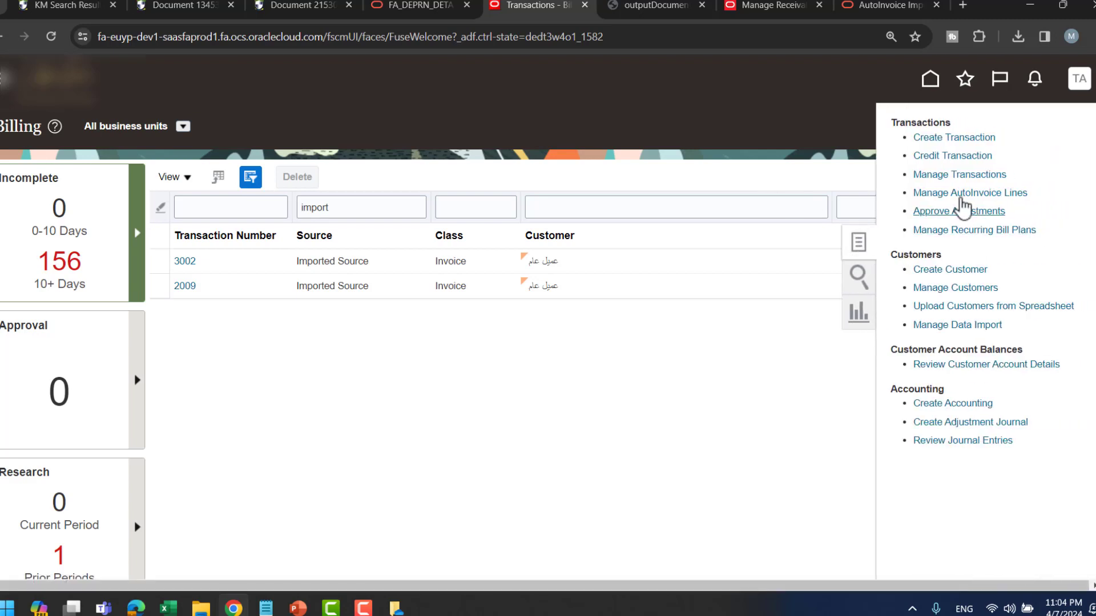
left_click(959, 174)
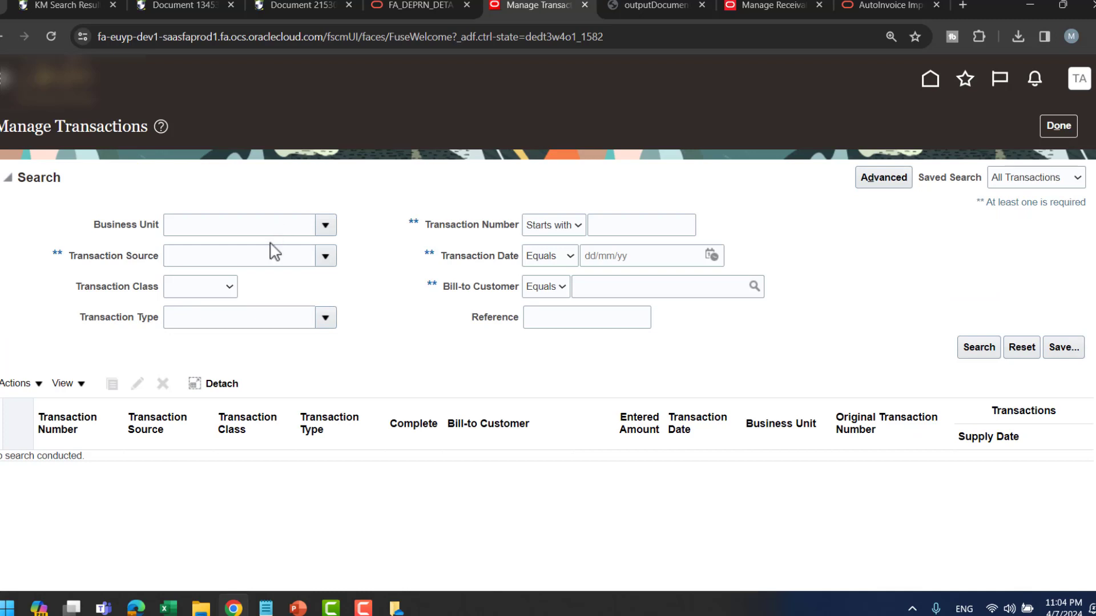
- Set the search's Business Unit to TD BU and Transaction Source to Imported Source
left_click(328, 229)
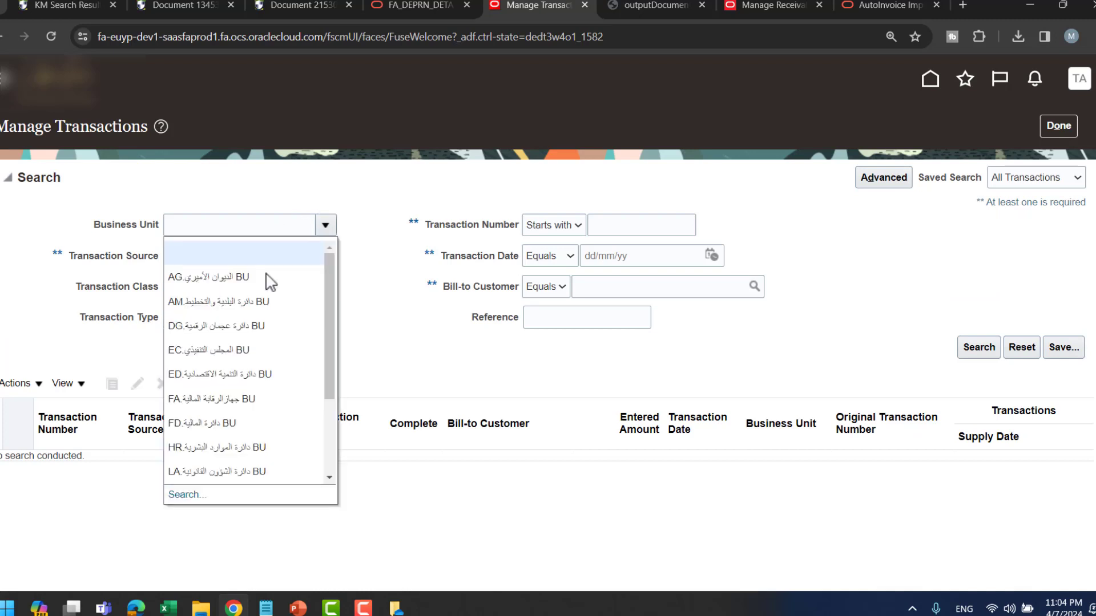
scroll(274, 400, "down", 1)
scroll(280, 398, "down", 1)
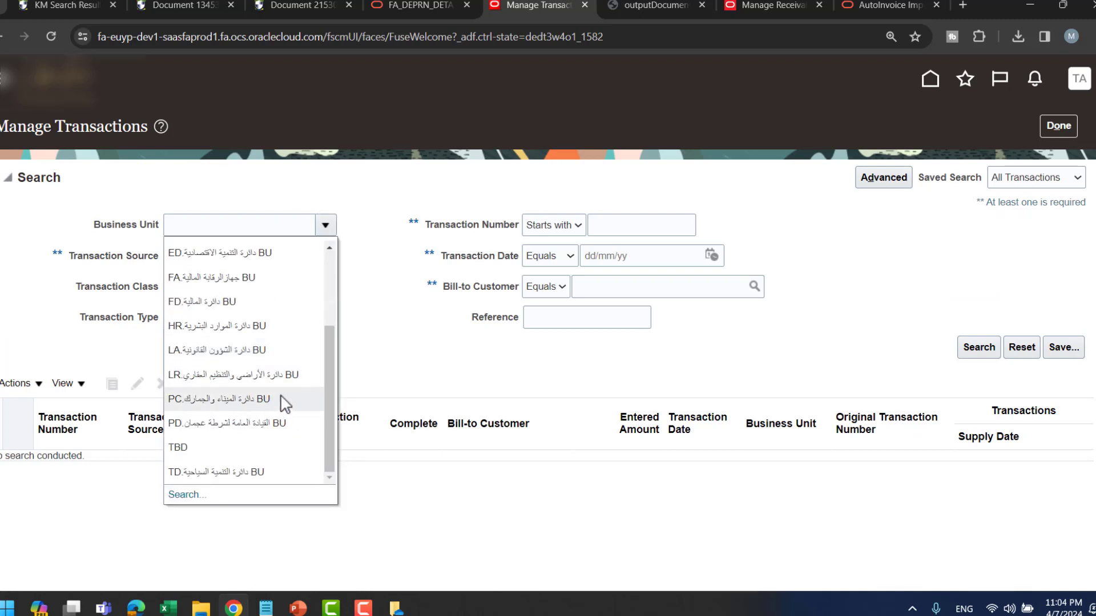
left_click(228, 470)
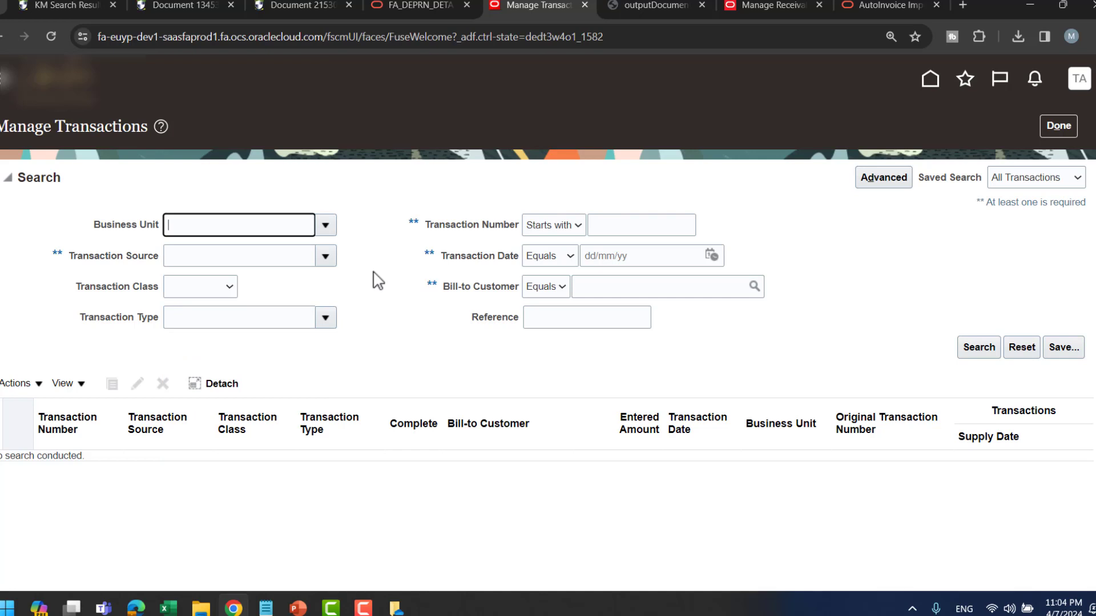
left_click(325, 255)
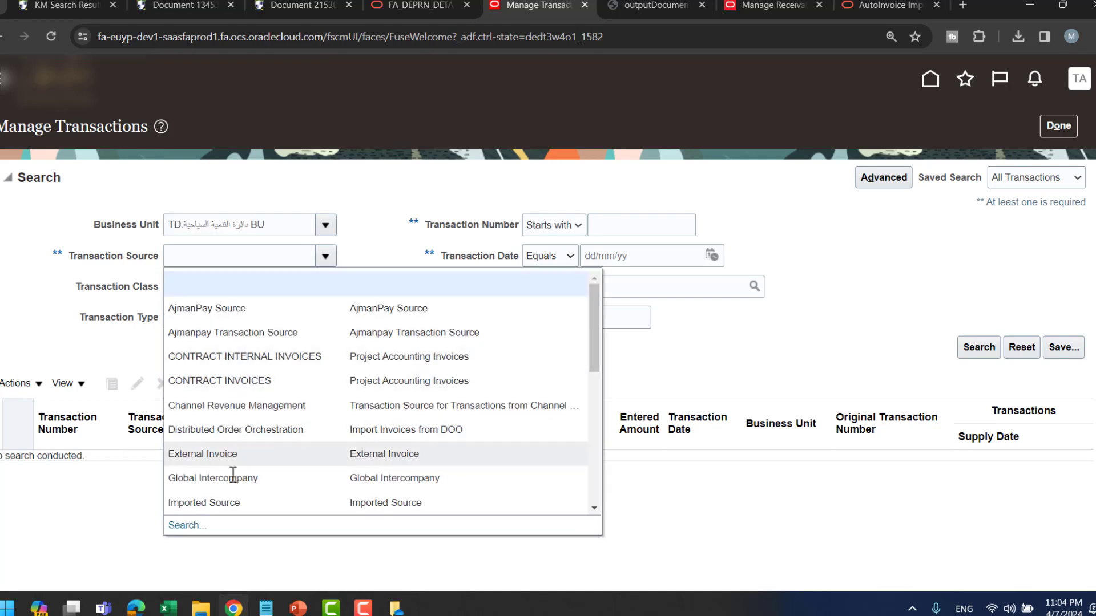
left_click(232, 502)
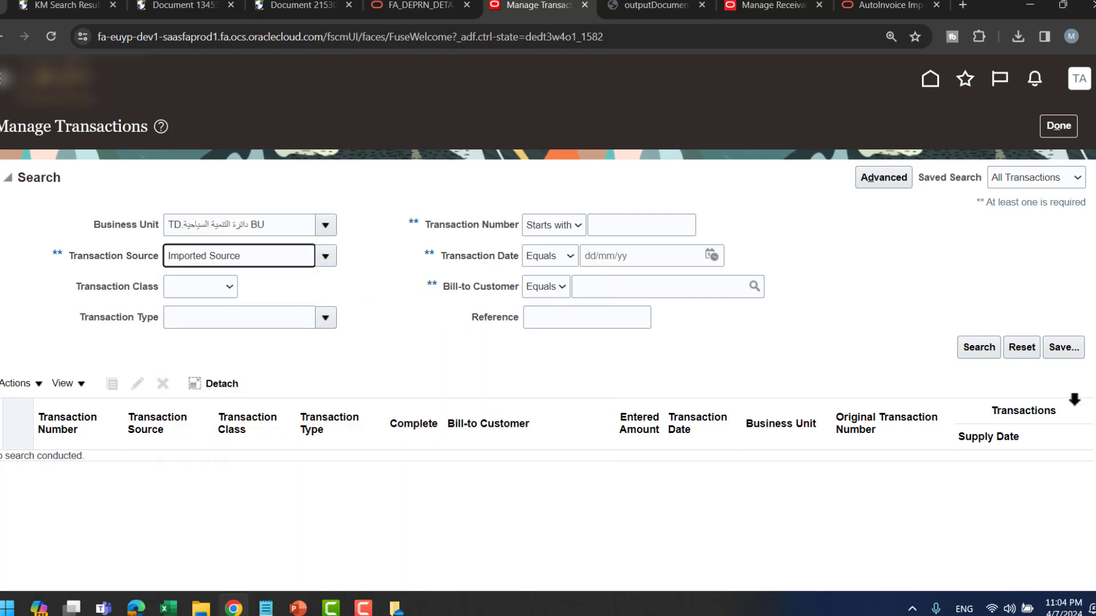
- Search Imported Source transactions and open invoice 4003 (1,000.00 AED, Complete)
left_click(979, 347)
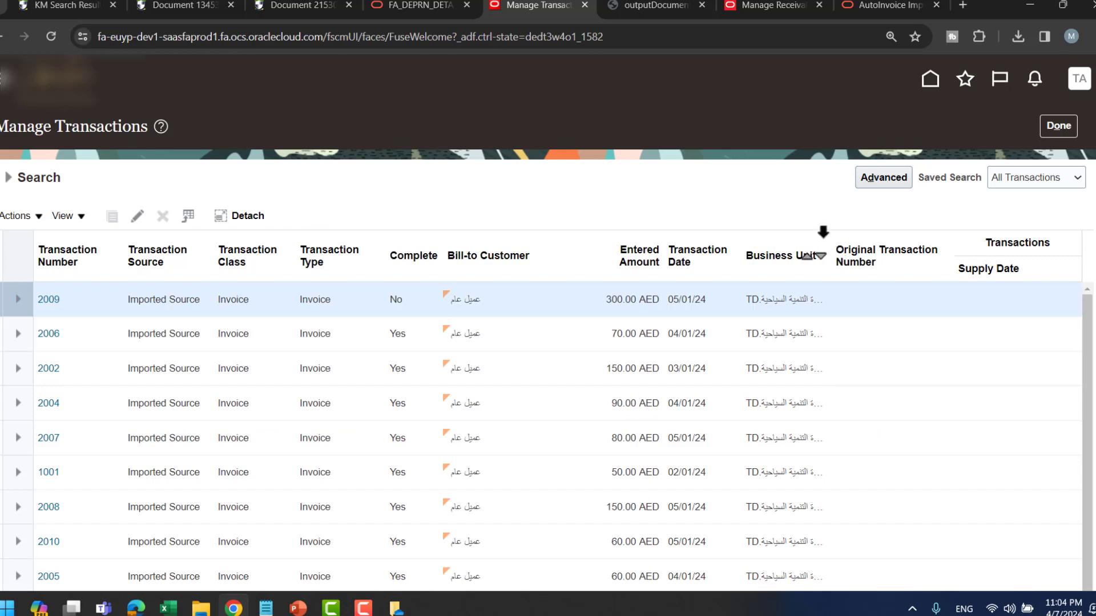
scroll(707, 303, "down", 4)
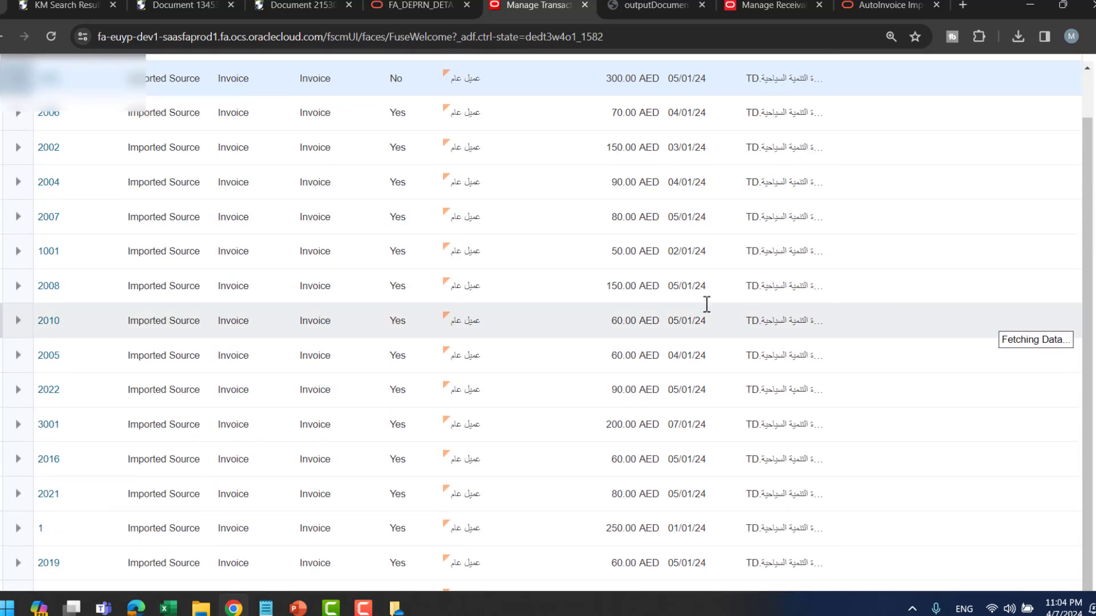
scroll(736, 308, "down", 1)
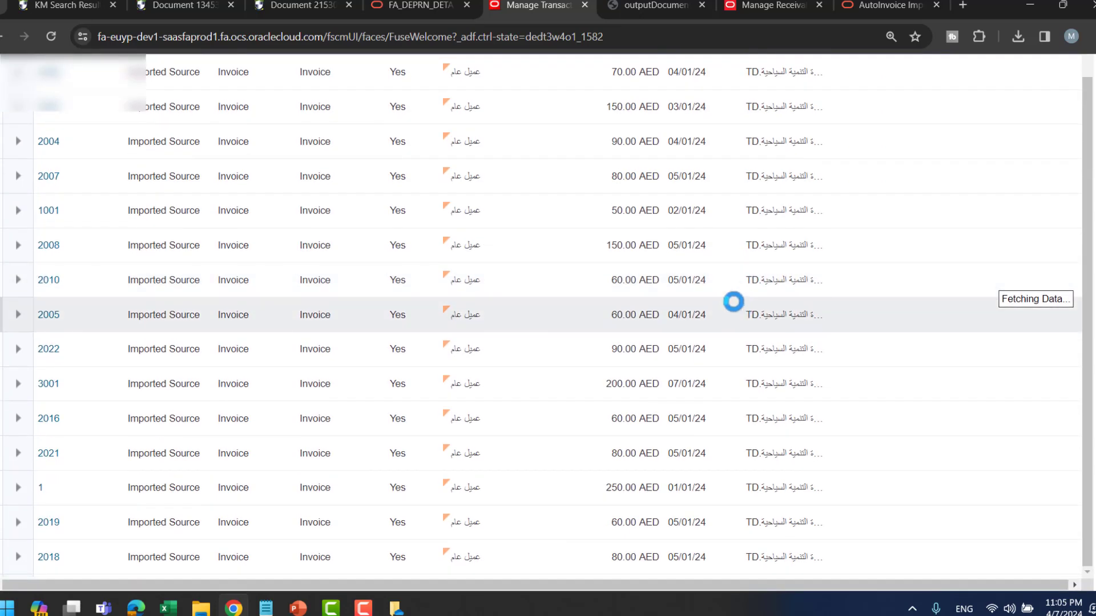
scroll(740, 359, "down", 1)
scroll(740, 357, "down", 5)
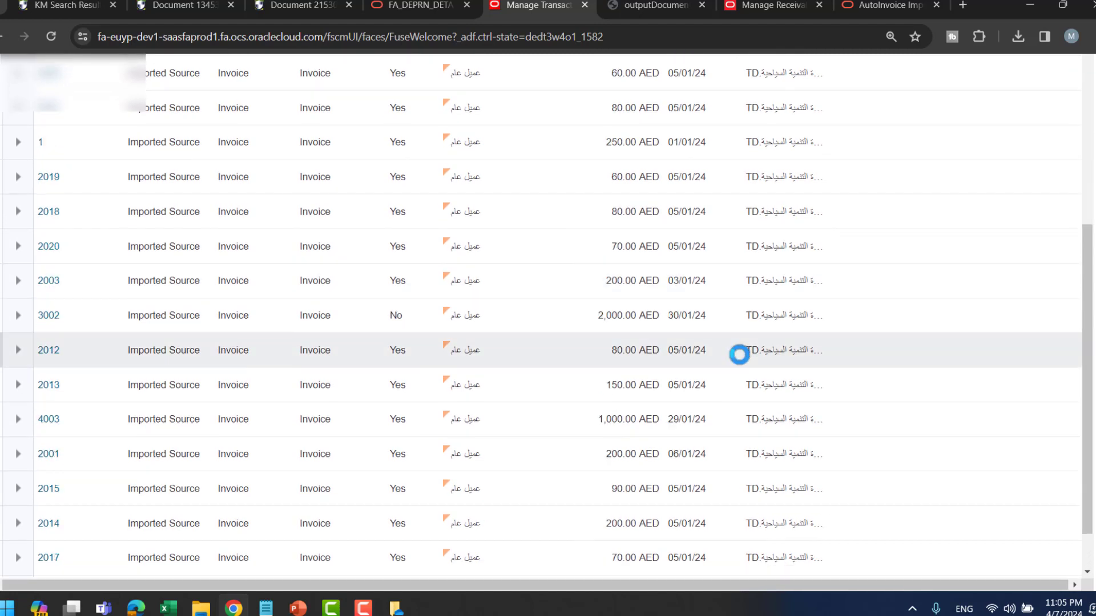
scroll(742, 360, "down", 1)
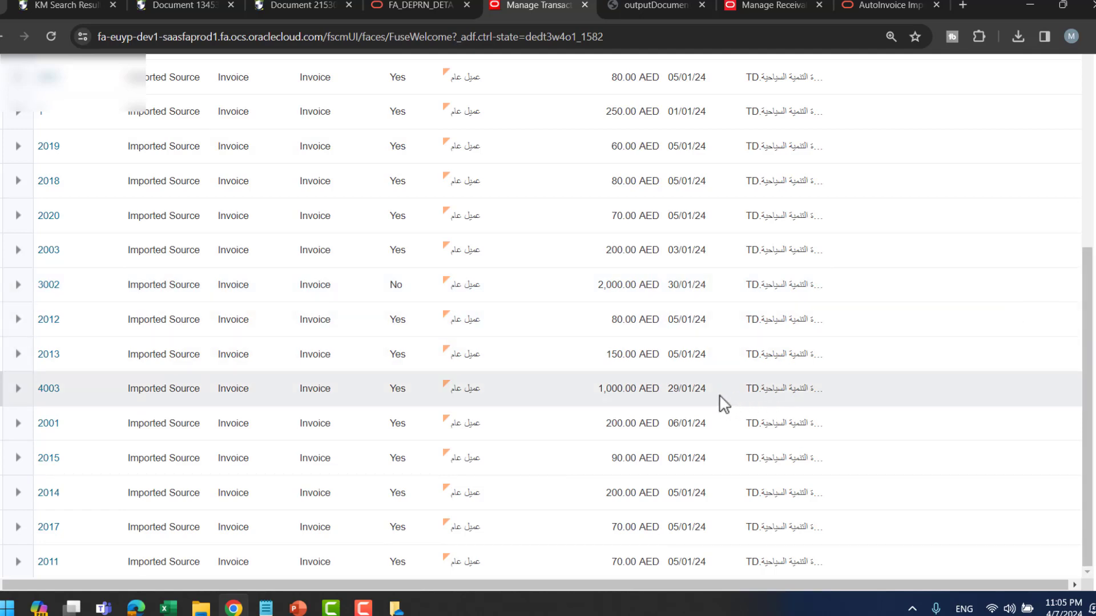
scroll(724, 391, "up", 5)
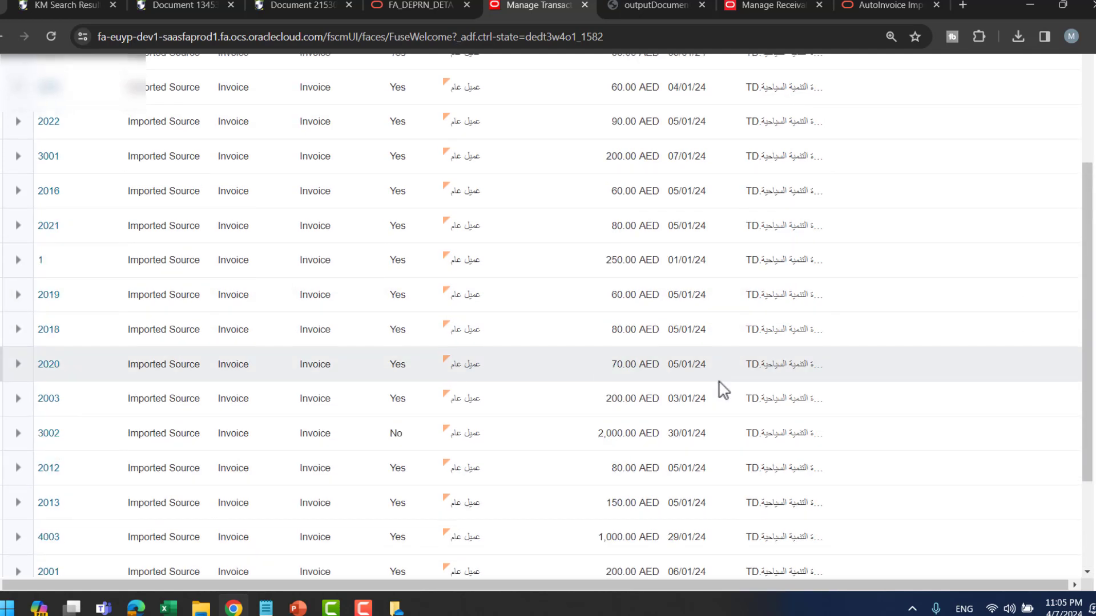
left_click(718, 537)
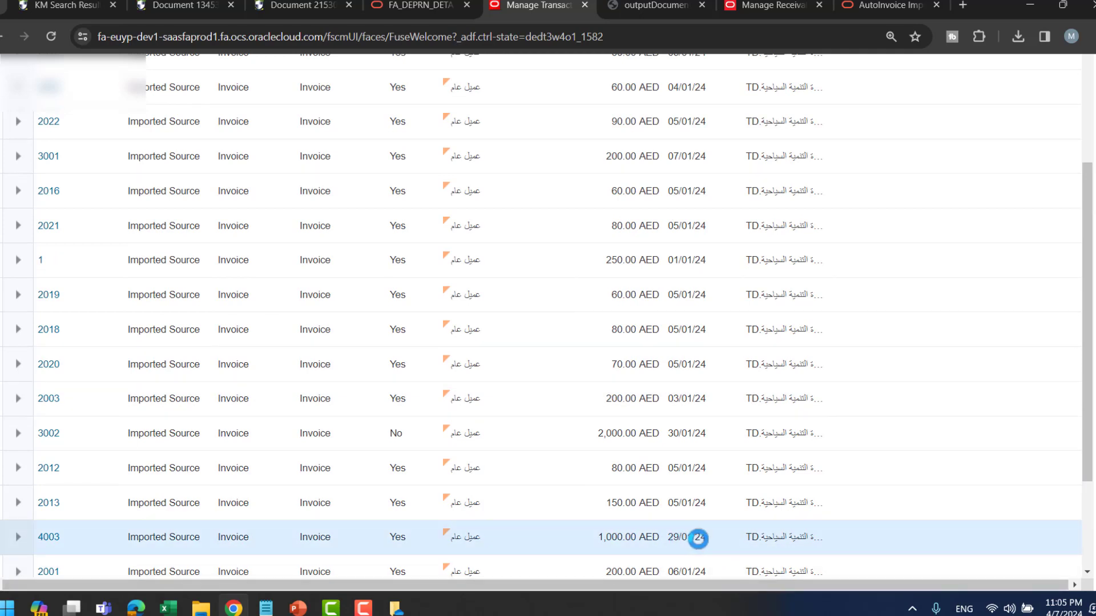
left_click(49, 538)
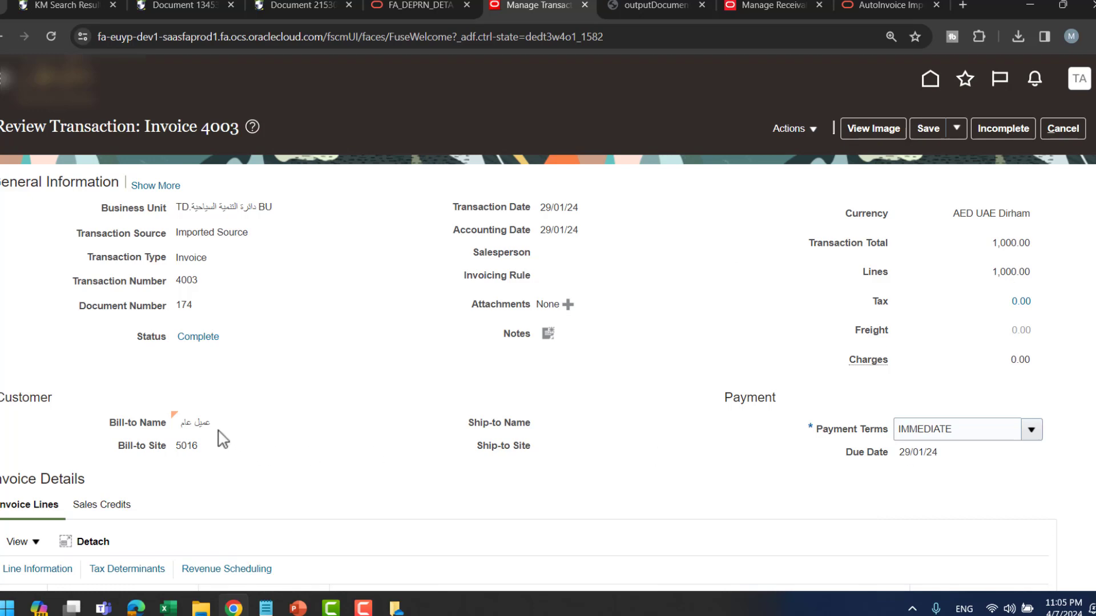
- Open invoice 4003's line 1 details showing External Invoices values Emirate Ajman and Autoinvoicetestcase
scroll(354, 307, "down", 2)
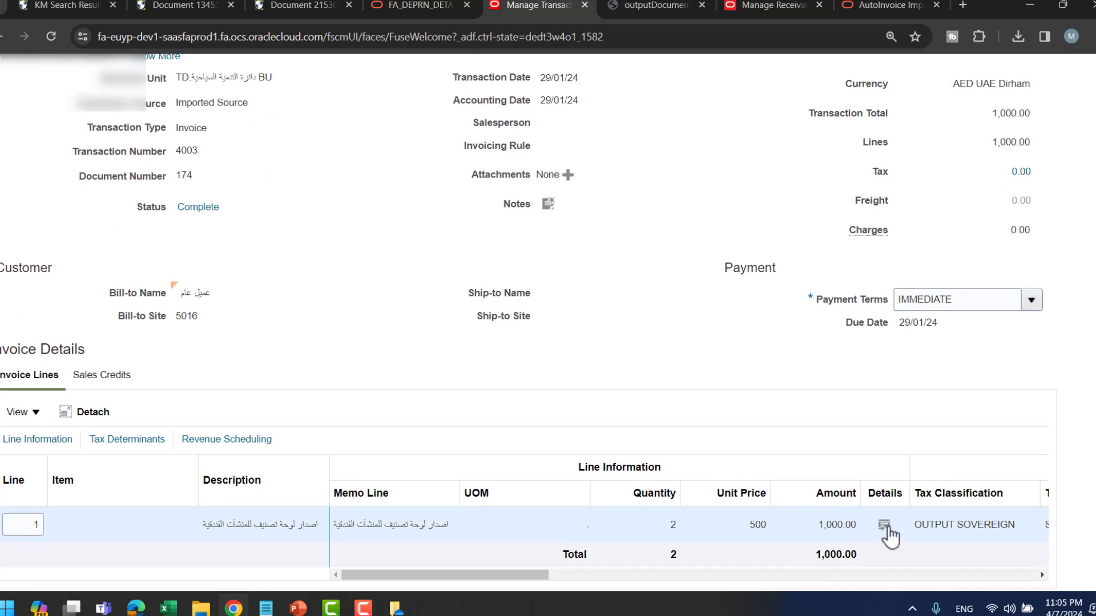
left_click(884, 525)
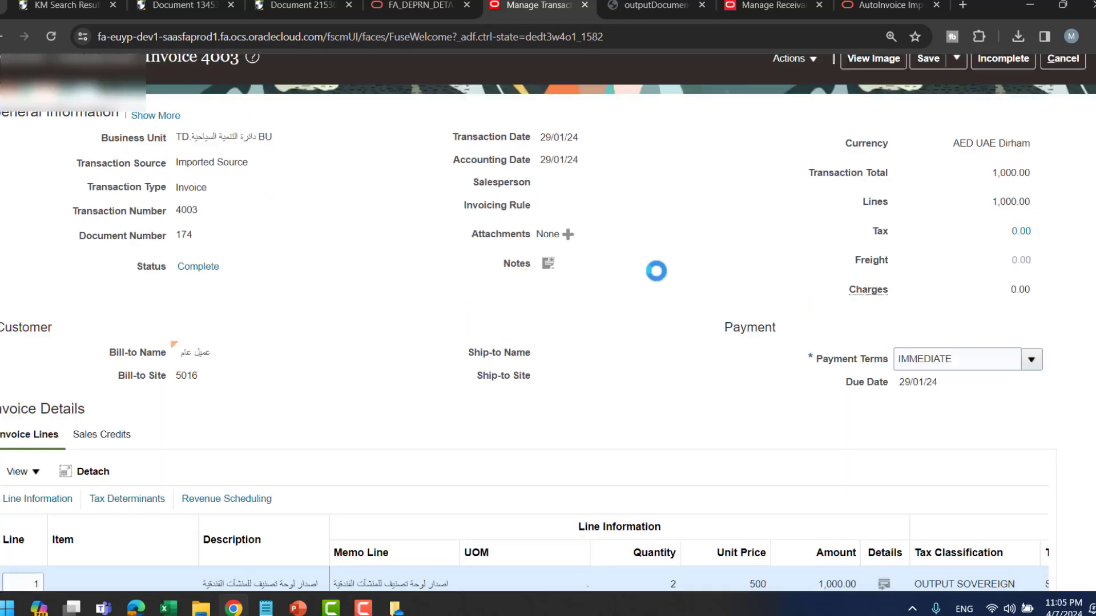
scroll(710, 293, "down", 2)
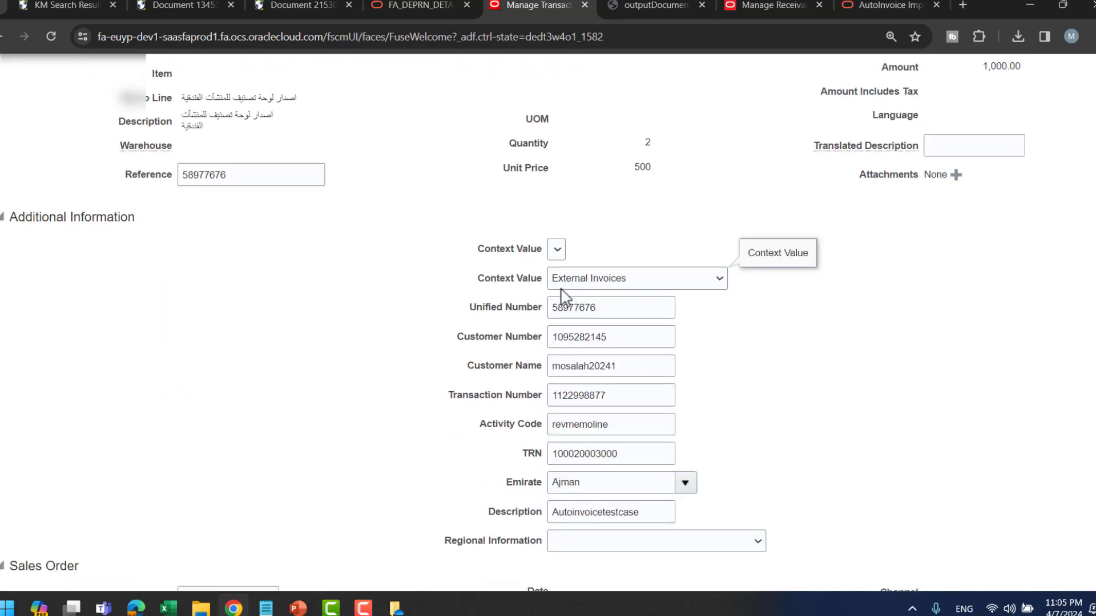
scroll(588, 305, "down", 1)
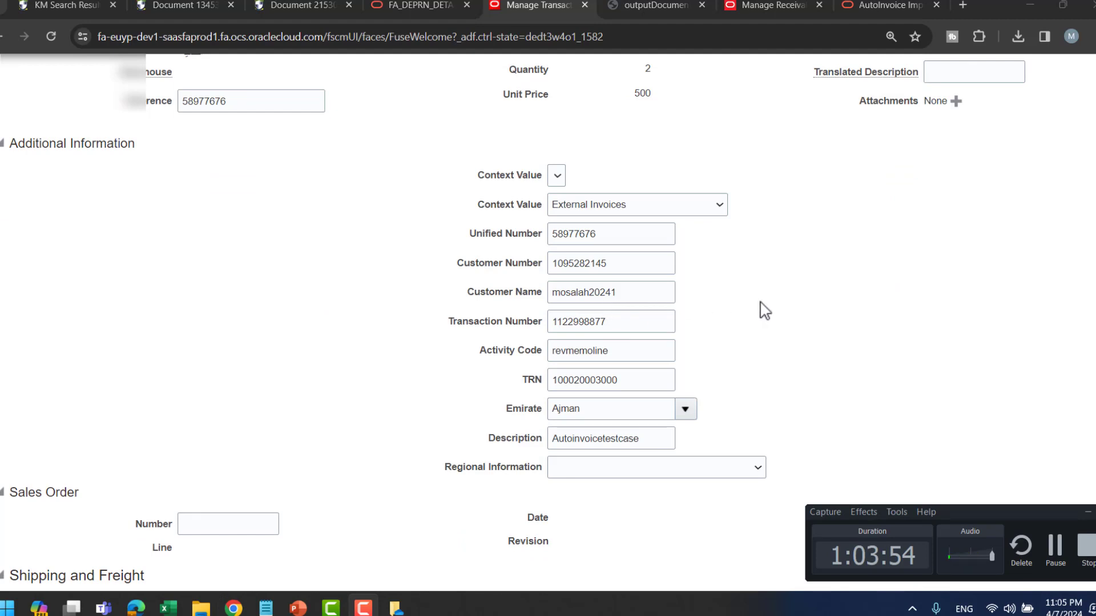
key("alt+Tab")
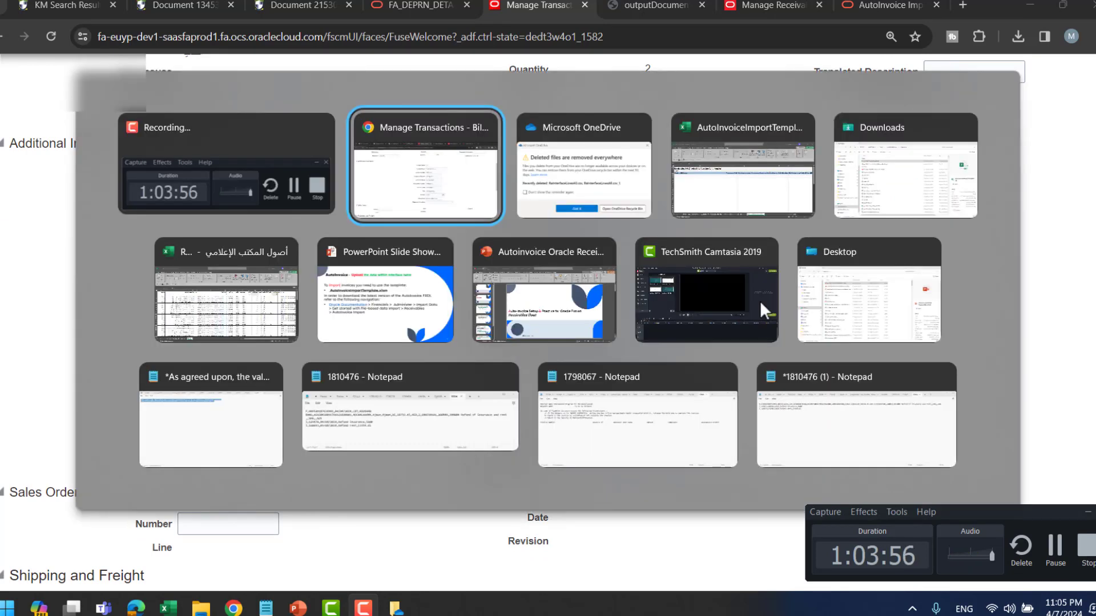
- Check the RA_INTERFACE_LINES_ALL row's amount 1000.00 and quantity 2.00 against the Oracle line
key("Tab")
key("Tab")
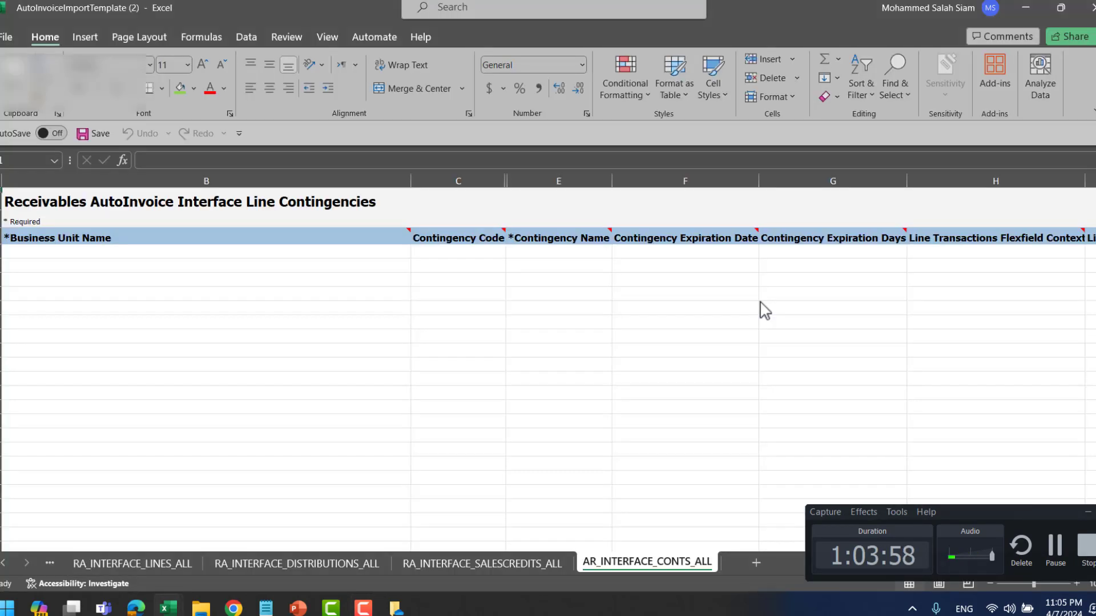
left_click(1088, 512)
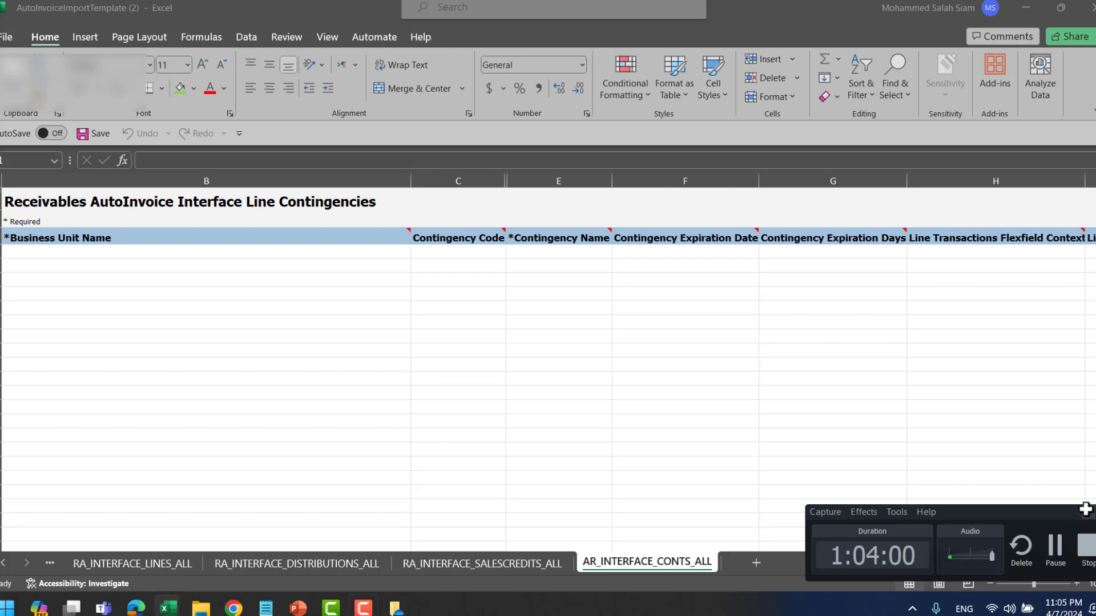
left_click_drag(950, 563, 940, 563)
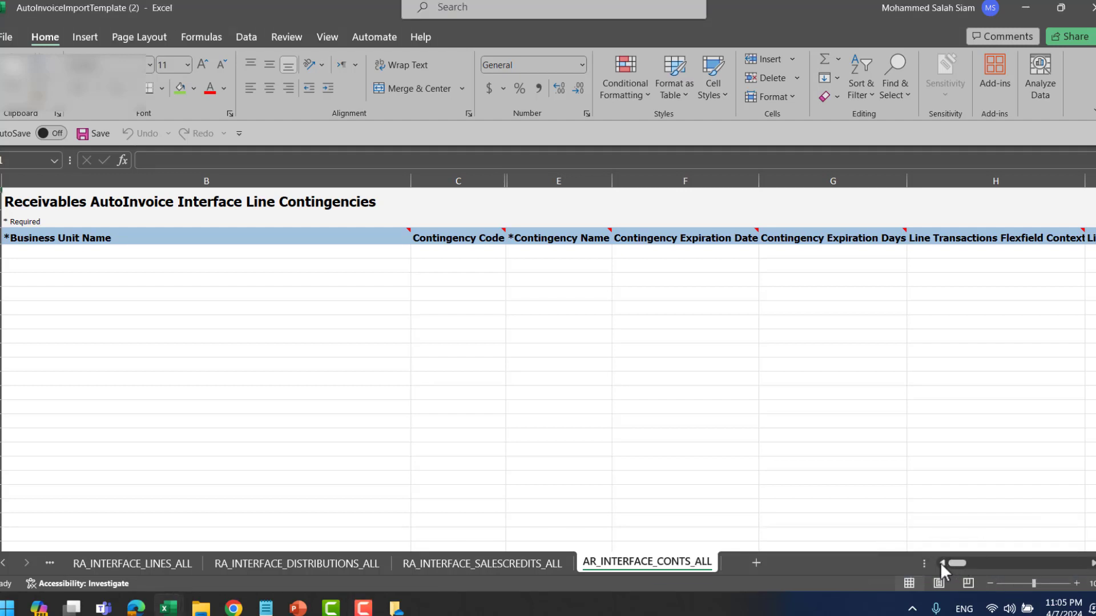
left_click(101, 568)
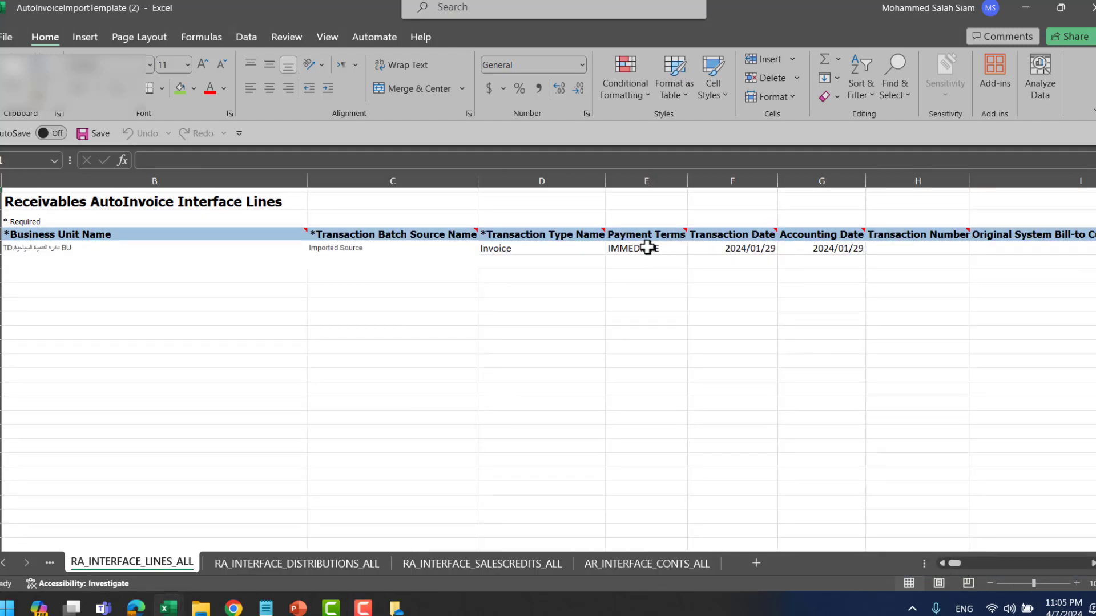
key("Right")
key("Right")
key("Right")
key("Right")
key("Right")
key("Right")
key("Right")
key("Right")
key("Right")
key("Right")
key("Right")
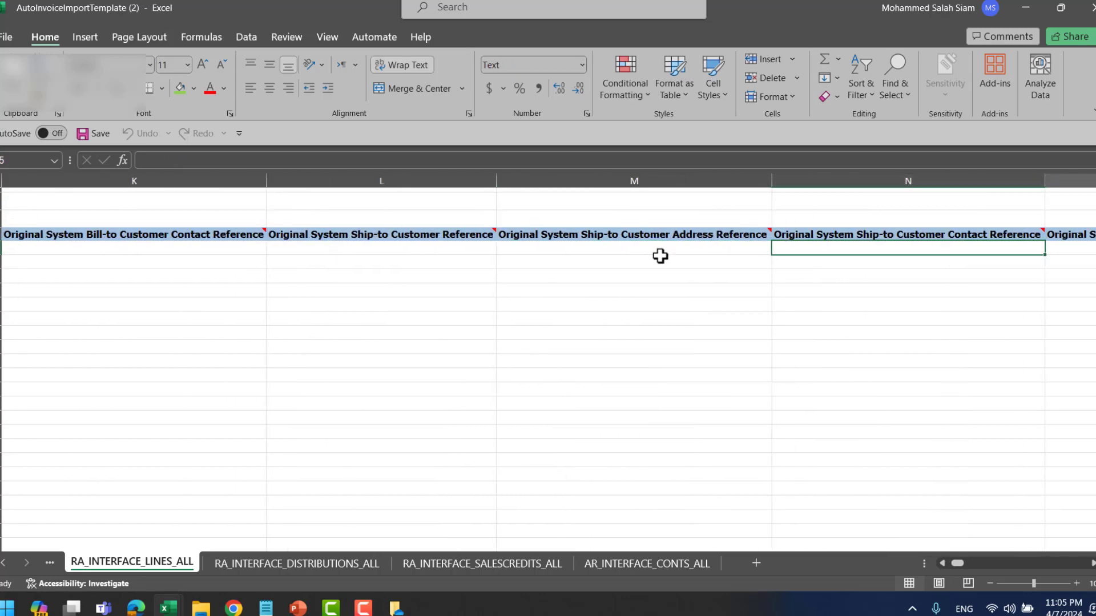
key("Right")
key("Right")
key("Right")
key("Right")
key("Right")
key("Right")
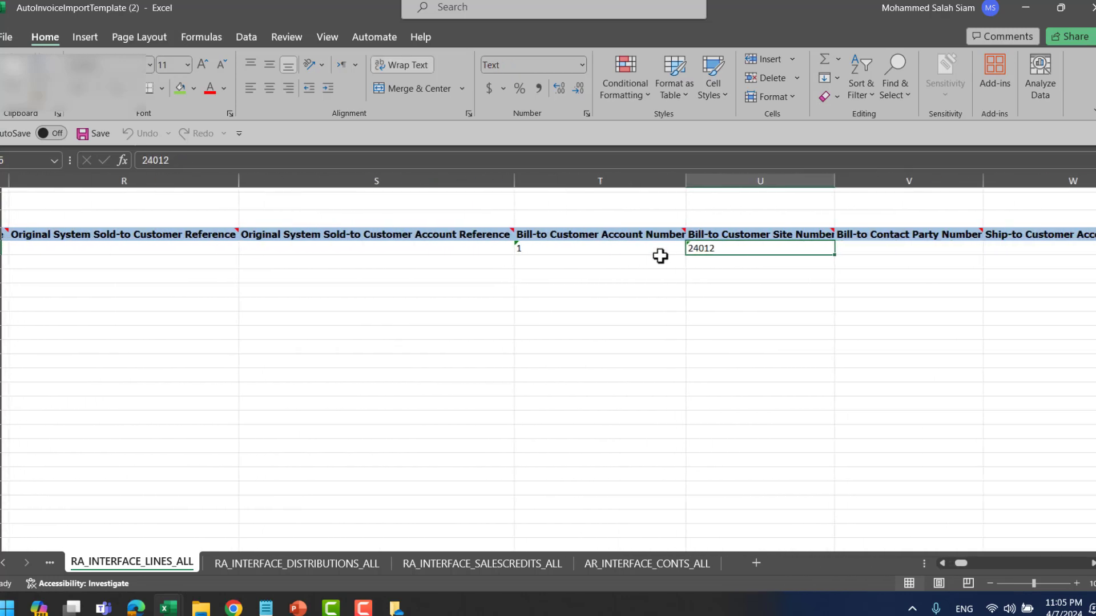
key("Right")
key("Right")
key("Right")
key("Right")
key("Right")
key("Right")
key("Right")
key("Right")
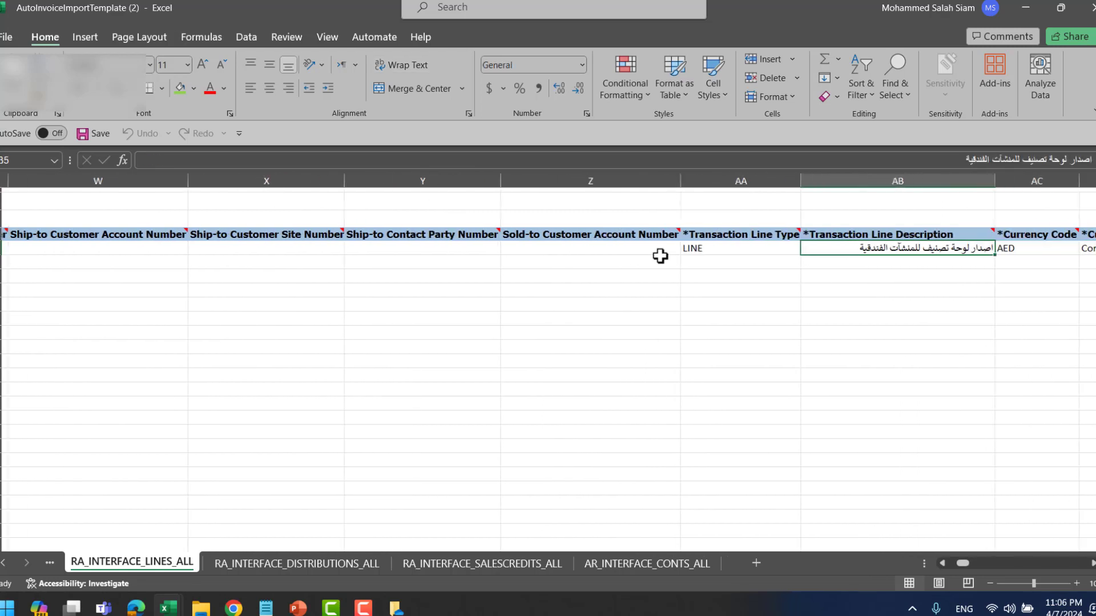
key("Right")
key("Right")
key("Right")
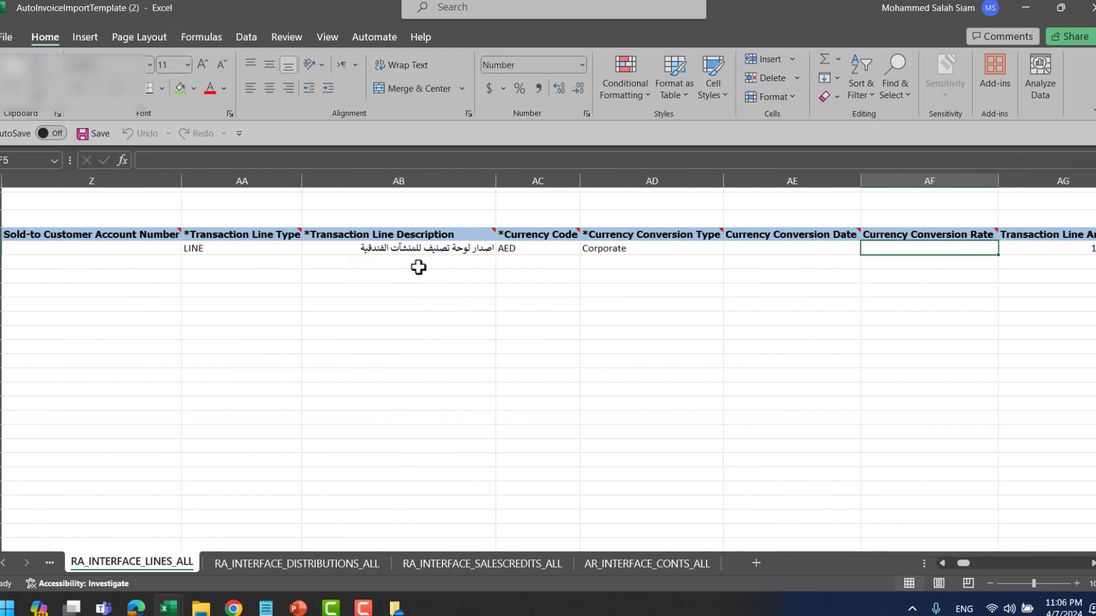
key("Right")
key("Right")
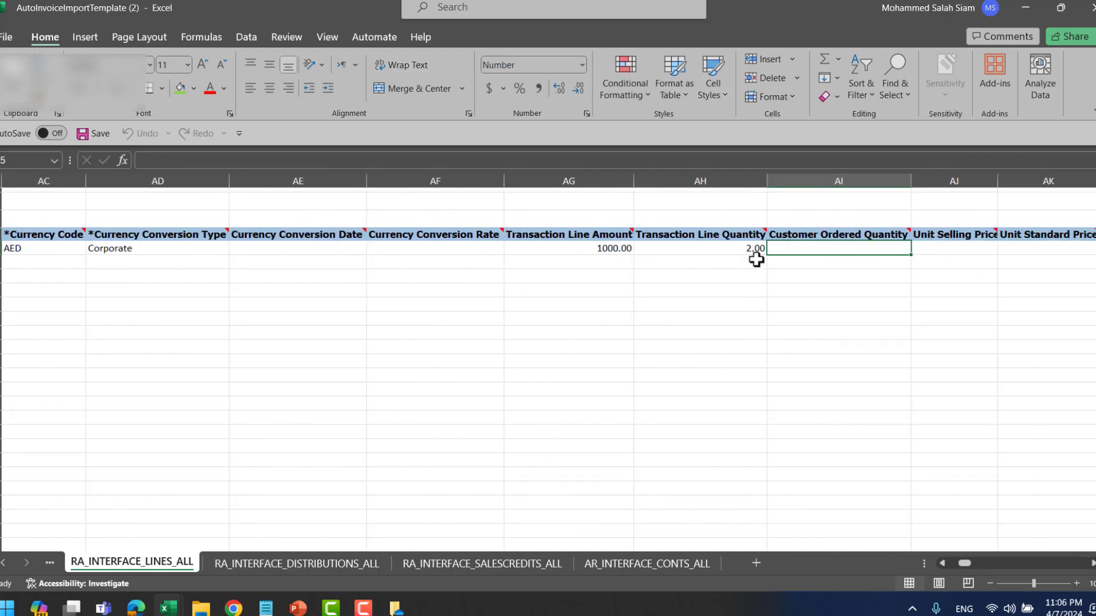
key("F9")
key("alt+Tab")
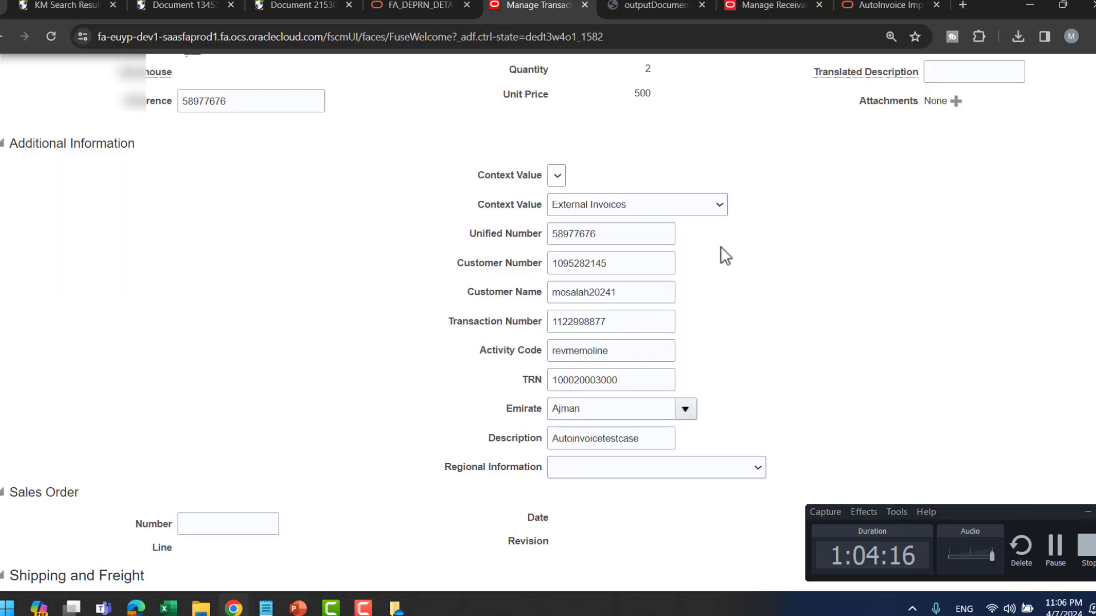
- Compare the line's External Invoices values with the template's first flexfield segments in Excel
scroll(785, 285, "up", 3)
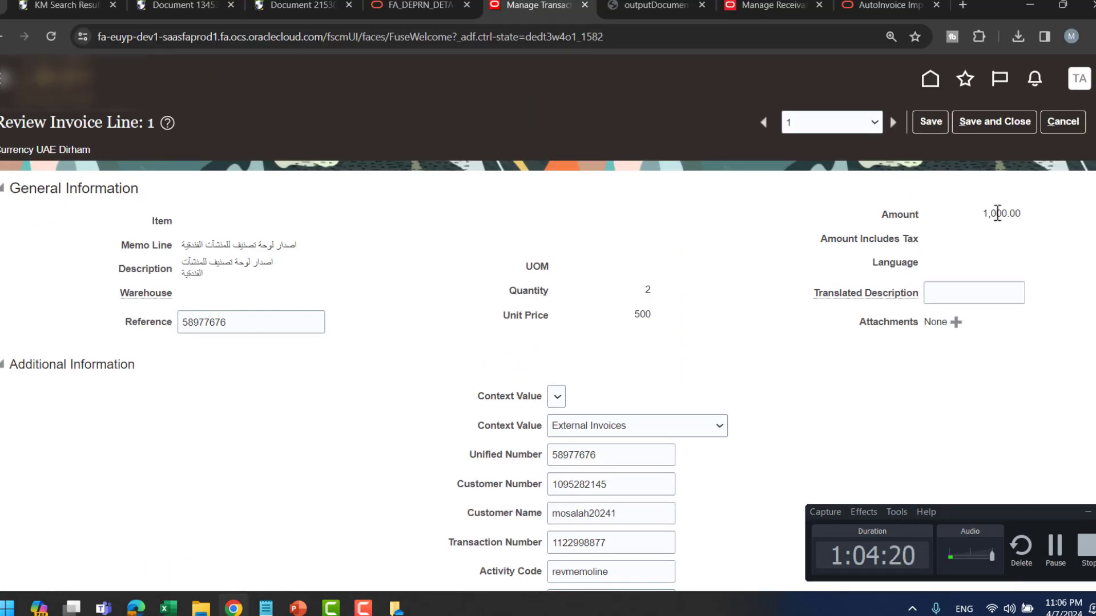
key("alt+Tab")
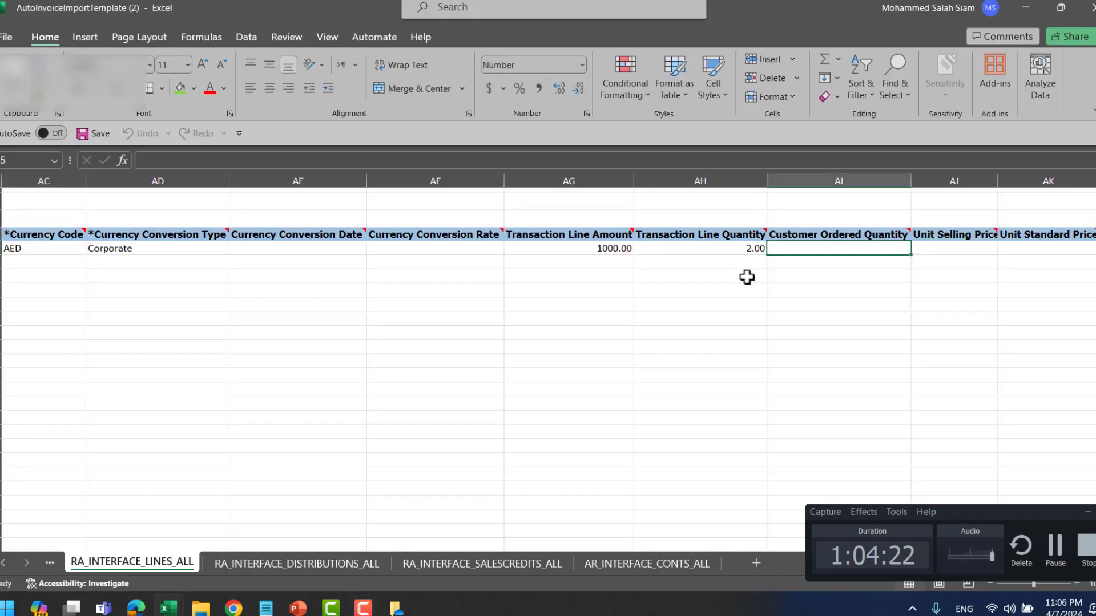
key("Right")
key("Right")
key("Right")
key("Right")
key("Right")
key("Right")
key("Right")
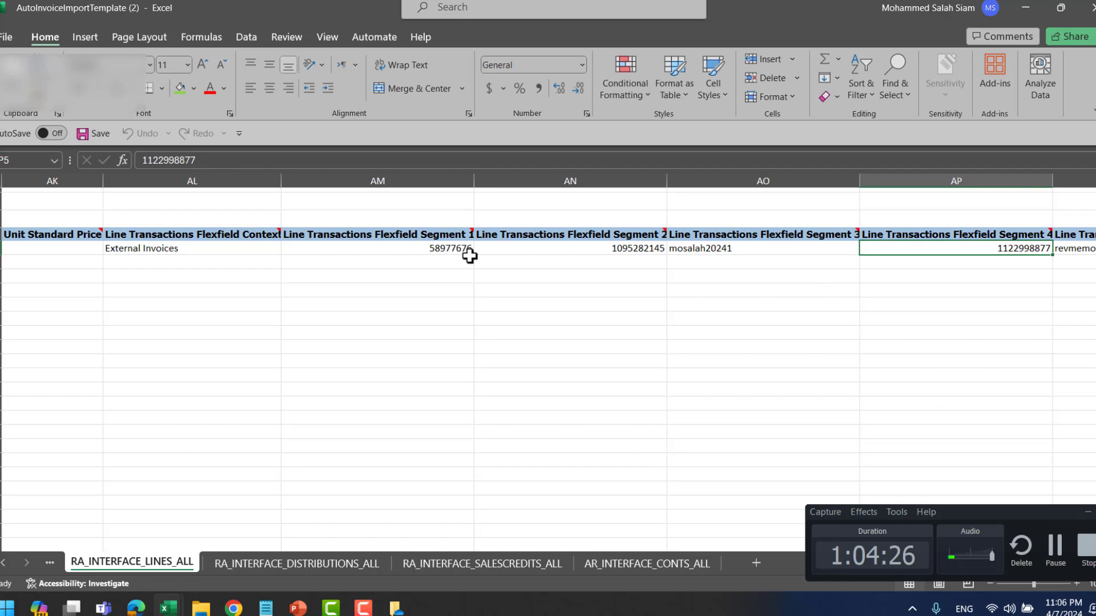
key("alt+Tab")
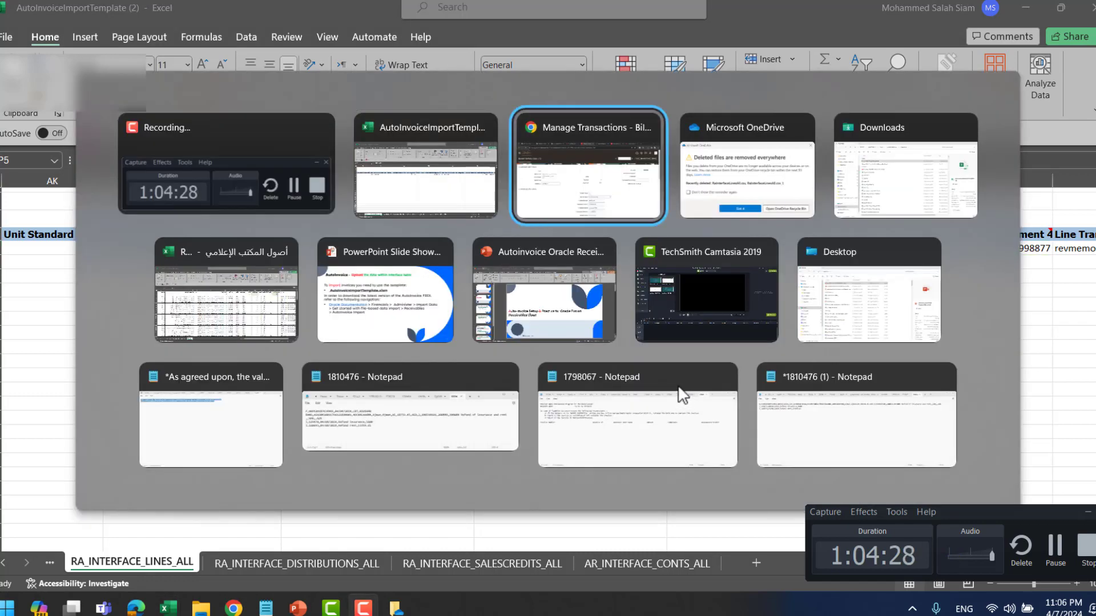
scroll(607, 411, "down", 1)
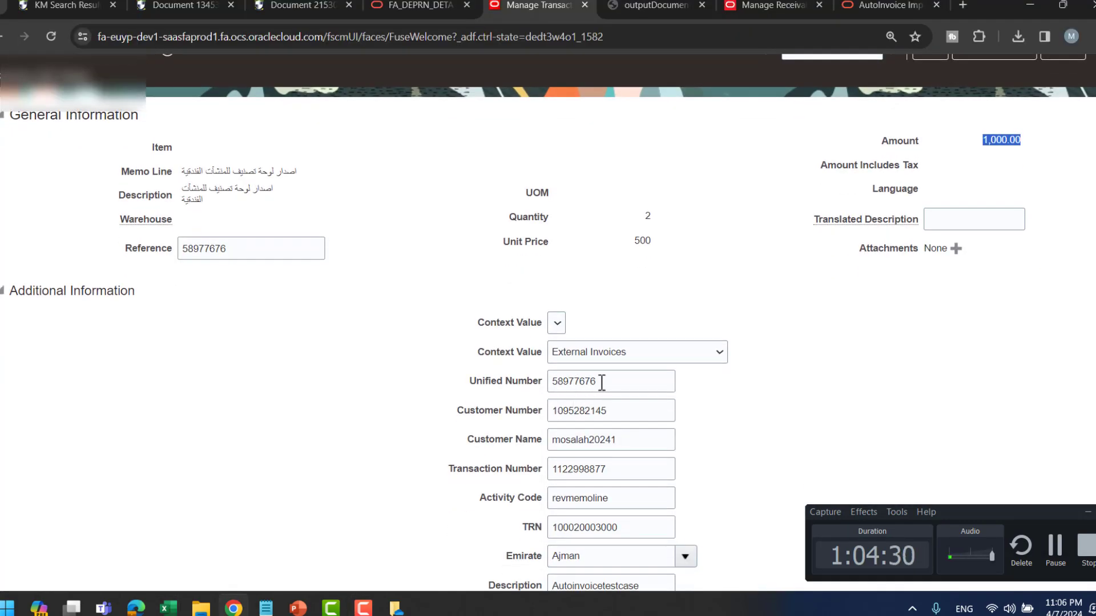
key("alt+Tab")
key("alt+Tab")
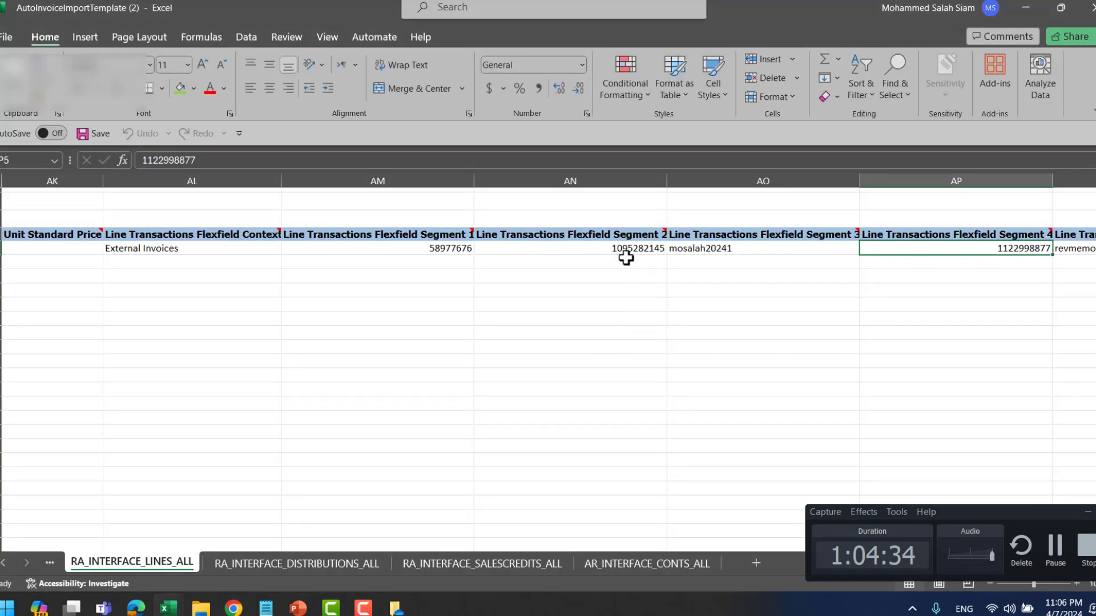
key("alt+Tab")
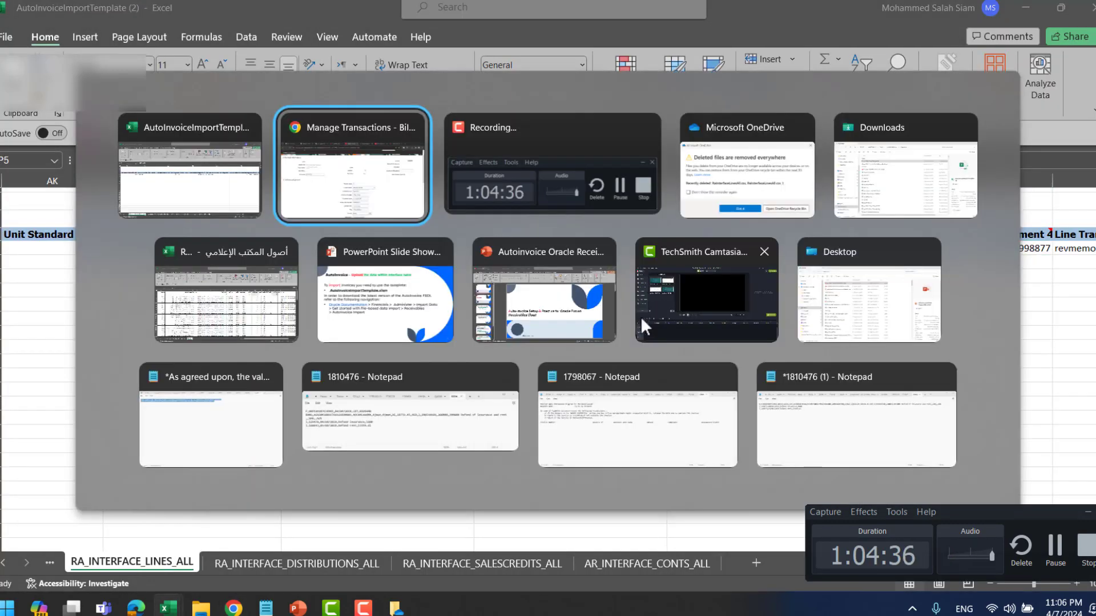
key("alt+Tab")
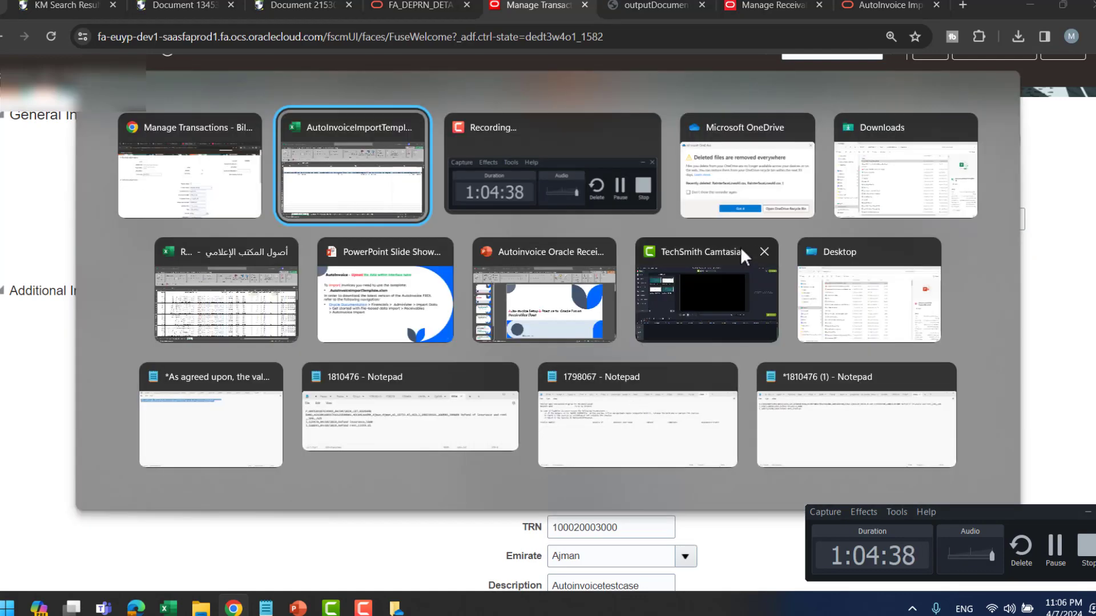
key("alt+Tab")
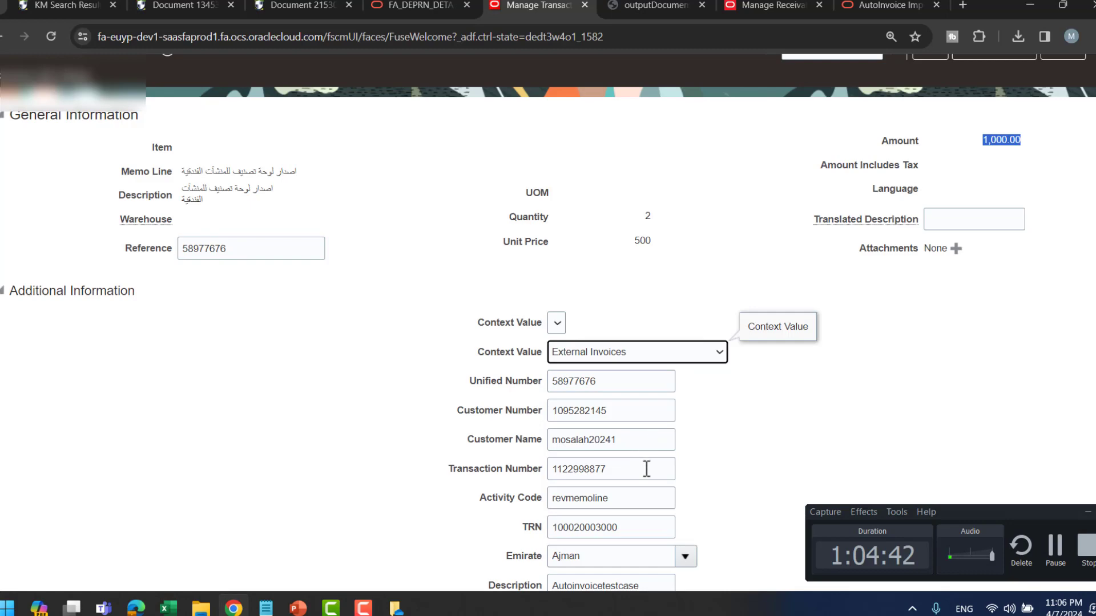
scroll(775, 404, "down", 3)
key("alt+Tab")
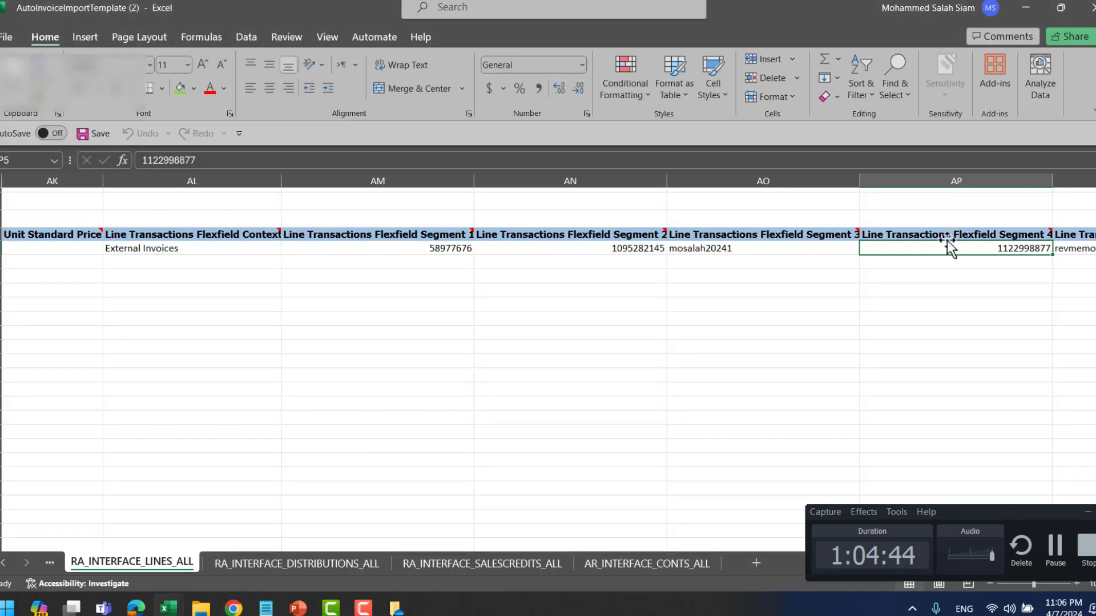
- Confirm the revmemoline and Autoinvoicetestcase segments match, then bring up the AutoInvoice slides
key("Right")
key("alt")
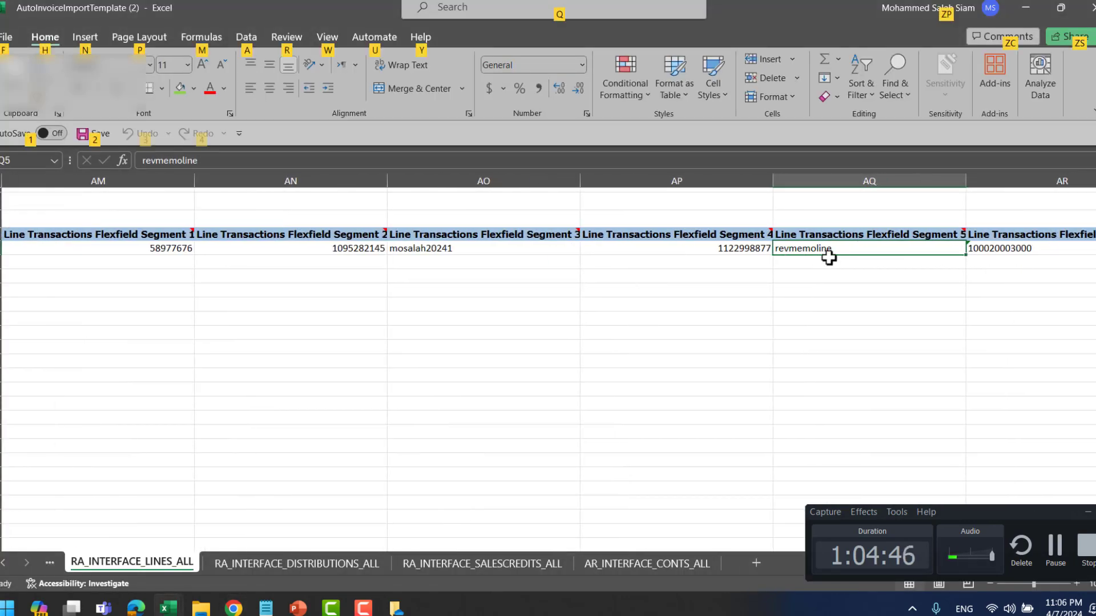
key("alt+Tab")
key("alt+Tab")
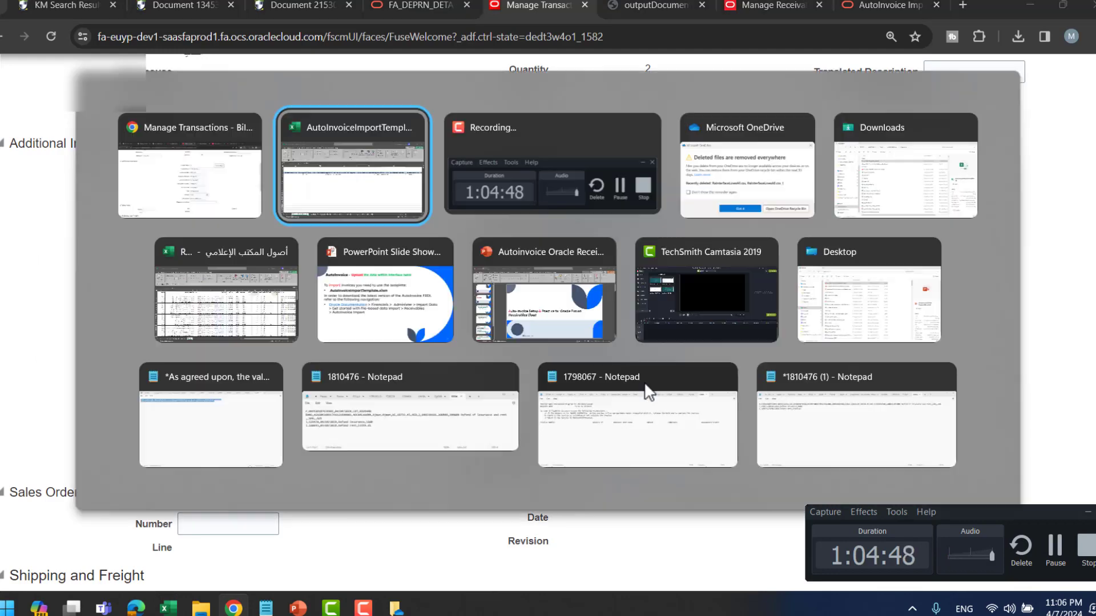
key("alt+Tab")
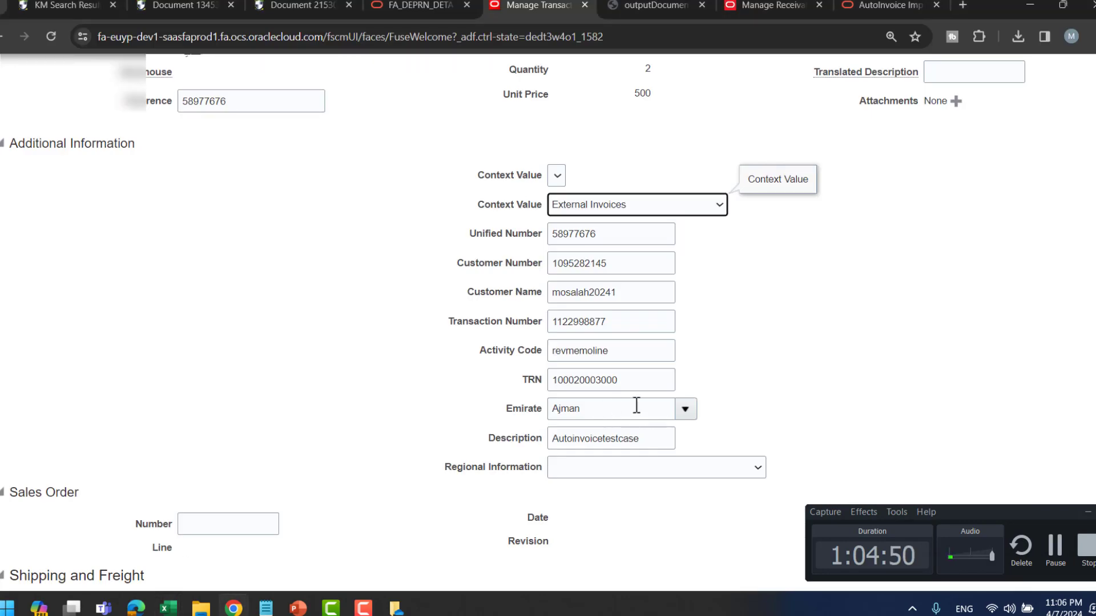
key("alt+Tab")
key("Right")
key("Right")
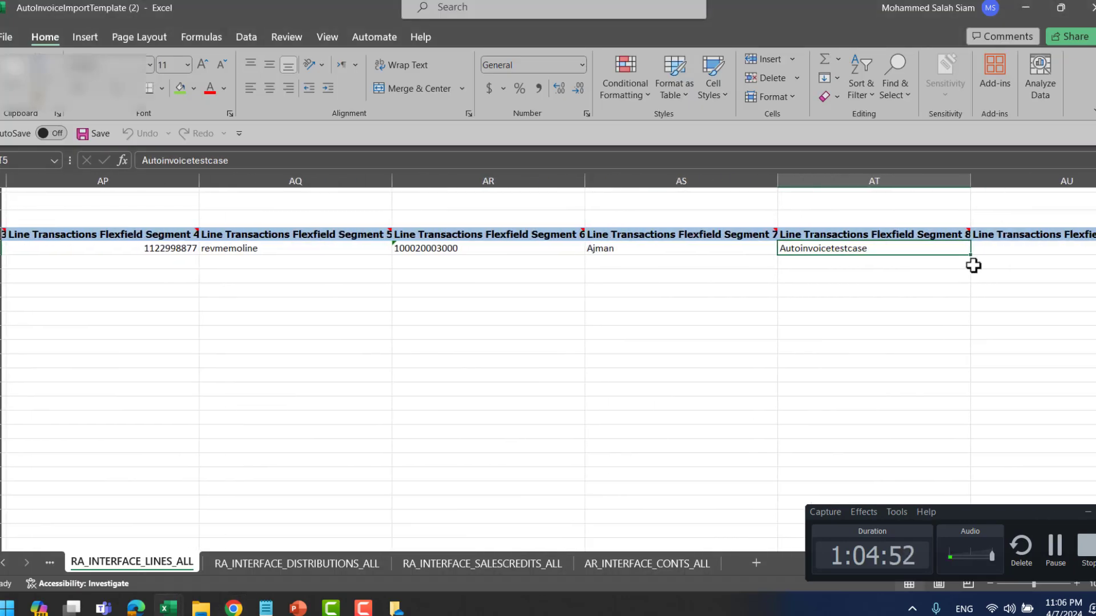
key("alt+Tab")
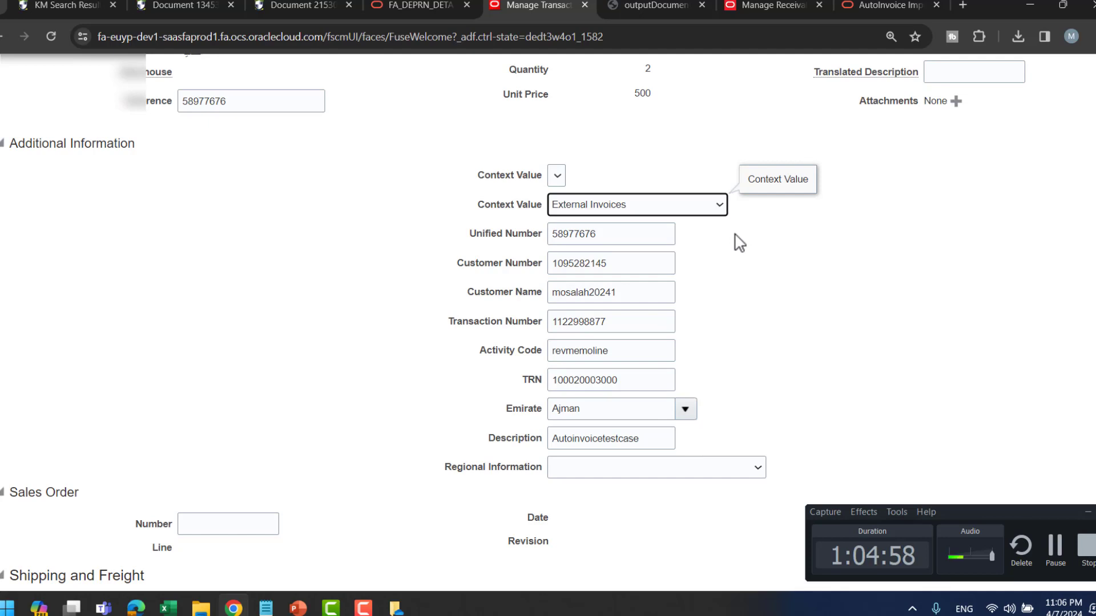
key("alt+Tab")
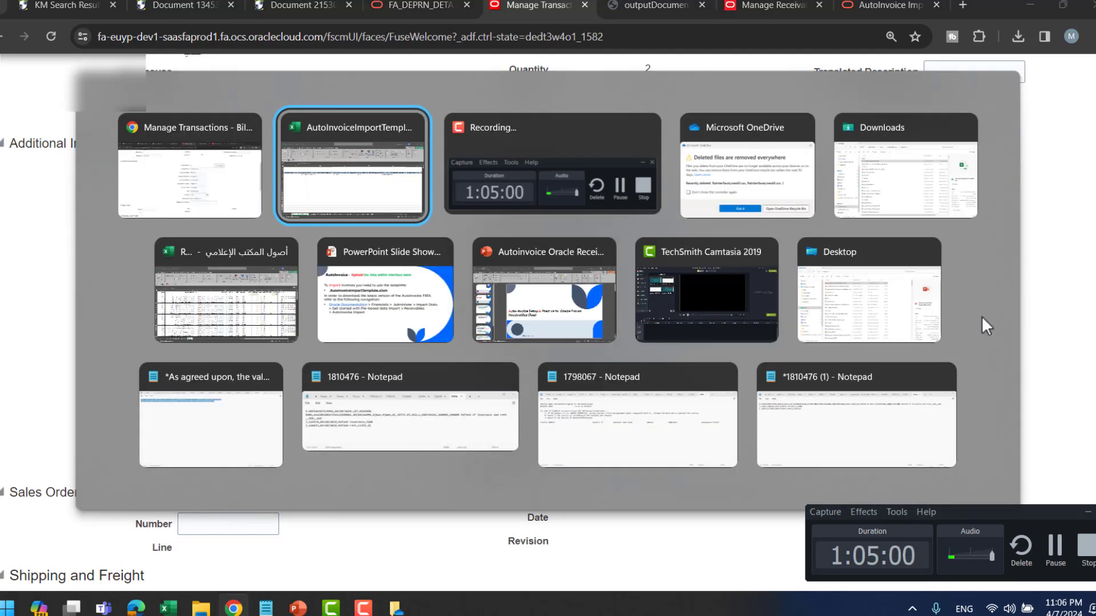
key("alt+Tab")
key("alt+Tab")
key("alt+Tab")
key("alt+Tab")
key("alt+Tab")
key("alt+Tab")
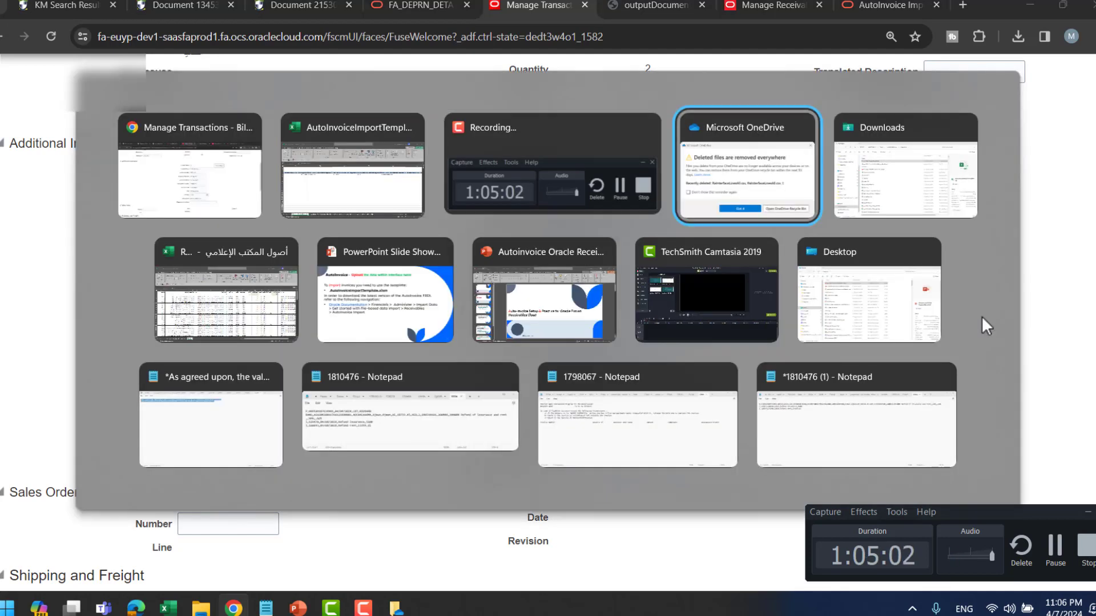
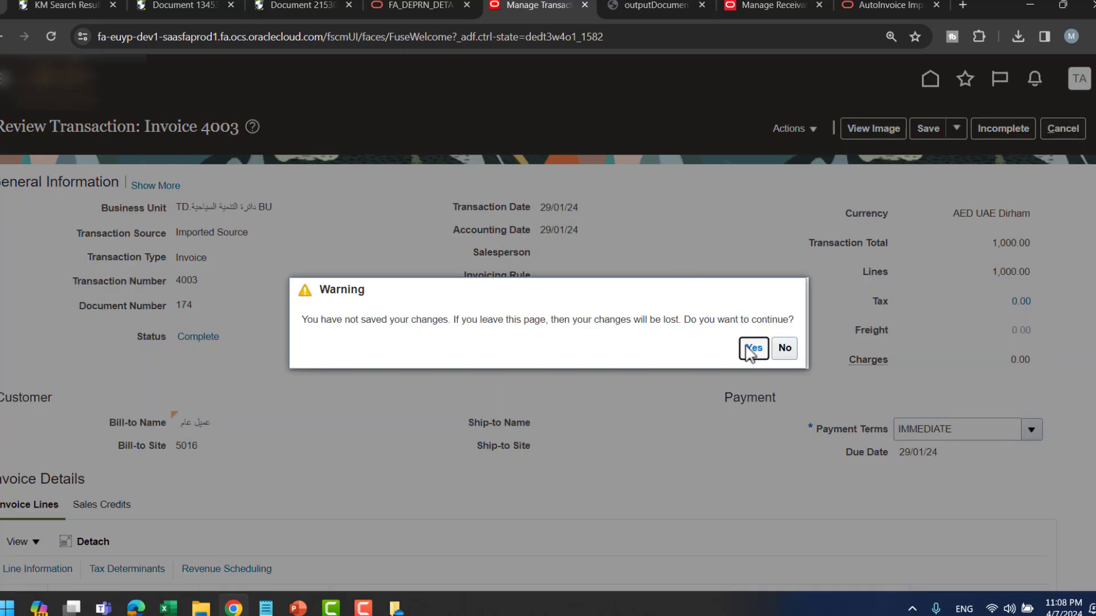
- Discard the invoice edits and open Manage Receivables System Options via a 'receivables sys' task search
left_click(747, 349)
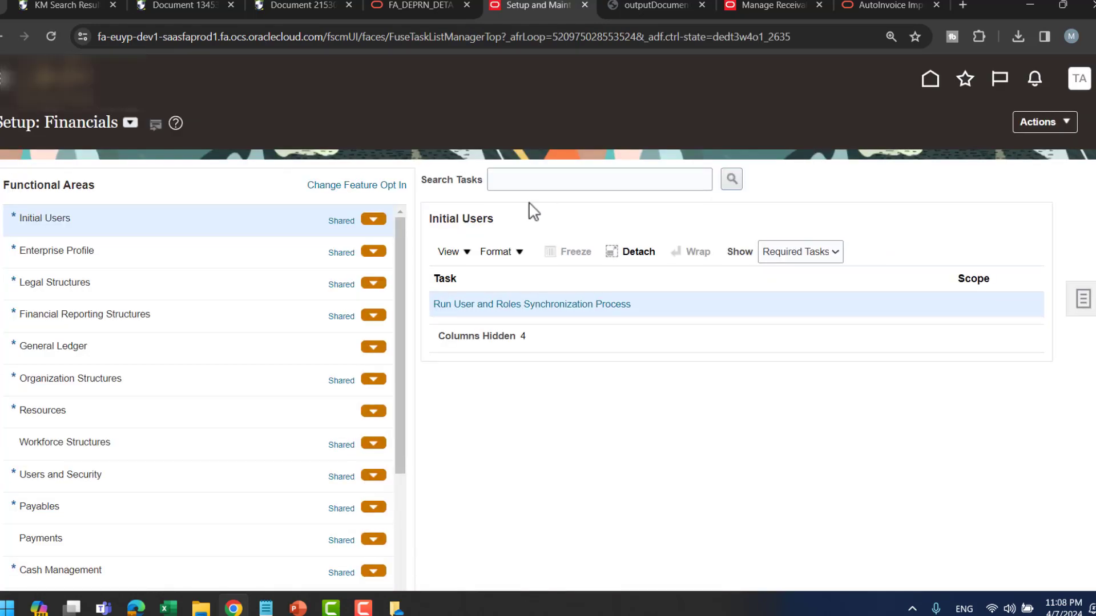
left_click(530, 182)
type("recei")
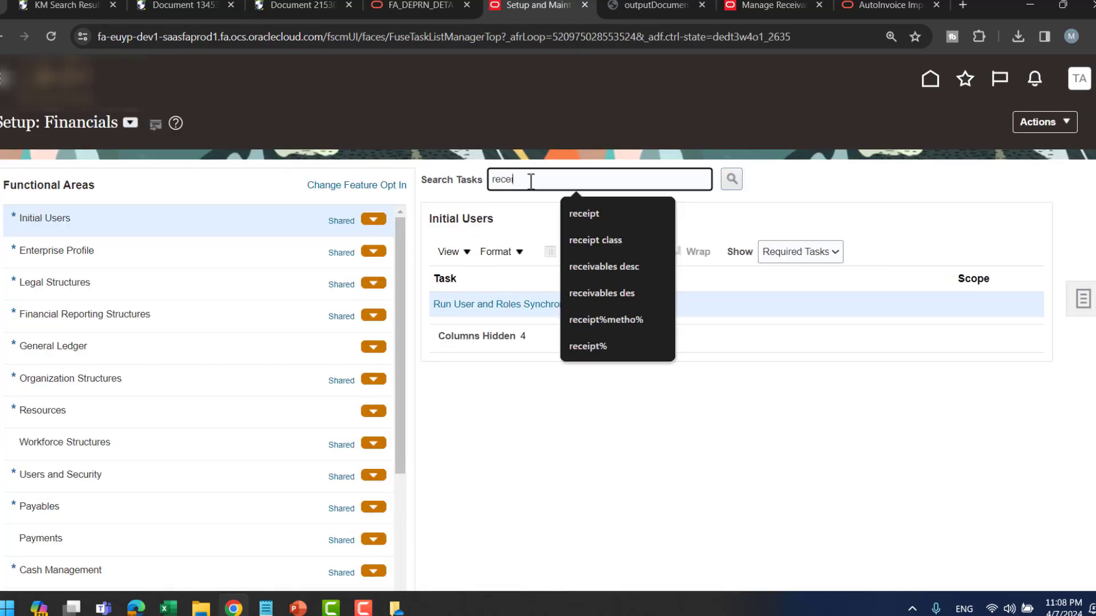
type("vables sys")
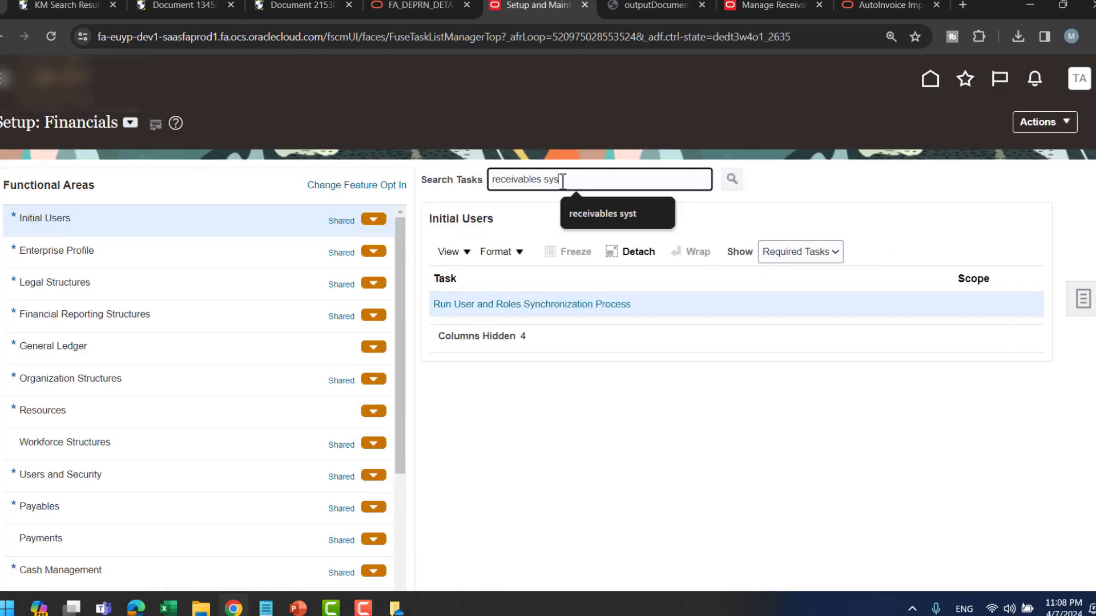
key("Return")
left_click(400, 321)
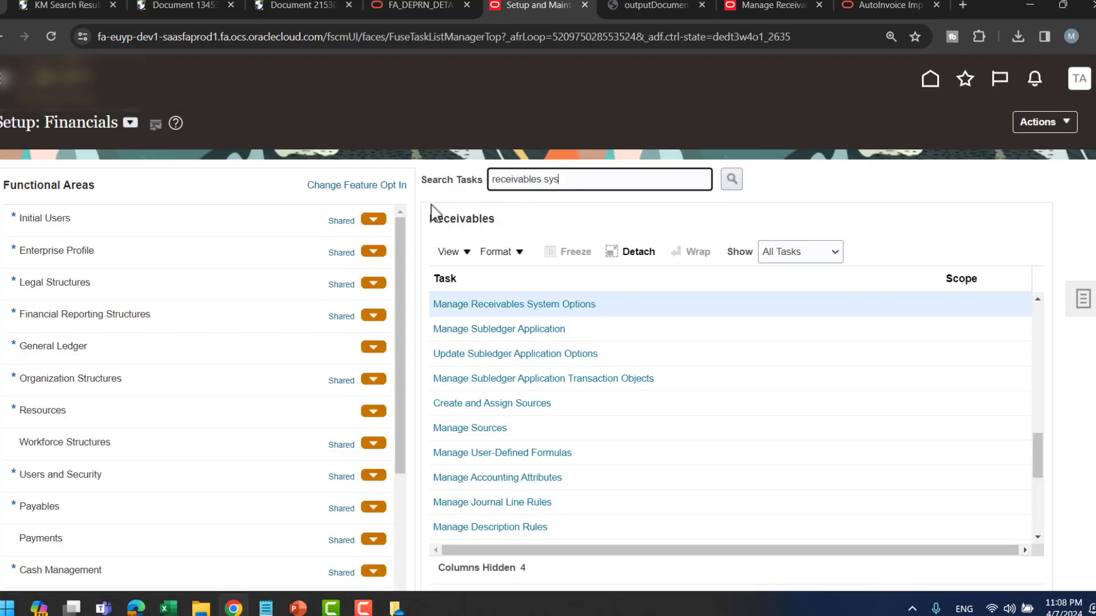
left_click(498, 305)
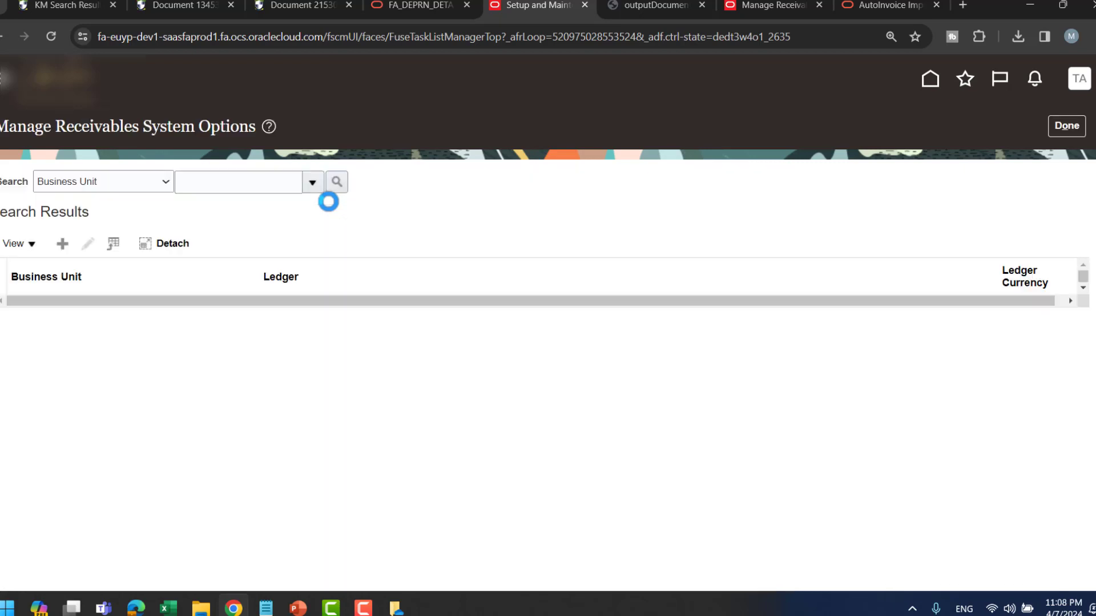
- Search system options for the TD business unit and open its row for editing
left_click(314, 184)
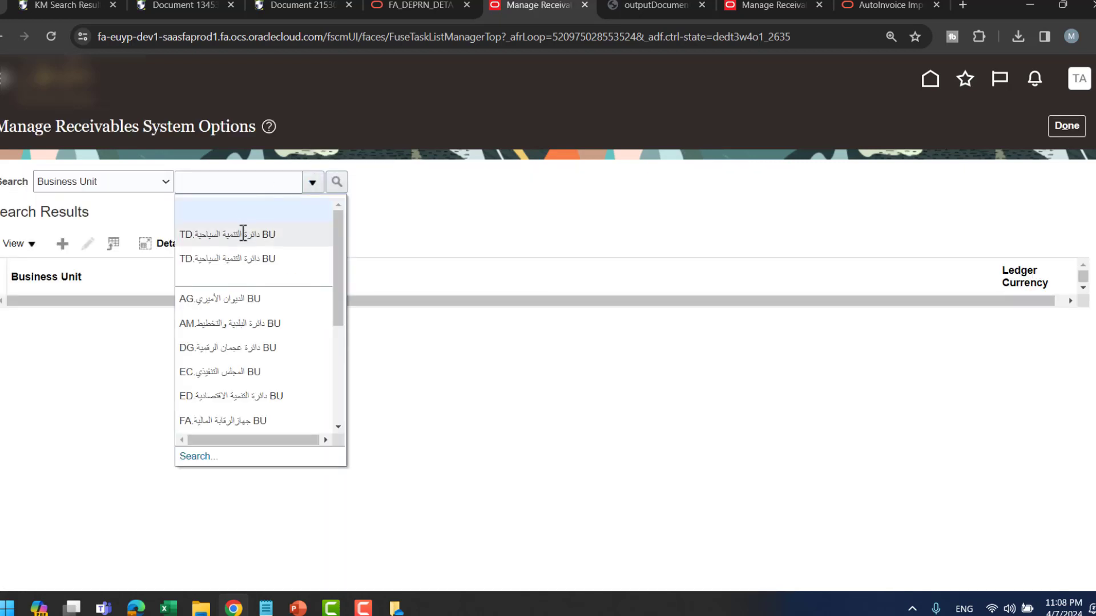
left_click(275, 232)
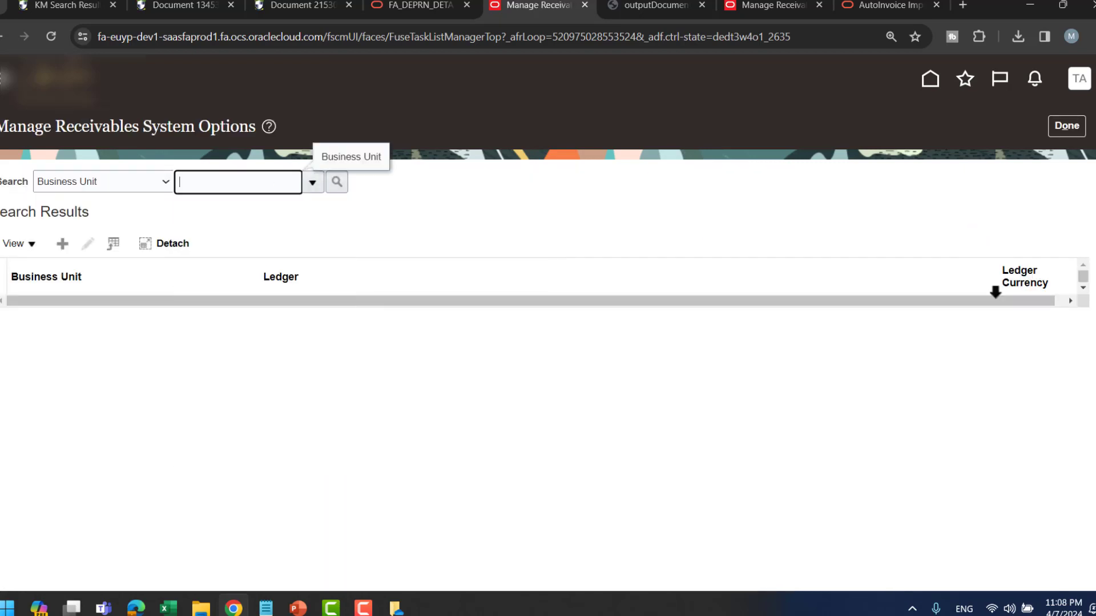
left_click(337, 182)
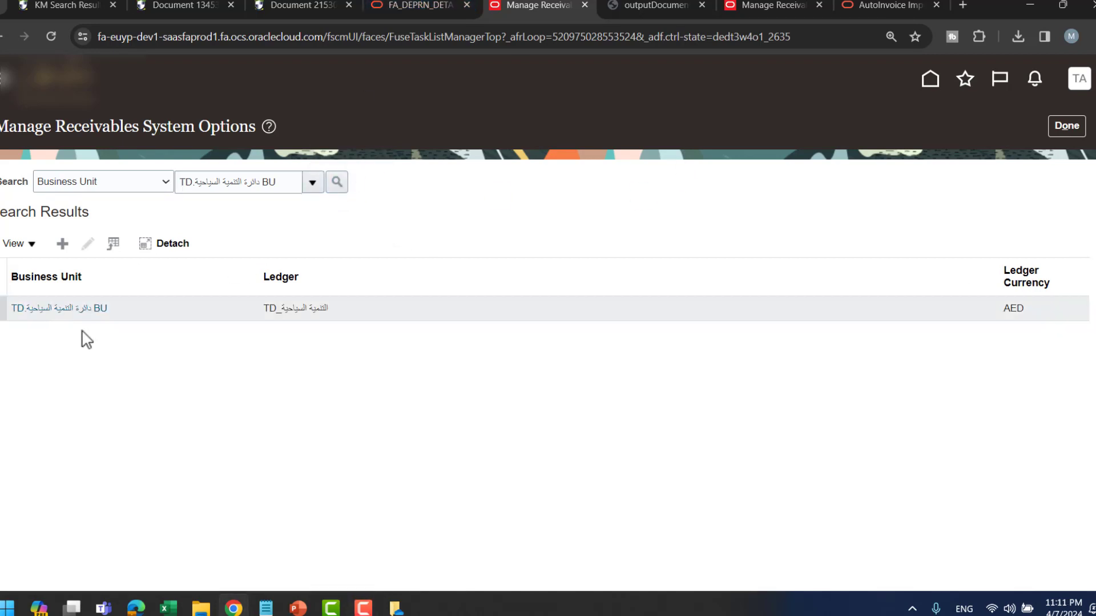
left_click(73, 311)
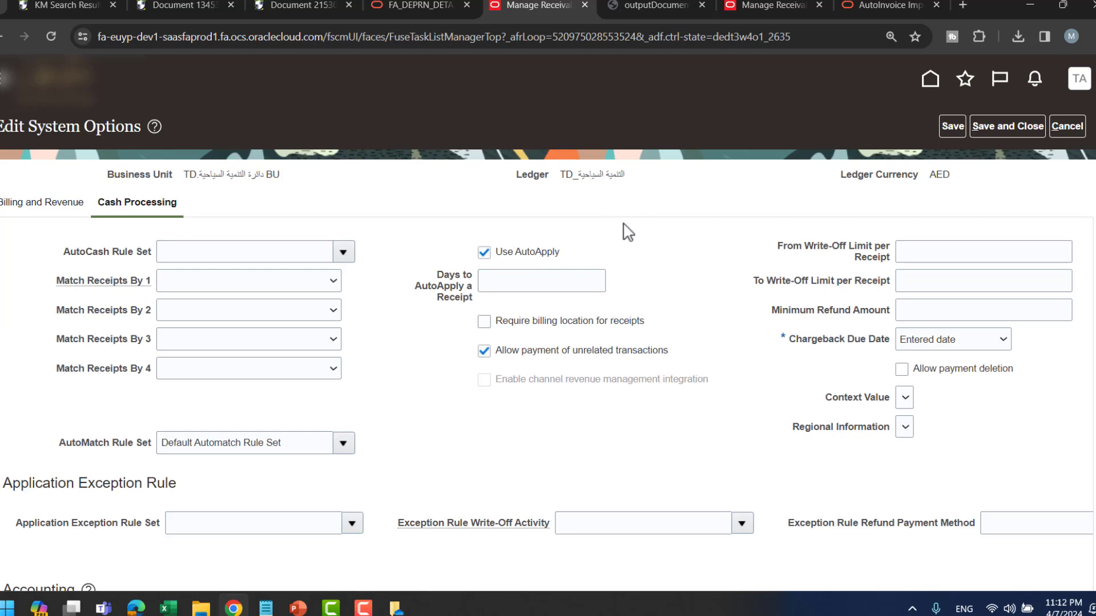
- Scroll through Cash Processing and Billing and Revenue, noting AutoInvoice's interface-table purging is unchecked
scroll(739, 284, "down", 4)
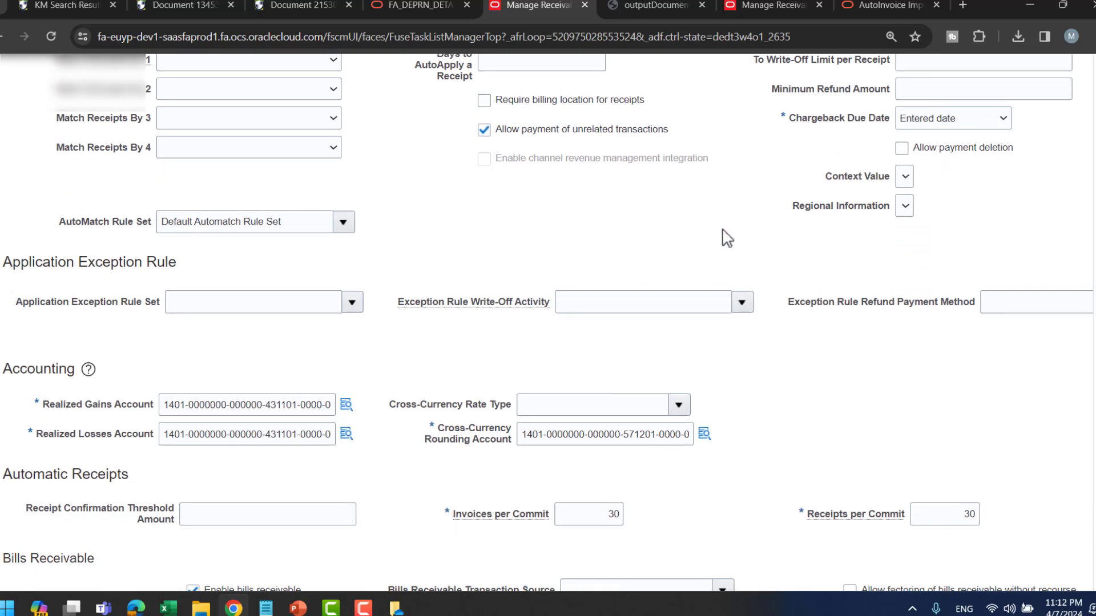
scroll(729, 226, "down", 1)
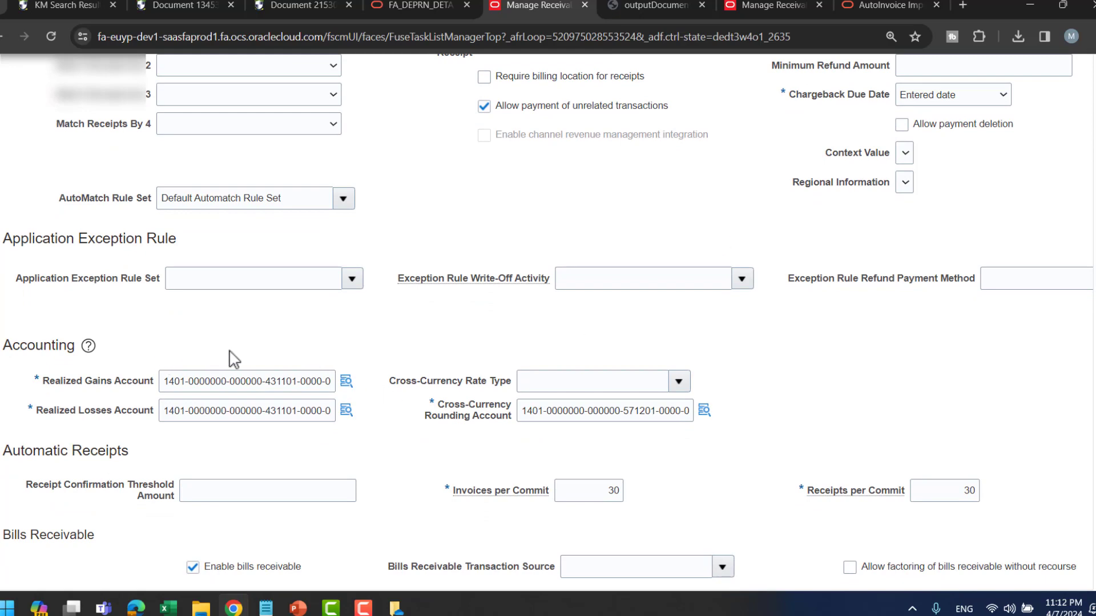
scroll(463, 408, "up", 2)
scroll(462, 408, "up", 3)
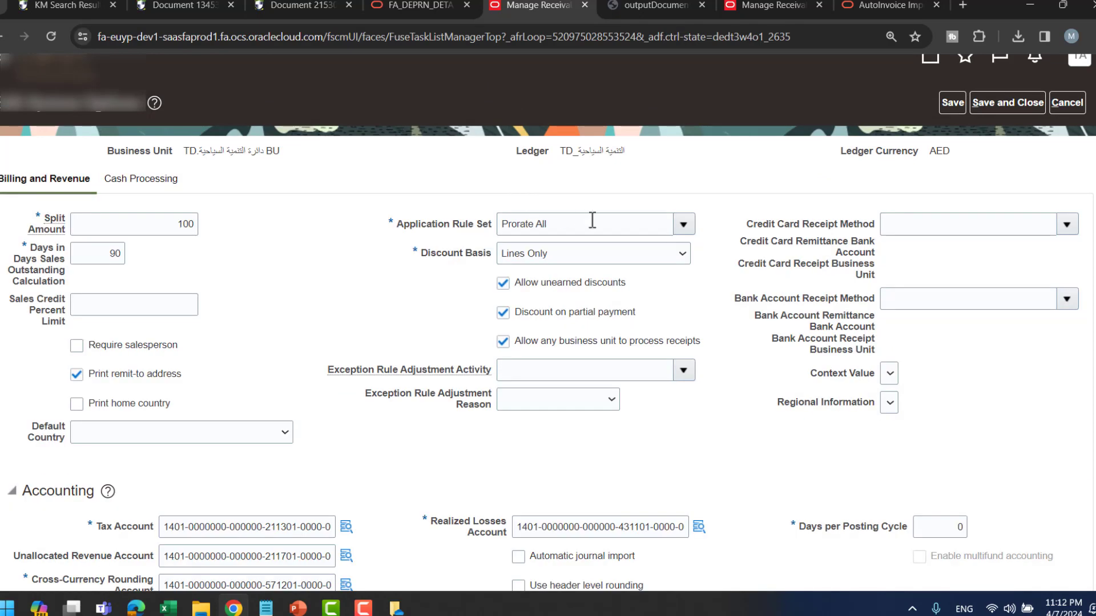
scroll(309, 294, "down", 4)
scroll(343, 275, "down", 8)
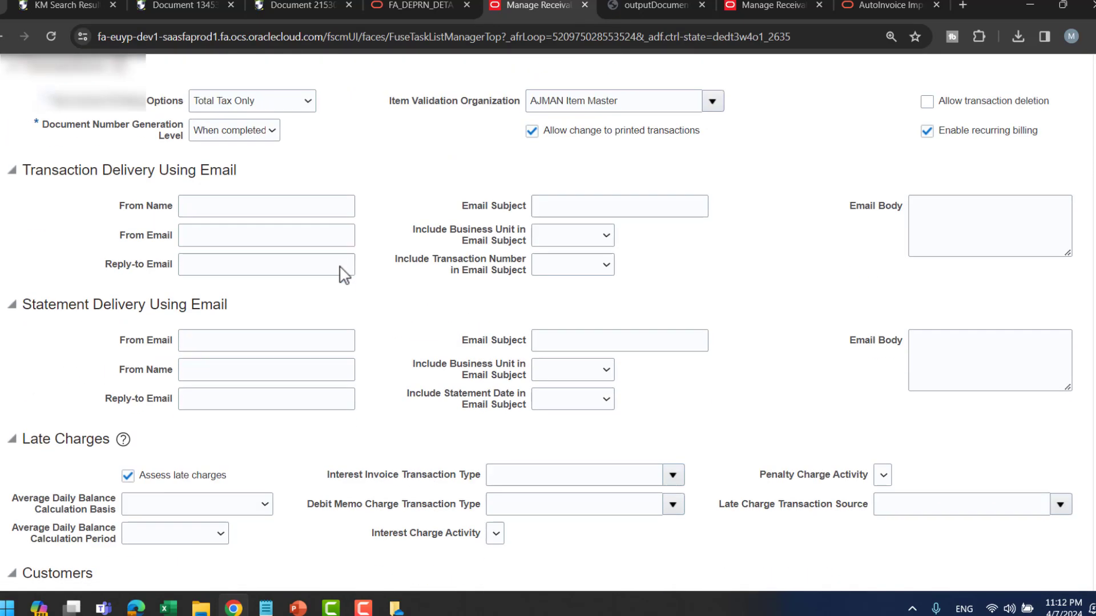
scroll(365, 290, "down", 1)
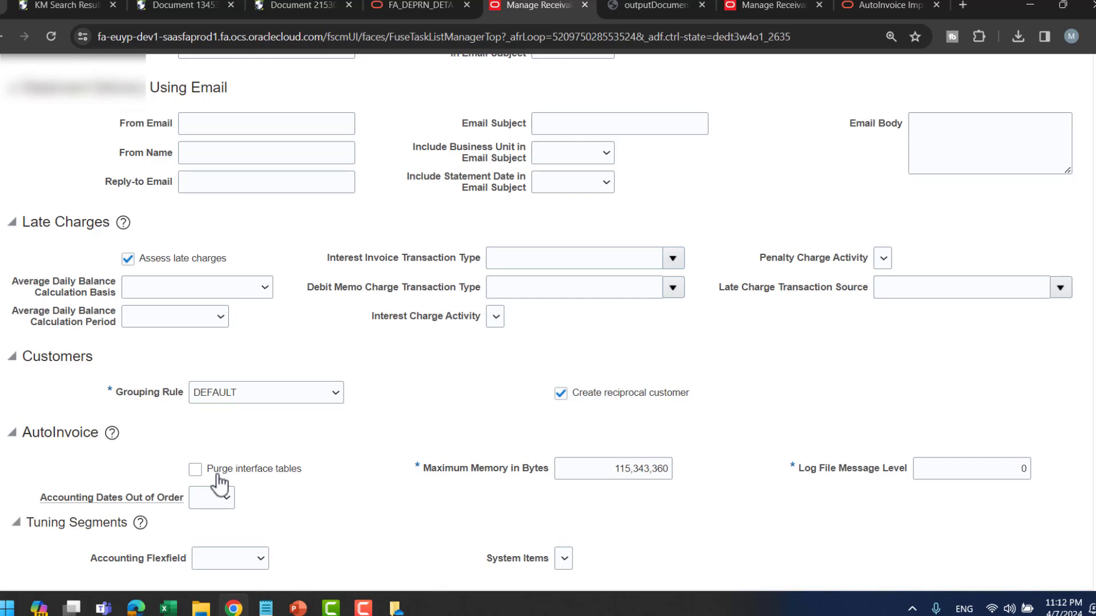
scroll(657, 182, "up", 15)
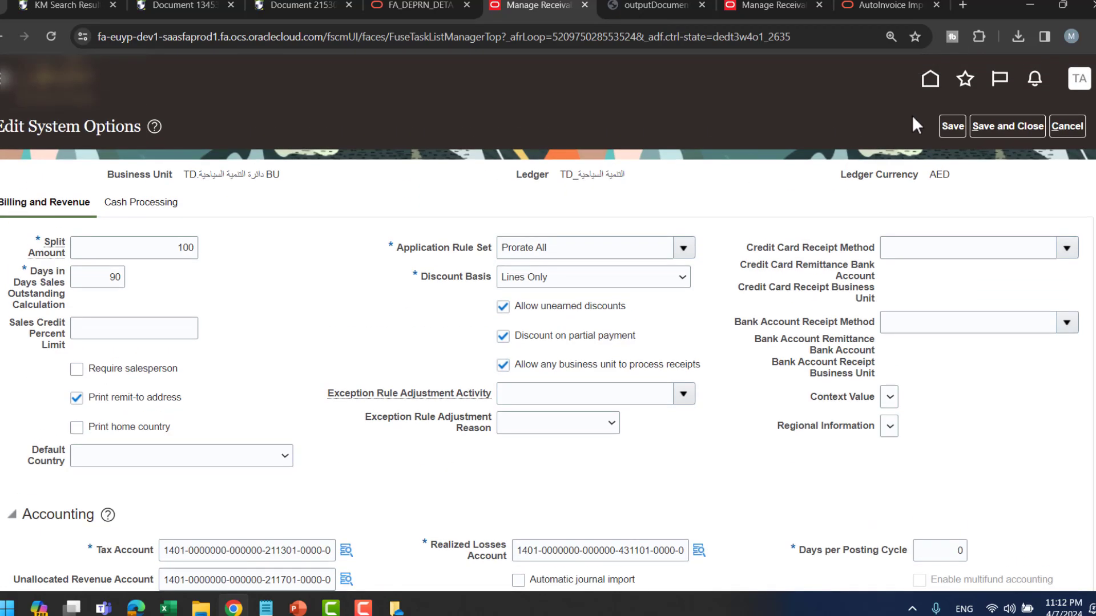
- Go home and open Scheduled Processes under Tools, showing Import AutoInvoice 2391086 Succeeded
left_click(932, 79)
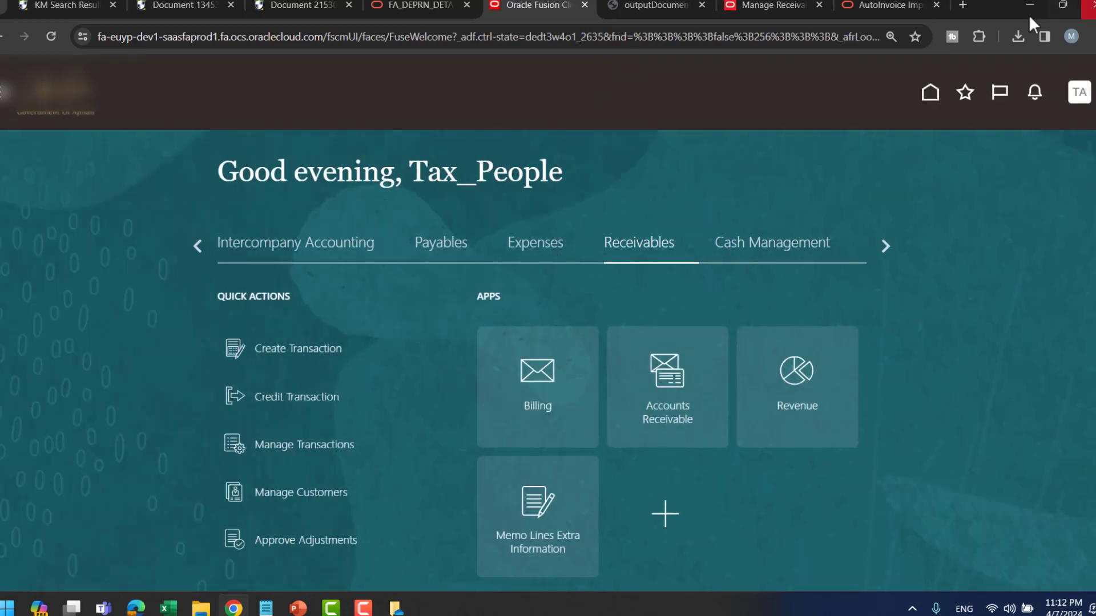
left_click(884, 245)
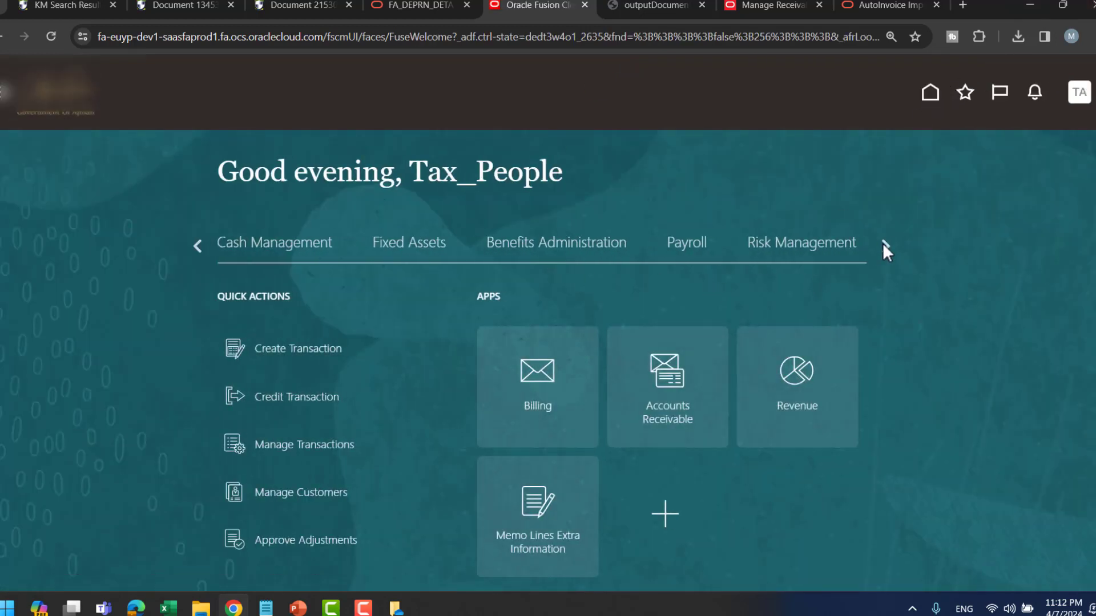
left_click(884, 245)
left_click(884, 245)
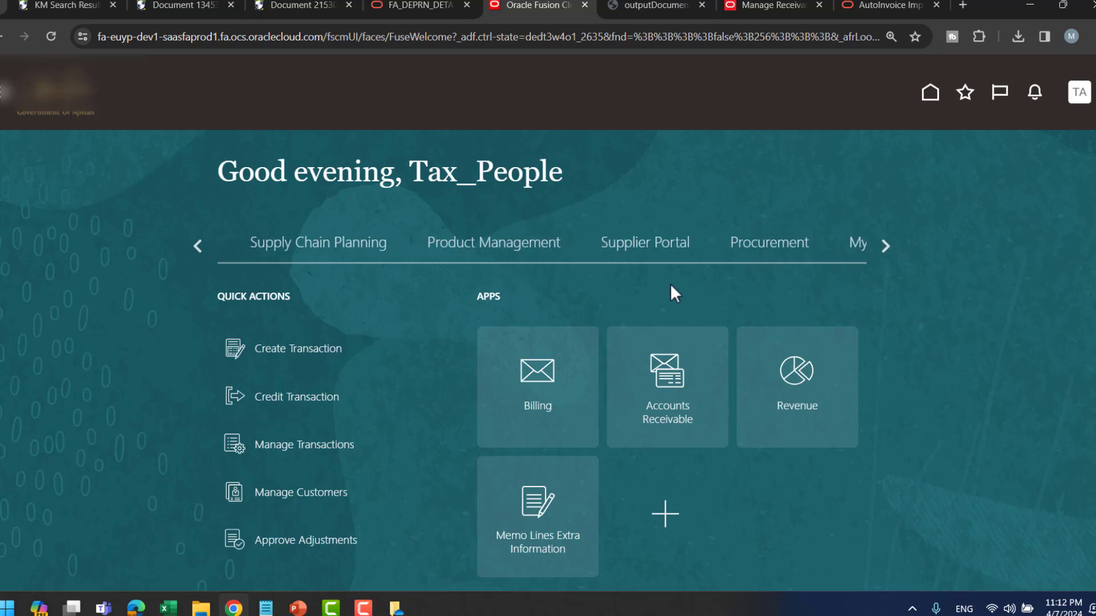
left_click(879, 246)
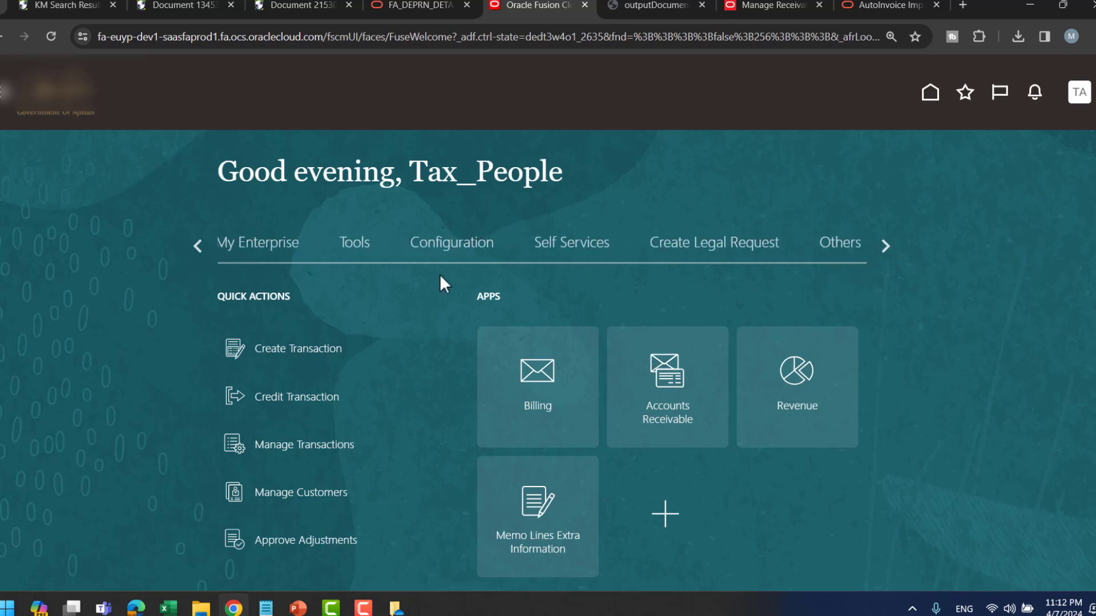
left_click(356, 247)
left_click(780, 531)
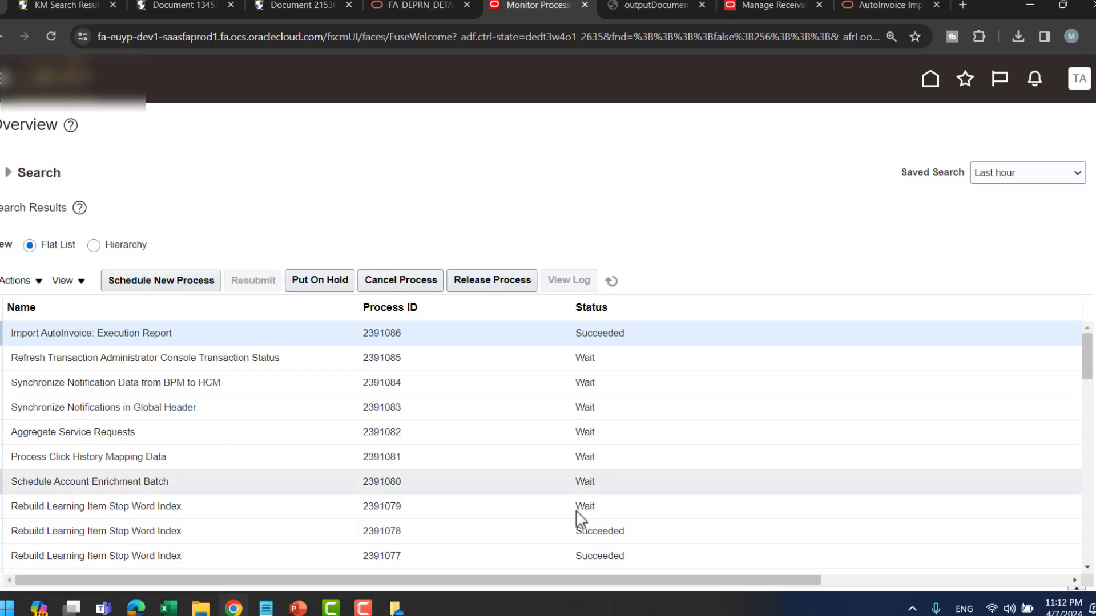
left_click(150, 280)
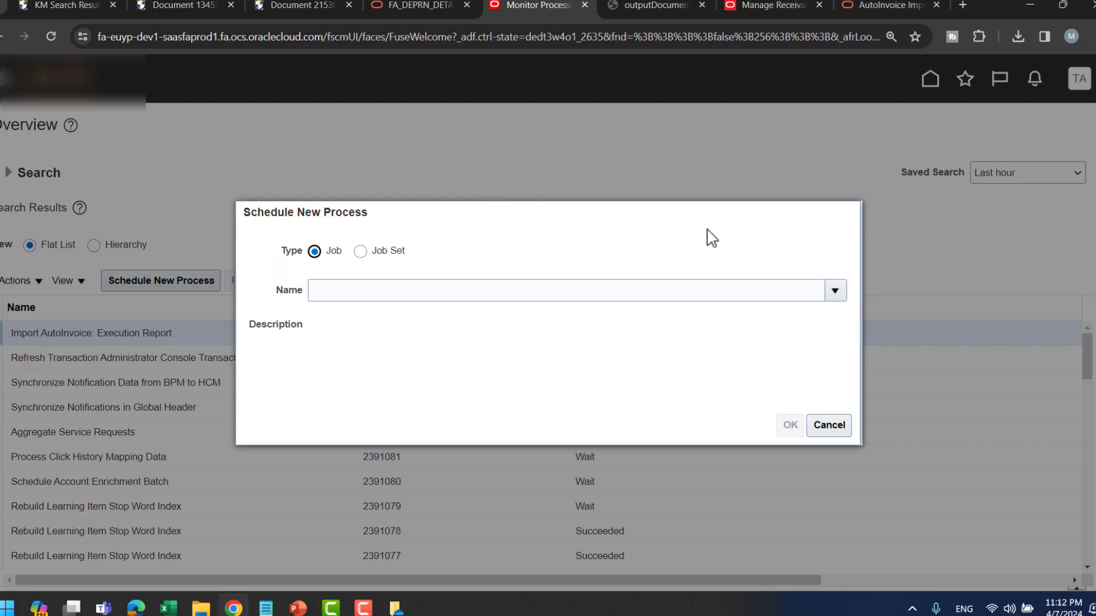
left_click(561, 292)
type("p")
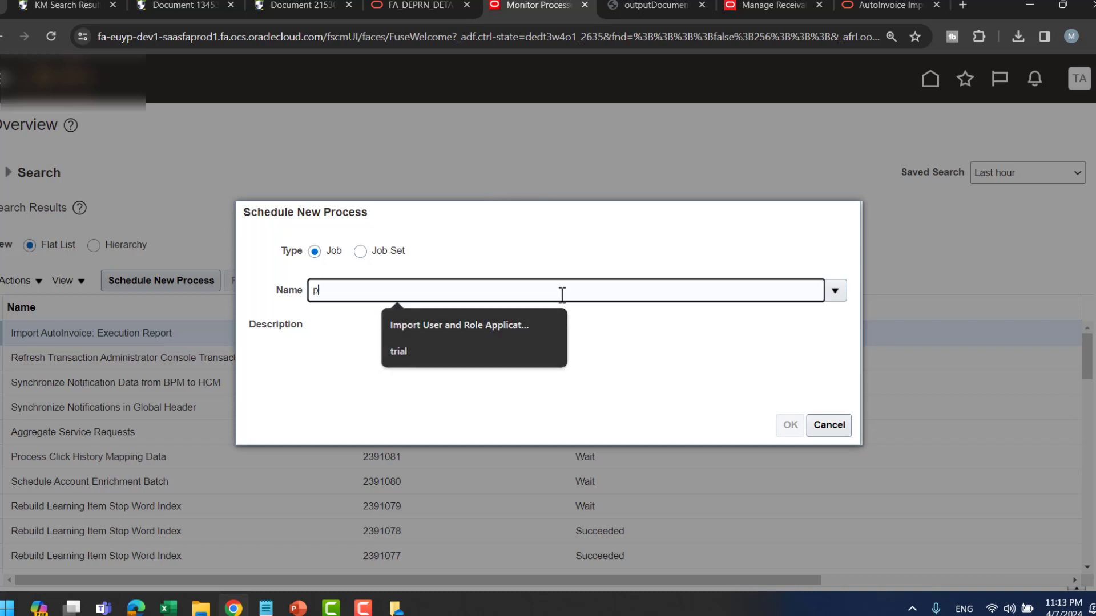
type("urge autoinv")
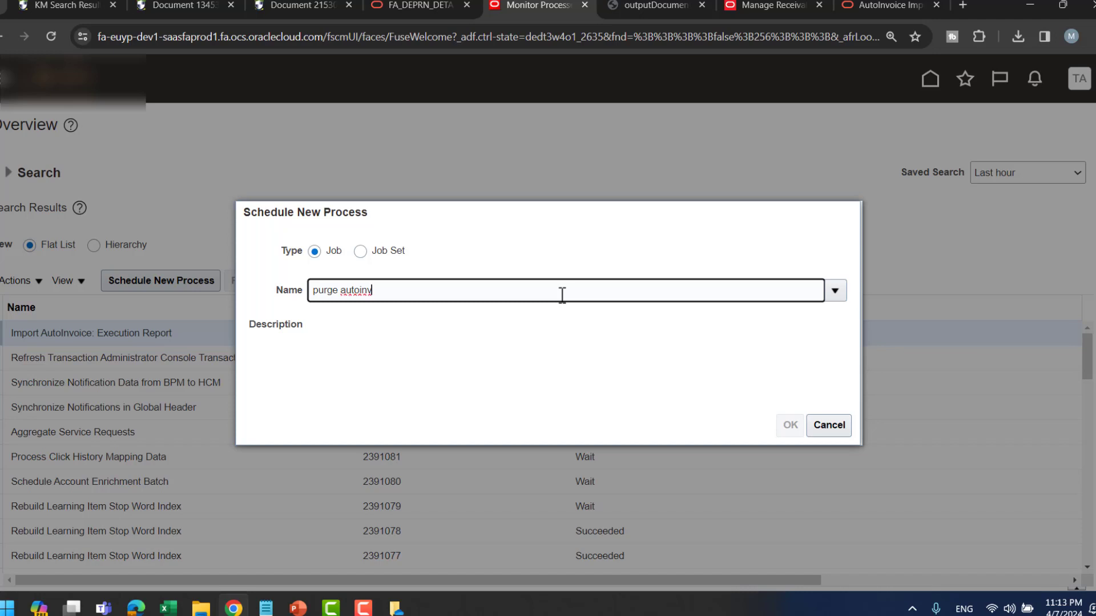
left_click(444, 229)
left_click(790, 426)
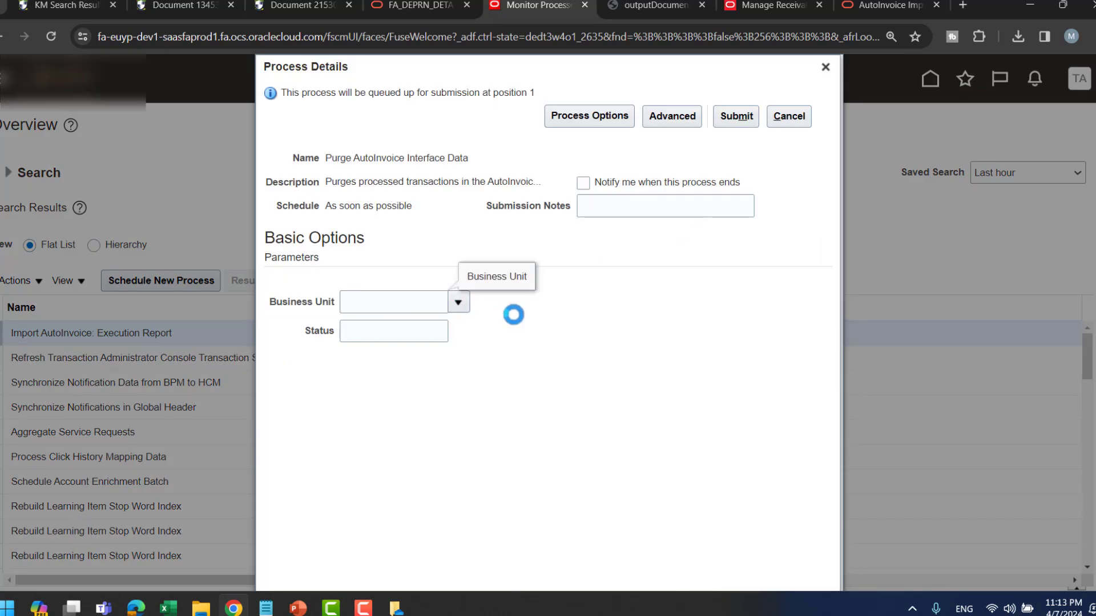
left_click(669, 332)
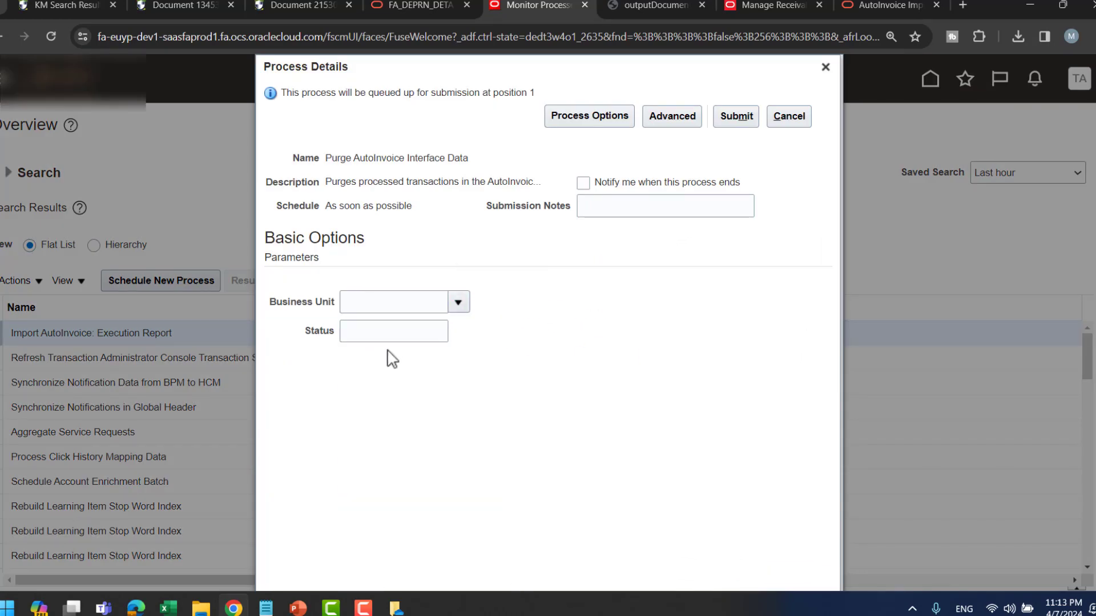
left_click(399, 338)
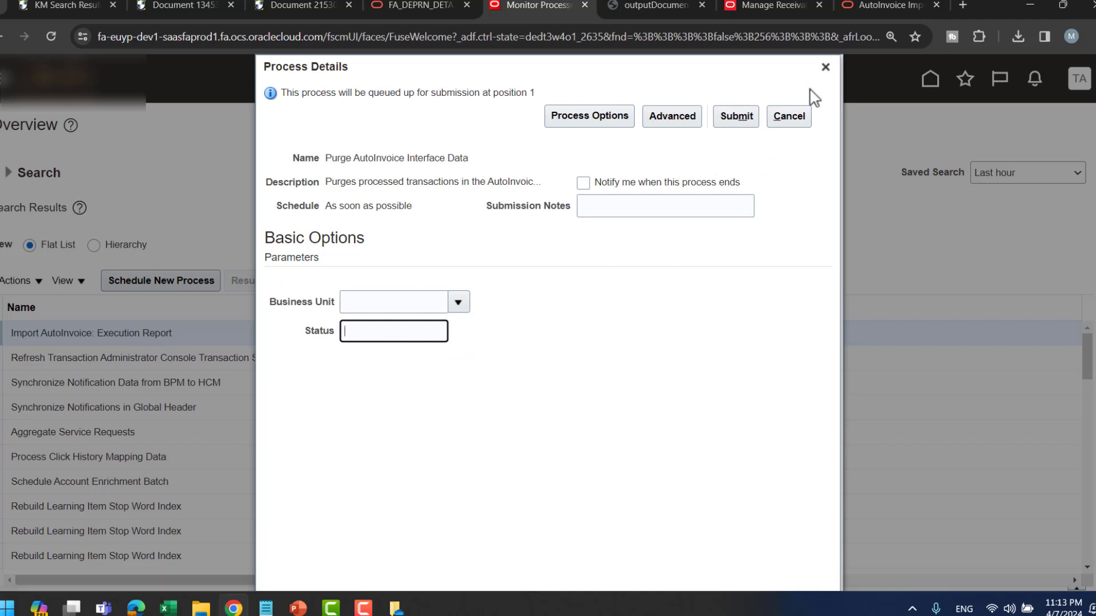
left_click(826, 68)
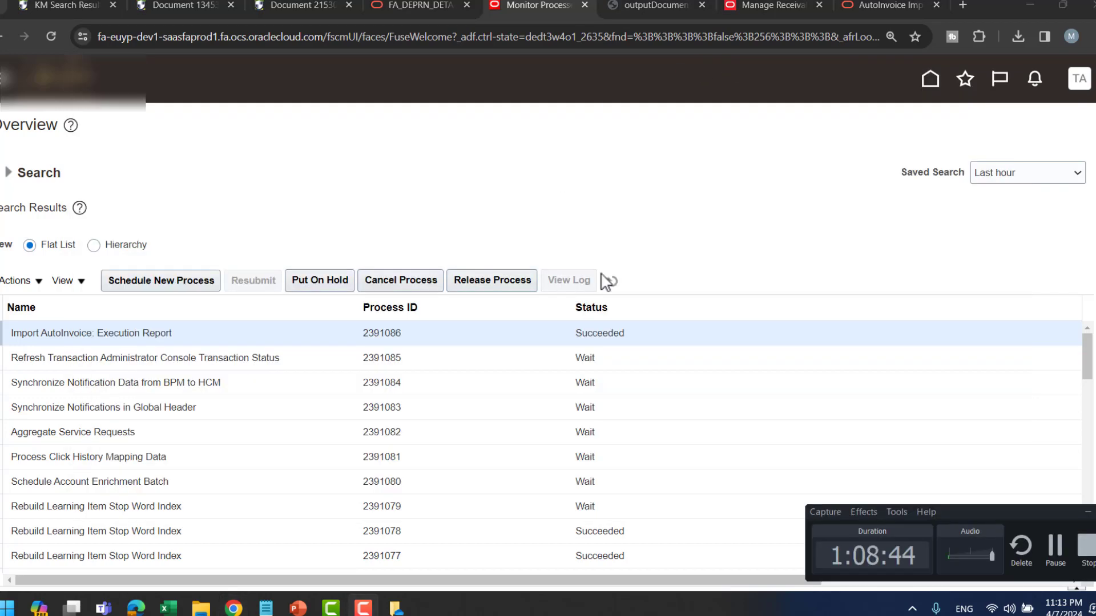
key("alt+Tab")
- Reveal the second purge how-to link on the slide, then return to the Scheduled Processes page
key("Right")
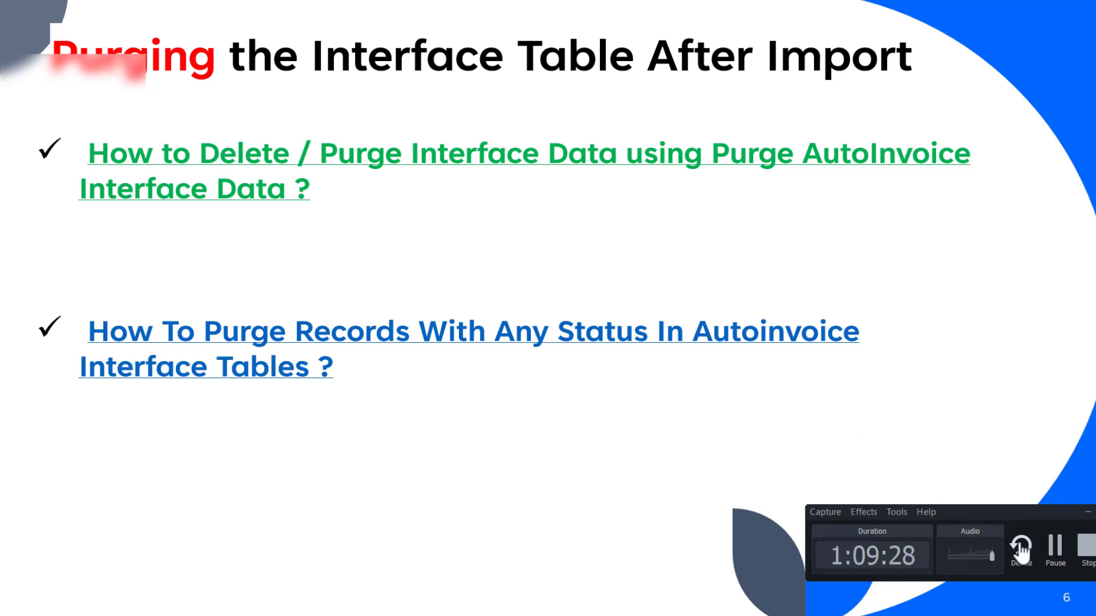
left_click(1050, 552)
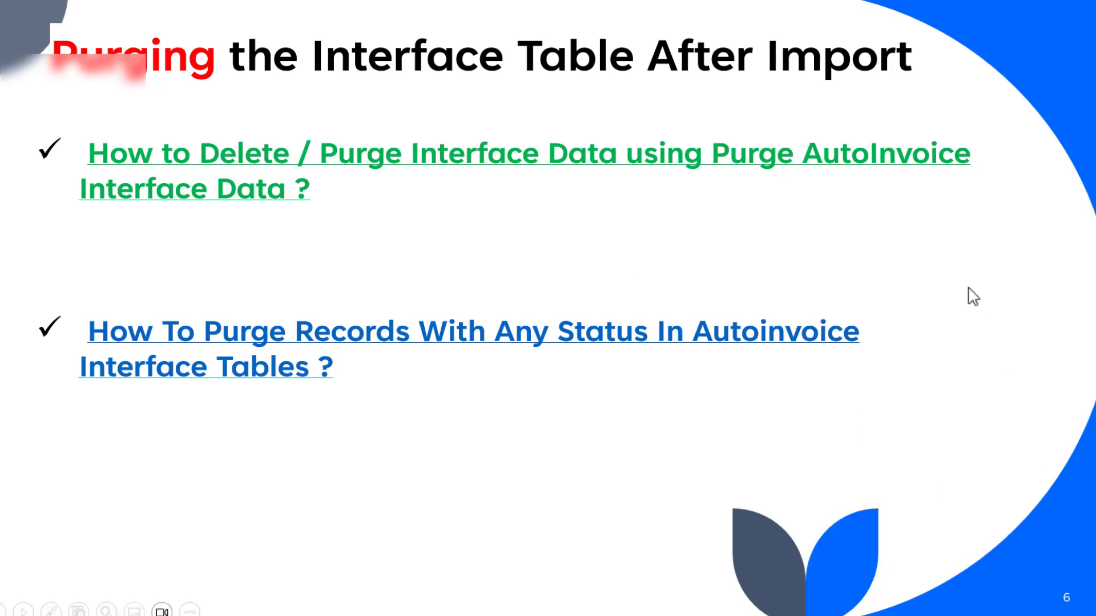
key("alt+Tab")
key("alt+Tab")
key("Tab")
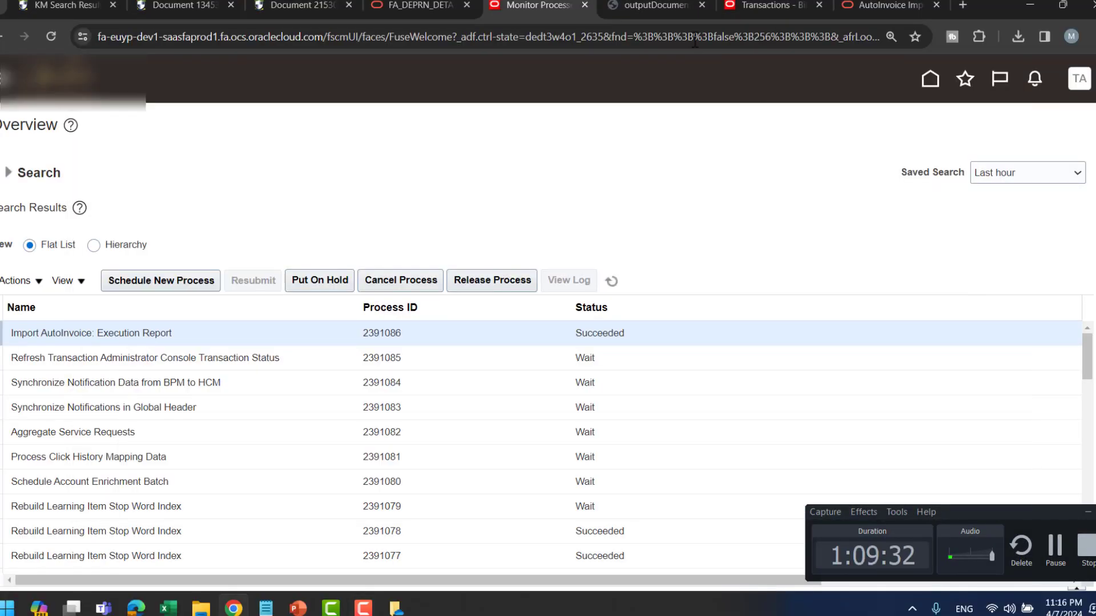
- Return home and launch Manage AutoInvoice Lines from the Billing Transactions tasks to download the workbook
left_click(930, 80)
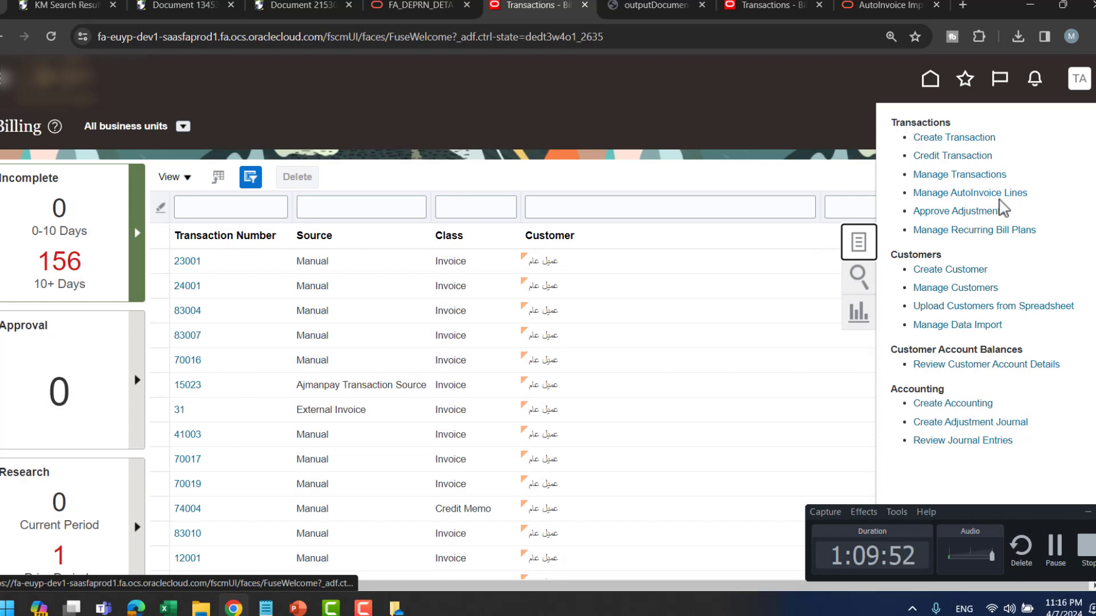
left_click(757, 165)
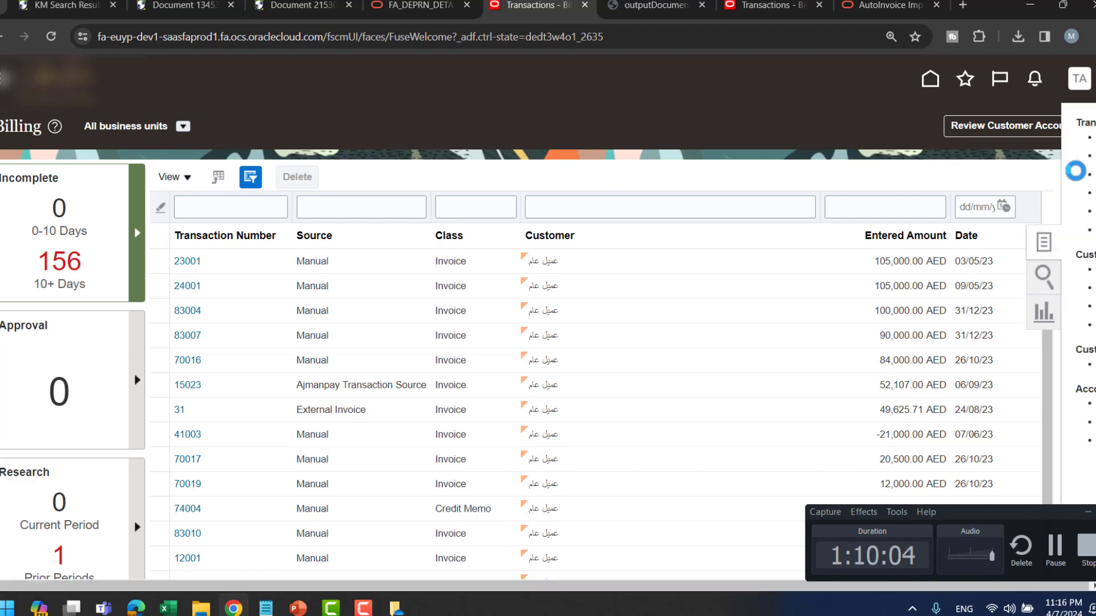
left_click(939, 195)
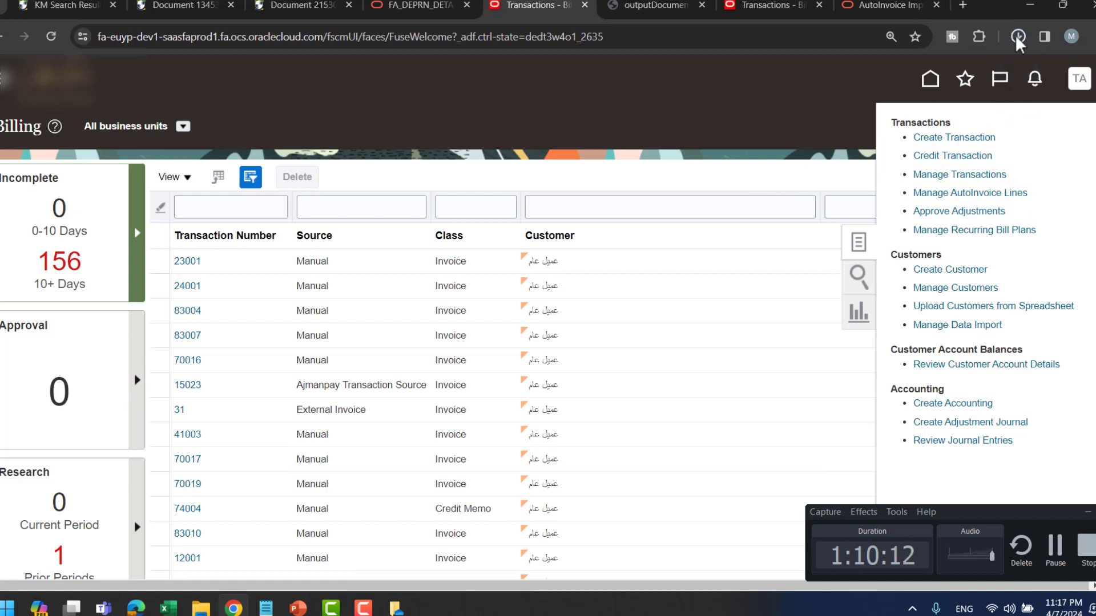
- Unblock the downloaded ManageAutoInvoiceLines file in its Properties and open it in Excel
left_click(992, 79)
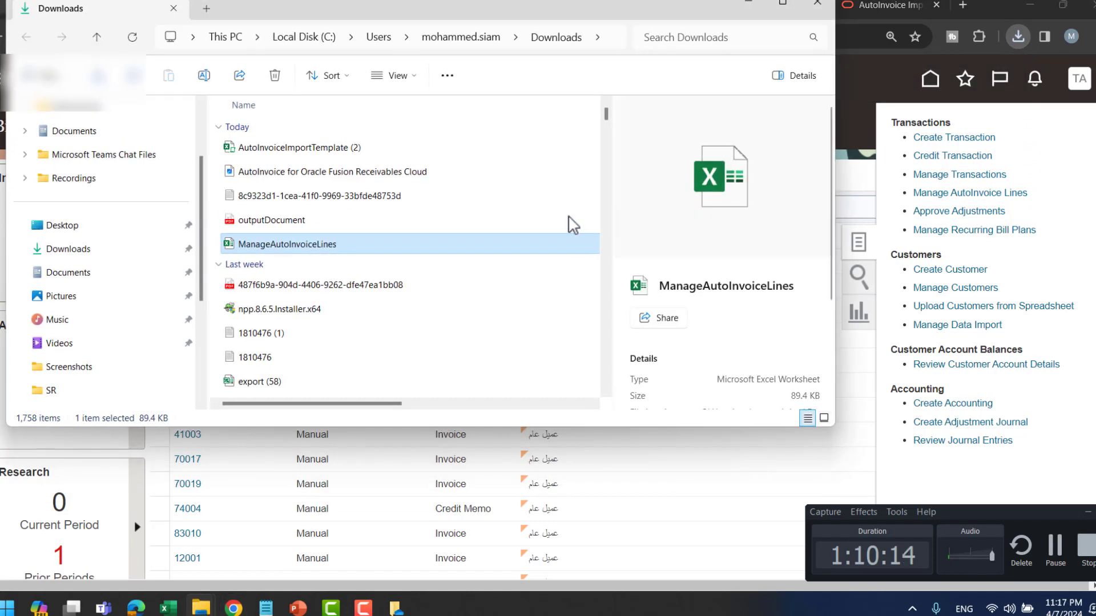
right_click(295, 247)
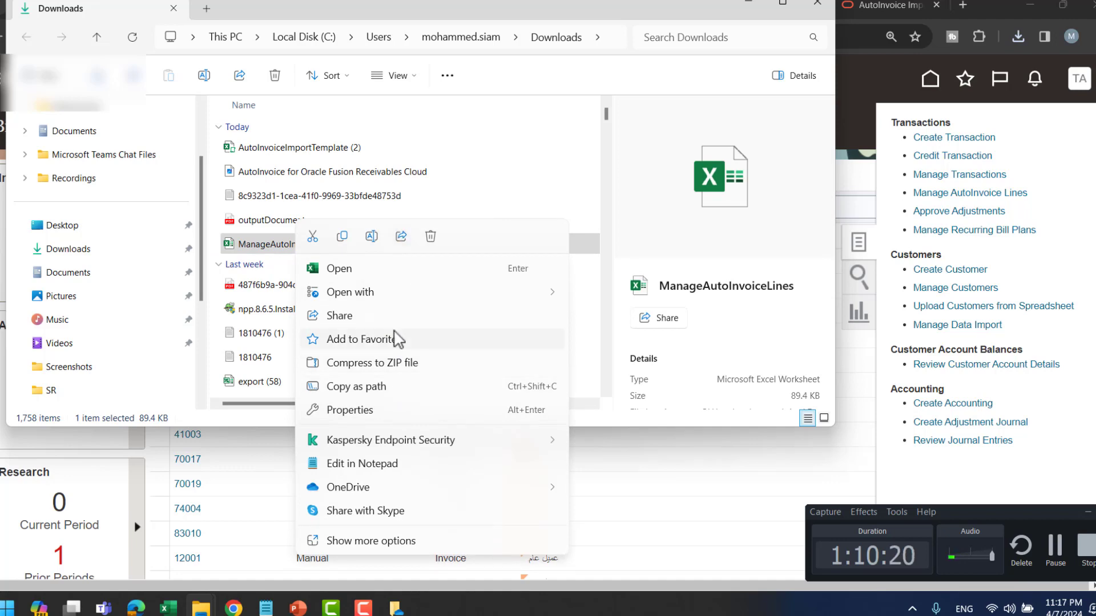
left_click(384, 409)
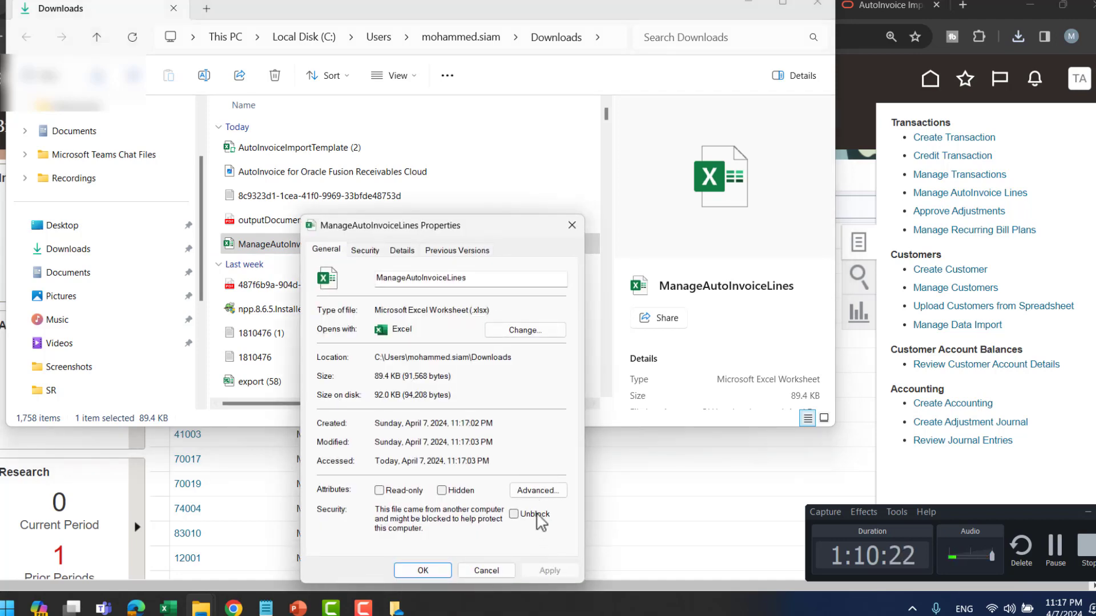
left_click(534, 515)
left_click(550, 571)
left_click(423, 570)
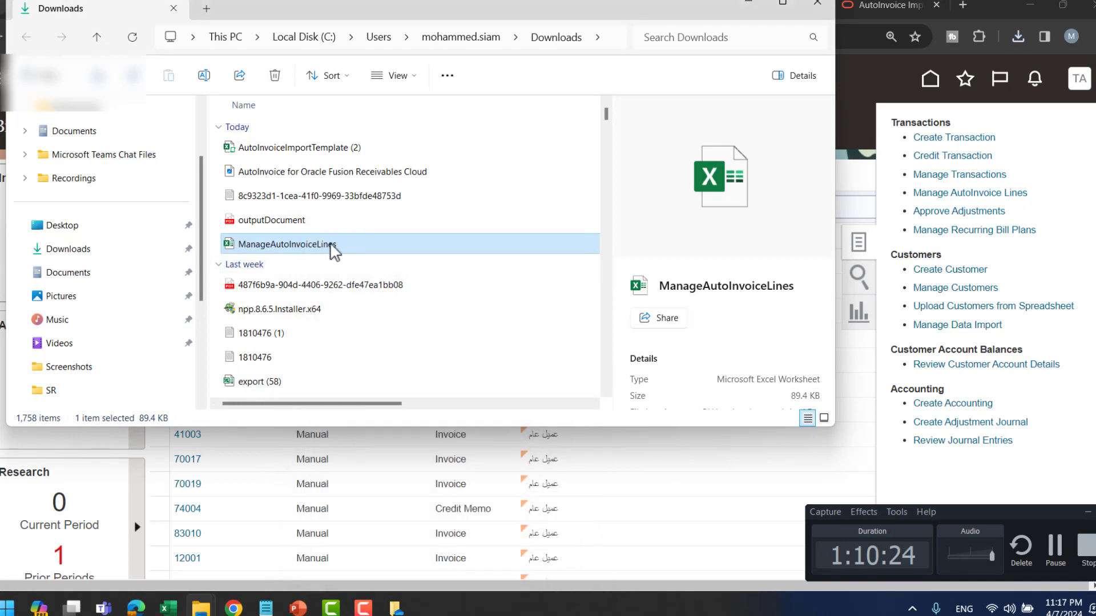
key("alt+Tab")
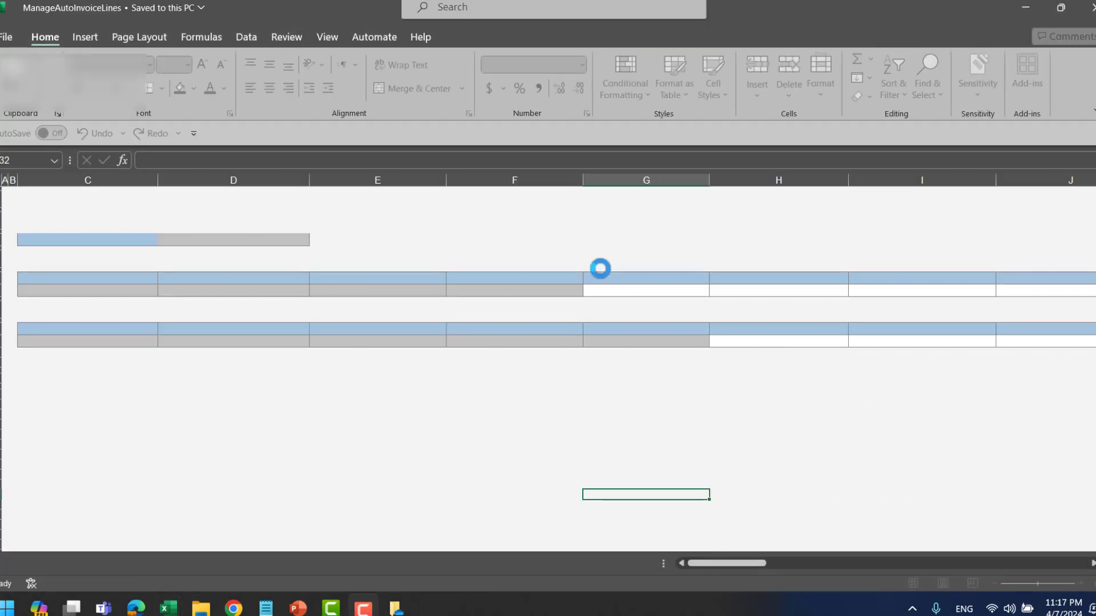
- Agree to connect the workbook to Oracle and submit the user ID and password
left_click(597, 377)
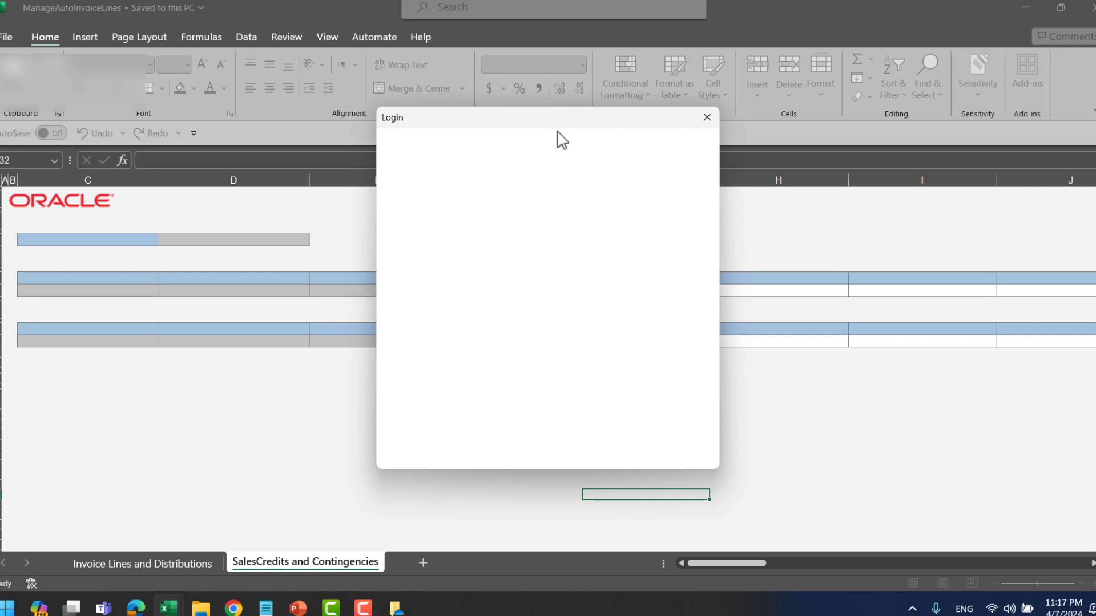
left_click_drag(519, 127, 491, 129)
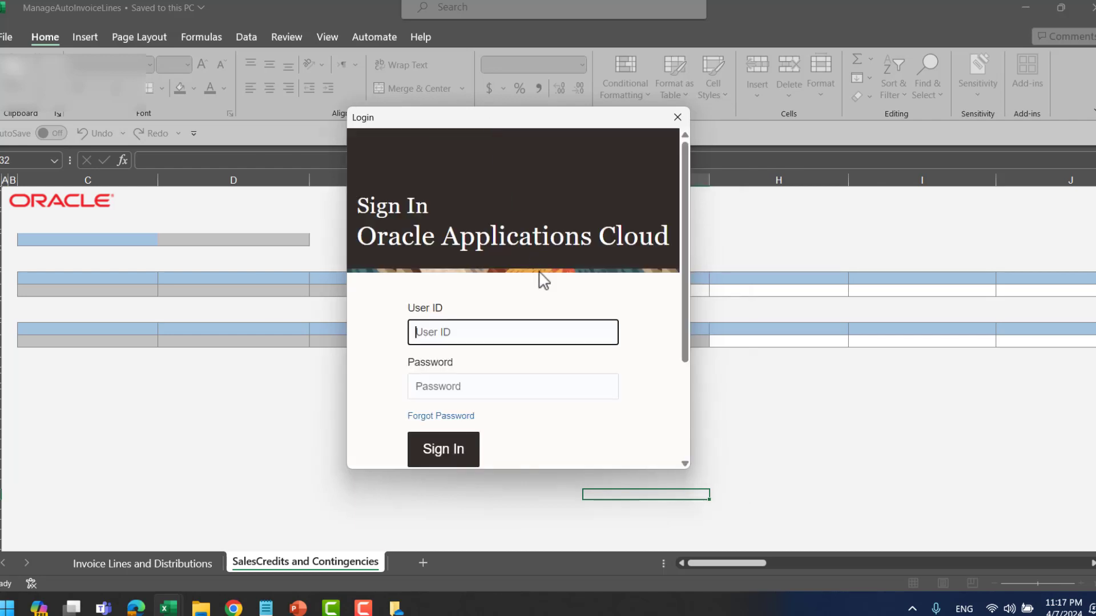
type("tax_people")
key("Tab")
type("••")
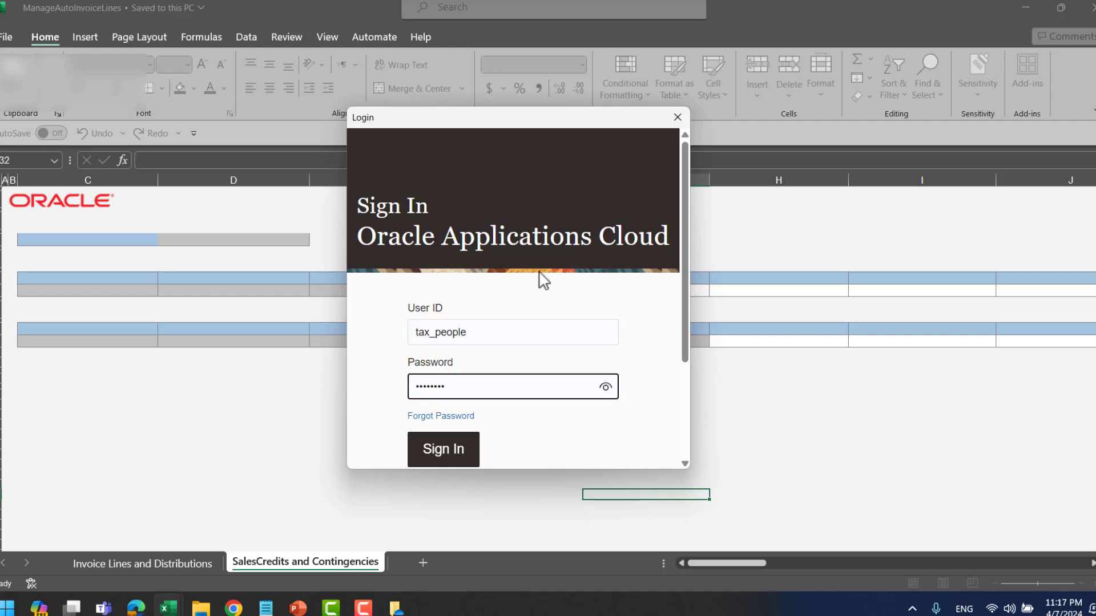
key("Return")
- Re-enter the user ID and password after the failed first sign-in
left_click(471, 343)
type("ta")
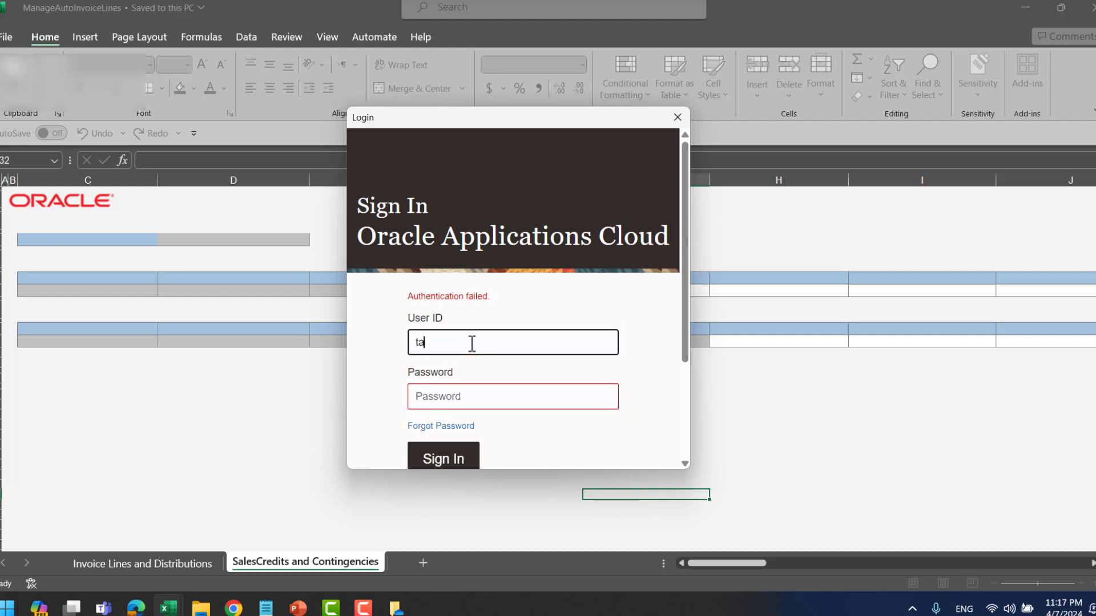
type("x_people")
key("Tab")
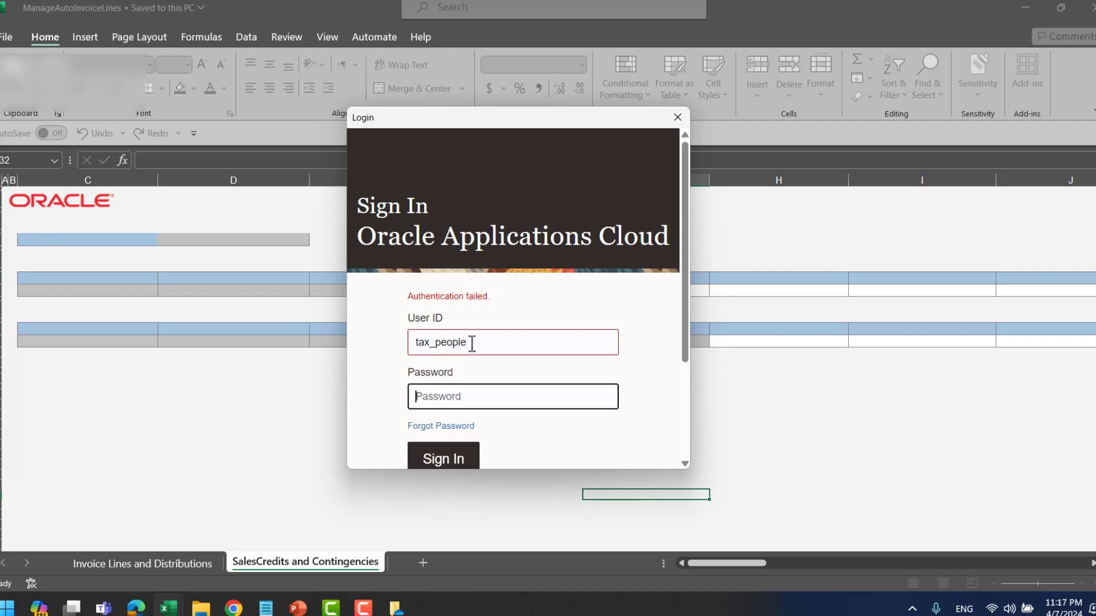
type("•••")
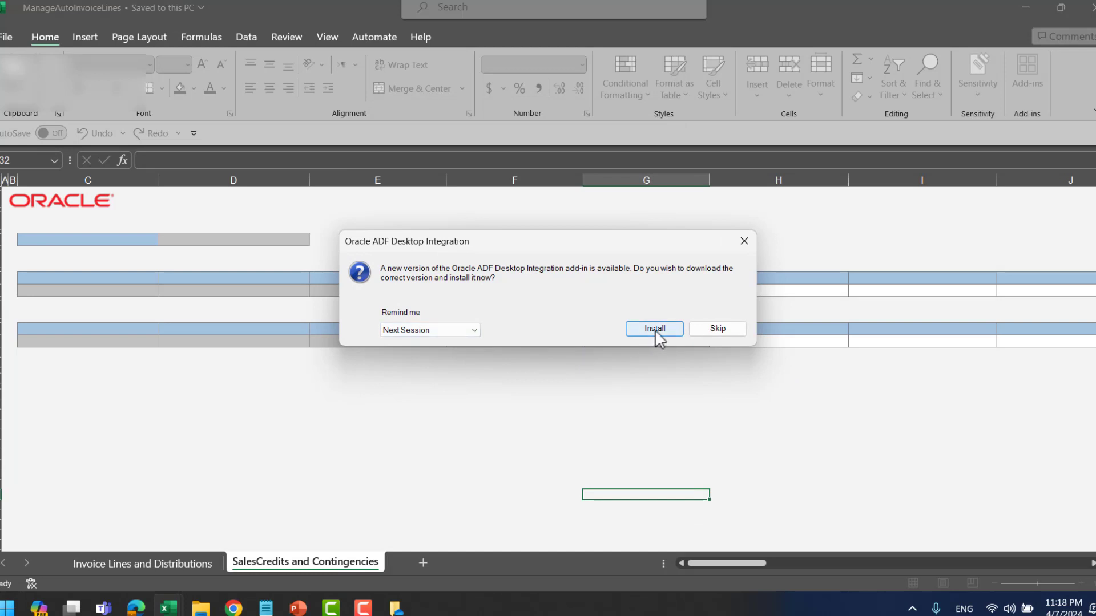
- Skip the add-in update and select the Business Unit cell on the Invoice Lines and Distributions sheet
left_click(720, 333)
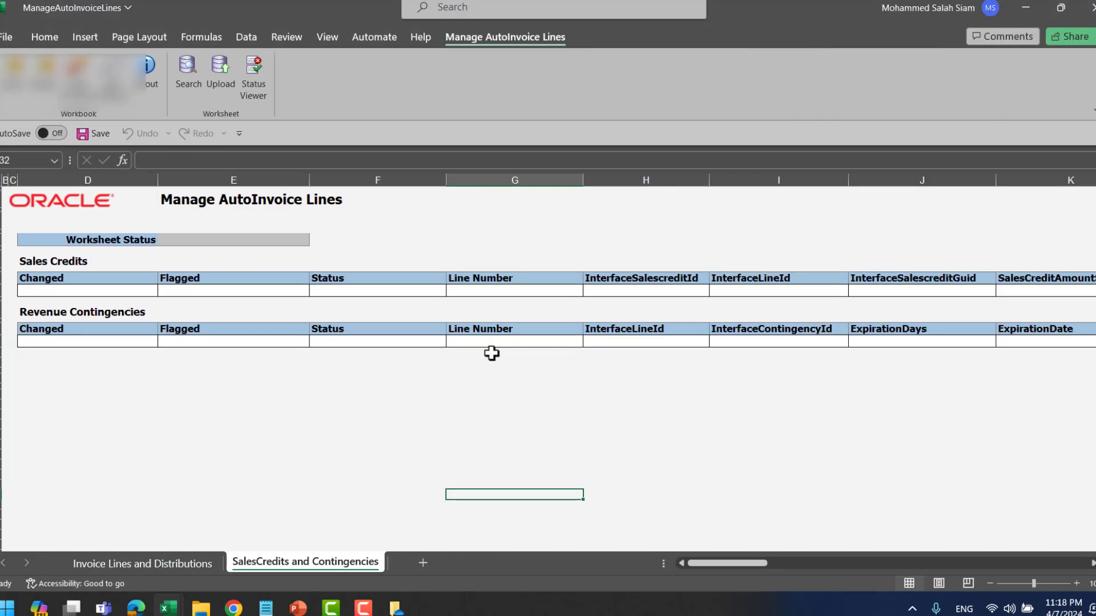
left_click(209, 562)
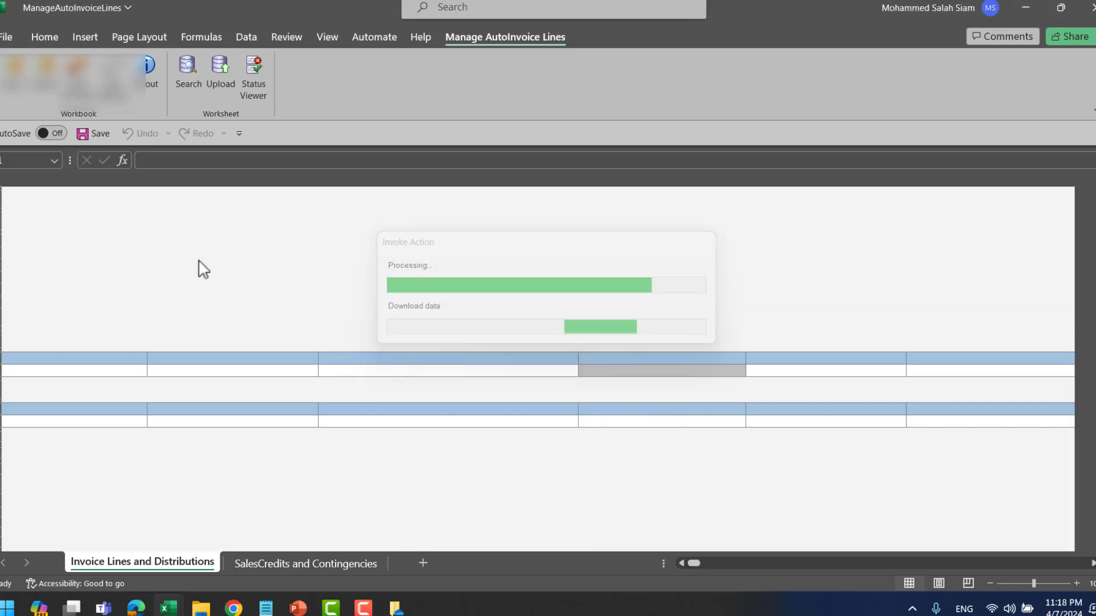
left_click_drag(710, 566, 689, 565)
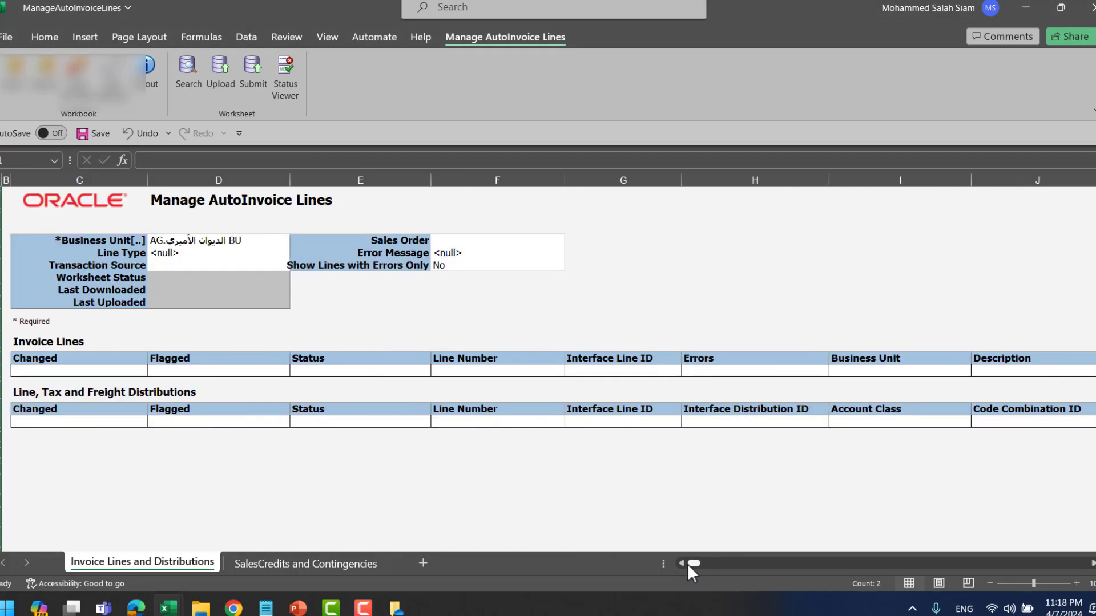
left_click(206, 241)
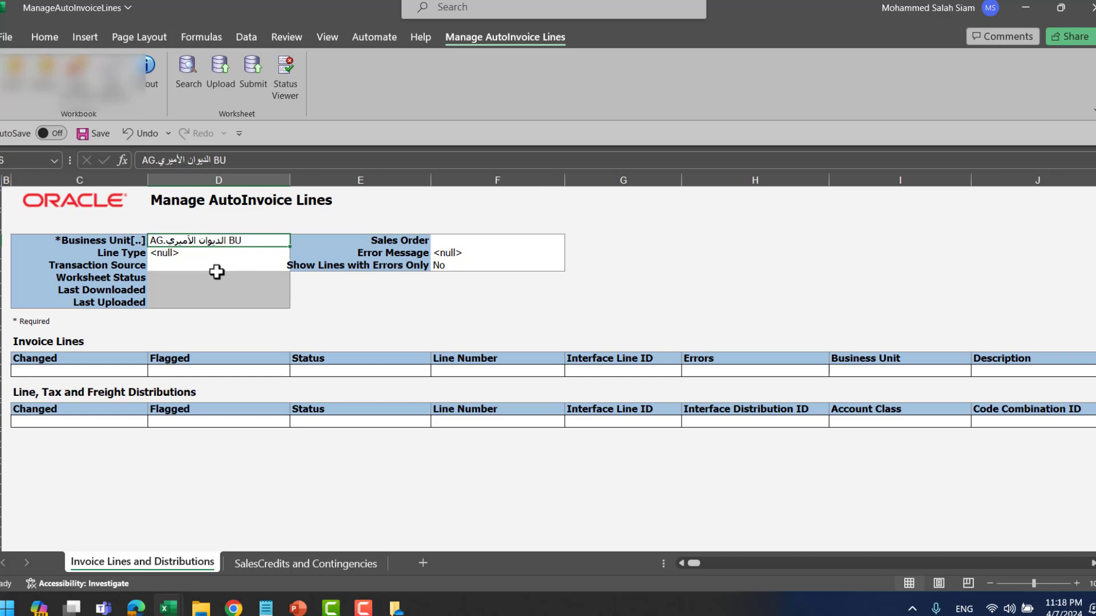
- Search for 'TD' in the Business Unit search-and-select list and choose it for cell D6
double_click(139, 240)
left_click(206, 239)
double_click(206, 240)
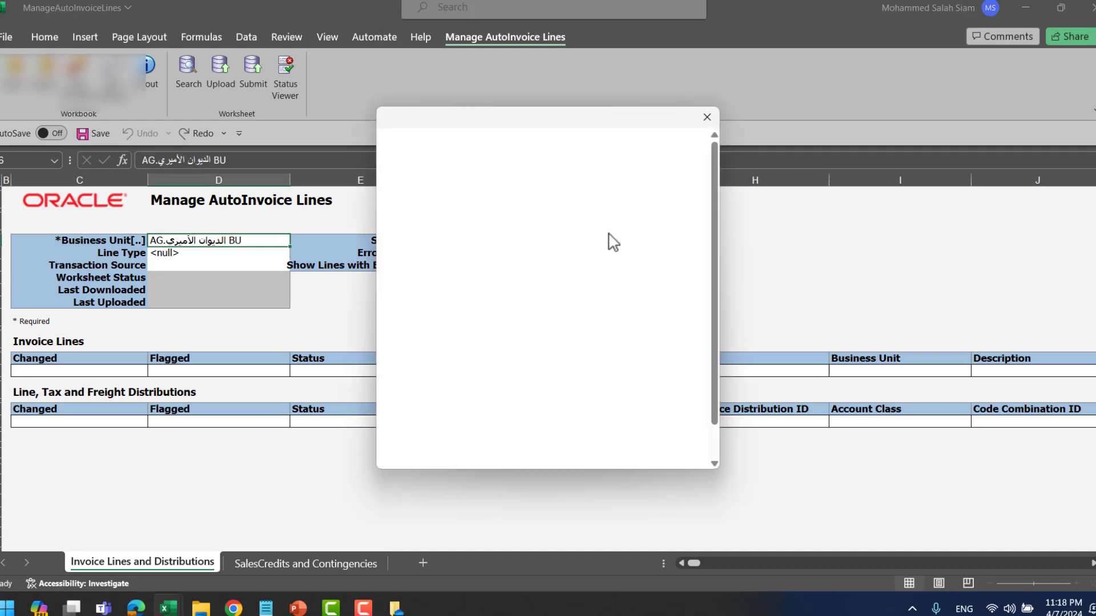
left_click(557, 194)
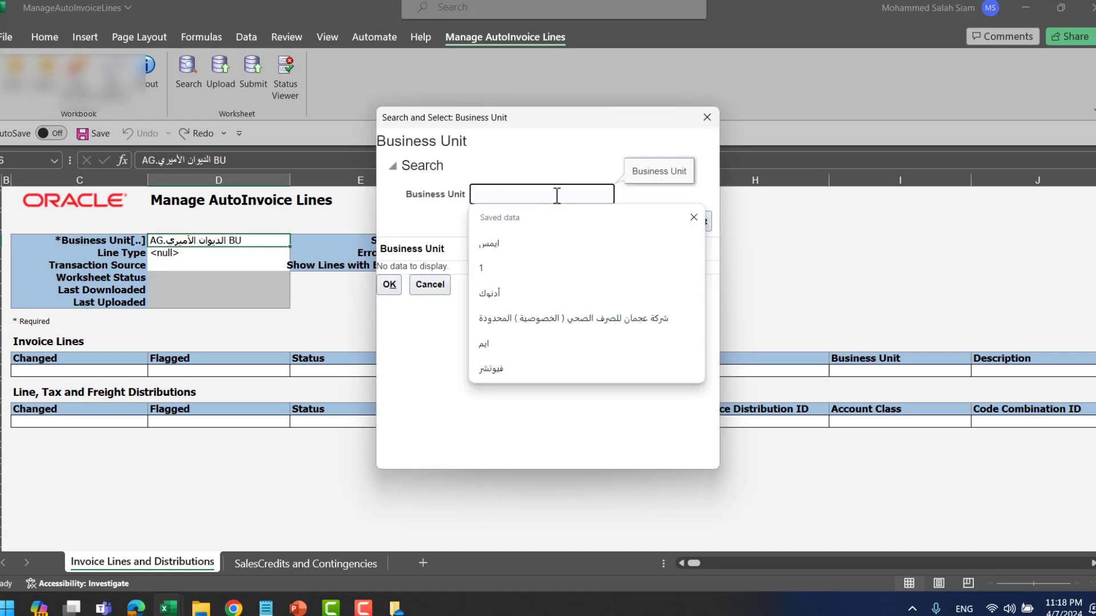
type("TD")
key("Return")
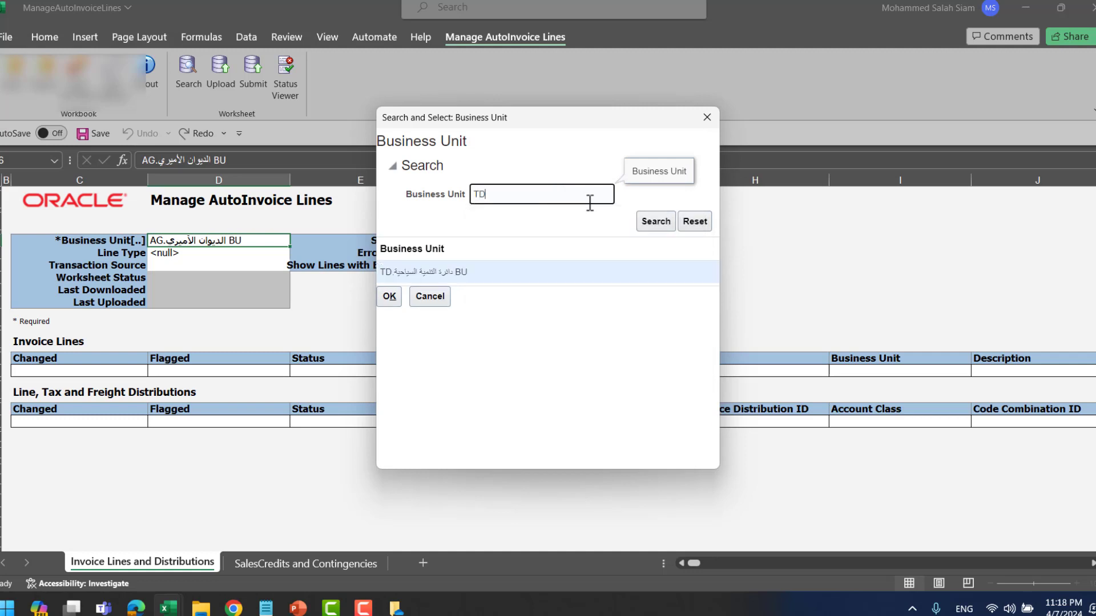
left_click(390, 296)
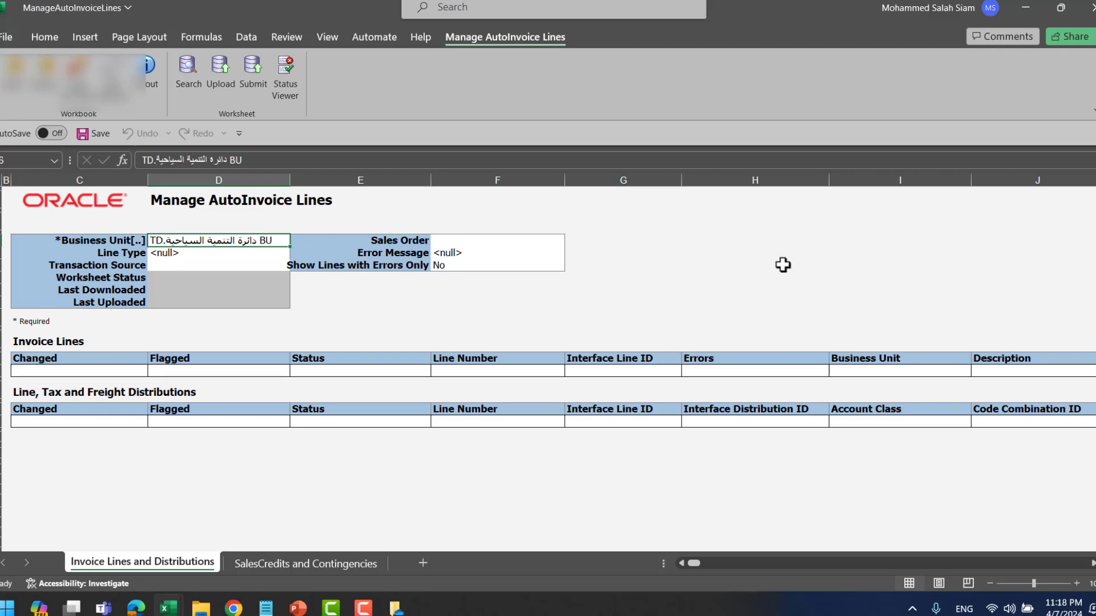
left_click(358, 343)
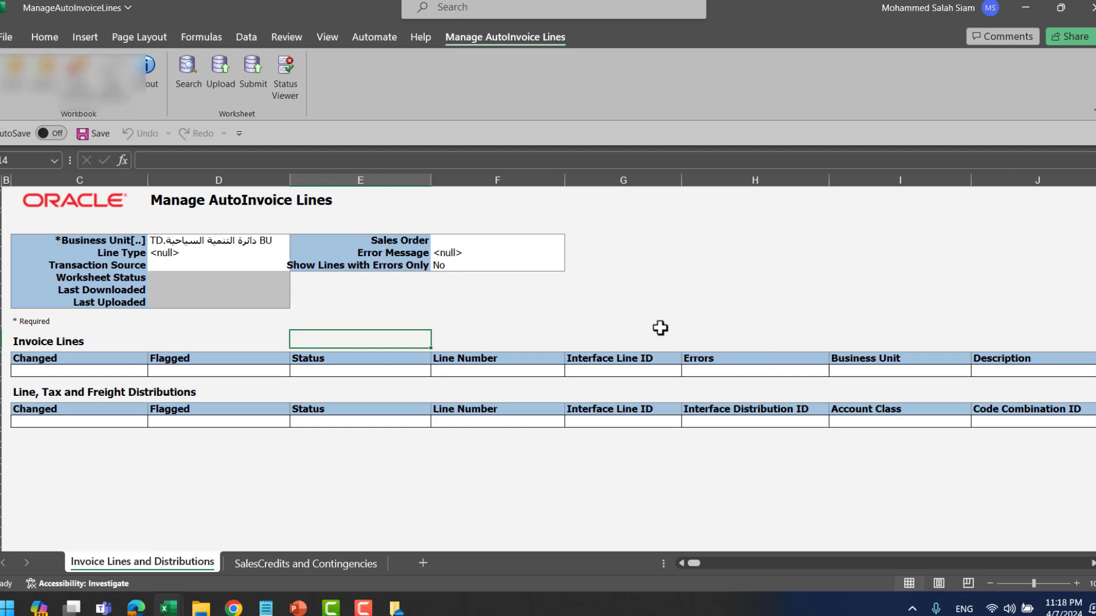
- Select the empty Flagged cell and column heading under Invoice Lines
left_click(228, 371)
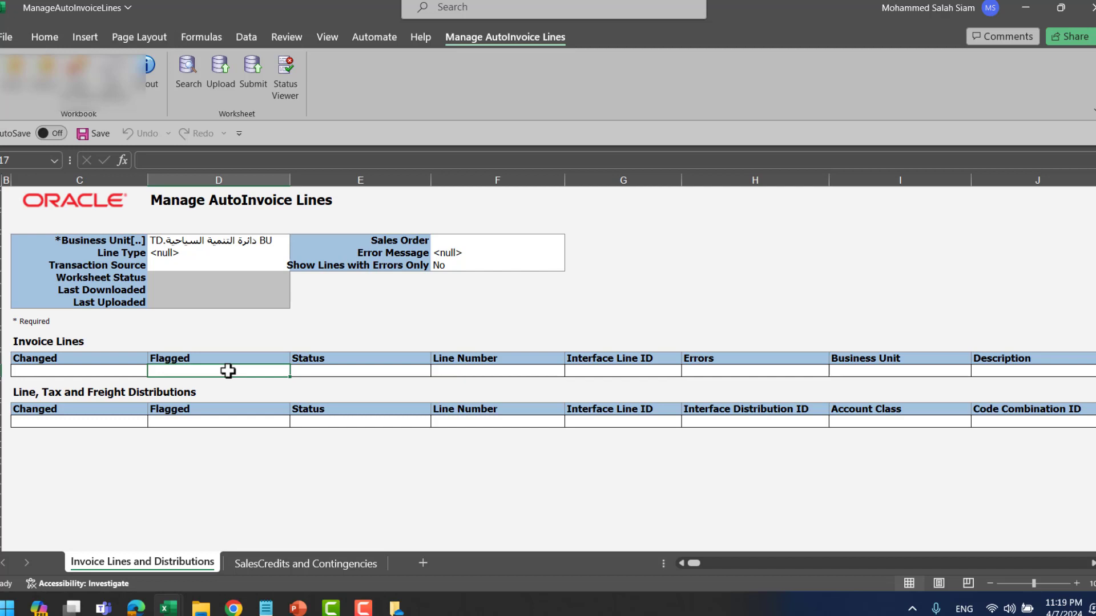
left_click(236, 362)
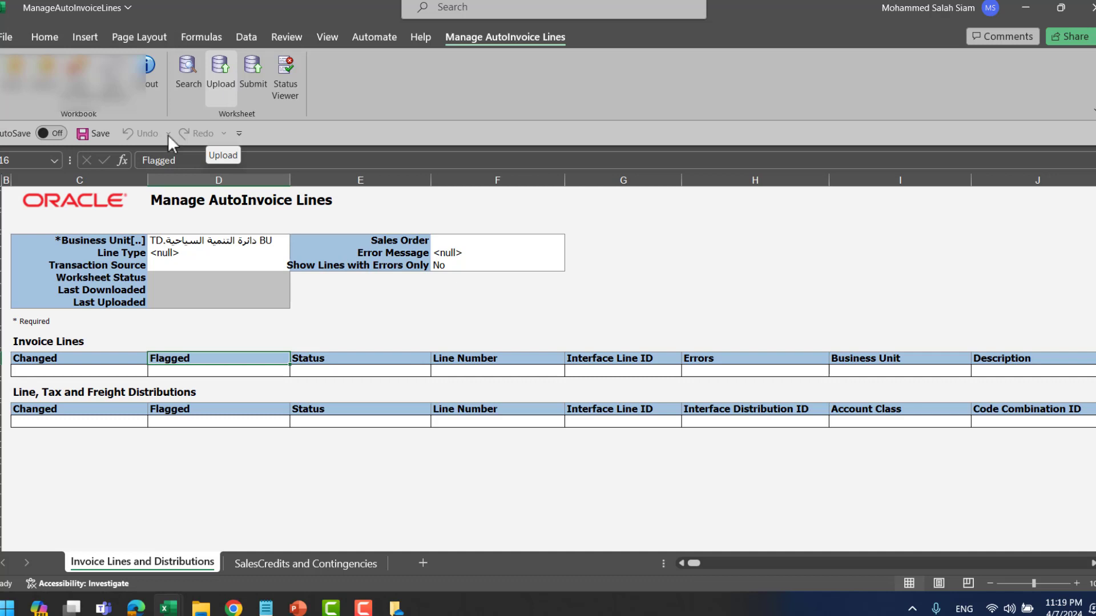
left_click(227, 371)
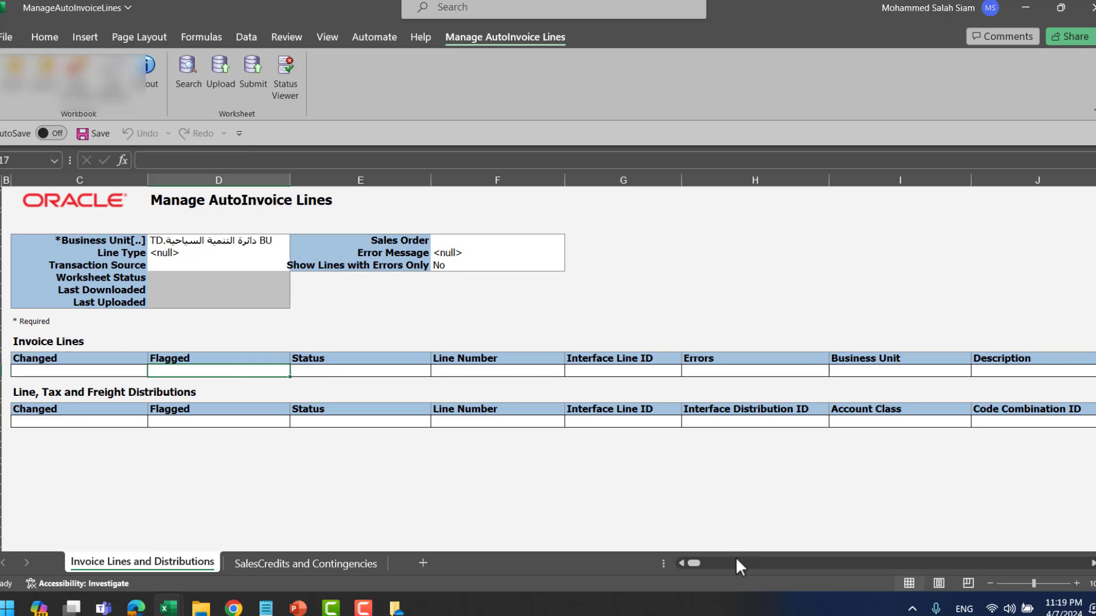
mouse_move(697, 564)
left_mouse_down()
mouse_move(829, 568)
mouse_move(681, 565)
left_mouse_up()
- Return to the PowerPoint slideshow and advance from the purging slide to the closing Thank you slide
key("alt+Tab")
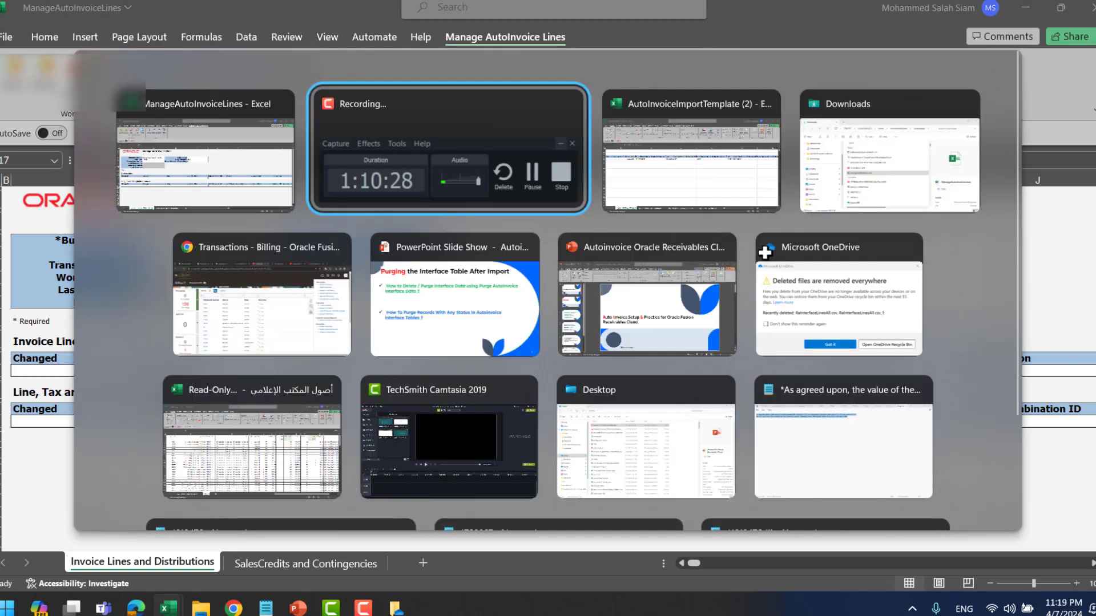
key("alt+Tab")
key("alt+Tab")
key("alt+Tab")
key("alt+Tab")
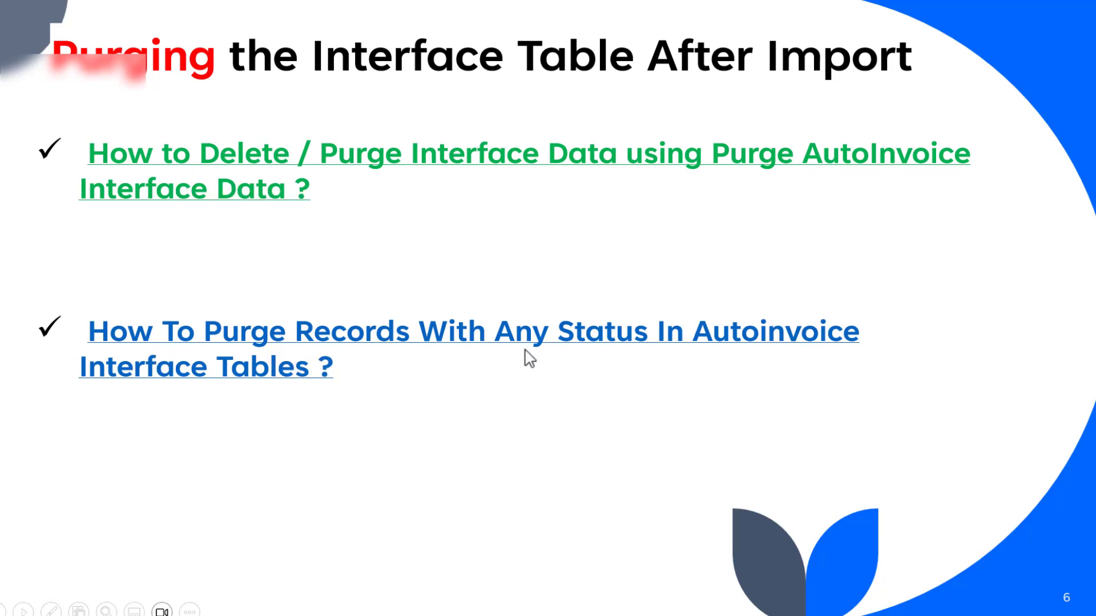
left_click(592, 420)
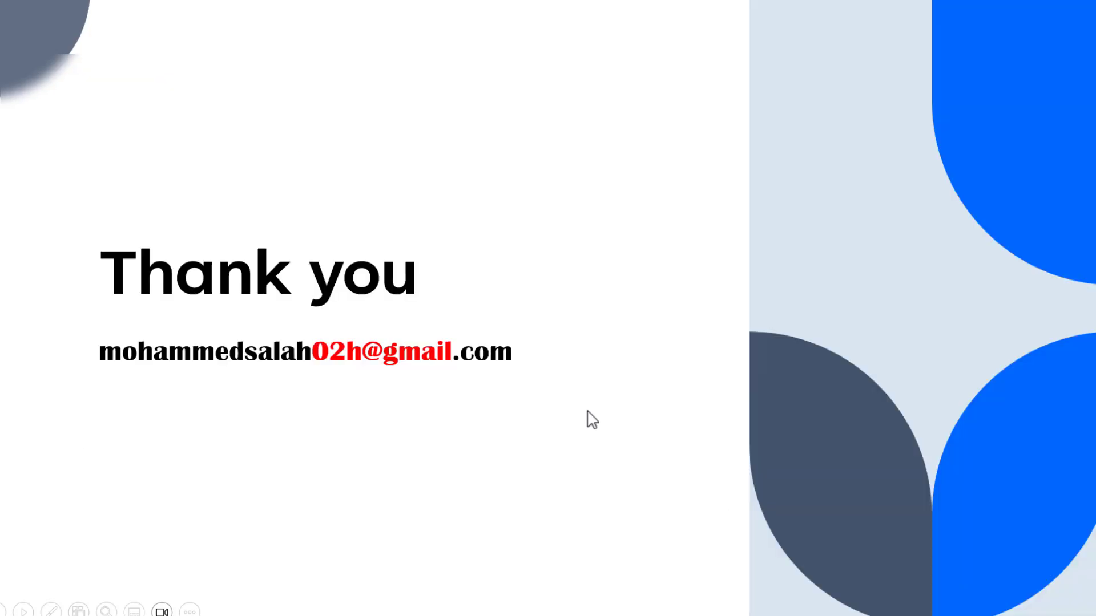